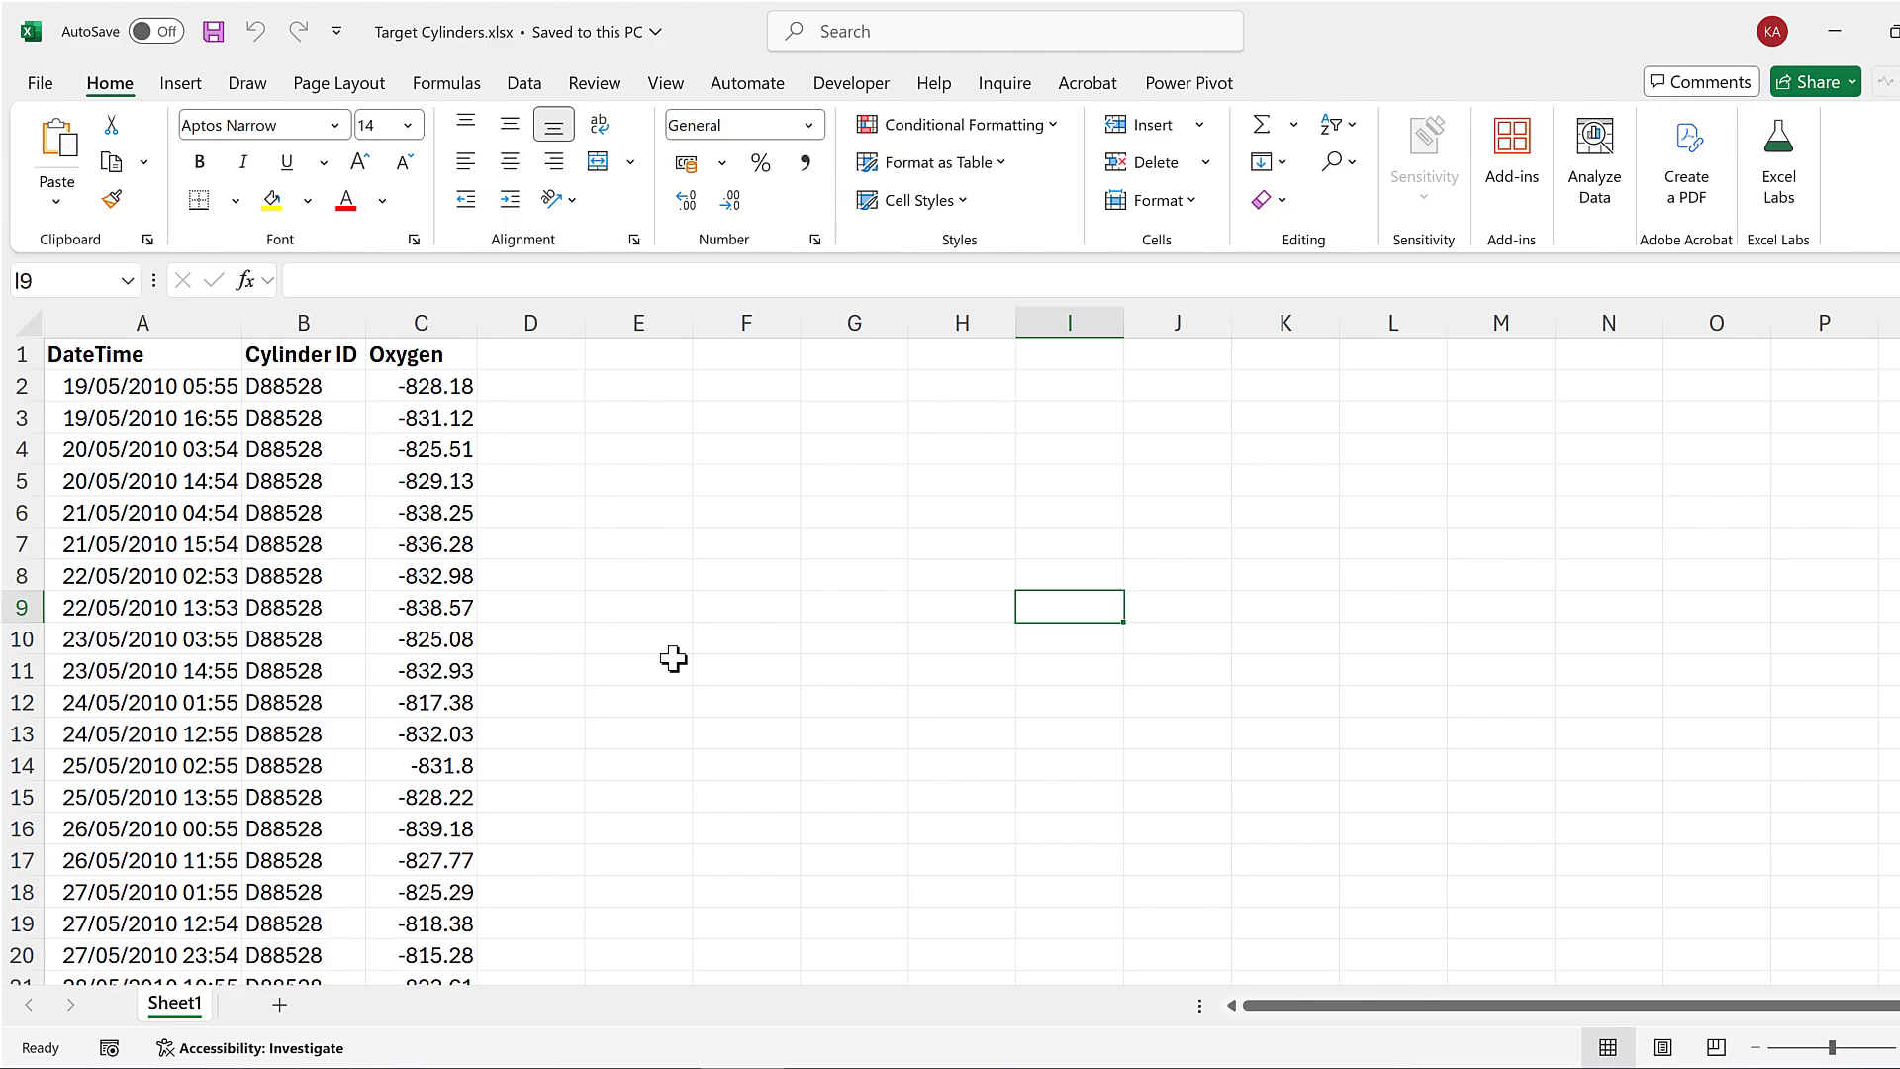
# Add the header No. in D1 and enter 1 as the first number in D2
pyautogui.click(521, 358)
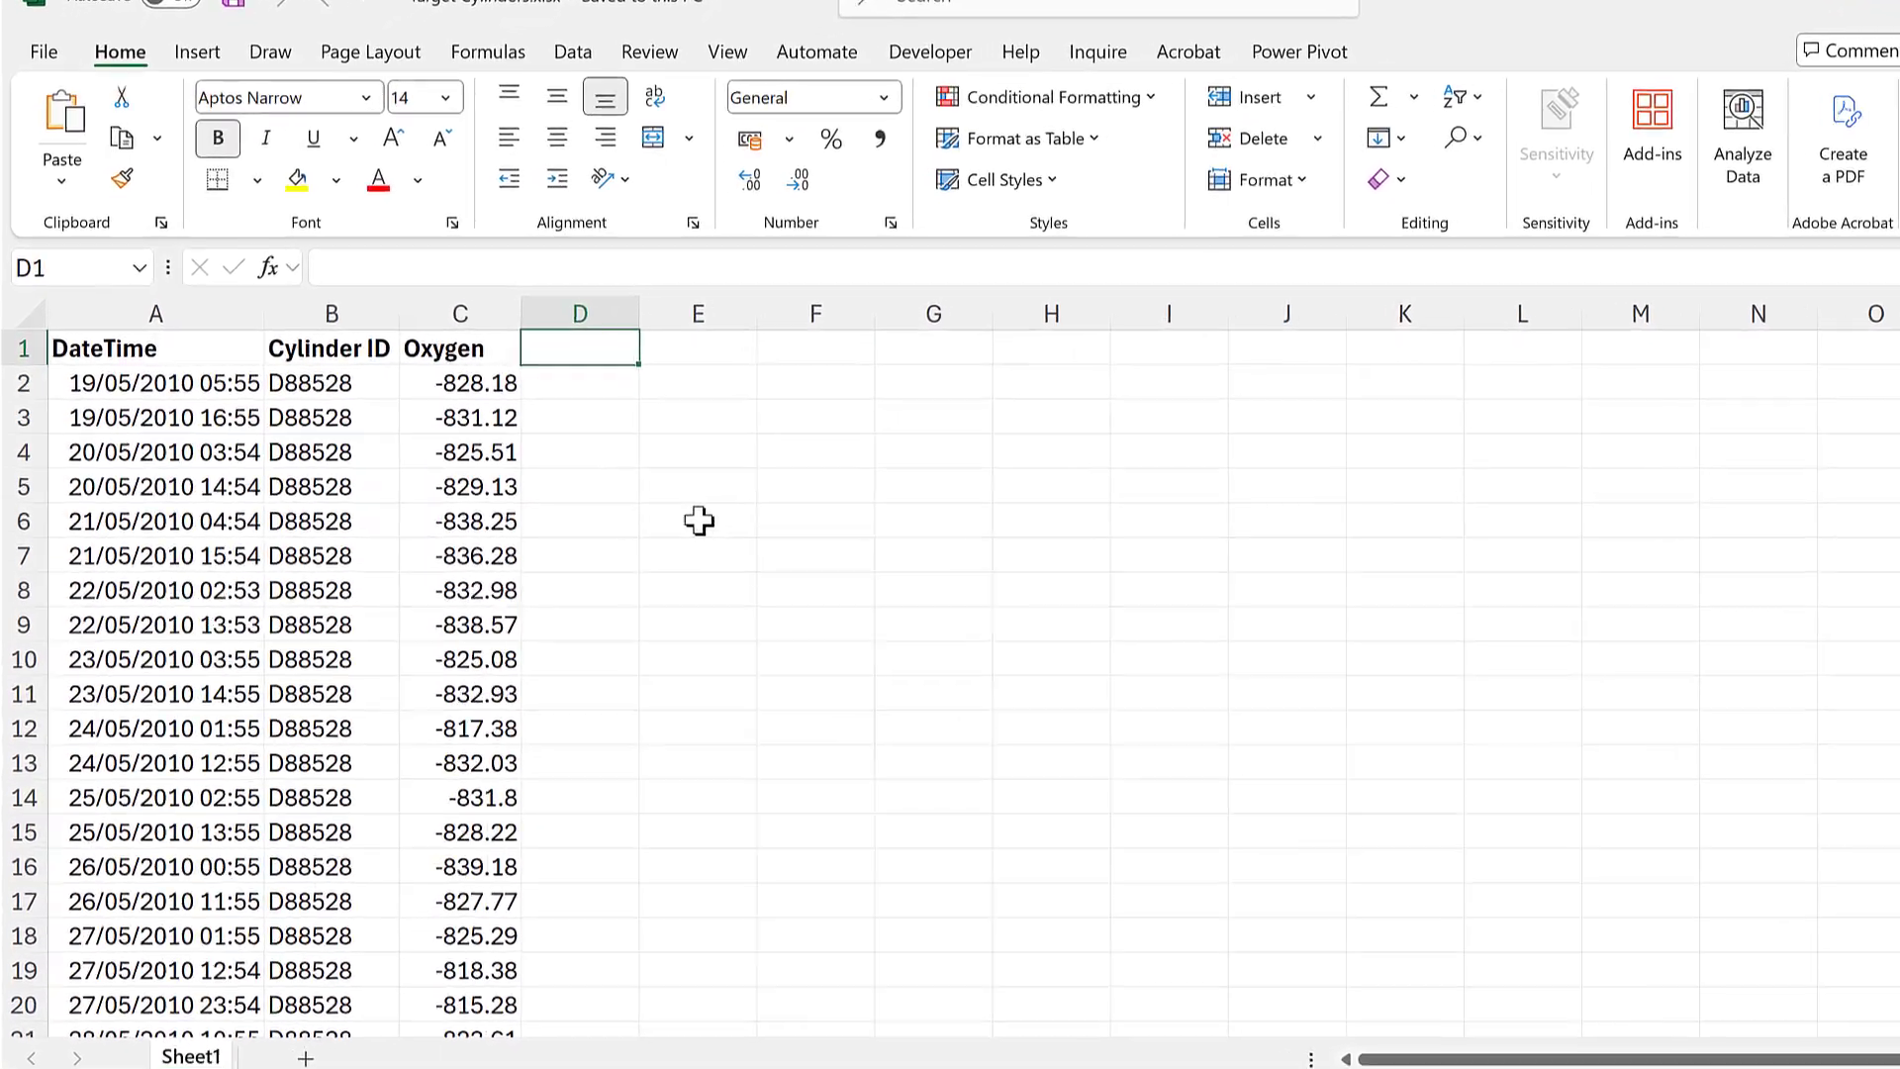
pyautogui.write('No.')
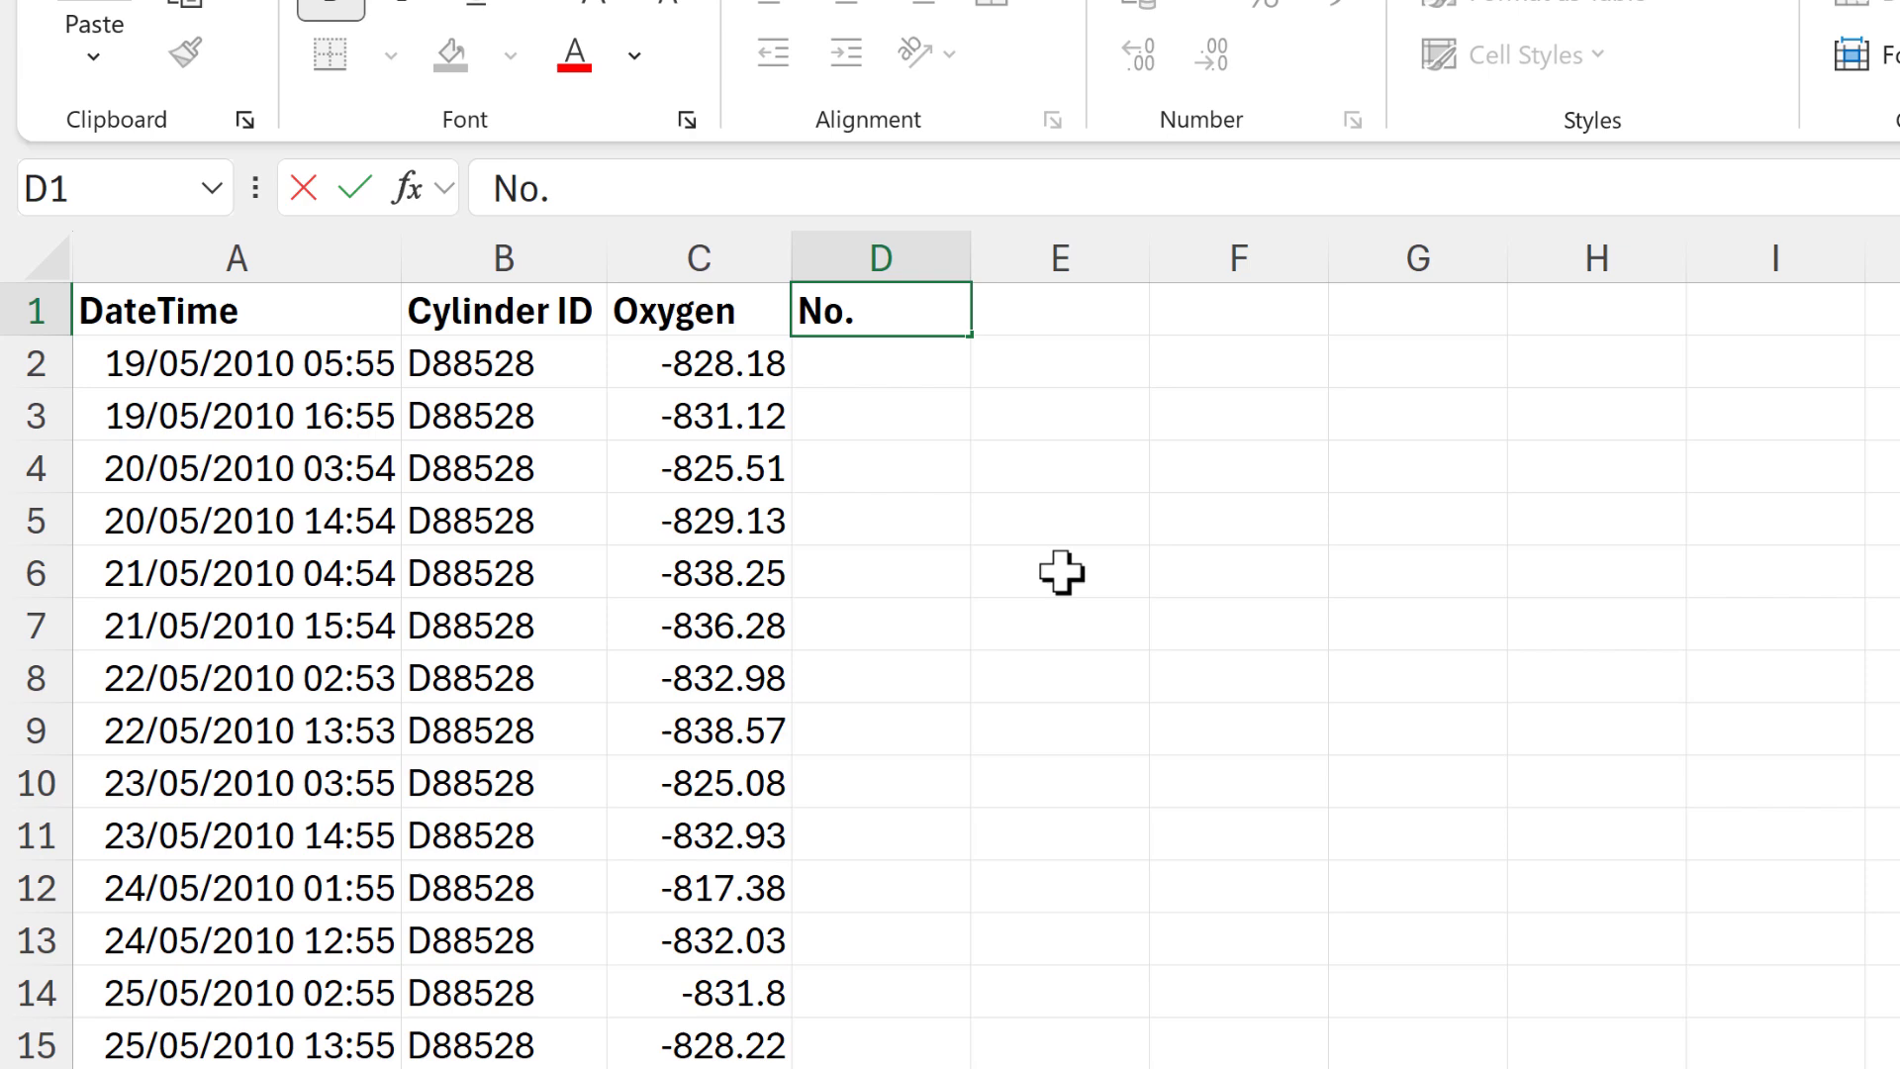
pyautogui.press('Return')
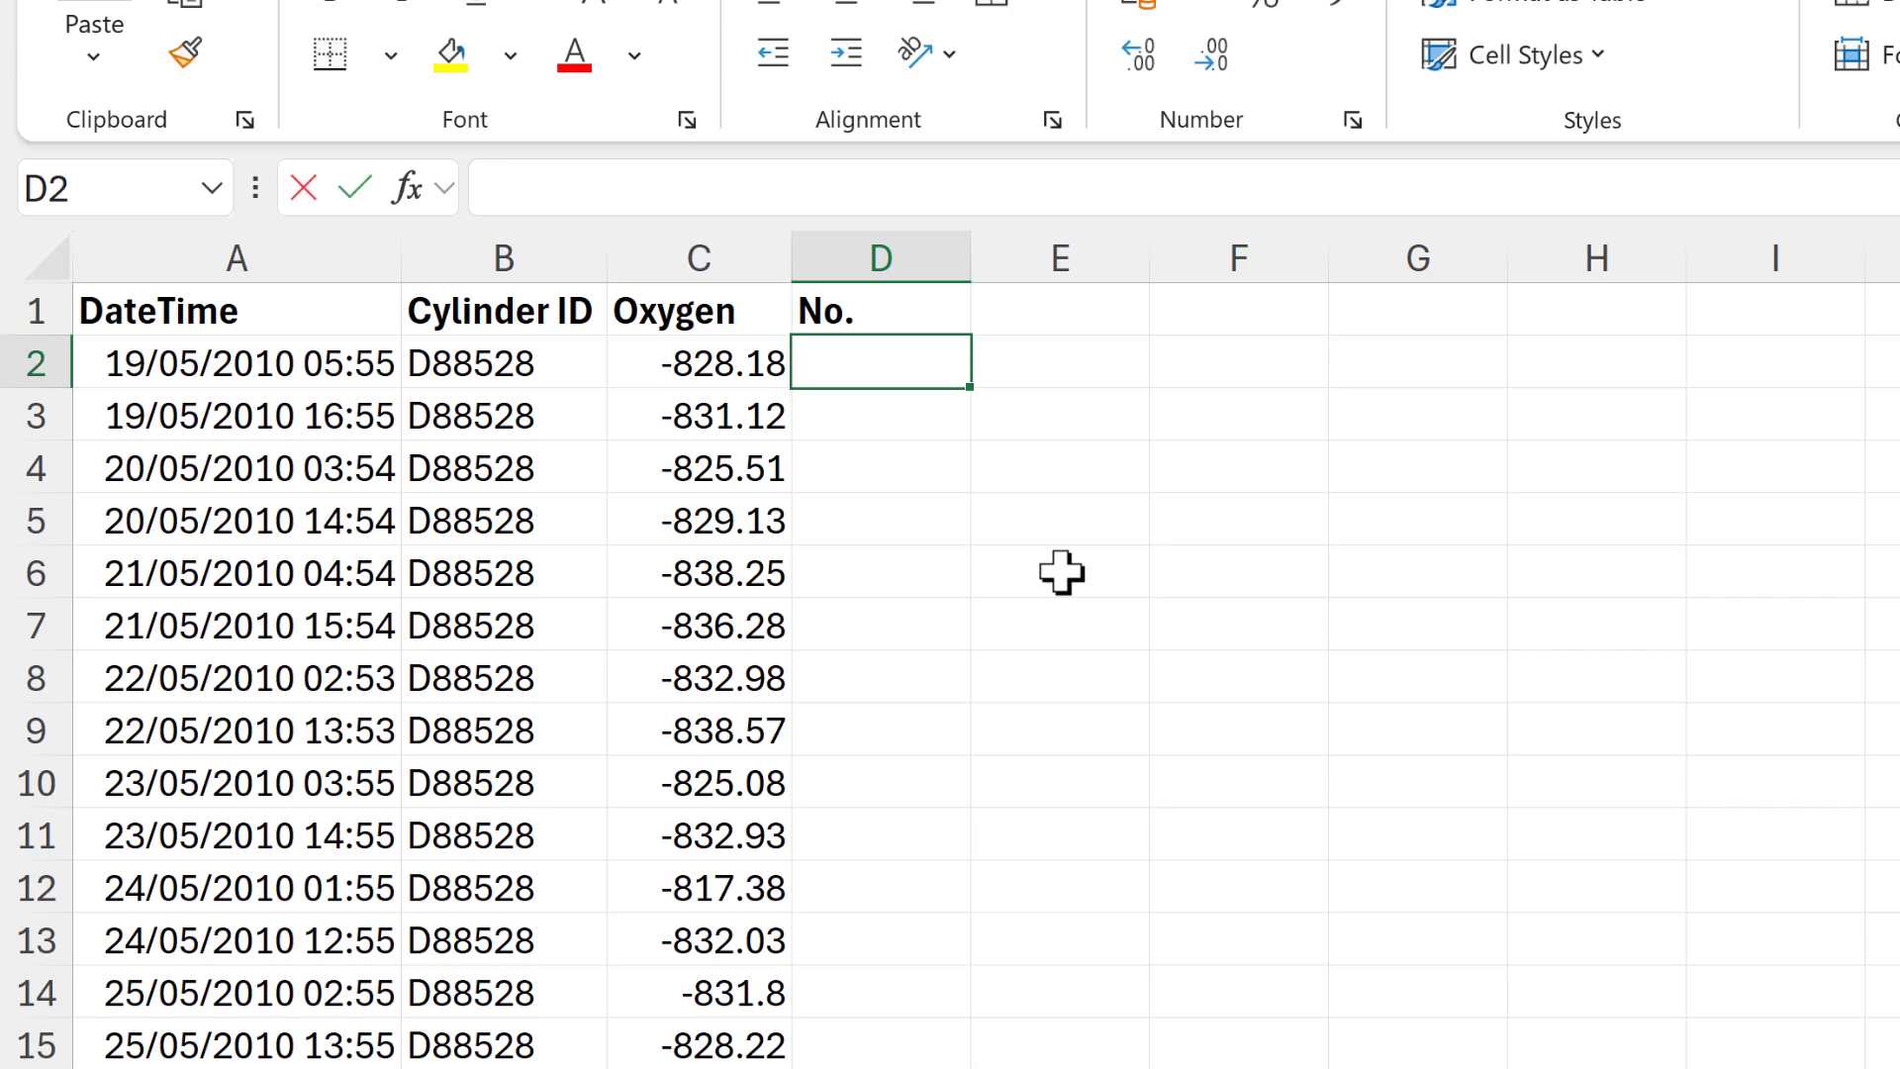
pyautogui.write('1')
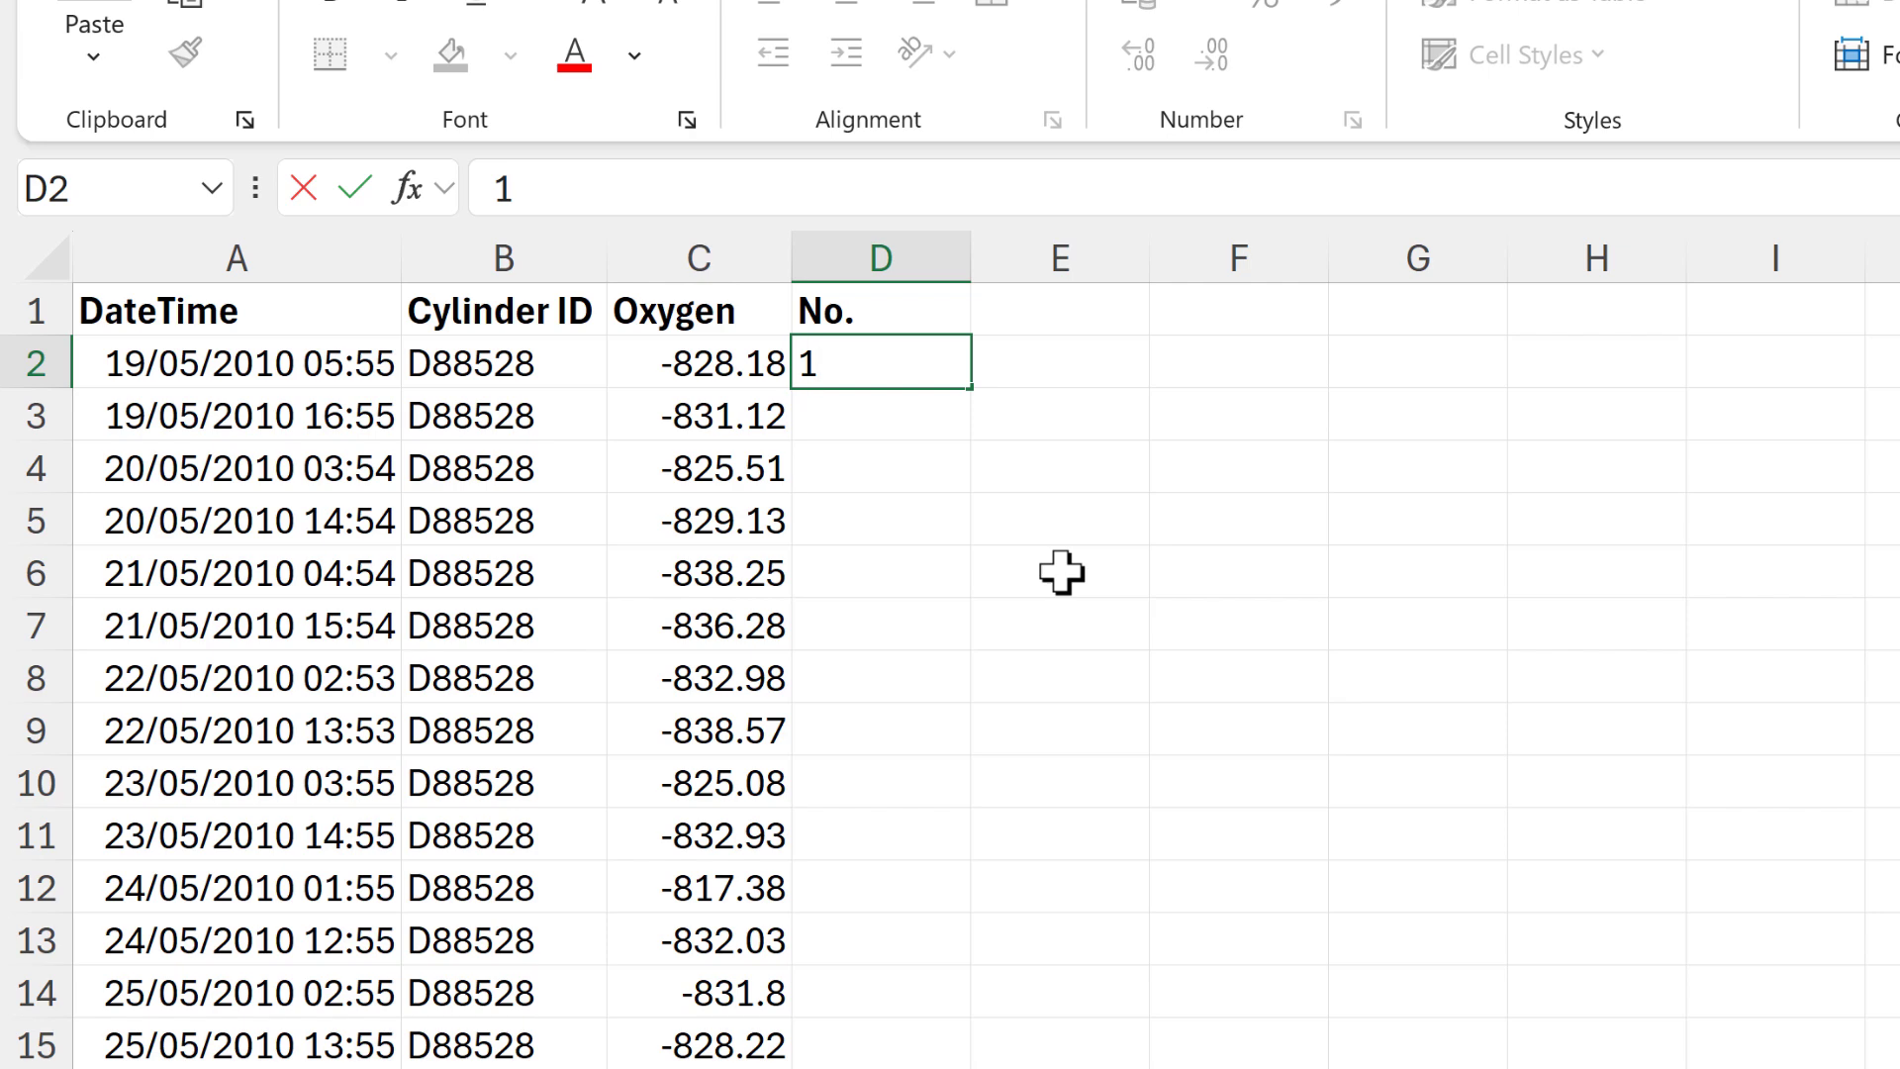
pyautogui.press('Return')
# Enter the formula =IF(B3=B2,D2,D2+1) in D3 to raise the number whenever the cylinder ID changes
pyautogui.write('=if')
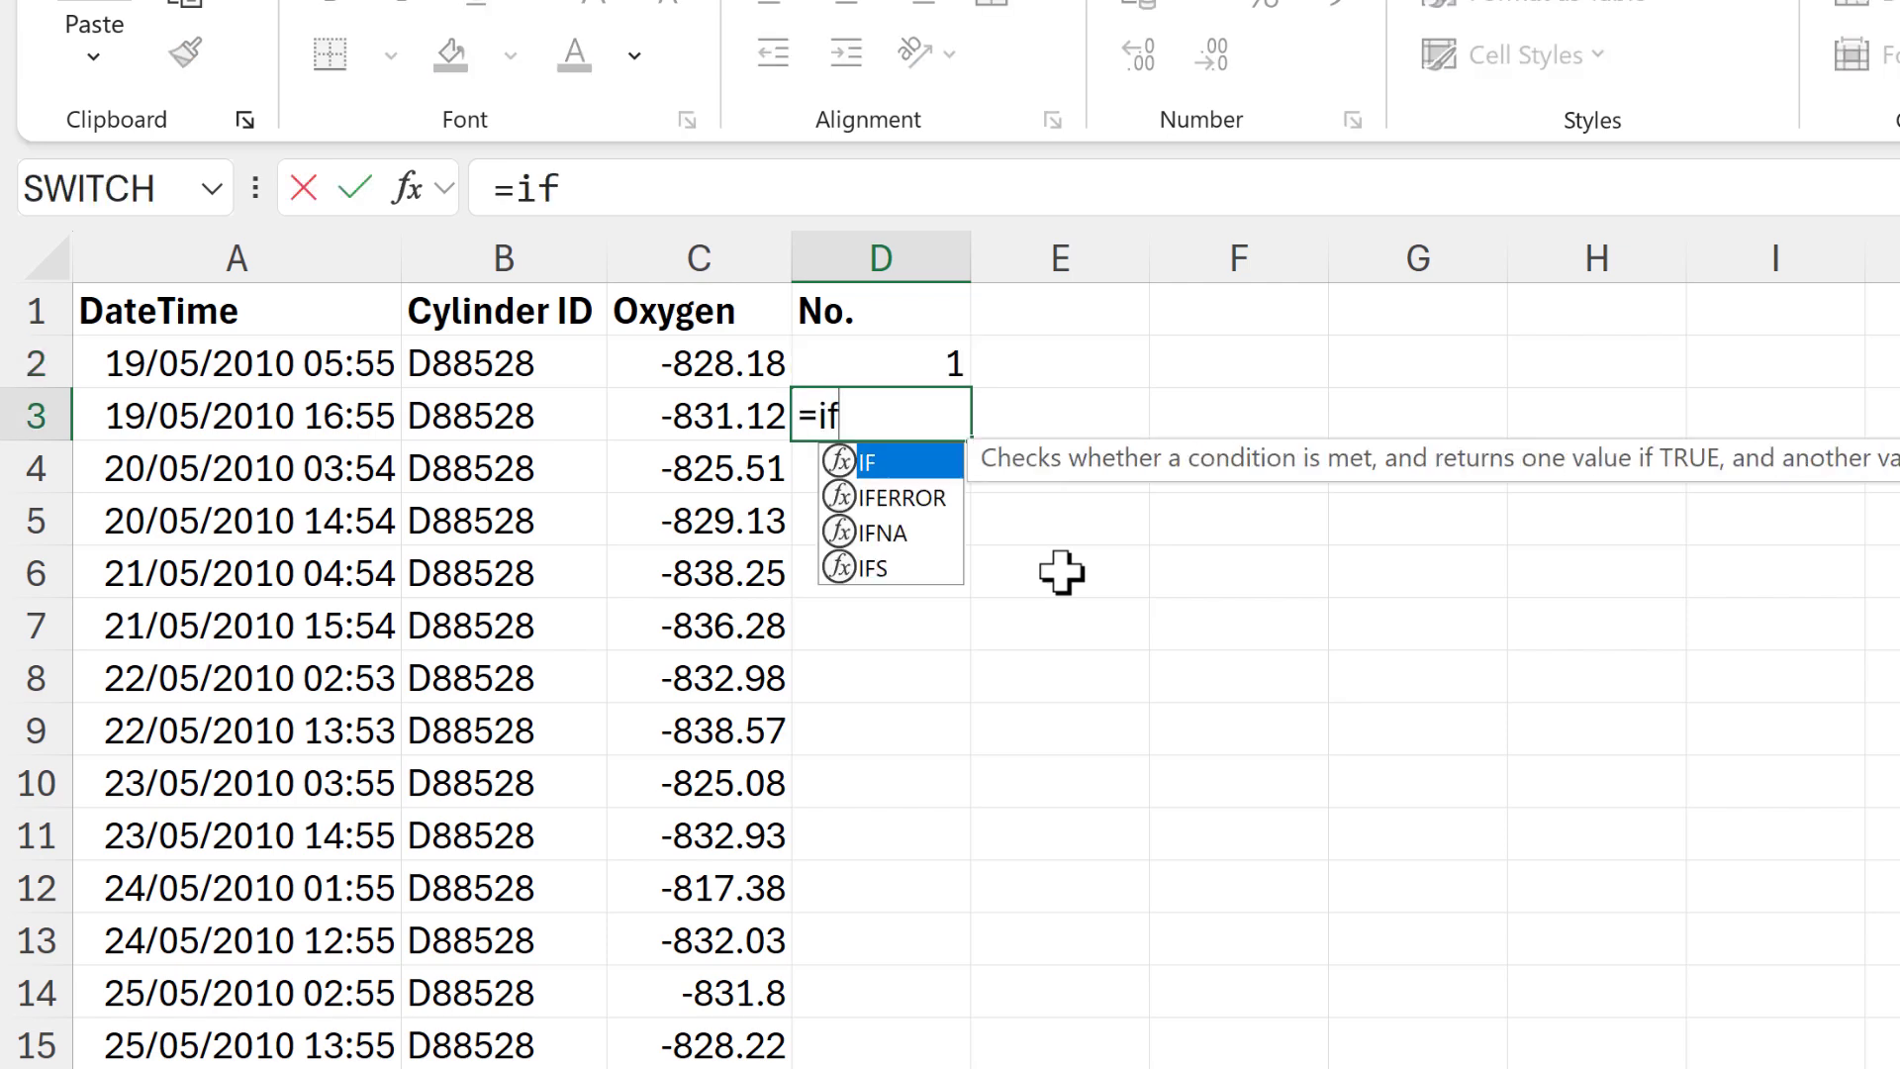
pyautogui.press('Tab')
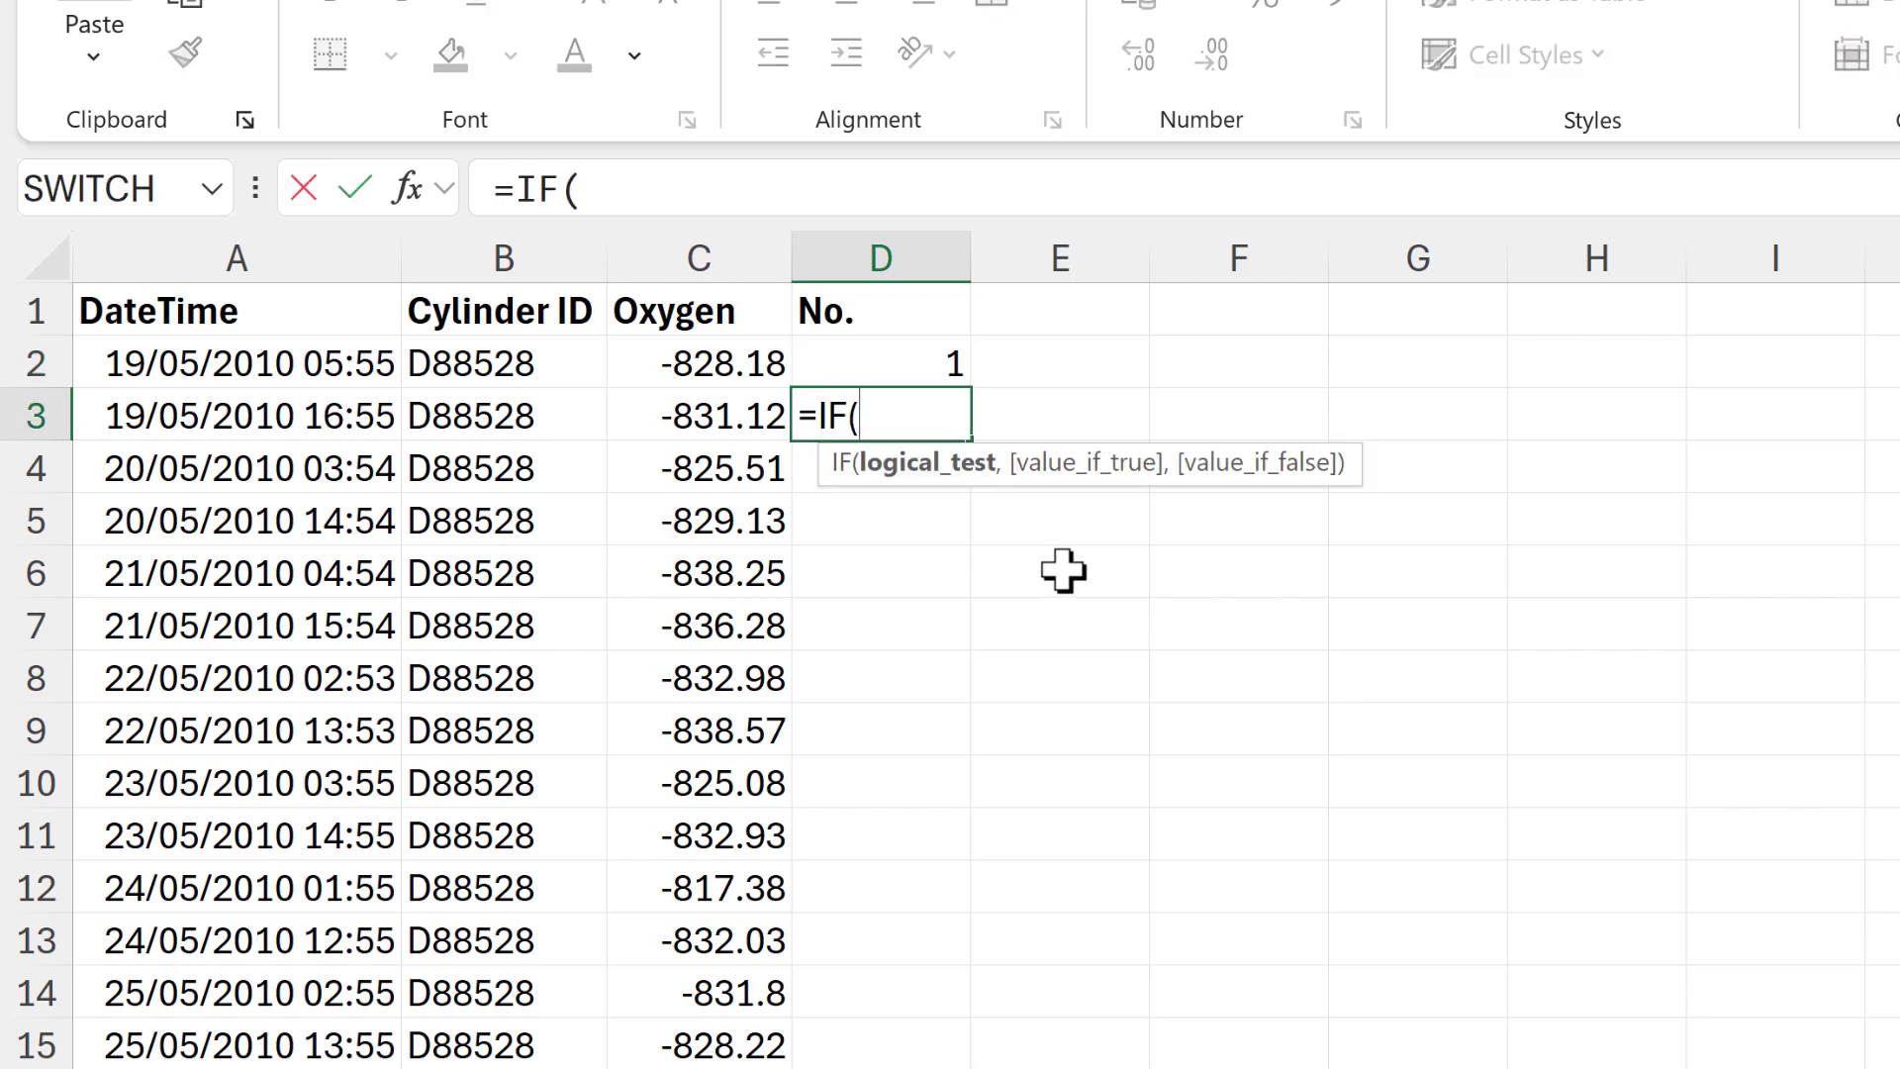
pyautogui.click(564, 416)
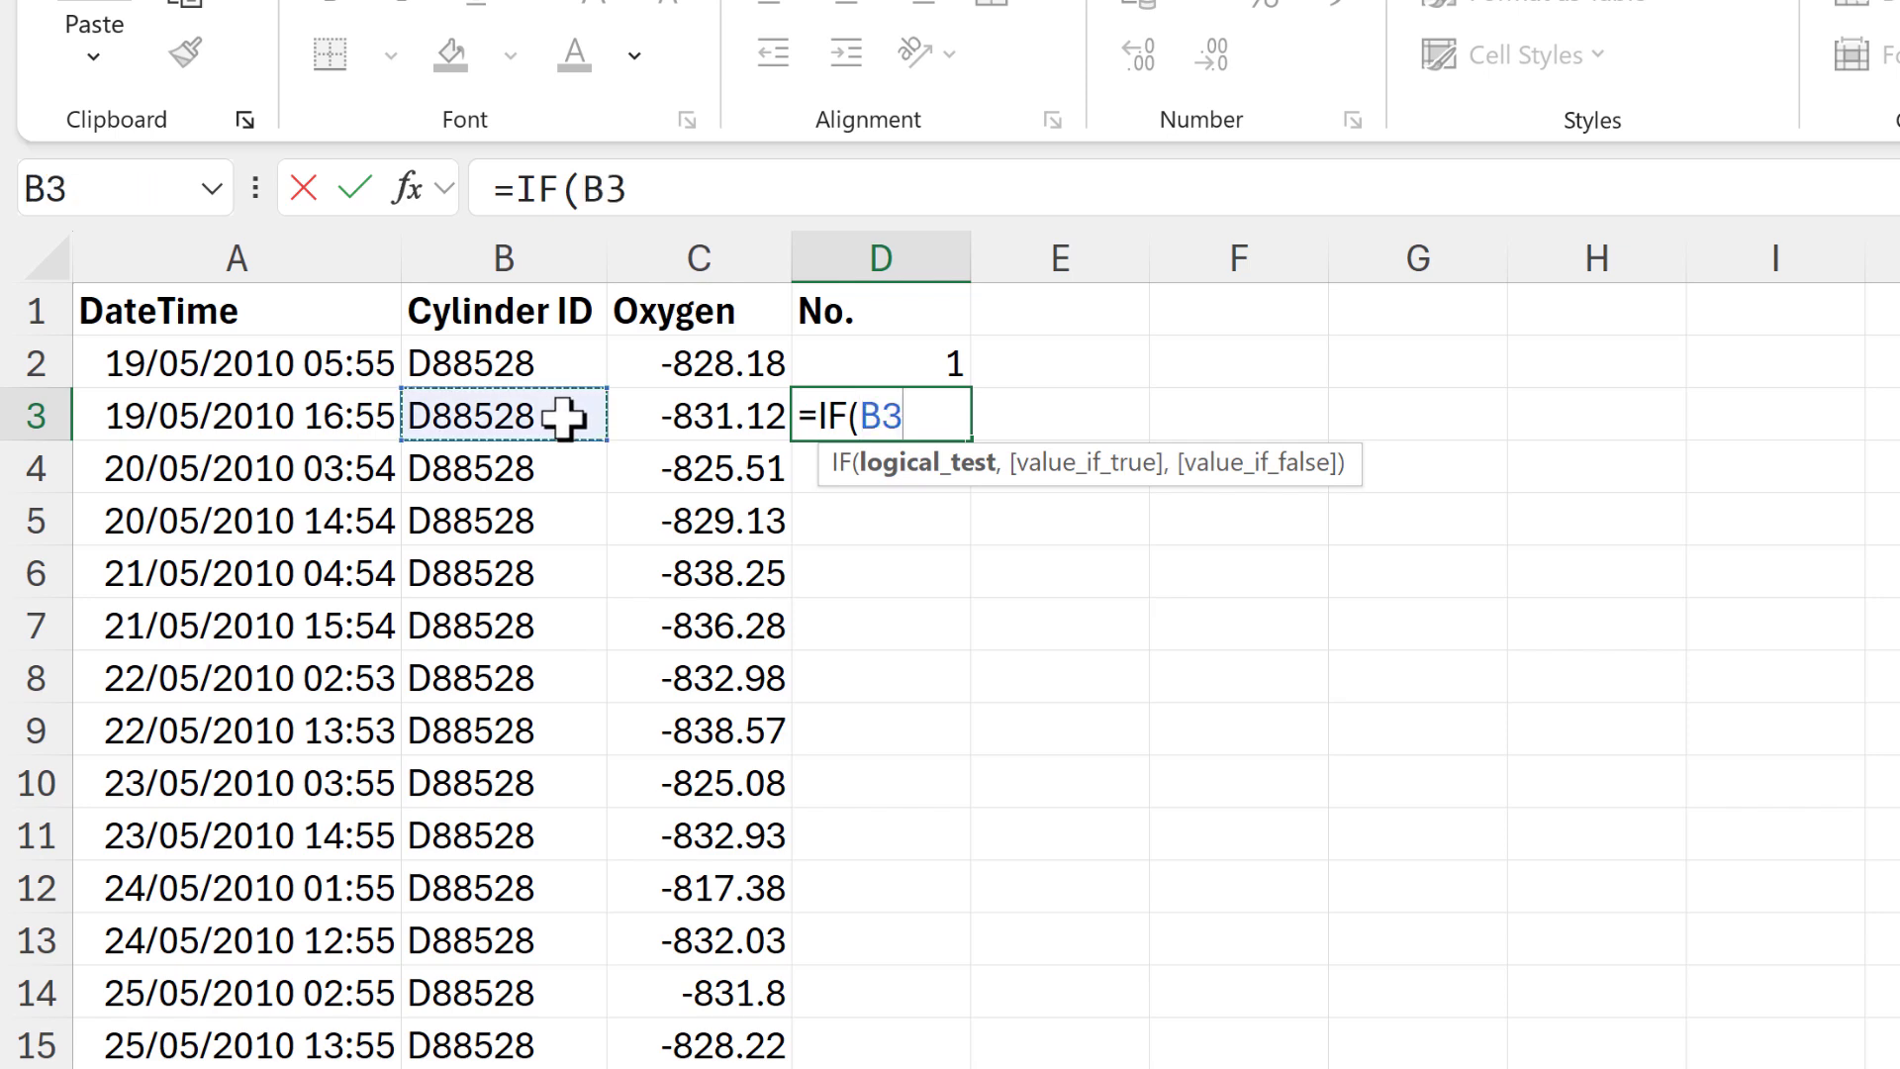
pyautogui.write('=')
pyautogui.click(504, 357)
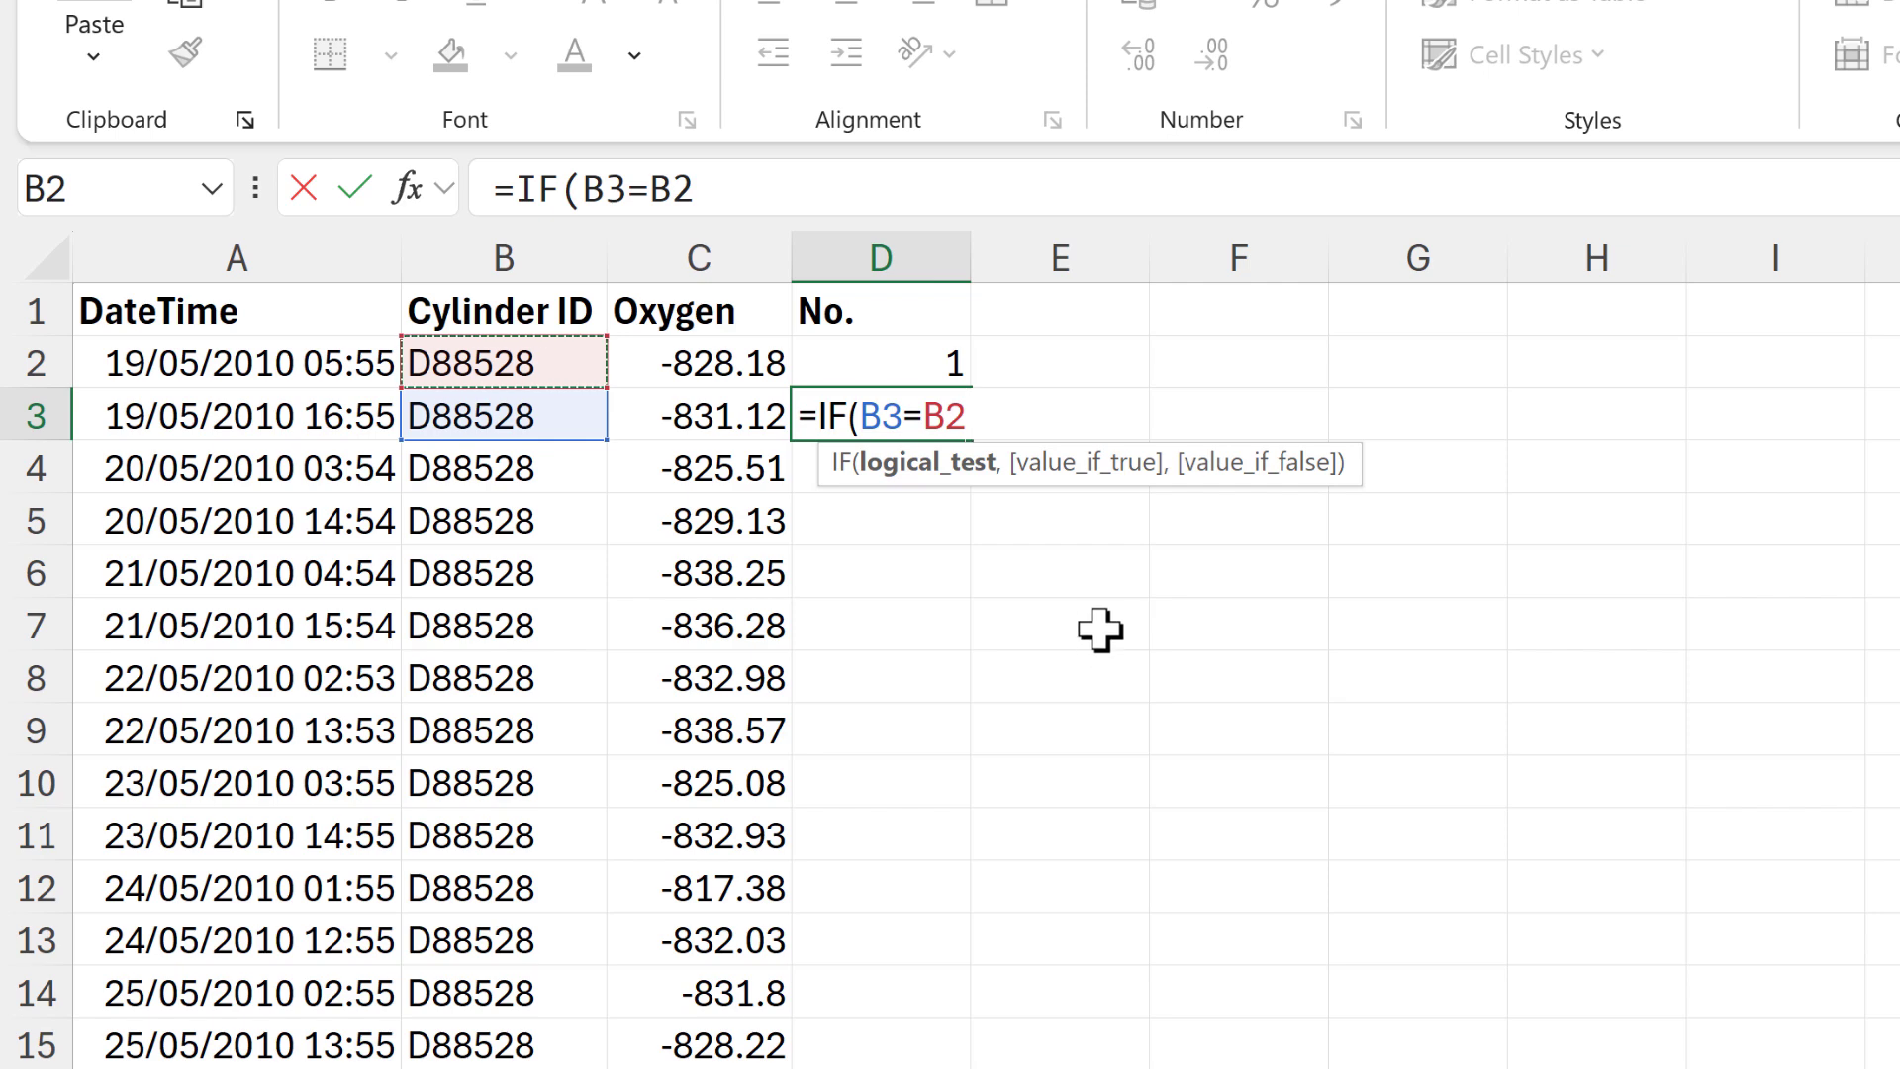
pyautogui.write(',')
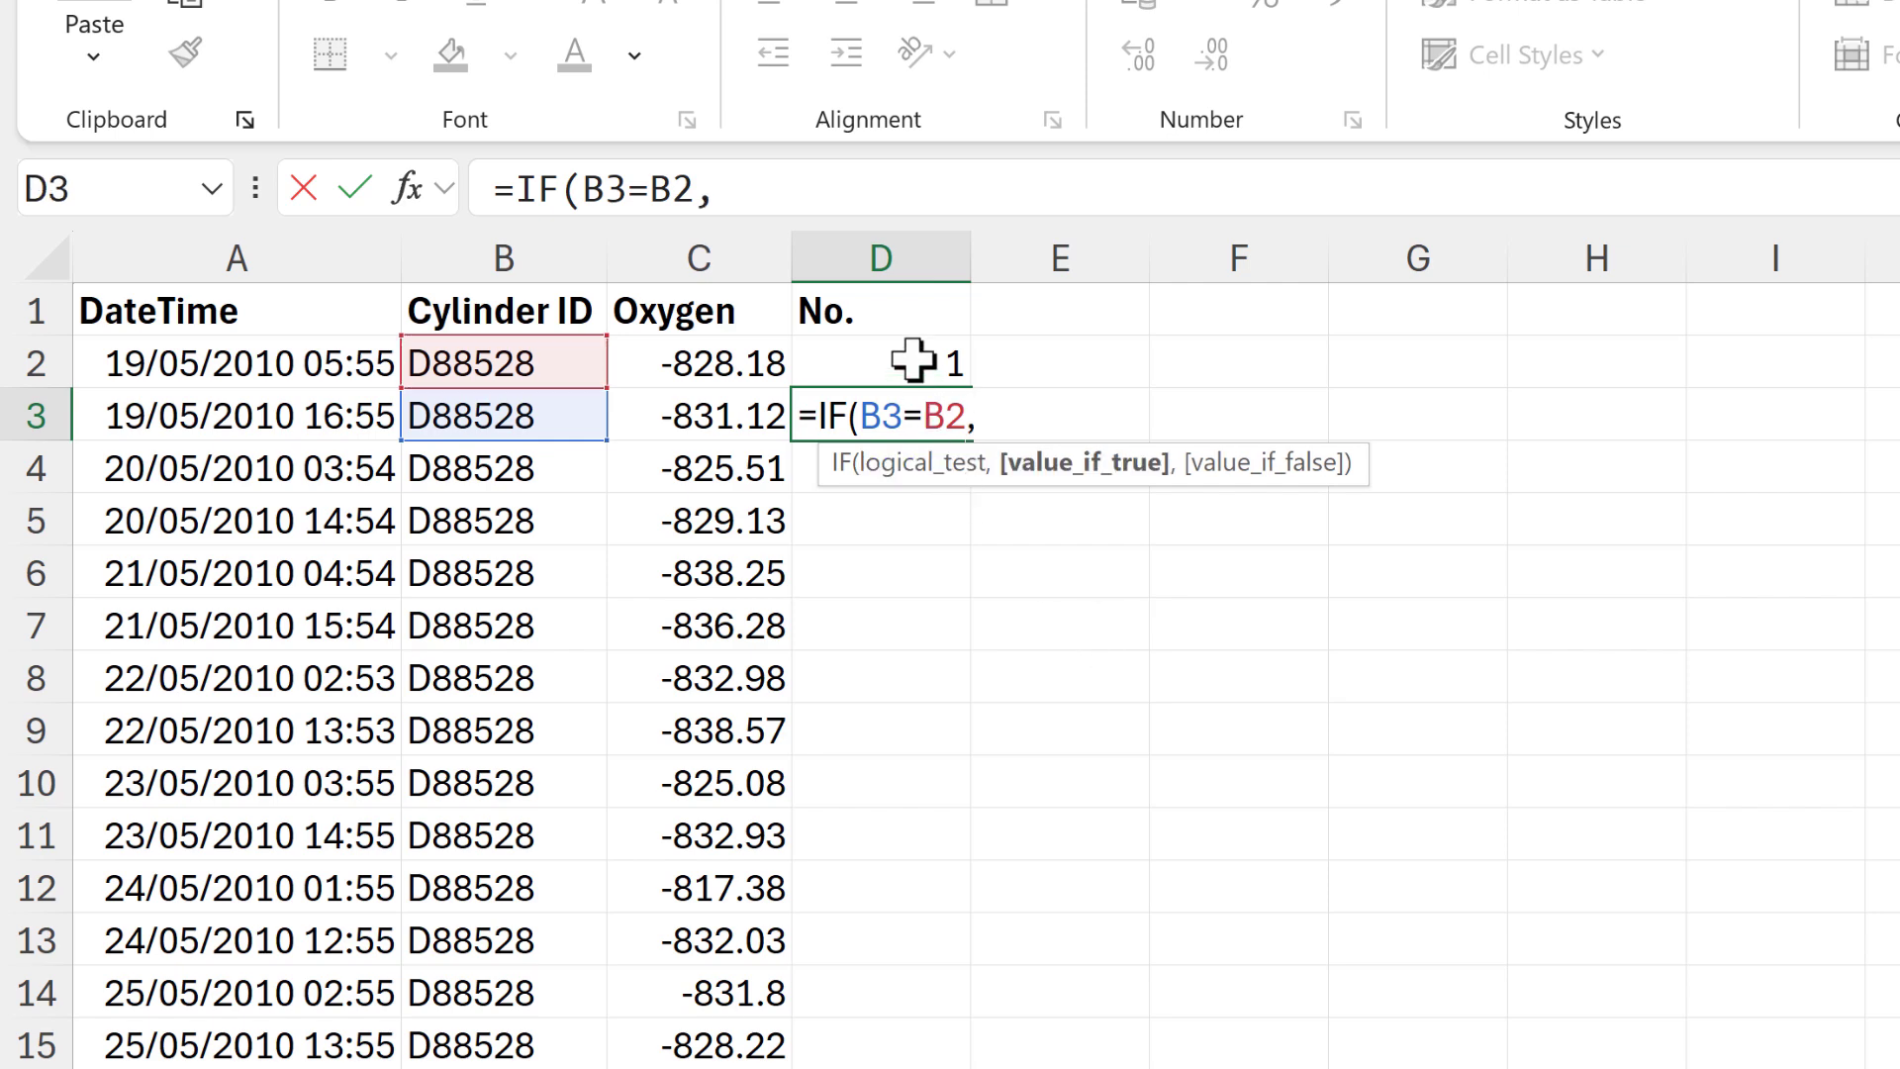
pyautogui.click(912, 369)
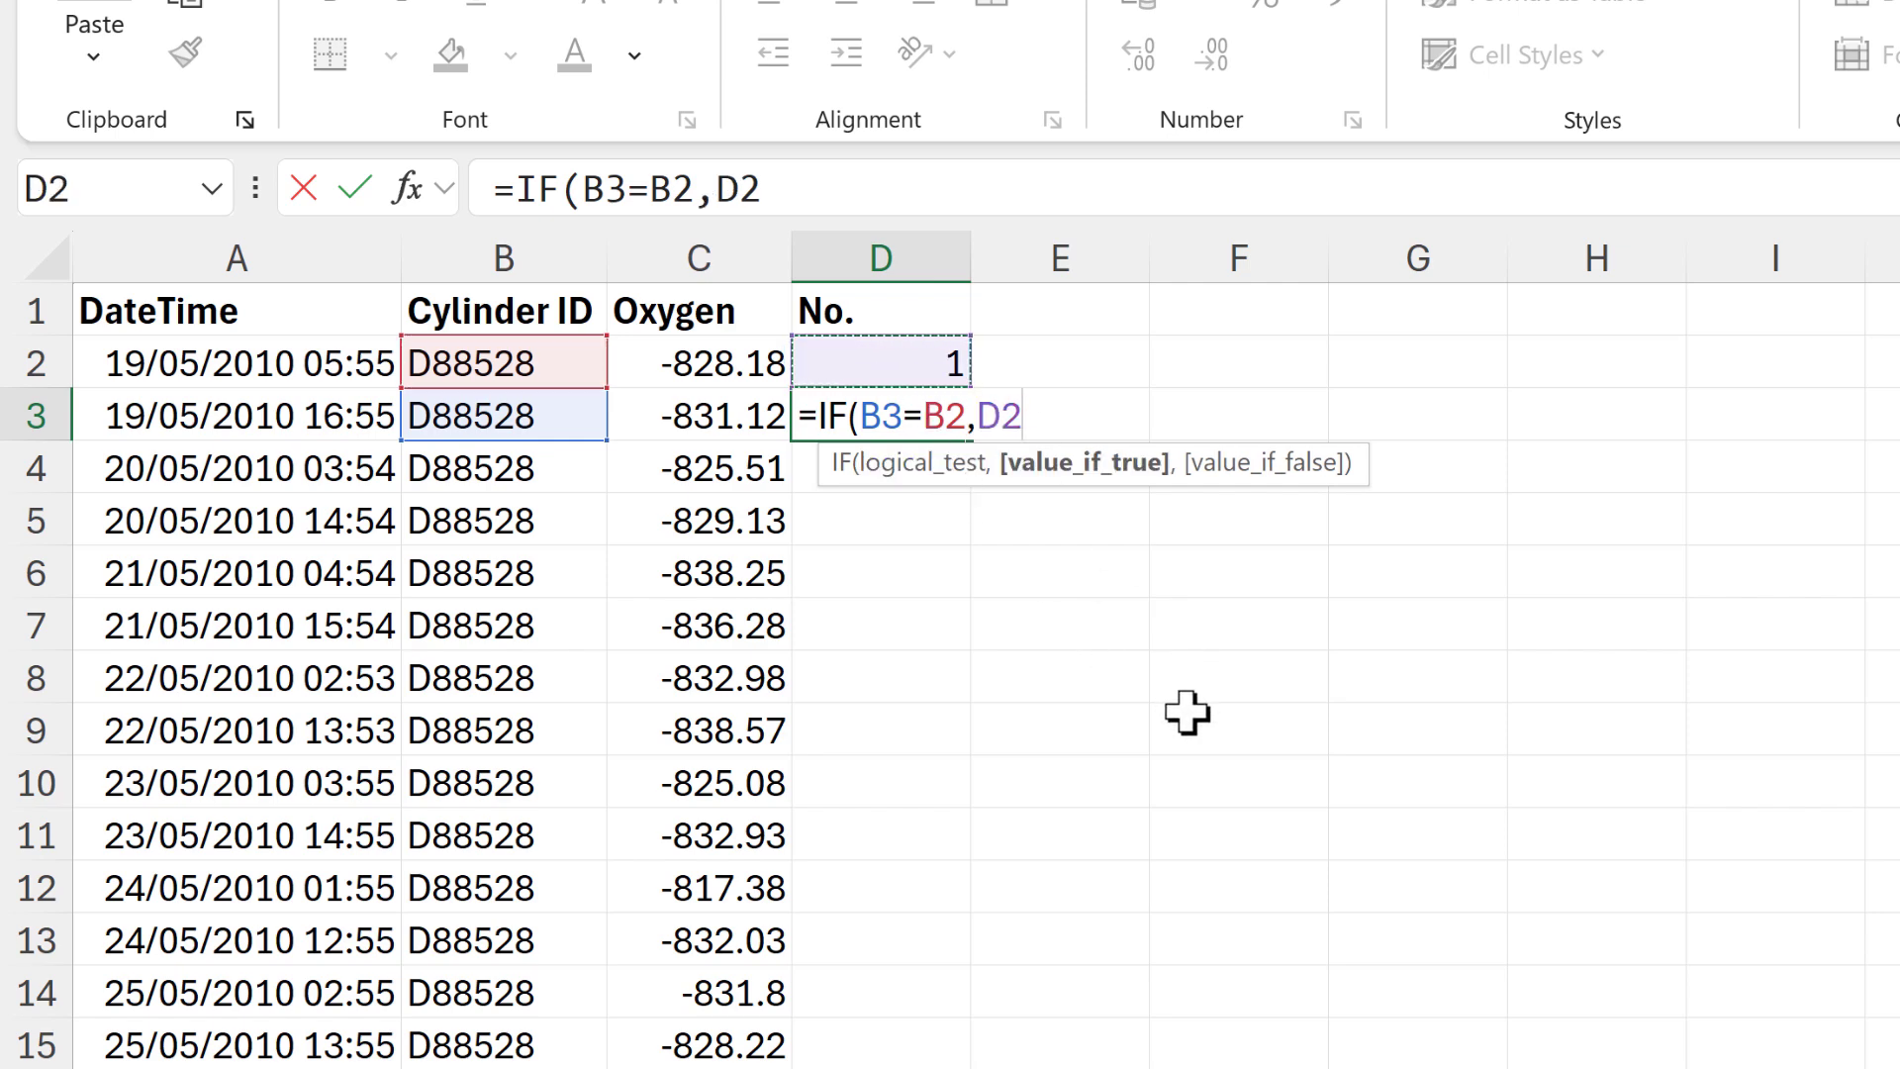
pyautogui.write(',')
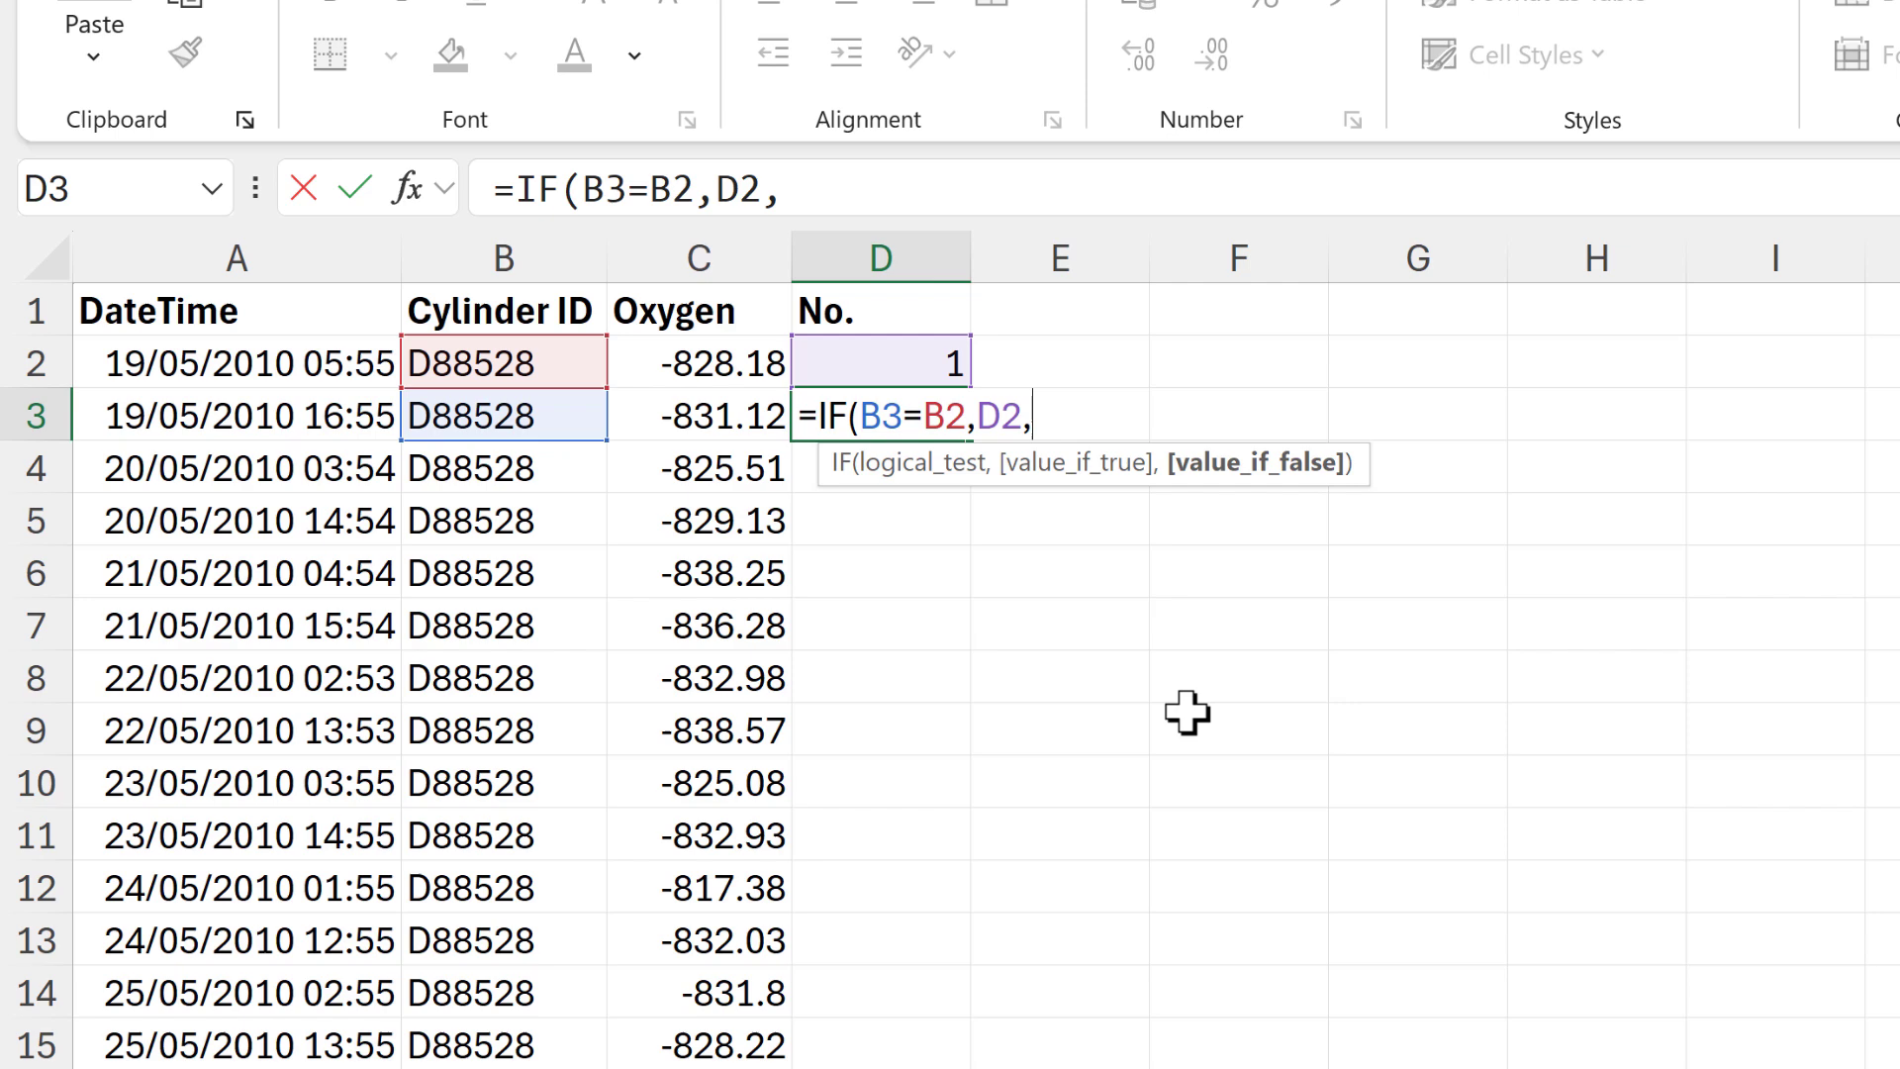
pyautogui.click(842, 362)
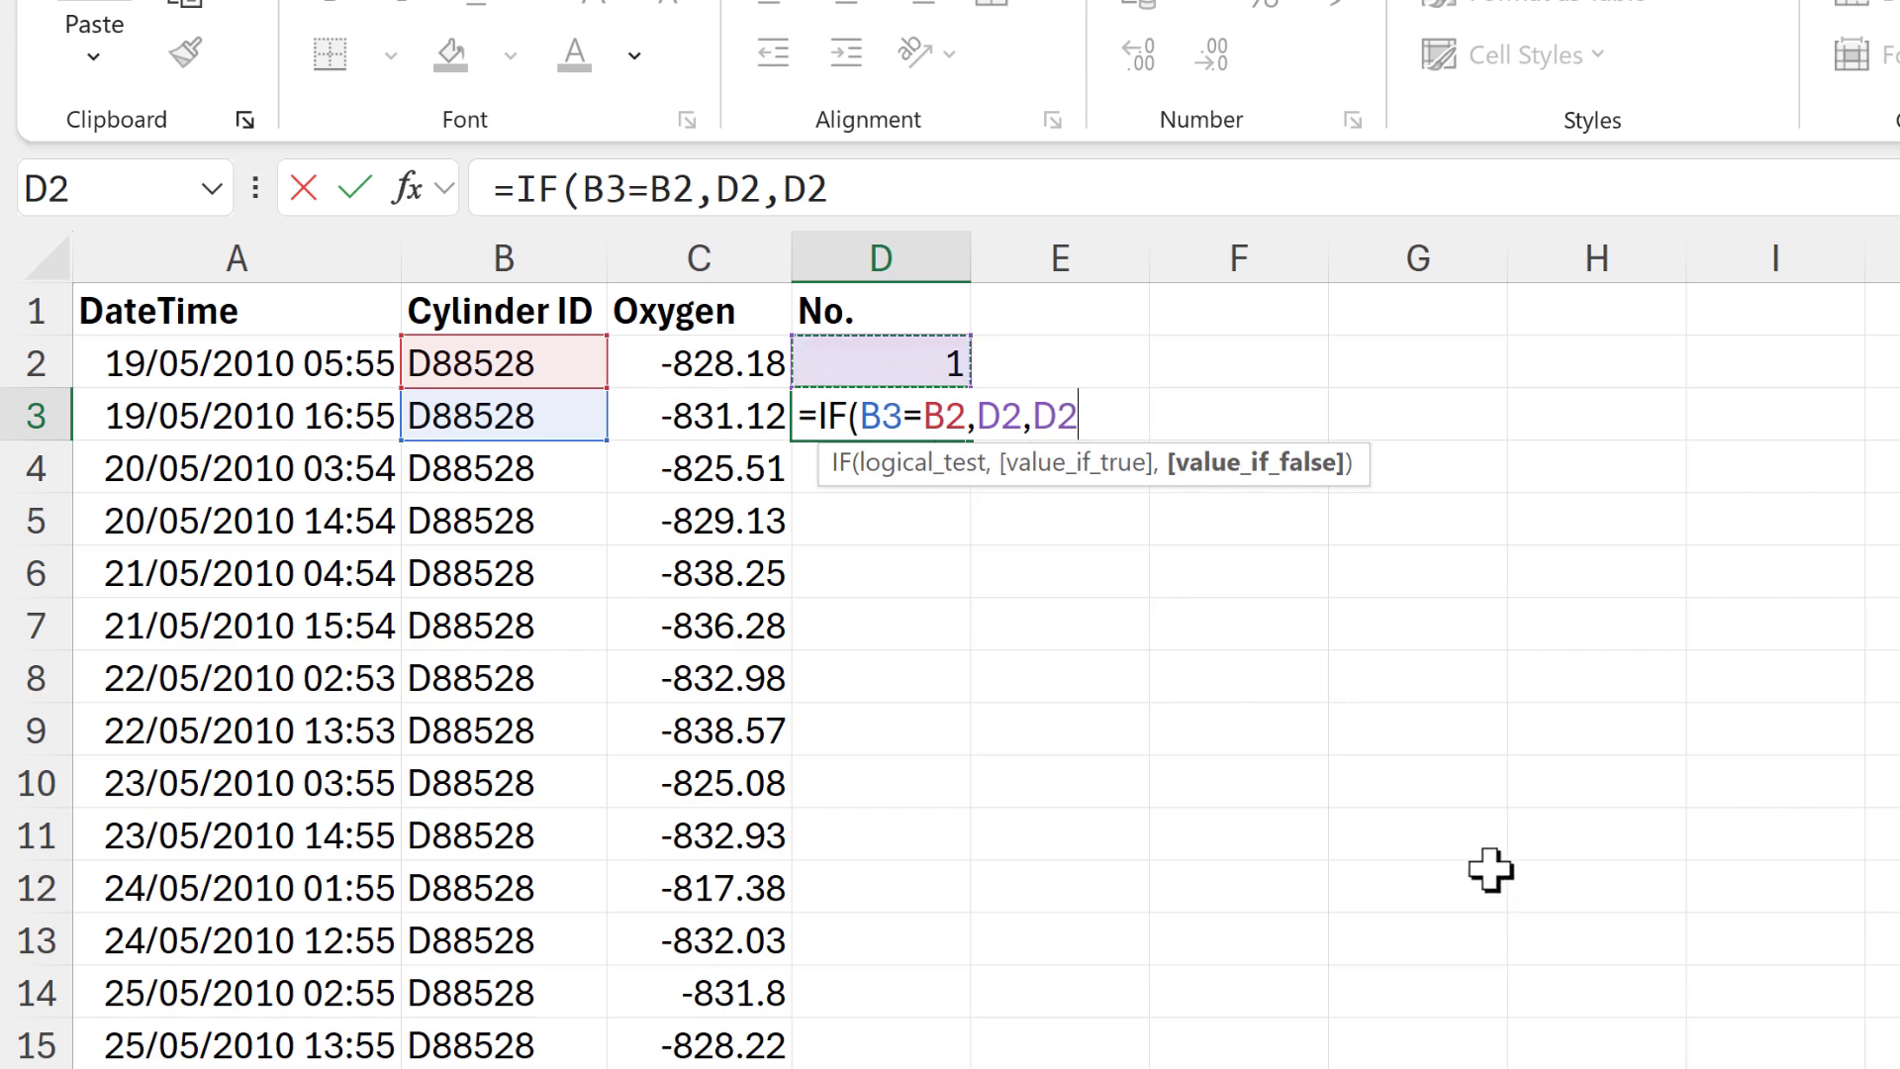
pyautogui.write('+')
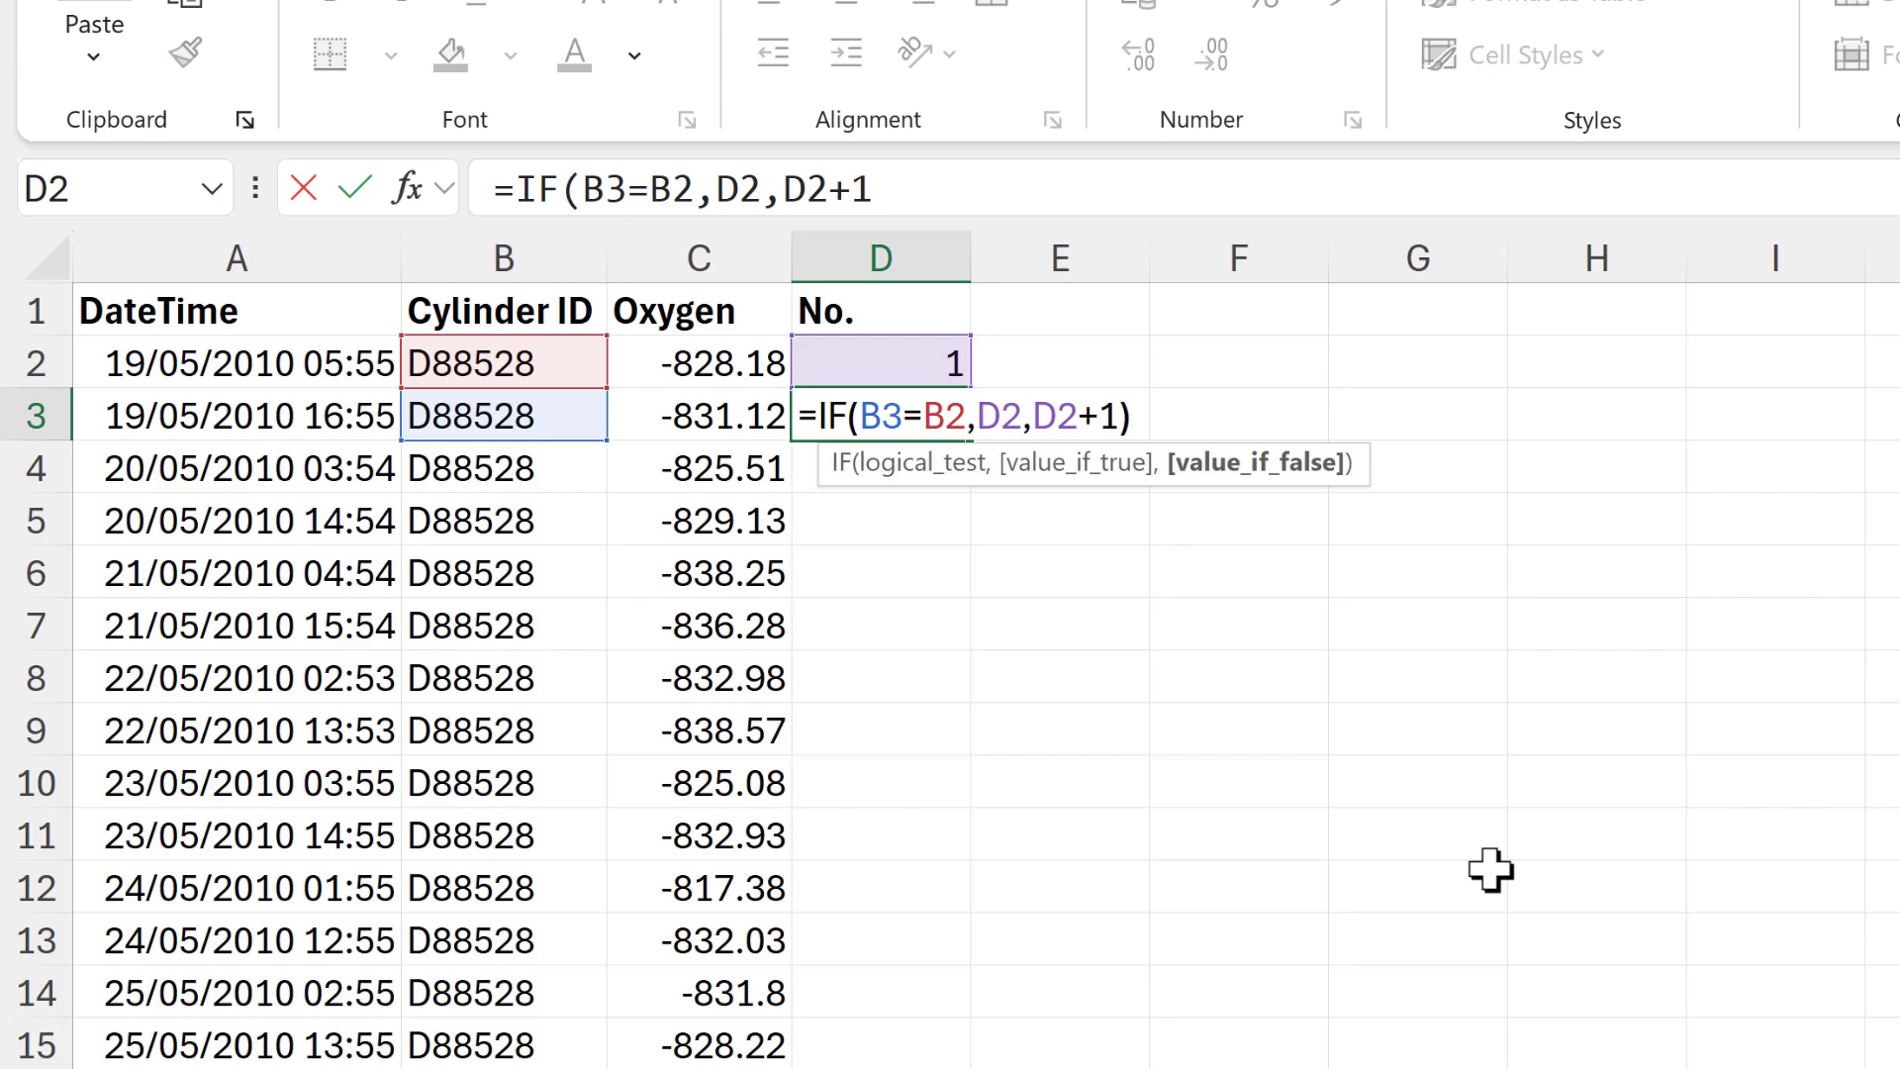
pyautogui.write('1')
pyautogui.press('Return')
# Fill the formula in D3 down the No. column to the last data row
pyautogui.click(950, 416)
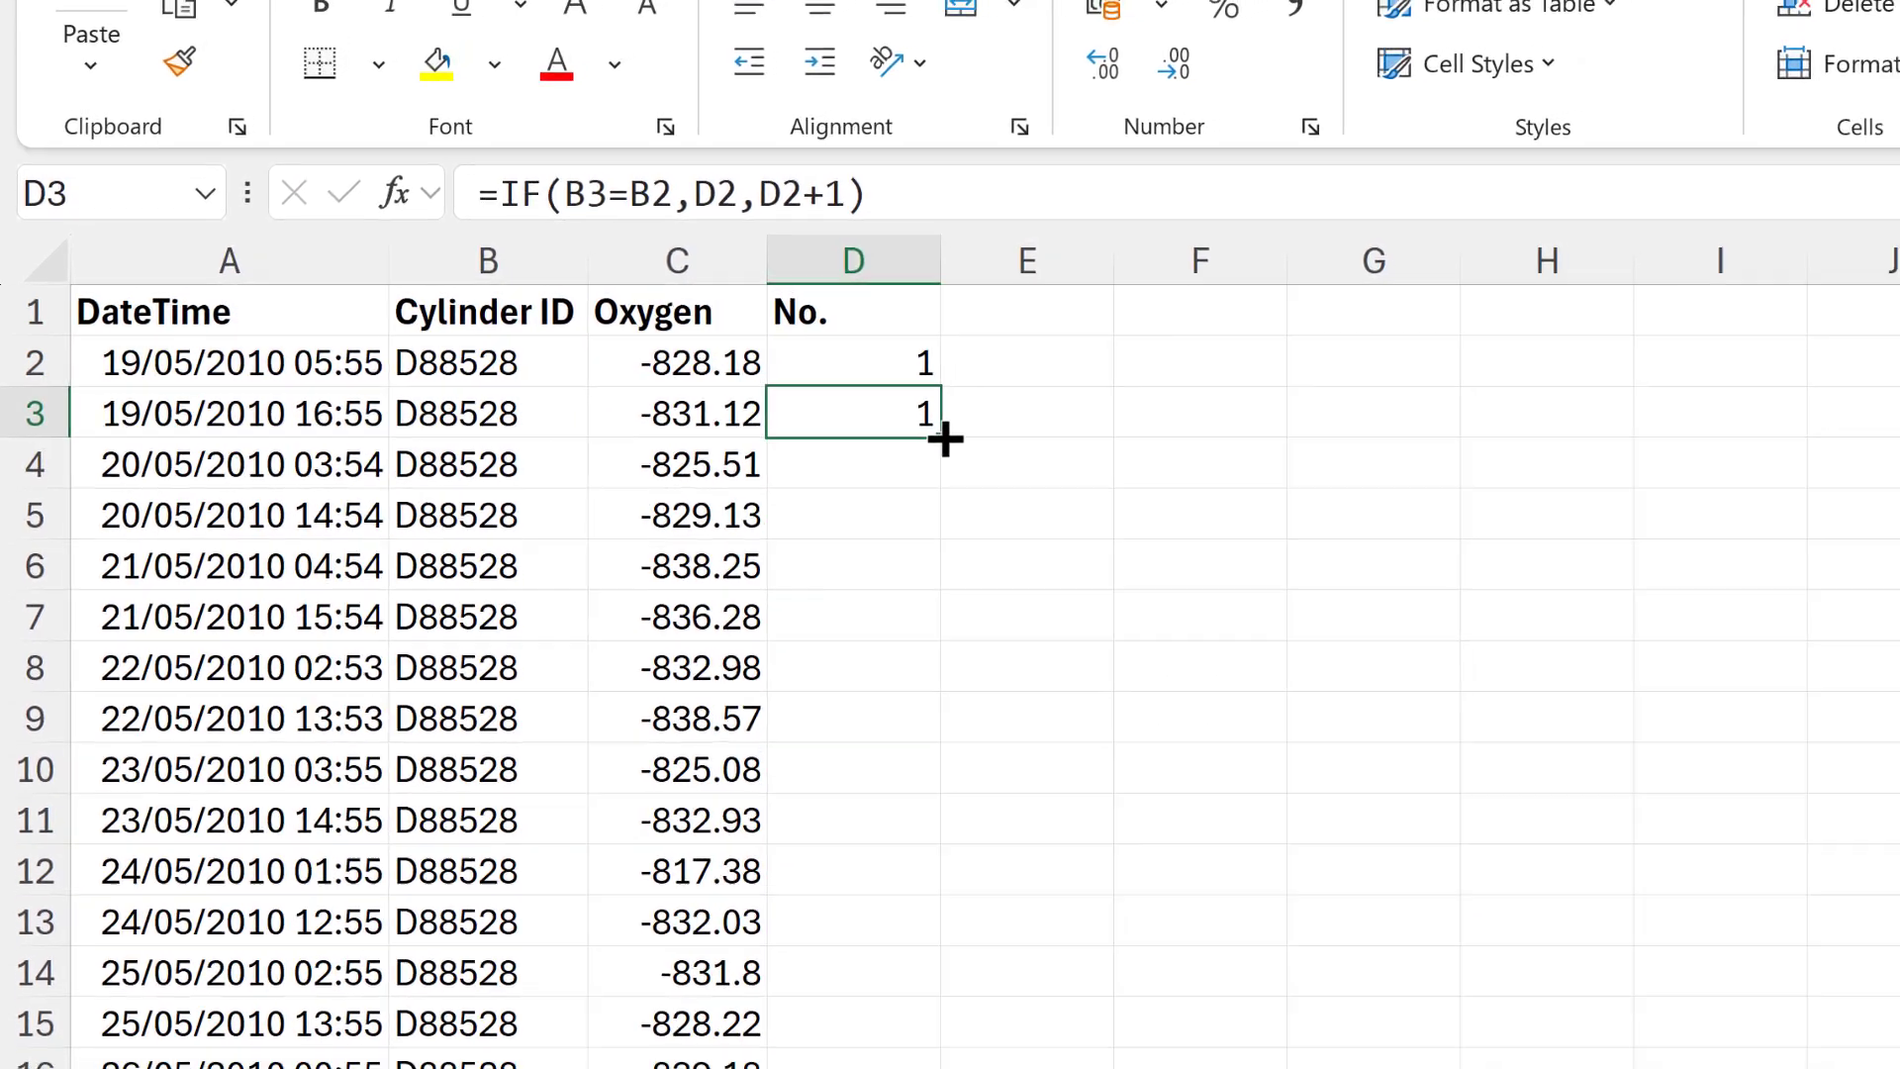
pyautogui.doubleClick(945, 438)
pyautogui.click(921, 515)
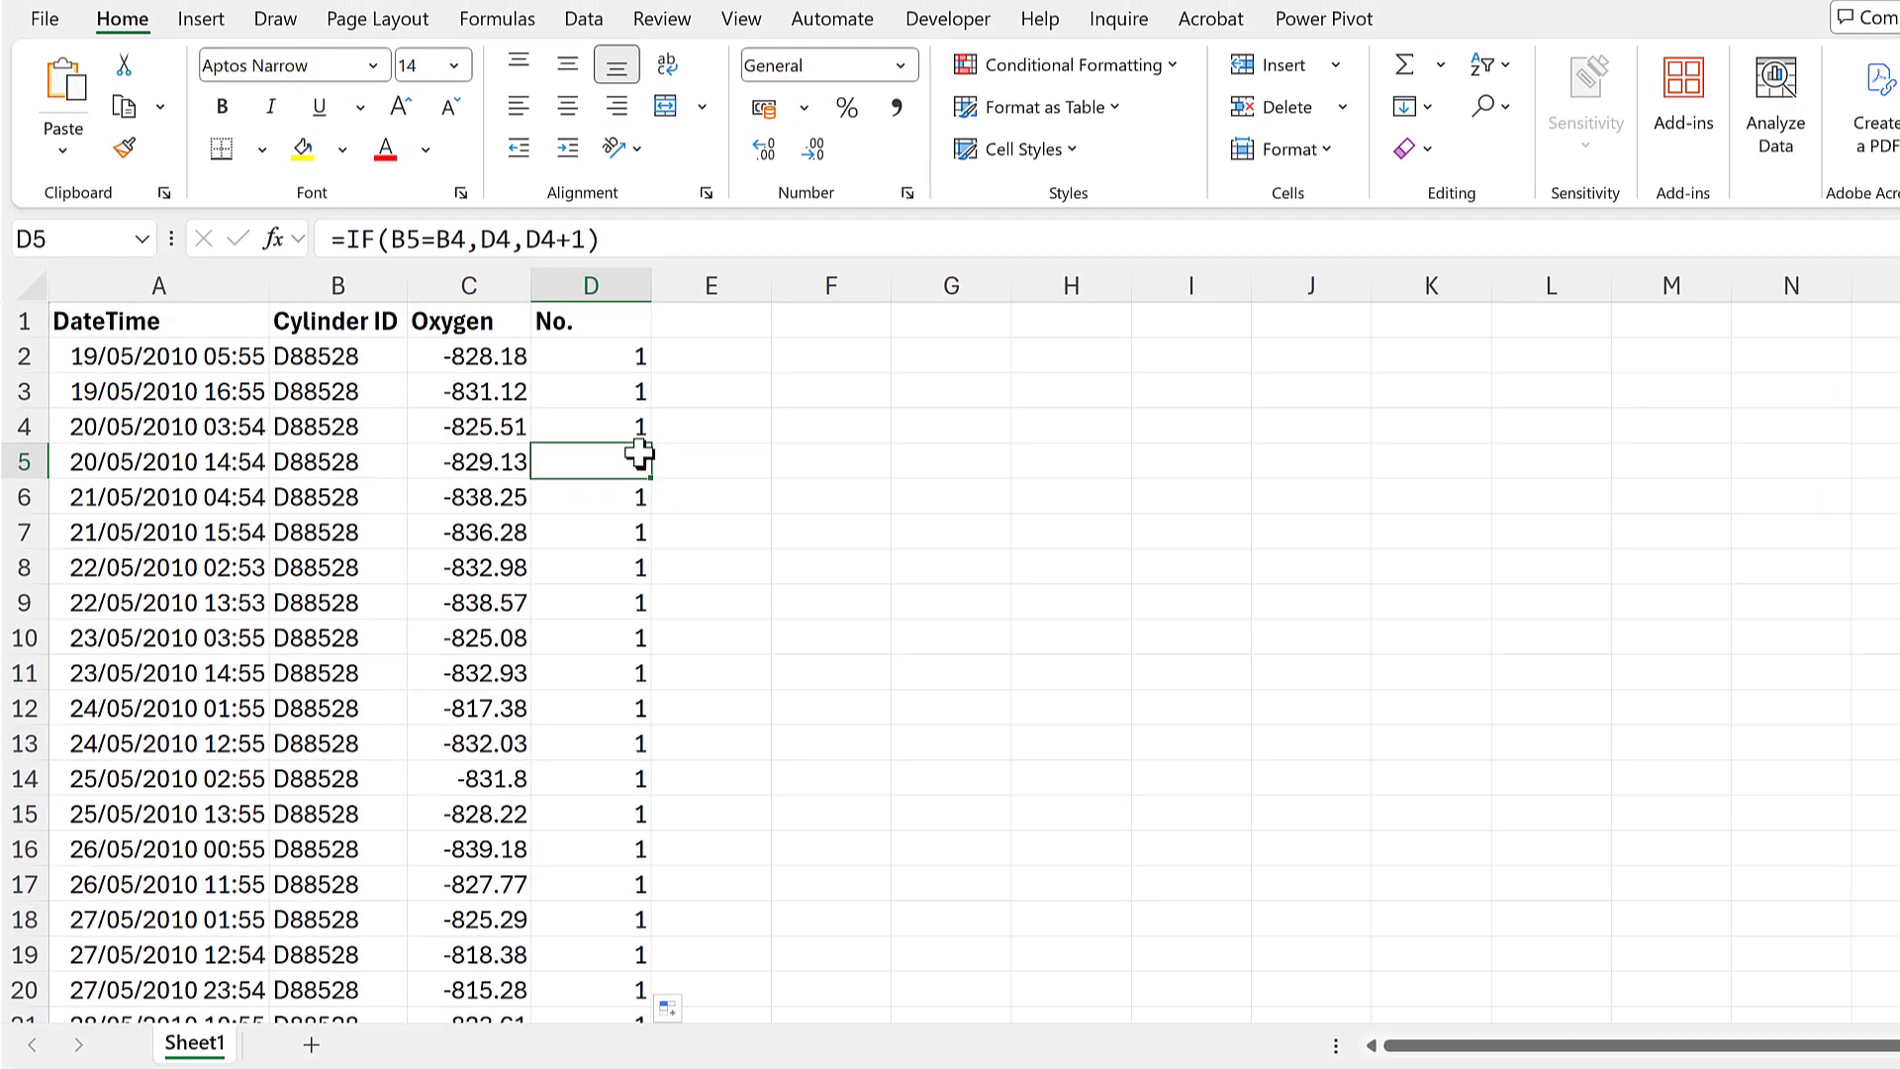
# Examine the numbering near the end of the data and the formula in D10256, where the cylinder ID changes
pyautogui.hotkey('ctrl', 'Down')
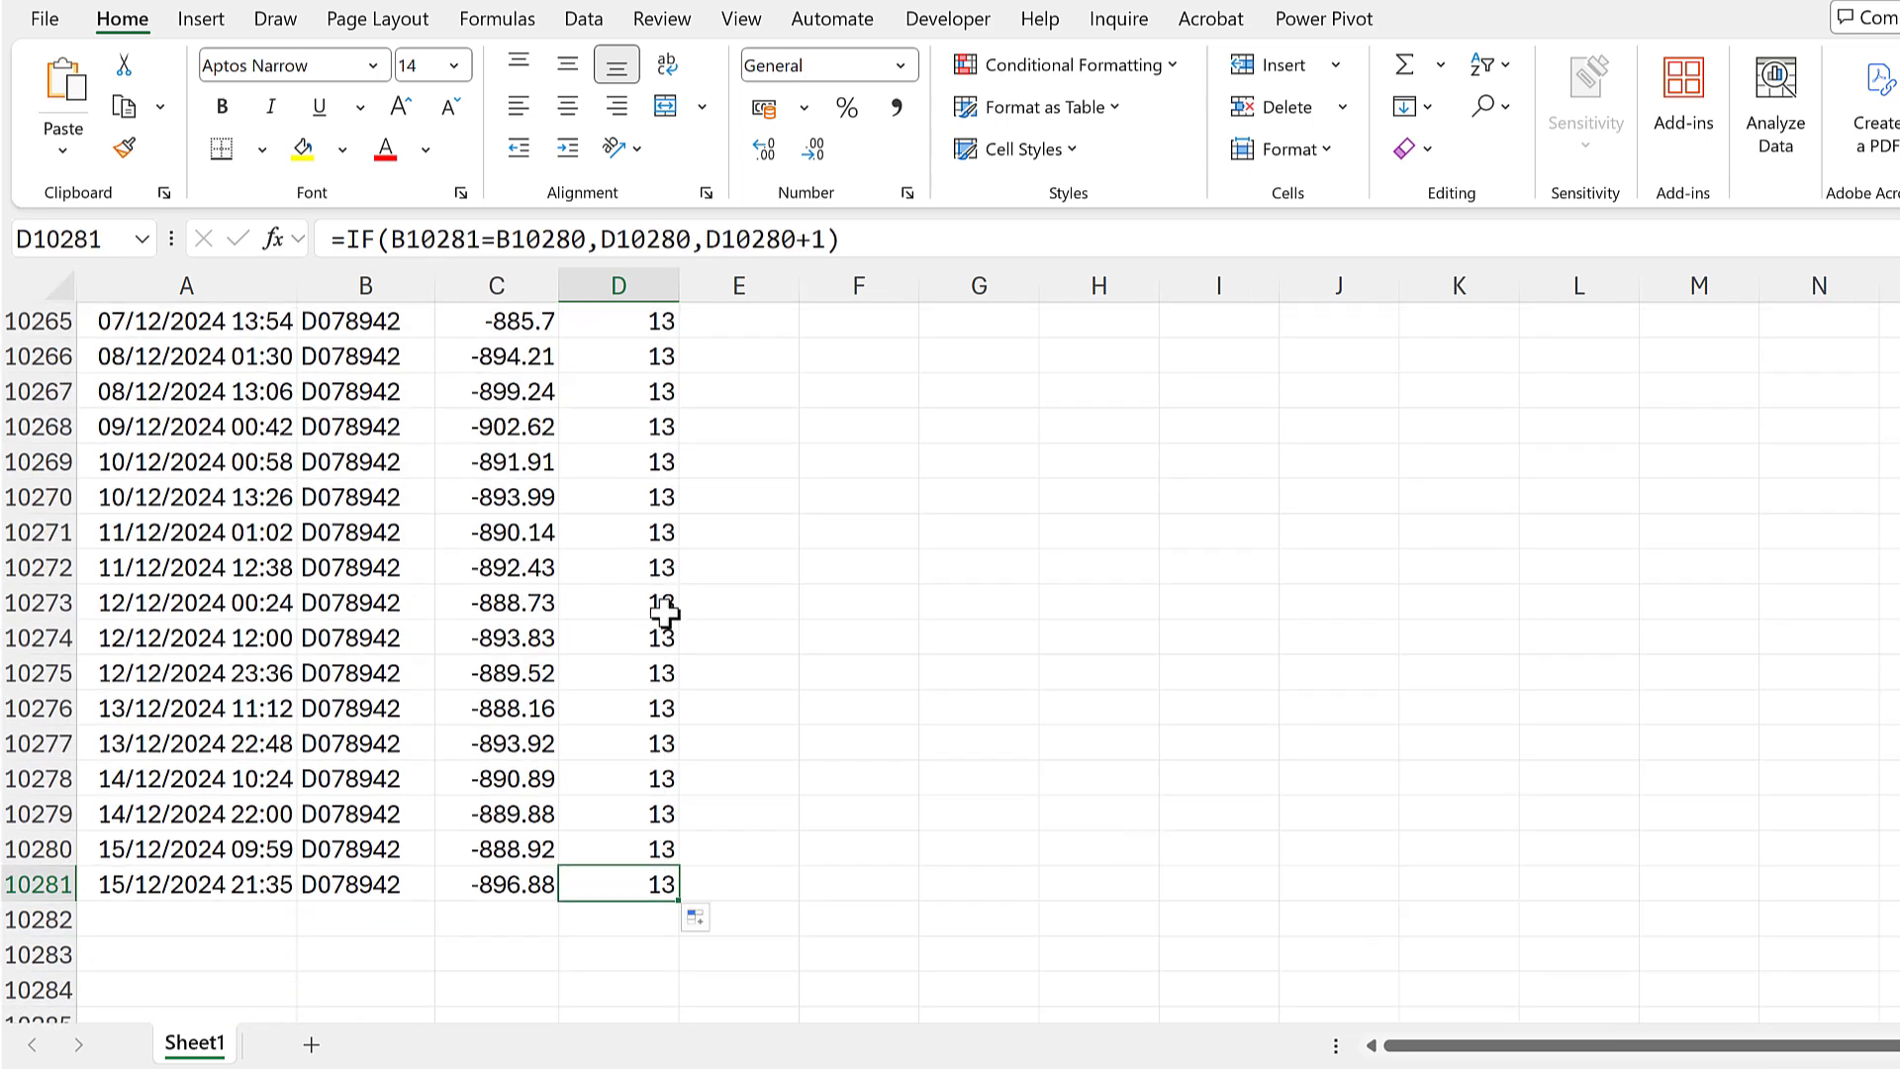
pyautogui.scroll(7, 643, 592)
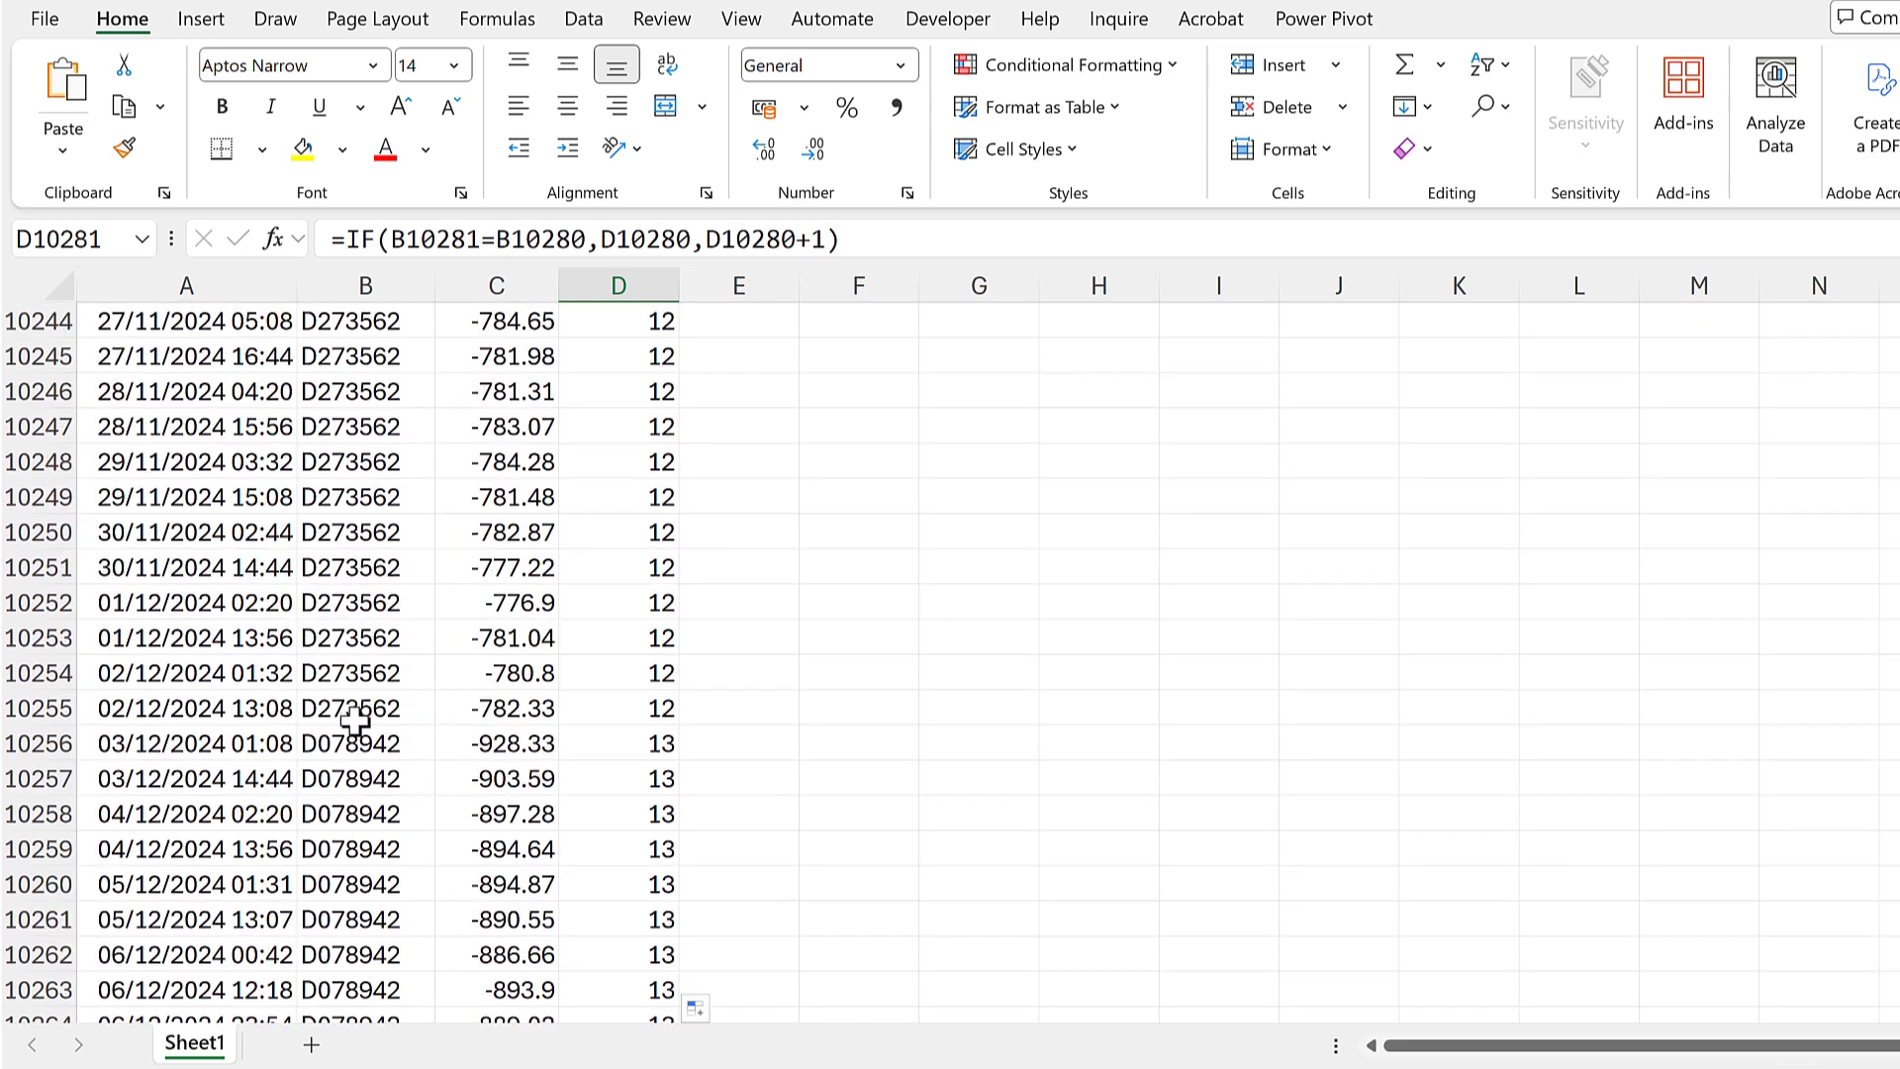
pyautogui.moveTo(356, 708); pyautogui.dragTo(675, 741)
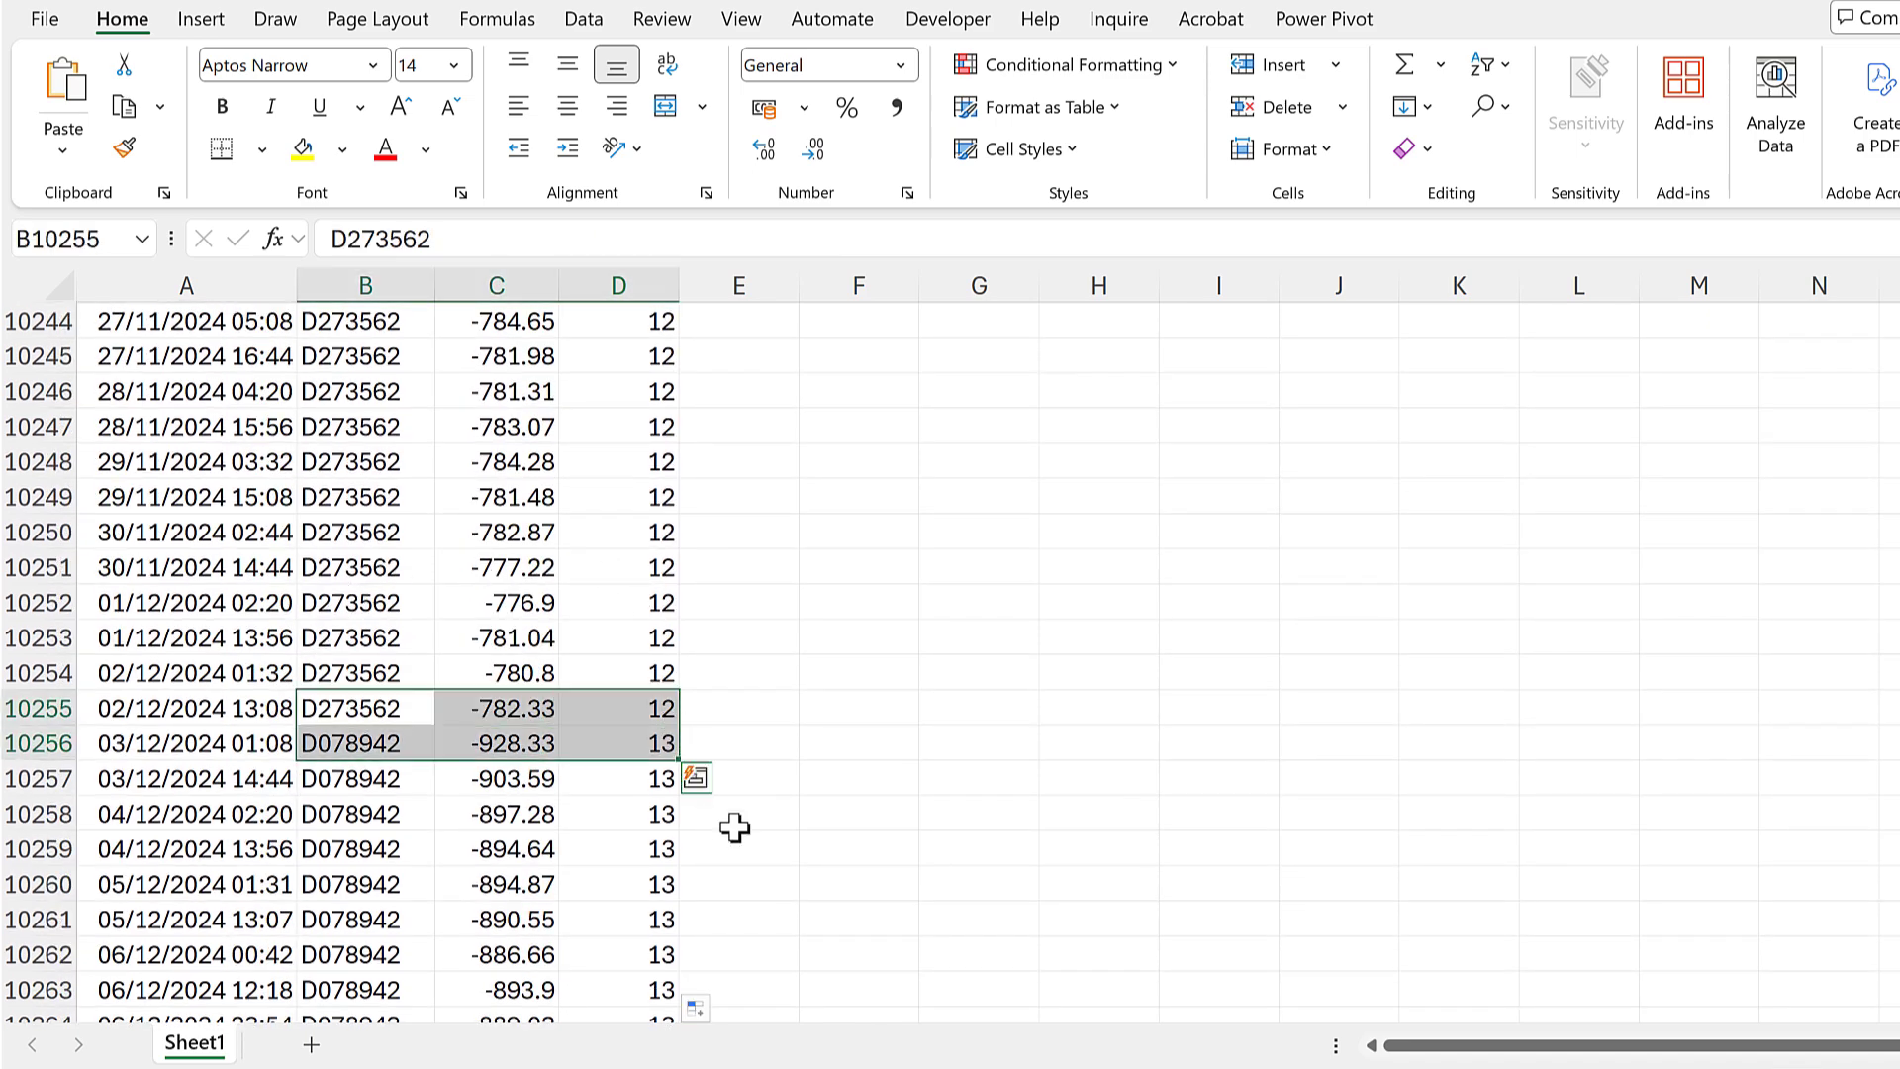
pyautogui.scroll(-1, 683, 633)
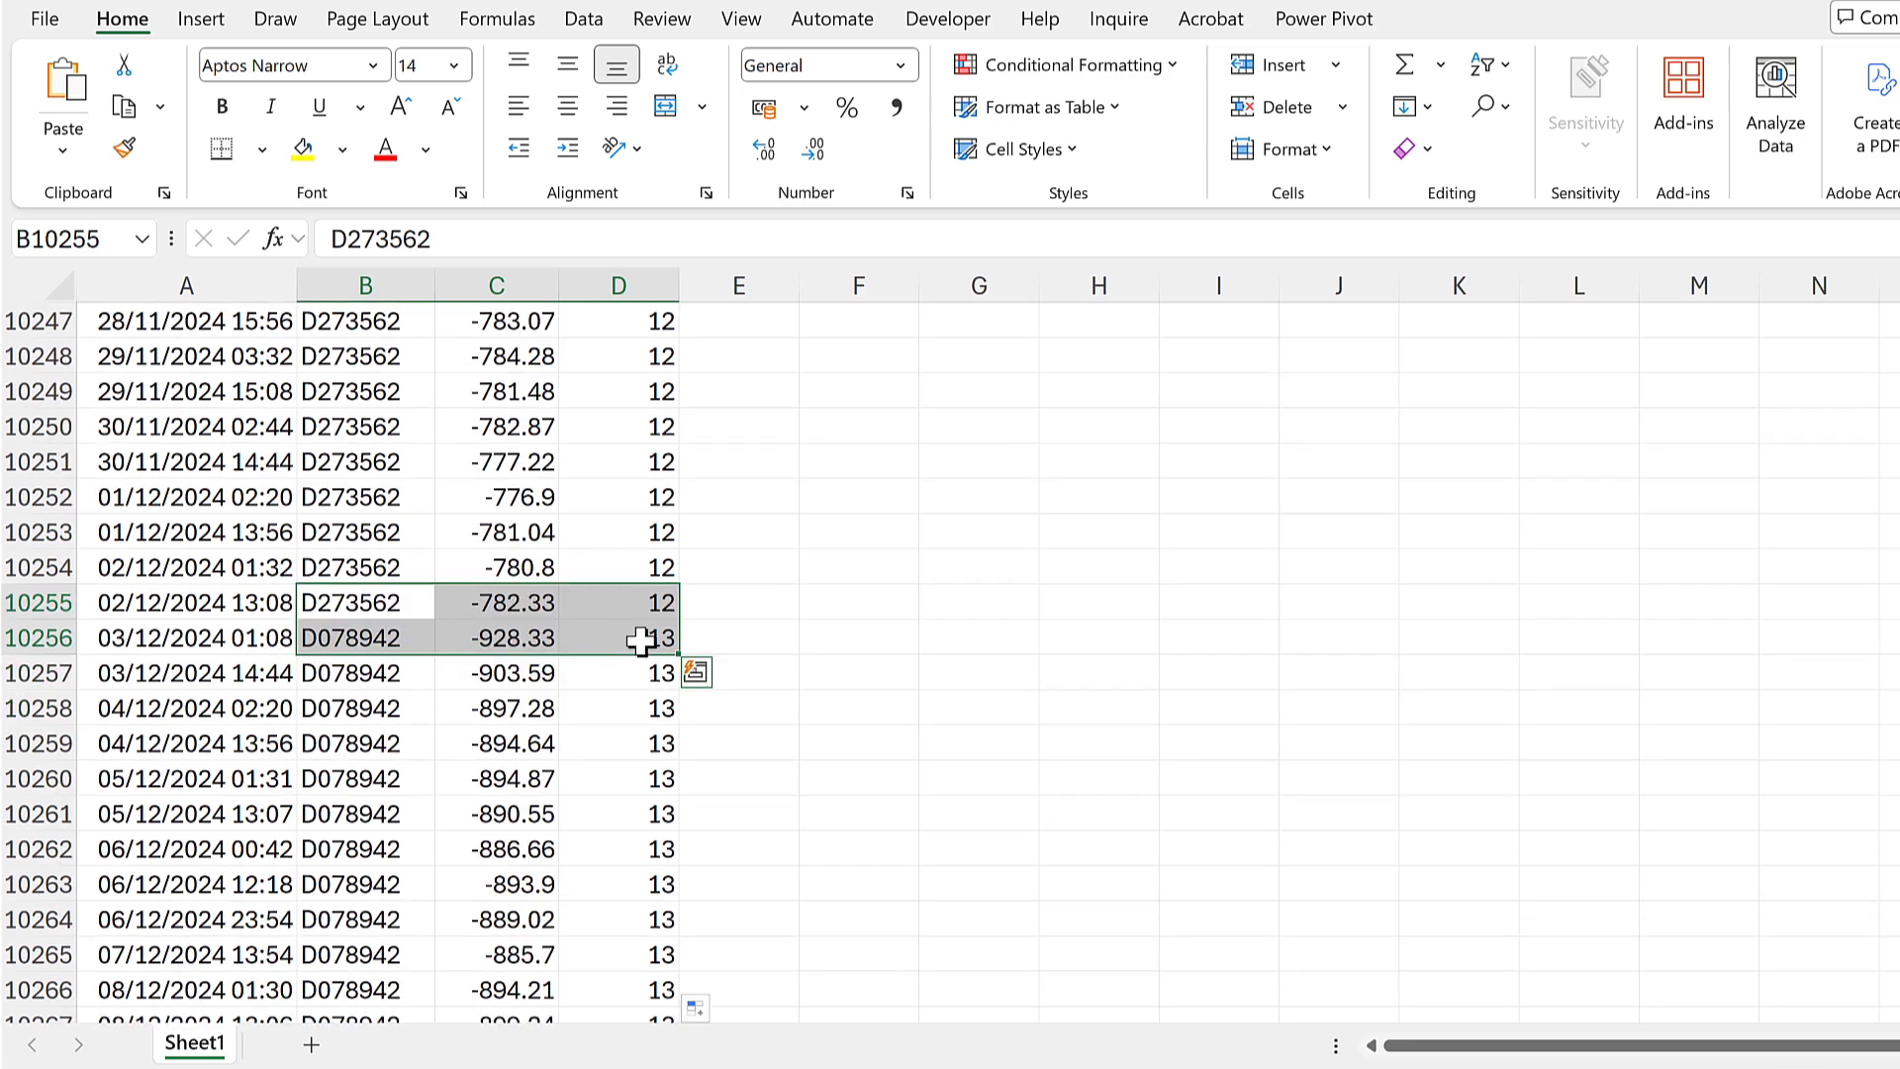
pyautogui.click(640, 641)
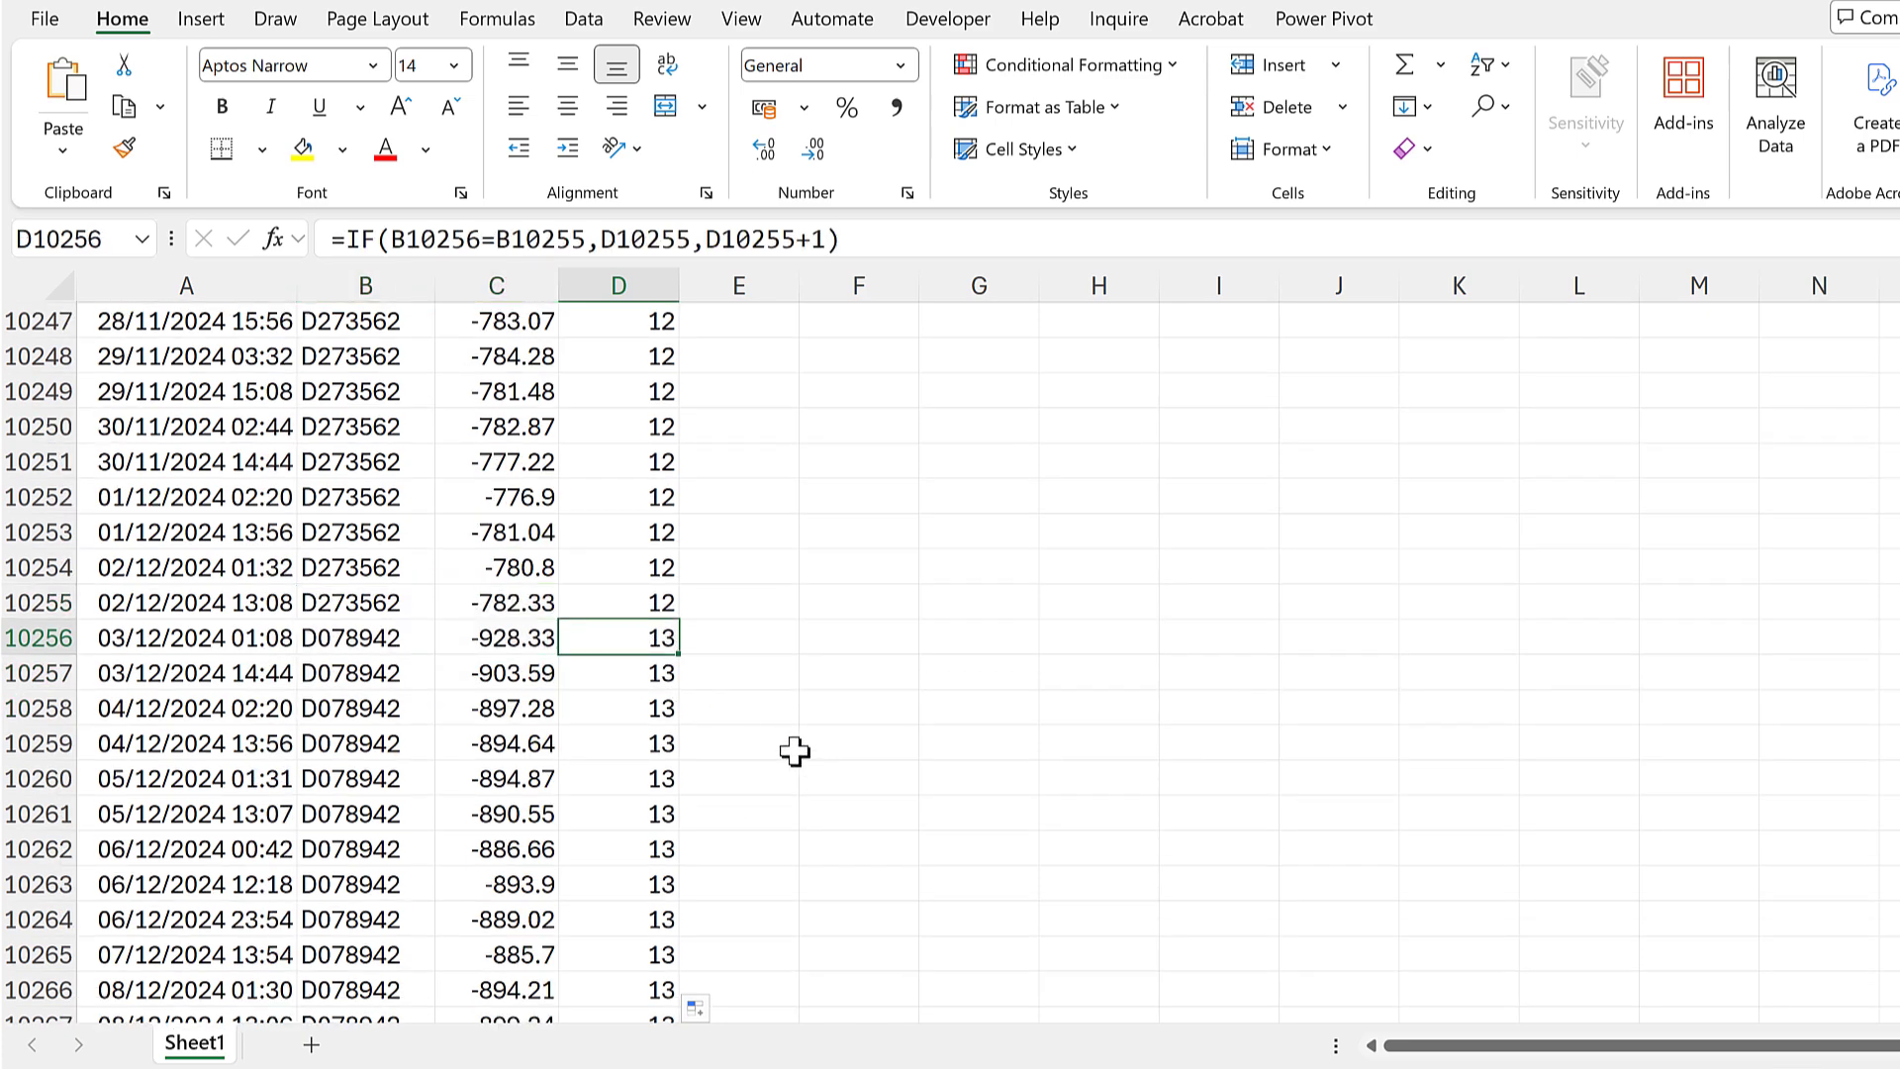
pyautogui.press('F2')
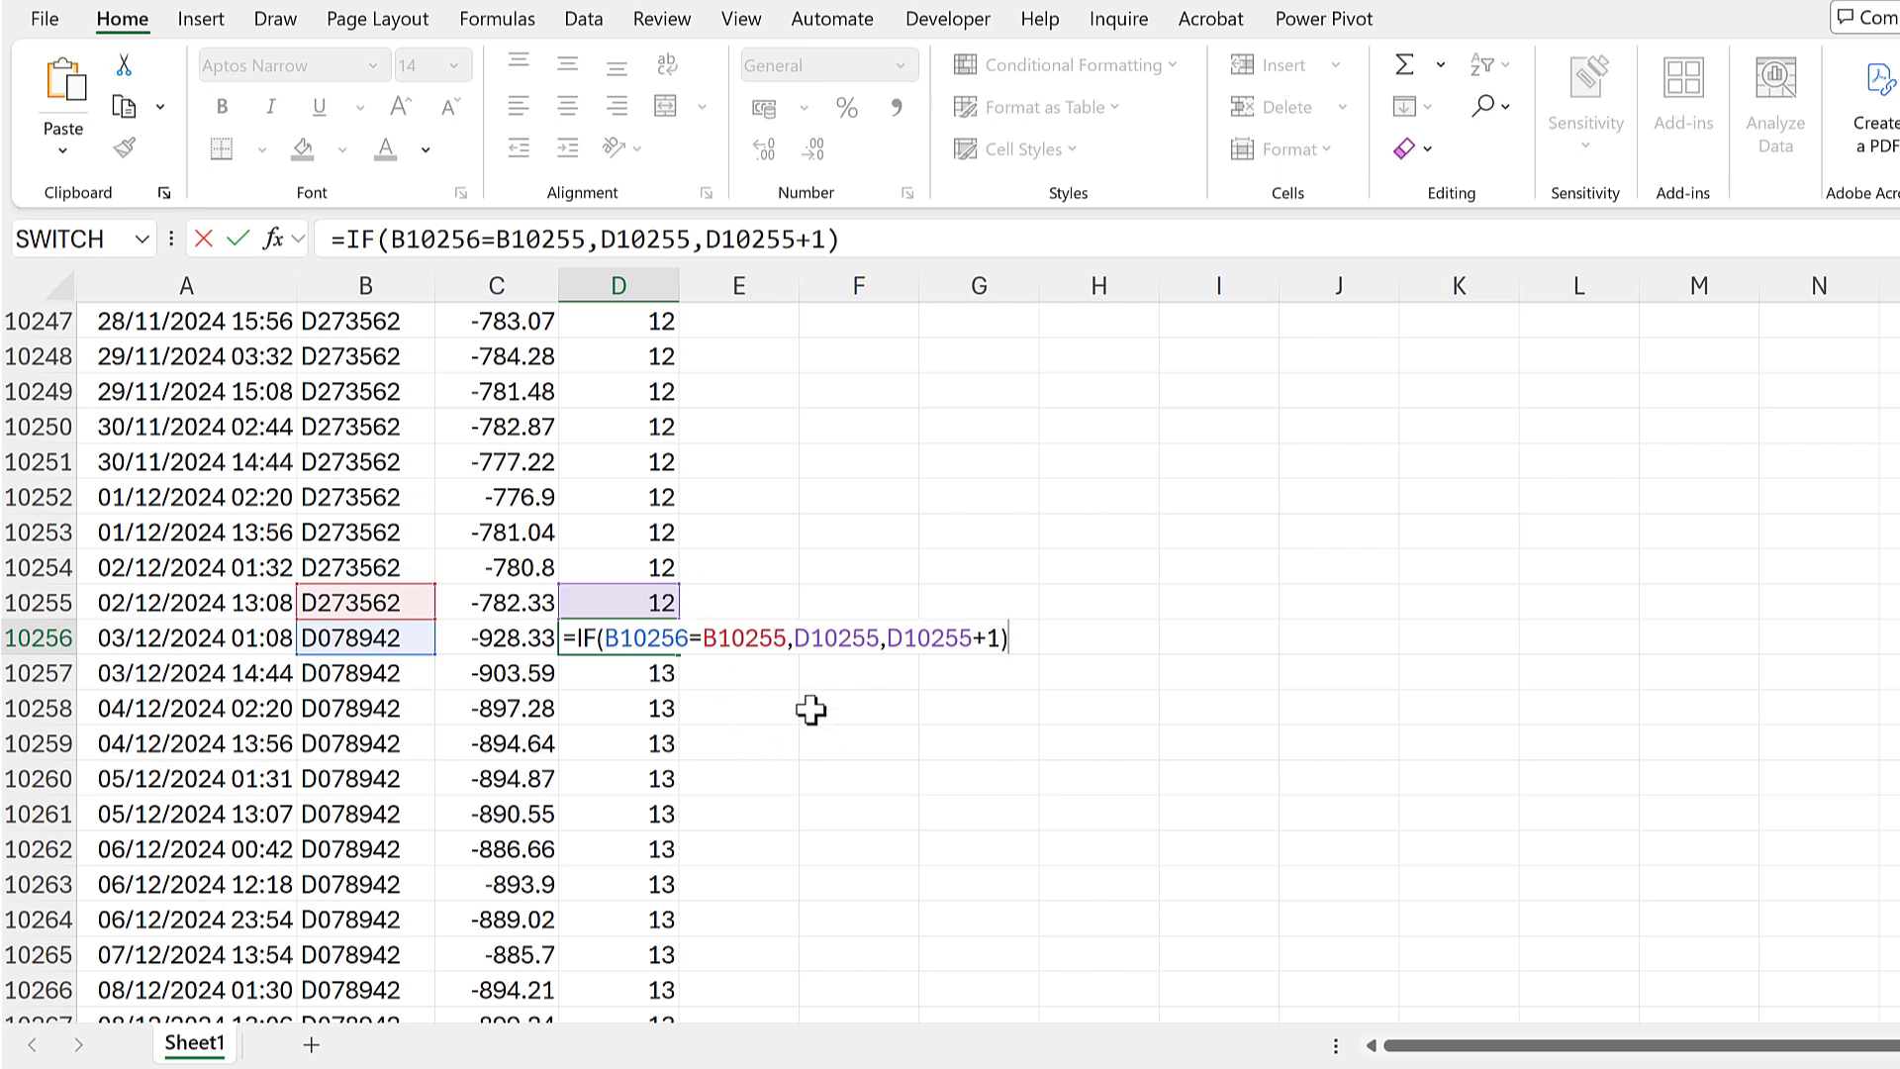
pyautogui.press('Return')
# Apply the custom number format T# to D2:D10281 and check the column down to its last row
pyautogui.click(742, 572)
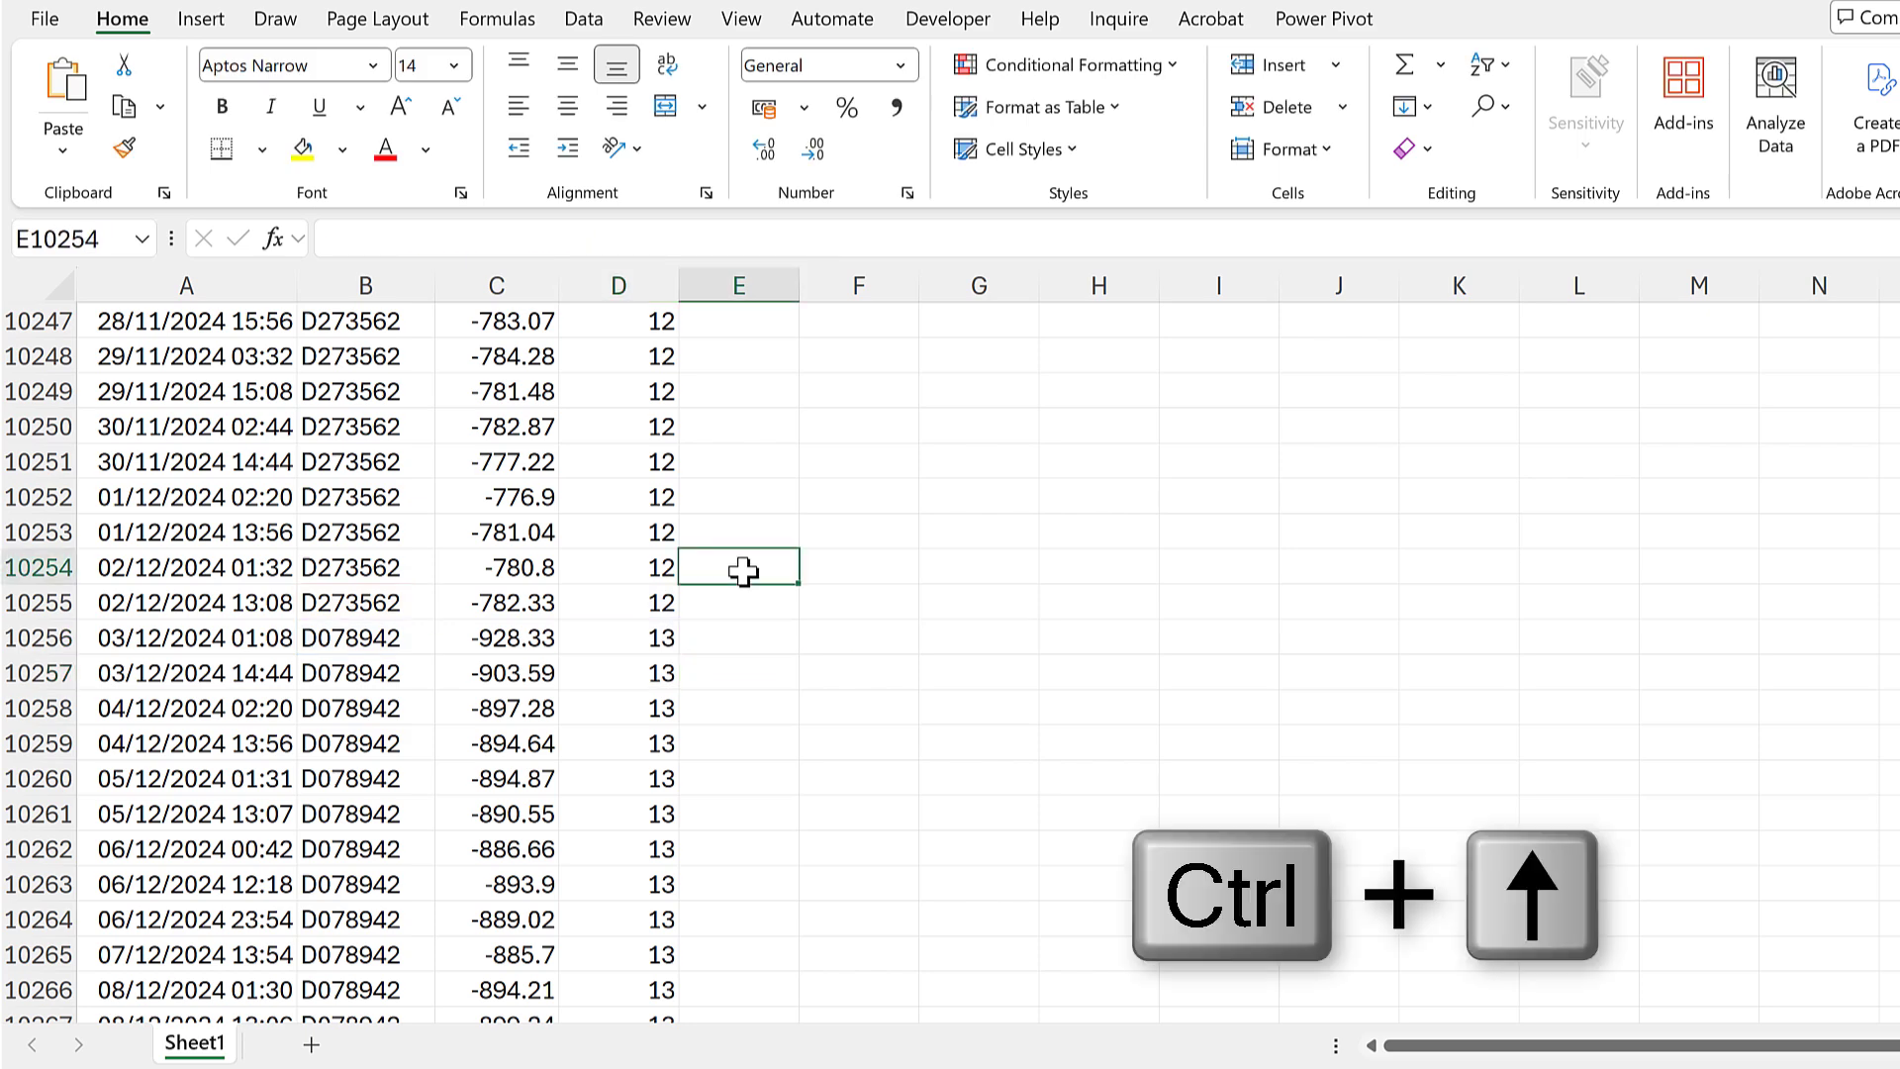
pyautogui.hotkey('ctrl', 'Up')
pyautogui.click(614, 362)
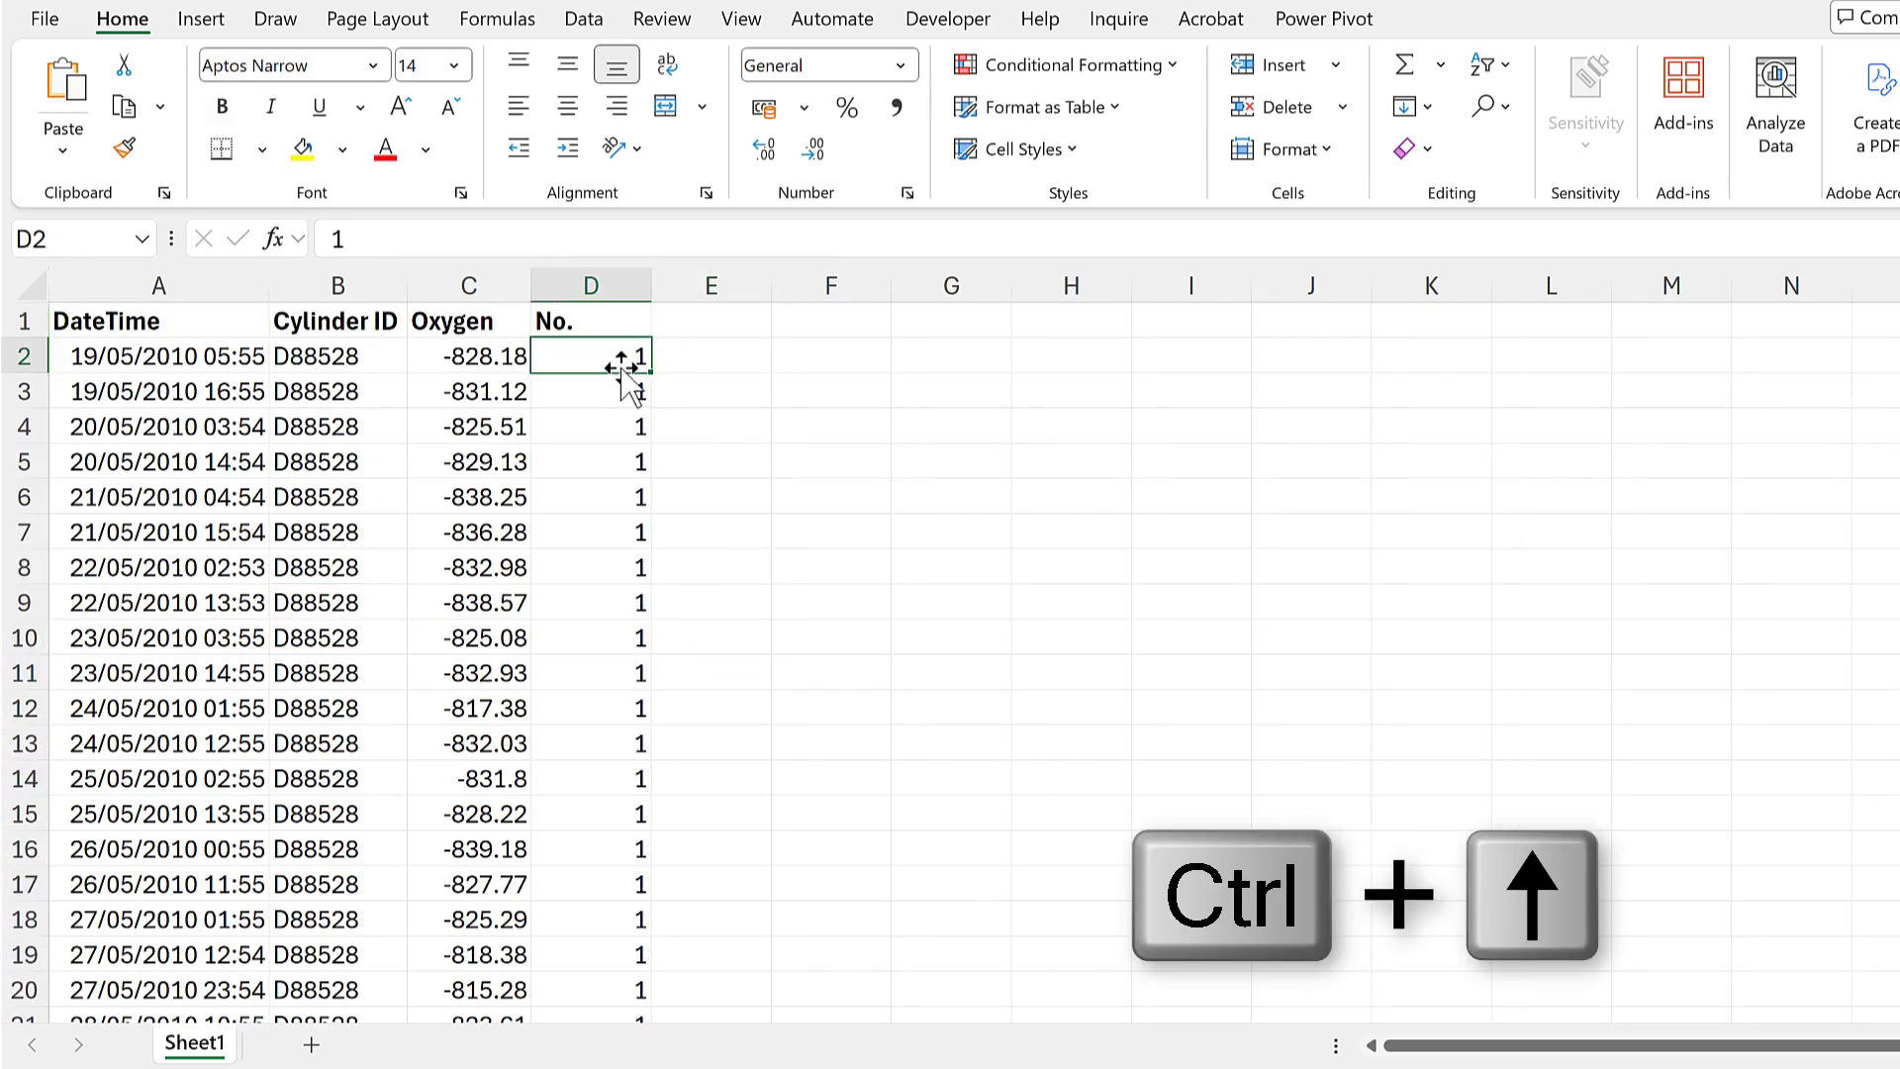
pyautogui.hotkey('ctrl', 'shift', 'Down')
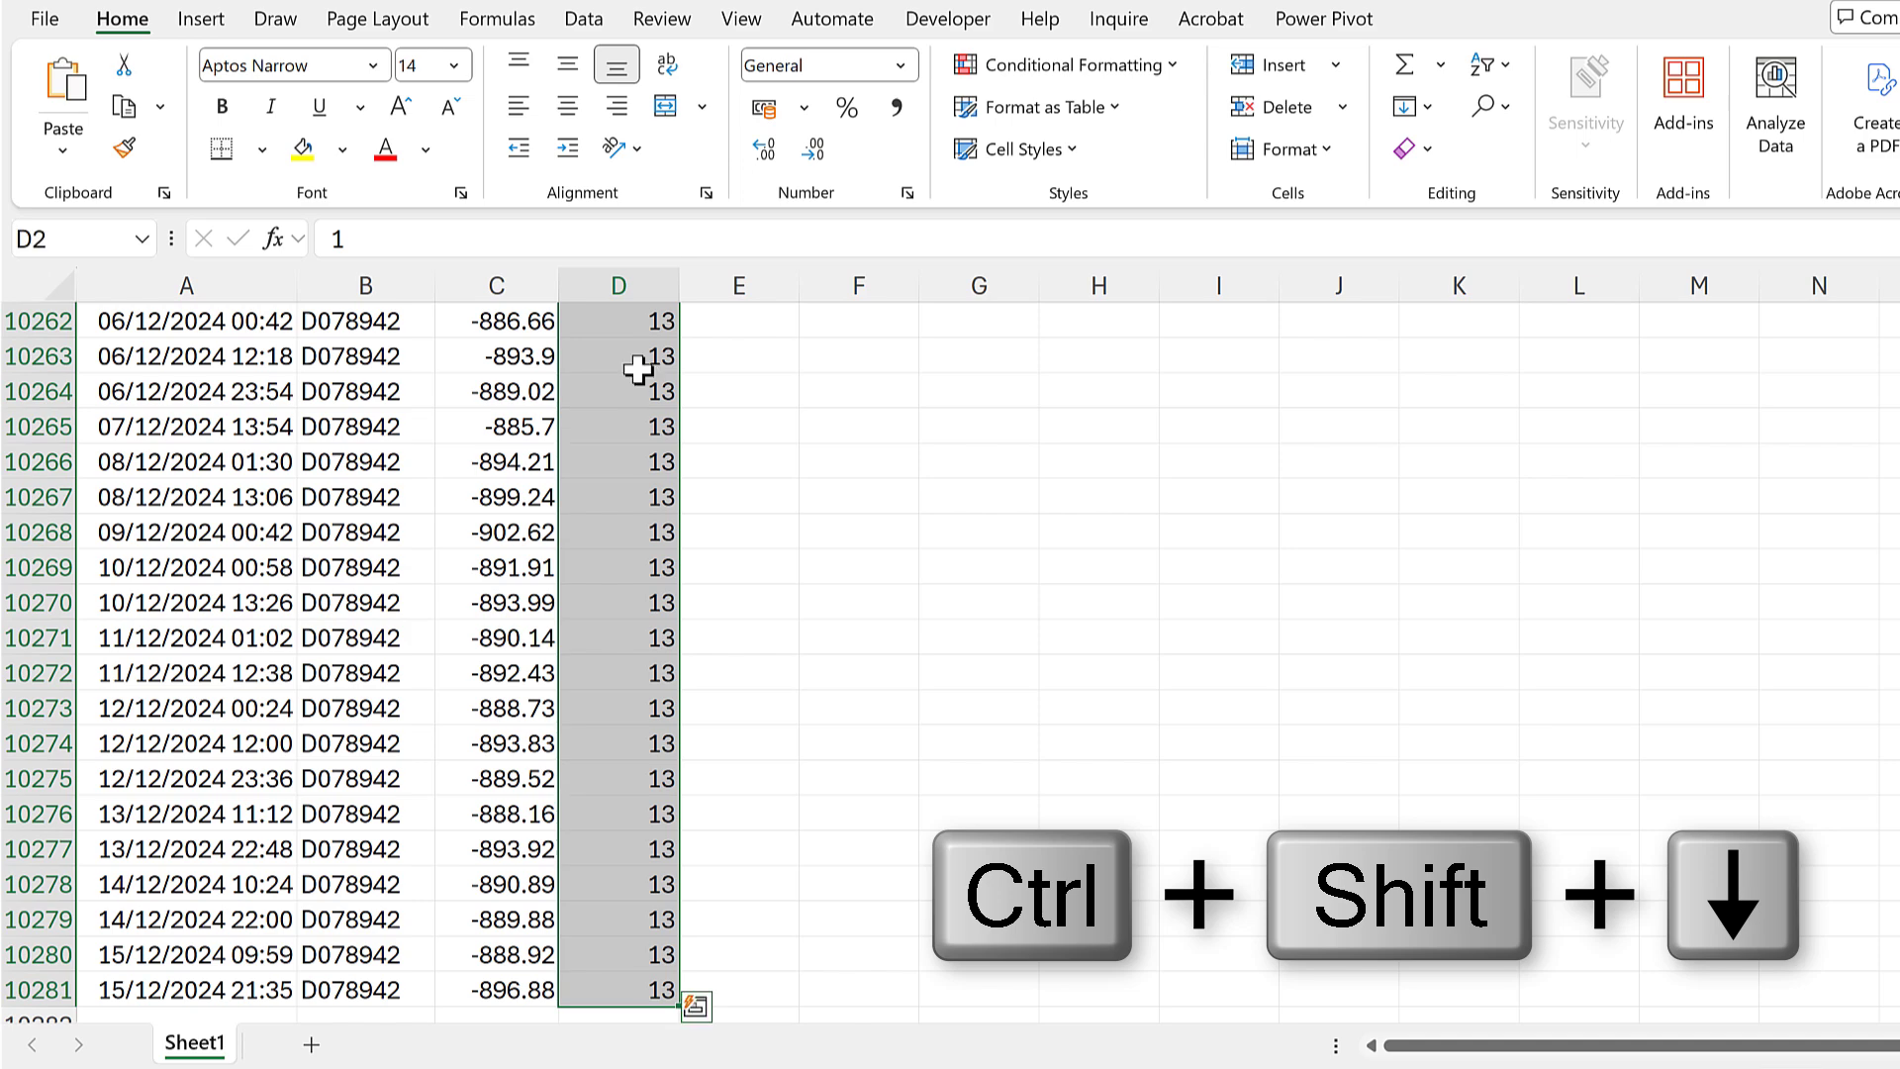
pyautogui.click(906, 193)
pyautogui.click(819, 555)
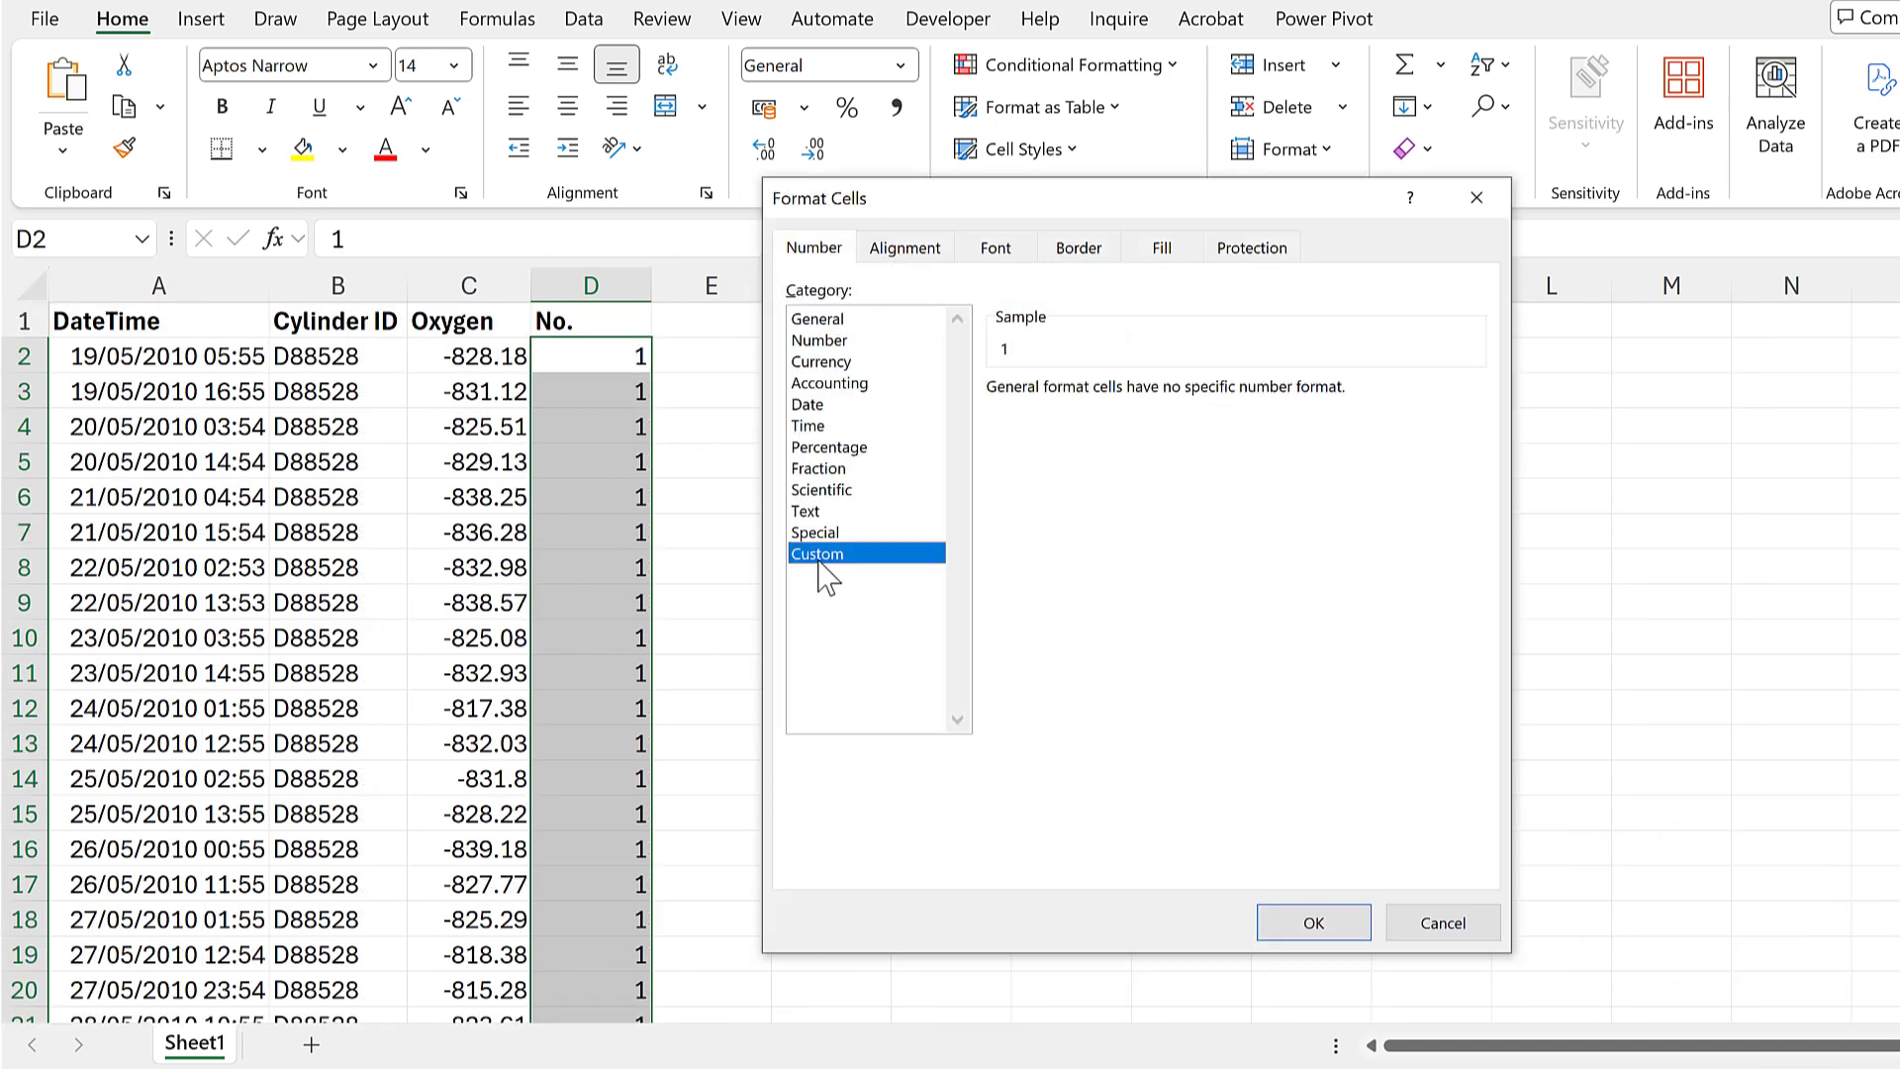
pyautogui.write('T#')
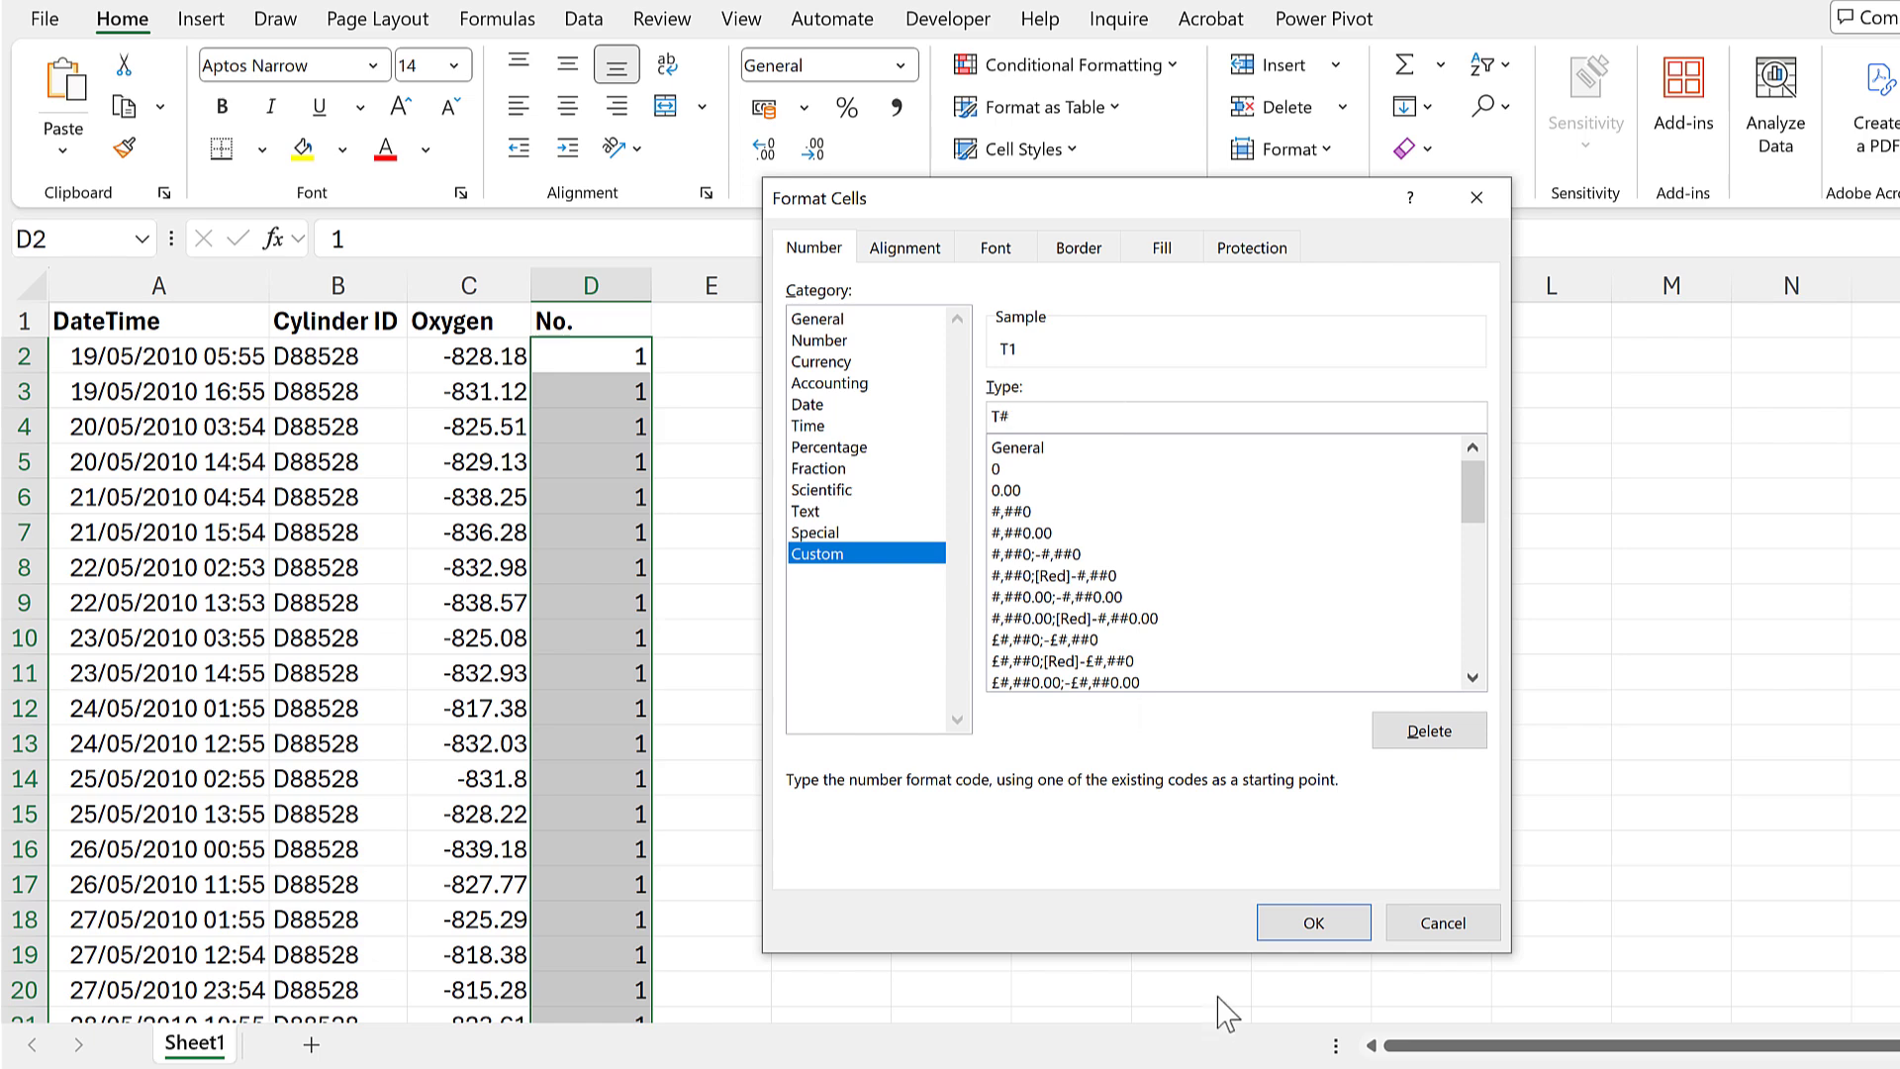
pyautogui.click(1314, 923)
pyautogui.click(591, 356)
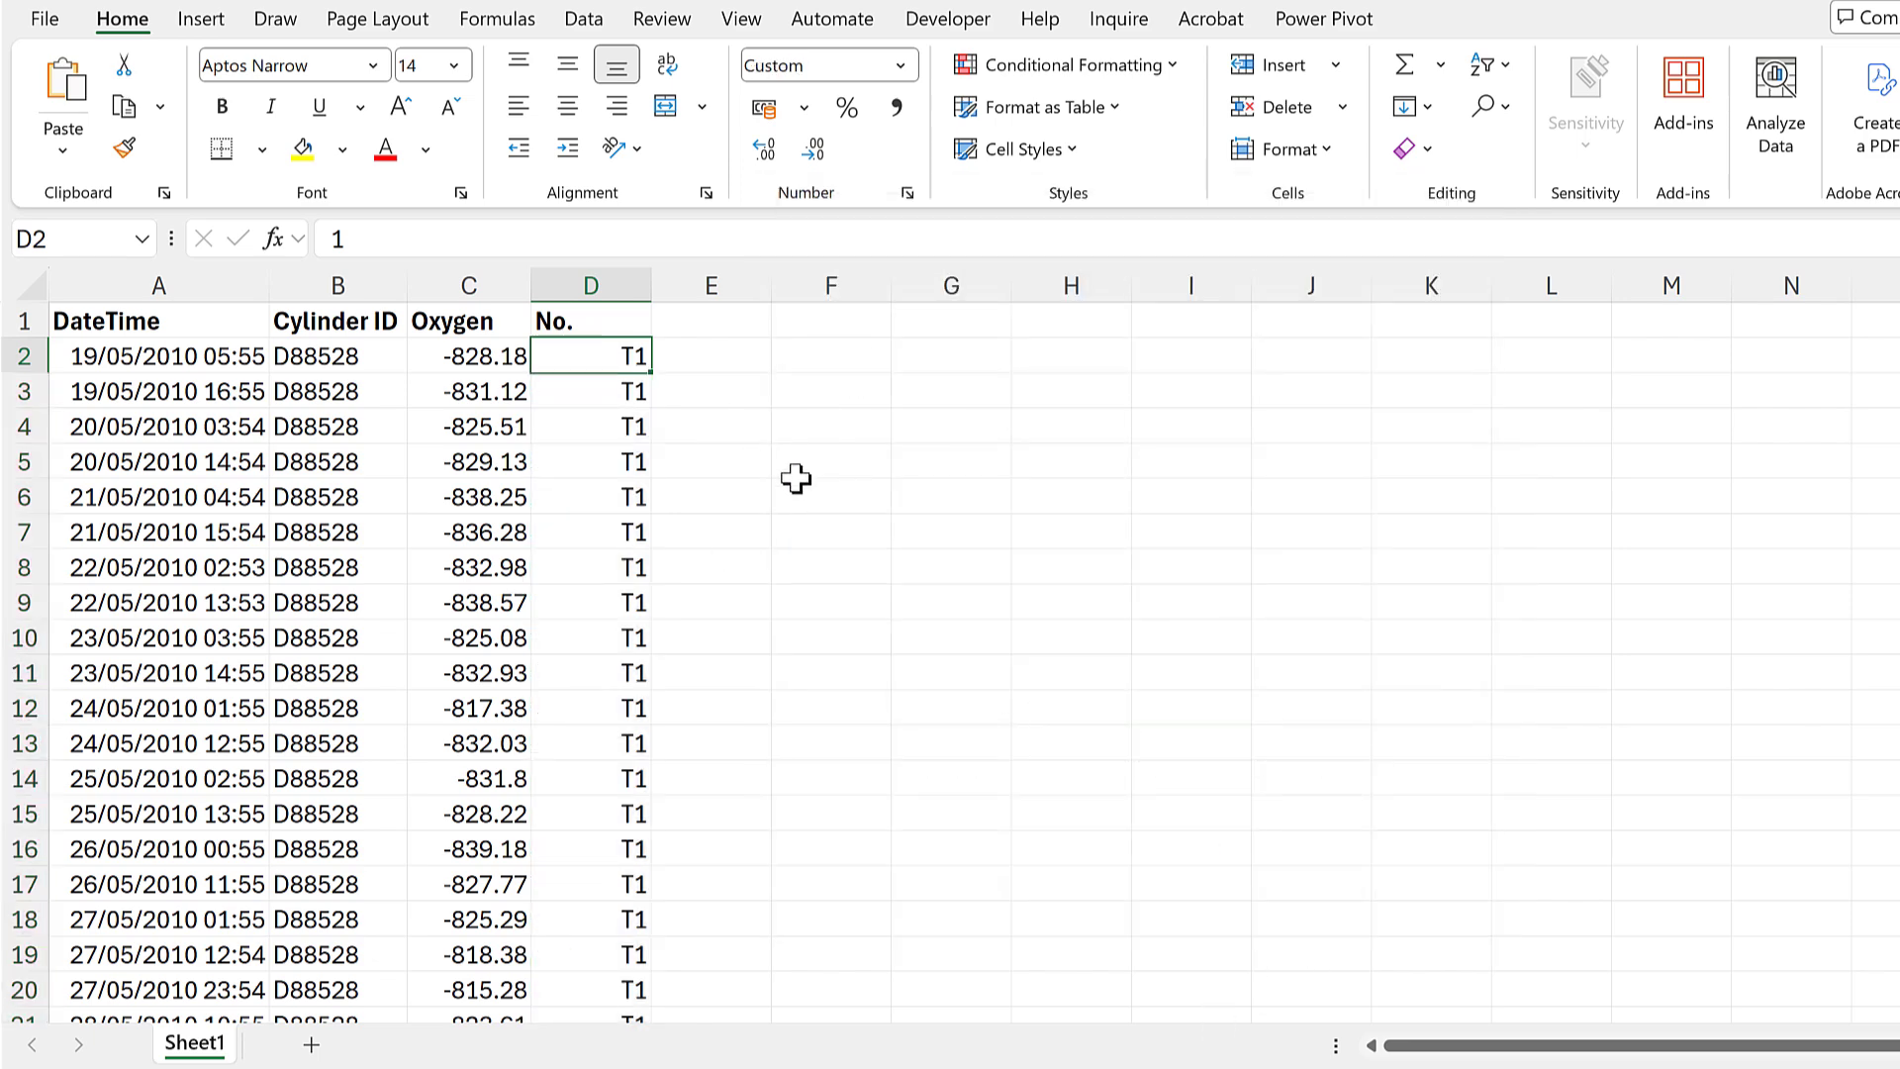
pyautogui.hotkey('ctrl', 'Down')
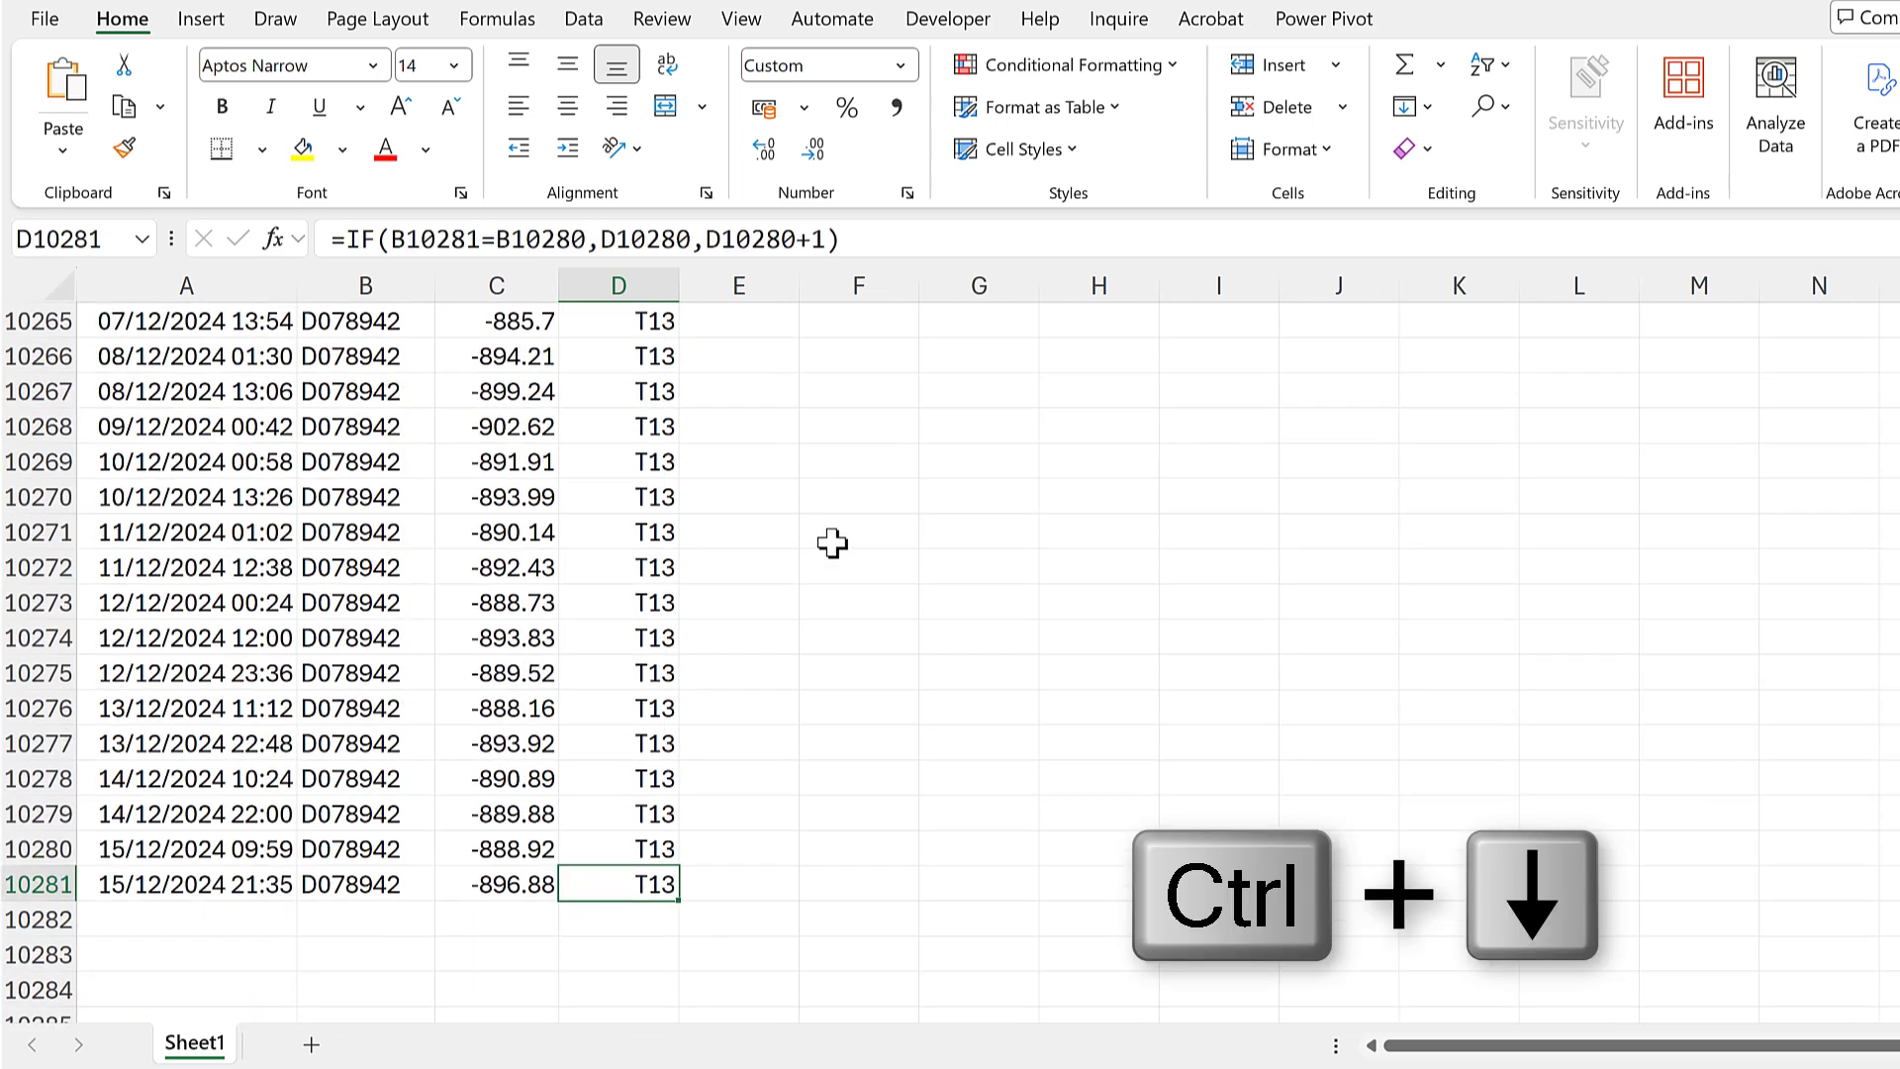
pyautogui.hotkey('ctrl', 'Up')
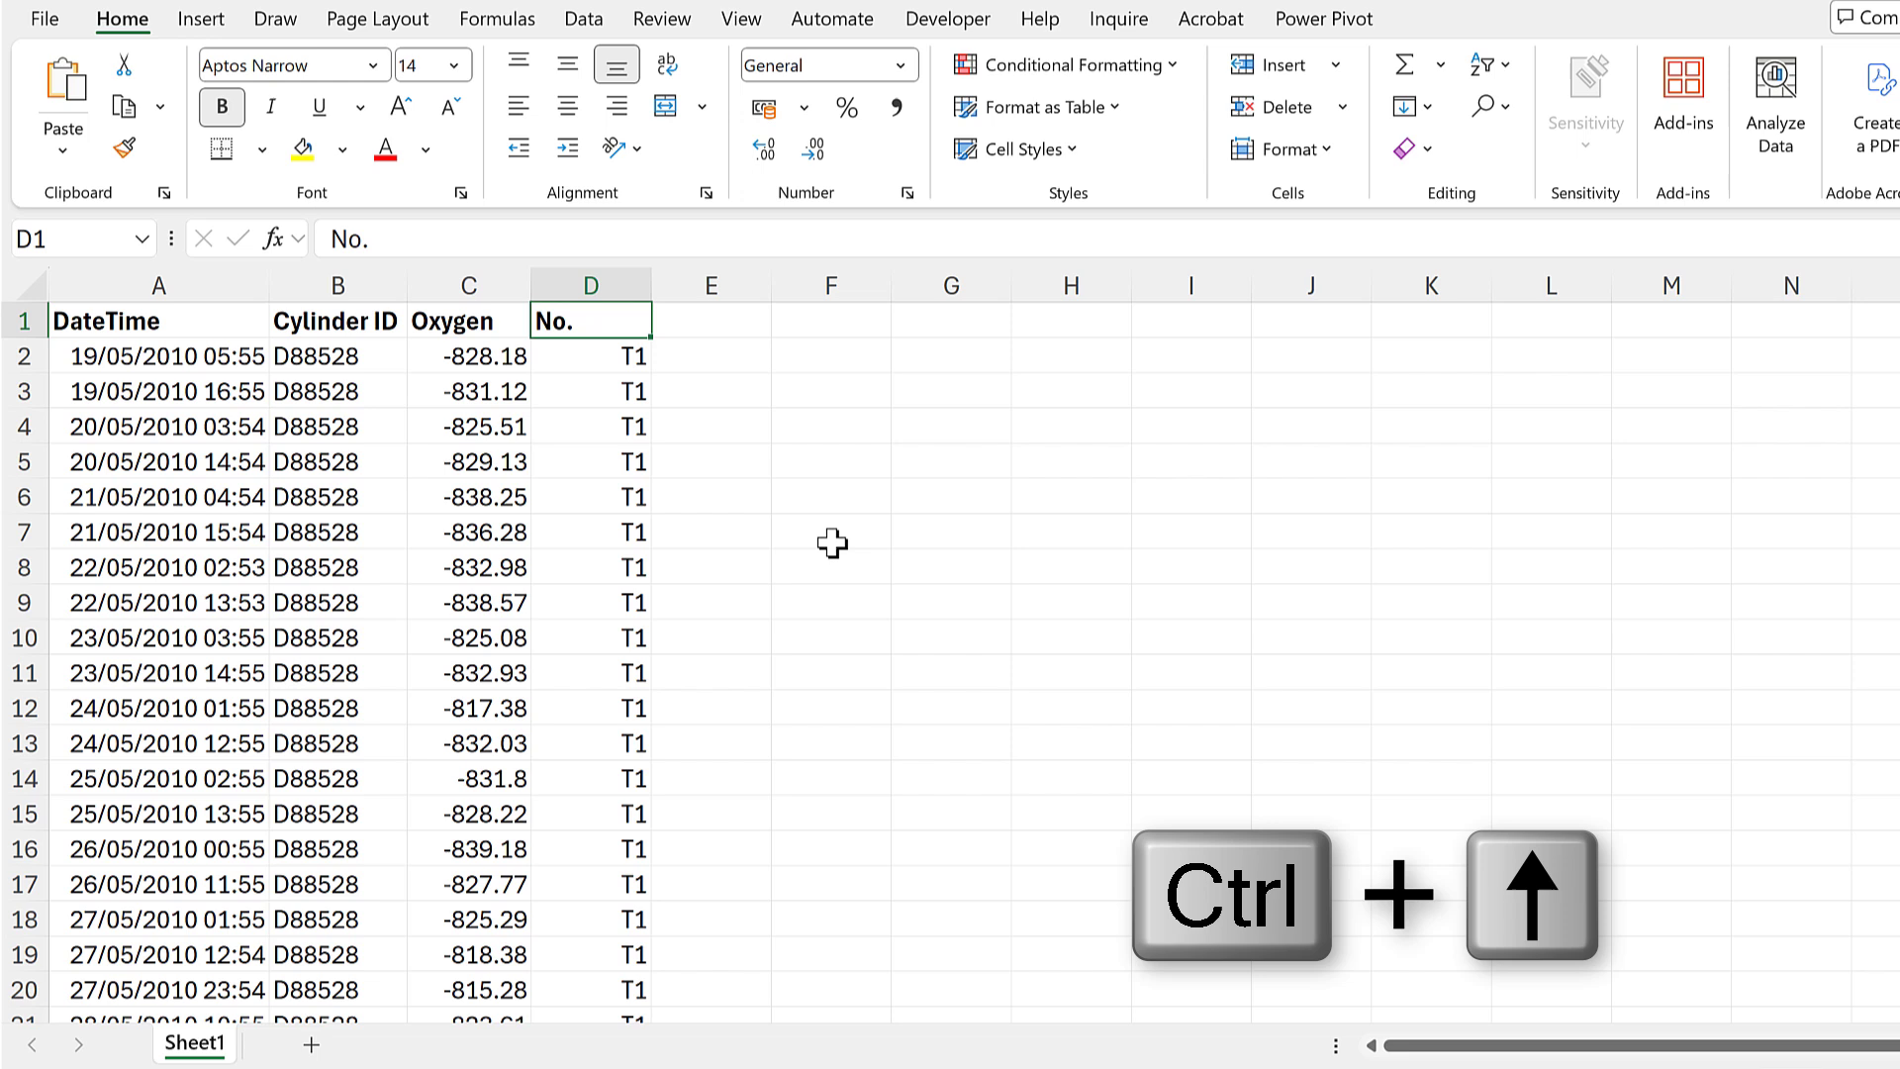
# List the distinct cylinder numbers from F2 downward with the formula =UNIQUE(D2:D10281)
pyautogui.click(810, 354)
pyautogui.write('=')
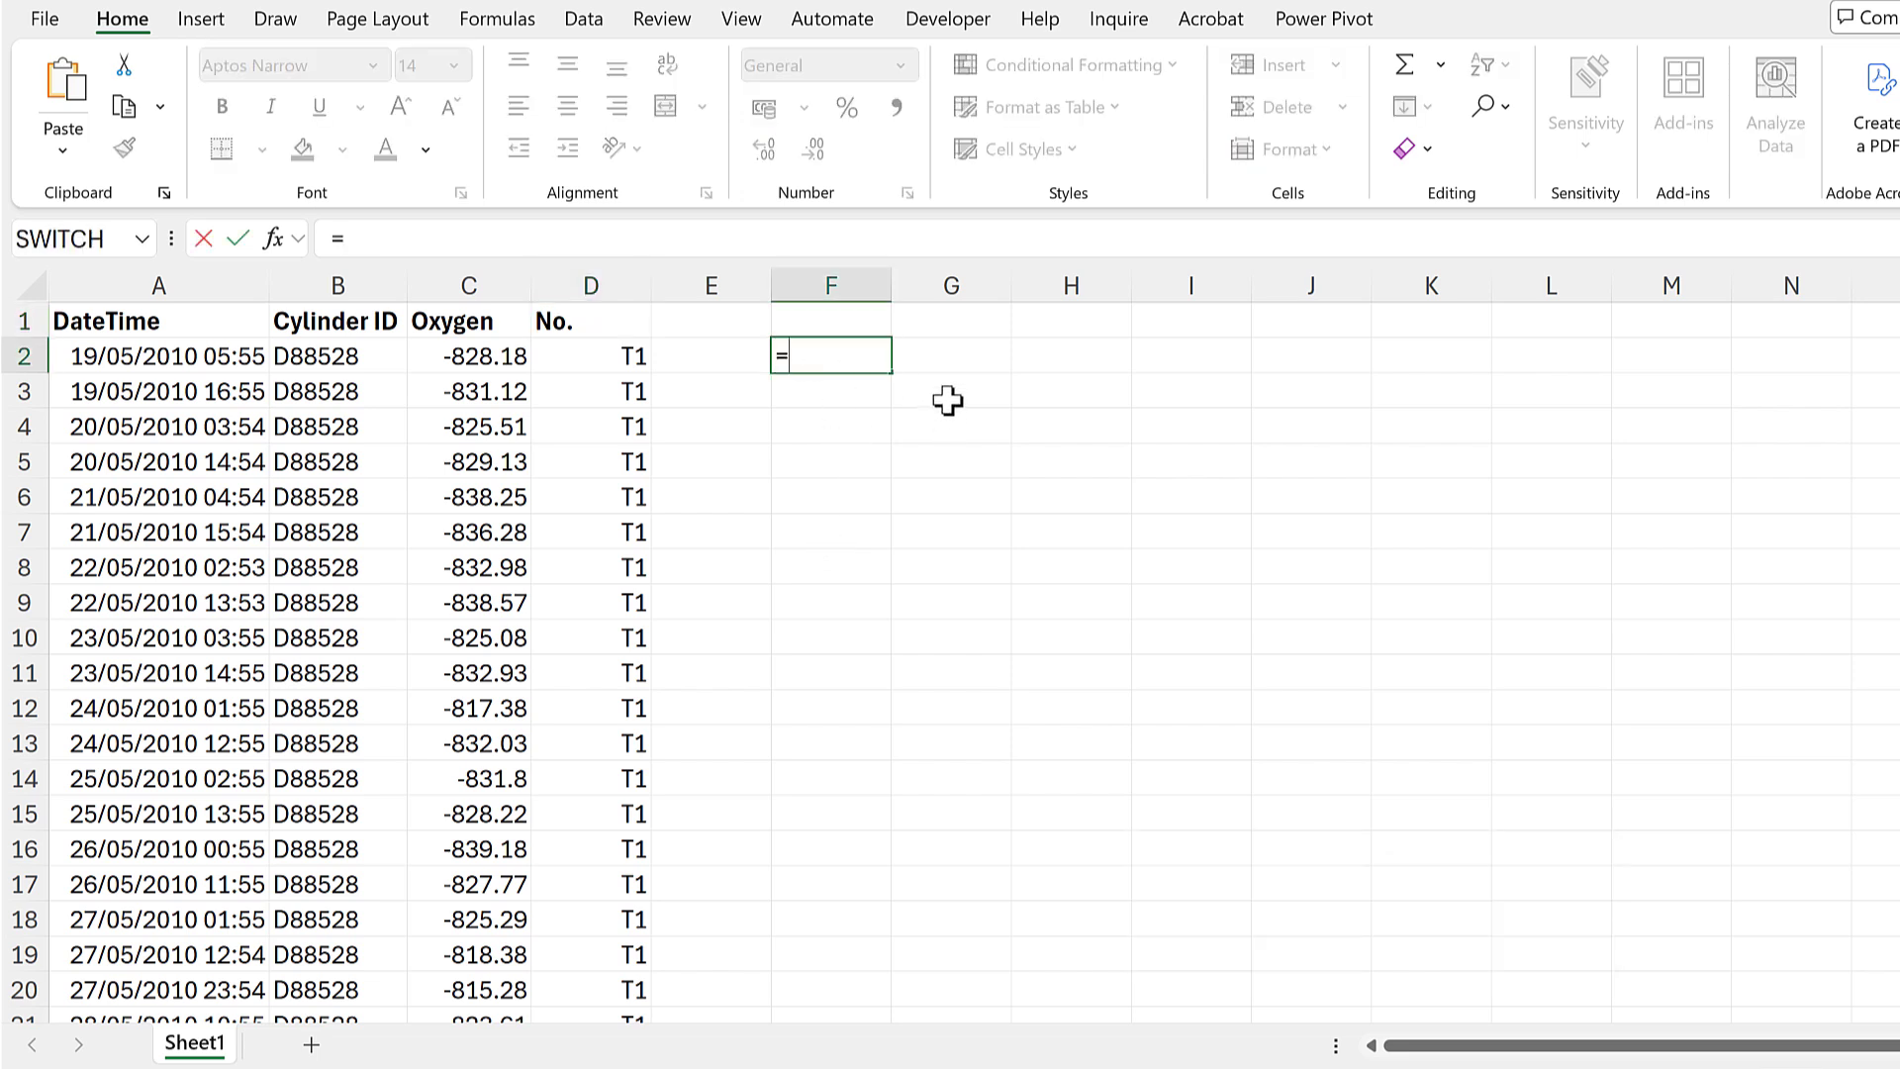
pyautogui.write('uniq')
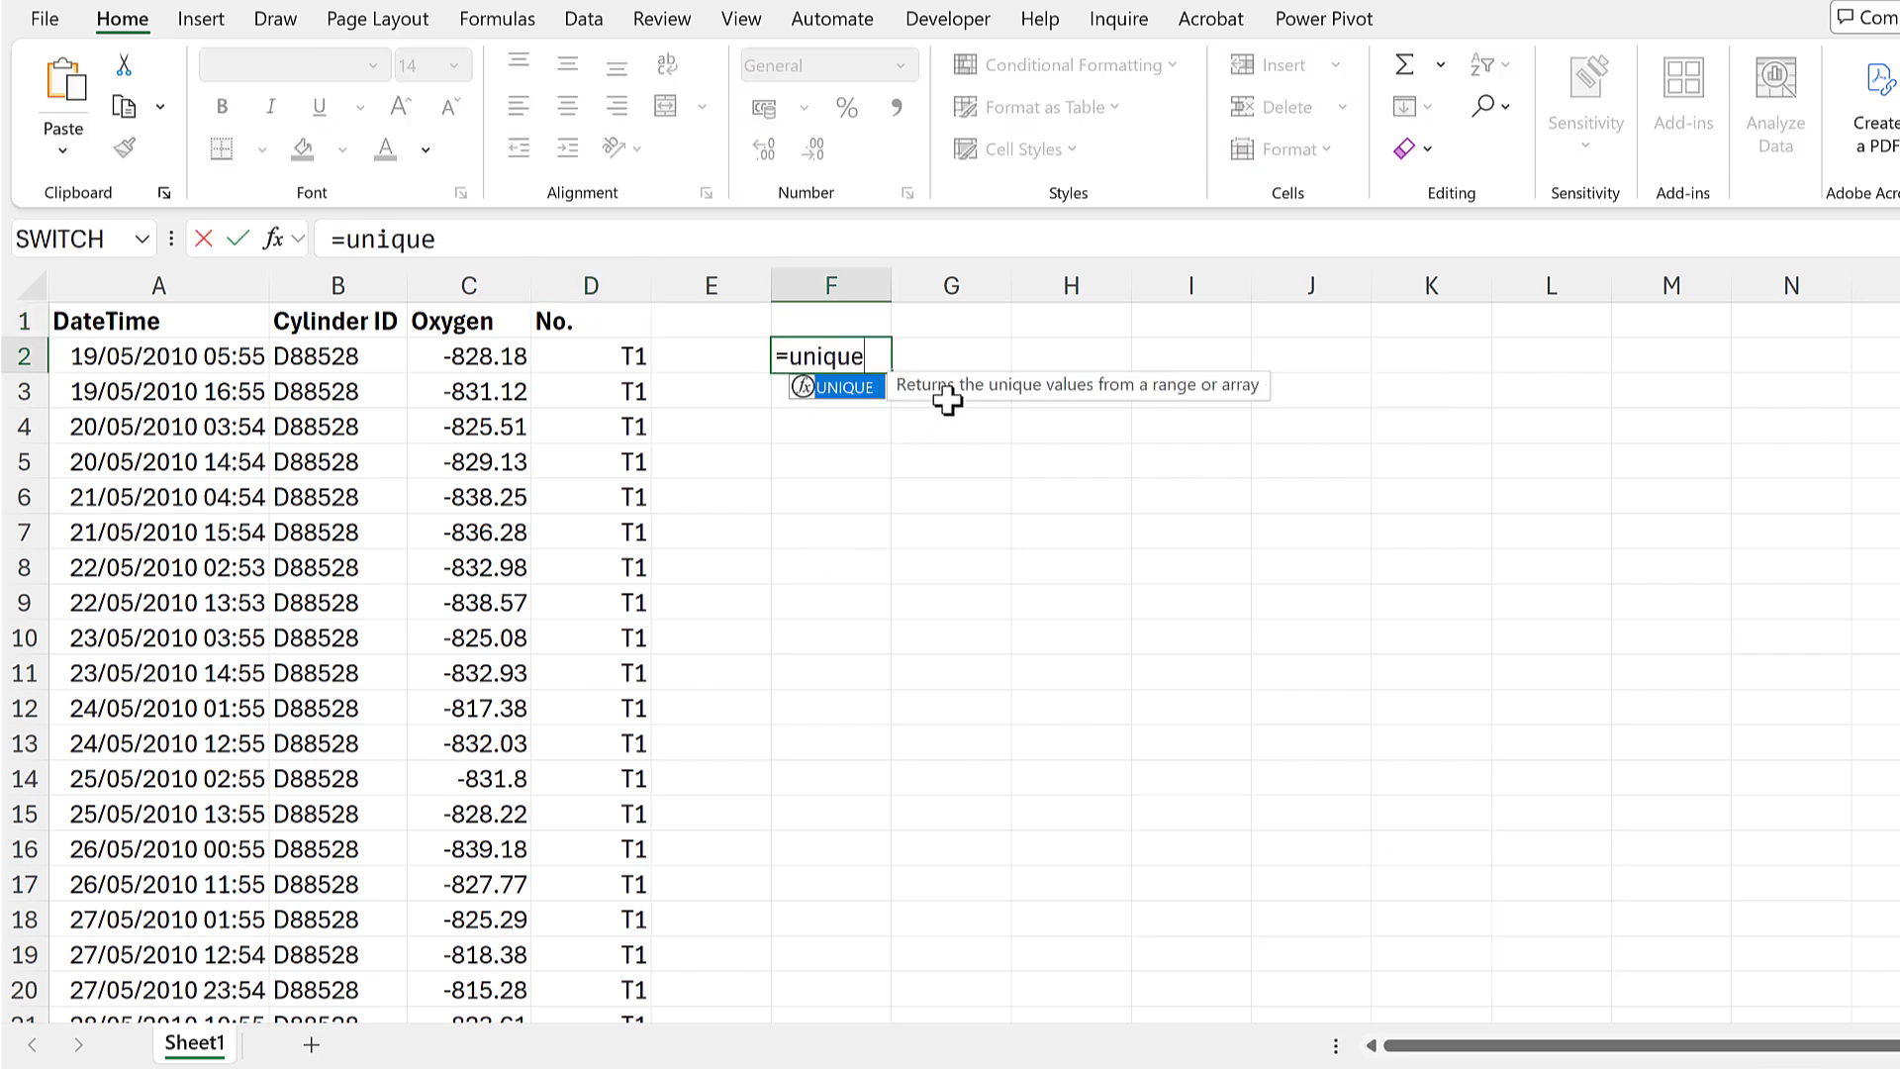
pyautogui.write('ue')
pyautogui.press('Tab')
pyautogui.click(620, 356)
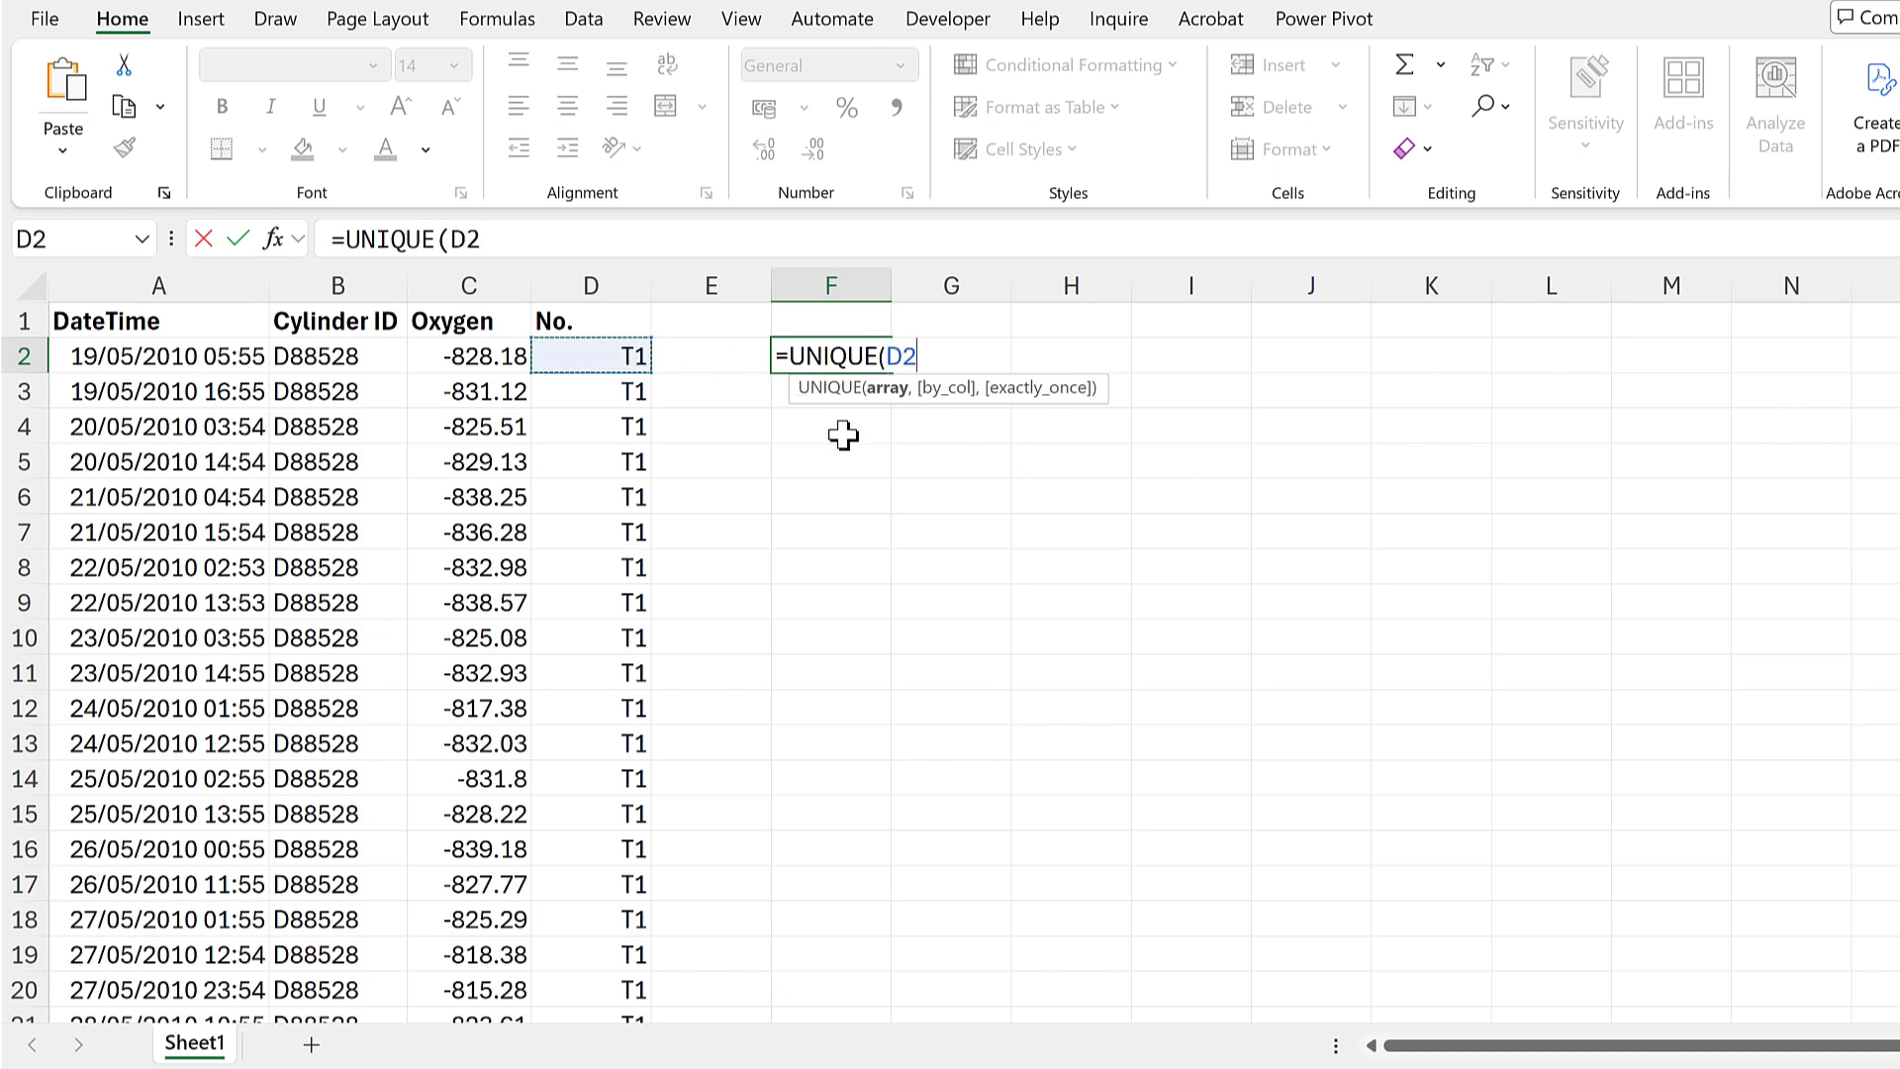
pyautogui.hotkey('ctrl', 'shift', 'Down')
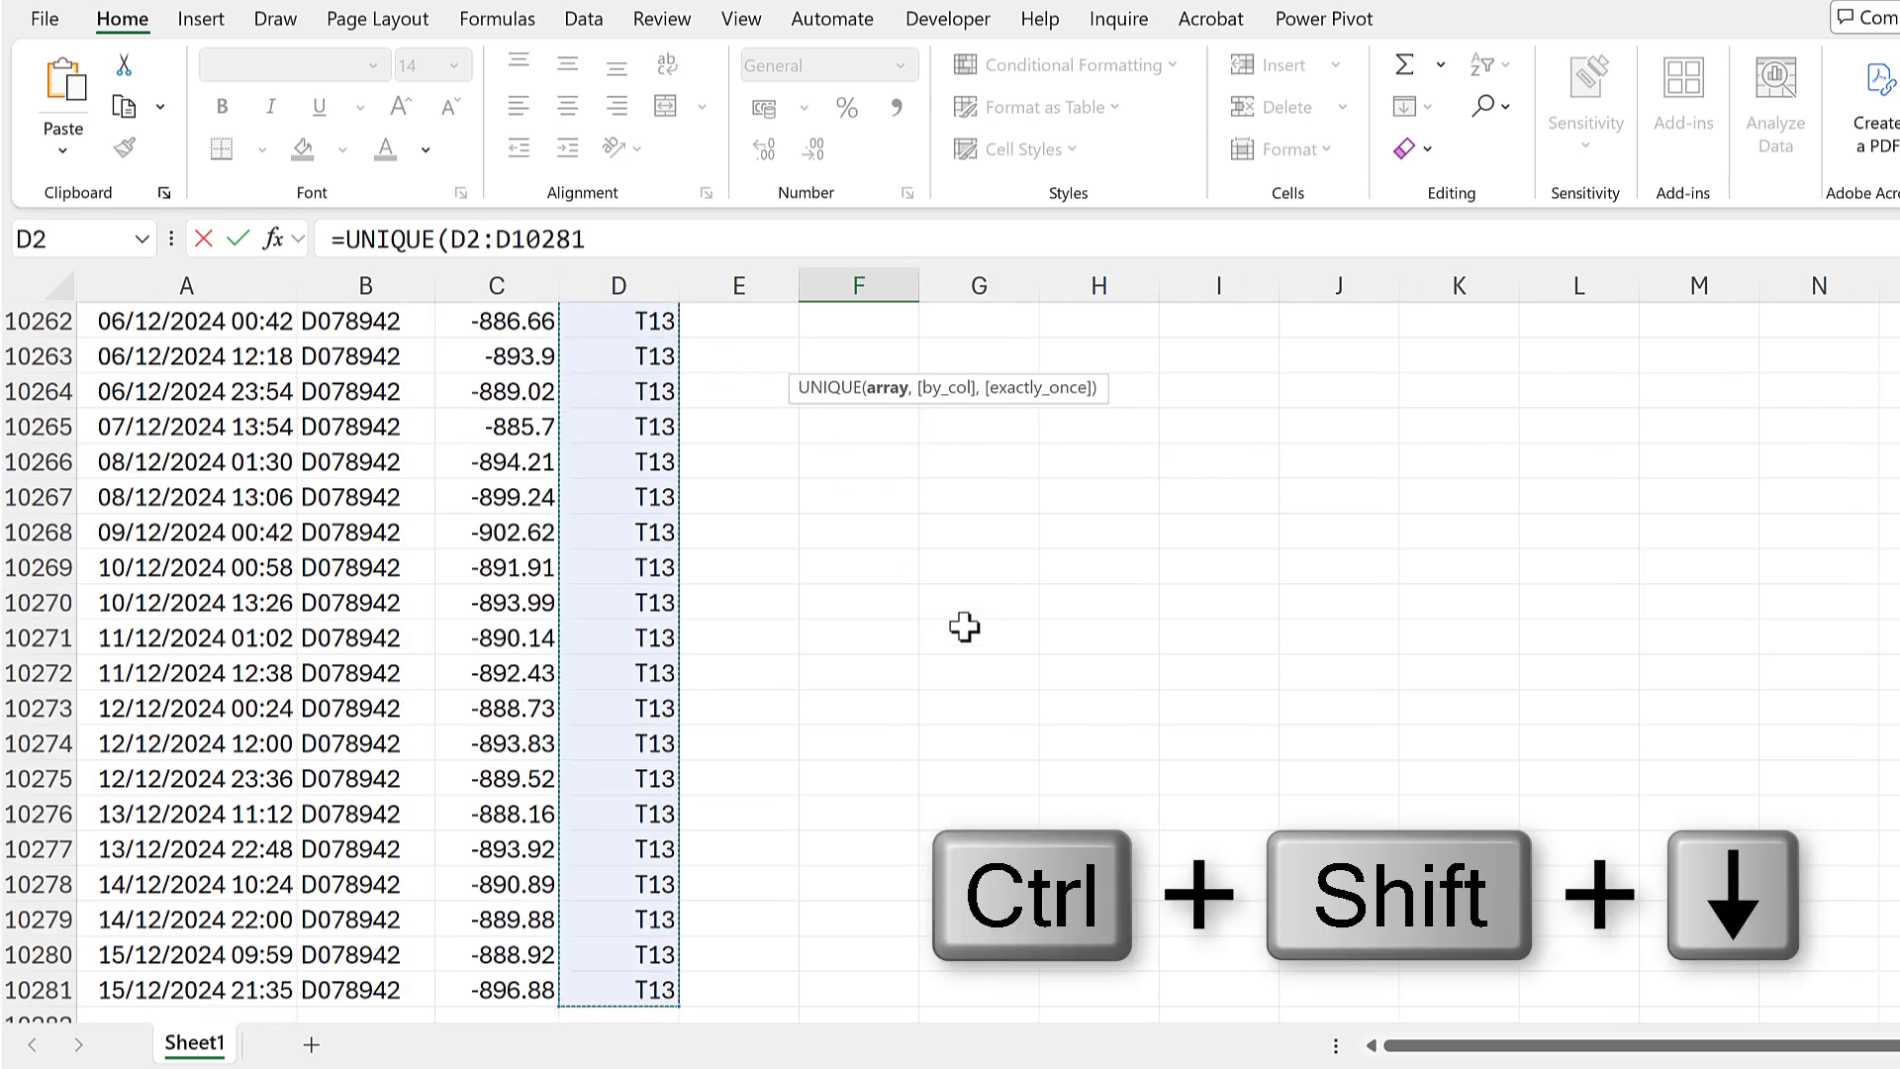
pyautogui.press('Return')
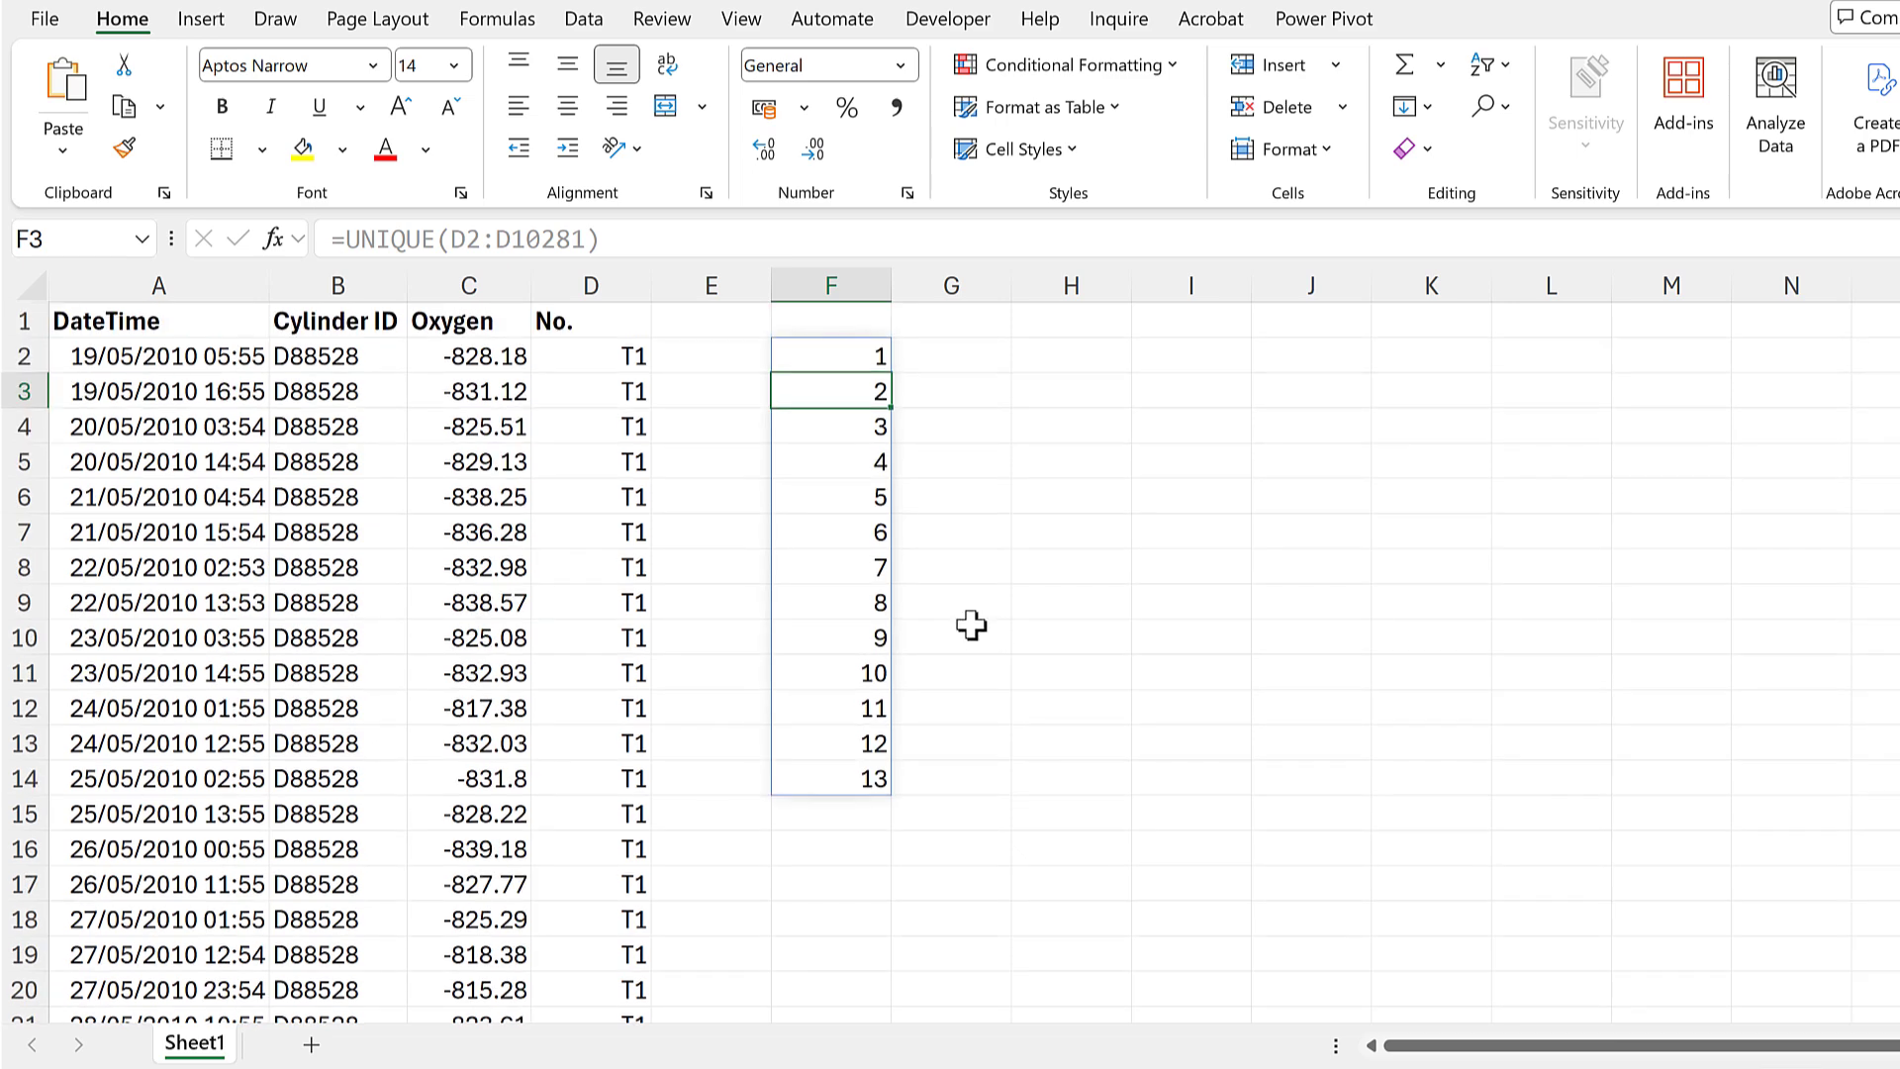
# Copy the T-prefixed number format from D2 onto the unique cylinder numbers in F2:F14
pyautogui.click(623, 357)
pyautogui.click(124, 149)
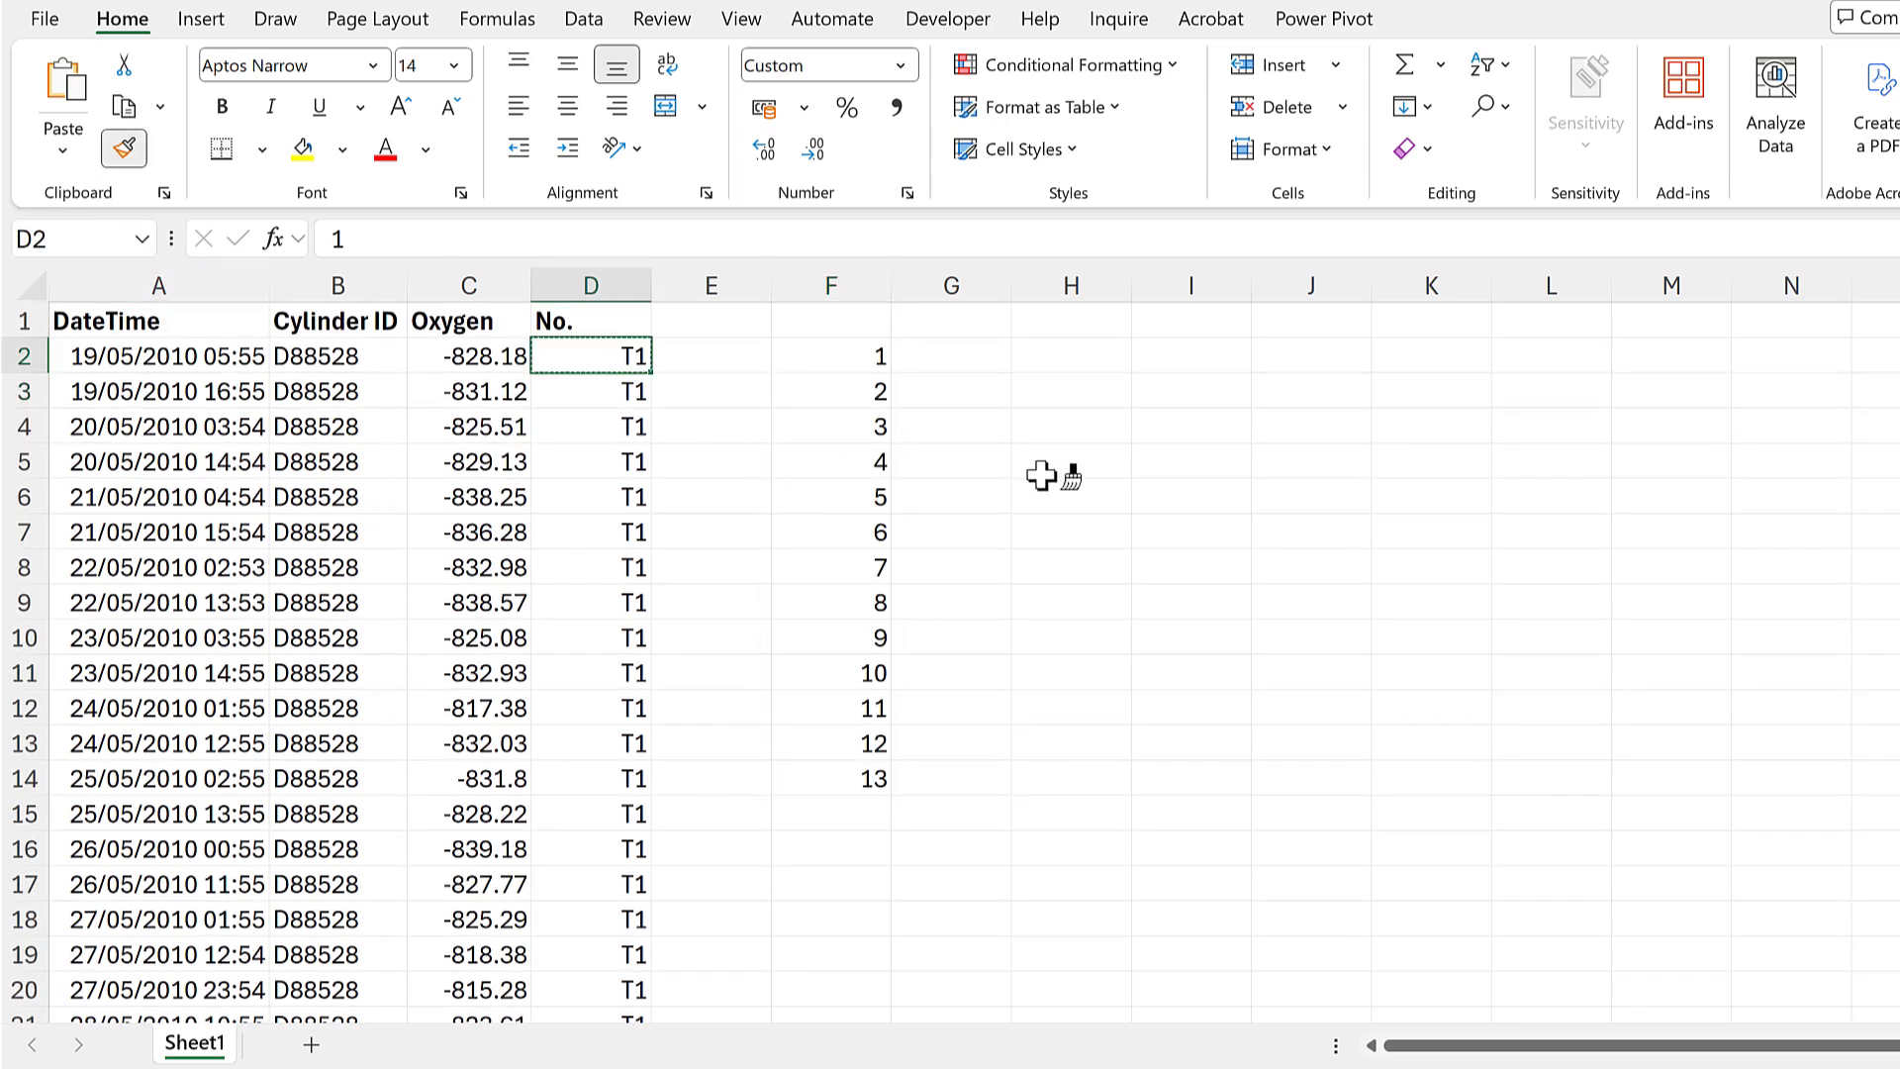
pyautogui.moveTo(859, 356)
pyautogui.mouseDown()
pyautogui.moveTo(846, 711)
pyautogui.moveTo(870, 778)
pyautogui.mouseUp()
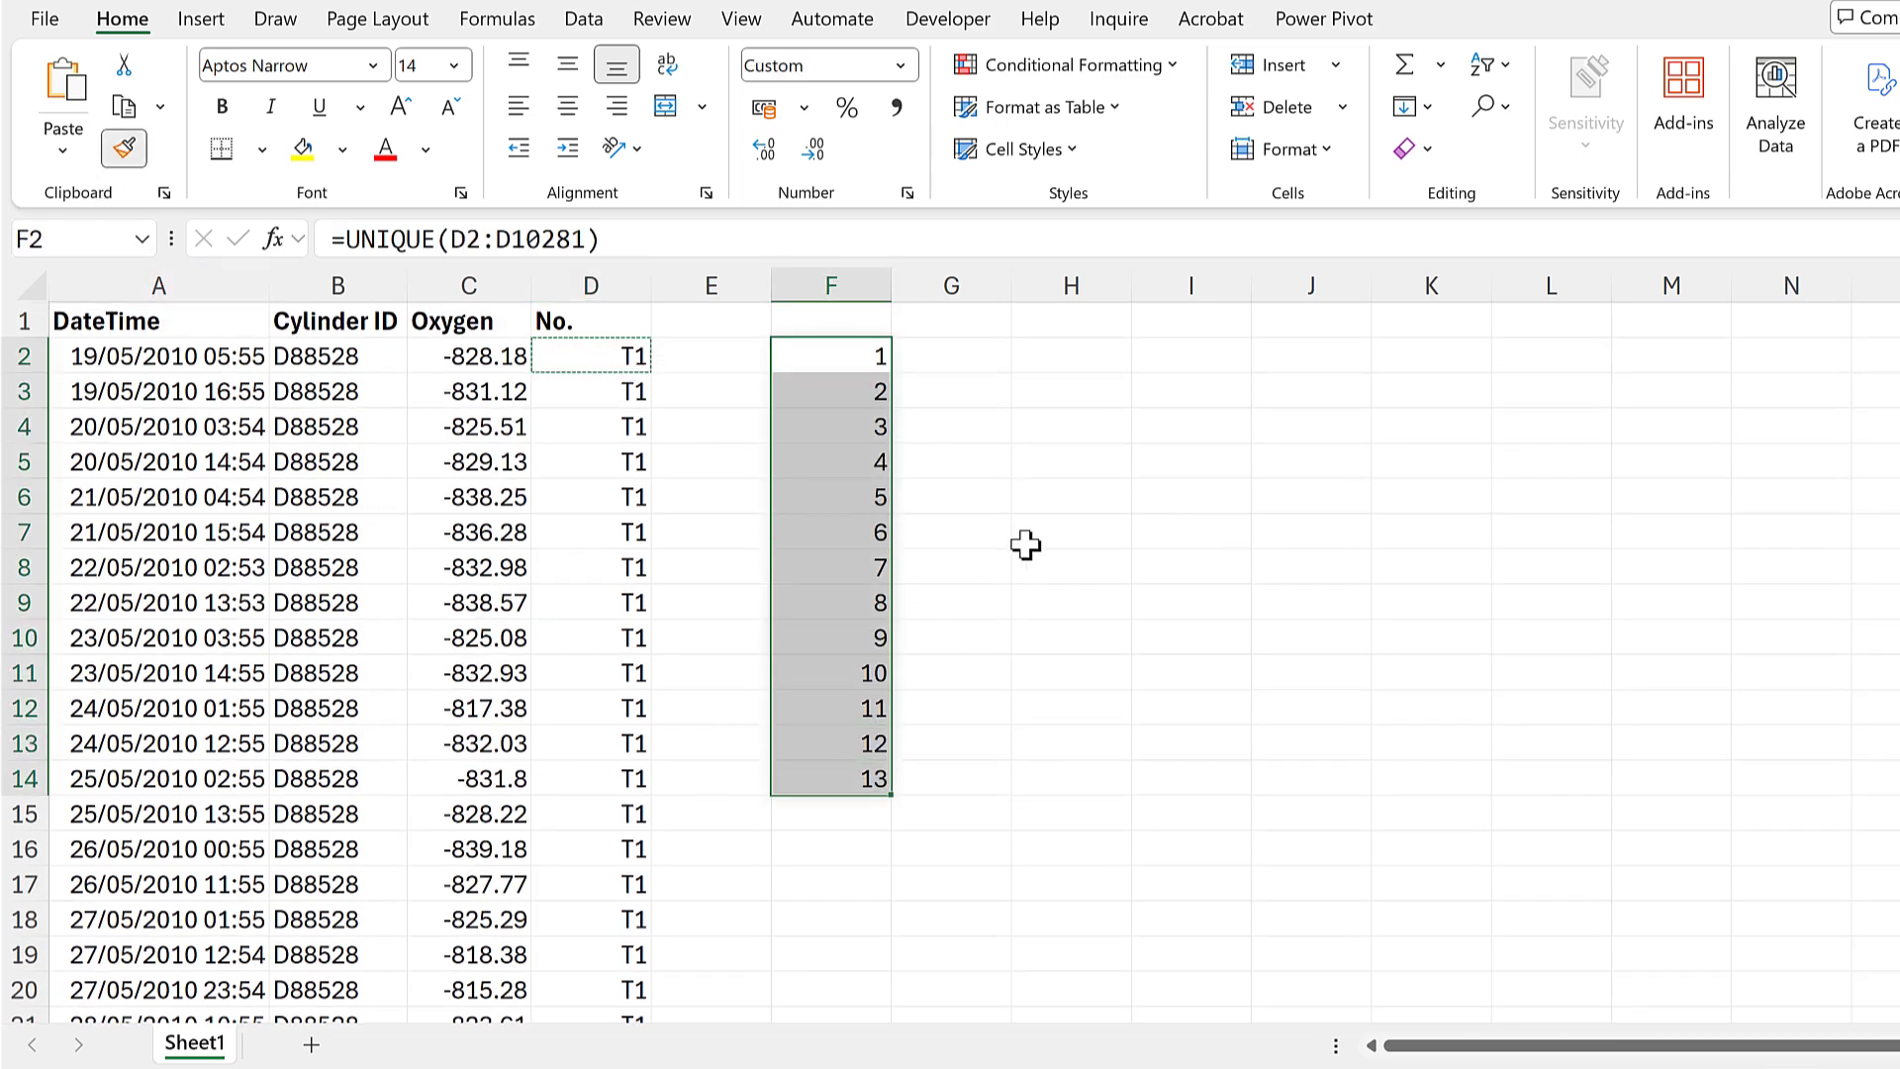
# Link F1 to the No. heading in D1 and G1 to the Cylinder ID heading in B1, and widen column G to fit
pyautogui.click(827, 317)
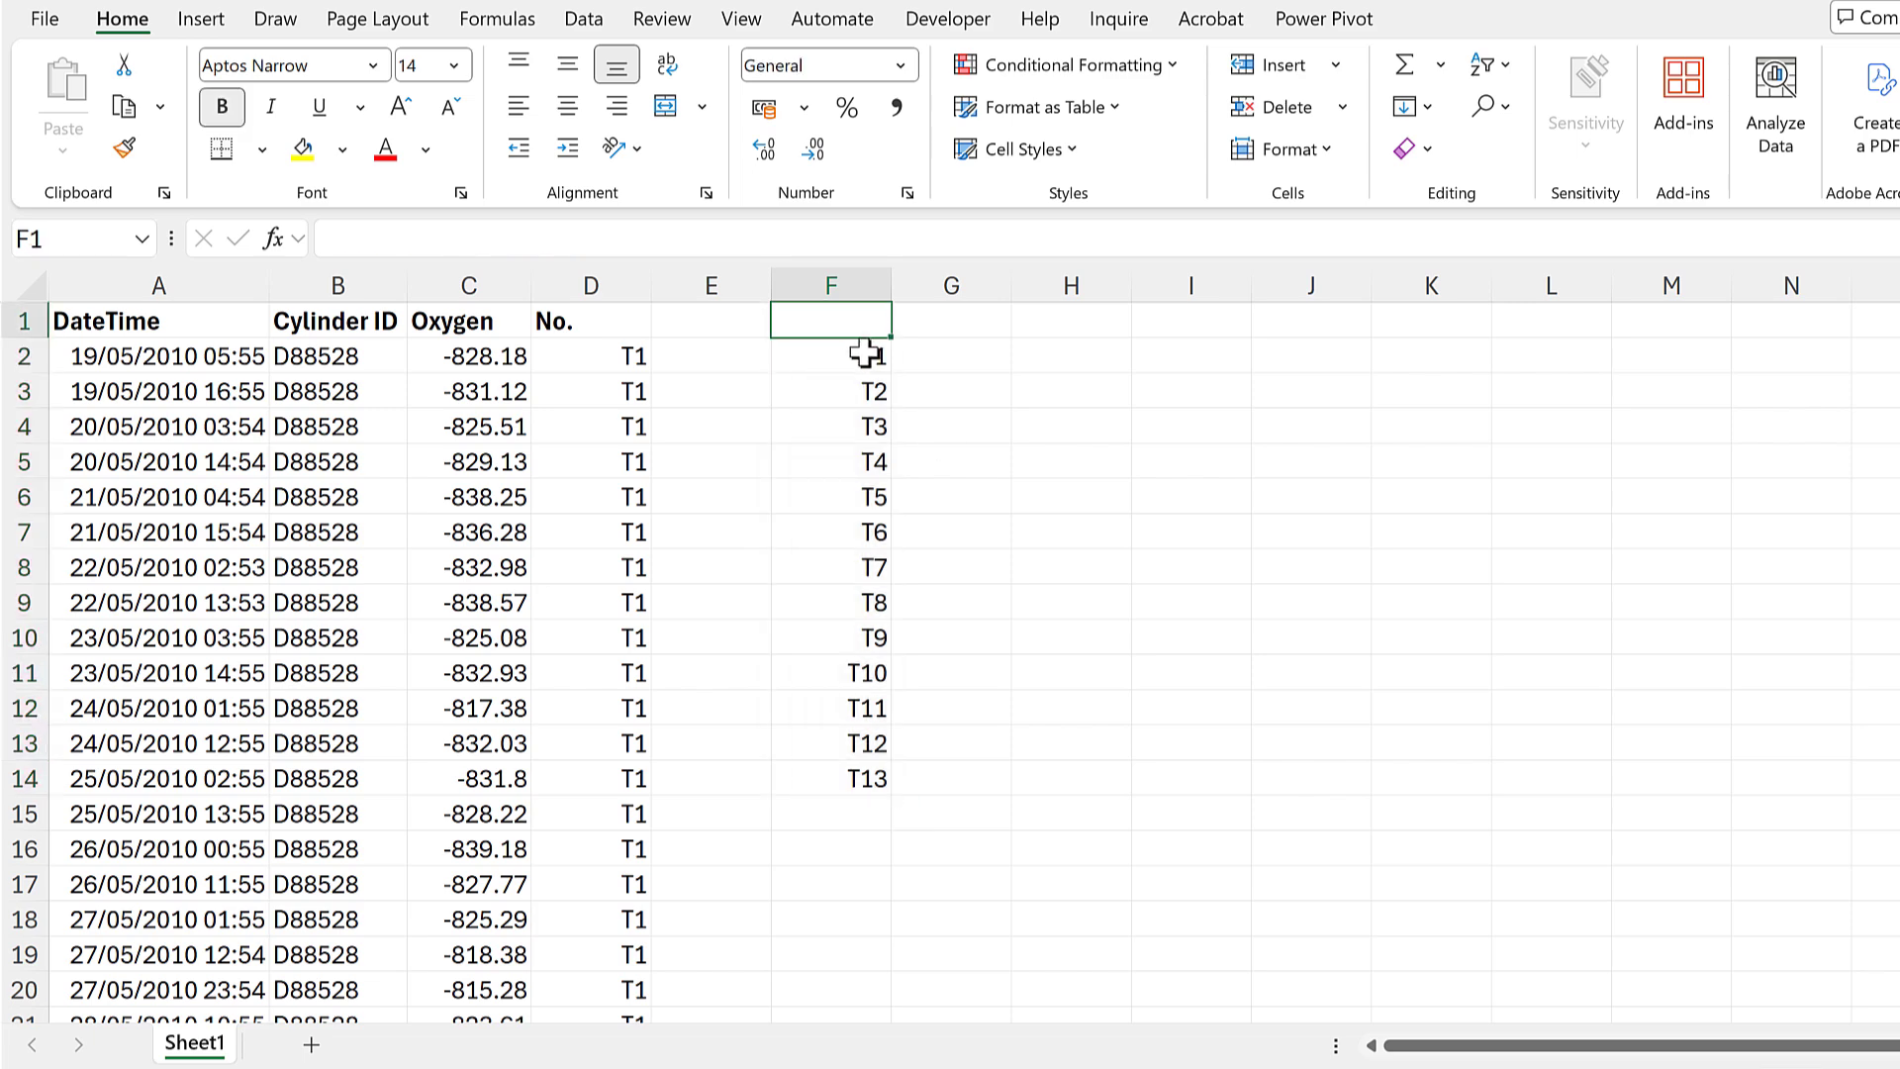
pyautogui.write('=')
pyautogui.click(564, 318)
pyautogui.press('Return')
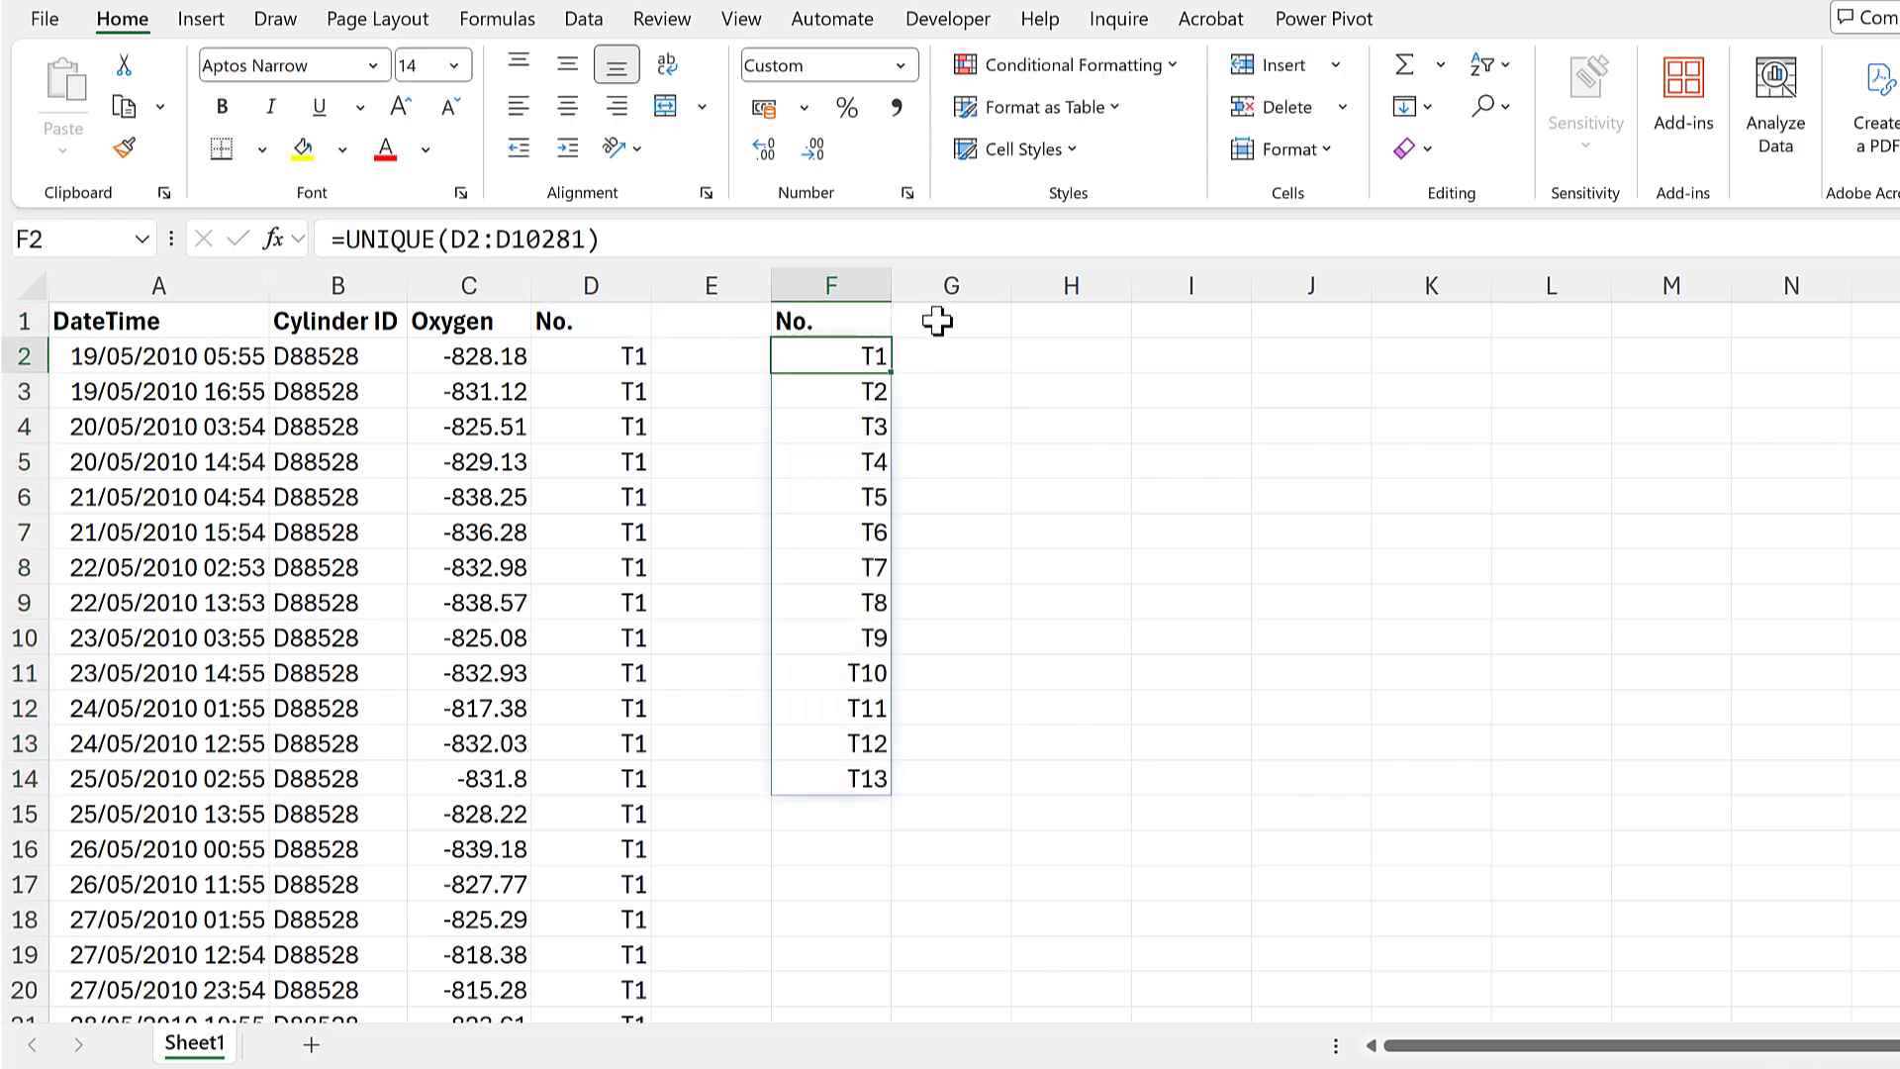
pyautogui.click(936, 319)
pyautogui.write('=')
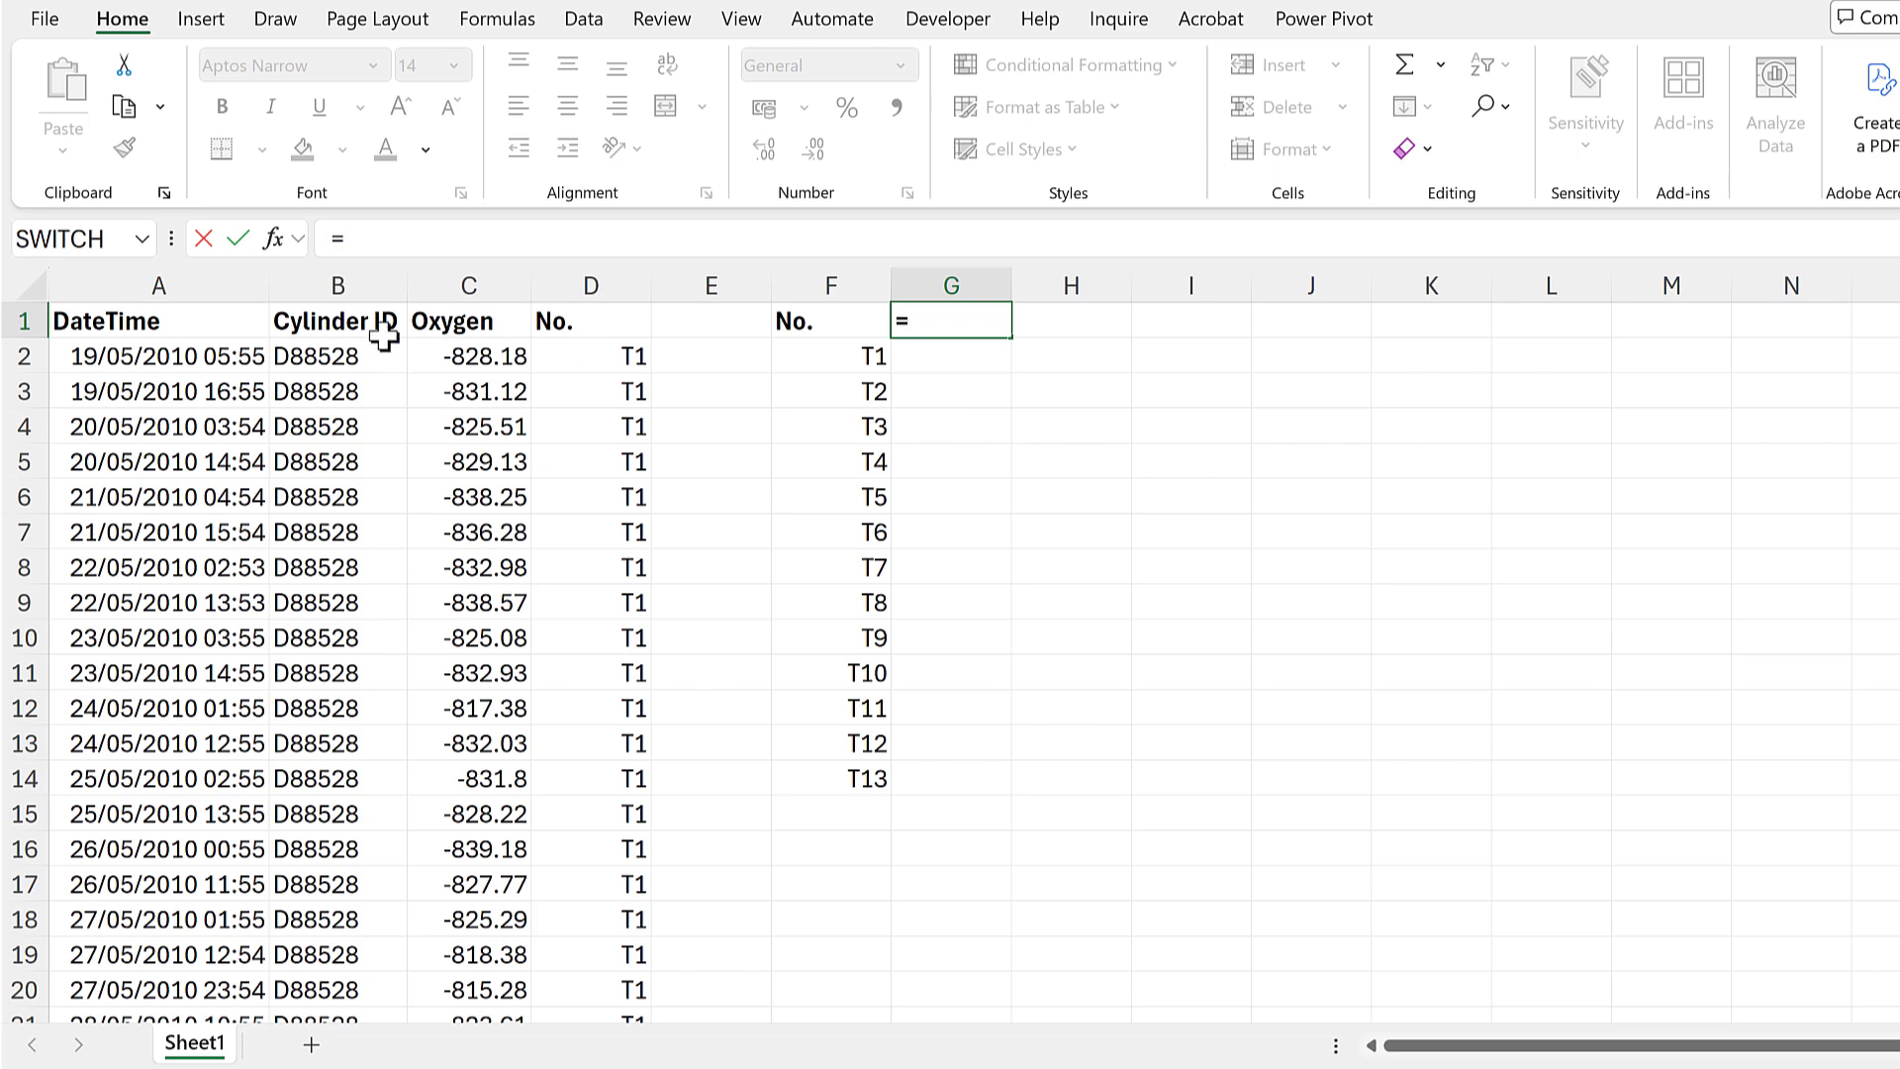
pyautogui.click(368, 322)
pyautogui.press('Return')
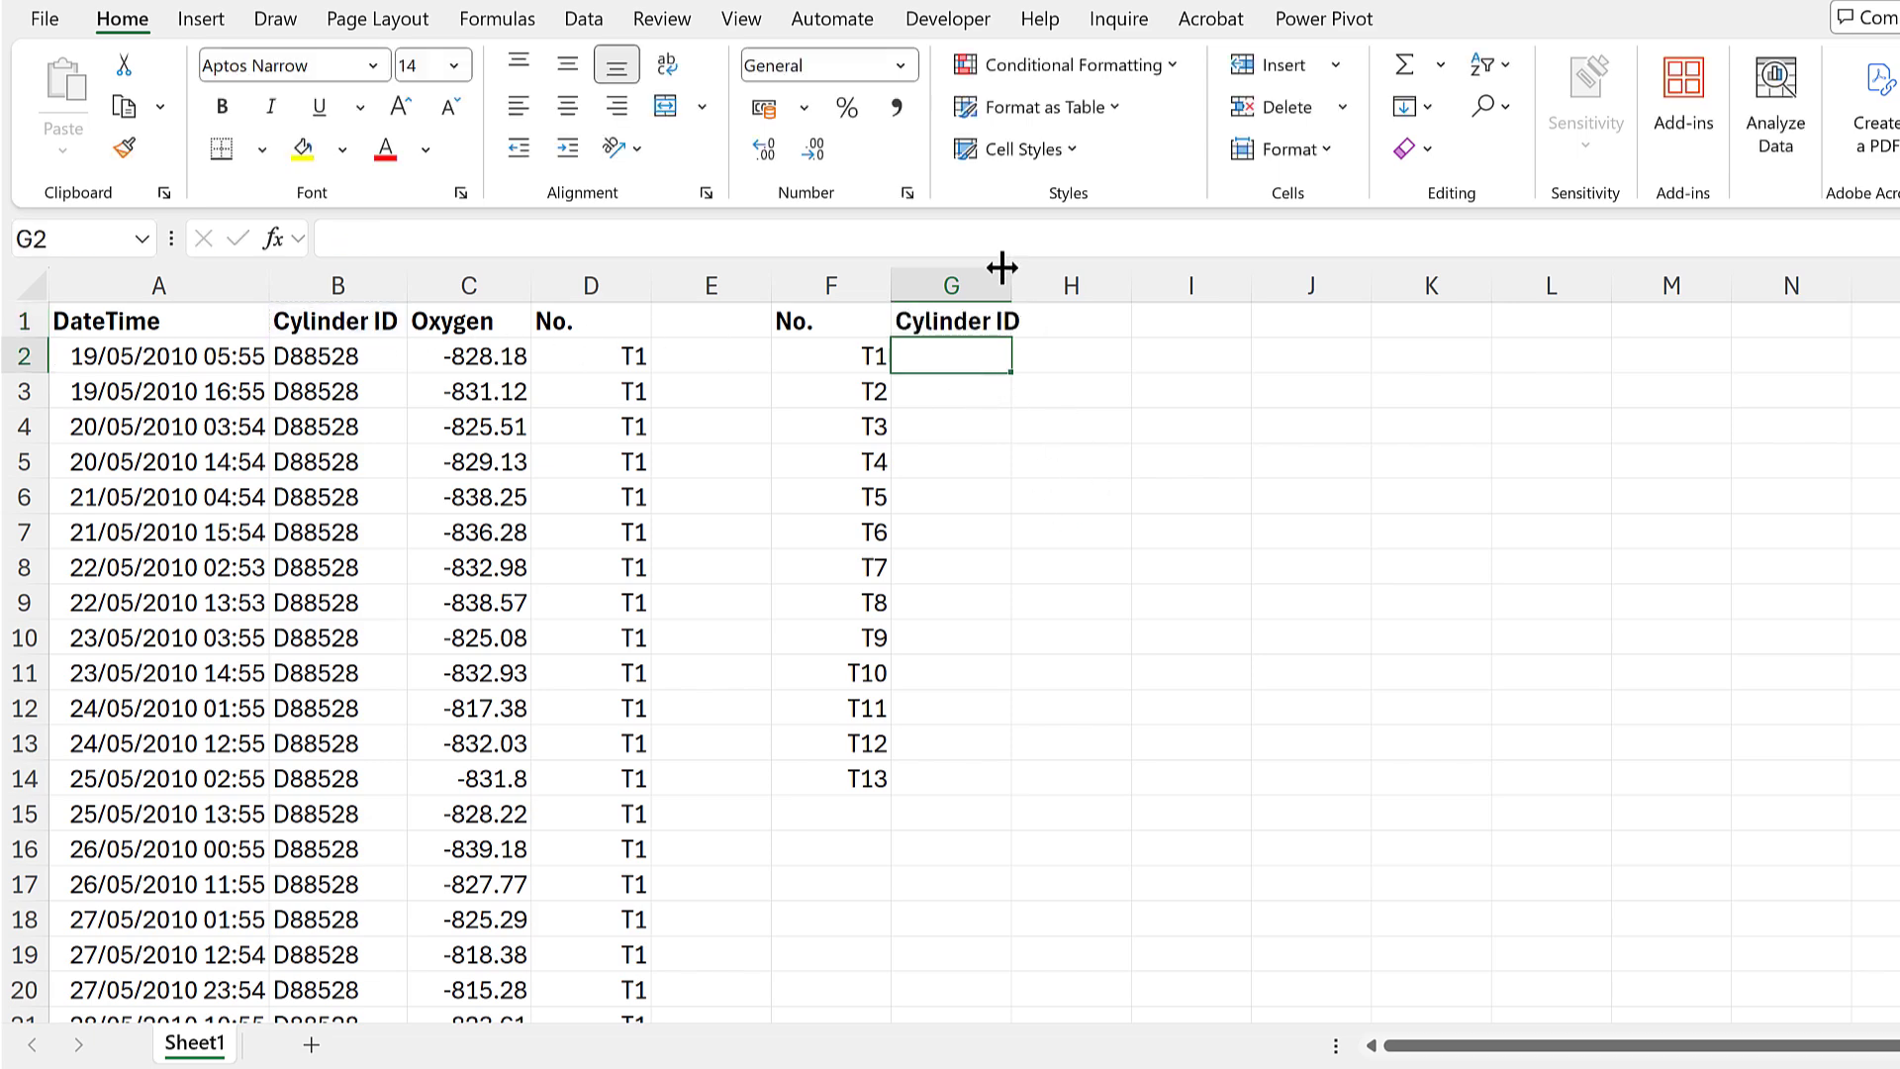
pyautogui.moveTo(1011, 285); pyautogui.dragTo(1046, 285)
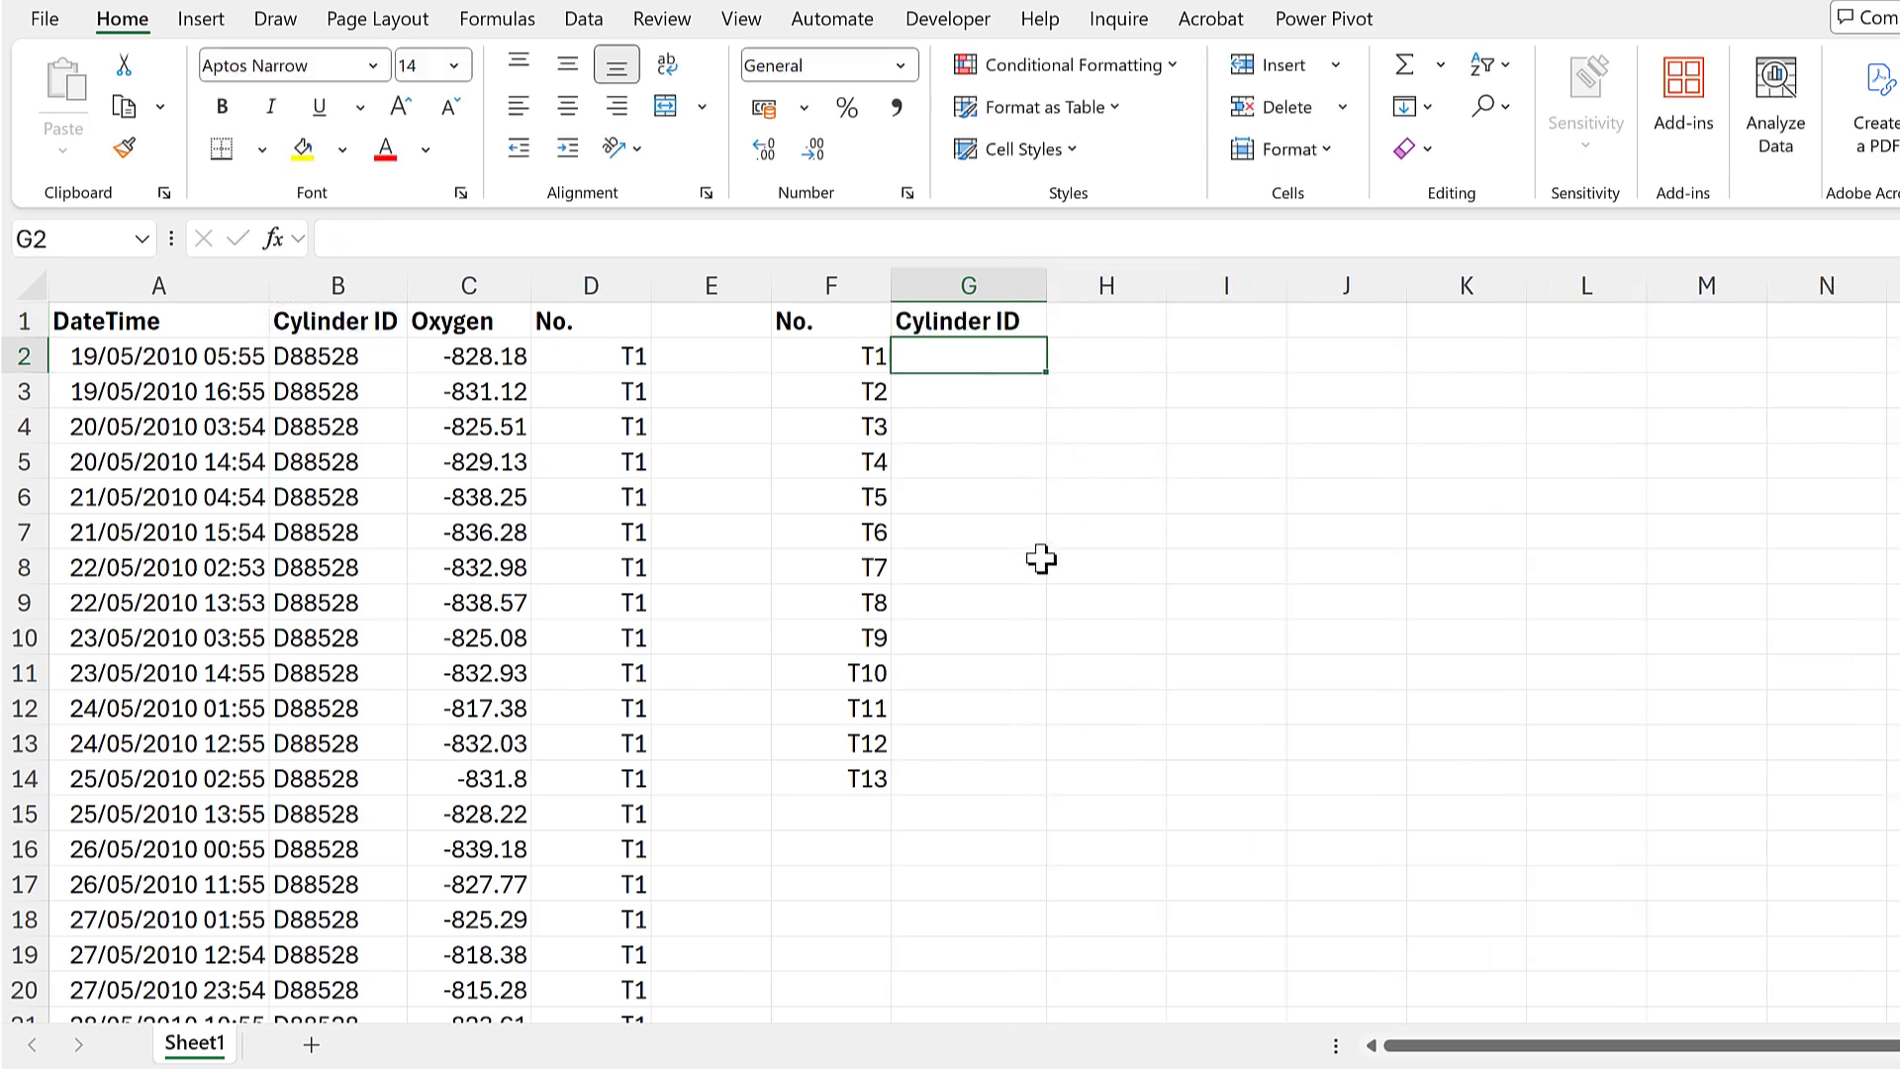
# Look up each unique number's cylinder ID in G2 with the formula =XLOOKUP($F$2#,$D$2:$D$10281,$B$2:$B$10281)
pyautogui.write('=')
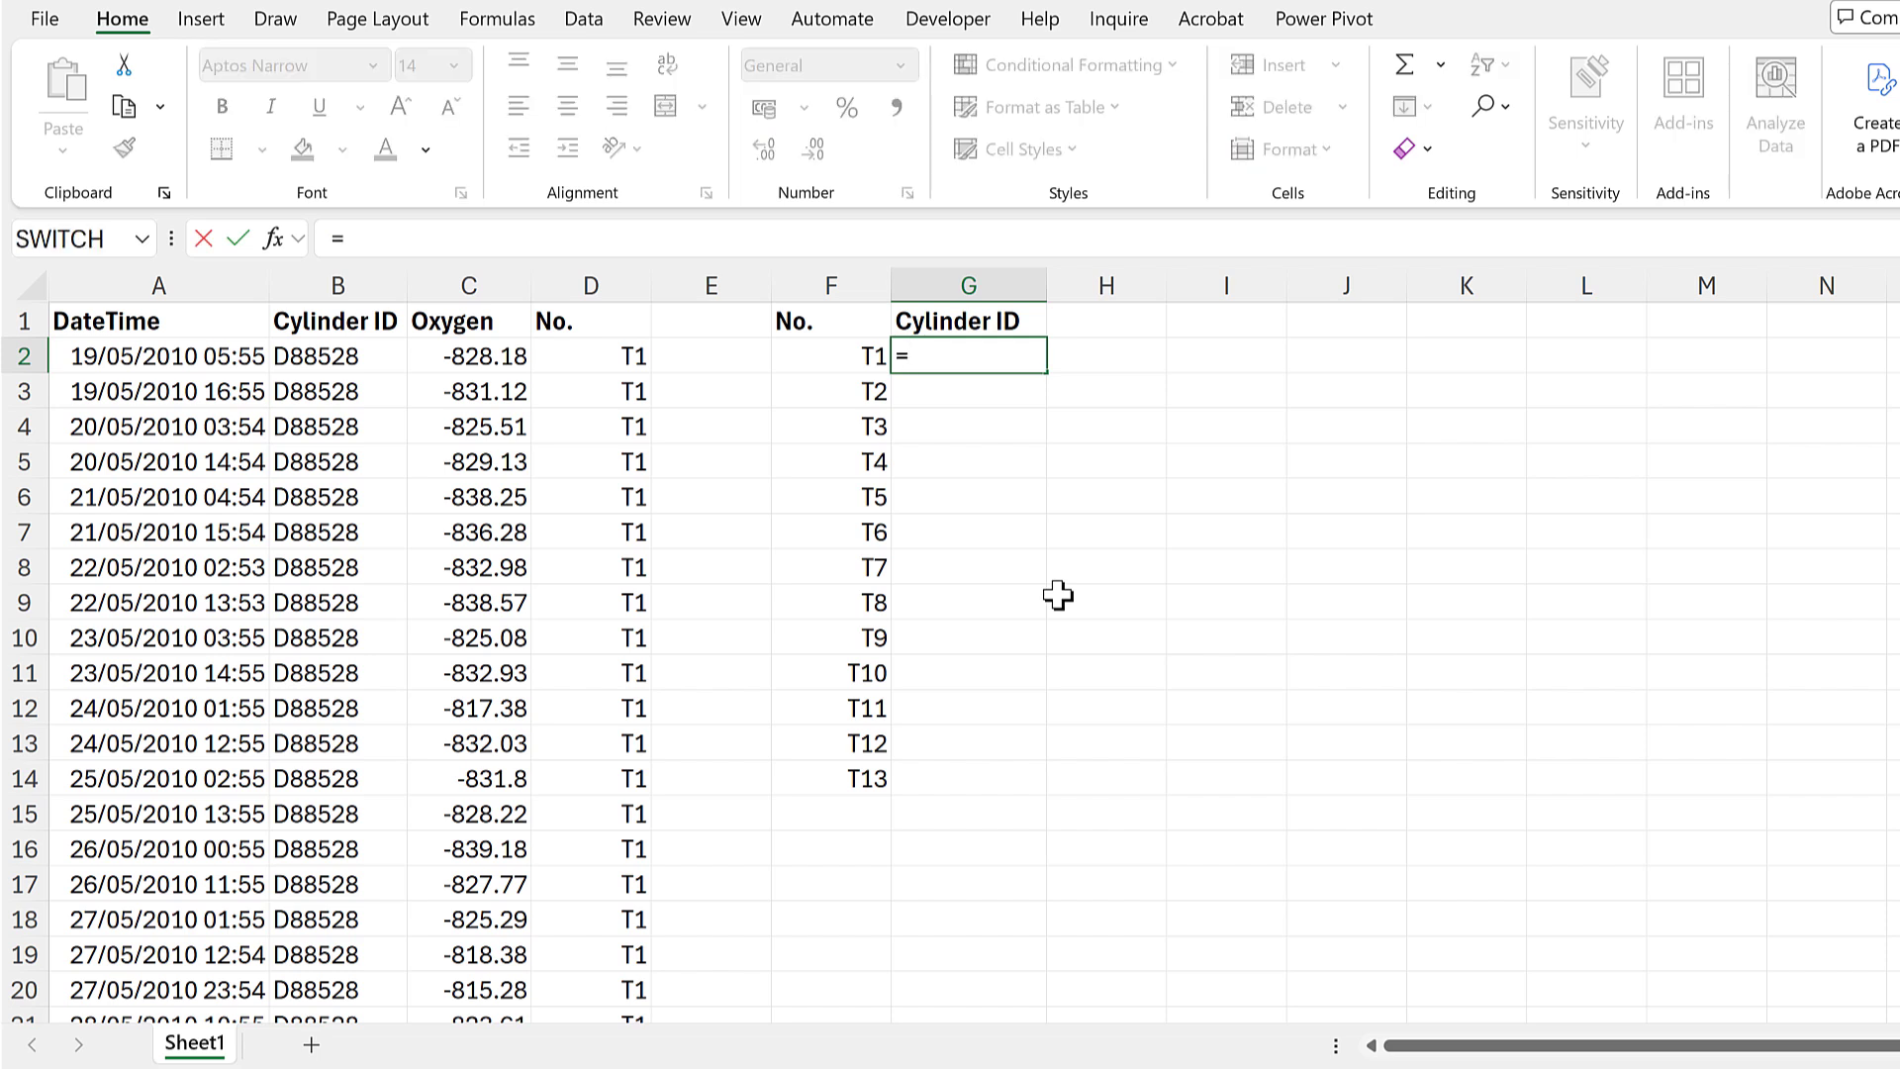
pyautogui.write('x')
pyautogui.doubleClick(977, 411)
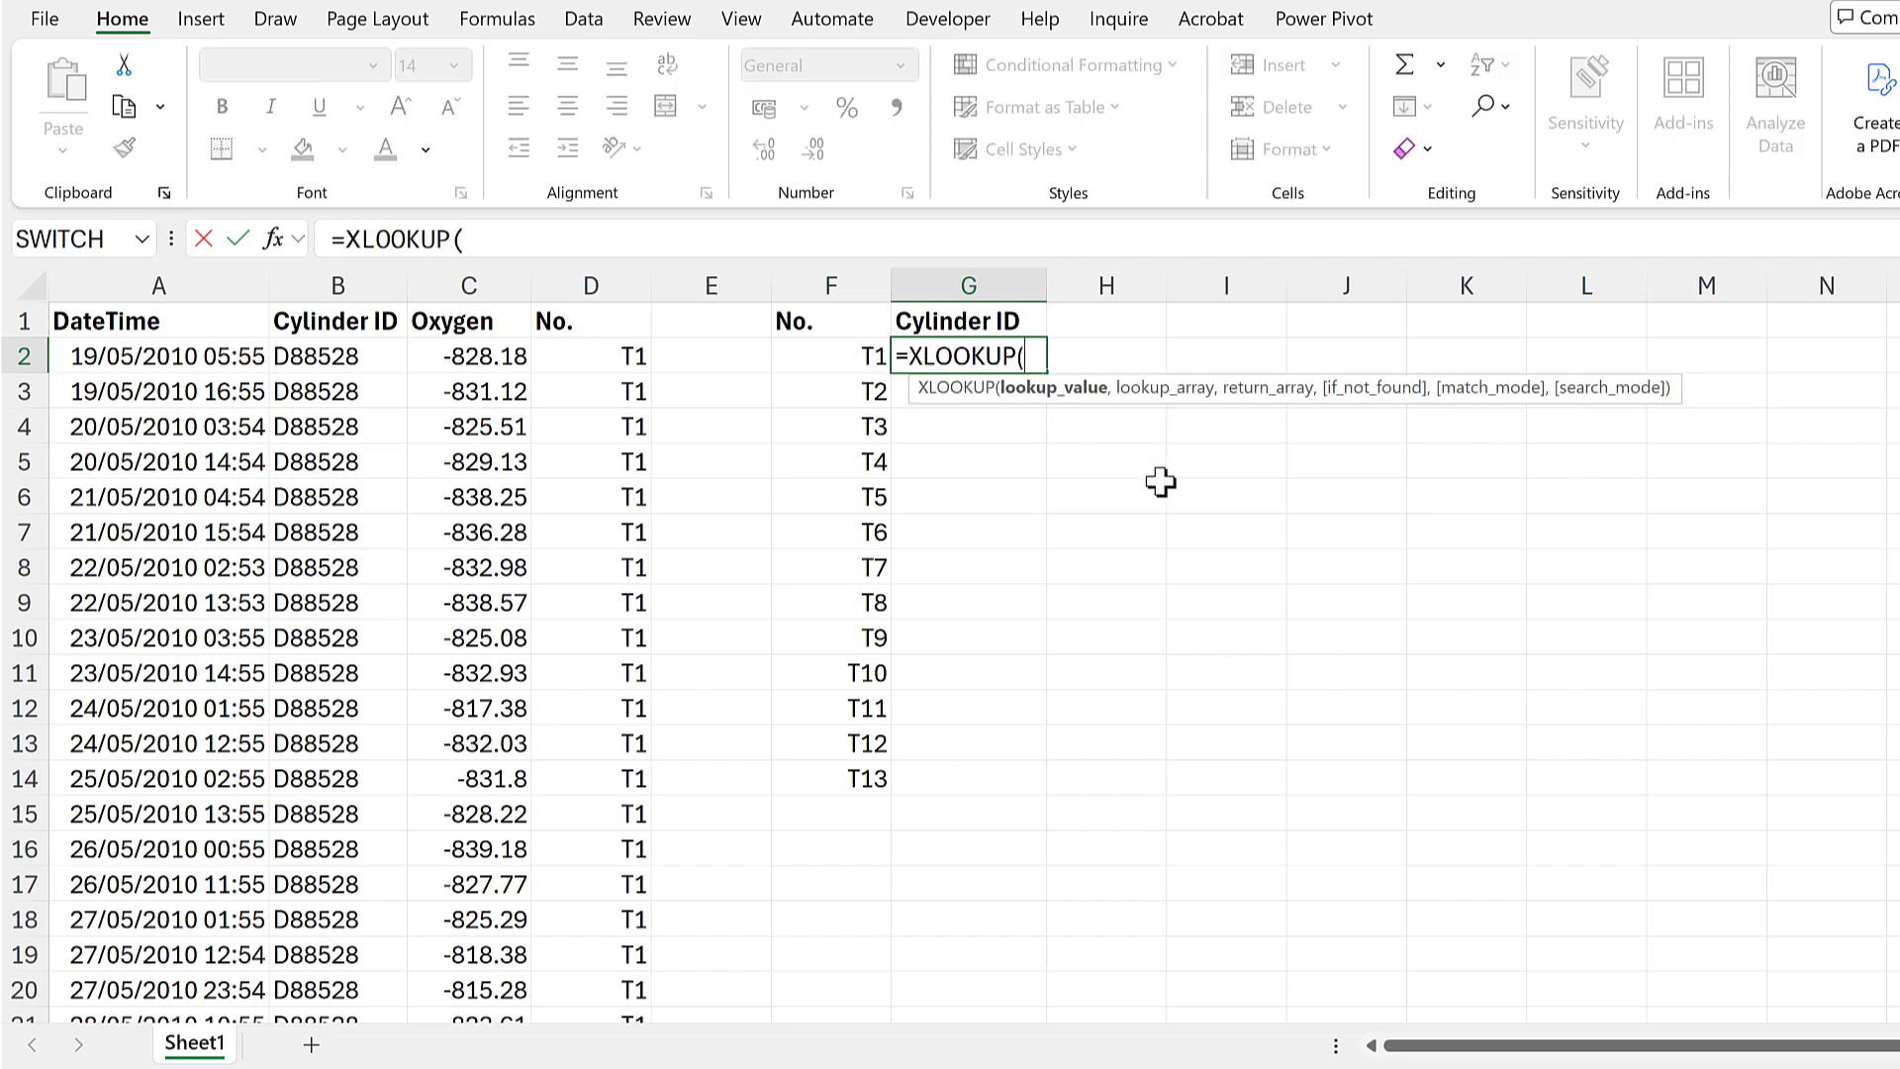
pyautogui.moveTo(844, 359); pyautogui.dragTo(865, 781)
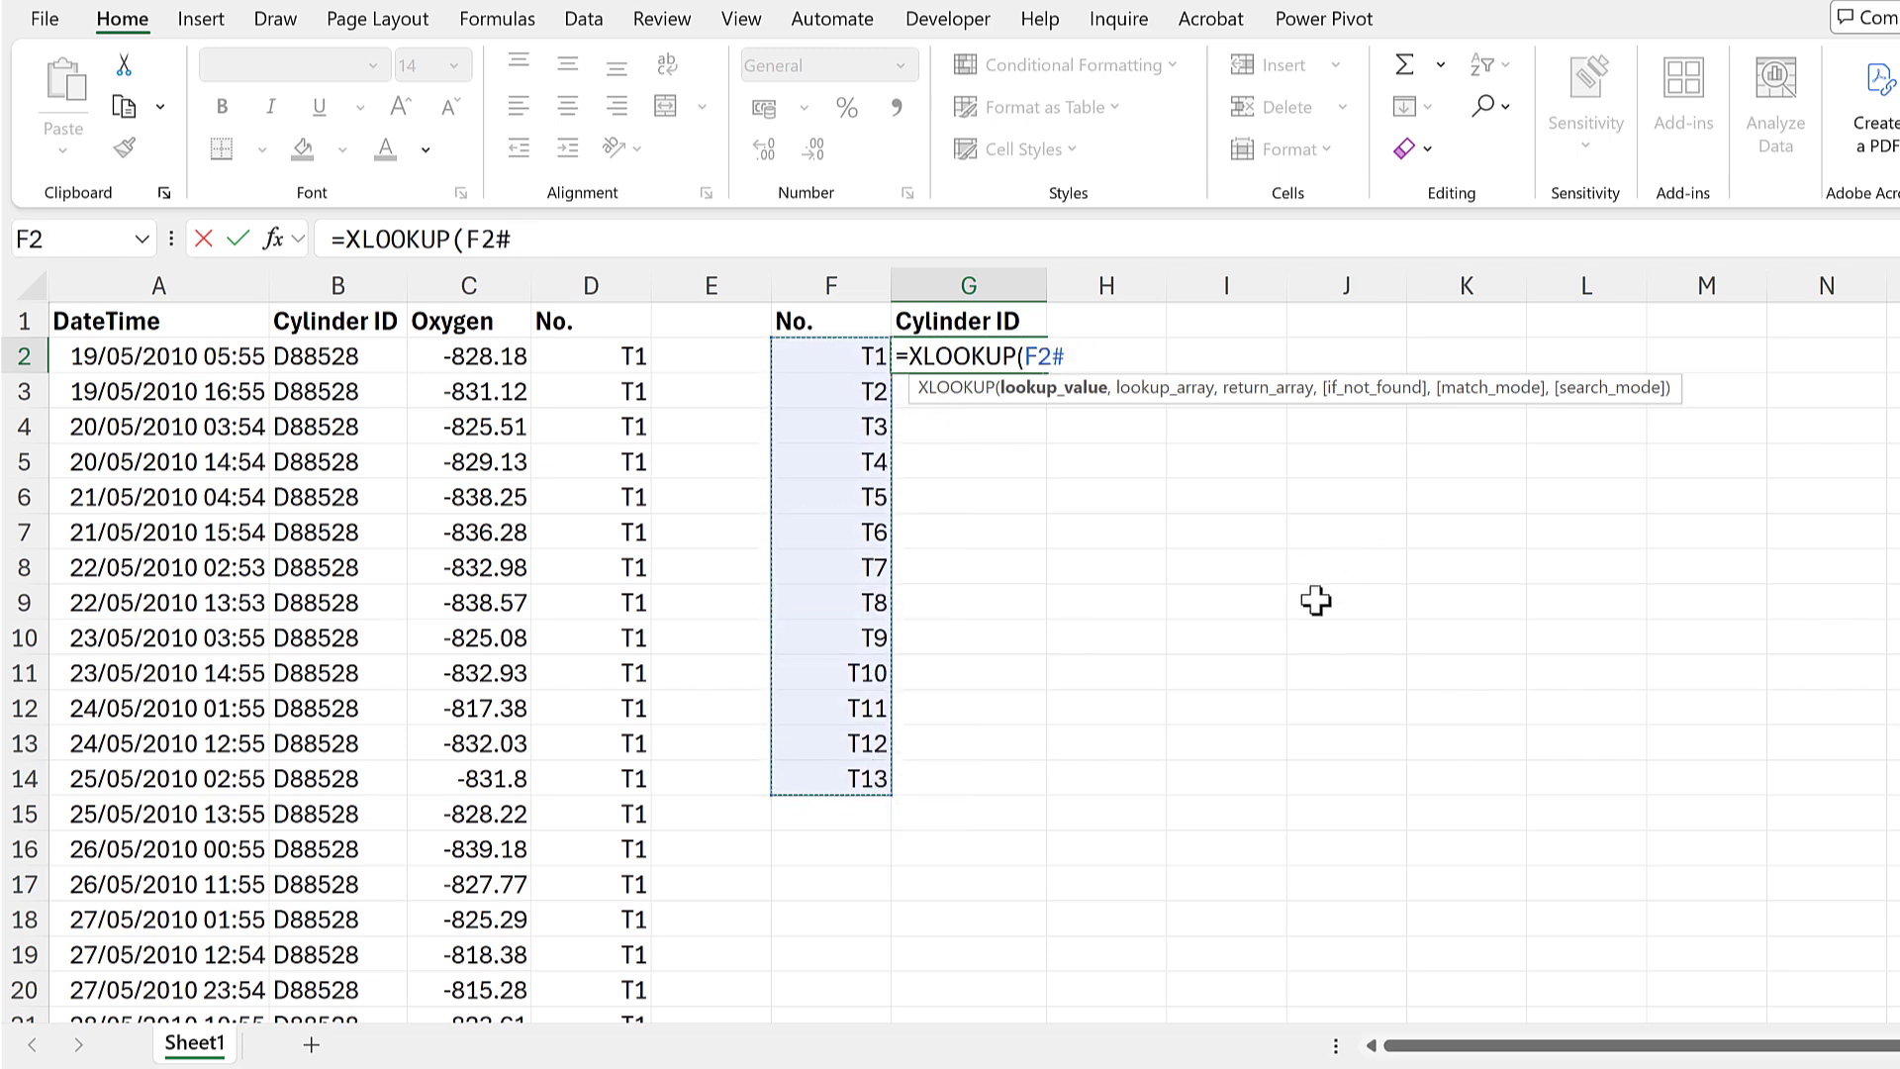
pyautogui.press('F4')
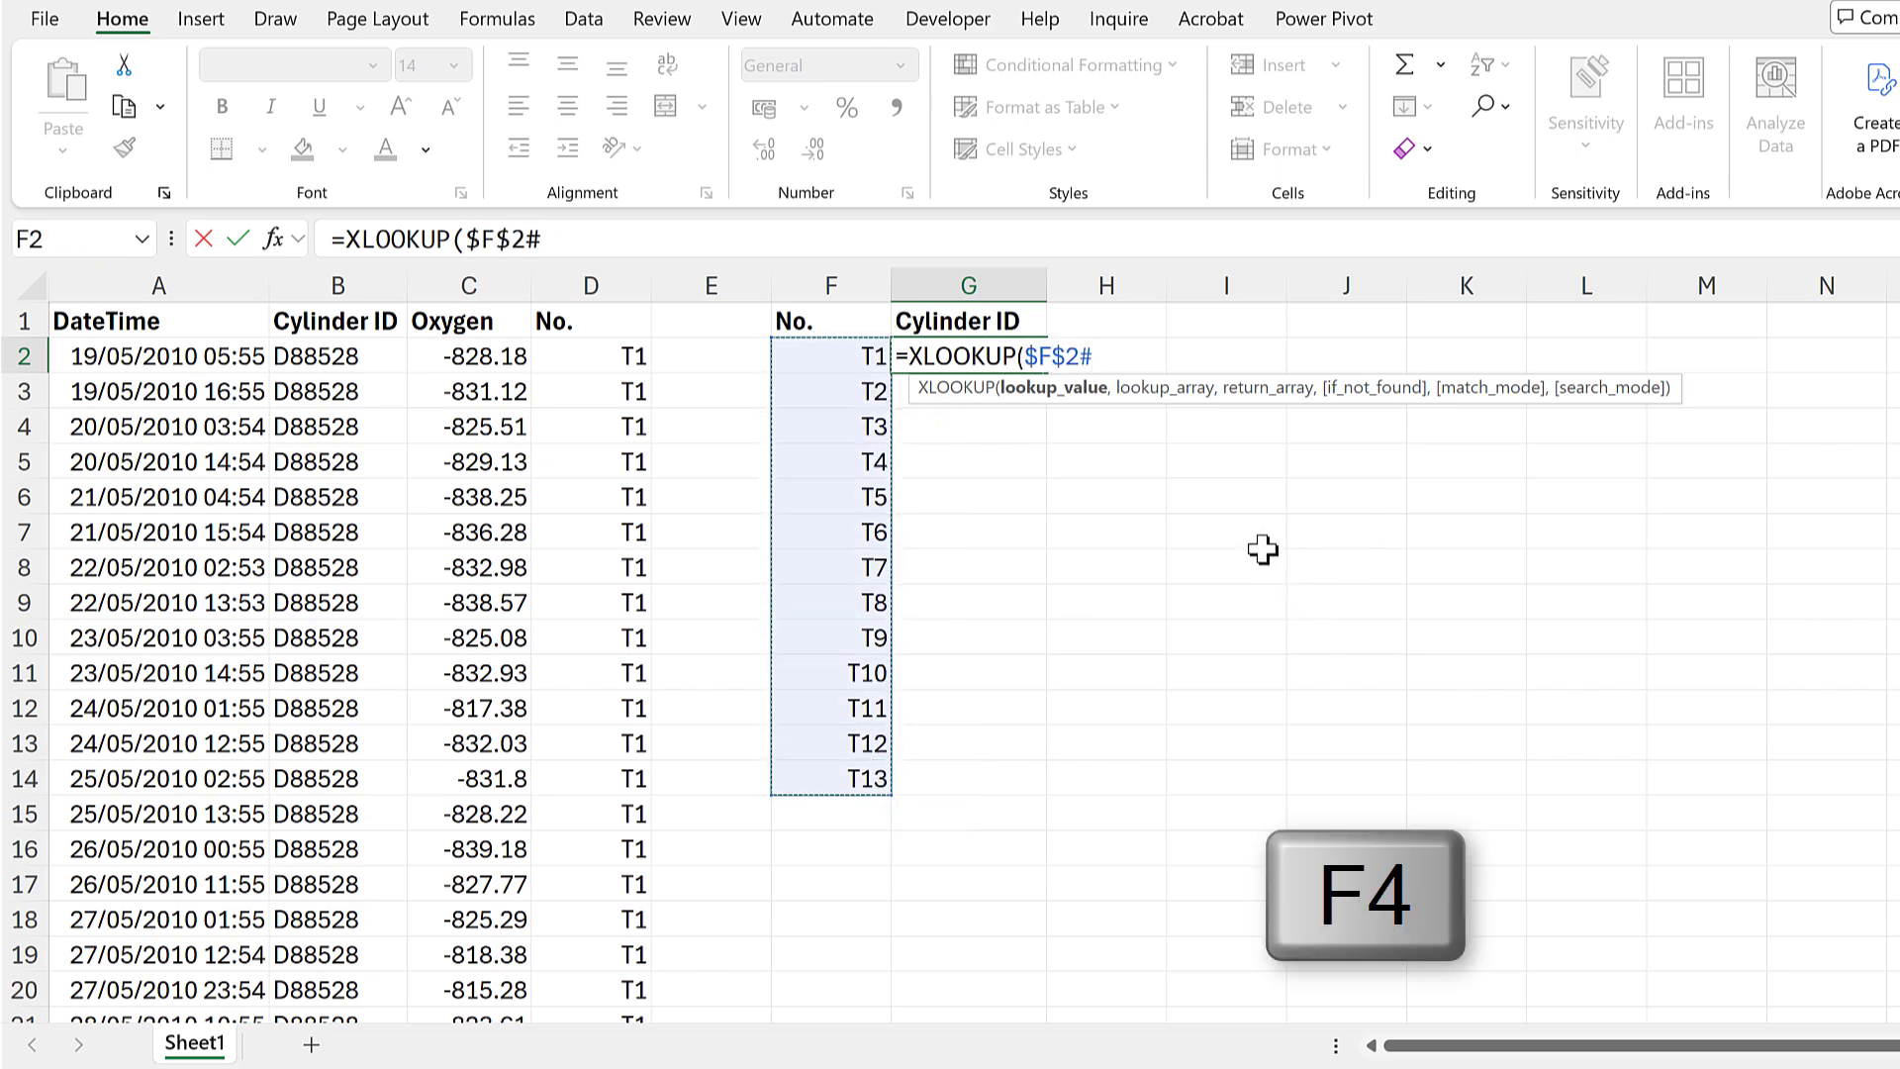
pyautogui.write(',')
pyautogui.click(580, 357)
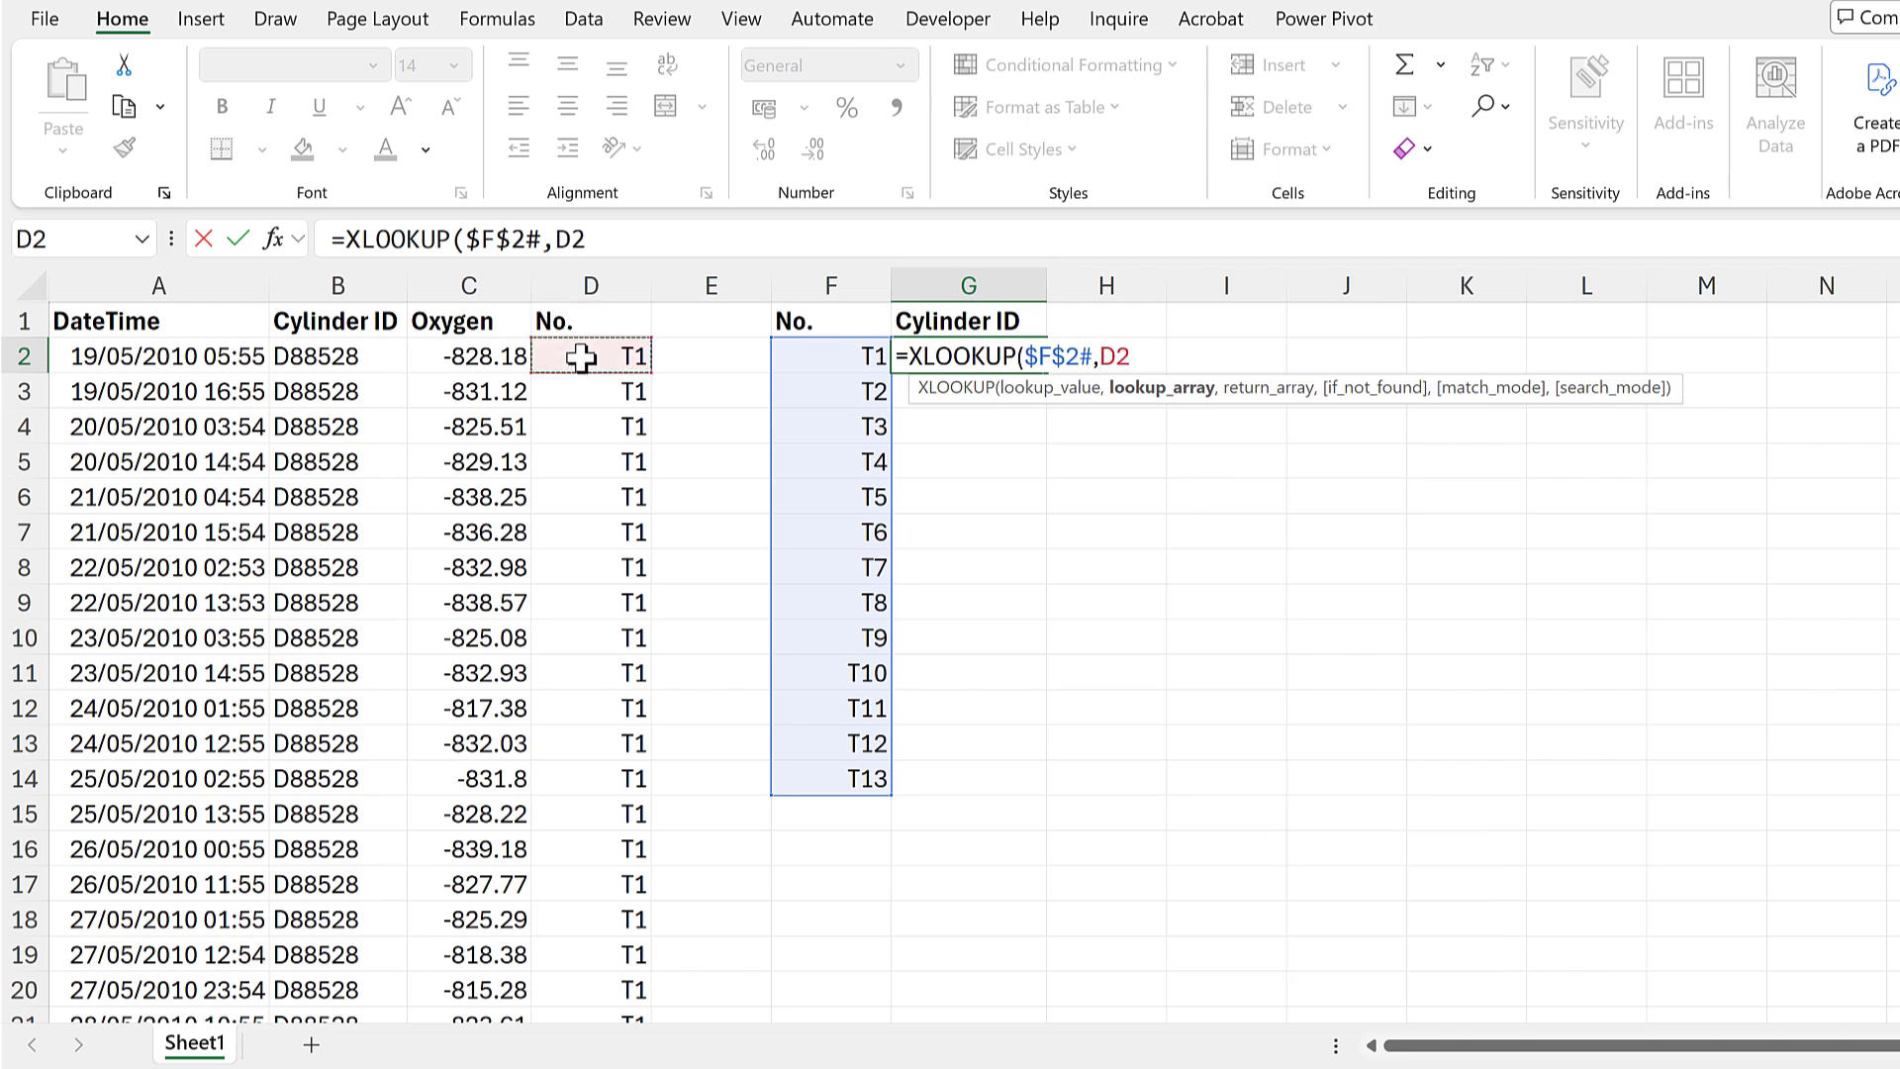
pyautogui.hotkey('ctrl', 'shift', 'Down')
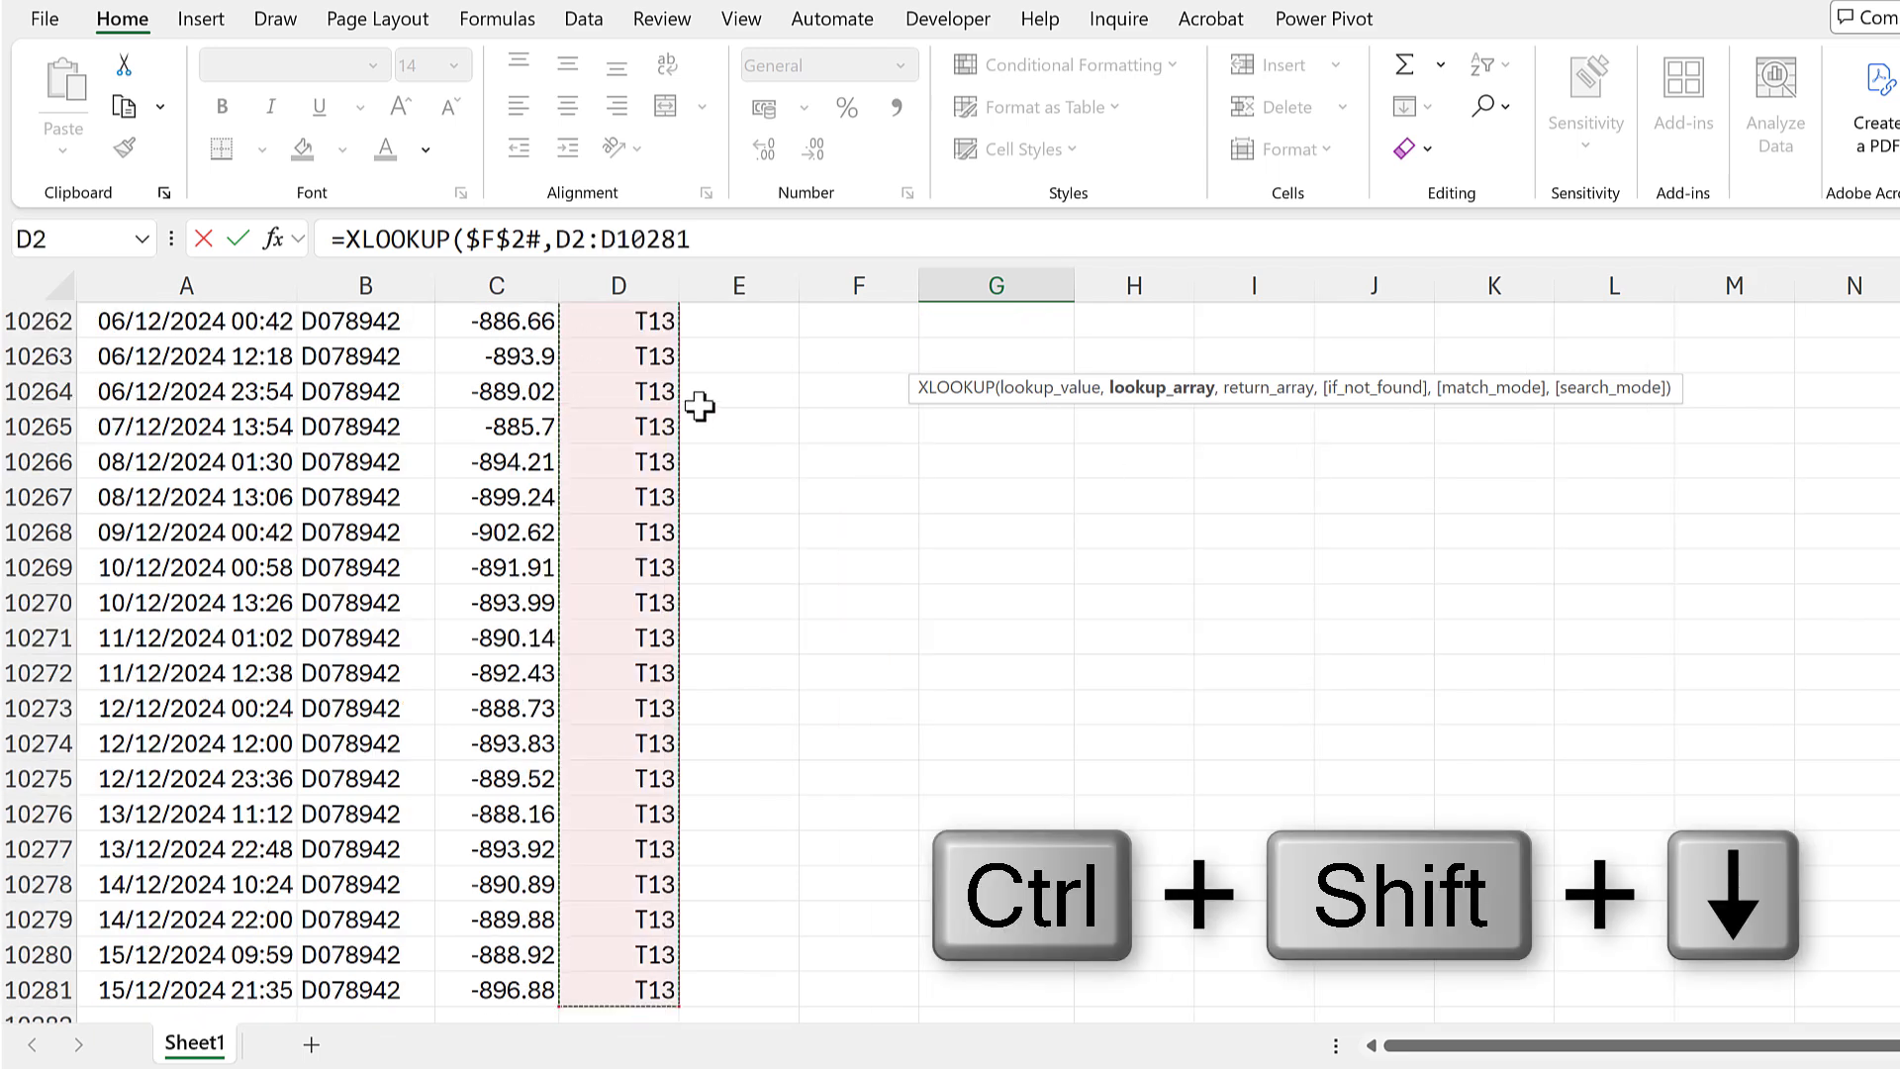
pyautogui.press('F4')
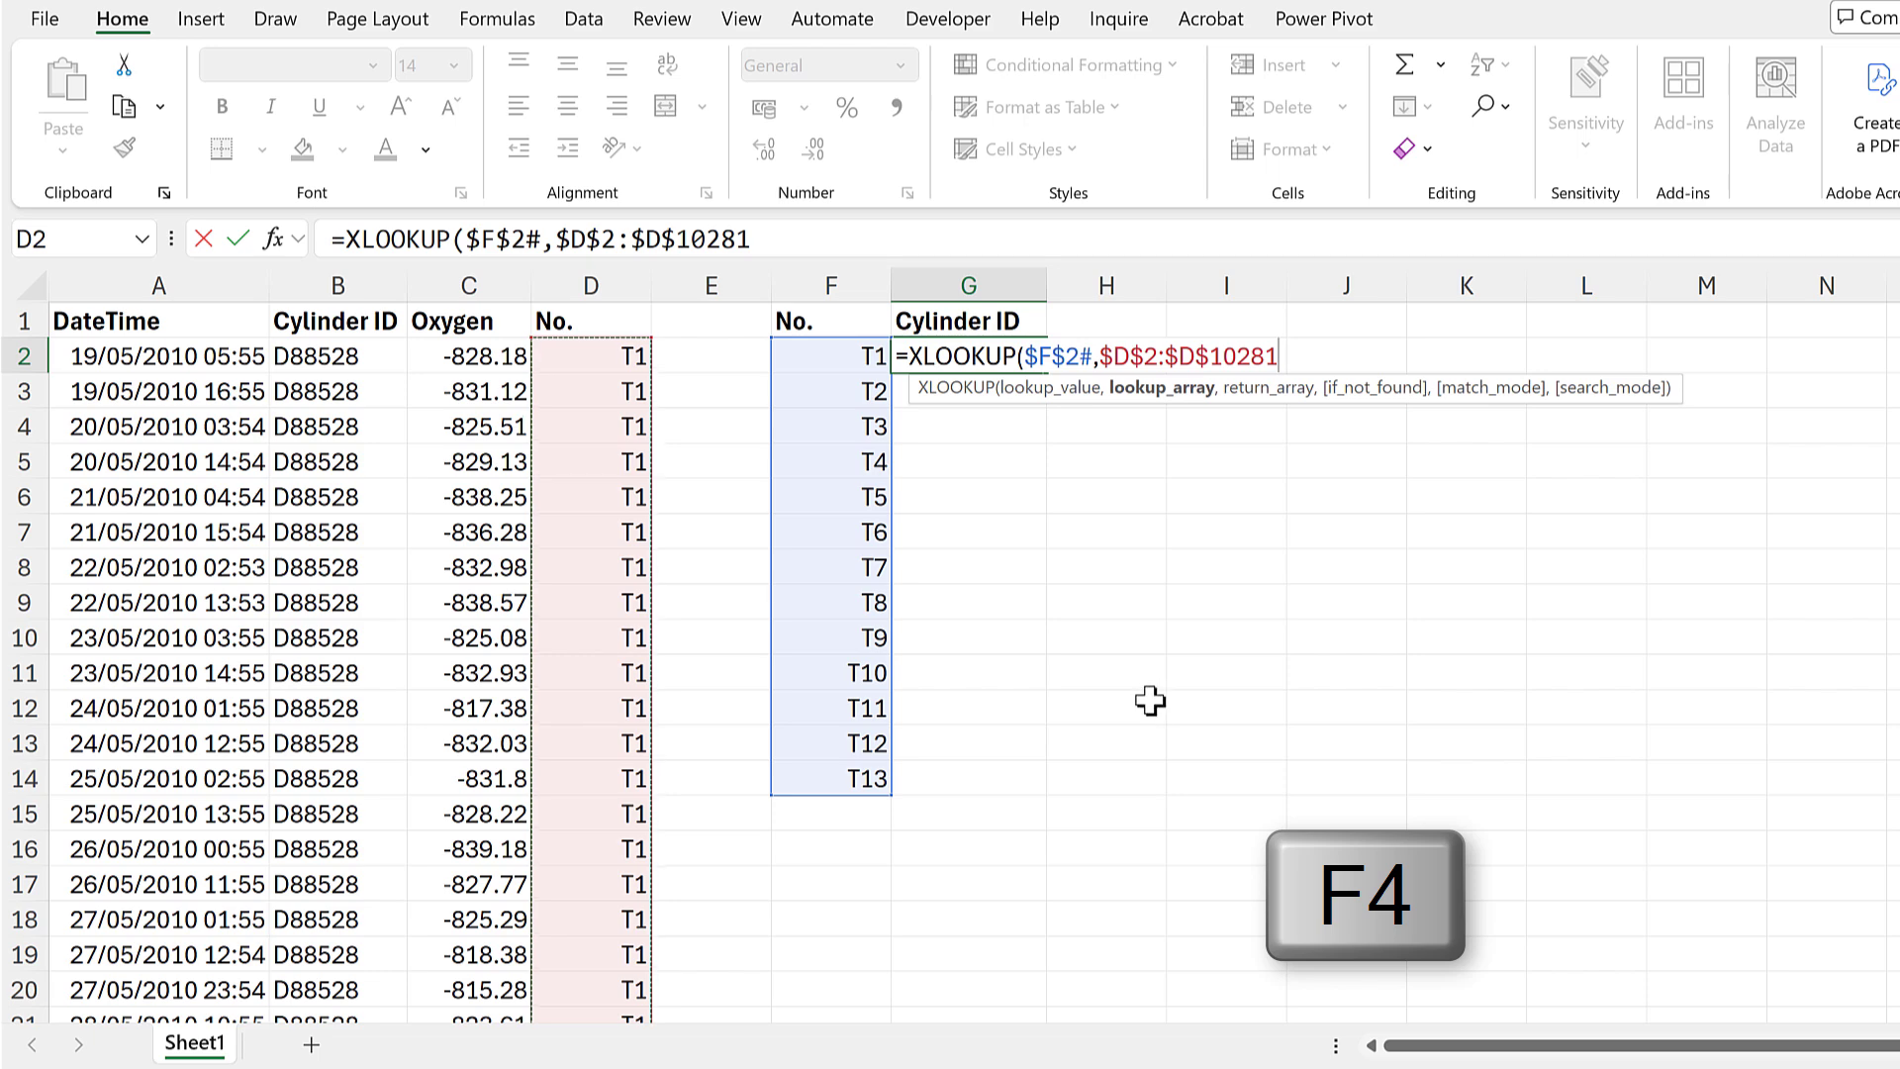
pyautogui.write(',')
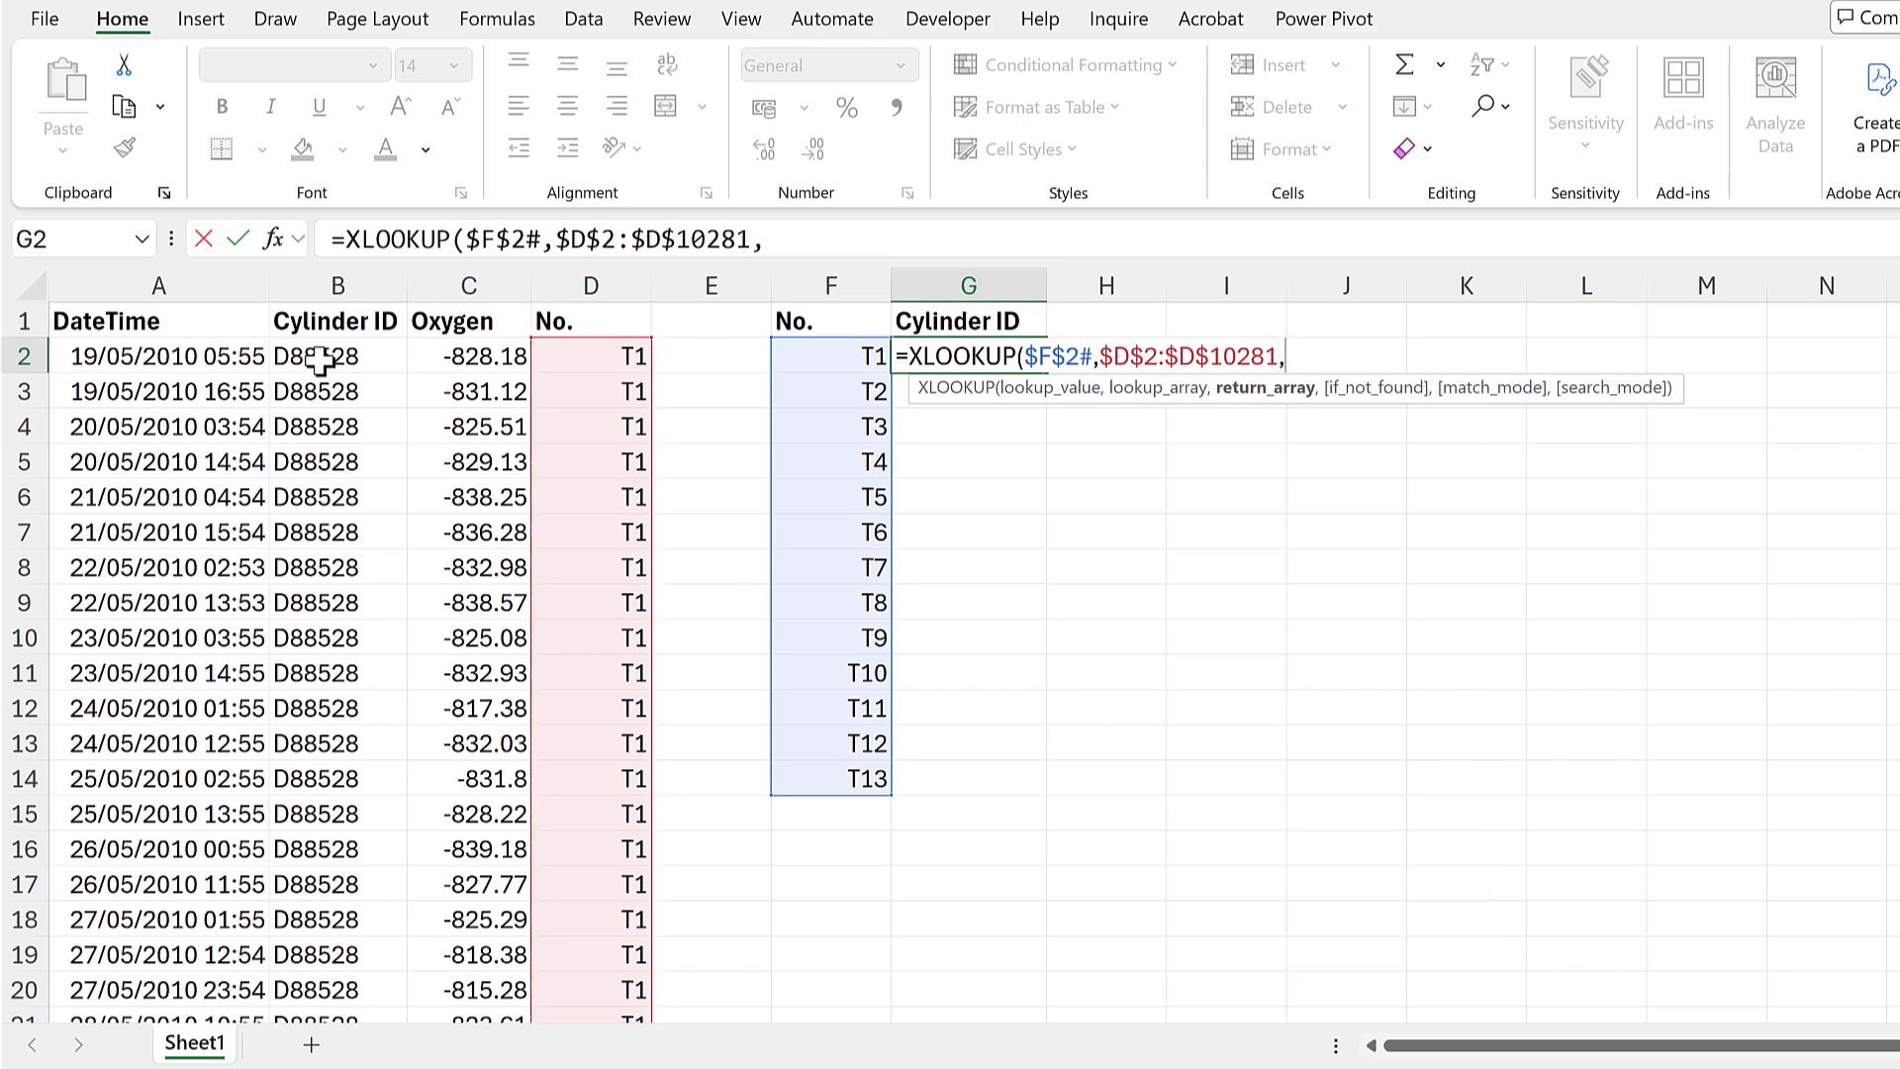
pyautogui.click(319, 360)
pyautogui.hotkey('ctrl', 'shift', 'Down')
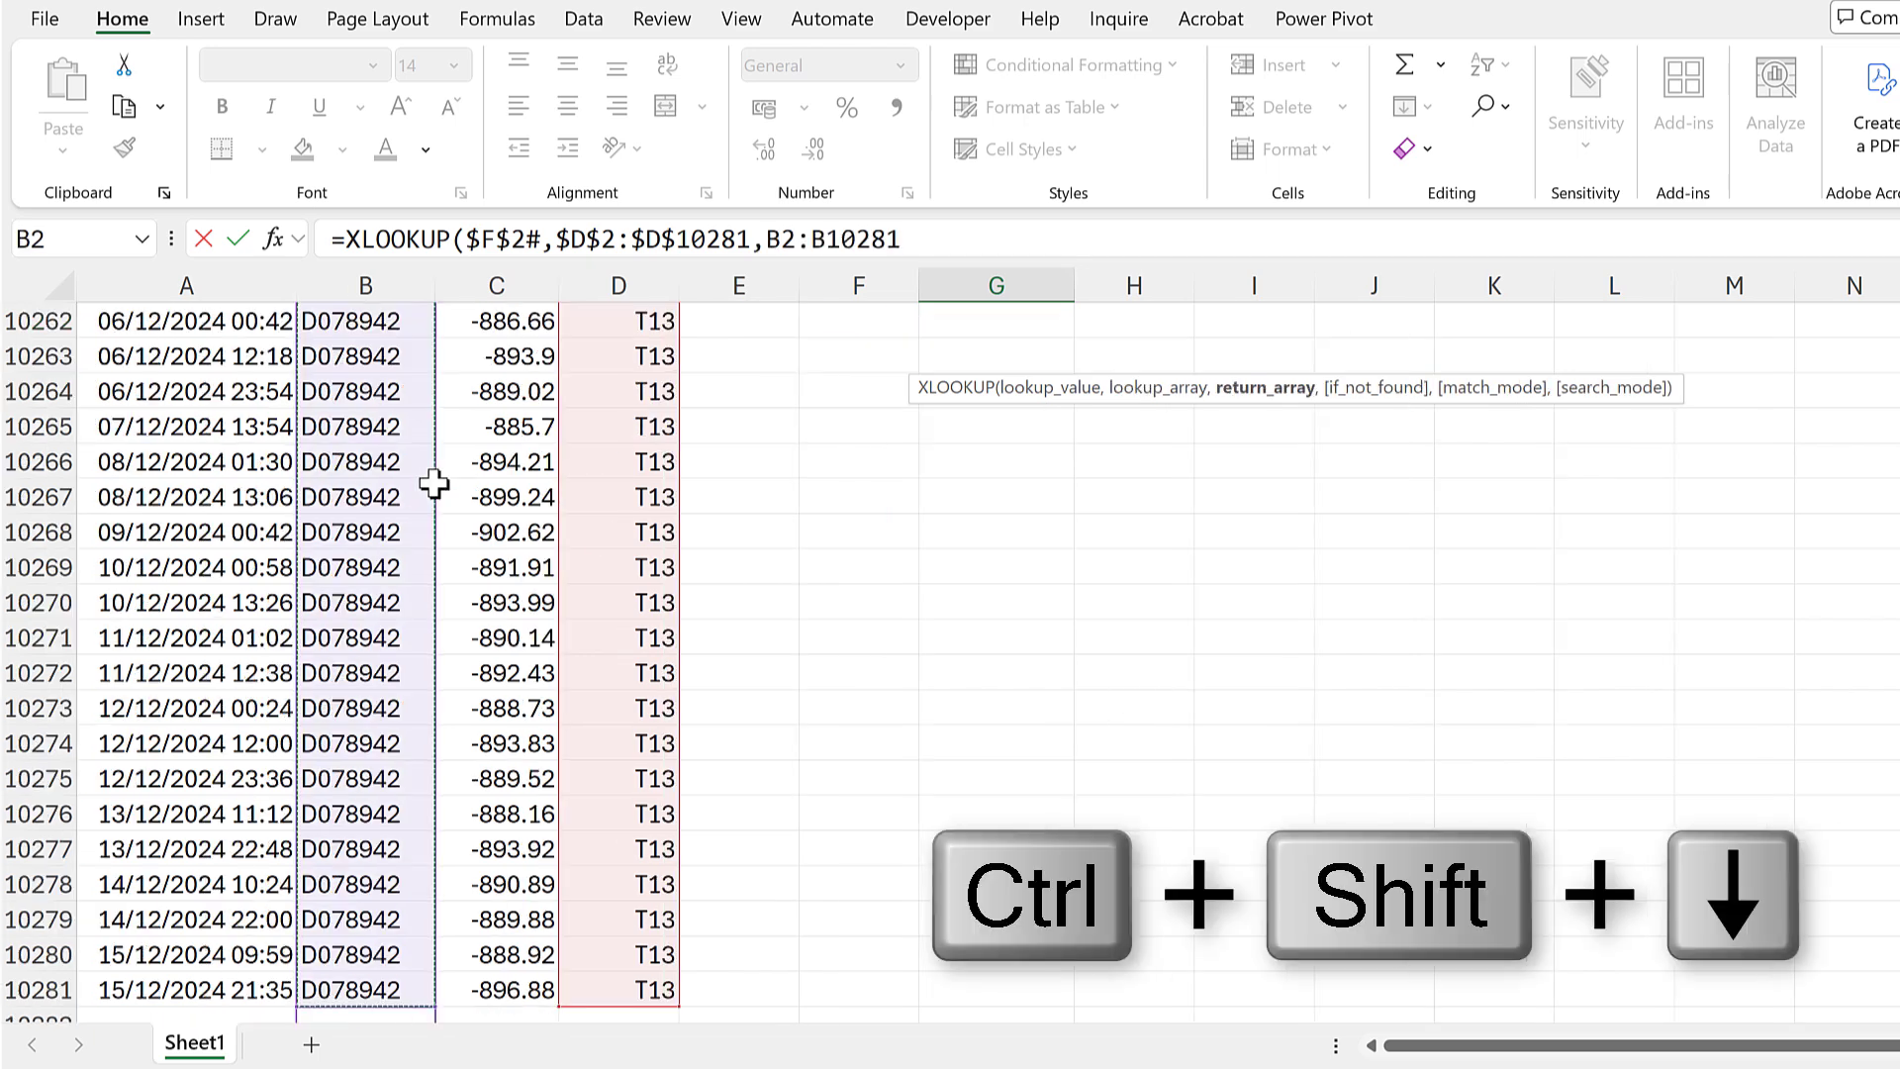
pyautogui.press('F4')
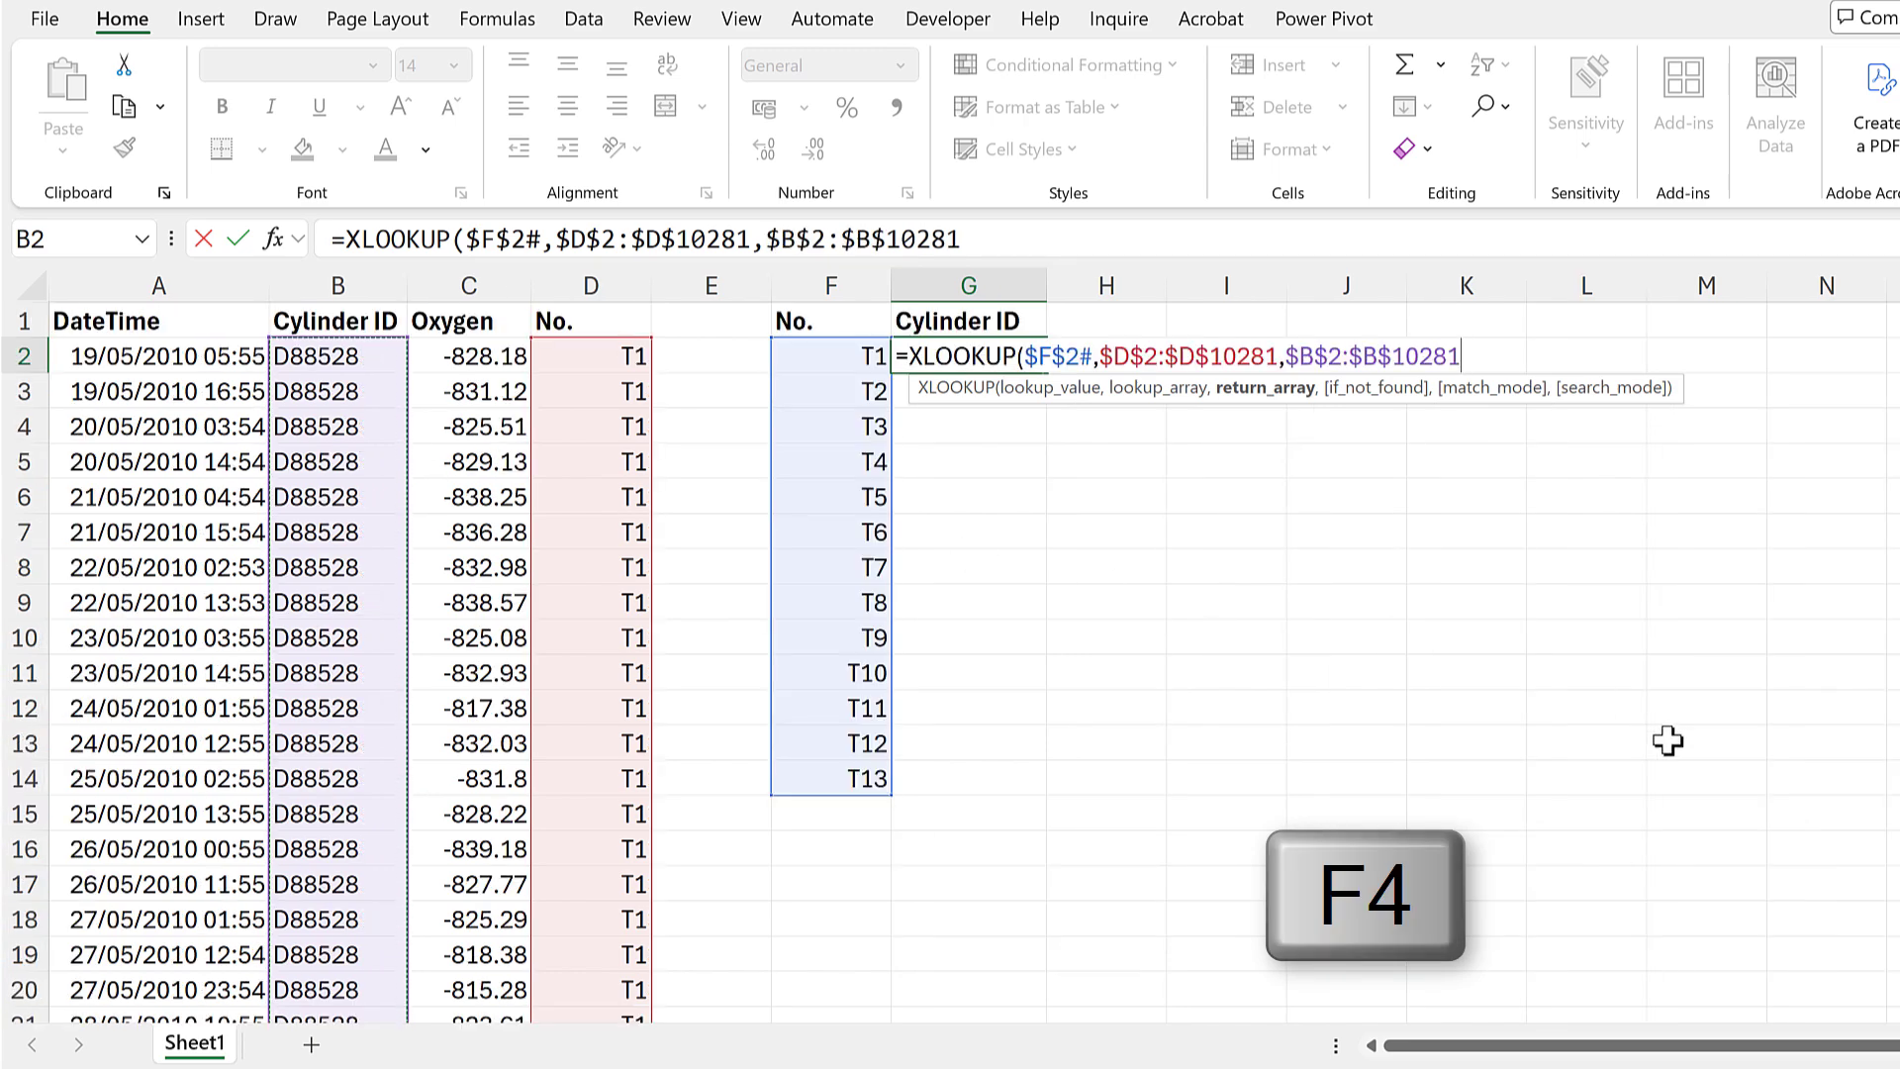
pyautogui.write(')')
pyautogui.press('Return')
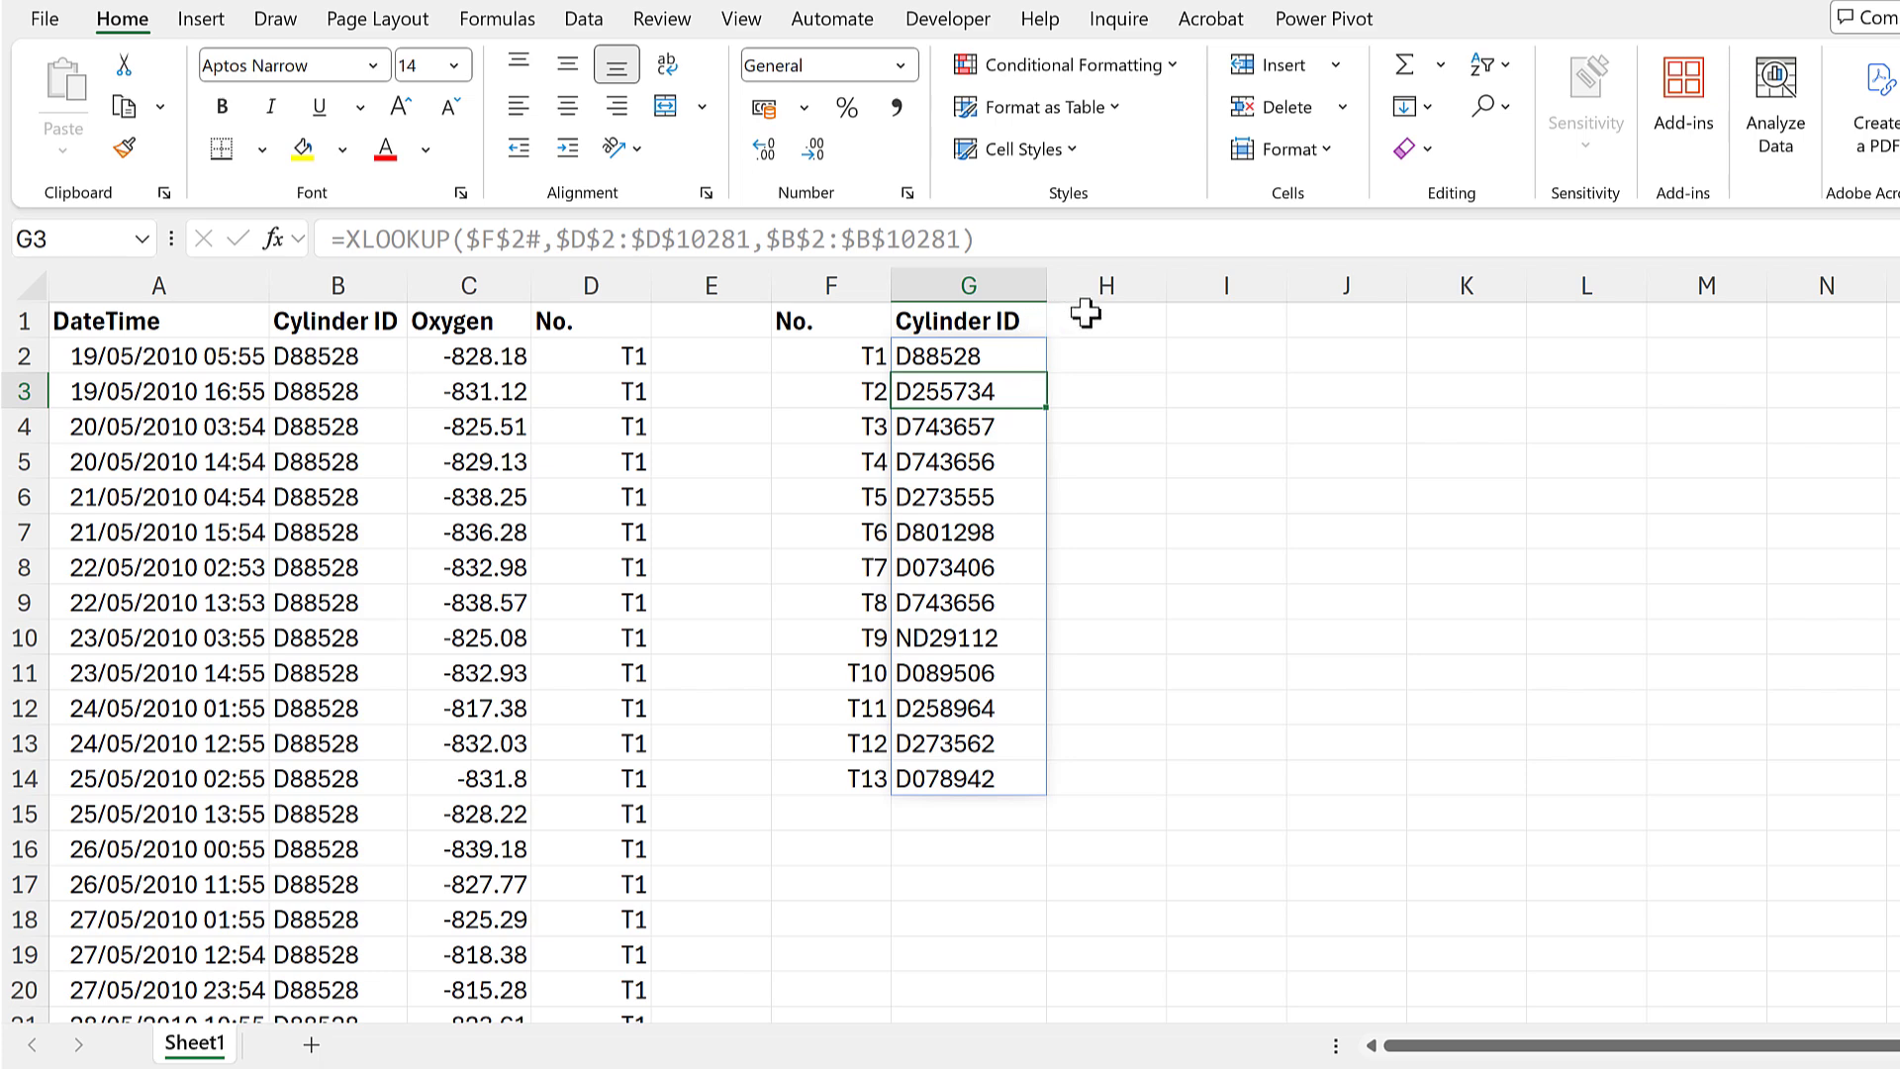
# Enter the heading Start date in H1
pyautogui.click(1093, 315)
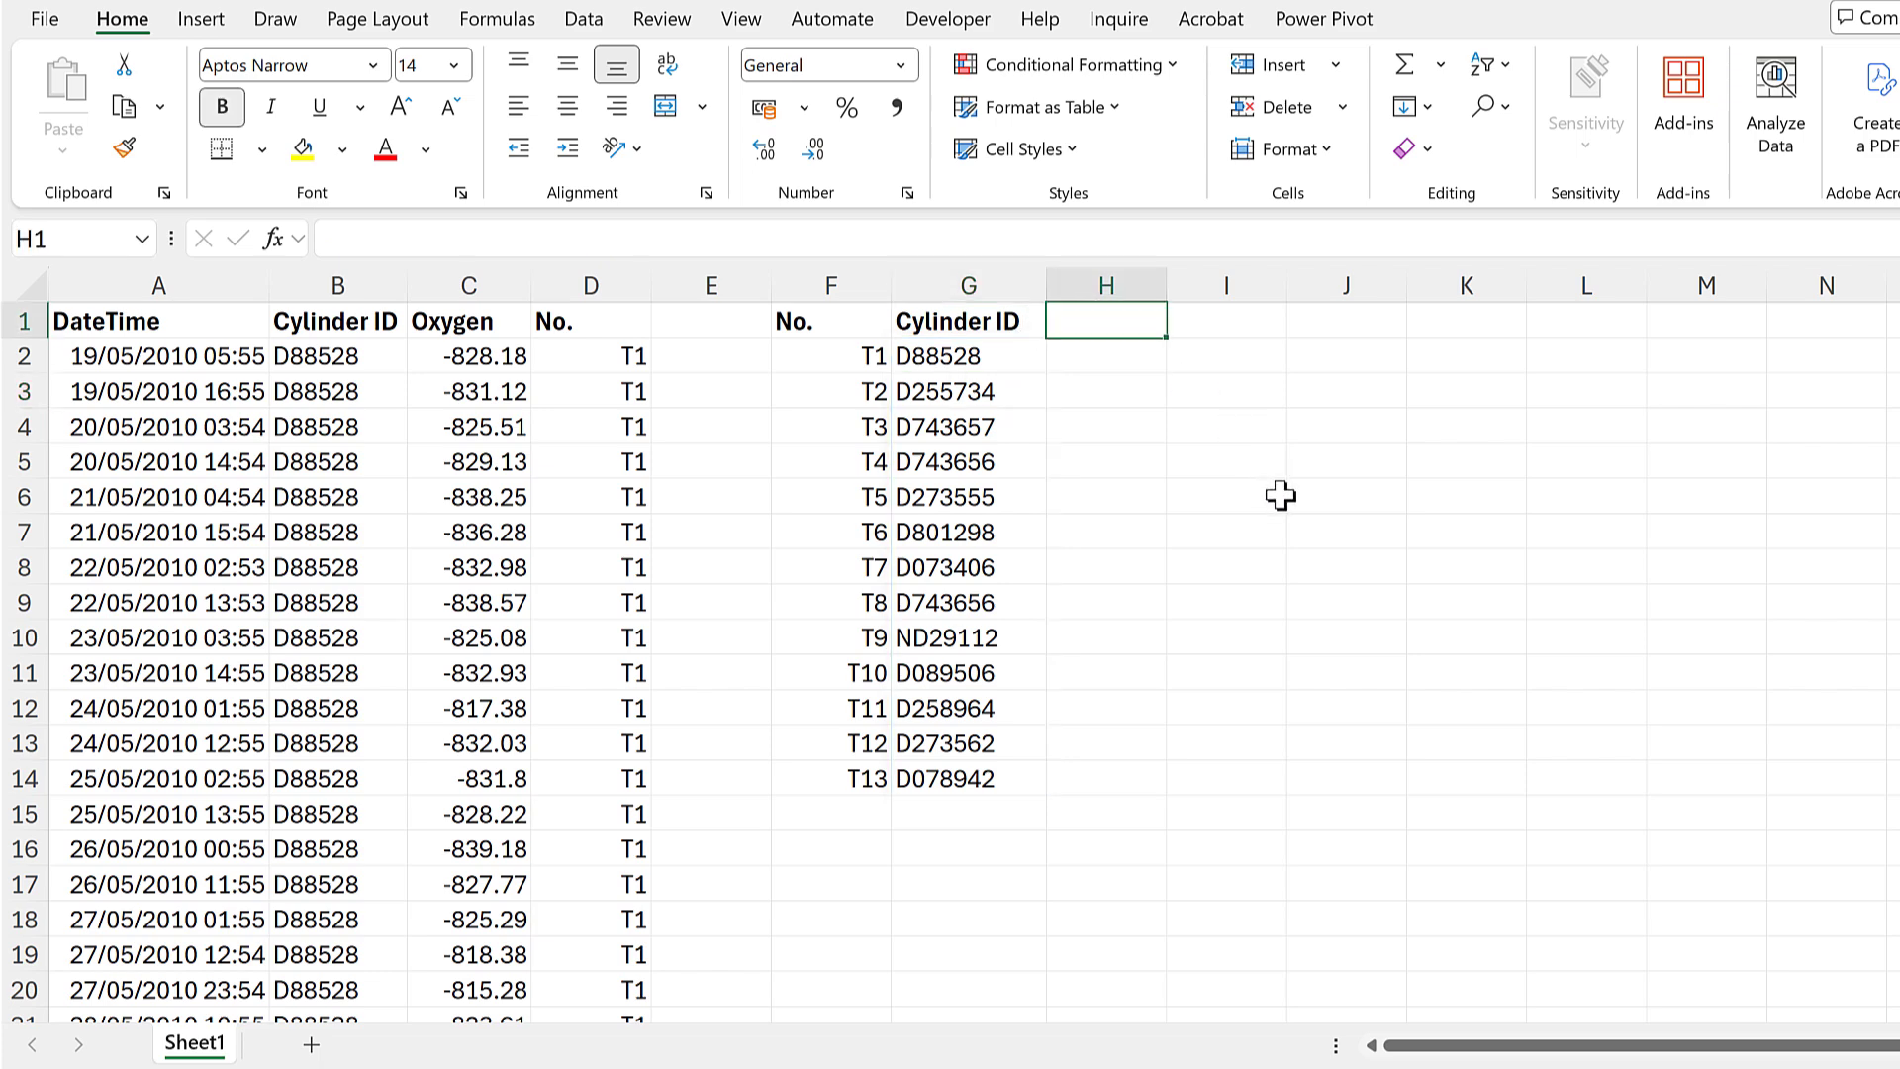
pyautogui.write('Start date')
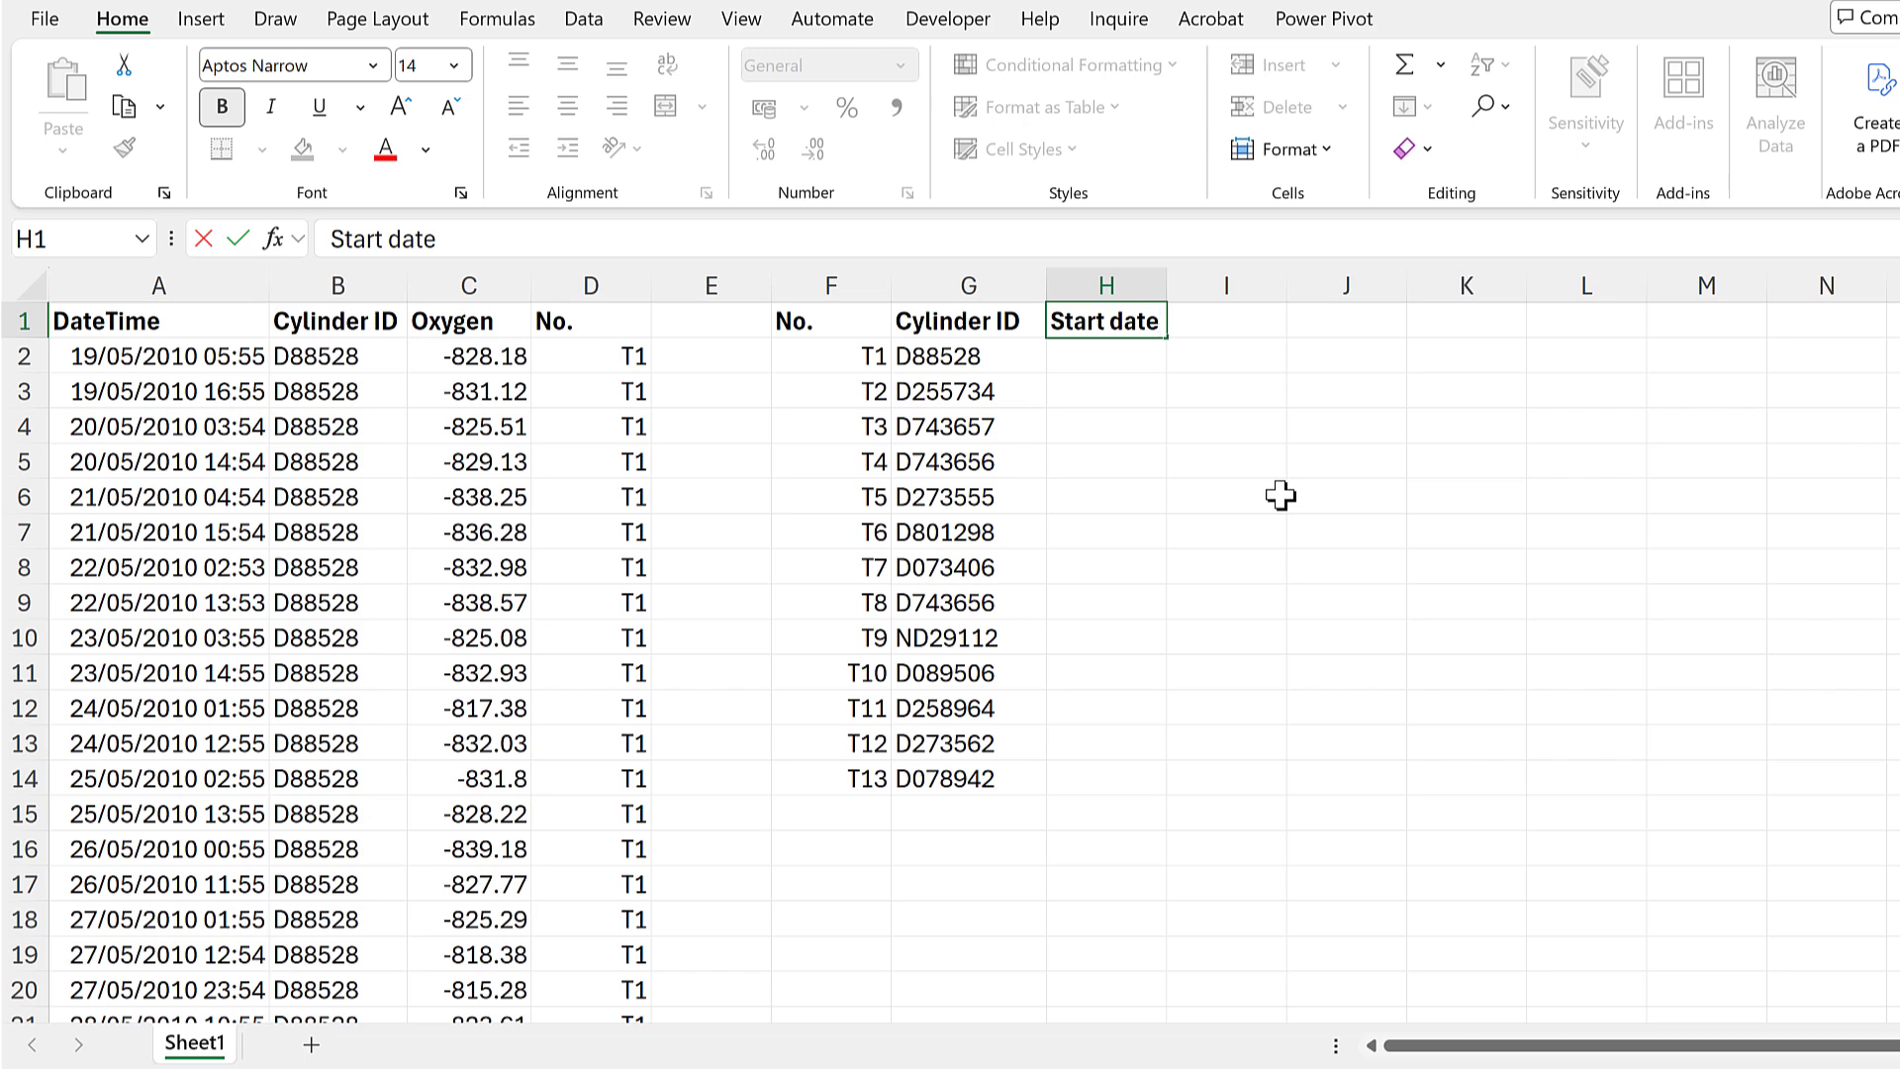
pyautogui.press('Return')
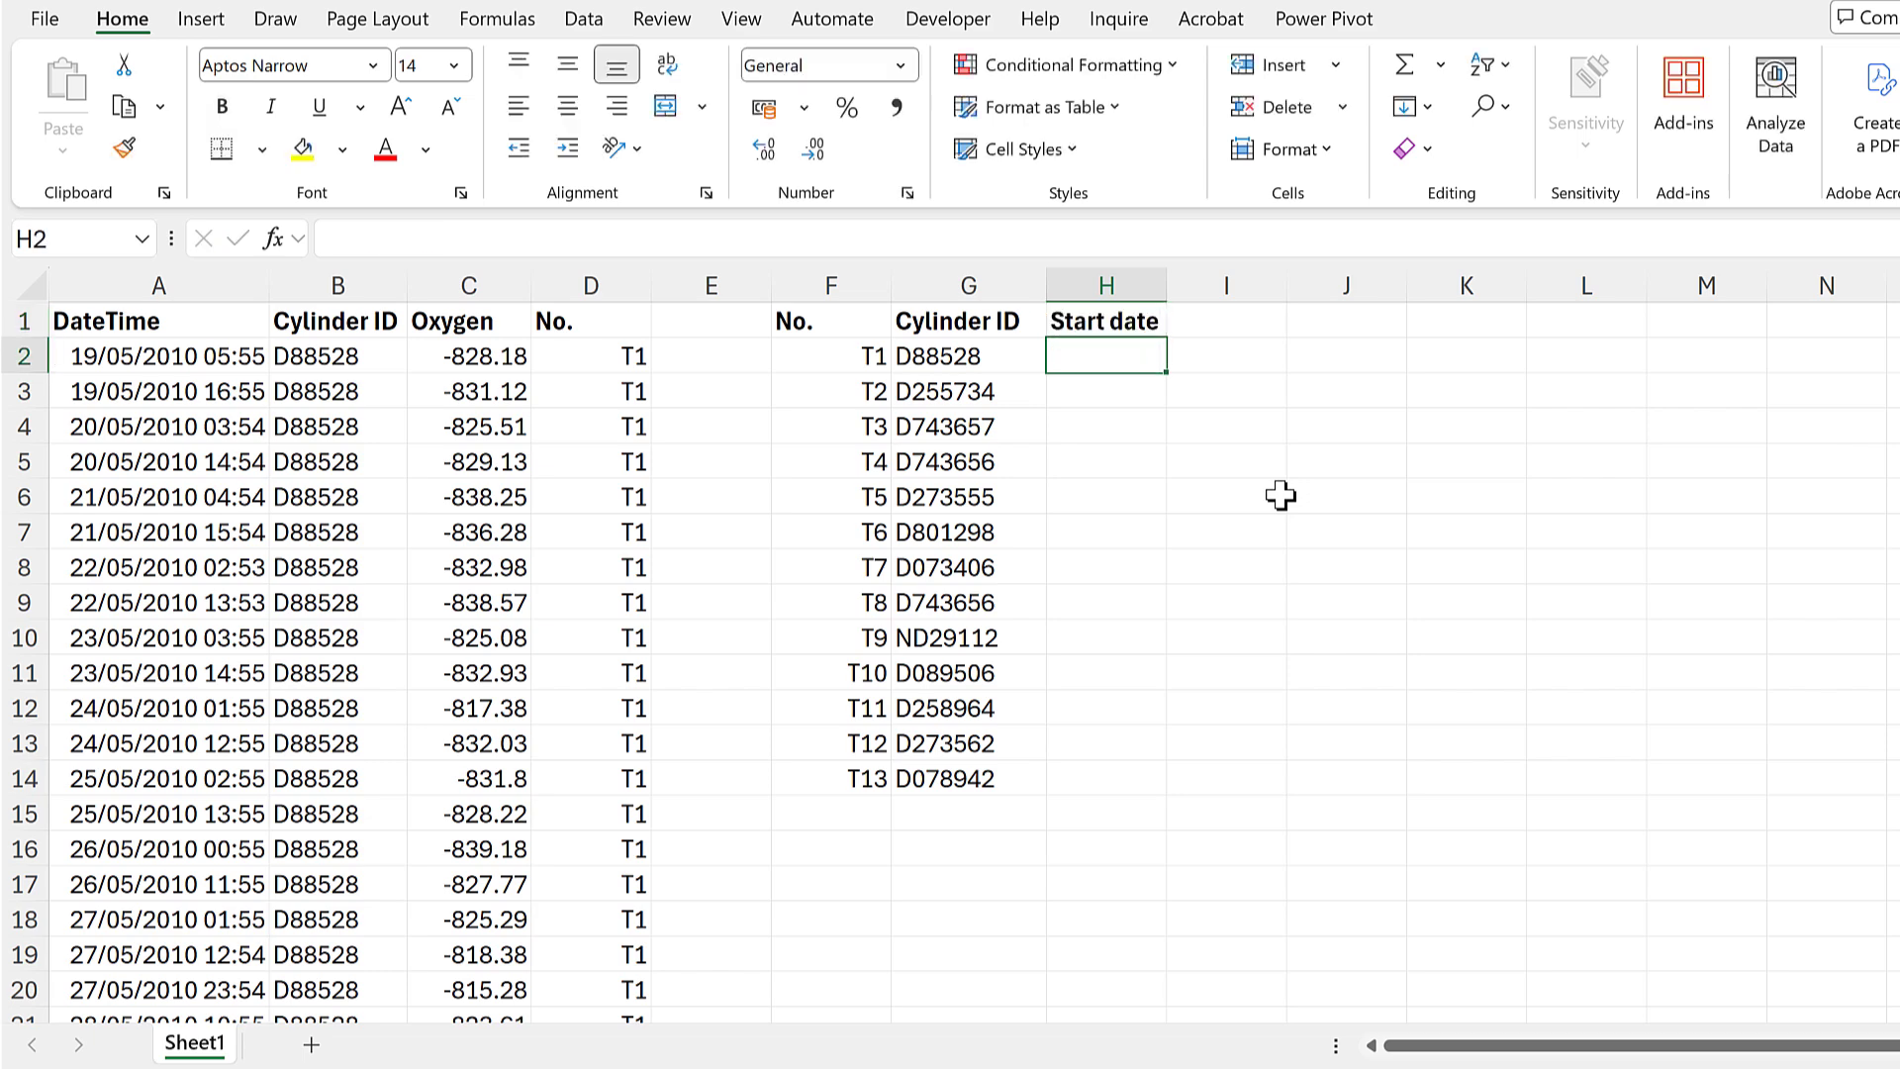
# Copy the XLOOKUP formula from G2 into H2 and change its return array to $A$2:$A$10281
pyautogui.click(1039, 368)
pyautogui.moveTo(1050, 372); pyautogui.dragTo(1115, 373)
pyautogui.click(993, 239)
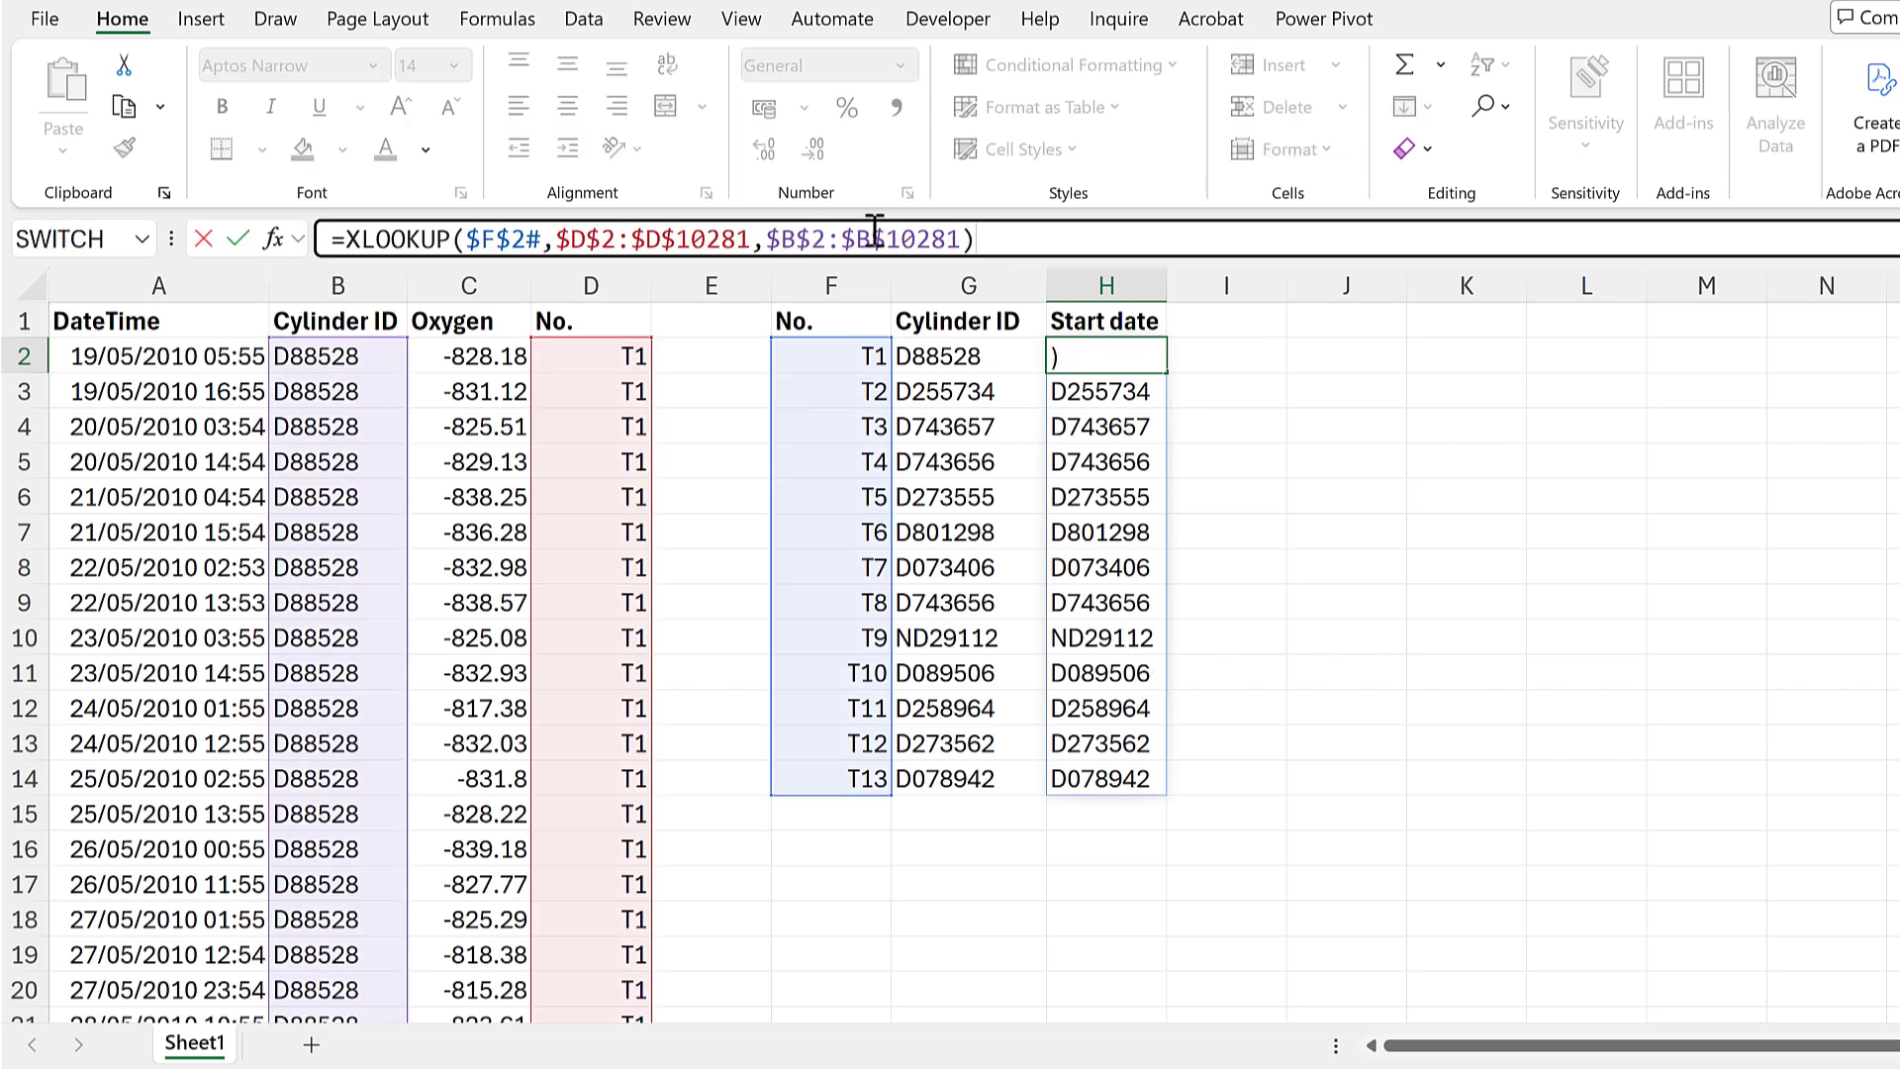
pyautogui.click(964, 237)
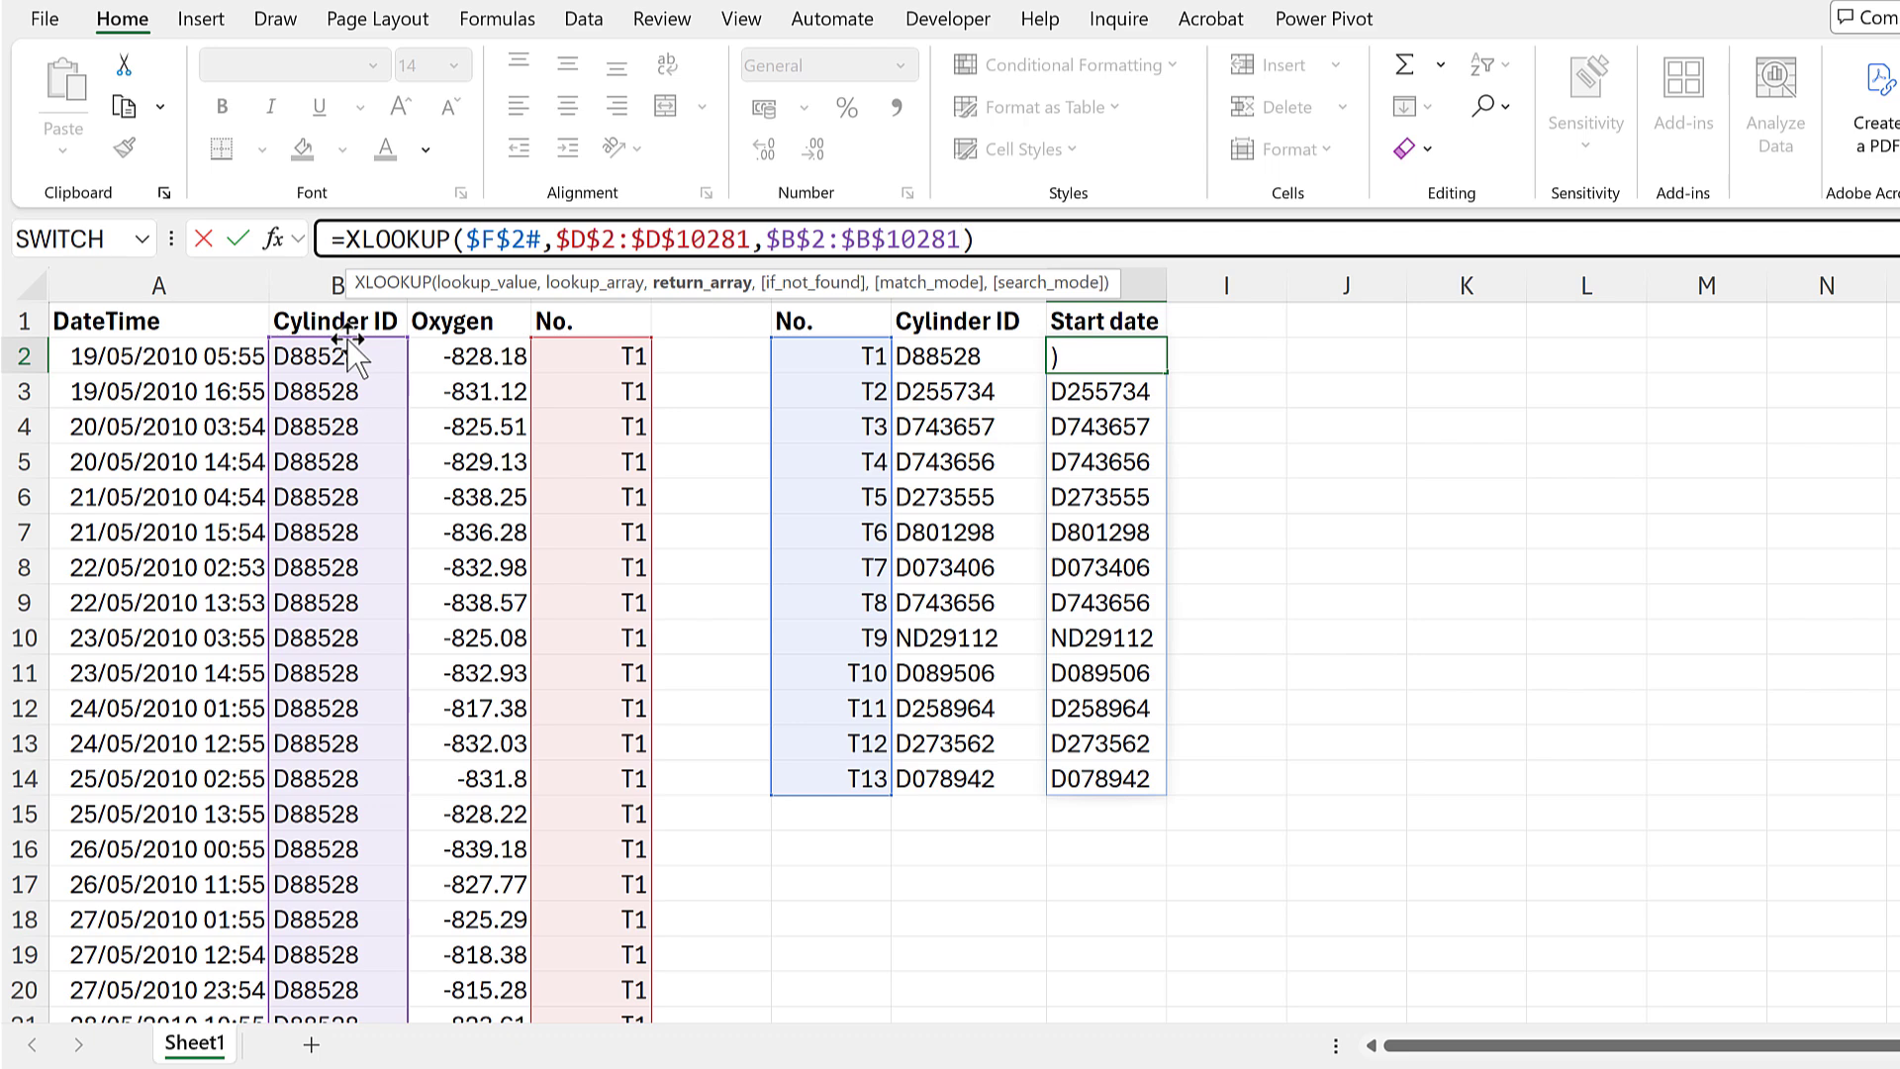
pyautogui.moveTo(349, 340); pyautogui.dragTo(234, 361)
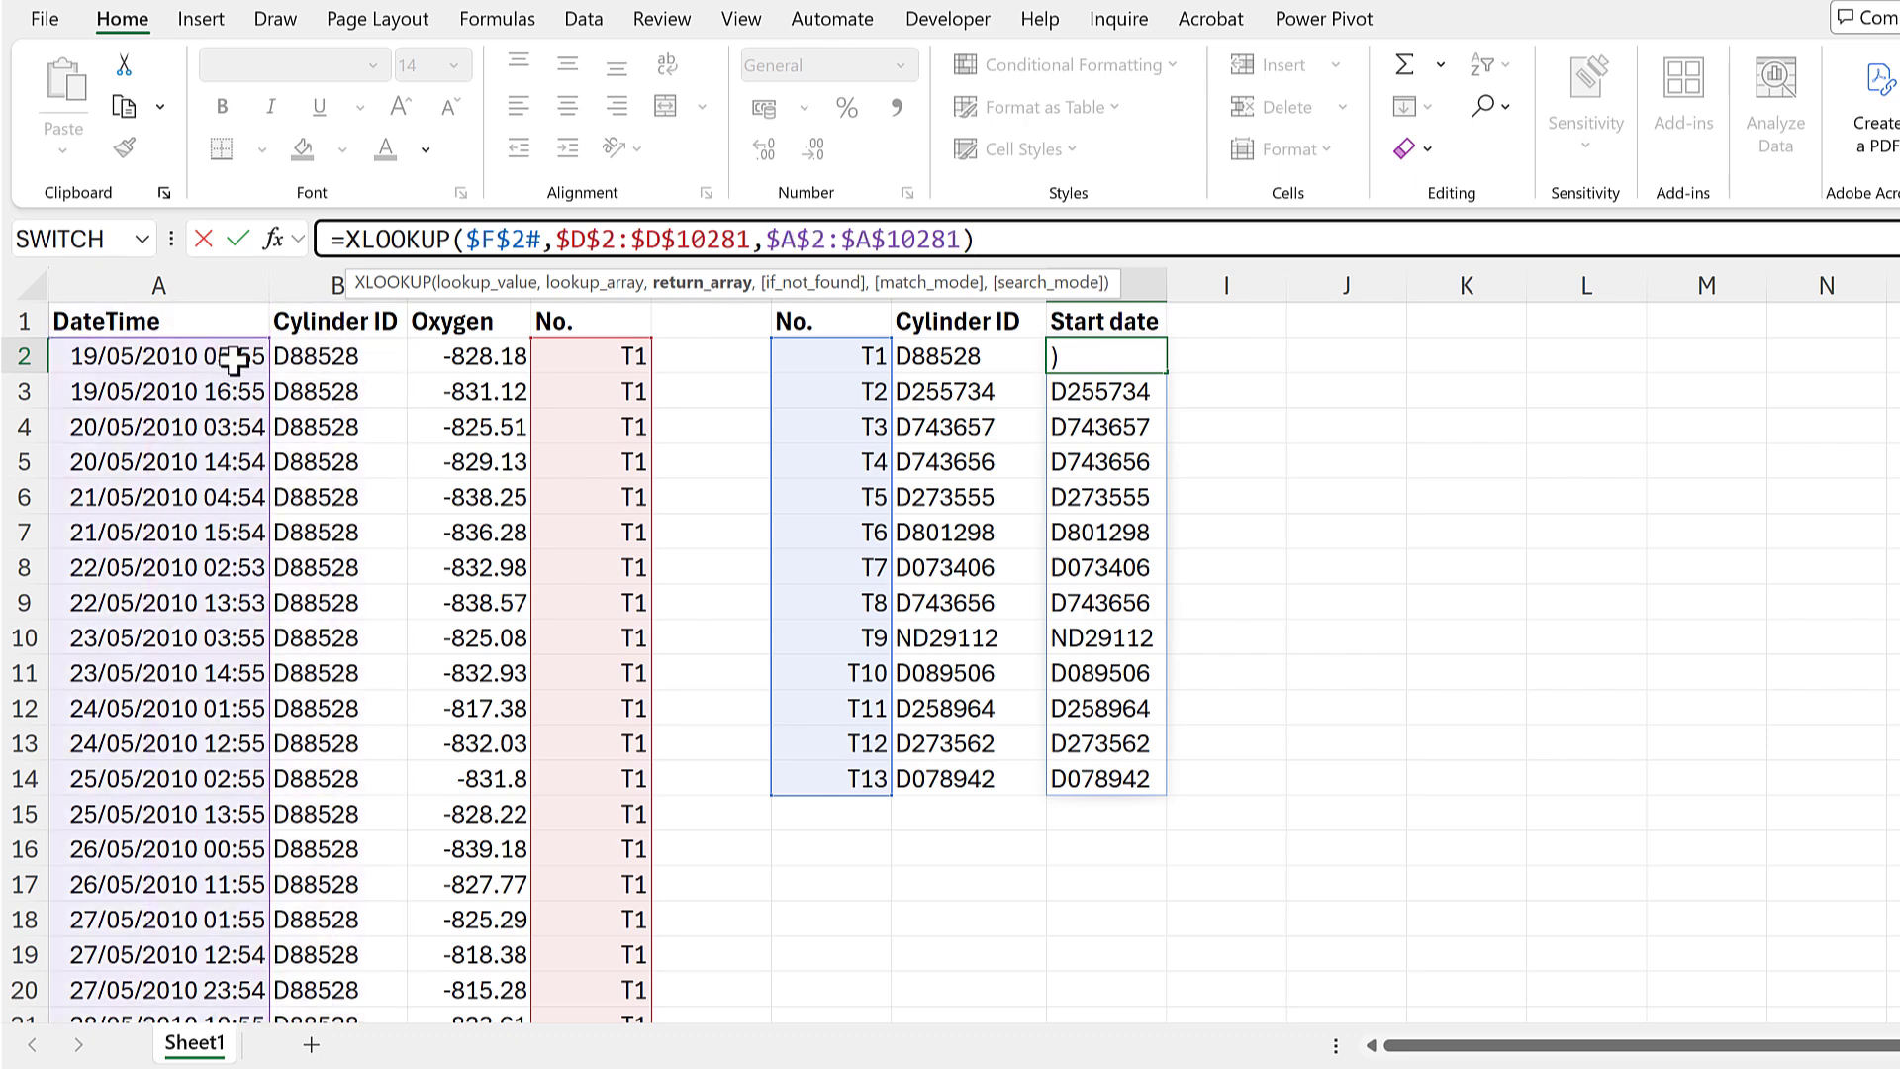
pyautogui.press('Return')
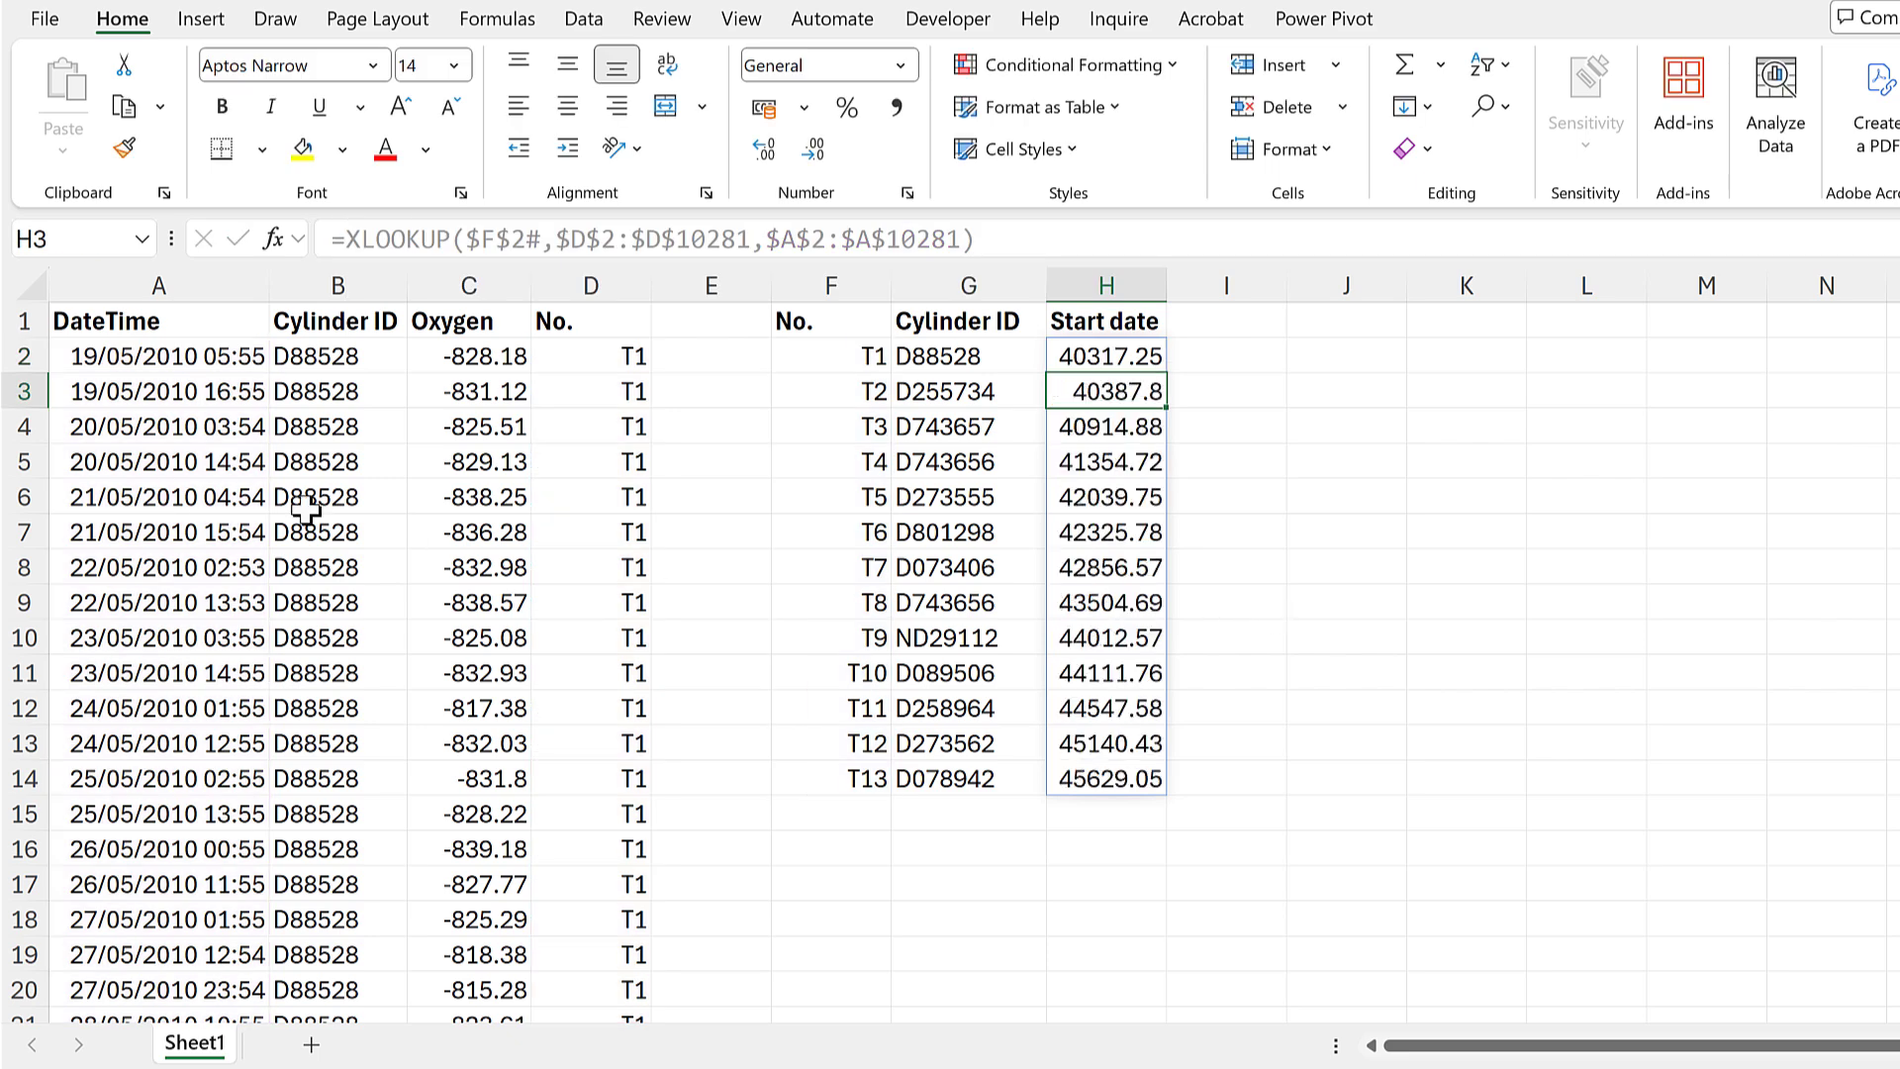
# Copy the date-time format from A4 onto the start dates in H2:H14 and fit column H to its contents
pyautogui.click(87, 438)
pyautogui.click(124, 148)
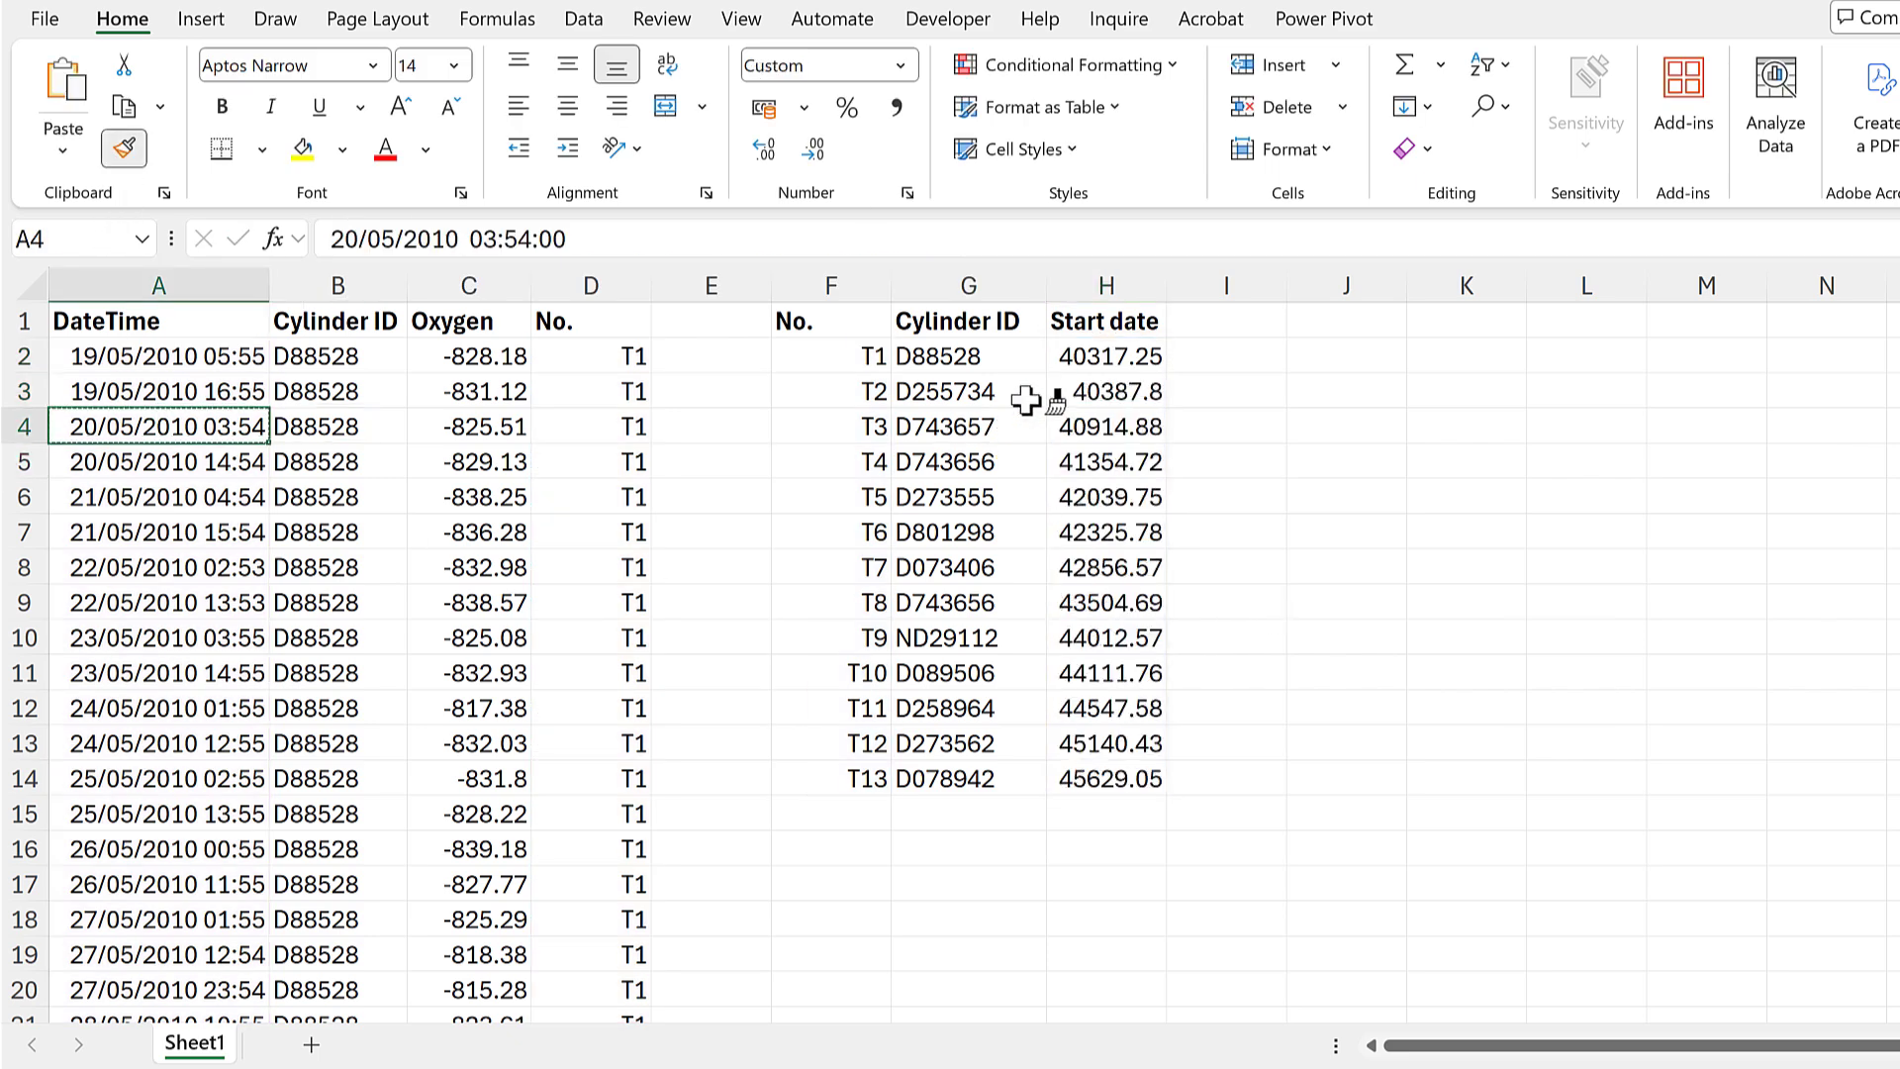
pyautogui.moveTo(1108, 356)
pyautogui.mouseDown()
pyautogui.moveTo(1263, 763)
pyautogui.moveTo(1259, 805)
pyautogui.moveTo(1248, 777)
pyautogui.mouseUp()
pyautogui.click(1210, 387)
pyautogui.doubleClick(1168, 270)
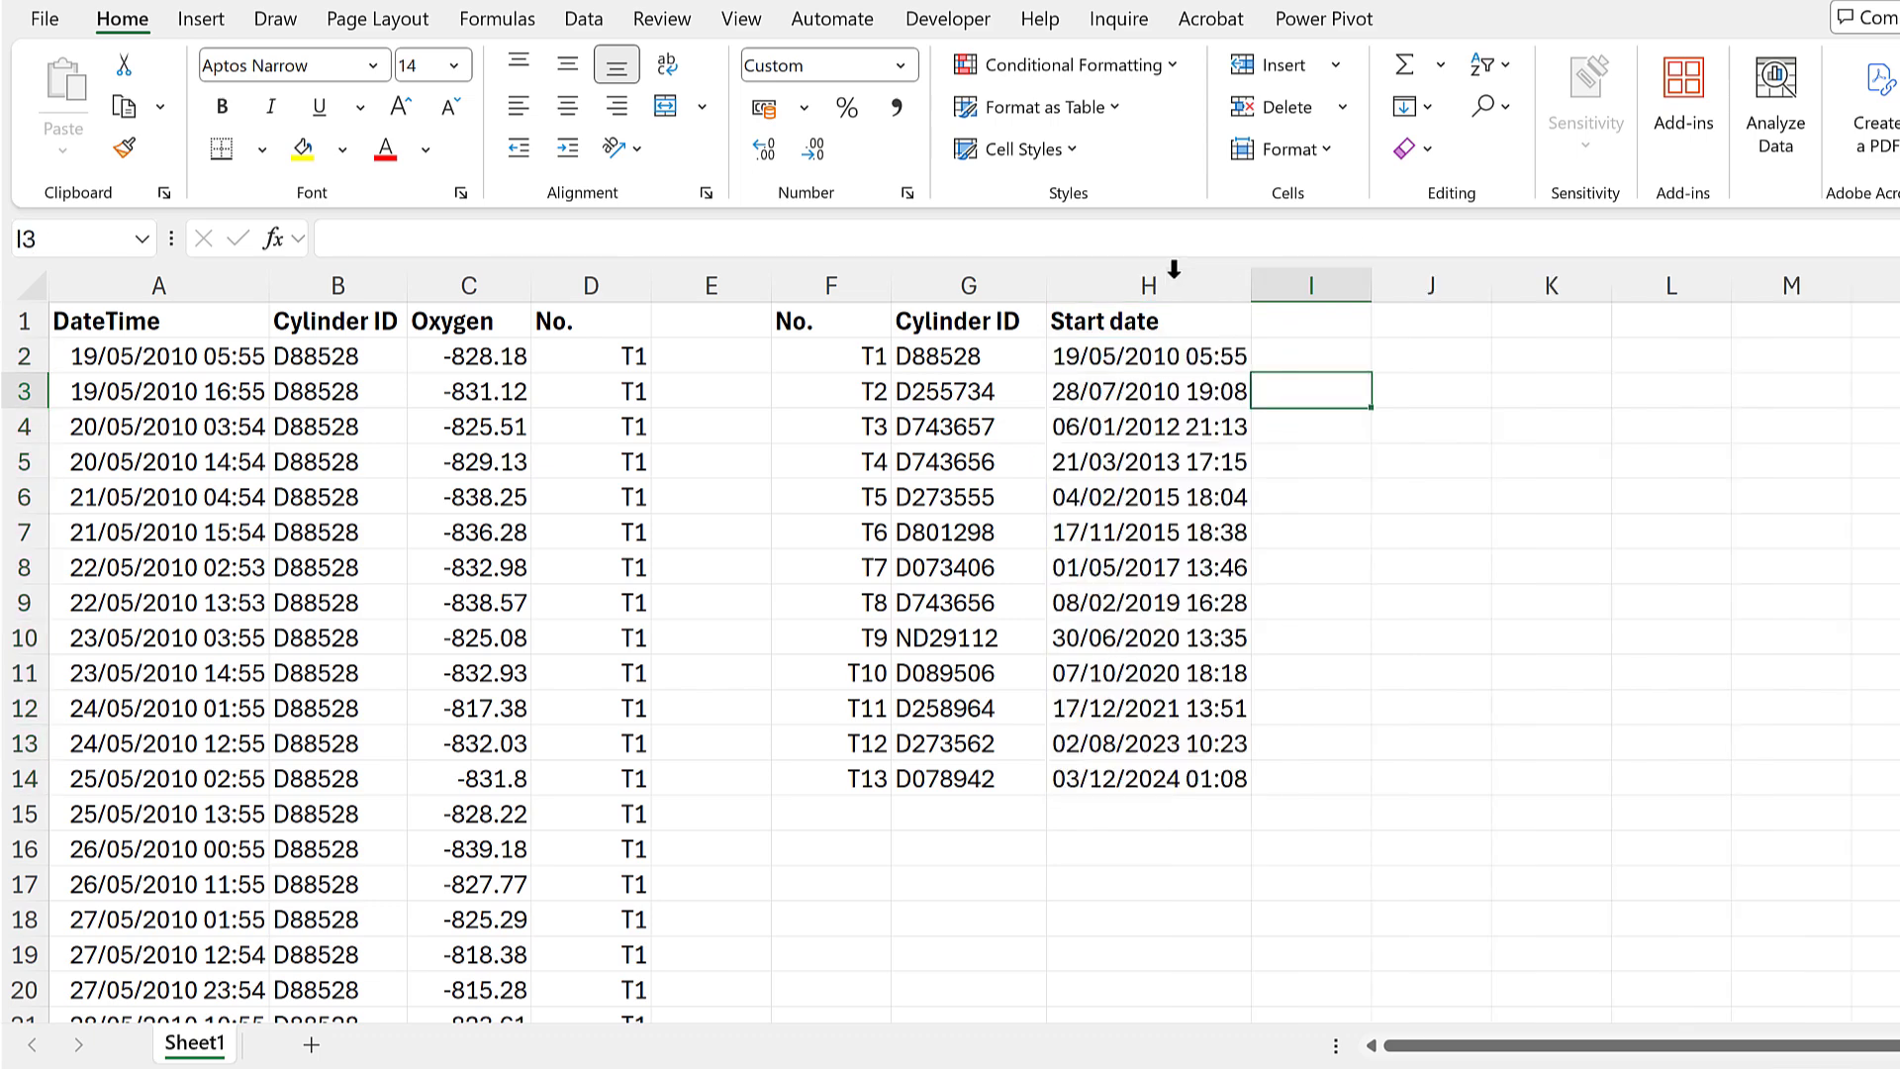
pyautogui.click(1160, 364)
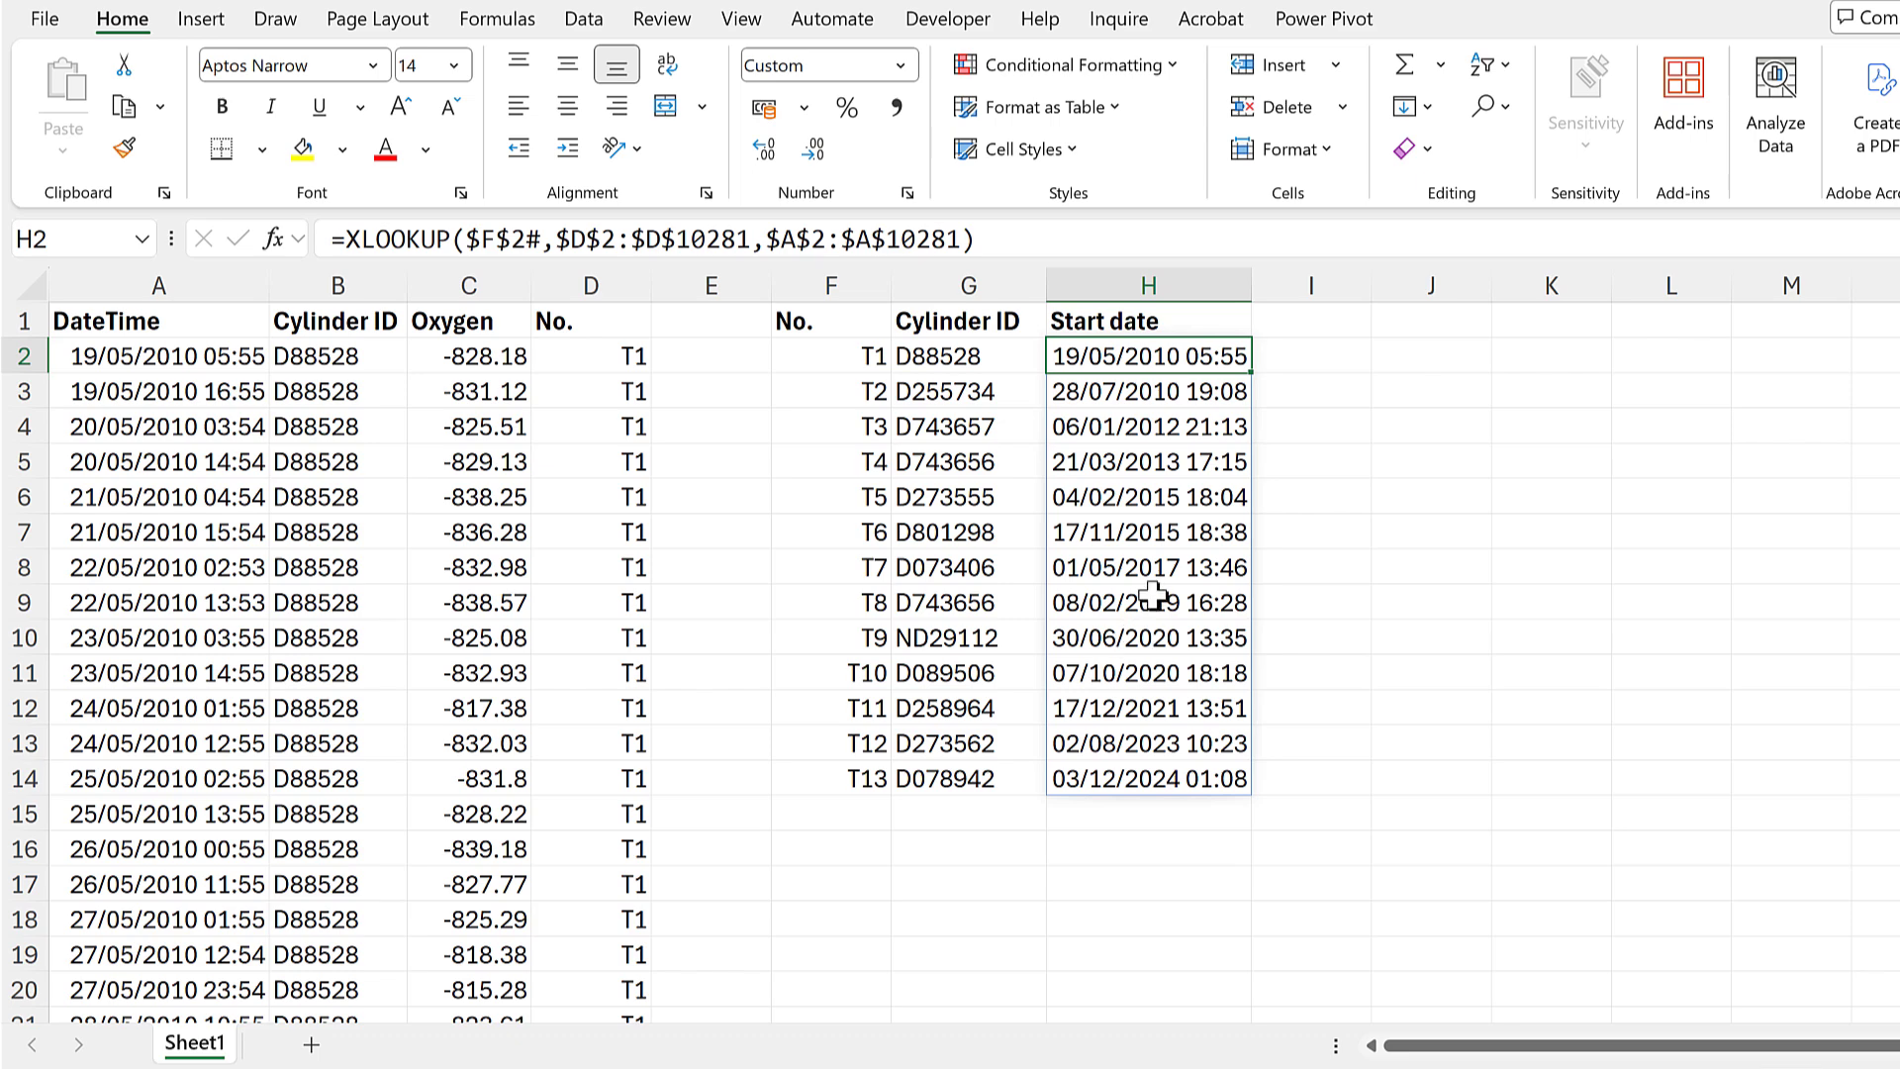
# Enter the heading End date in I1
pyautogui.click(1291, 325)
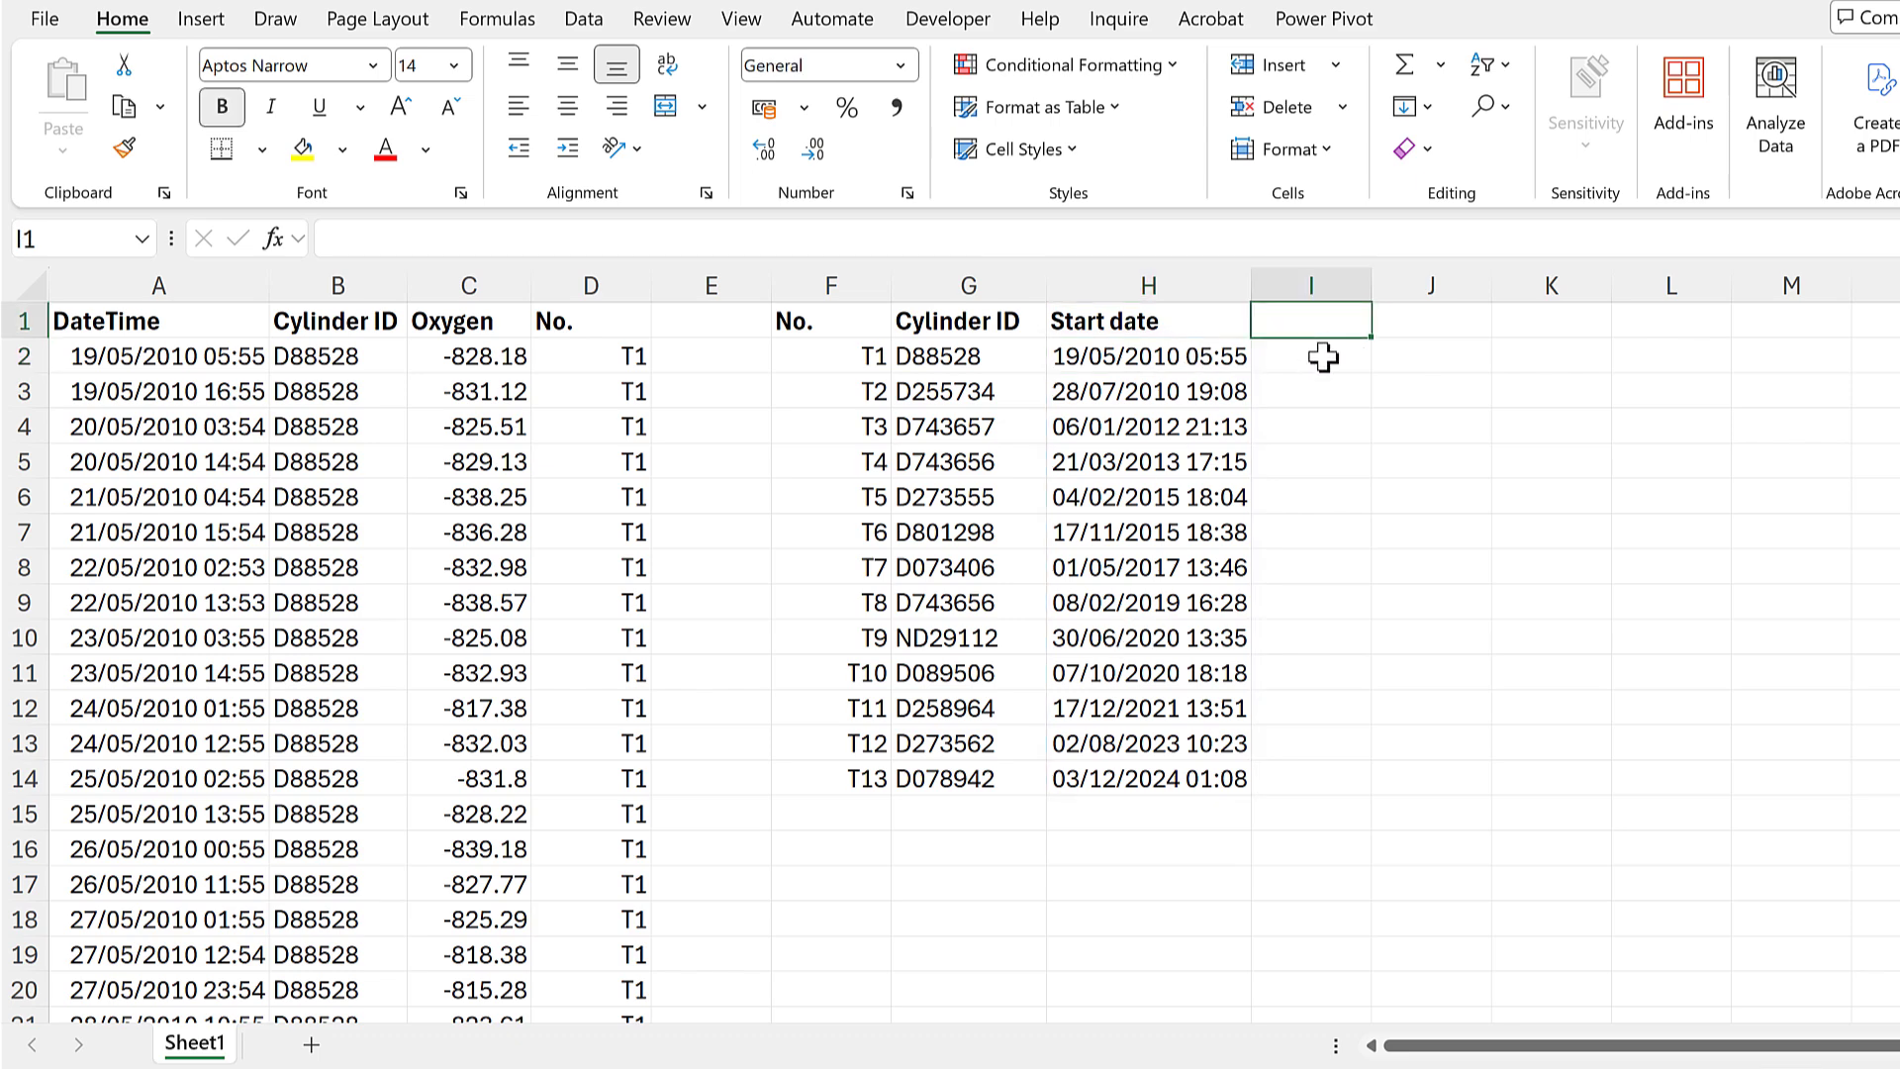
pyautogui.write('E')
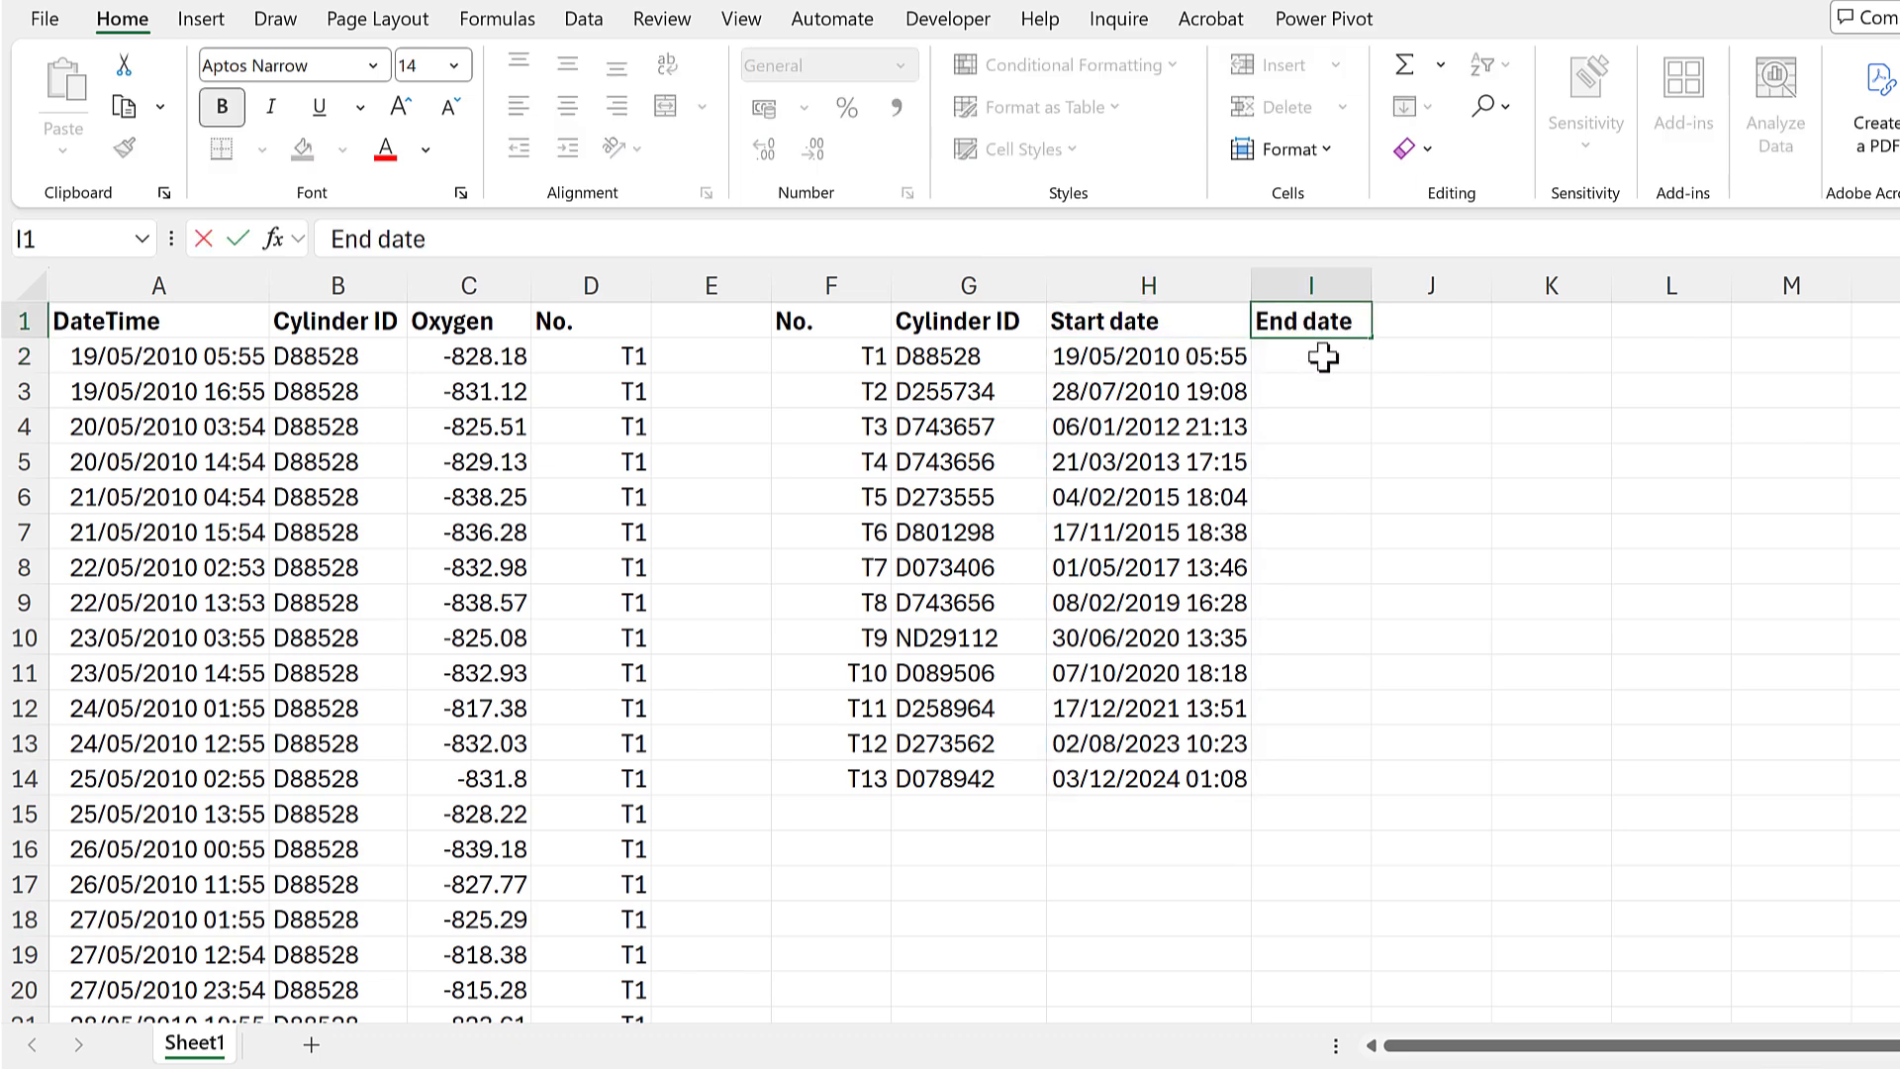
pyautogui.write('nd date')
pyautogui.press('Return')
# Copy the start date formula from H2 into I2 and fit column I to its contents
pyautogui.click(1227, 356)
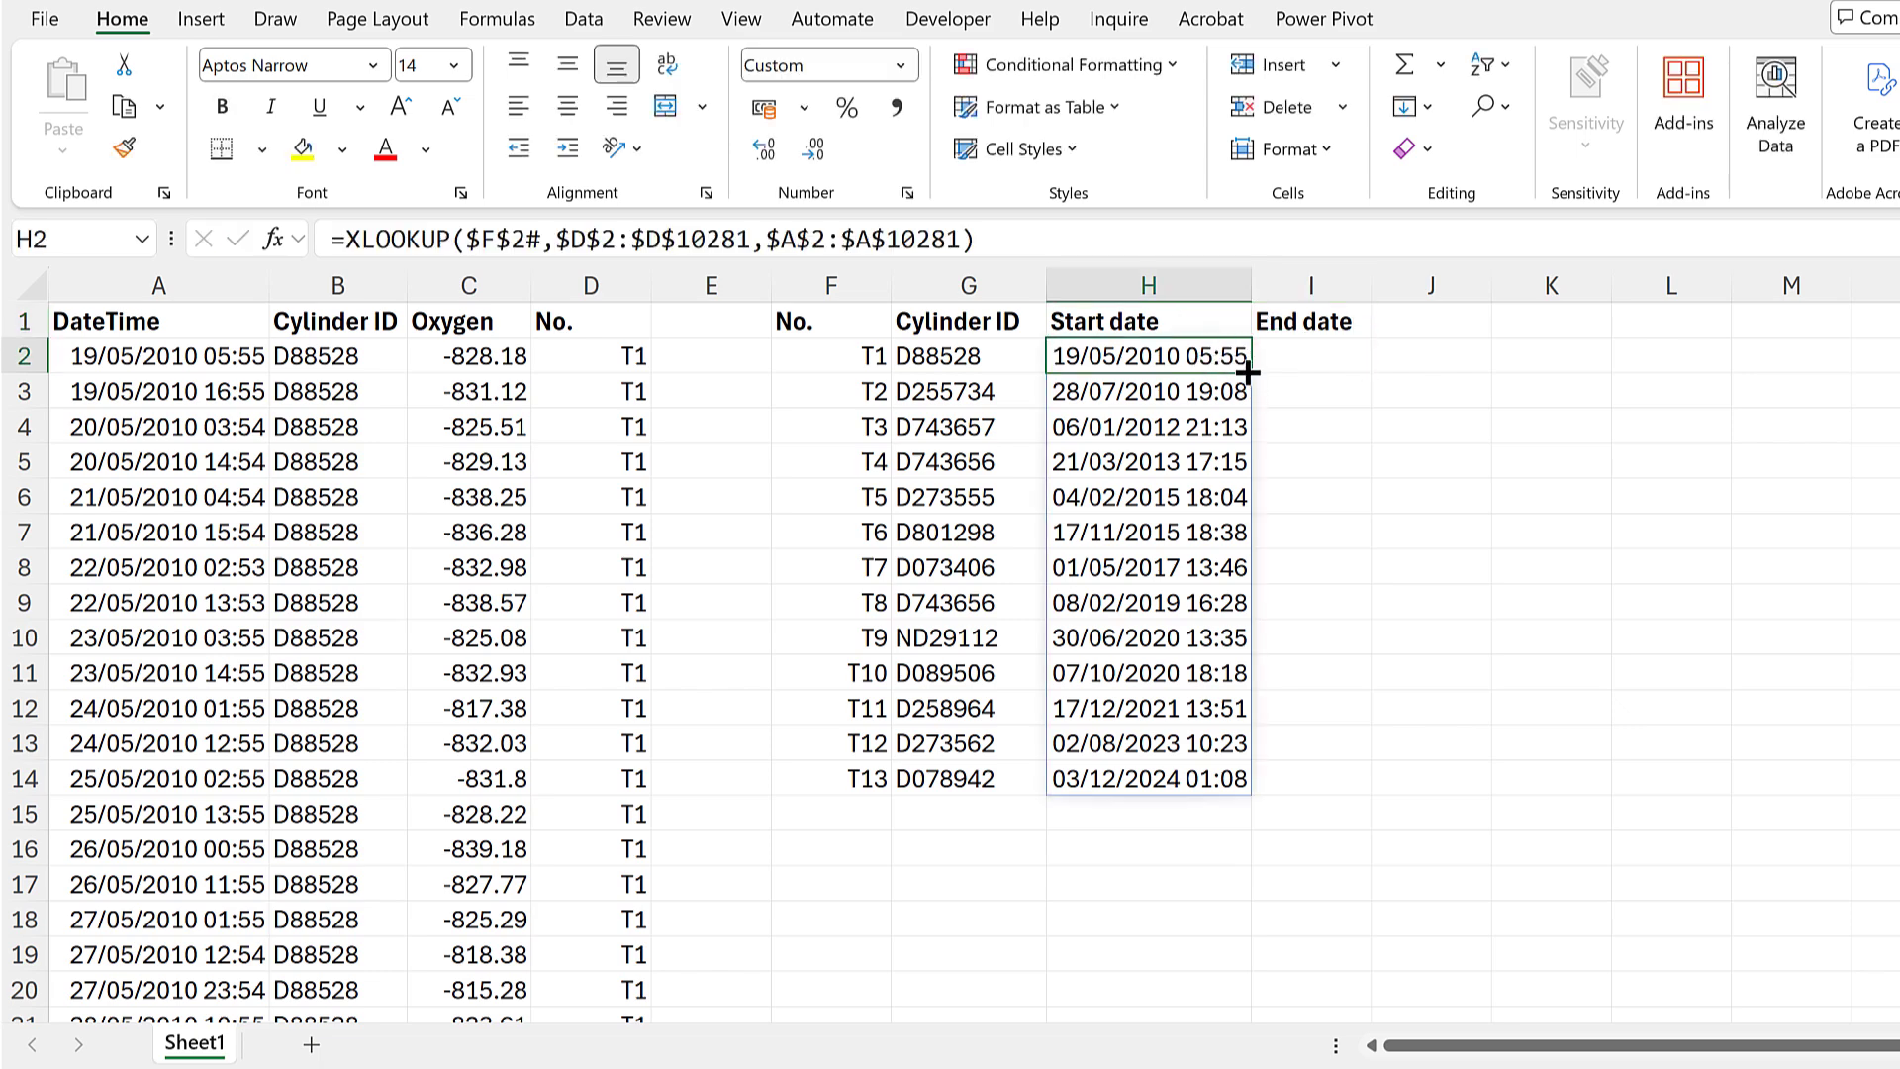
pyautogui.moveTo(1248, 372); pyautogui.dragTo(1346, 379)
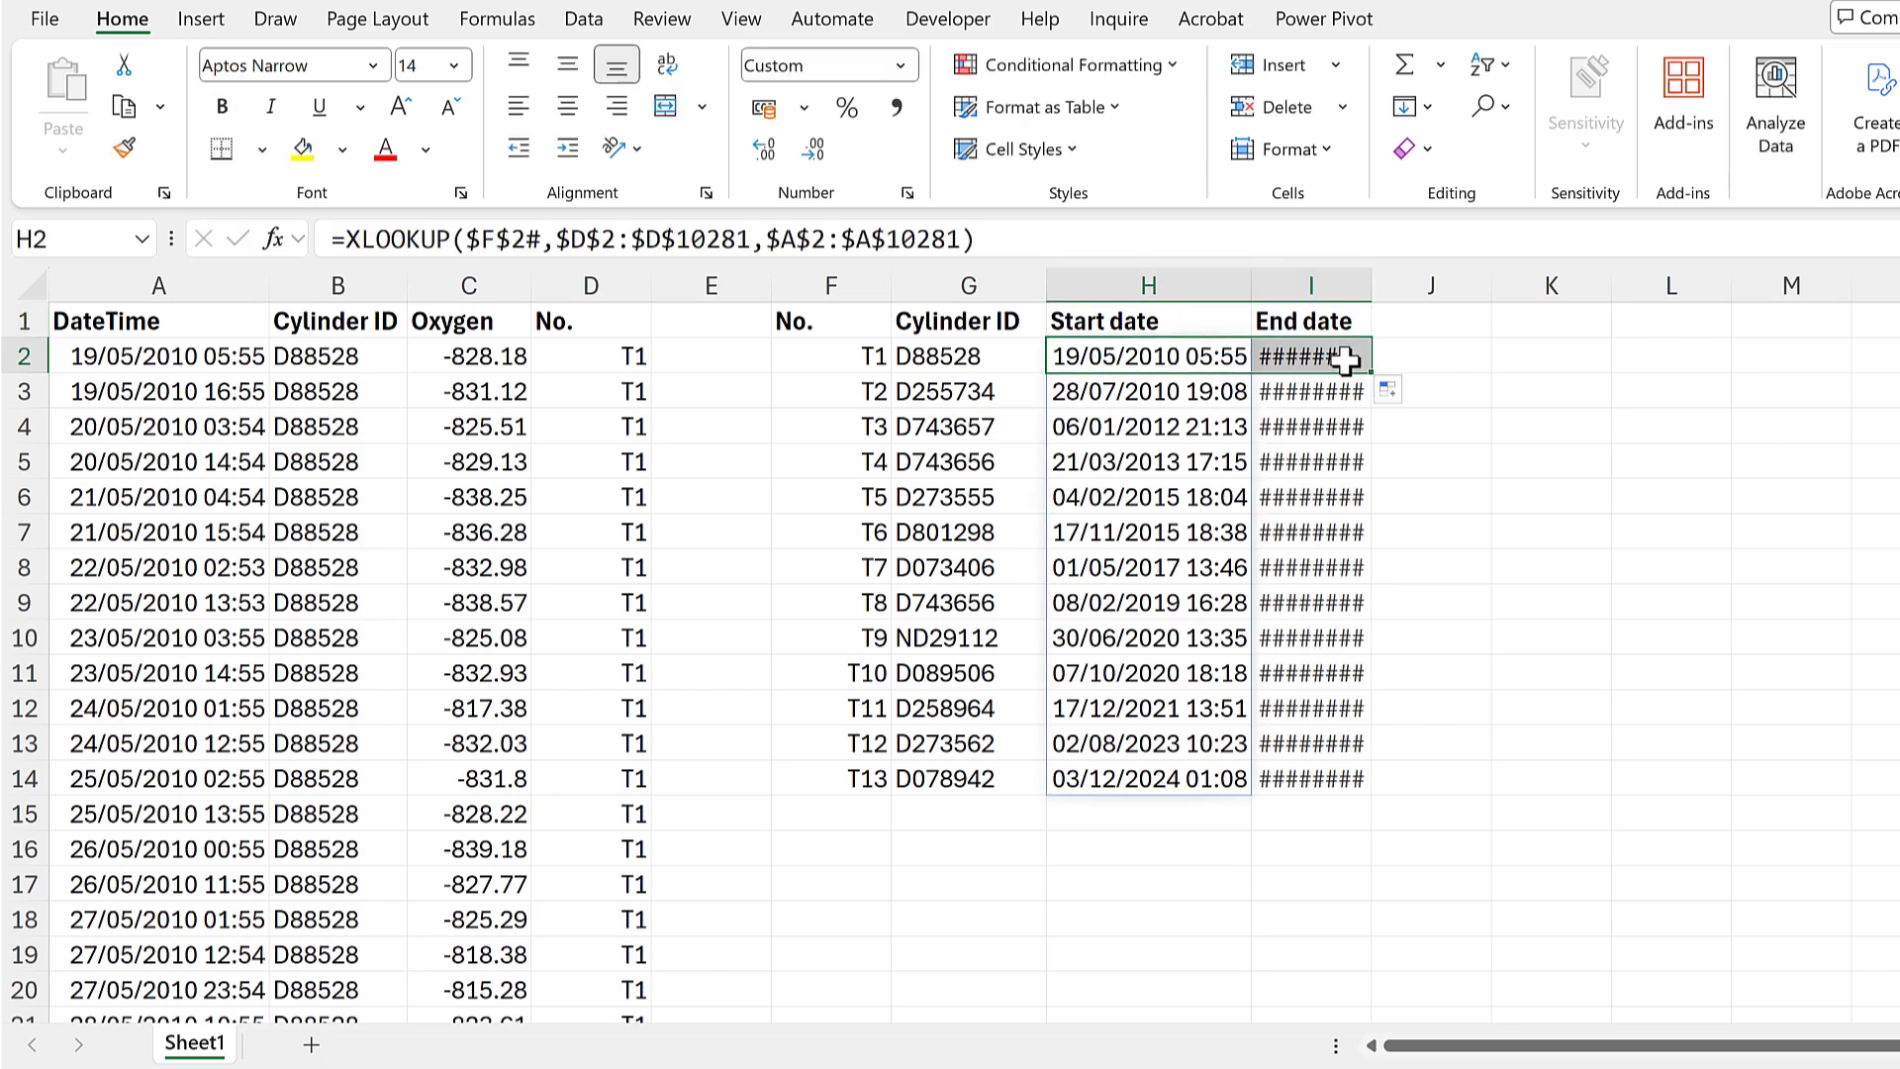
pyautogui.doubleClick(1372, 286)
# Add the search mode -1 (last-to-first) to the End date XLOOKUP formula in I2, leaving if_not_found and match_mode empty
pyautogui.click(964, 229)
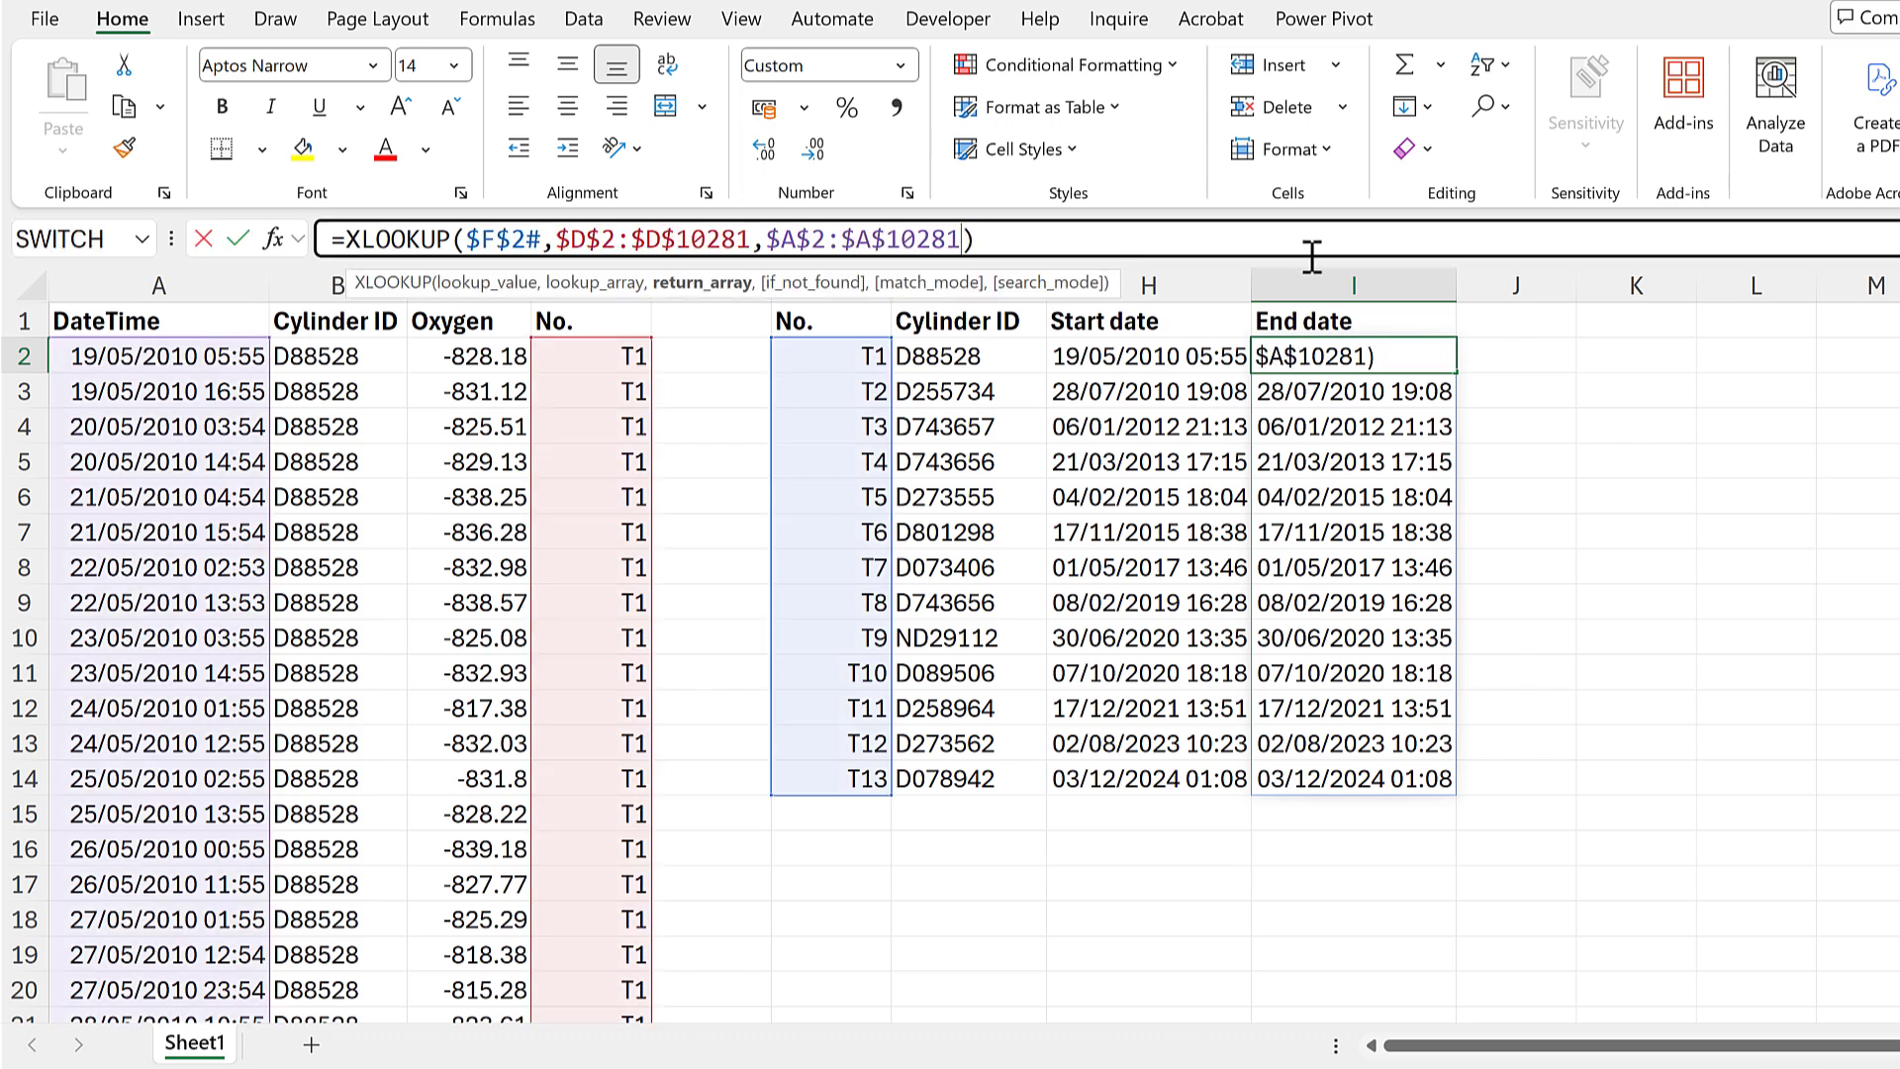
pyautogui.write(',,,')
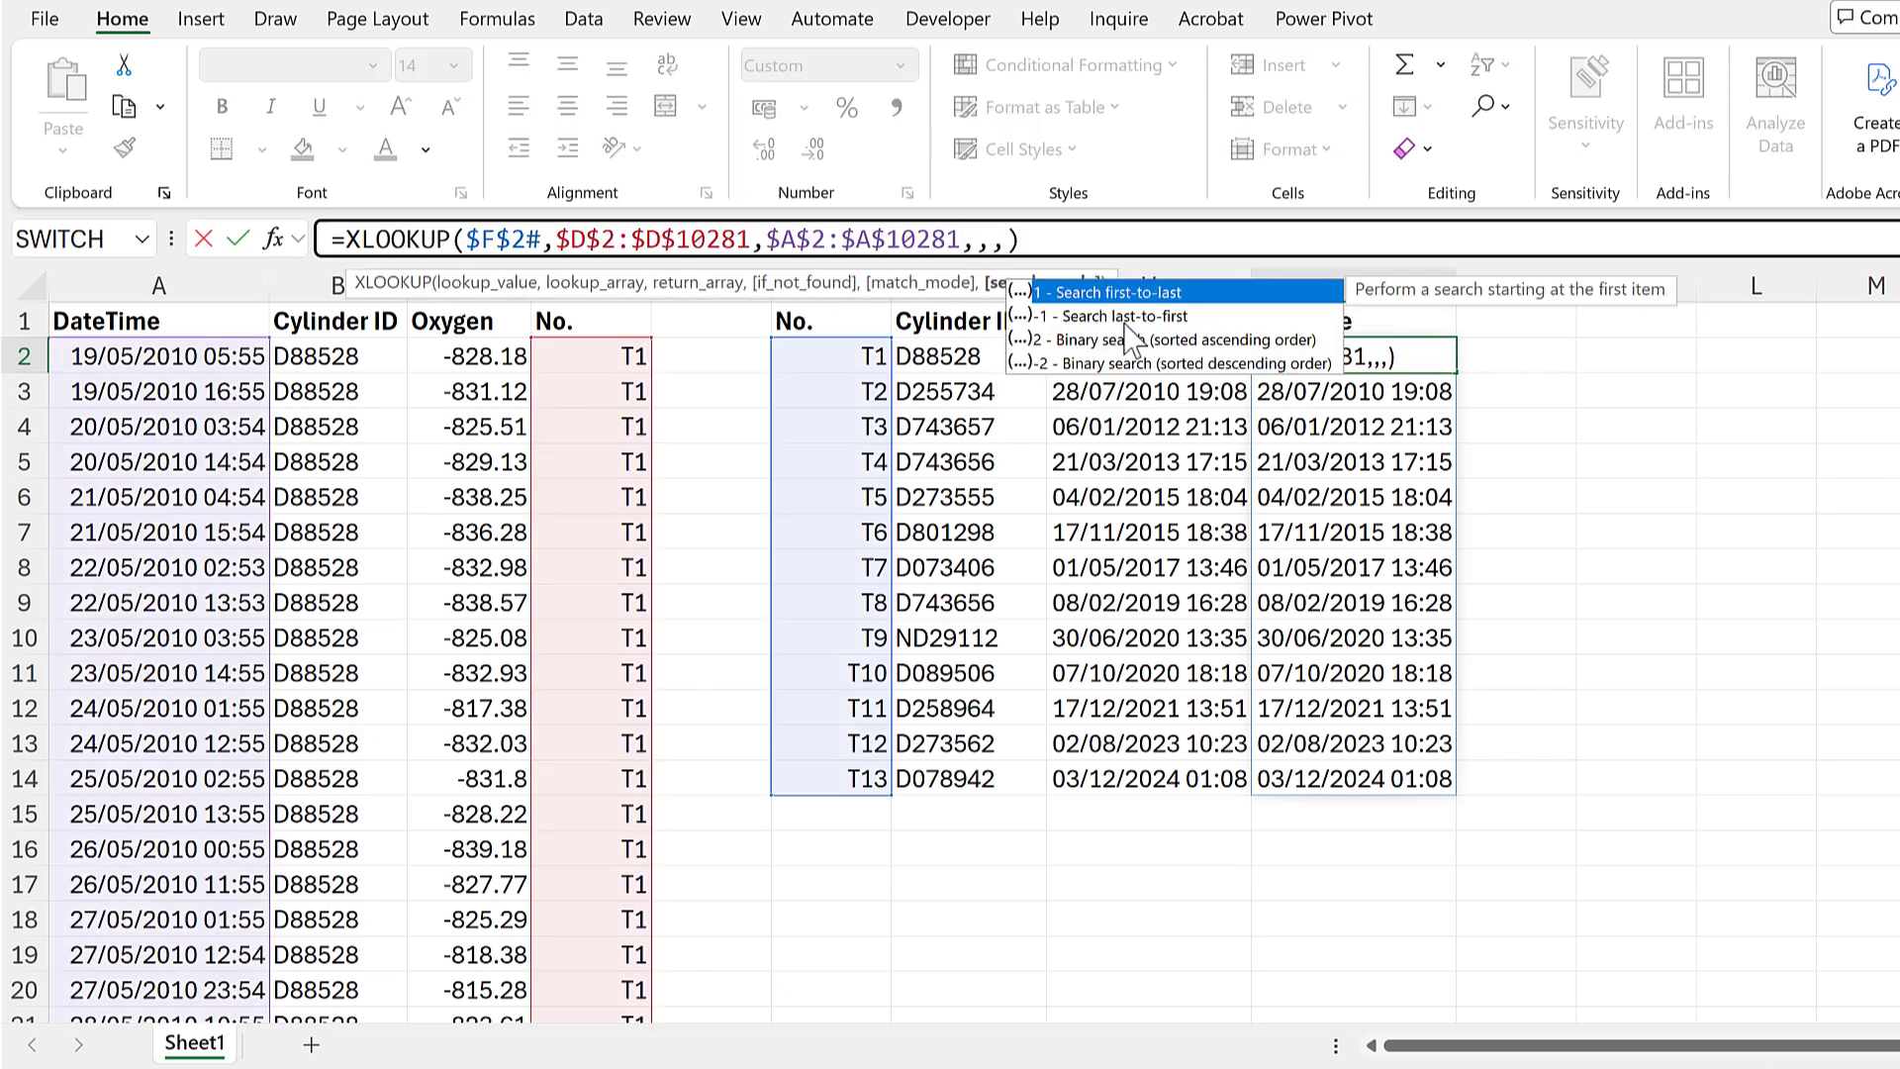
pyautogui.press('Down')
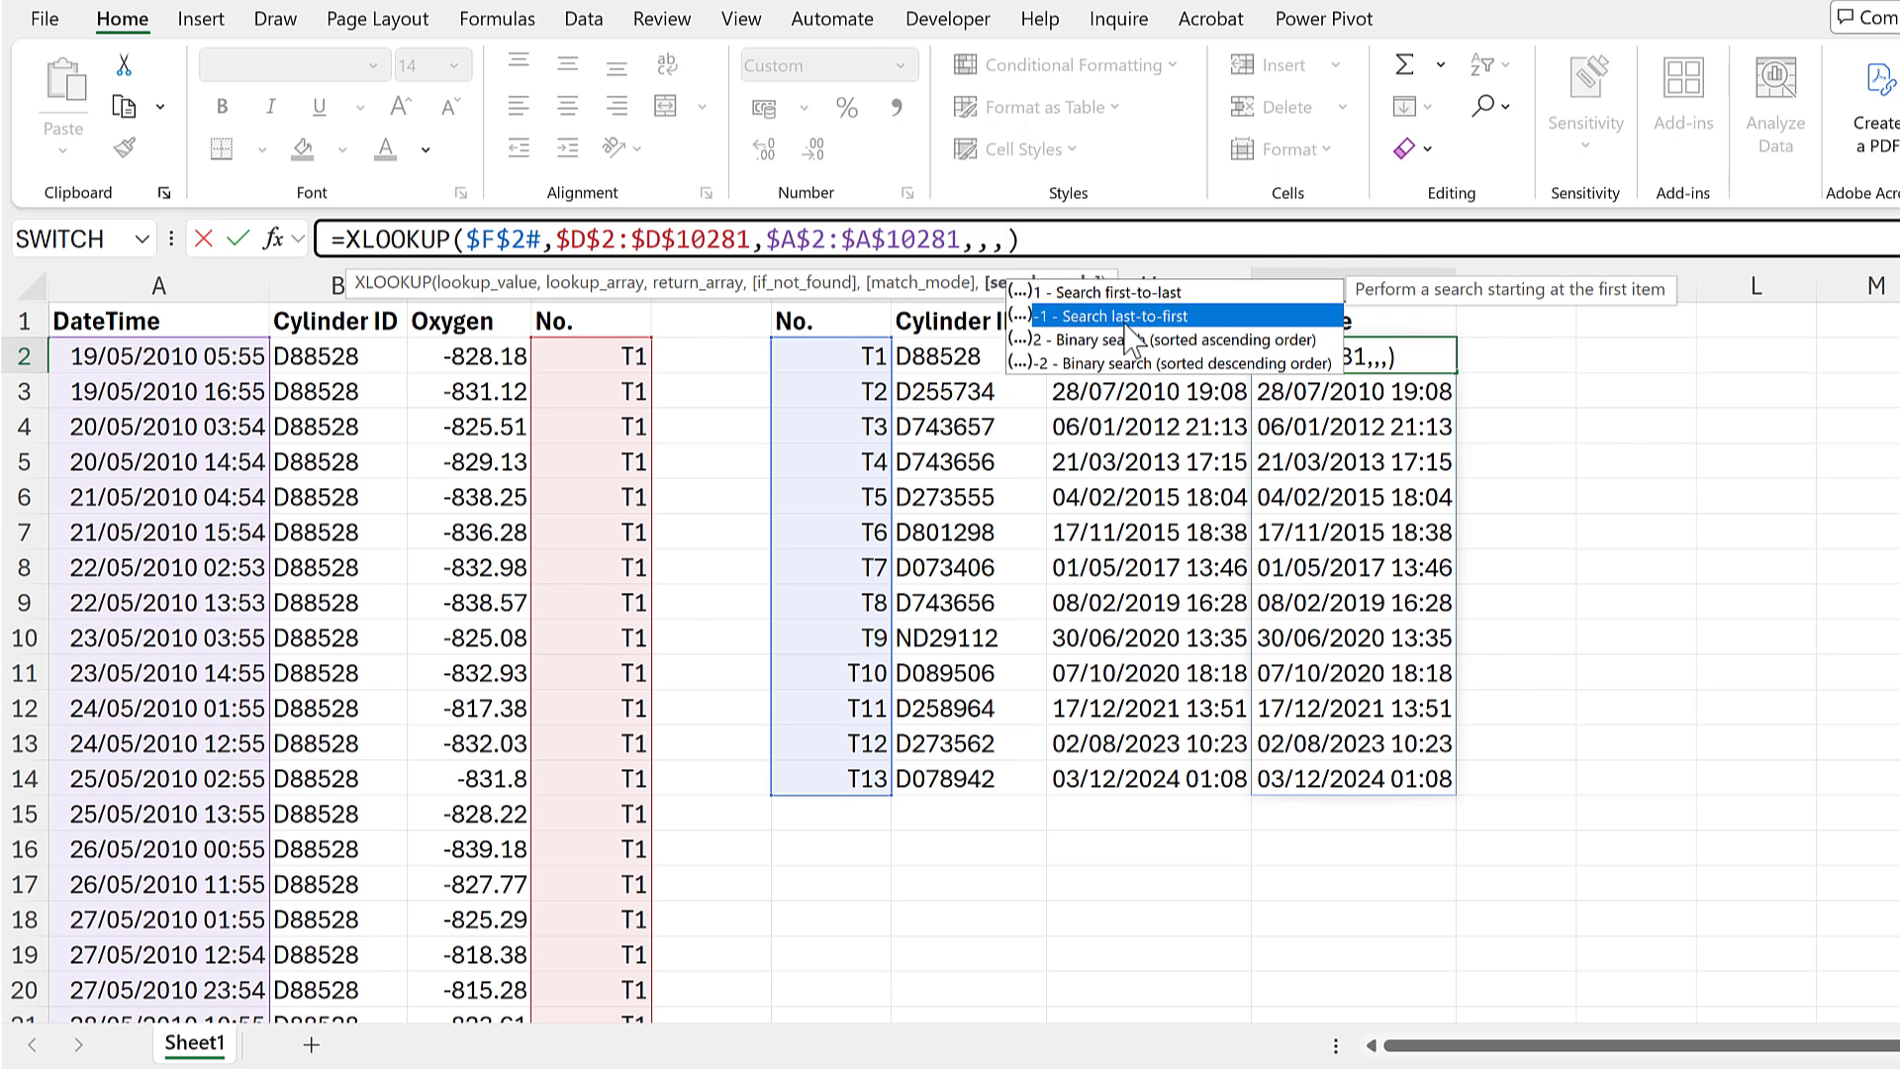
pyautogui.doubleClick(1098, 316)
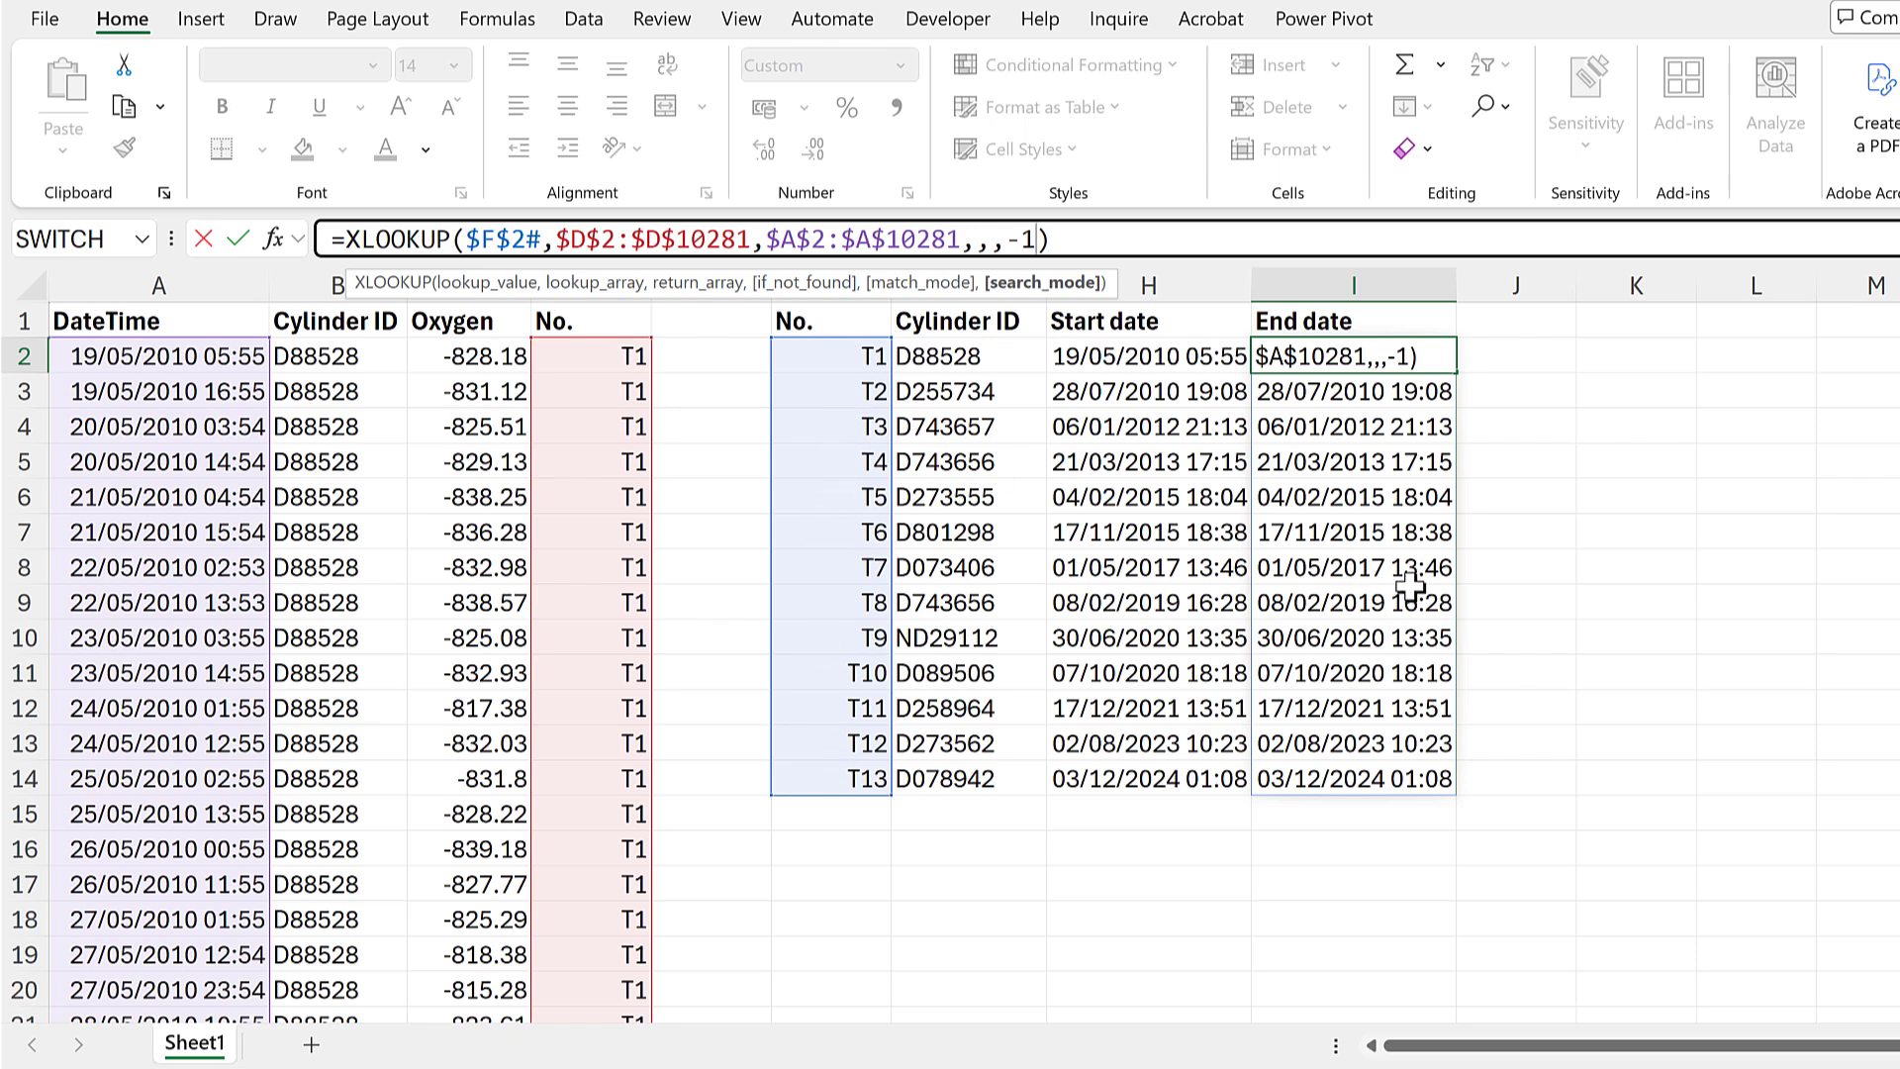
pyautogui.press('Return')
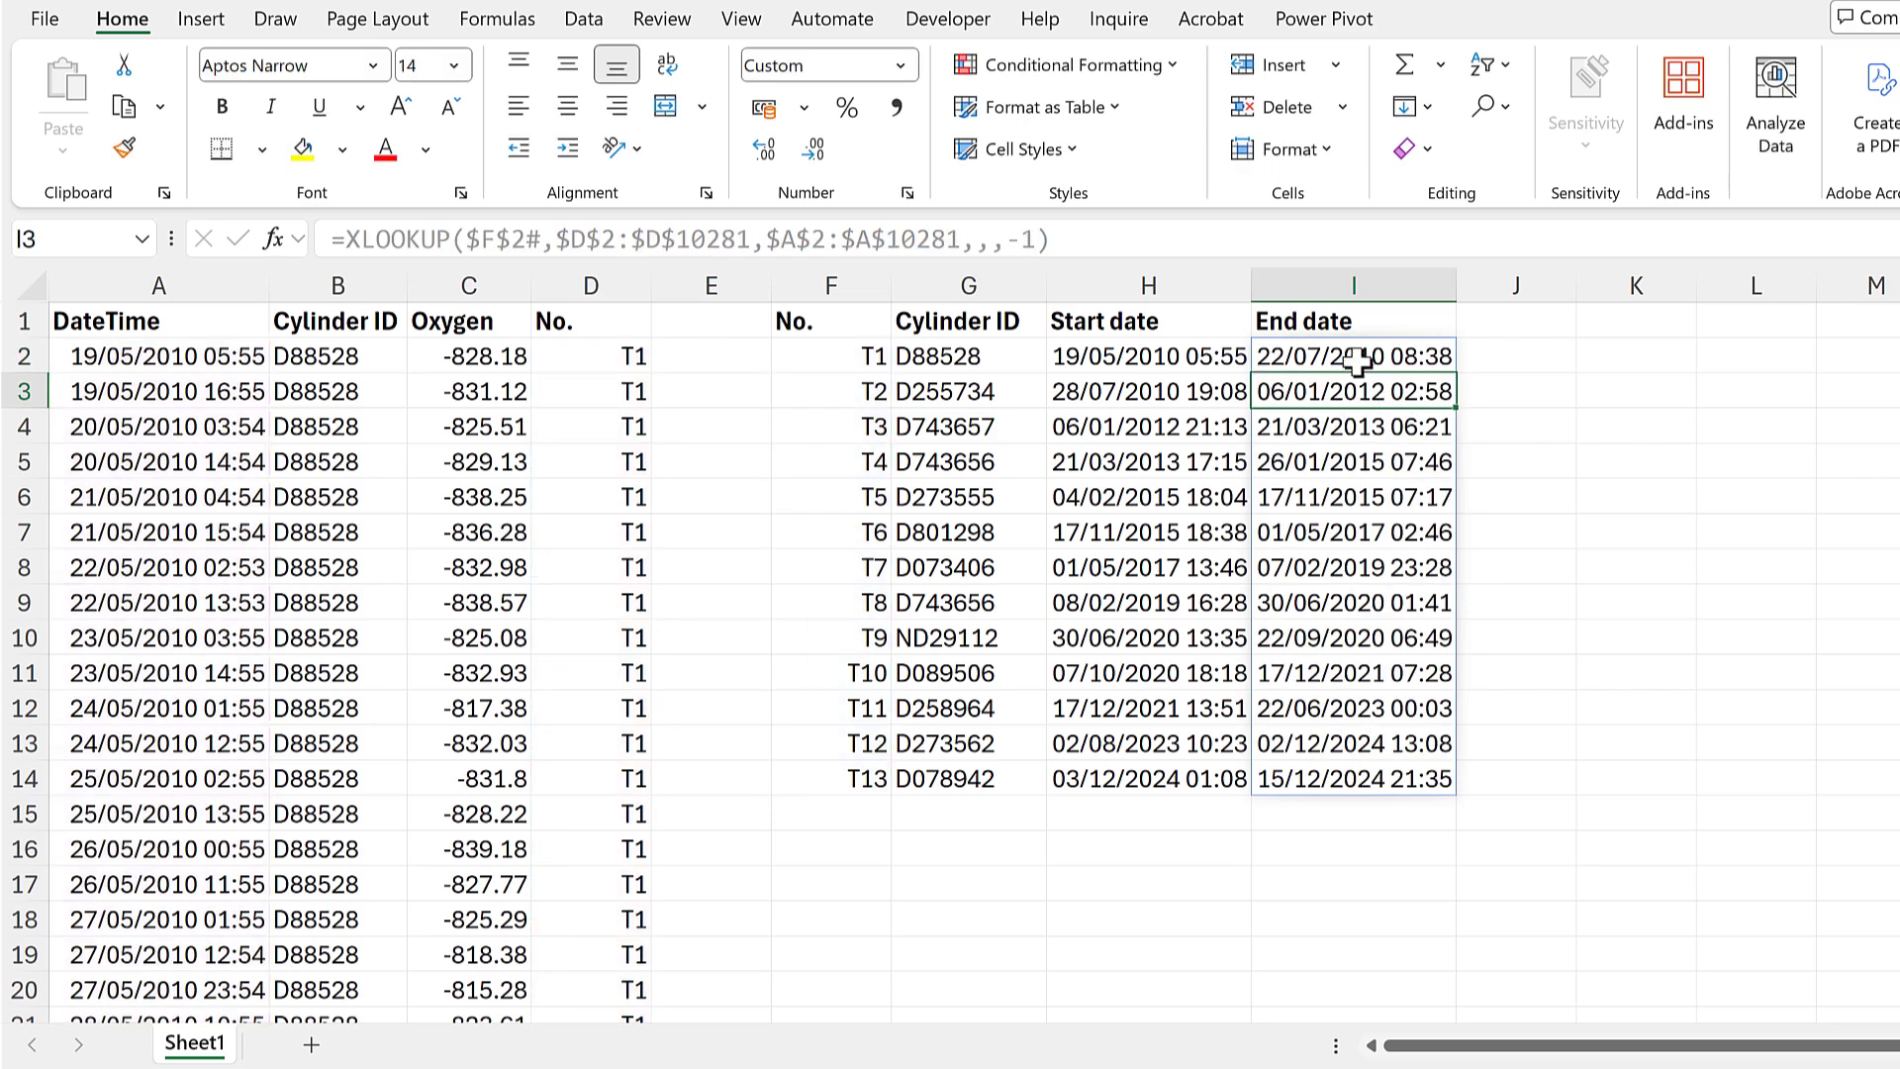
# Add the search mode 1 (first-to-last) to the Start date XLOOKUP formula in H2, leaving if_not_found and match_mode empty
pyautogui.click(1215, 357)
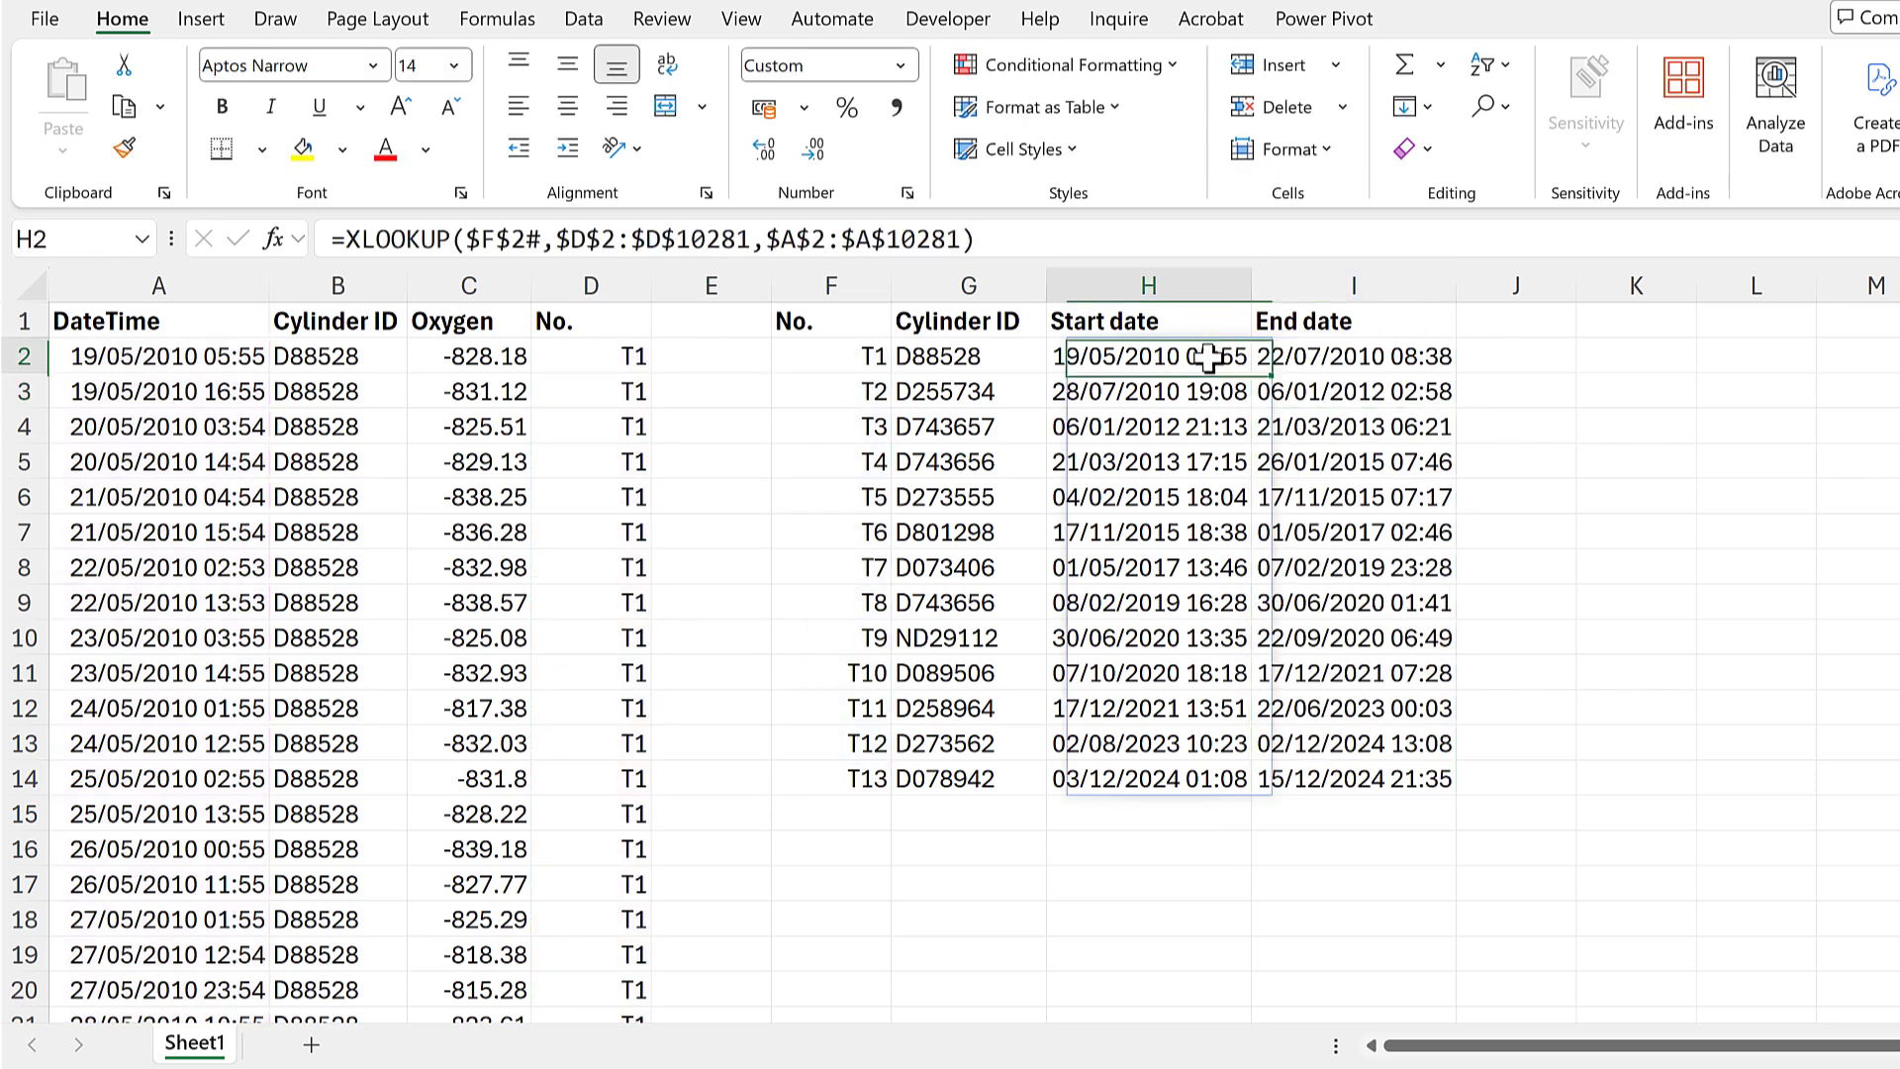
pyautogui.click(958, 240)
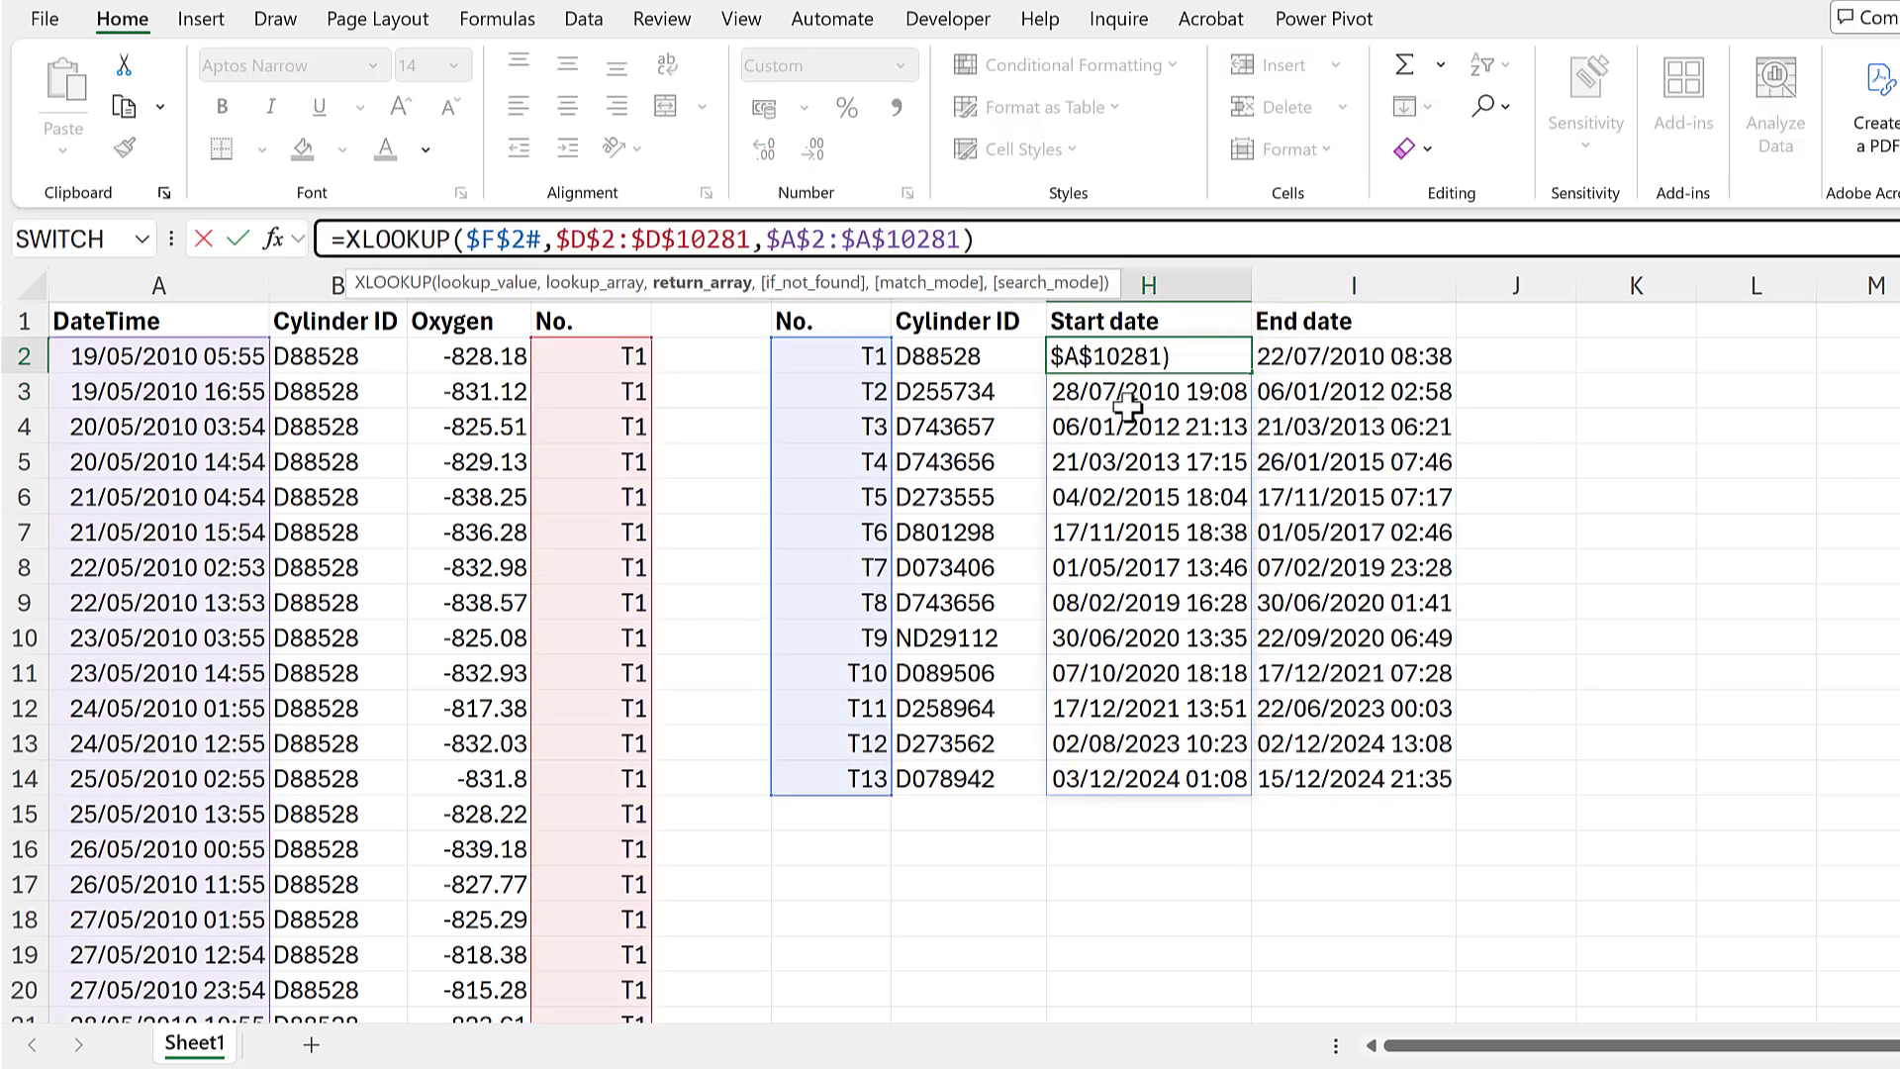
pyautogui.write(',,,')
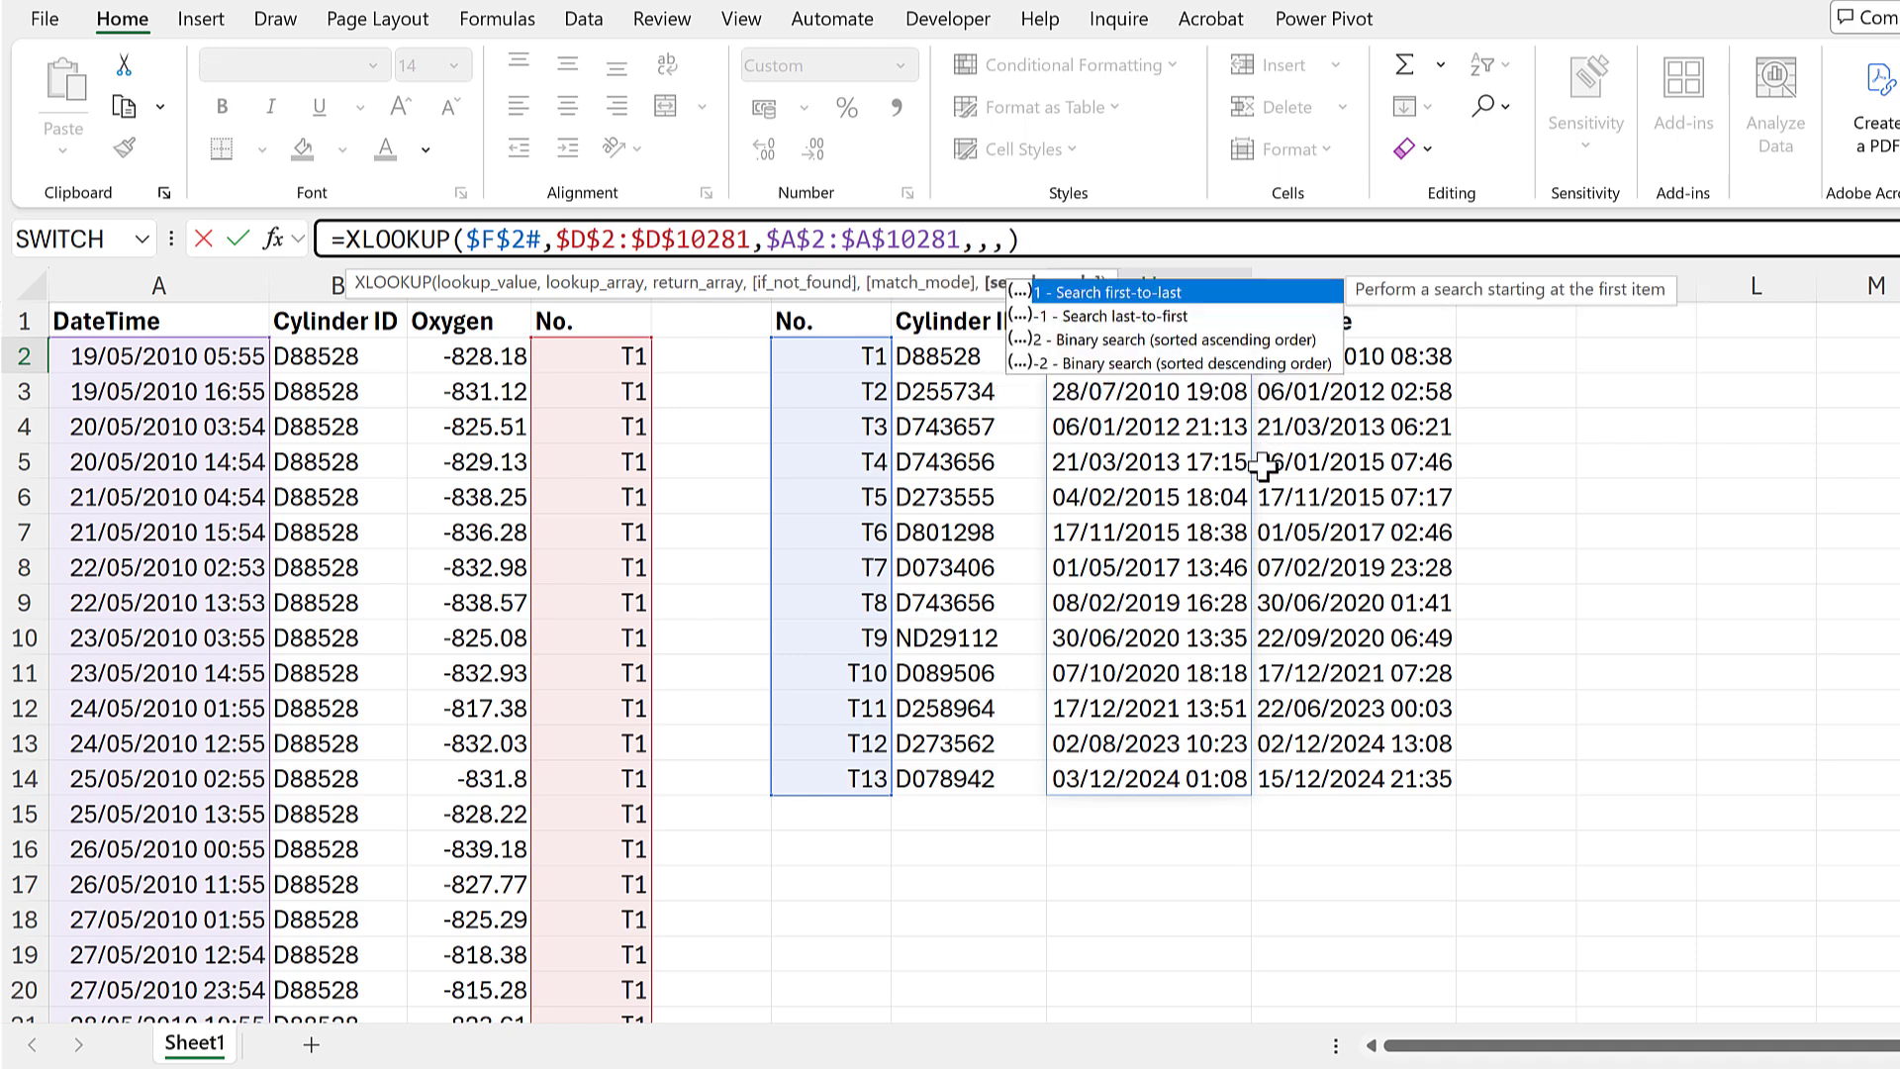
pyautogui.doubleClick(1227, 294)
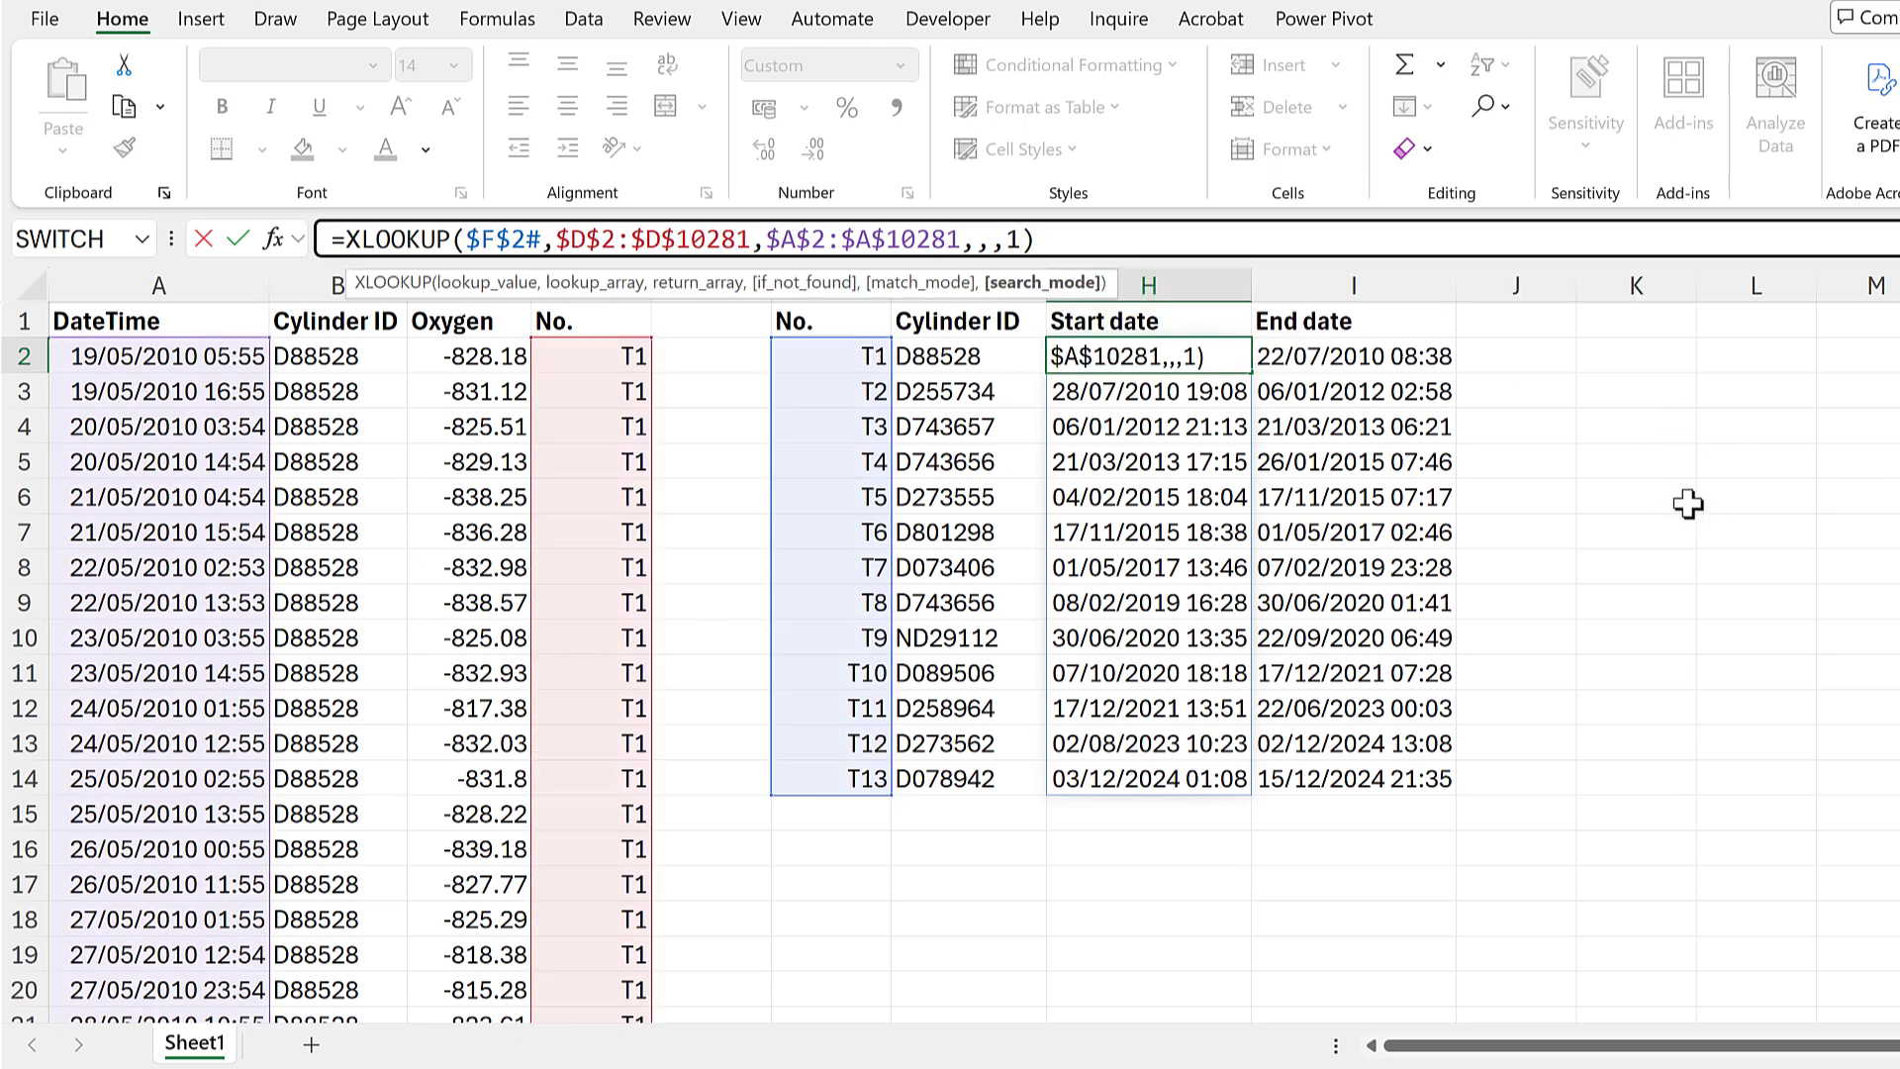
pyautogui.press('Return')
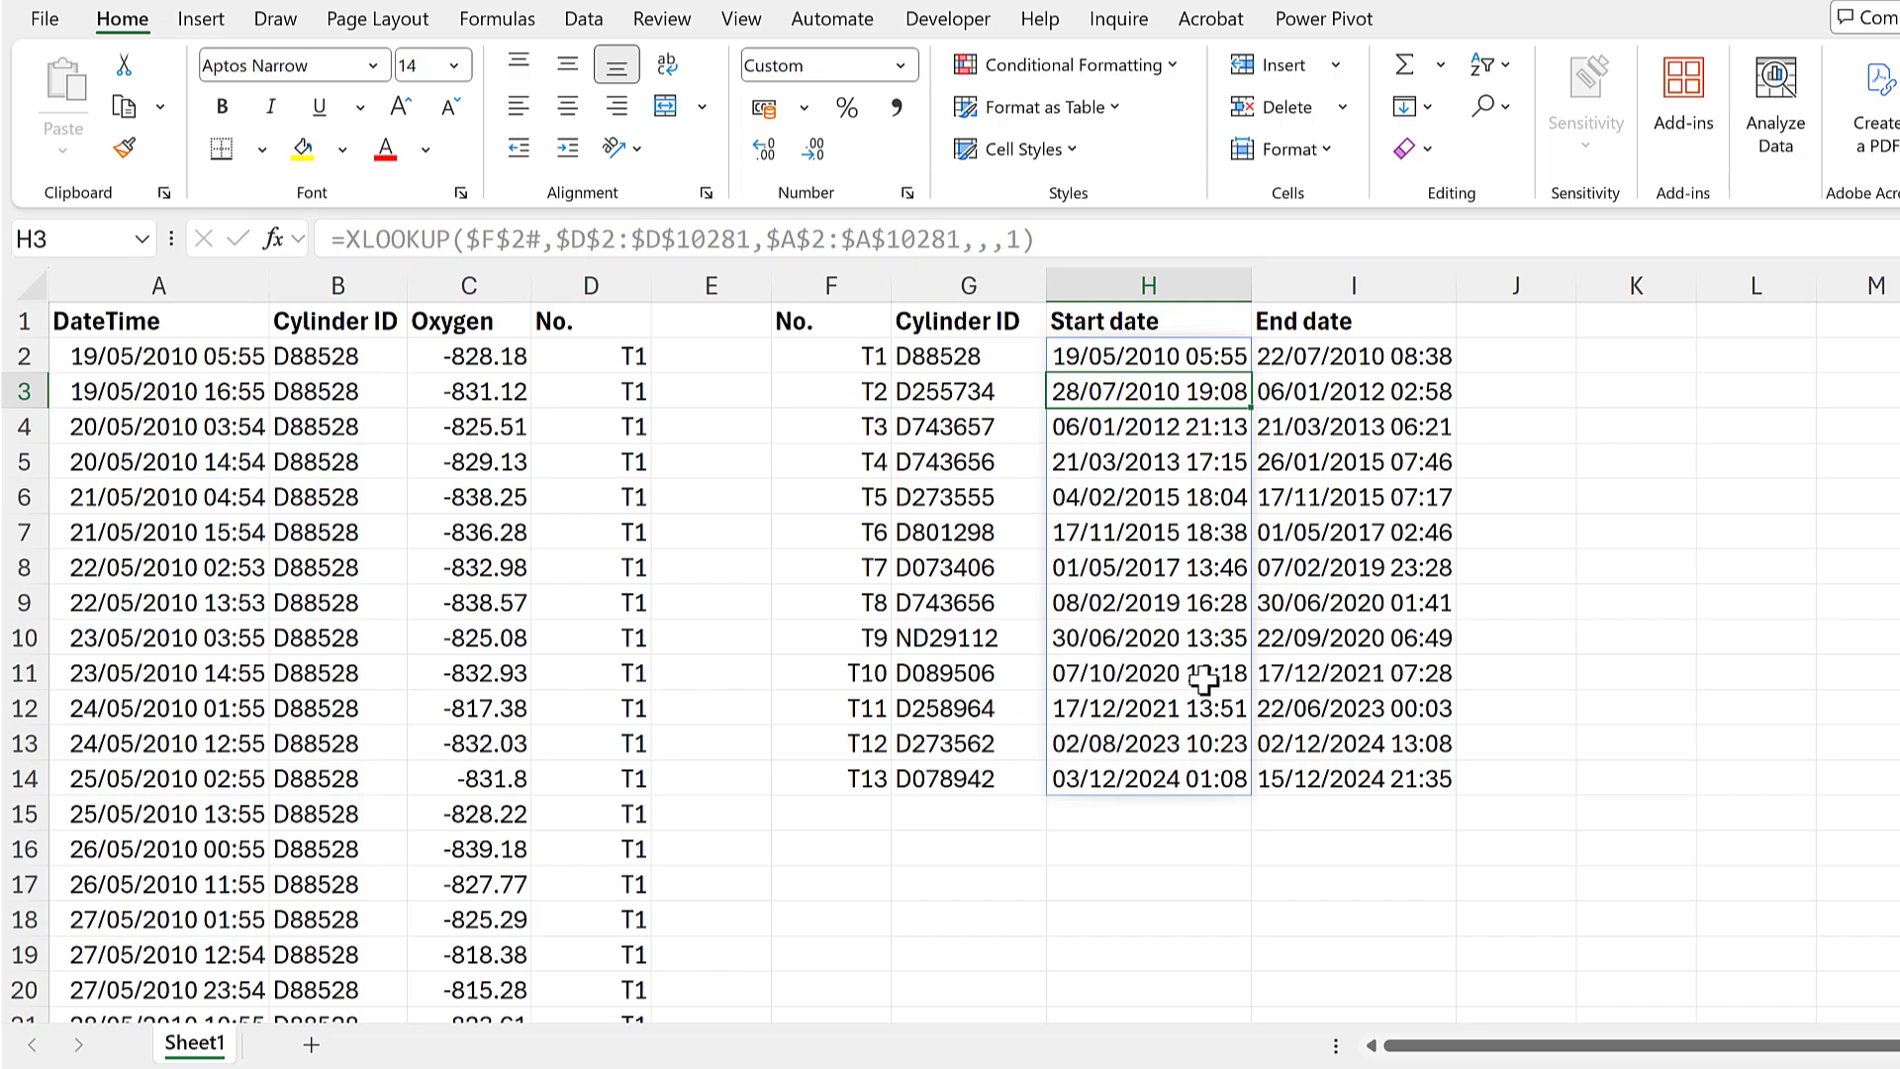
# Enter the heading Period in J1
pyautogui.click(1466, 318)
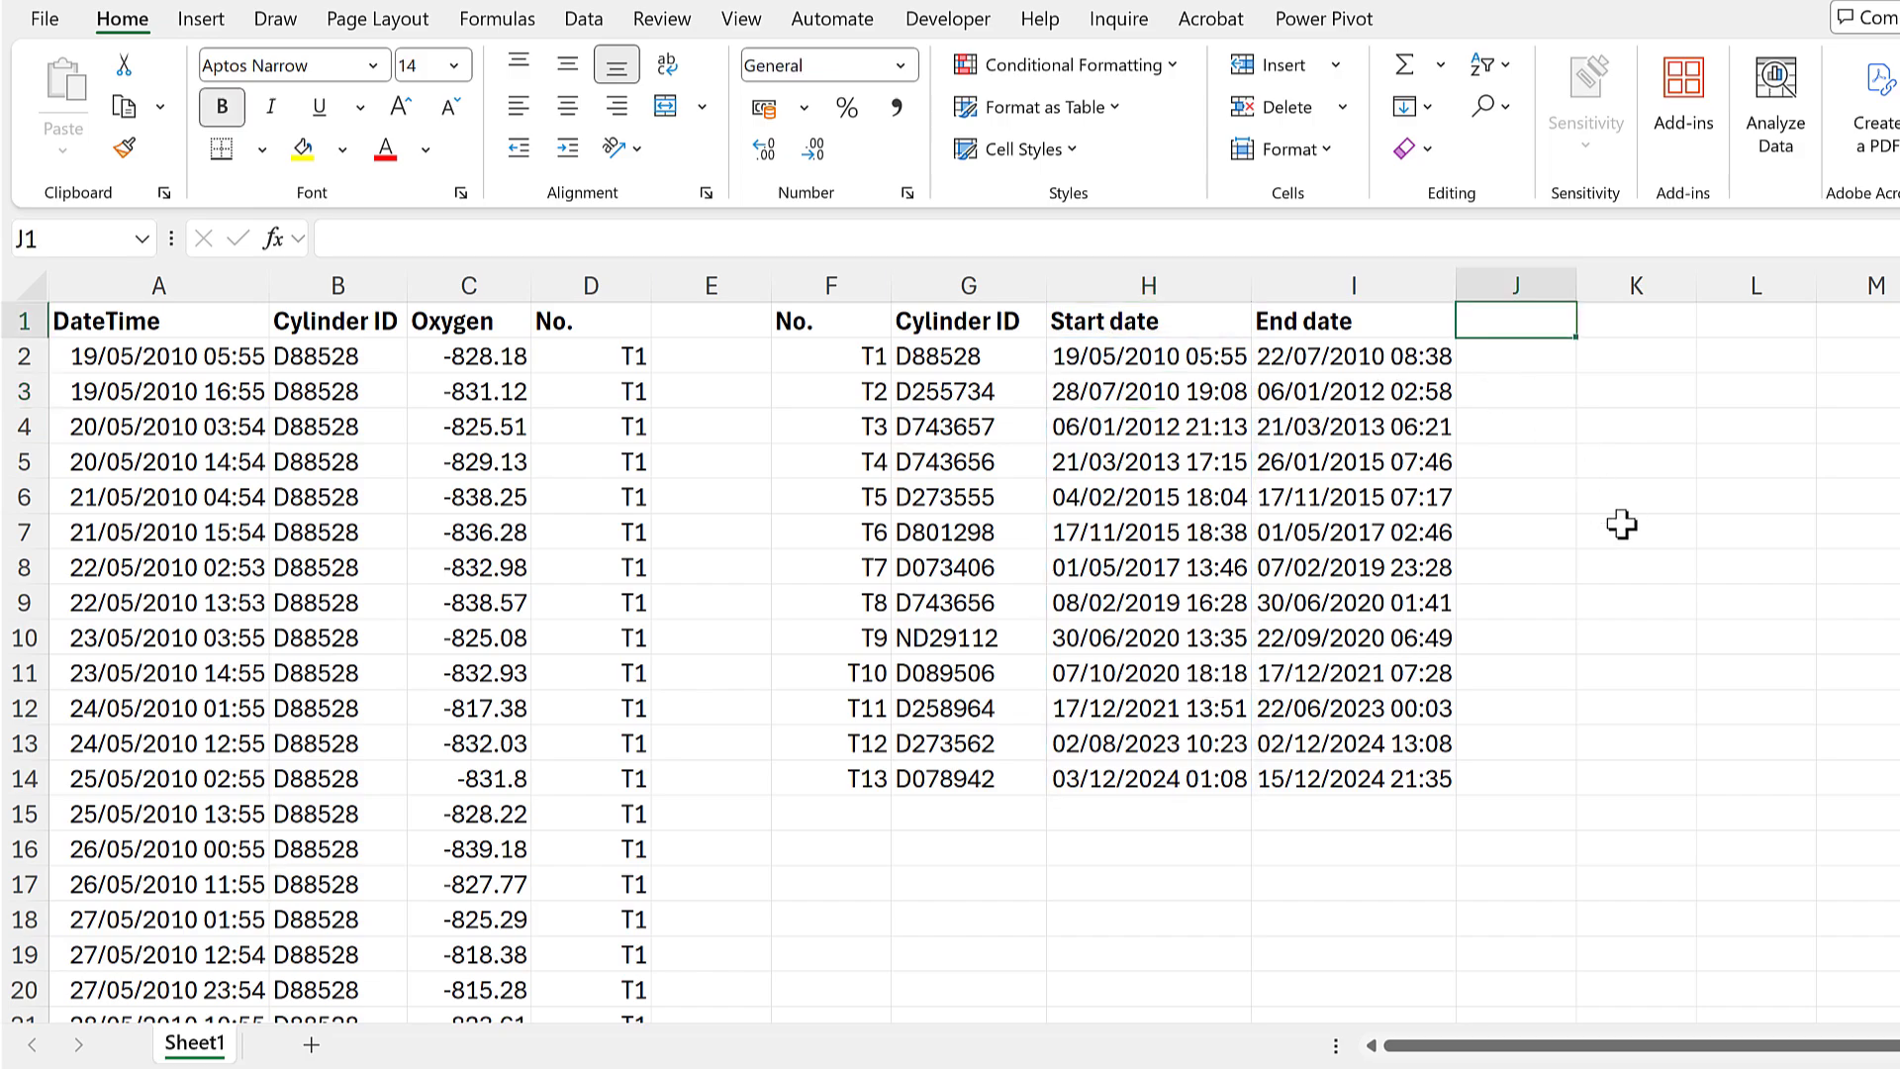
pyautogui.write('Period')
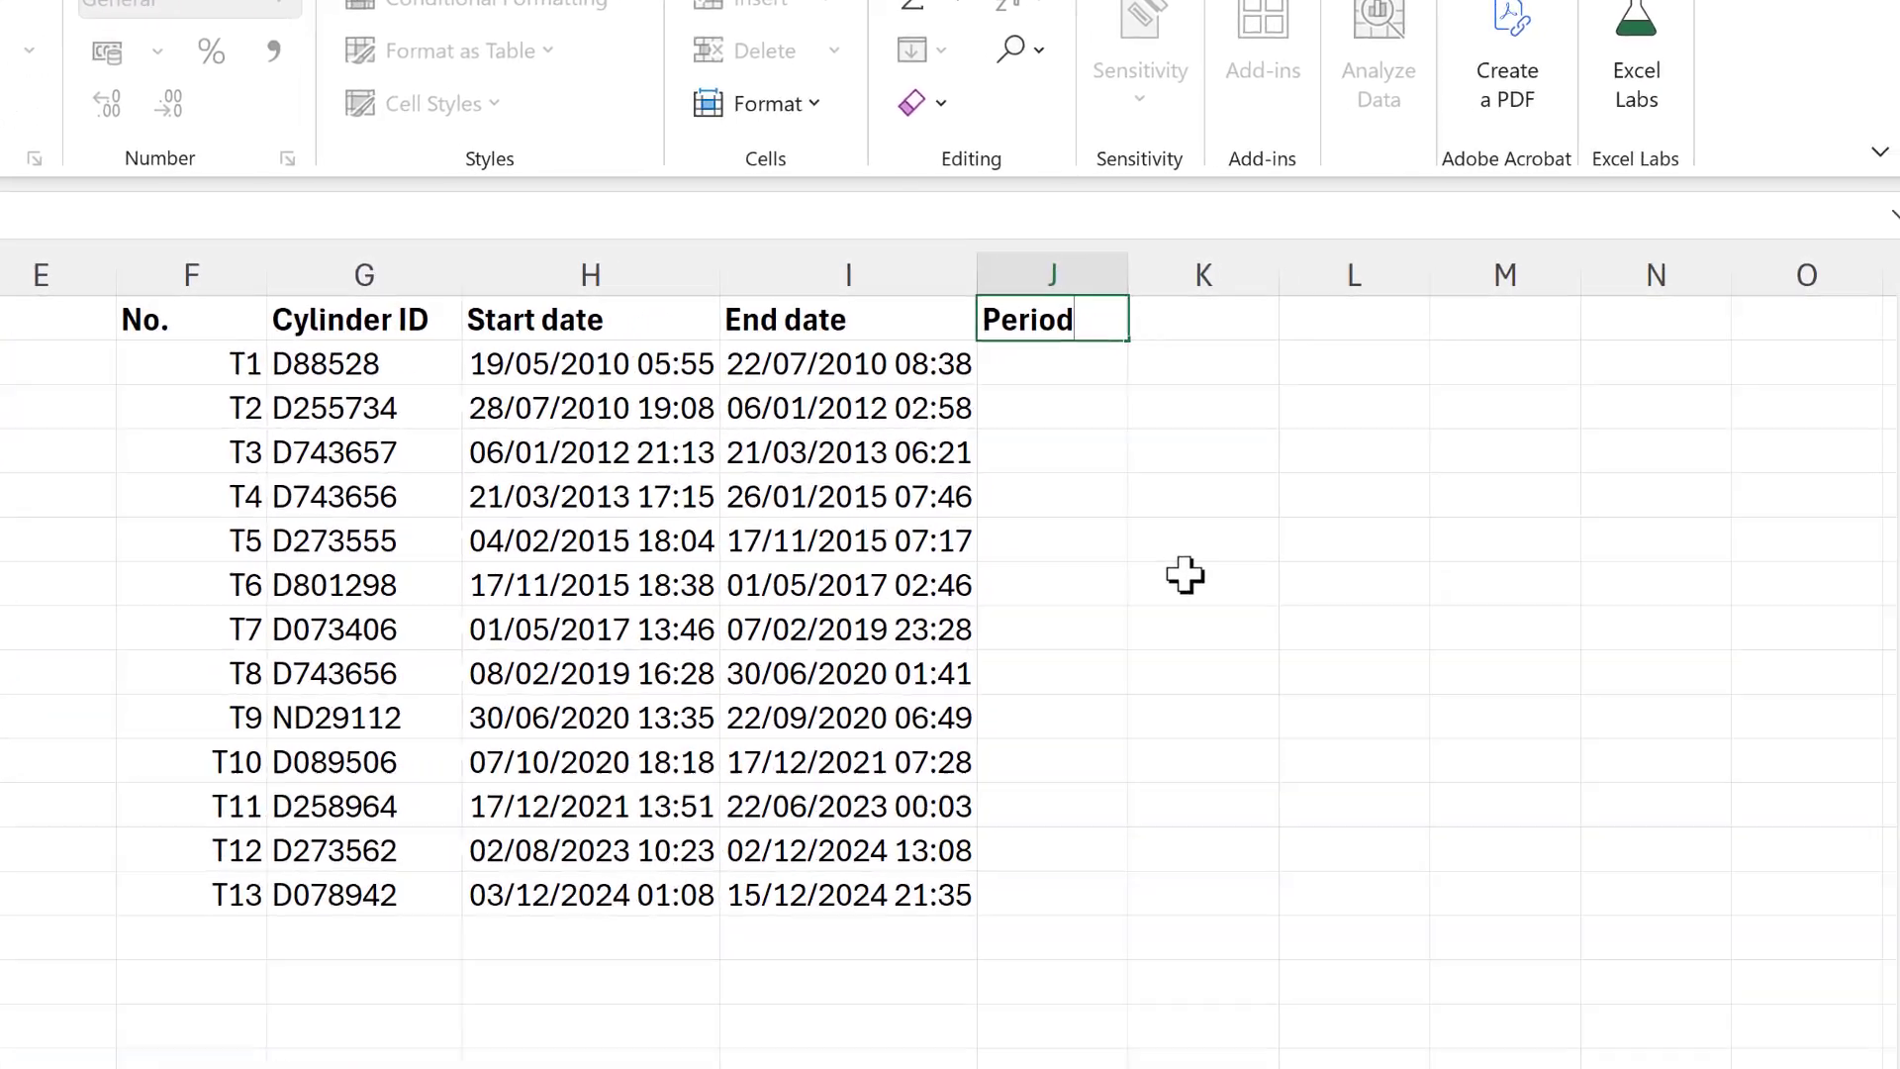
pyautogui.press('Return')
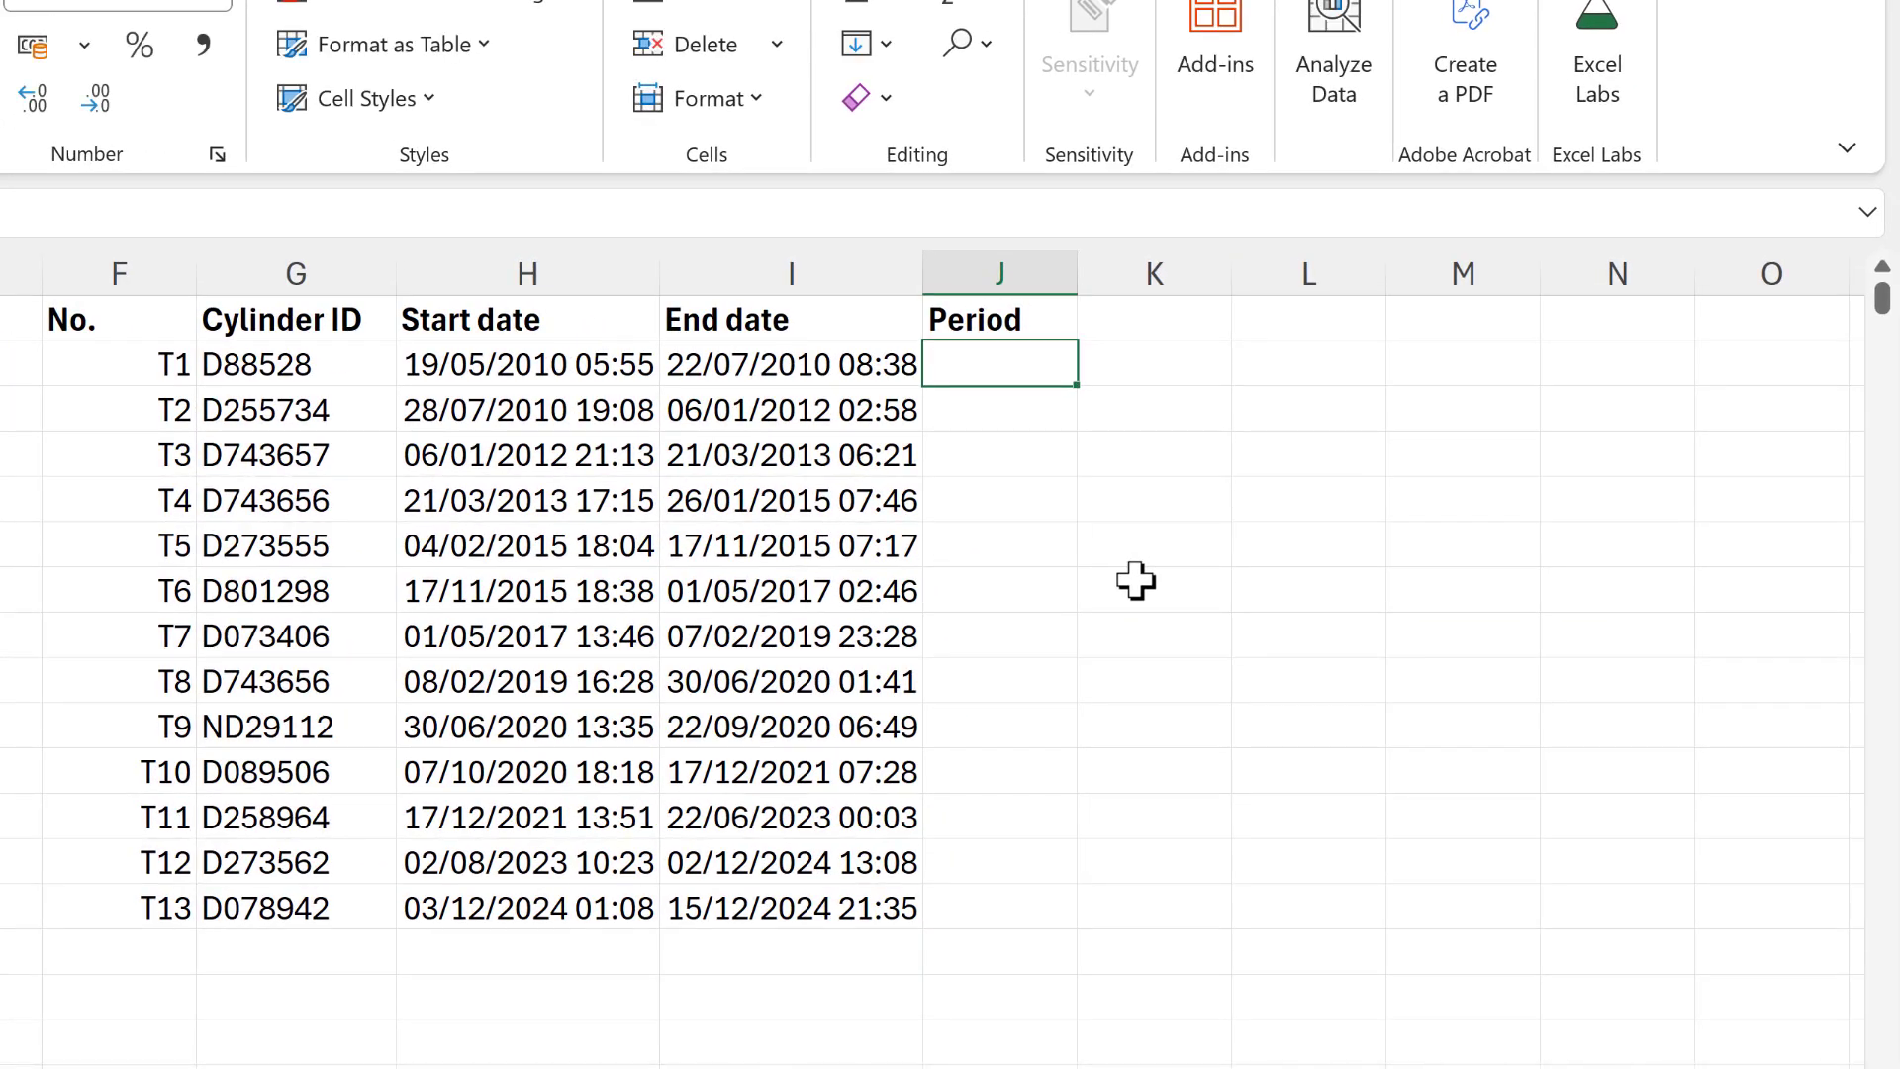
# Enter a TEXT formula in J2 that shows the start date in H2 in the format "mmm yyyy"
pyautogui.write('=text')
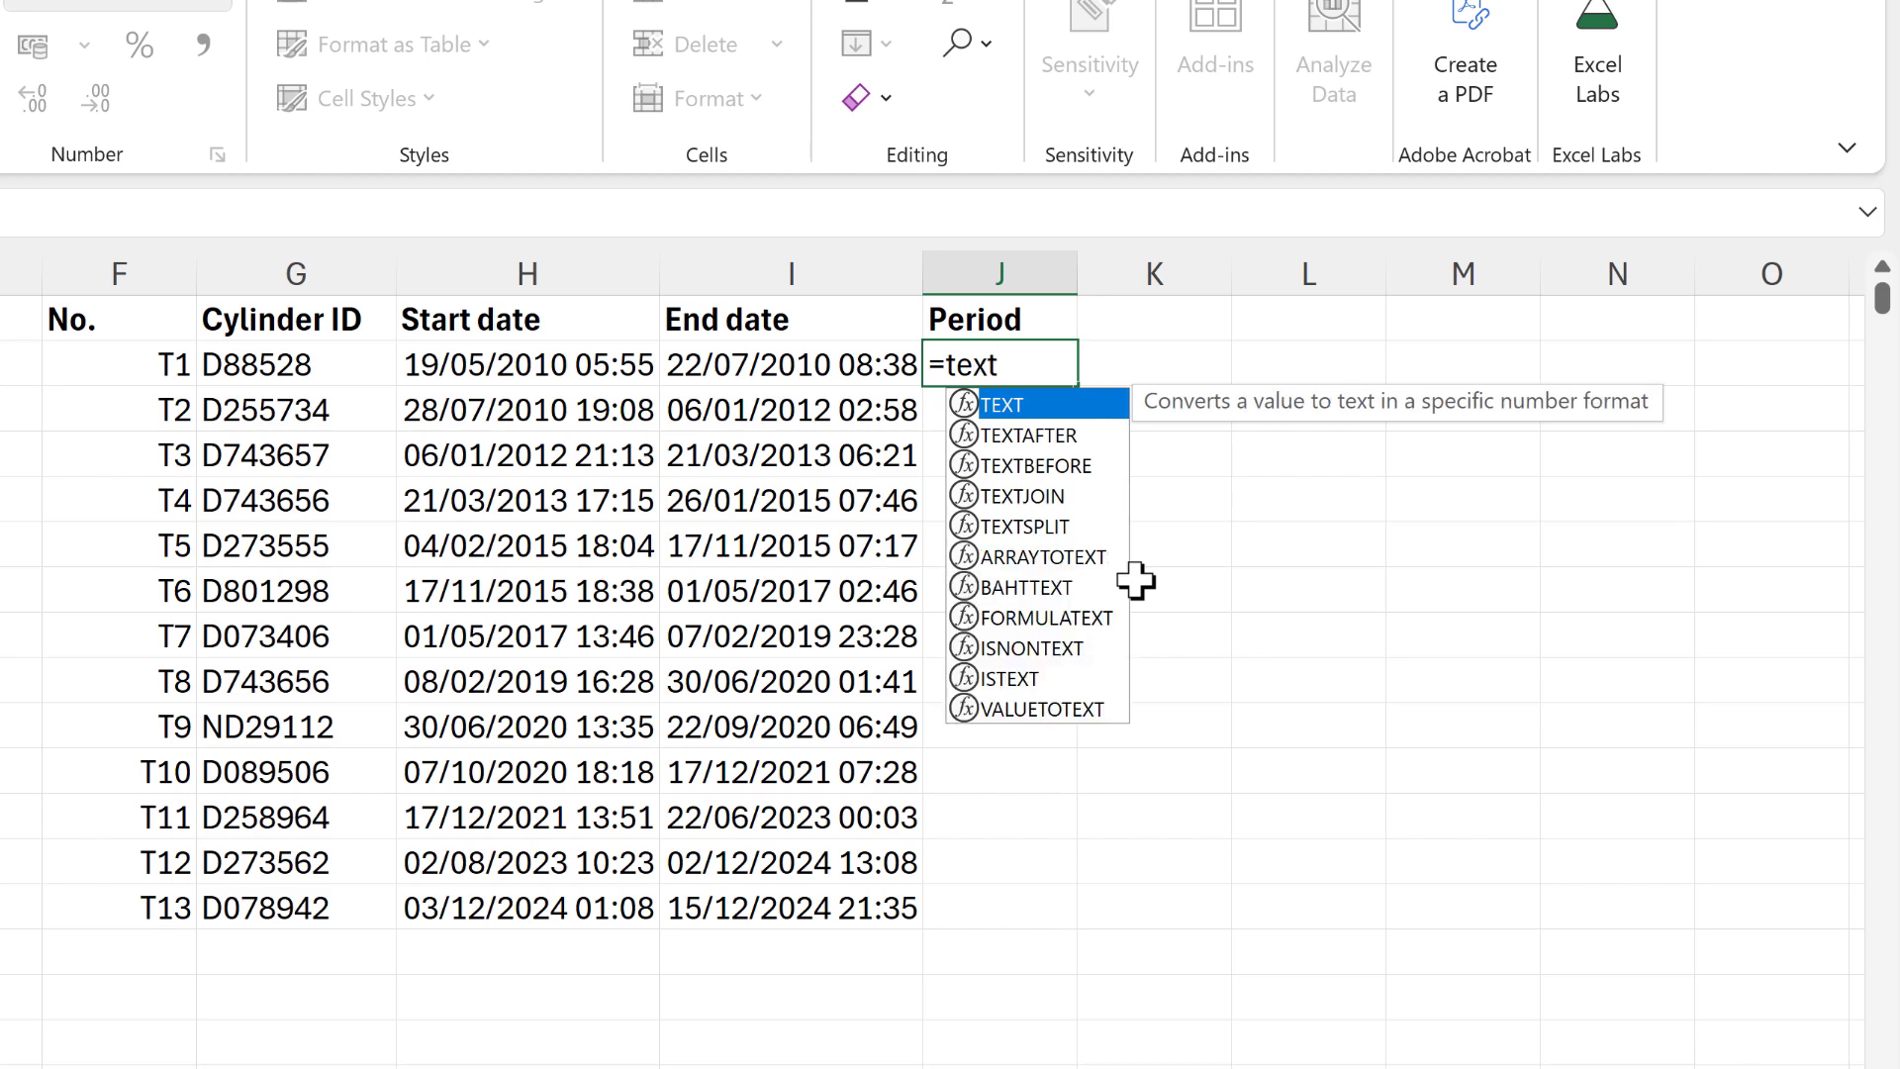
pyautogui.press('Tab')
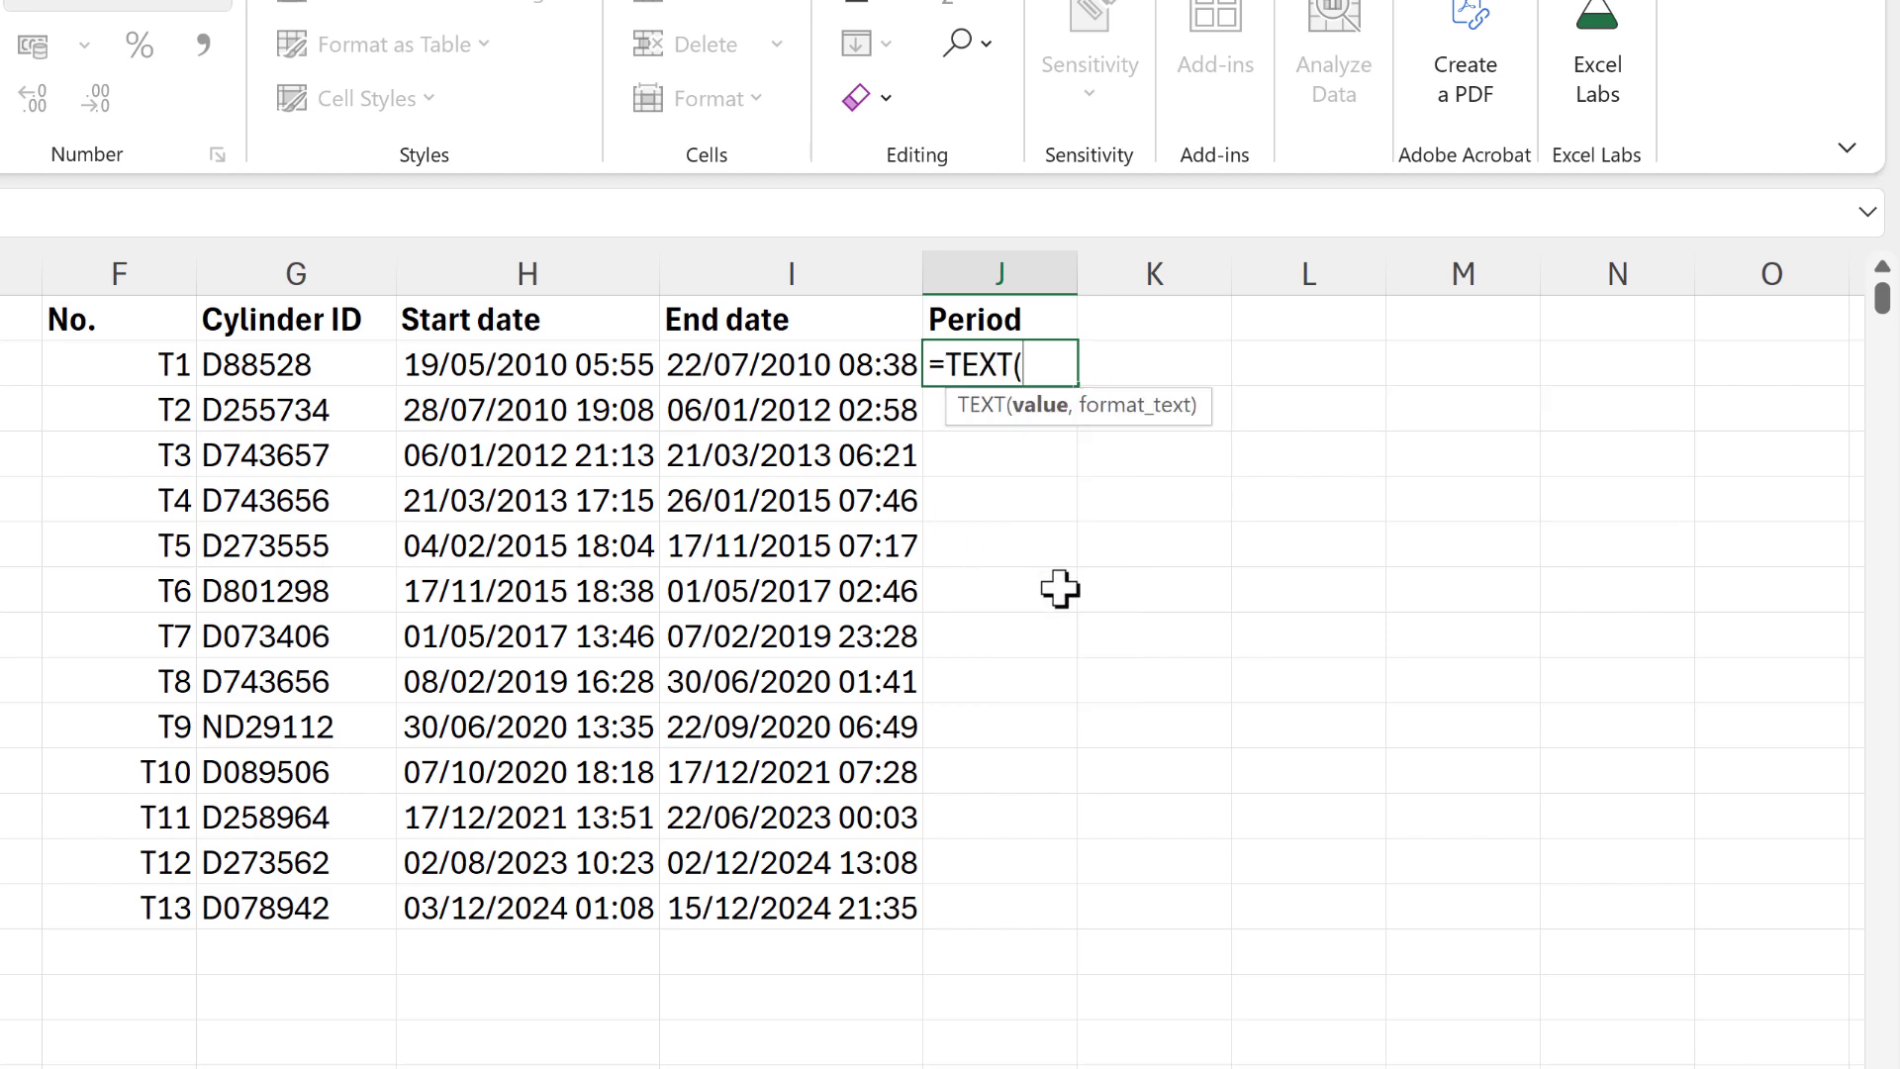
pyautogui.click(605, 379)
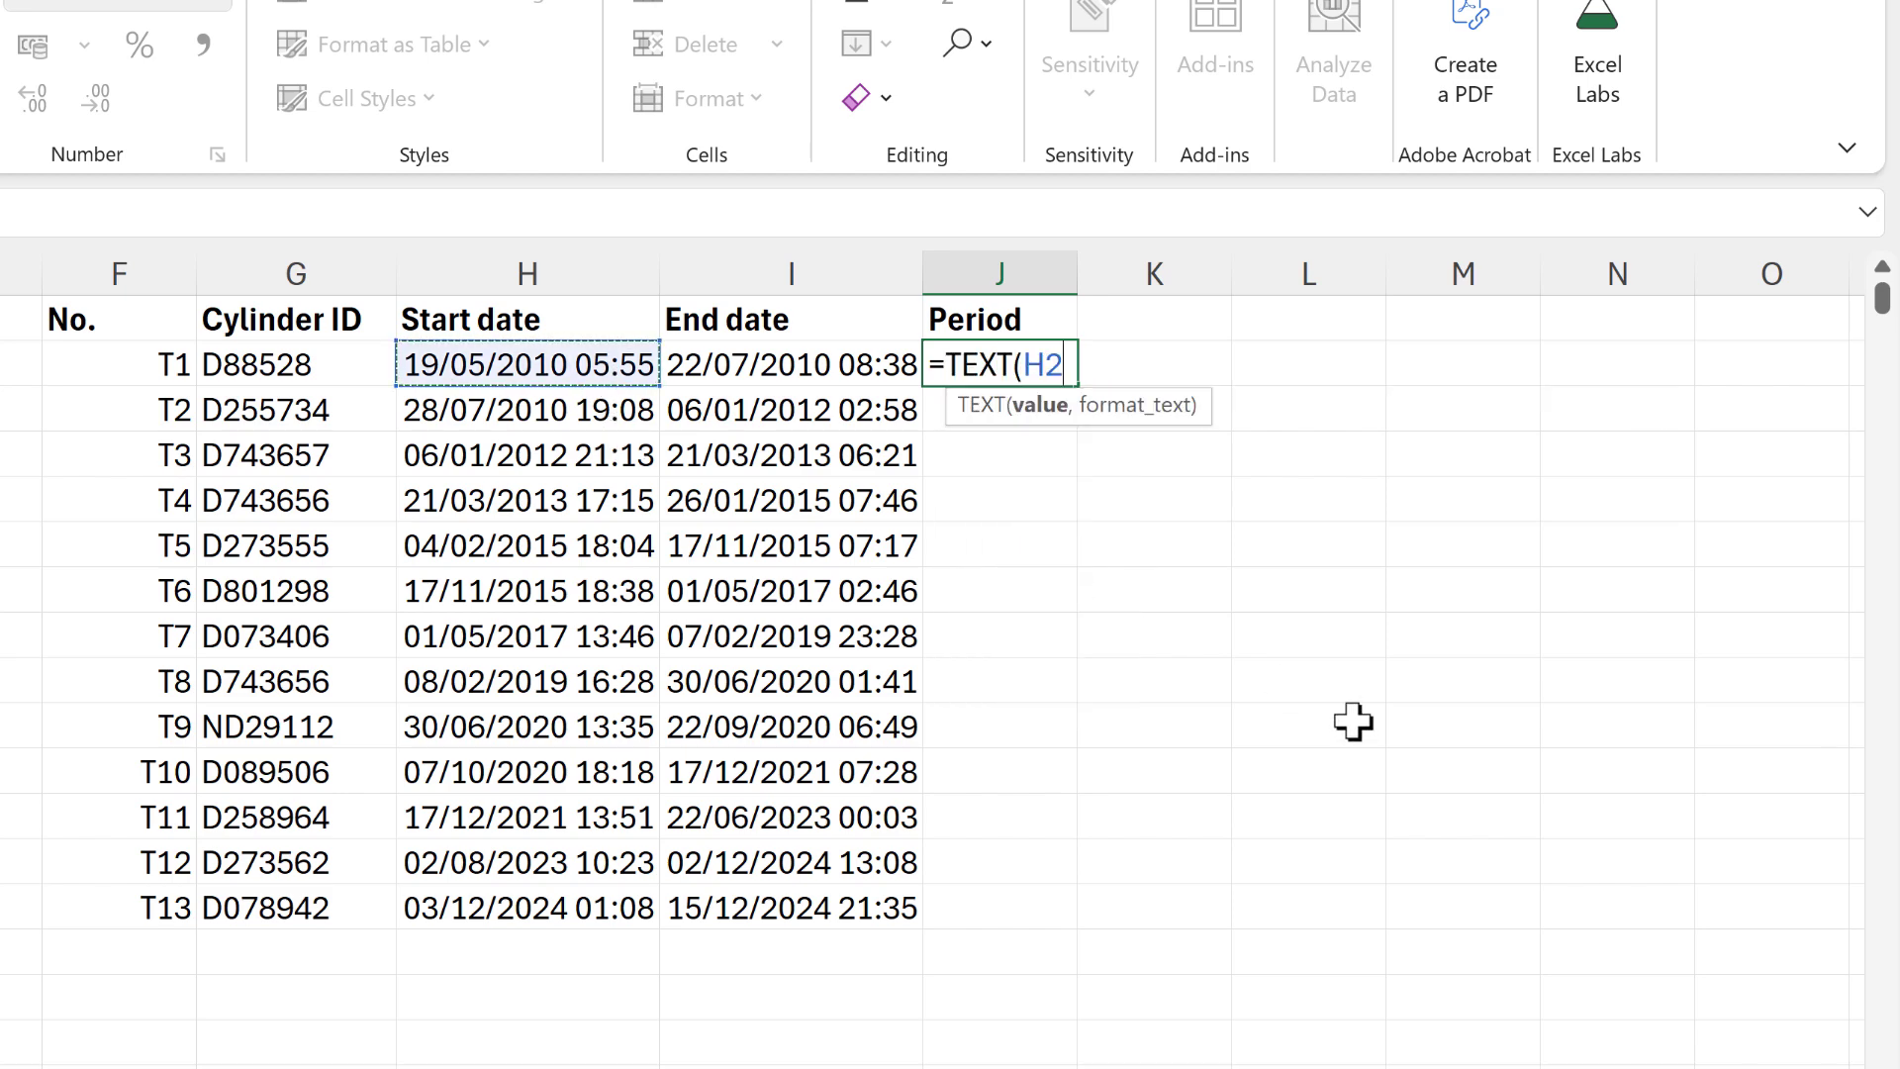
pyautogui.write(',"mmm yyyy')
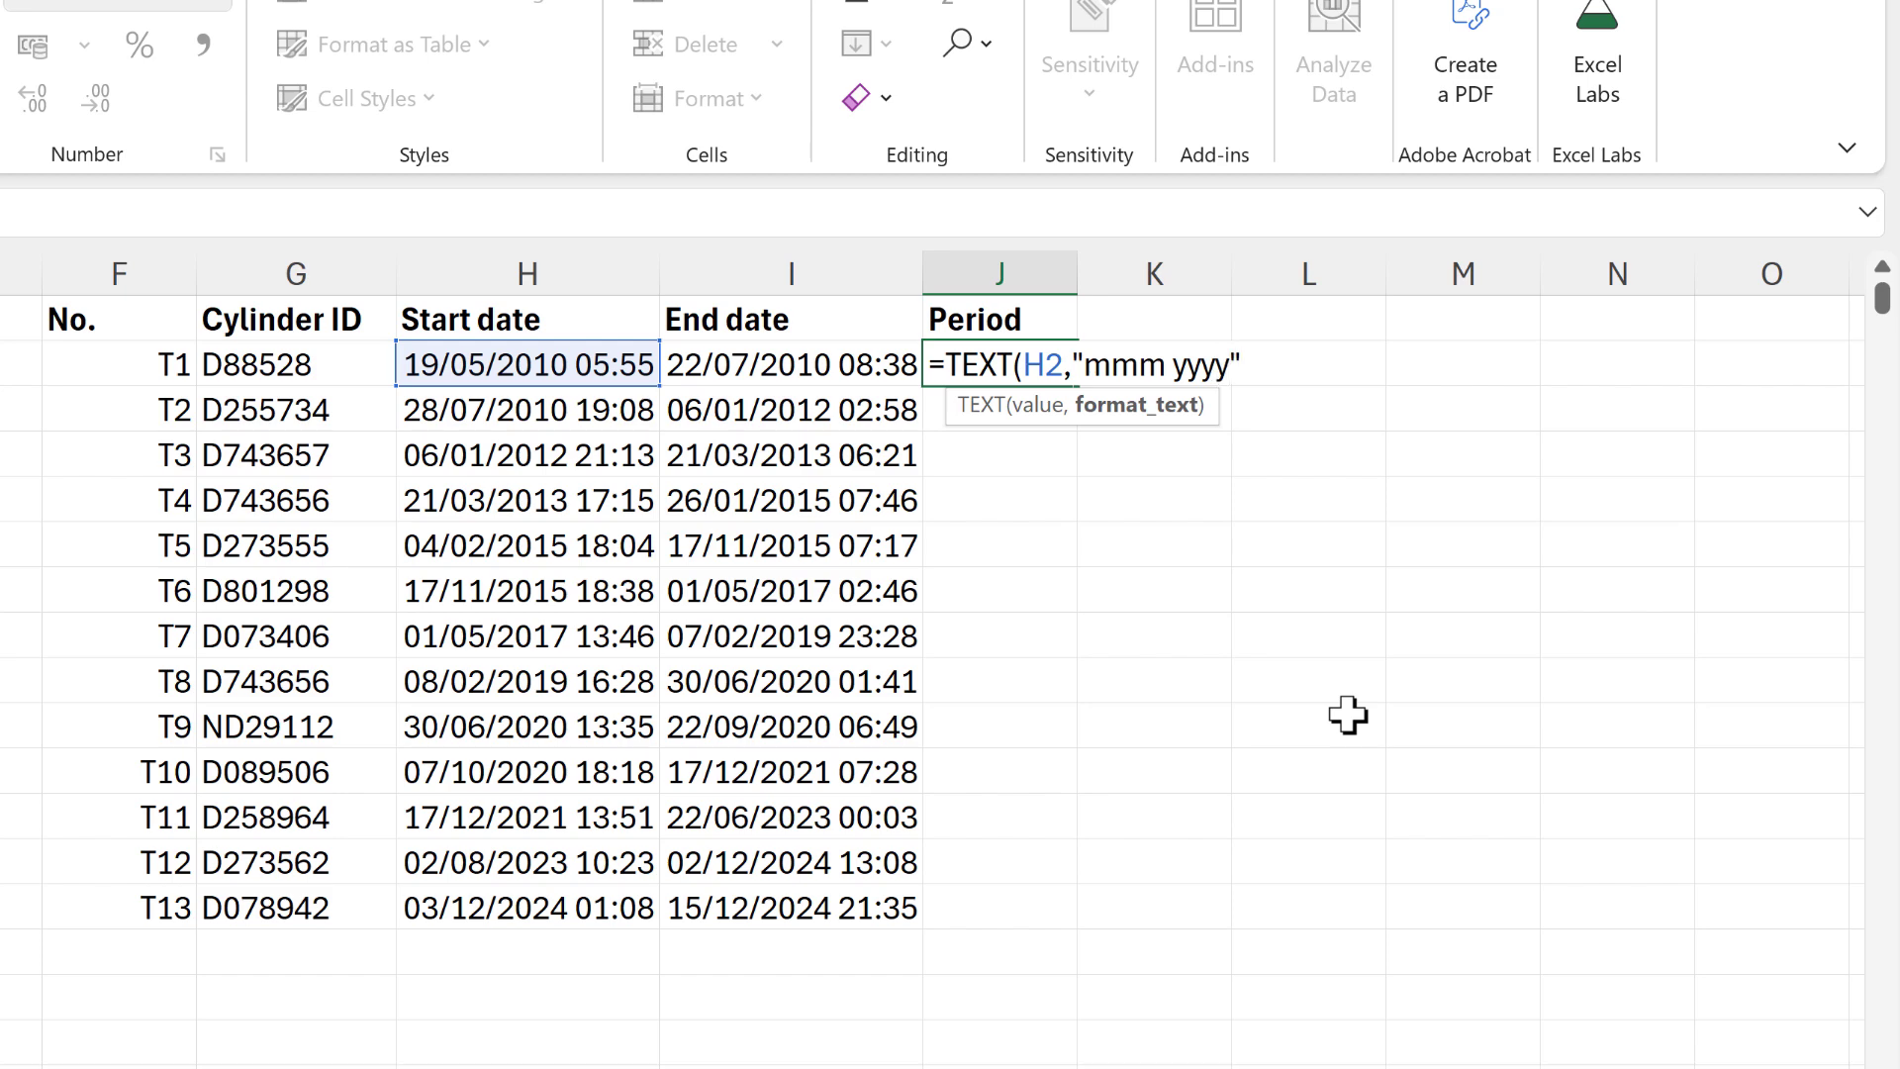
pyautogui.press('Return')
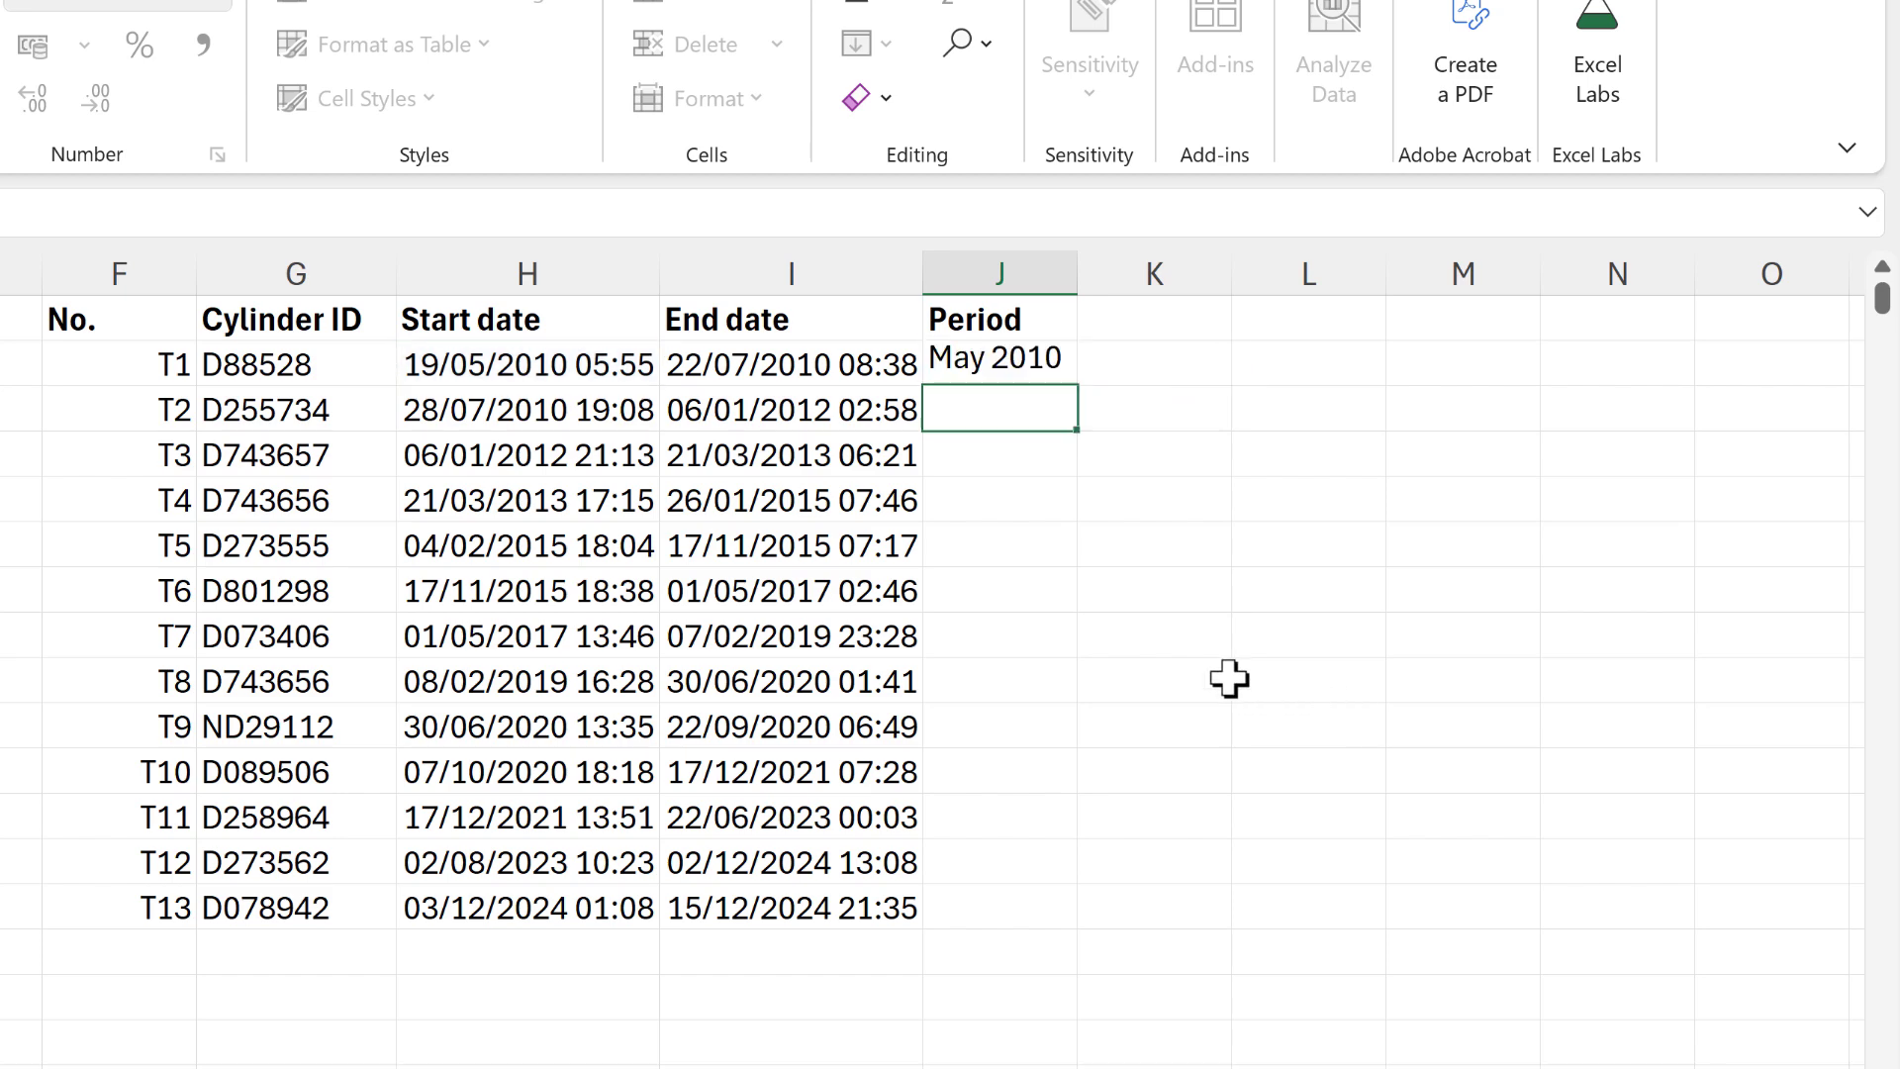
# Extend the J2 formula with &" - "& followed by a copy of its TEXT(H2,"mmm yyyy") part
pyautogui.click(975, 365)
pyautogui.hotkey('ctrl', '[')
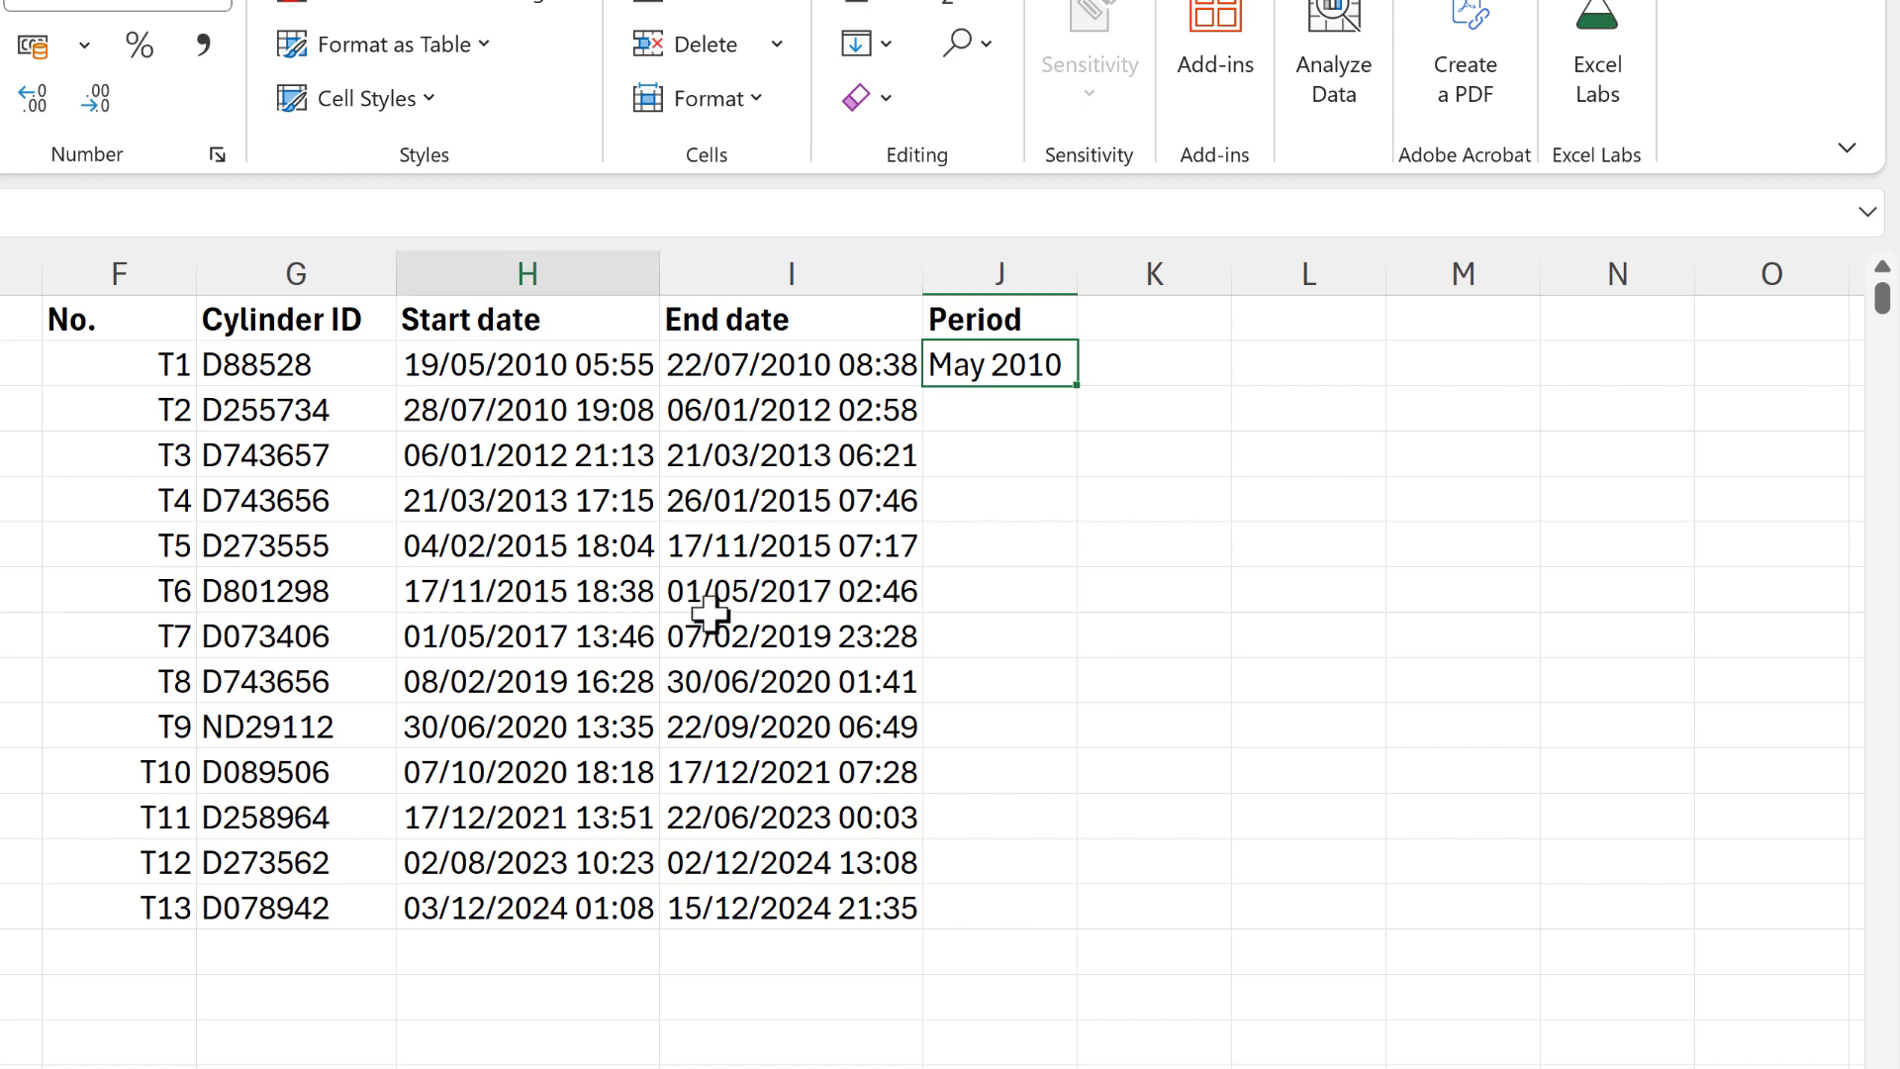
pyautogui.click(1009, 362)
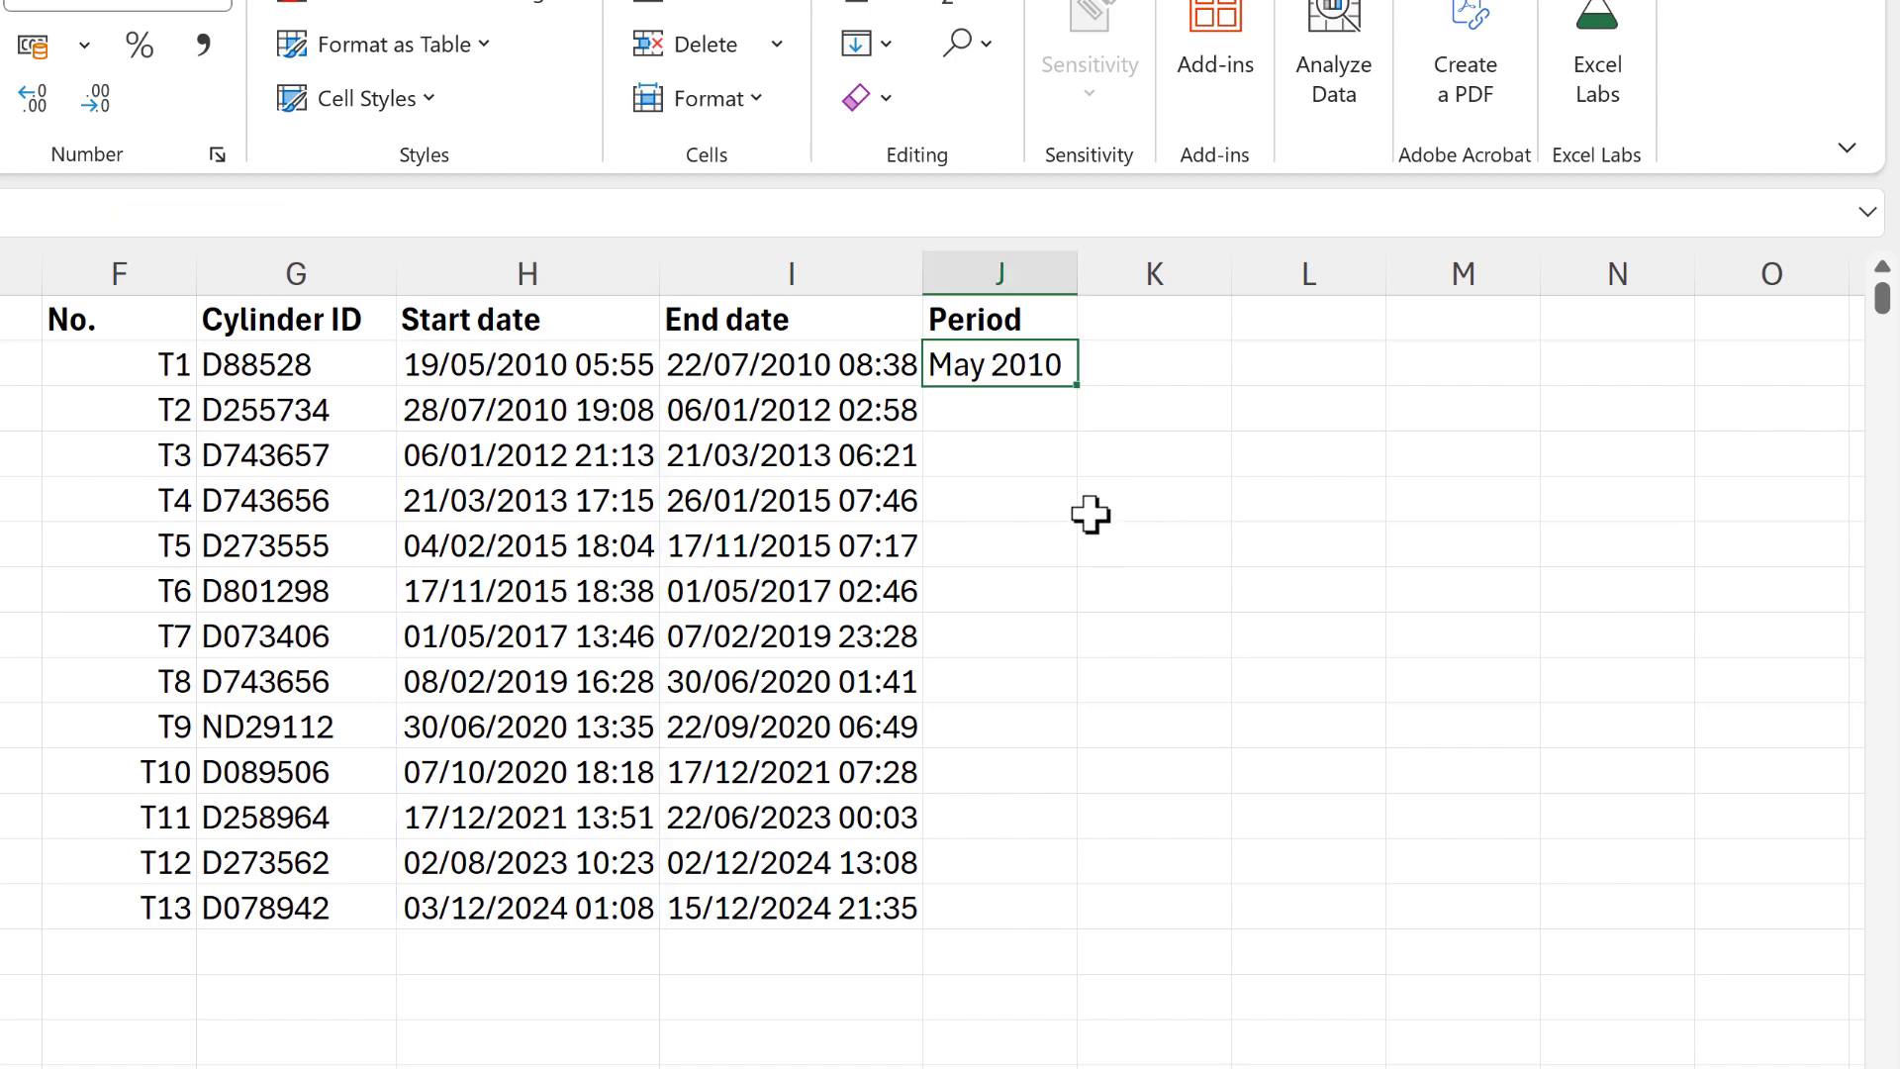
pyautogui.press('F2')
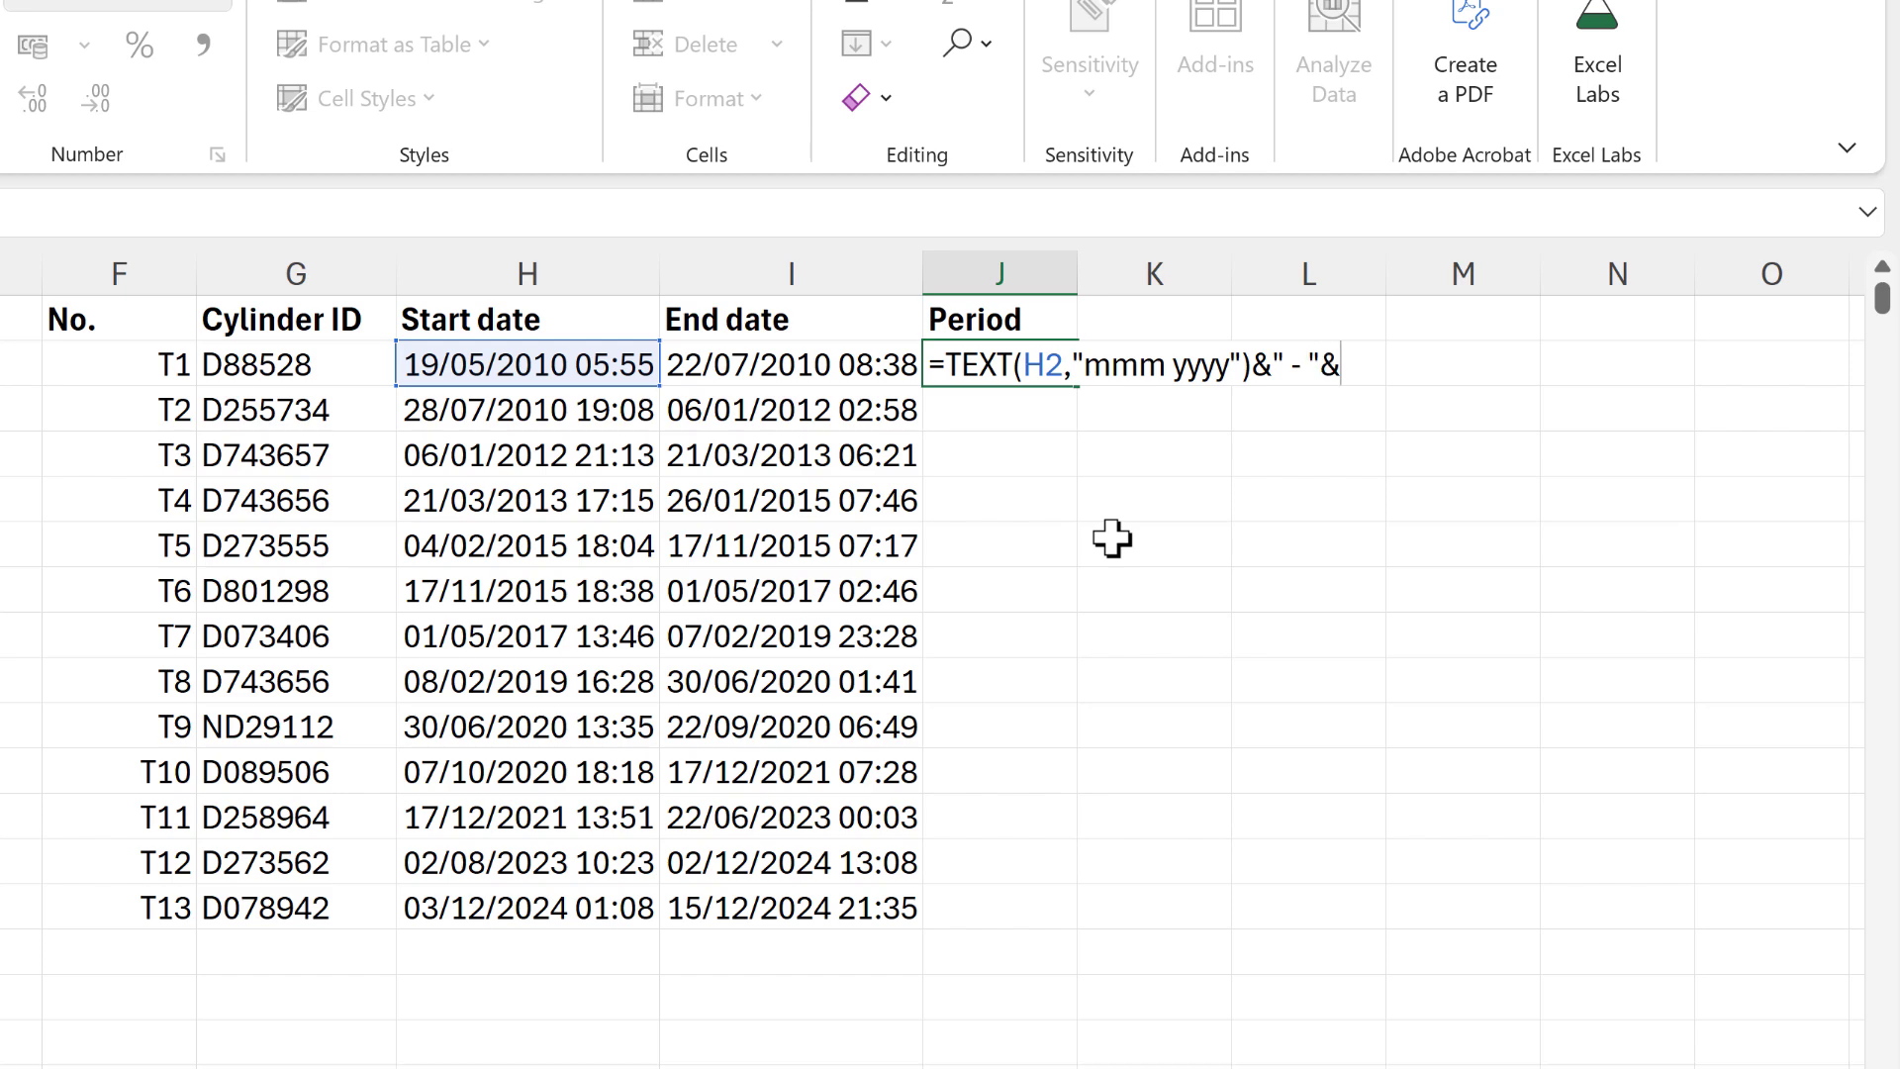
pyautogui.moveTo(944, 366); pyautogui.dragTo(1024, 366)
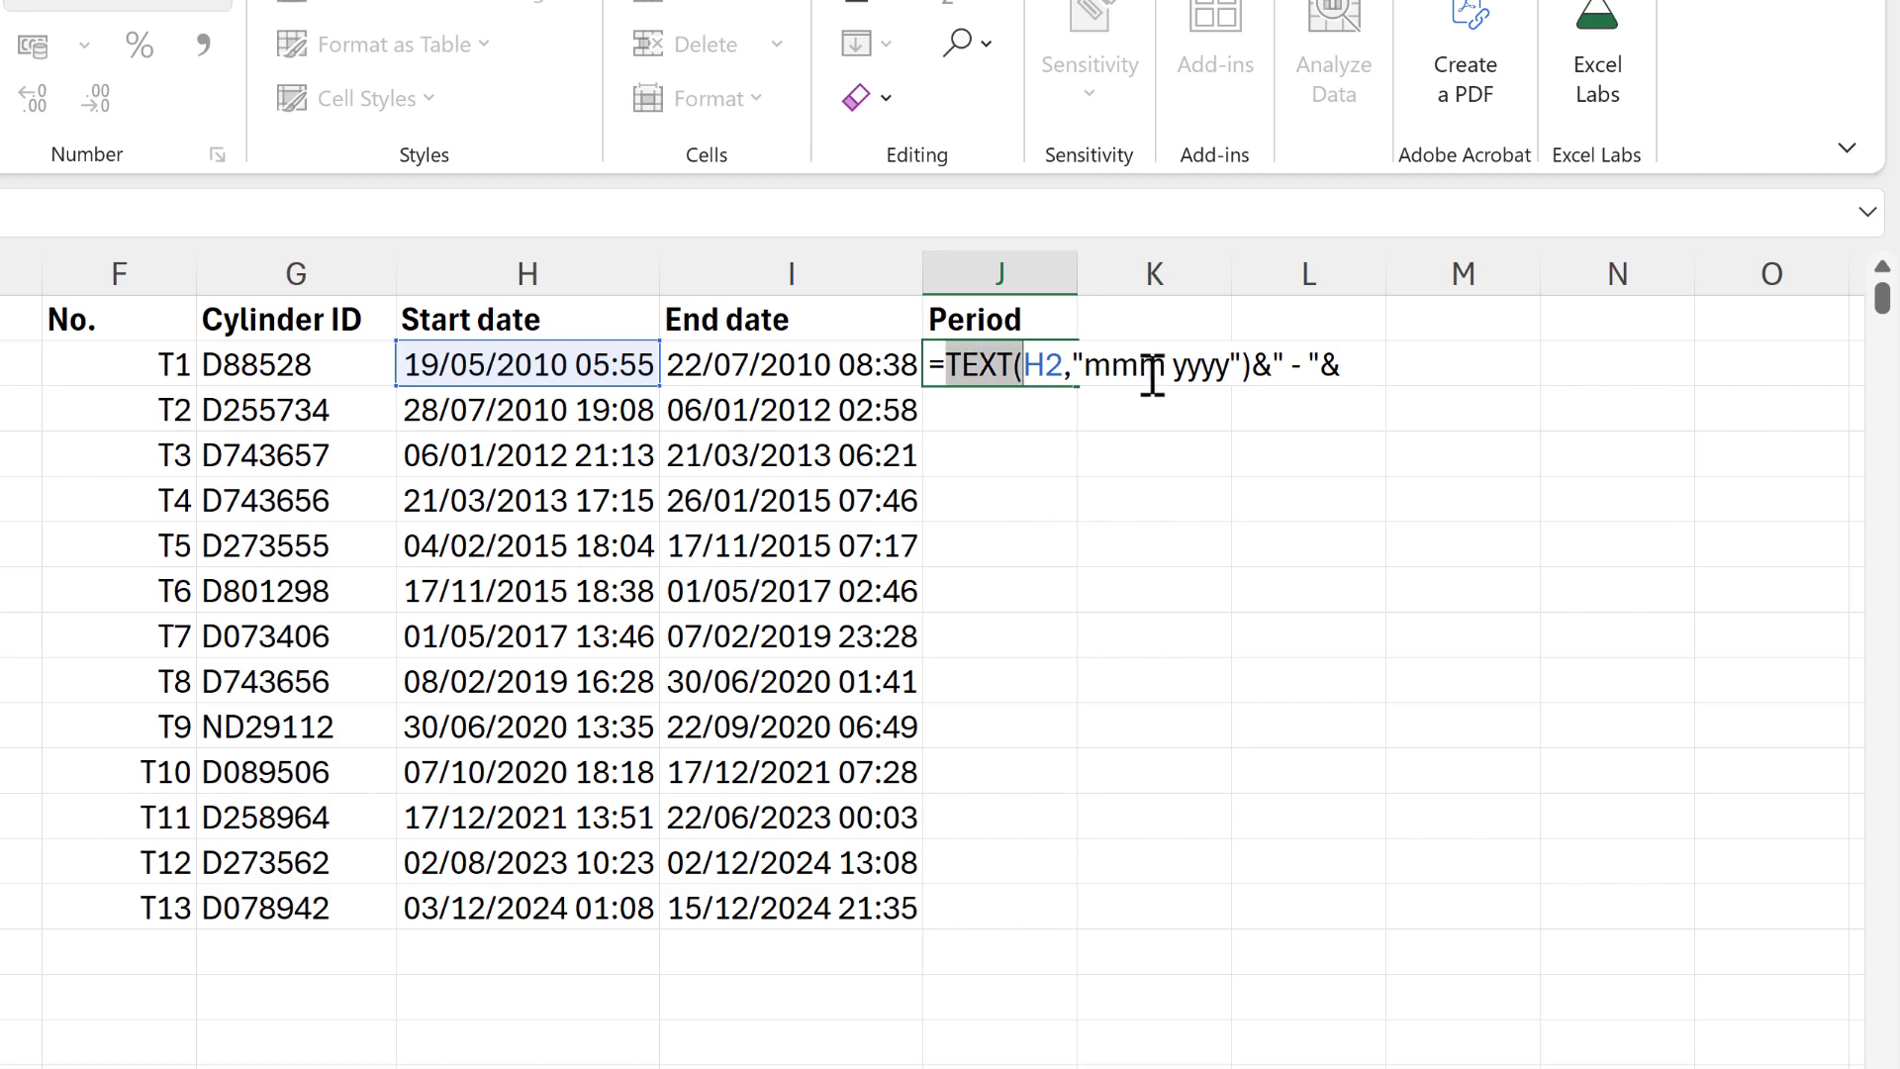
pyautogui.moveTo(1153, 376); pyautogui.dragTo(1258, 379)
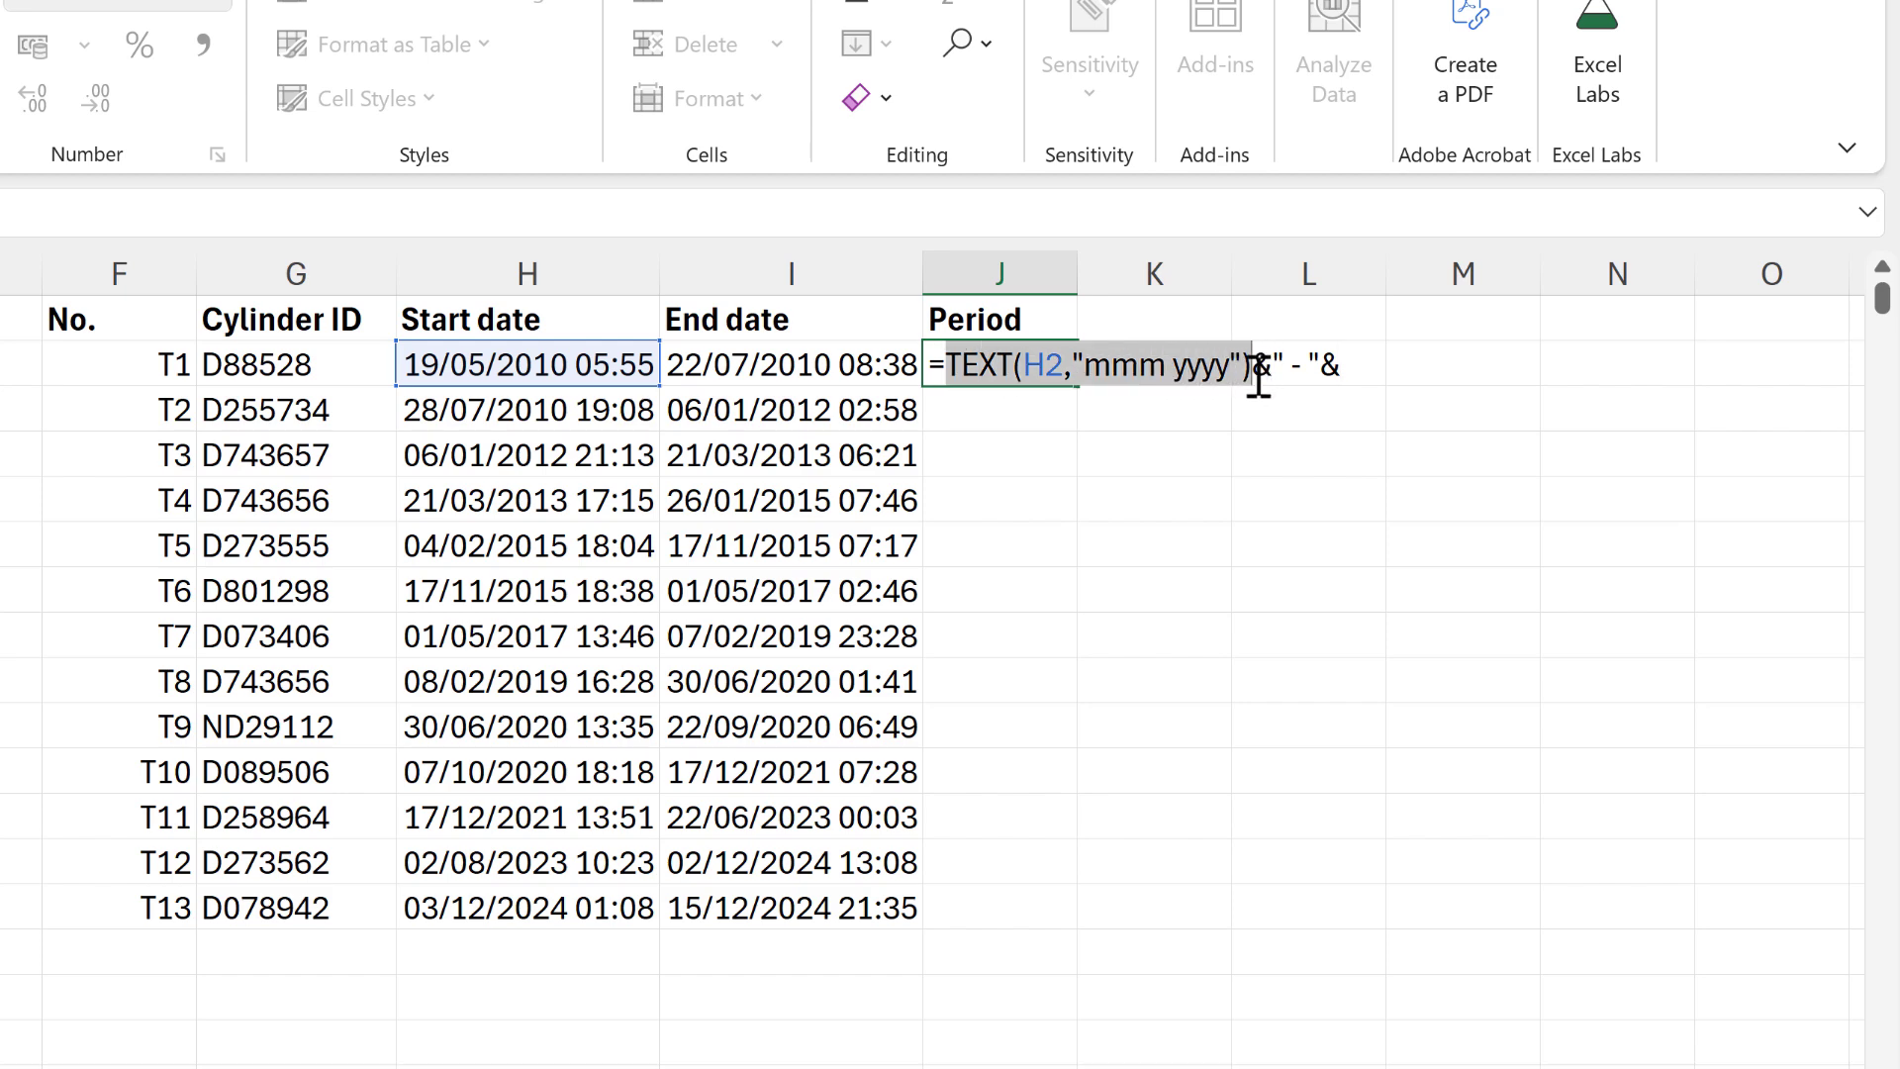
pyautogui.hotkey('ctrl', 'c')
pyautogui.click(1342, 372)
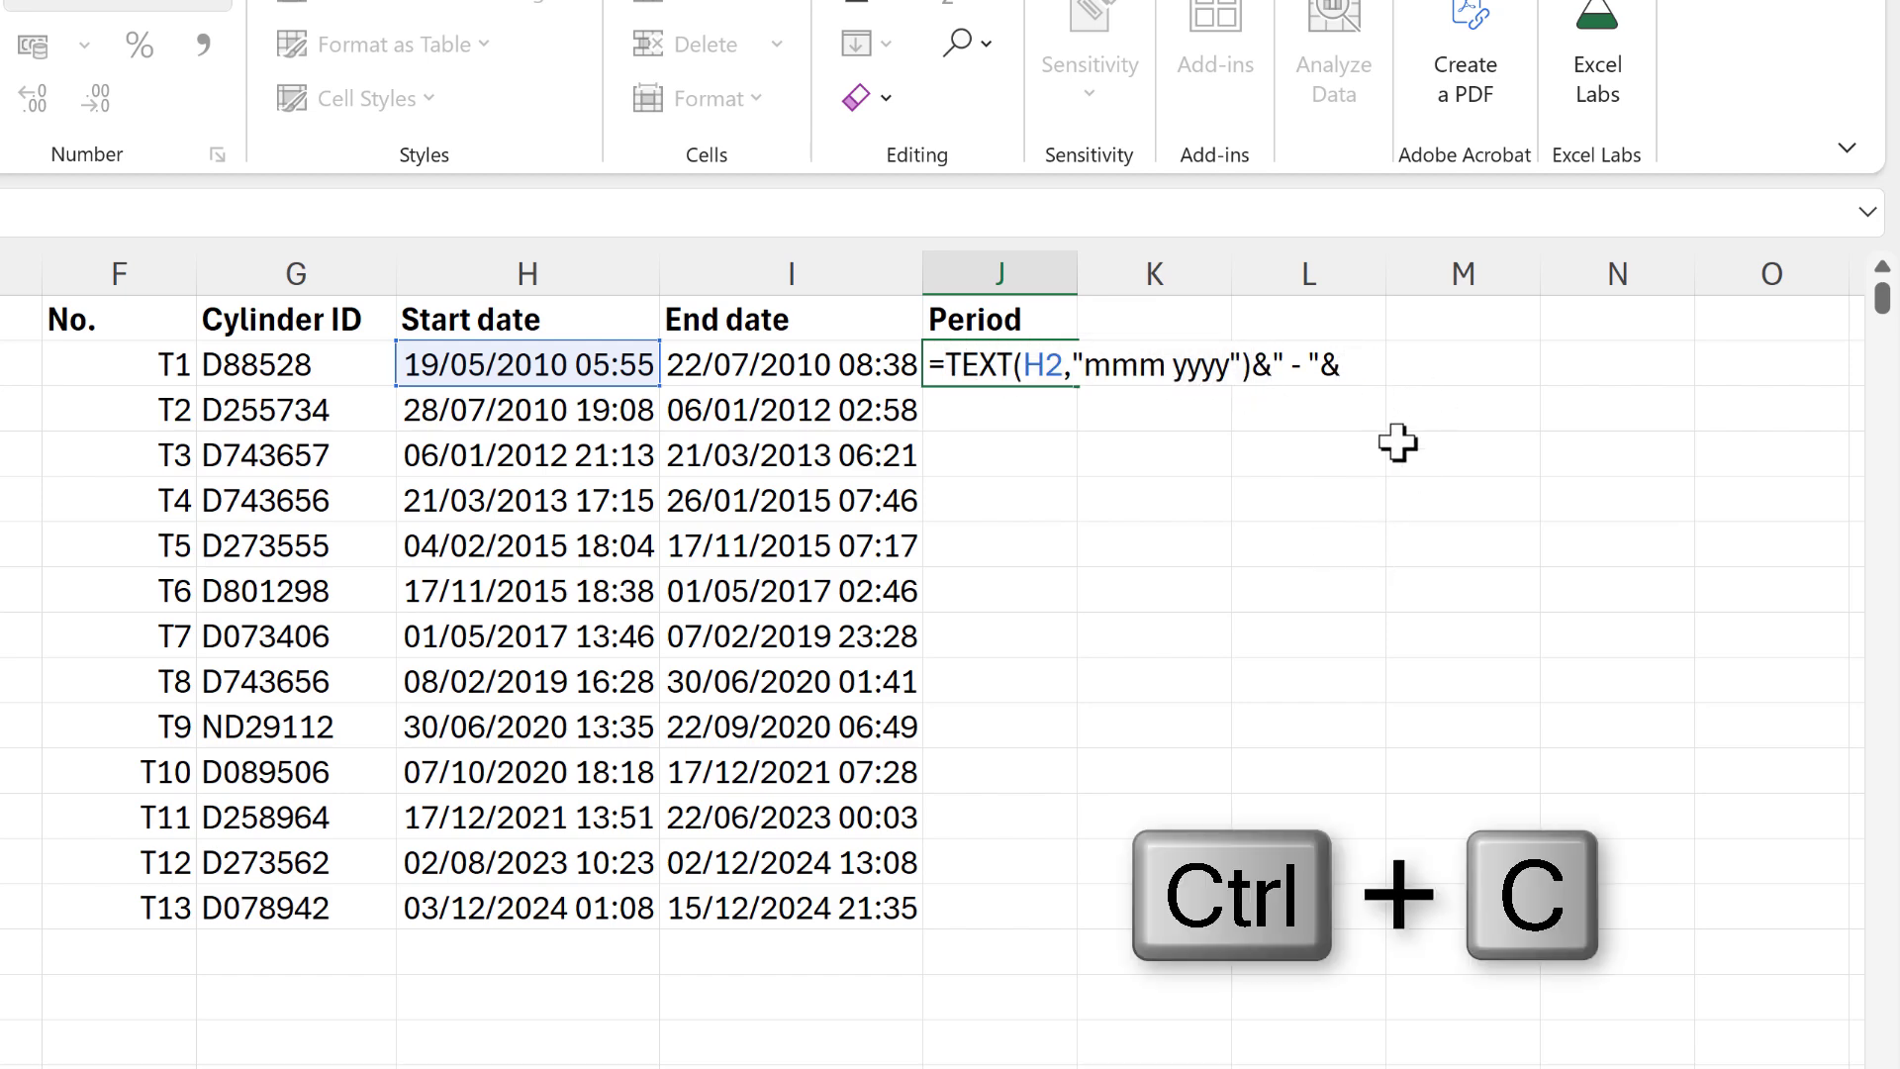
pyautogui.hotkey('ctrl', 'v')
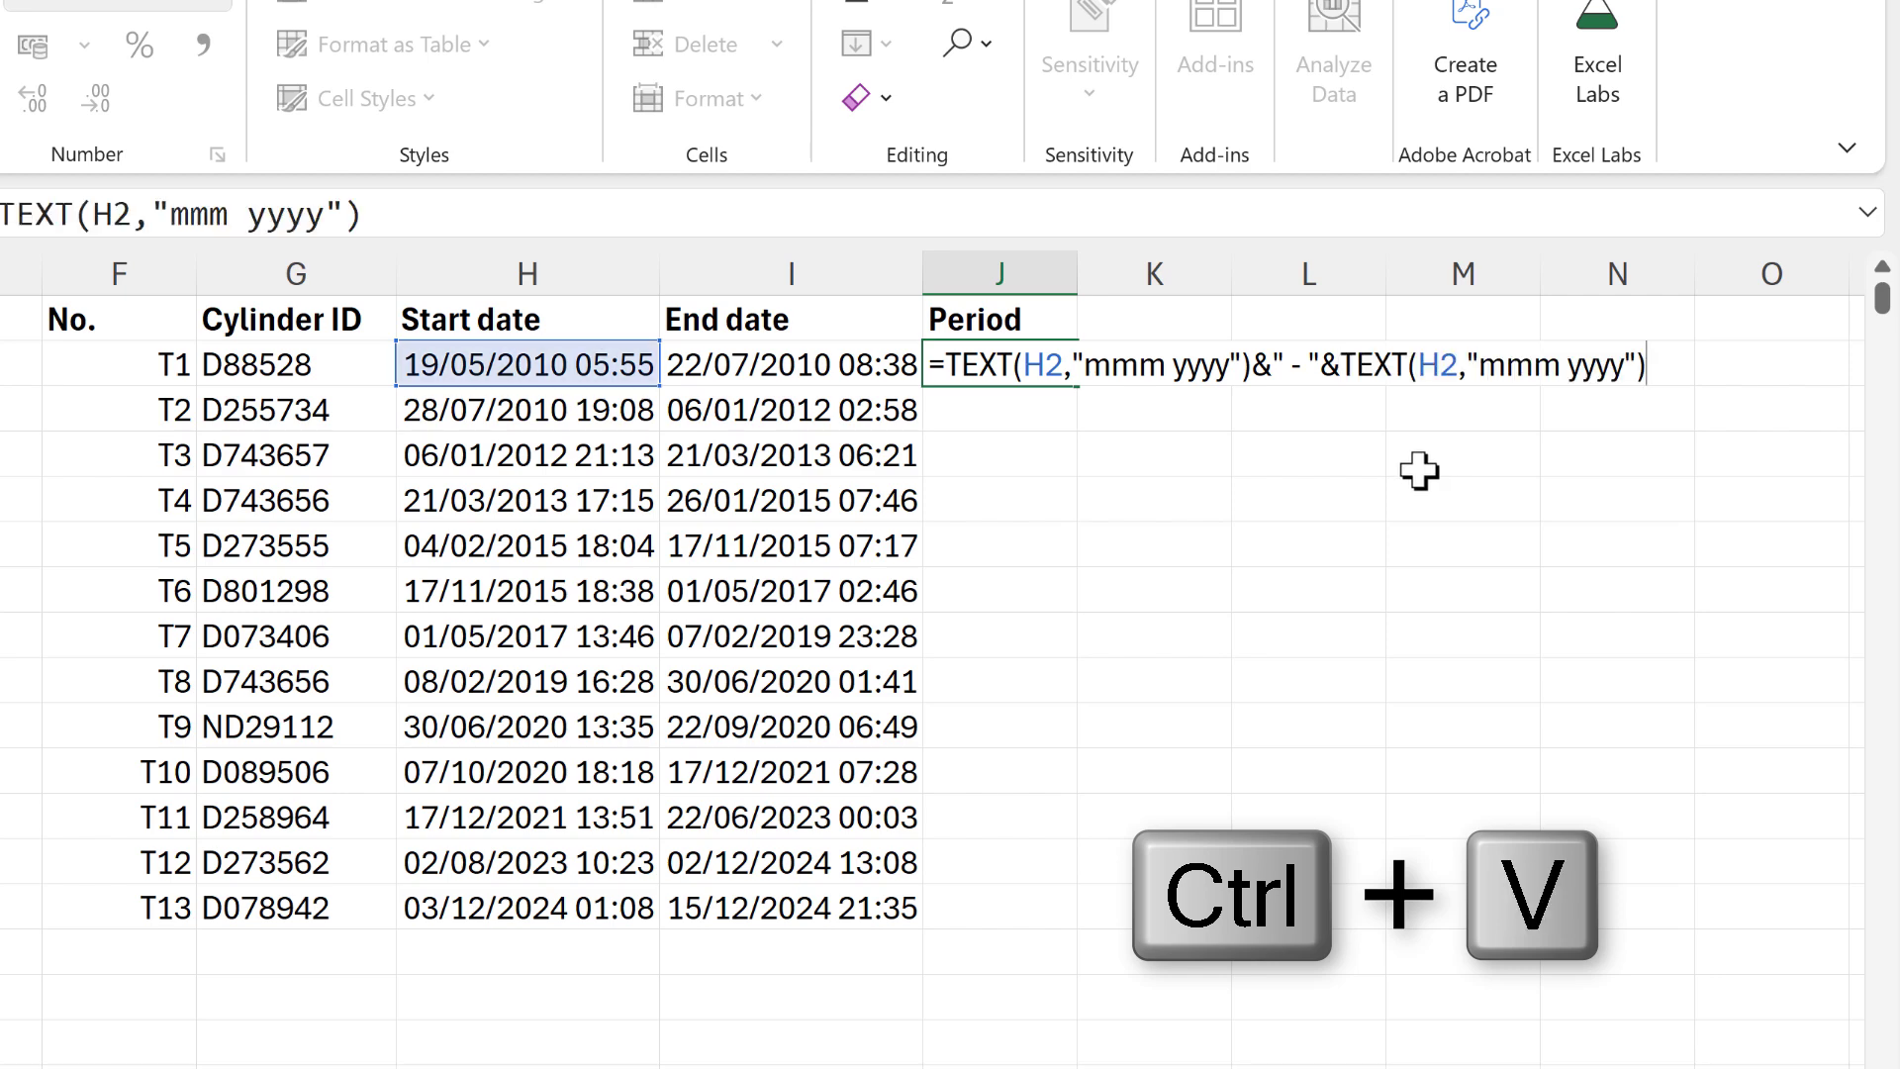
# Change the reference in the second TEXT function of the J2 formula to I2, the end date
pyautogui.click(1441, 368)
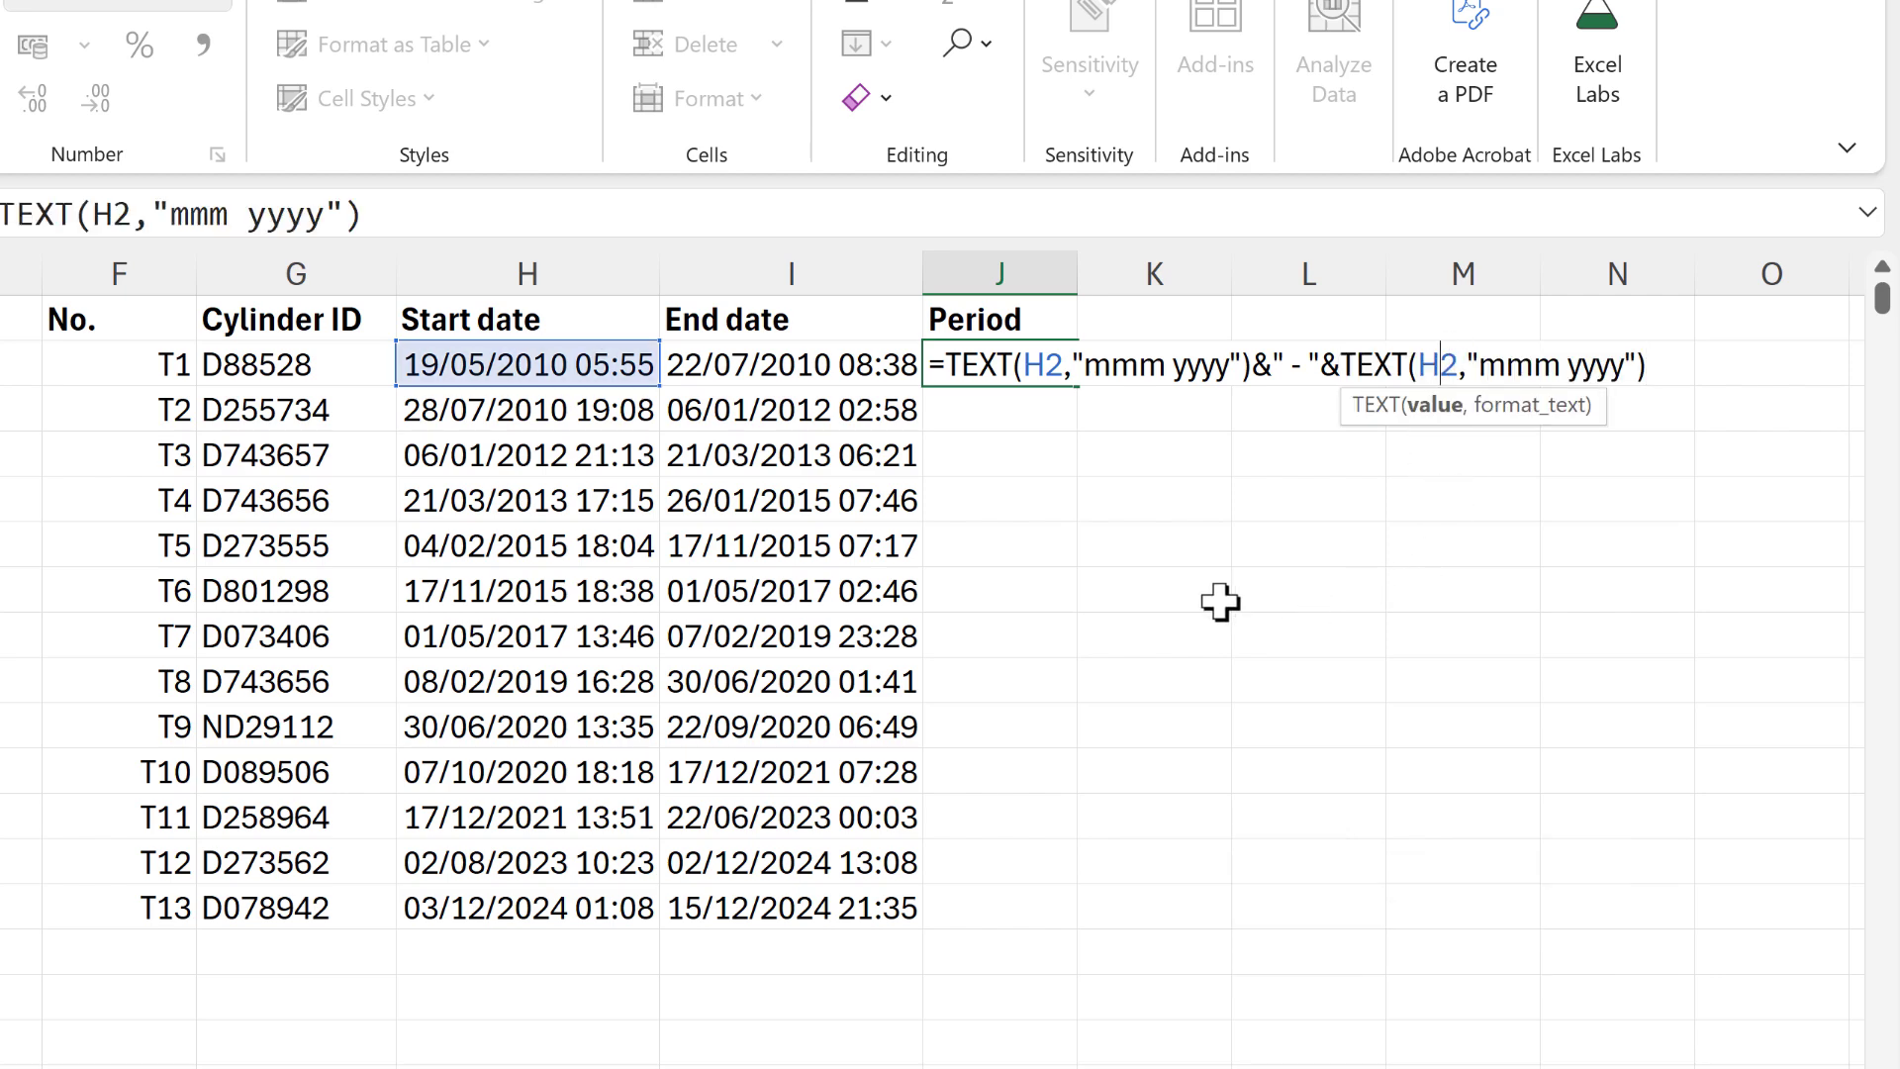
pyautogui.press('BackSpace')
pyautogui.write('I')
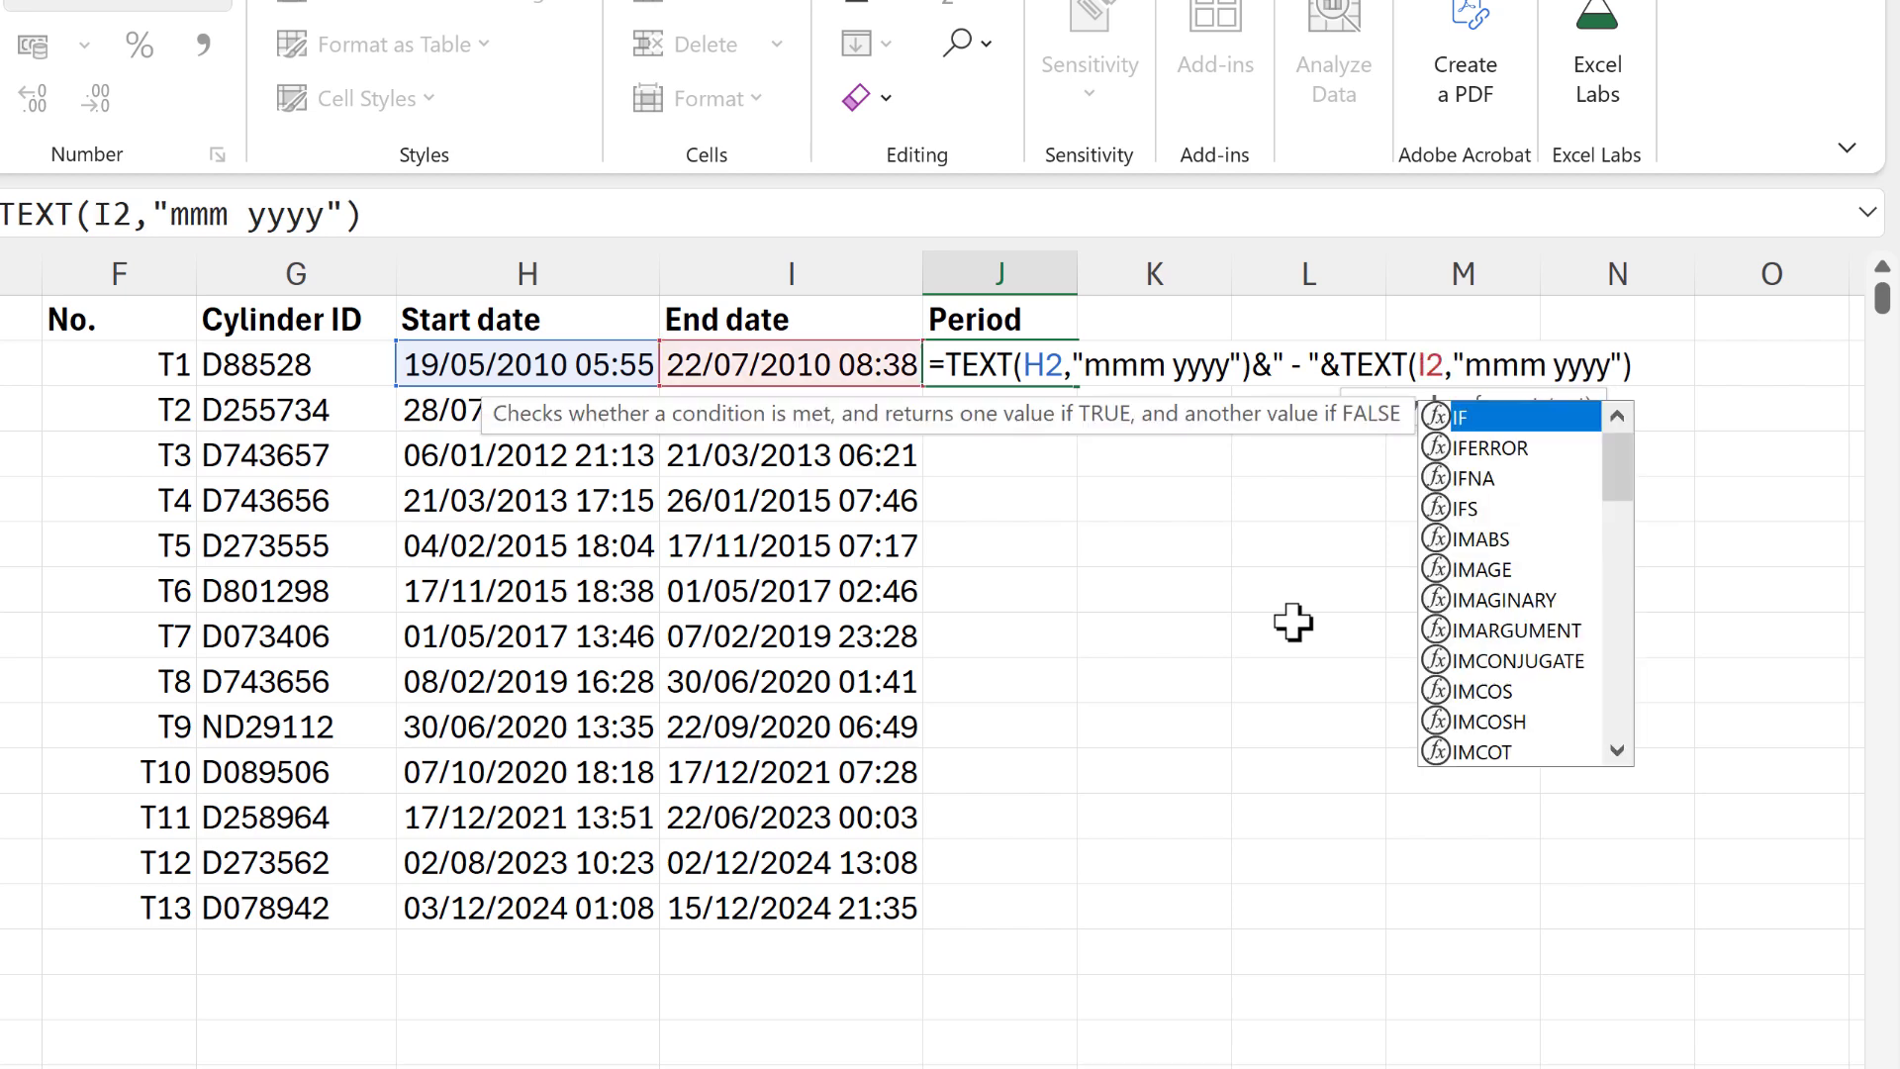
pyautogui.click(1658, 364)
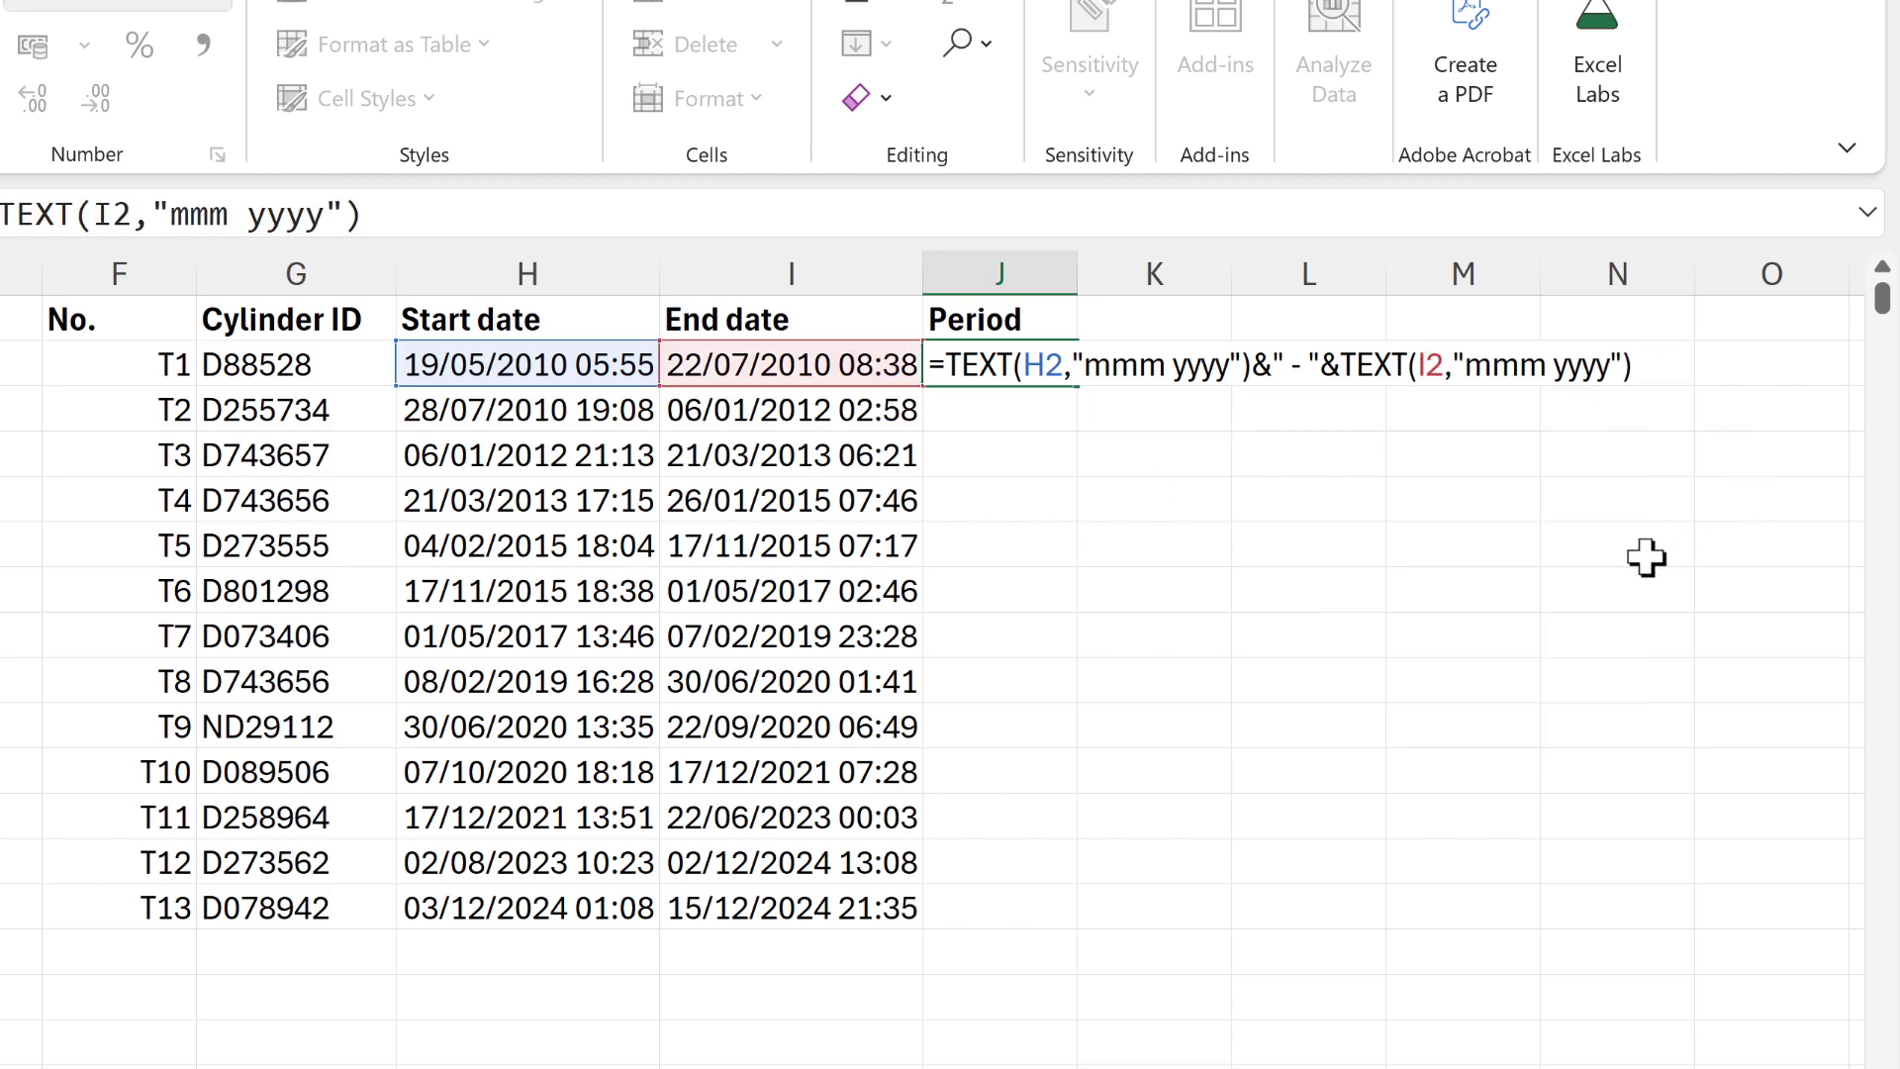
pyautogui.press('Return')
# Widen column J to fit the period text and fill the J2 formula down to J14
pyautogui.click(1049, 364)
pyautogui.moveTo(1078, 284); pyautogui.dragTo(1260, 284)
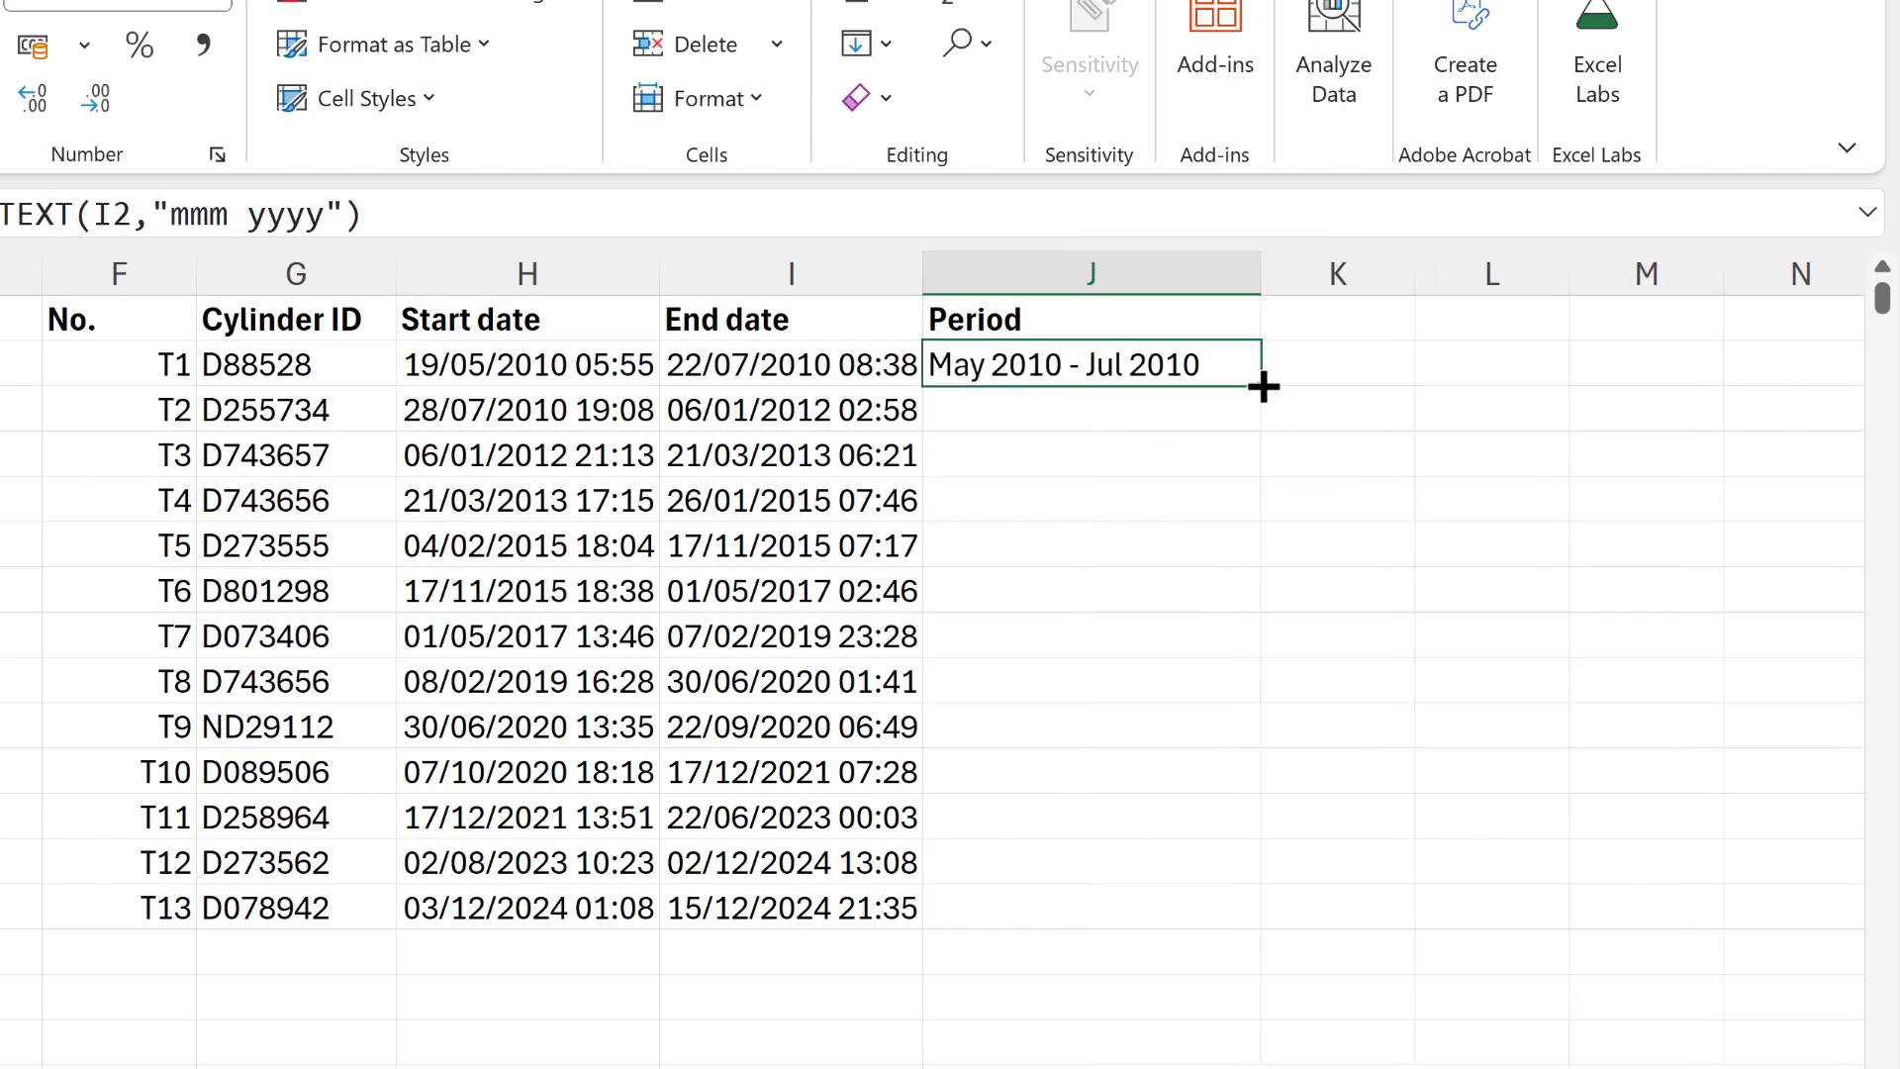
pyautogui.doubleClick(1260, 385)
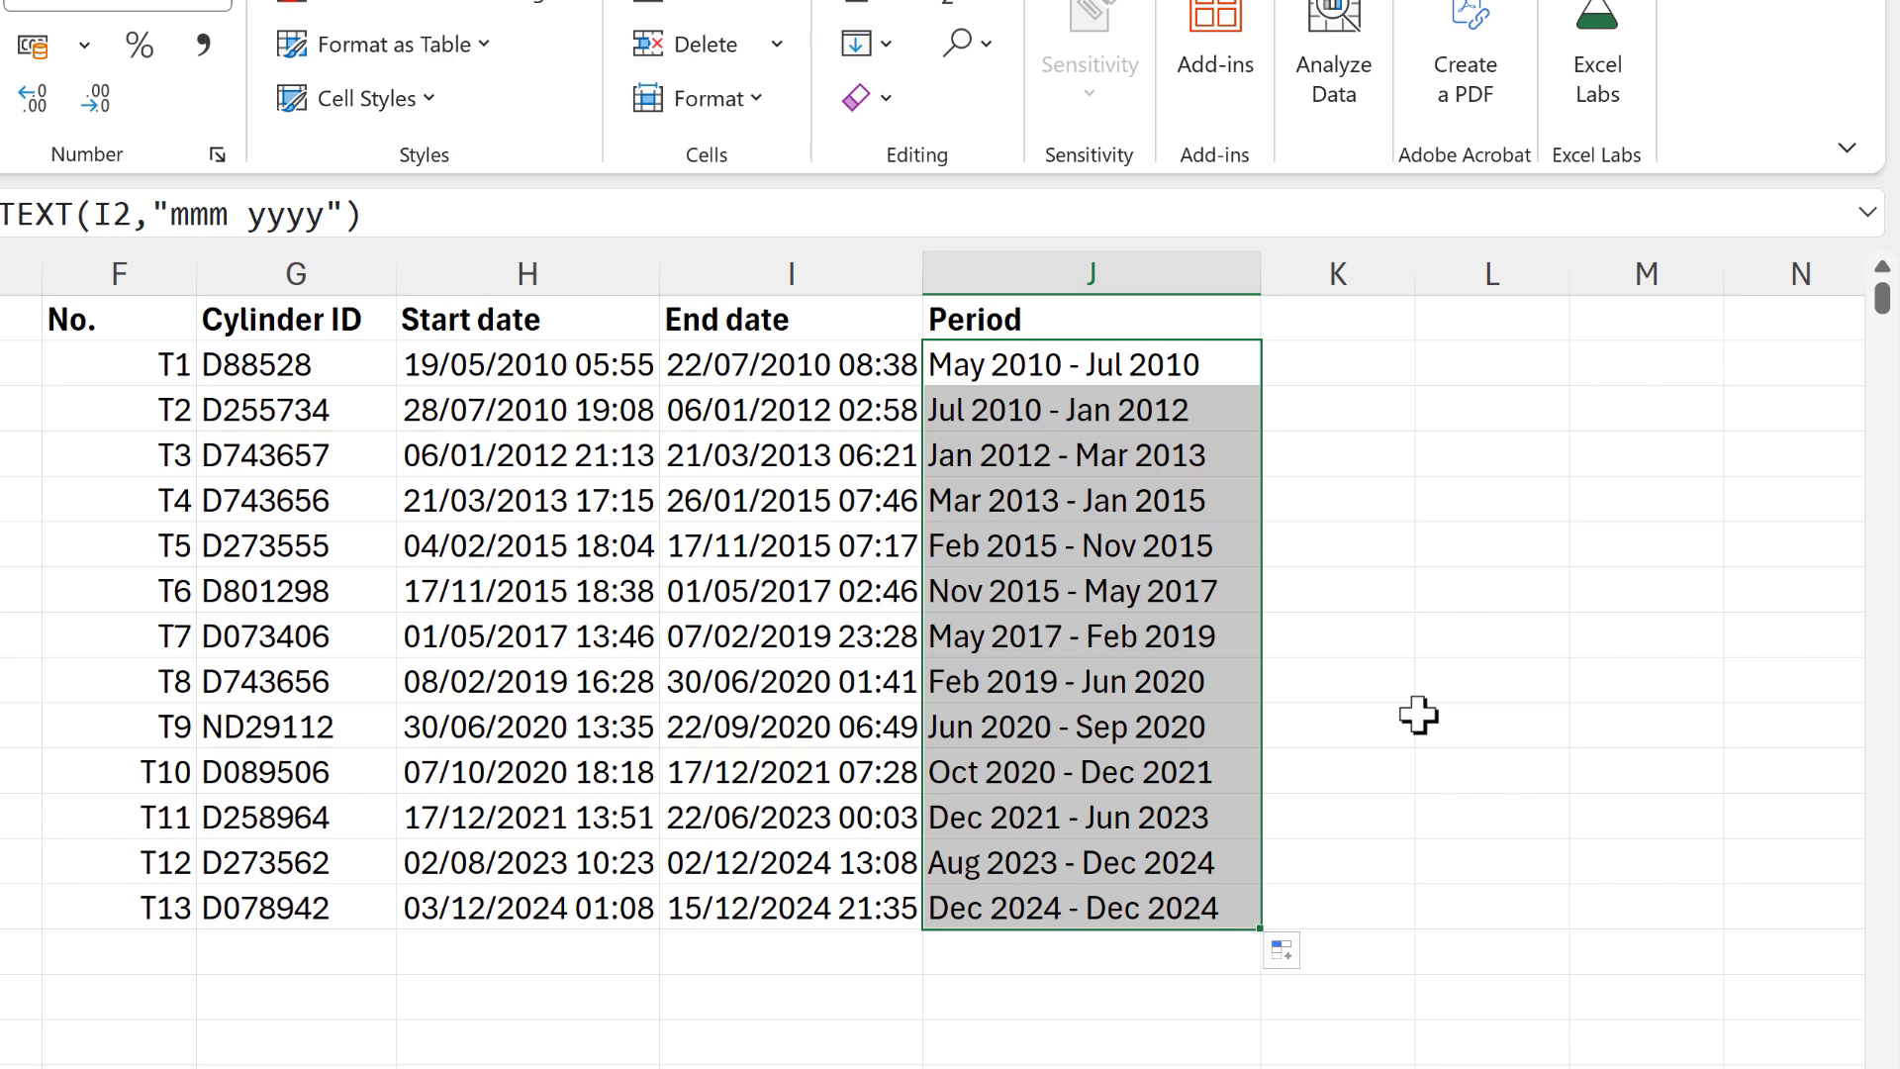
# Enter the heading Count in K1
pyautogui.click(1325, 322)
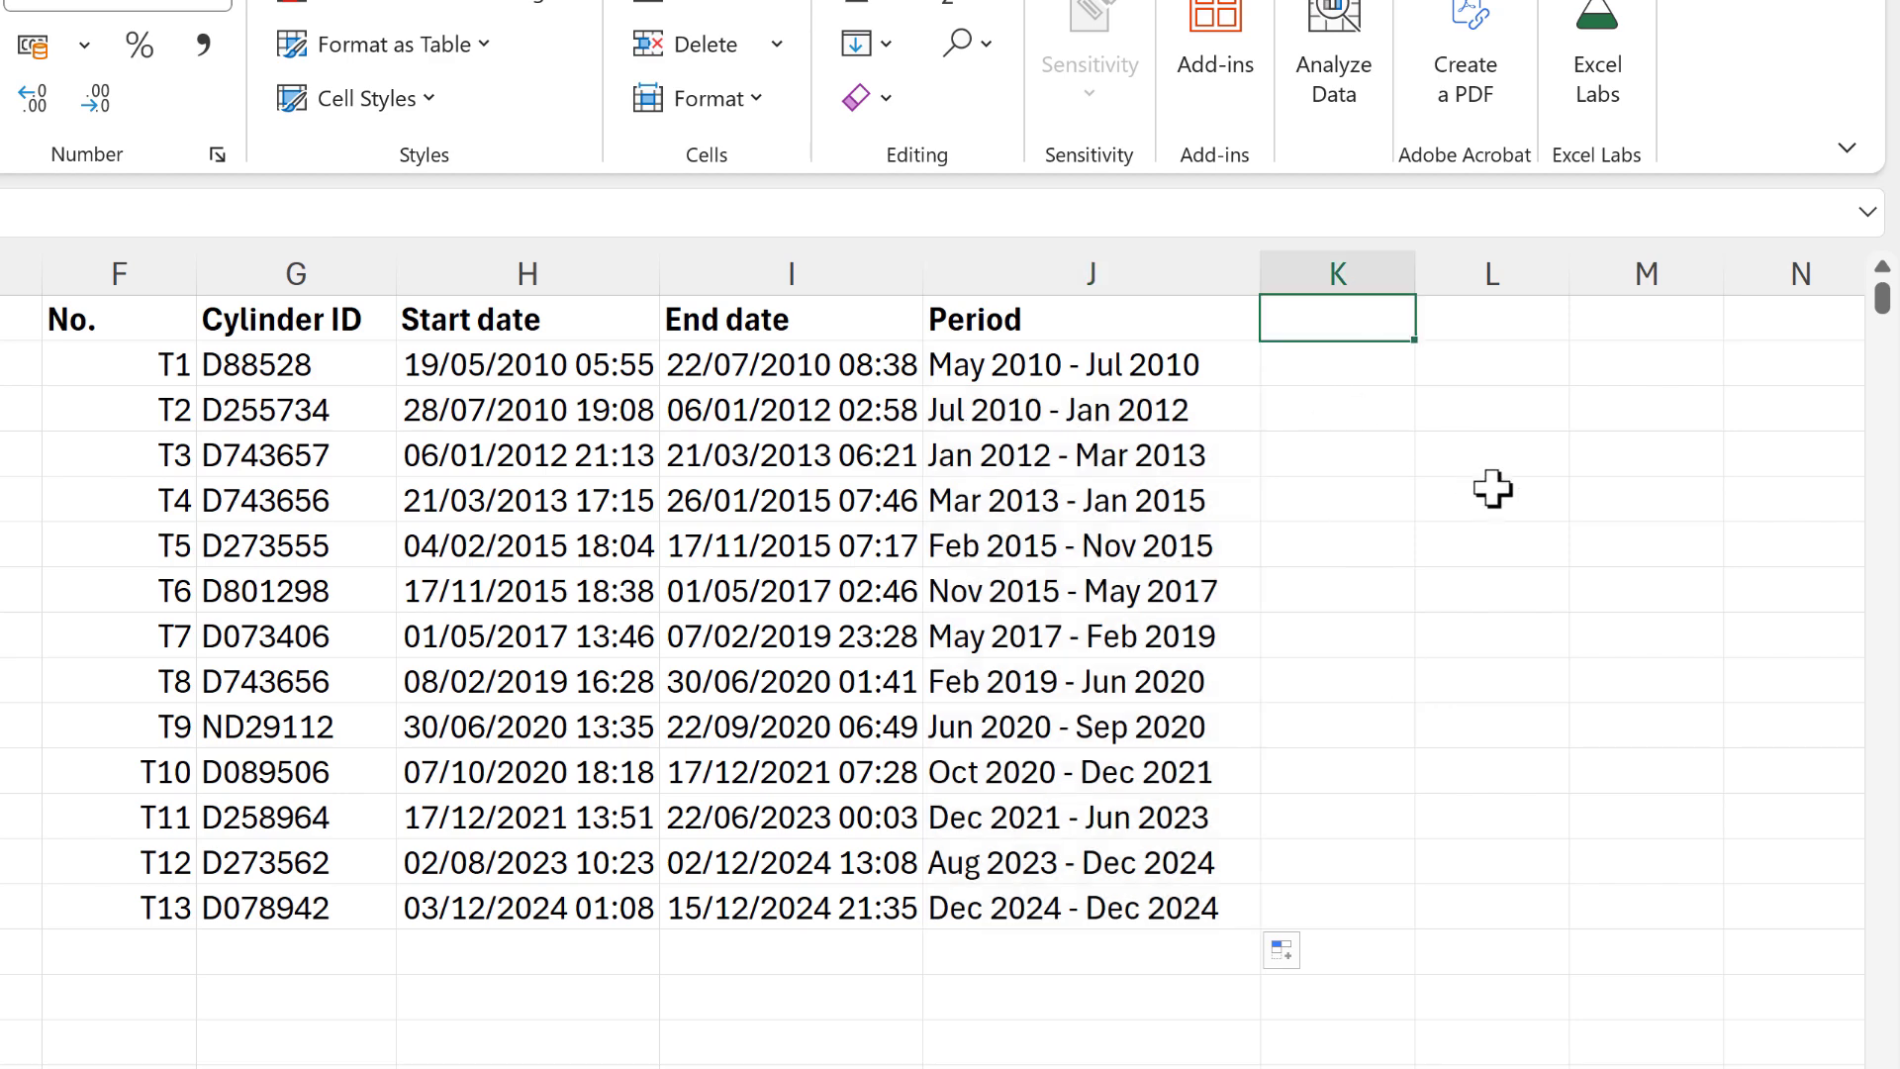
pyautogui.write('Count')
pyautogui.press('Return')
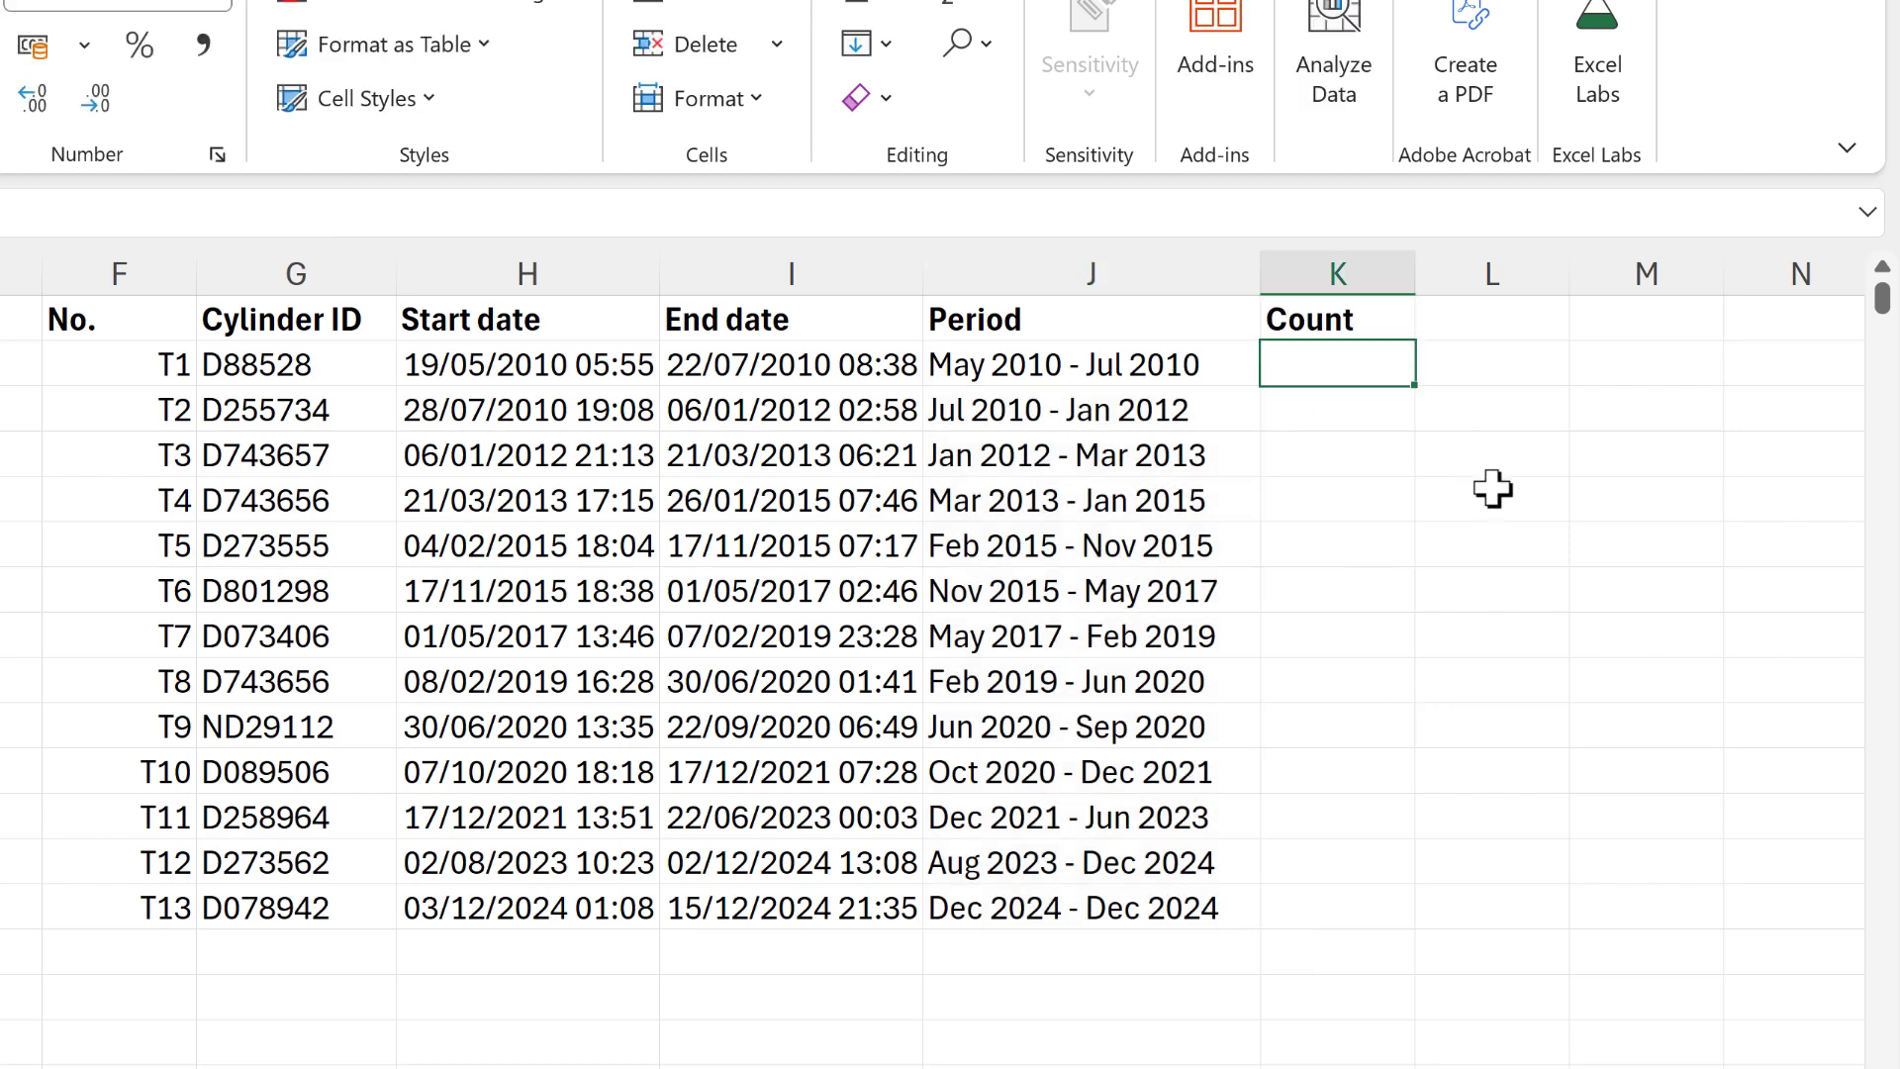
# Enter =COUNTIF($D$2:$D$10281,F2) in K2 to count the rows belonging to the cylinder number
pyautogui.write('=countif')
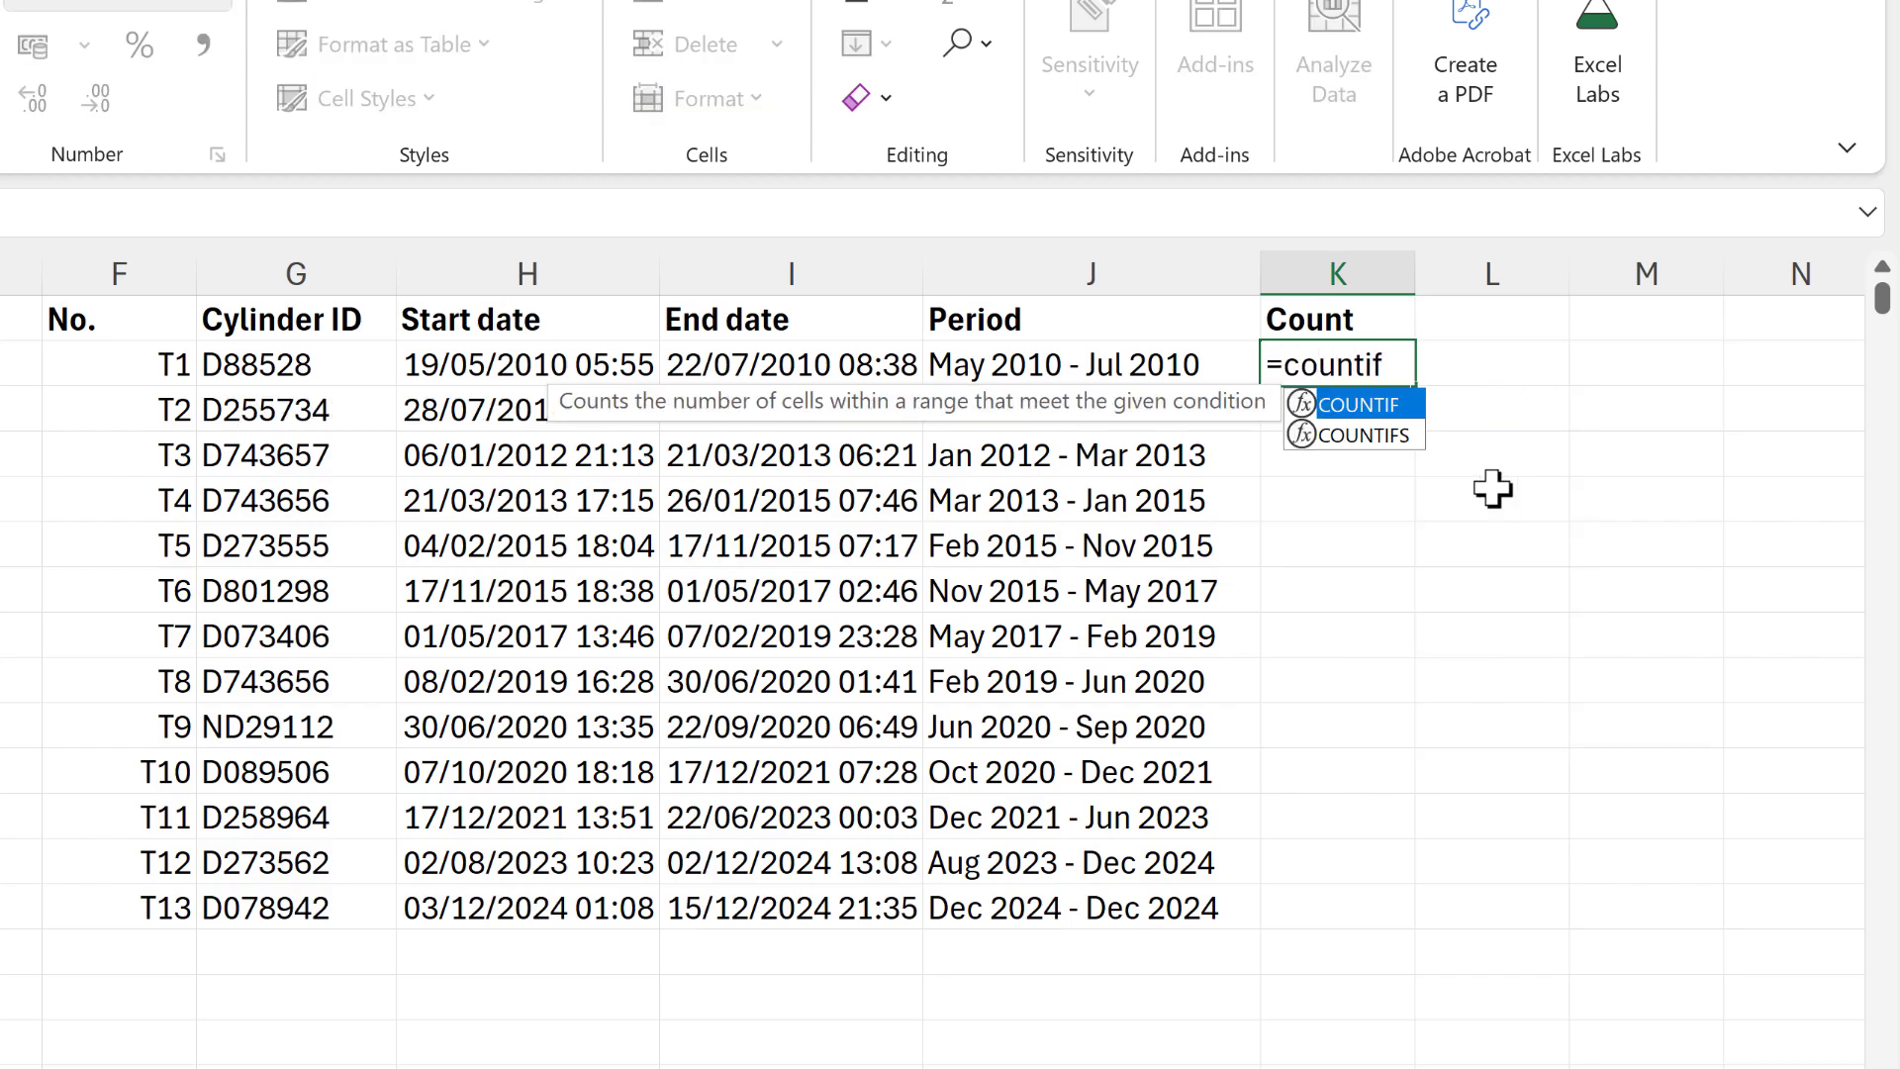
pyautogui.press('Tab')
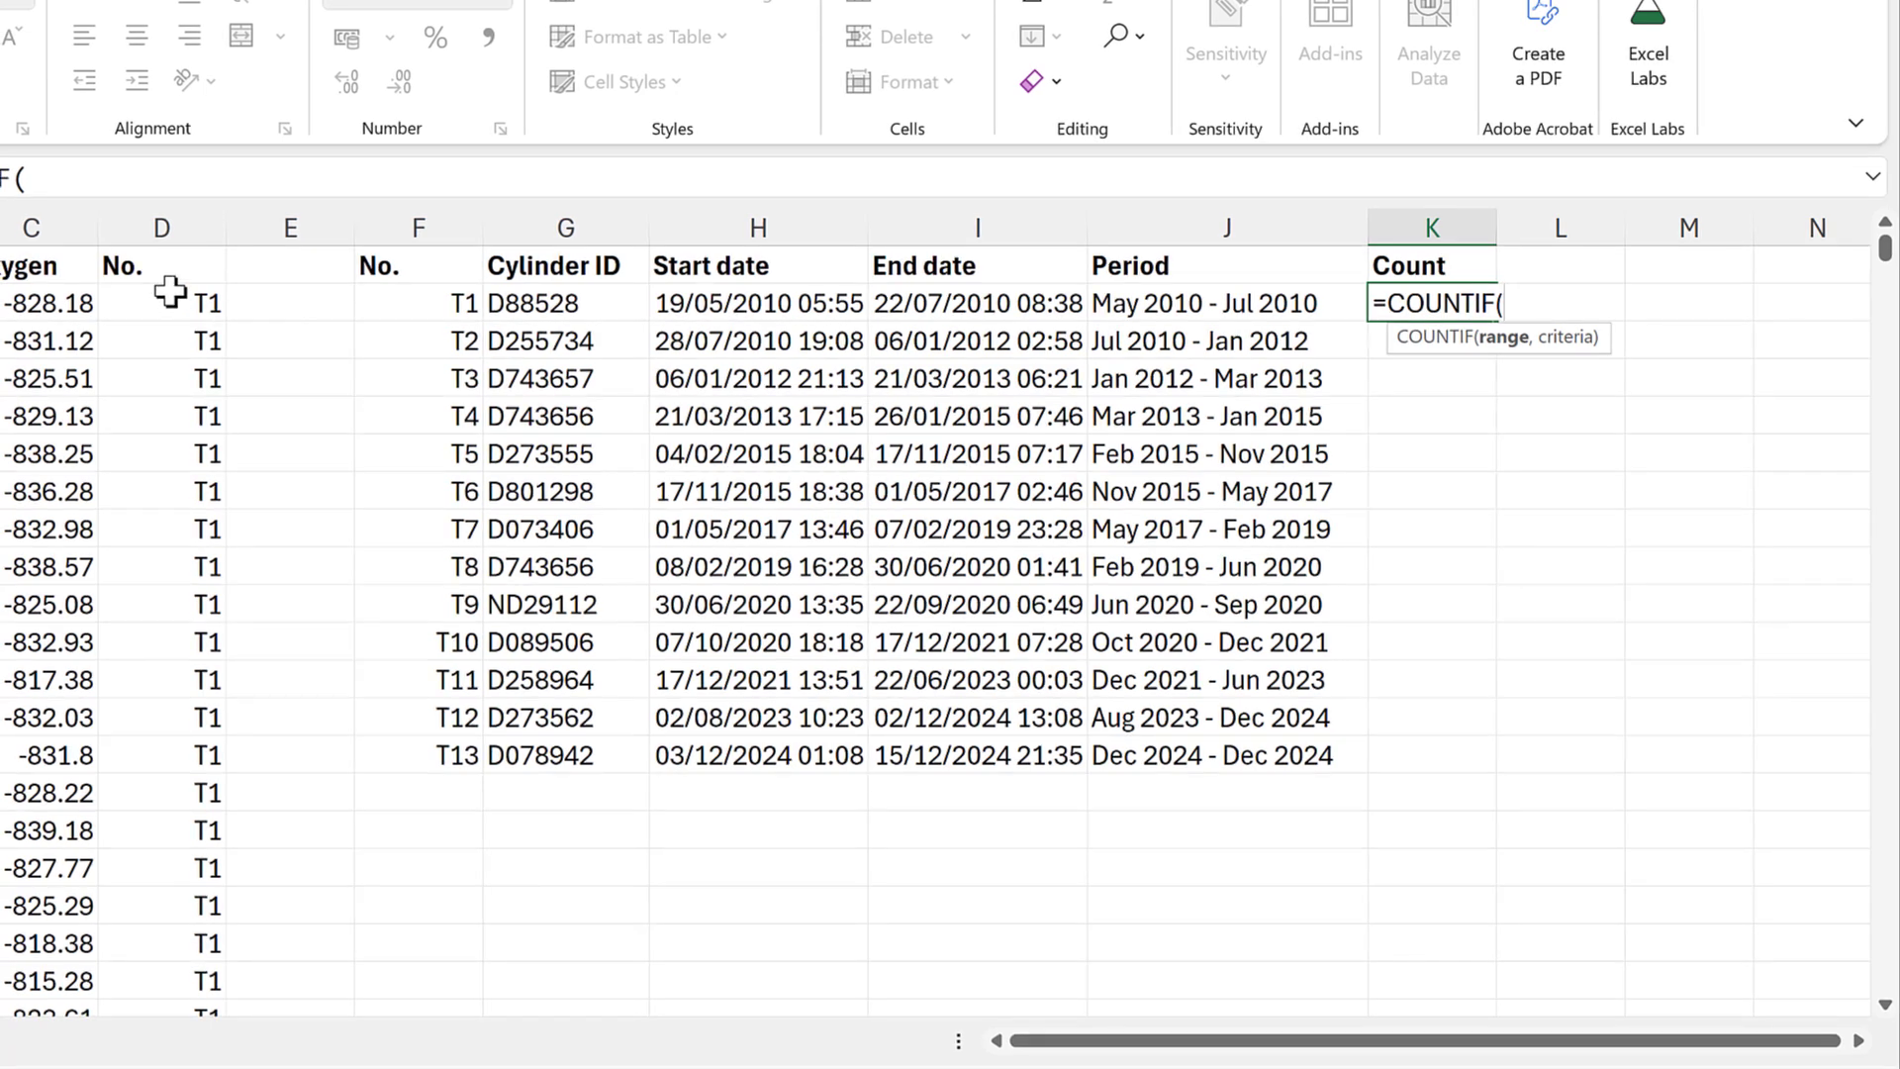
pyautogui.click(170, 291)
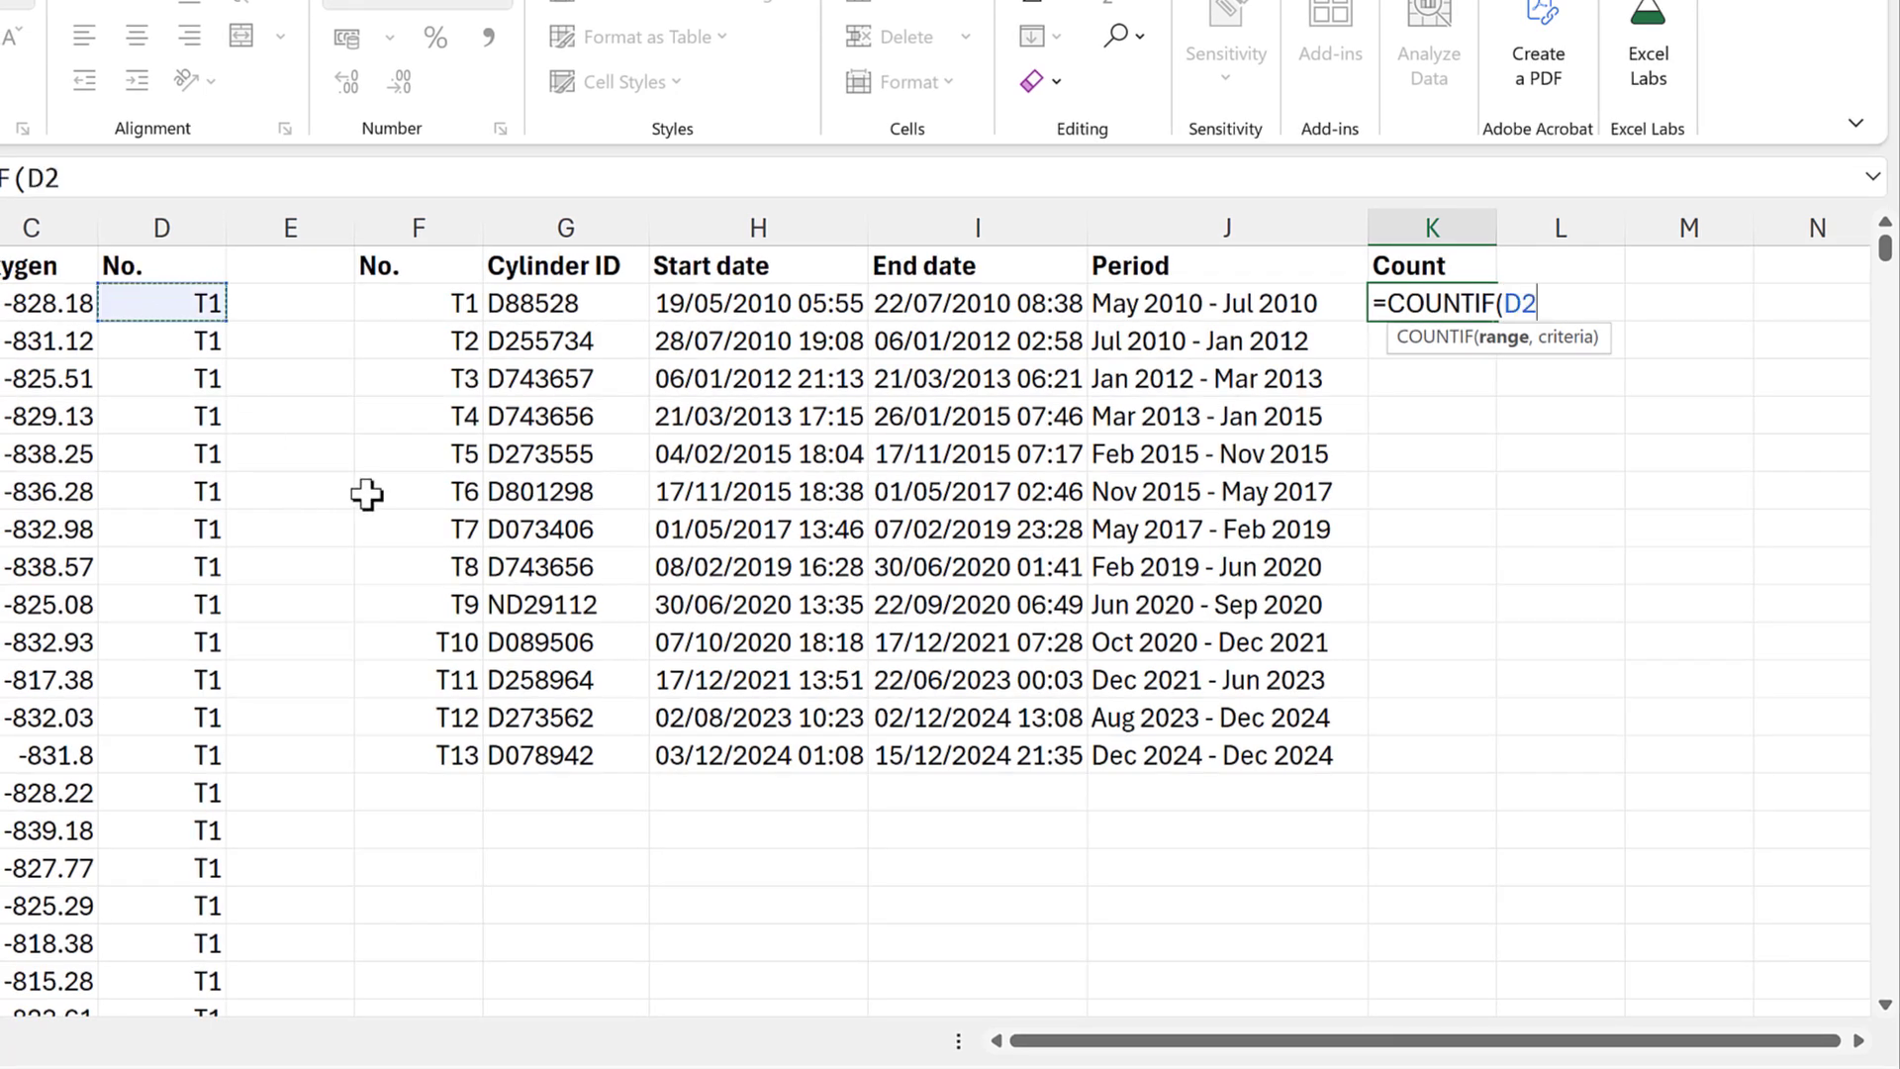
pyautogui.hotkey('ctrl', 'shift', 'Down')
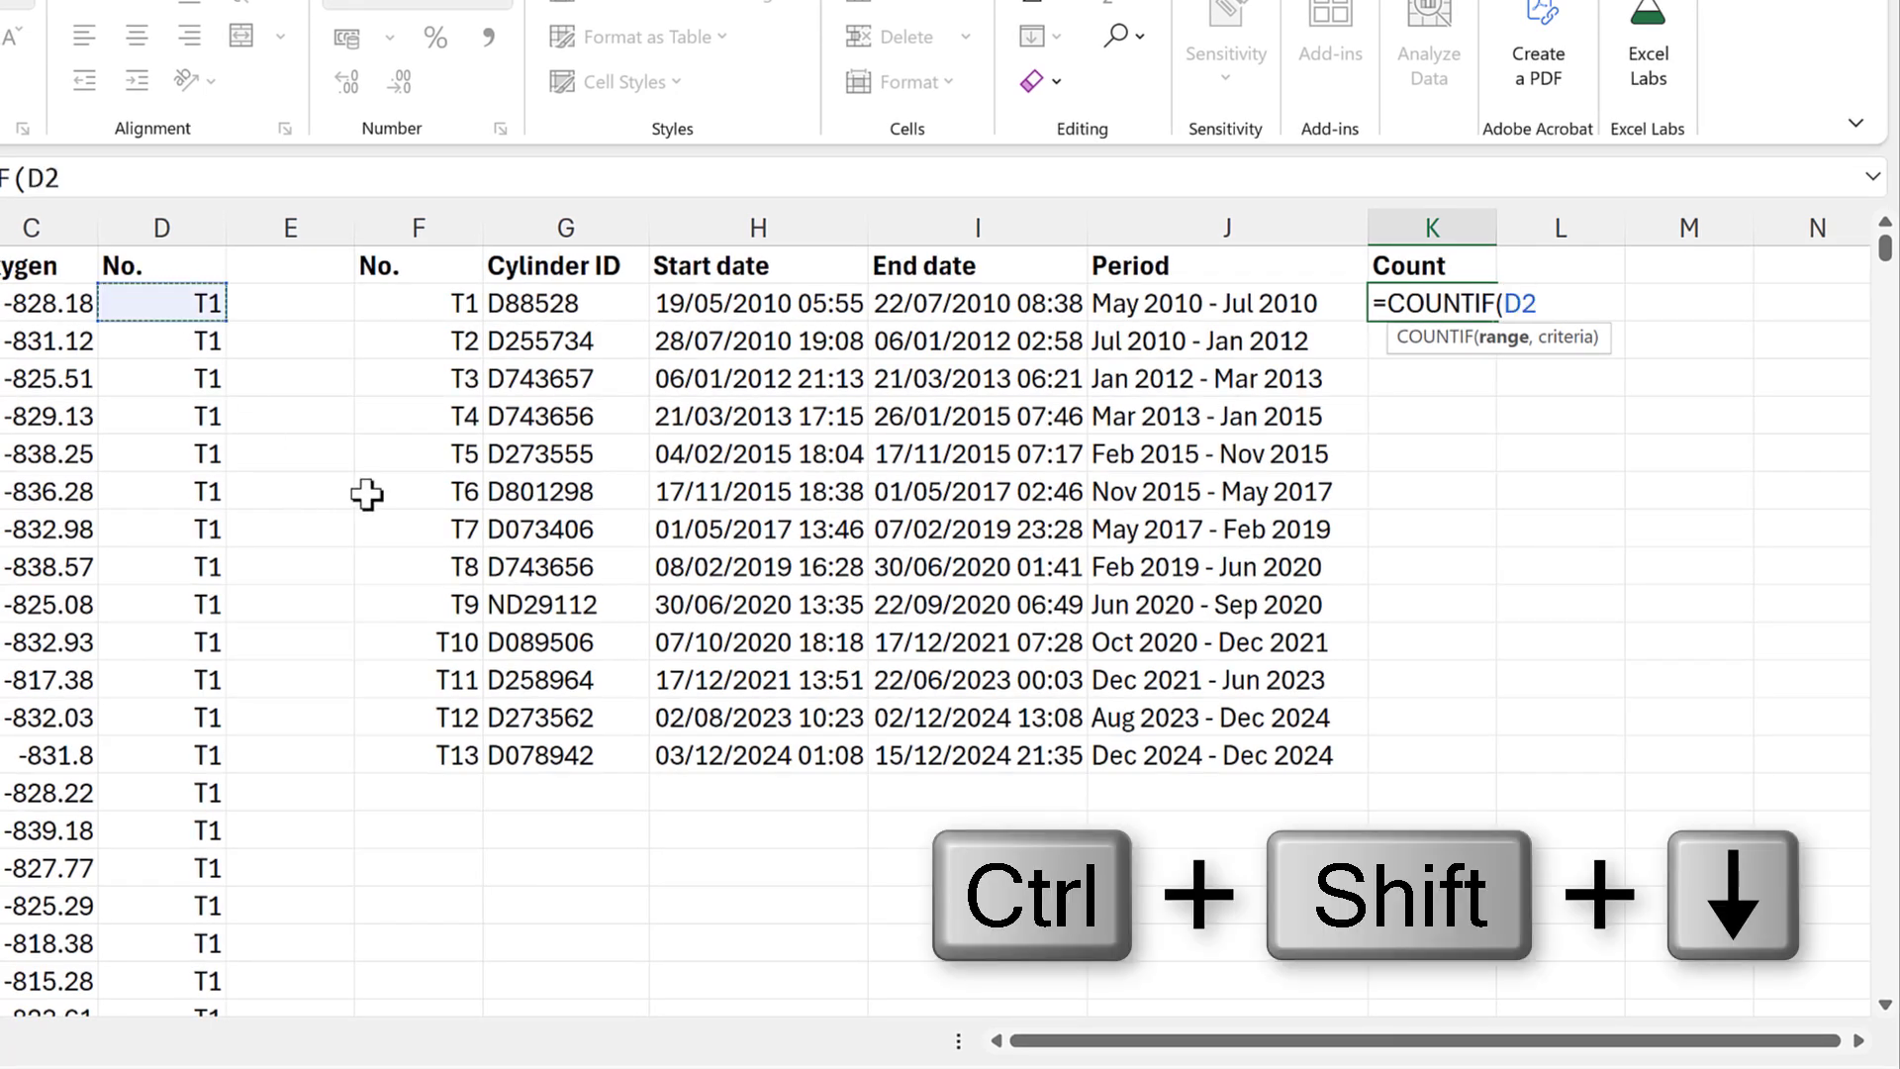
pyautogui.press('F4')
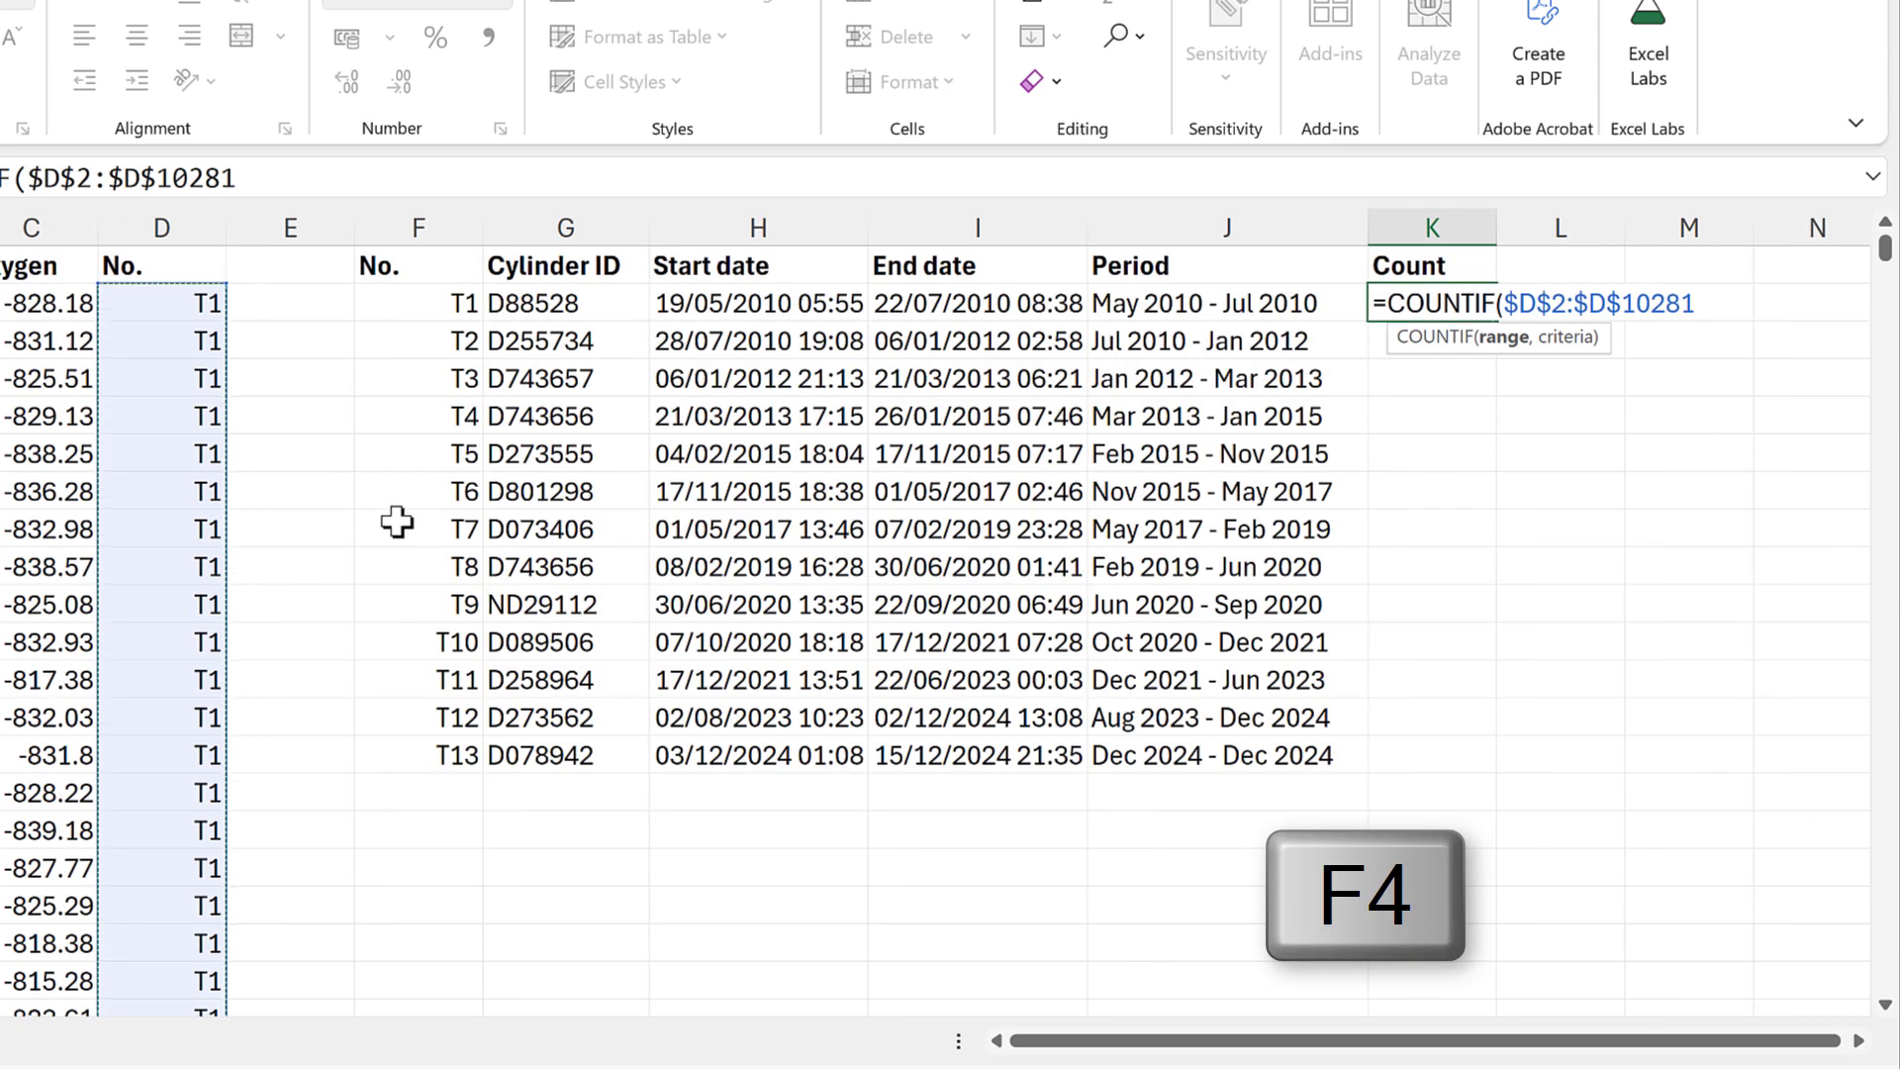
pyautogui.write(',')
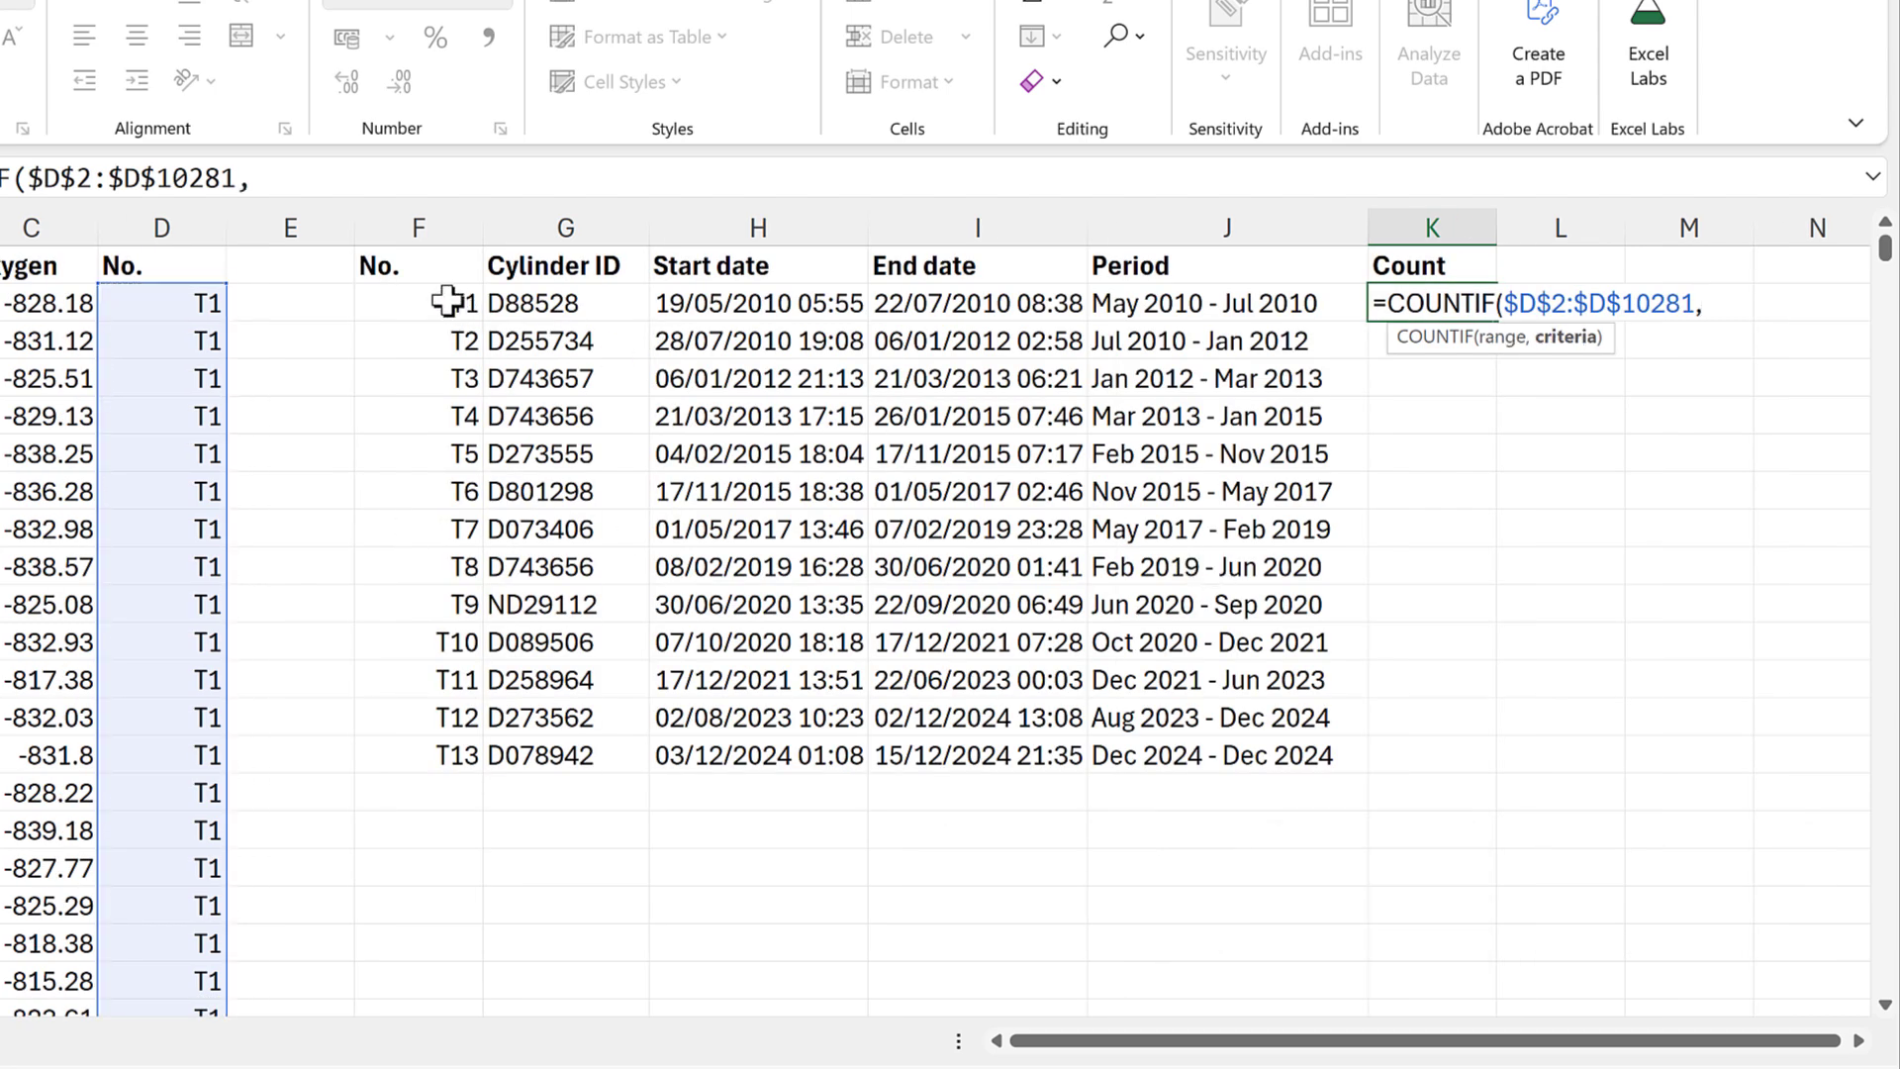
pyautogui.click(447, 301)
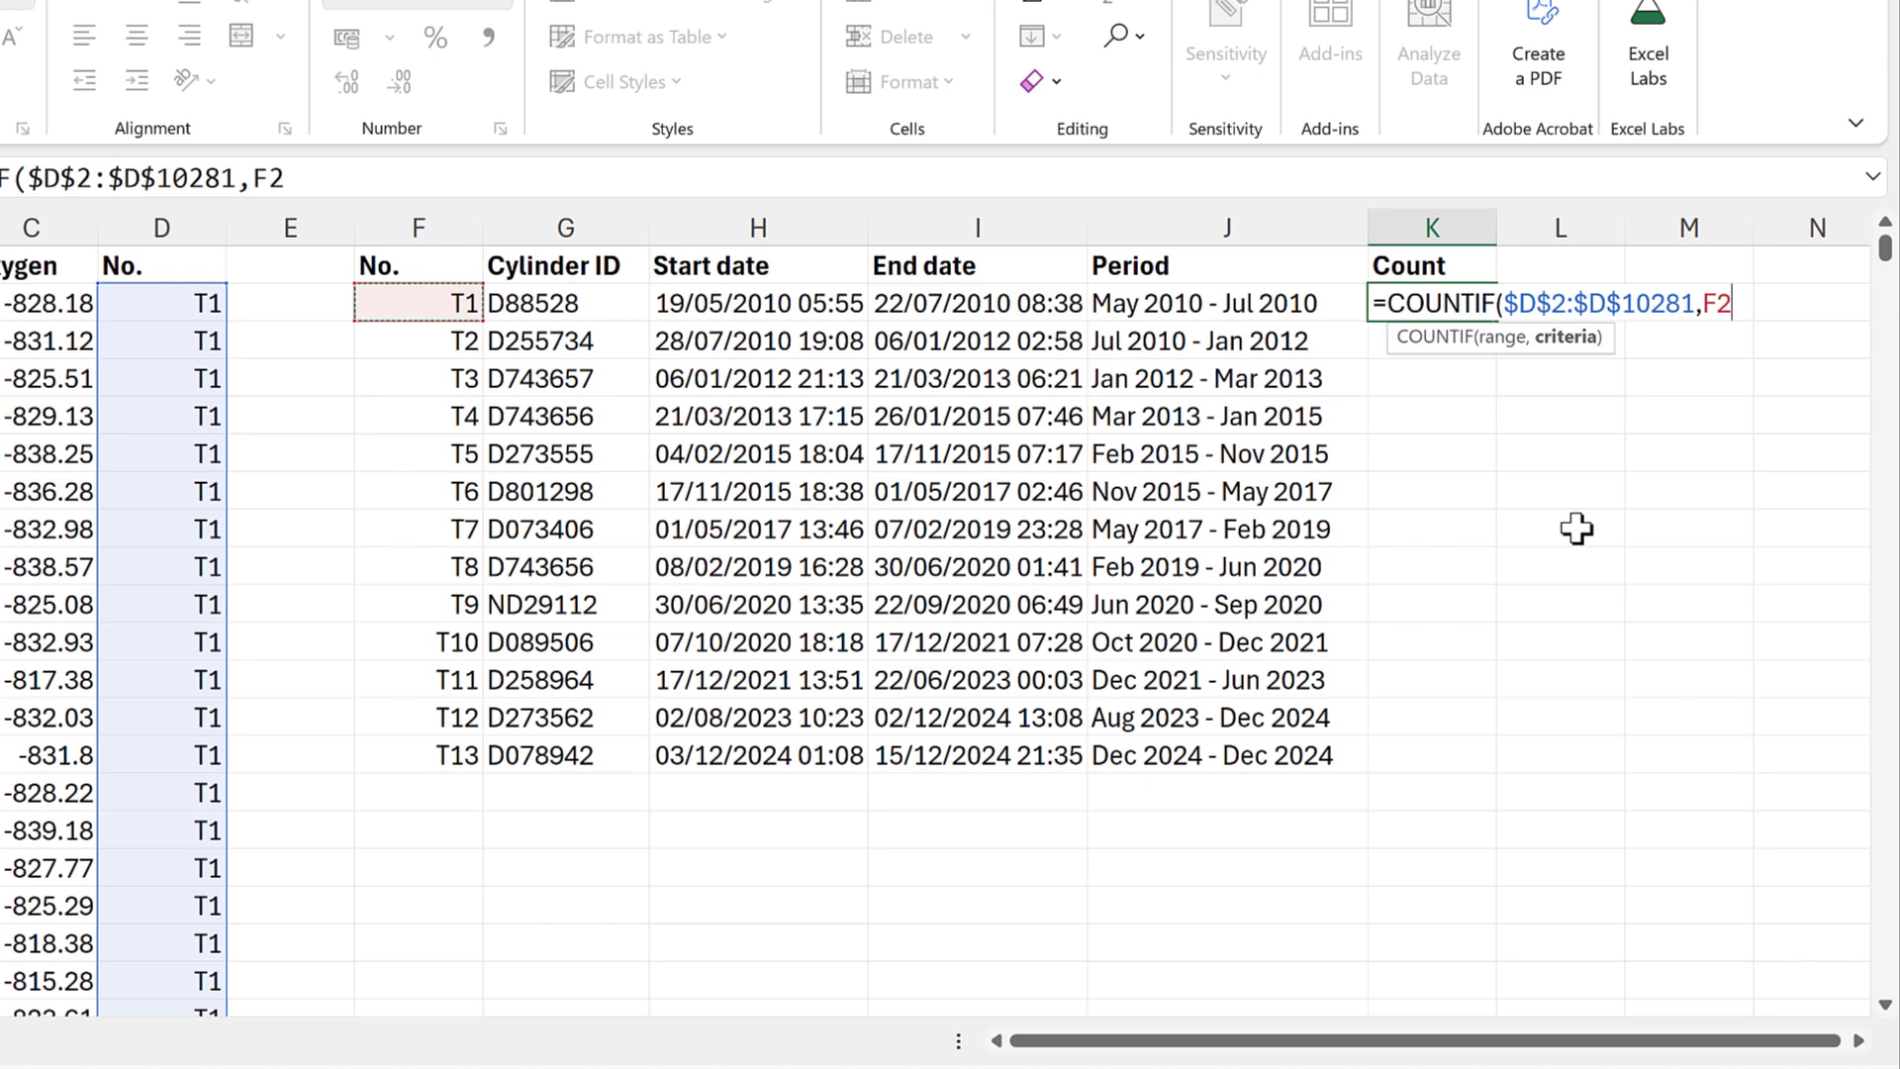
pyautogui.write(')')
pyautogui.press('Return')
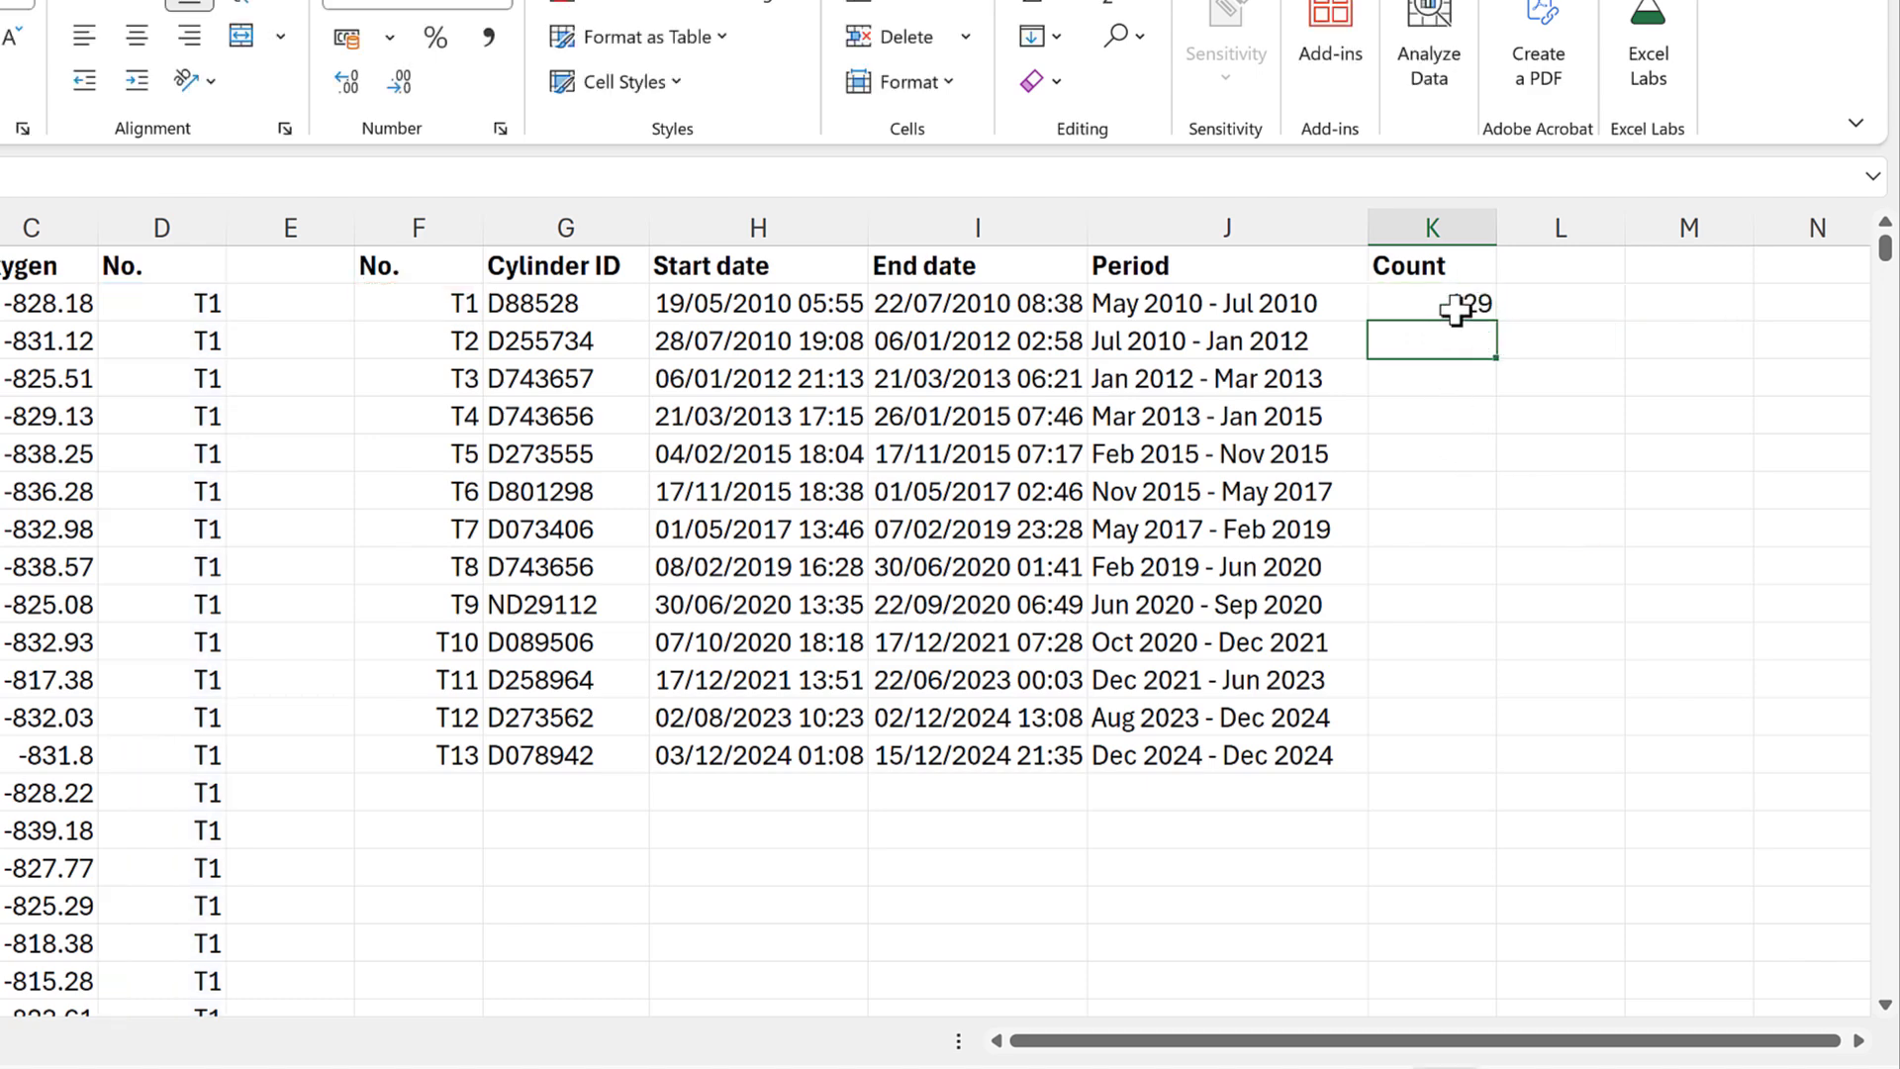
# Fill the K2 count formula down to K14
pyautogui.click(1455, 309)
pyautogui.doubleClick(1493, 320)
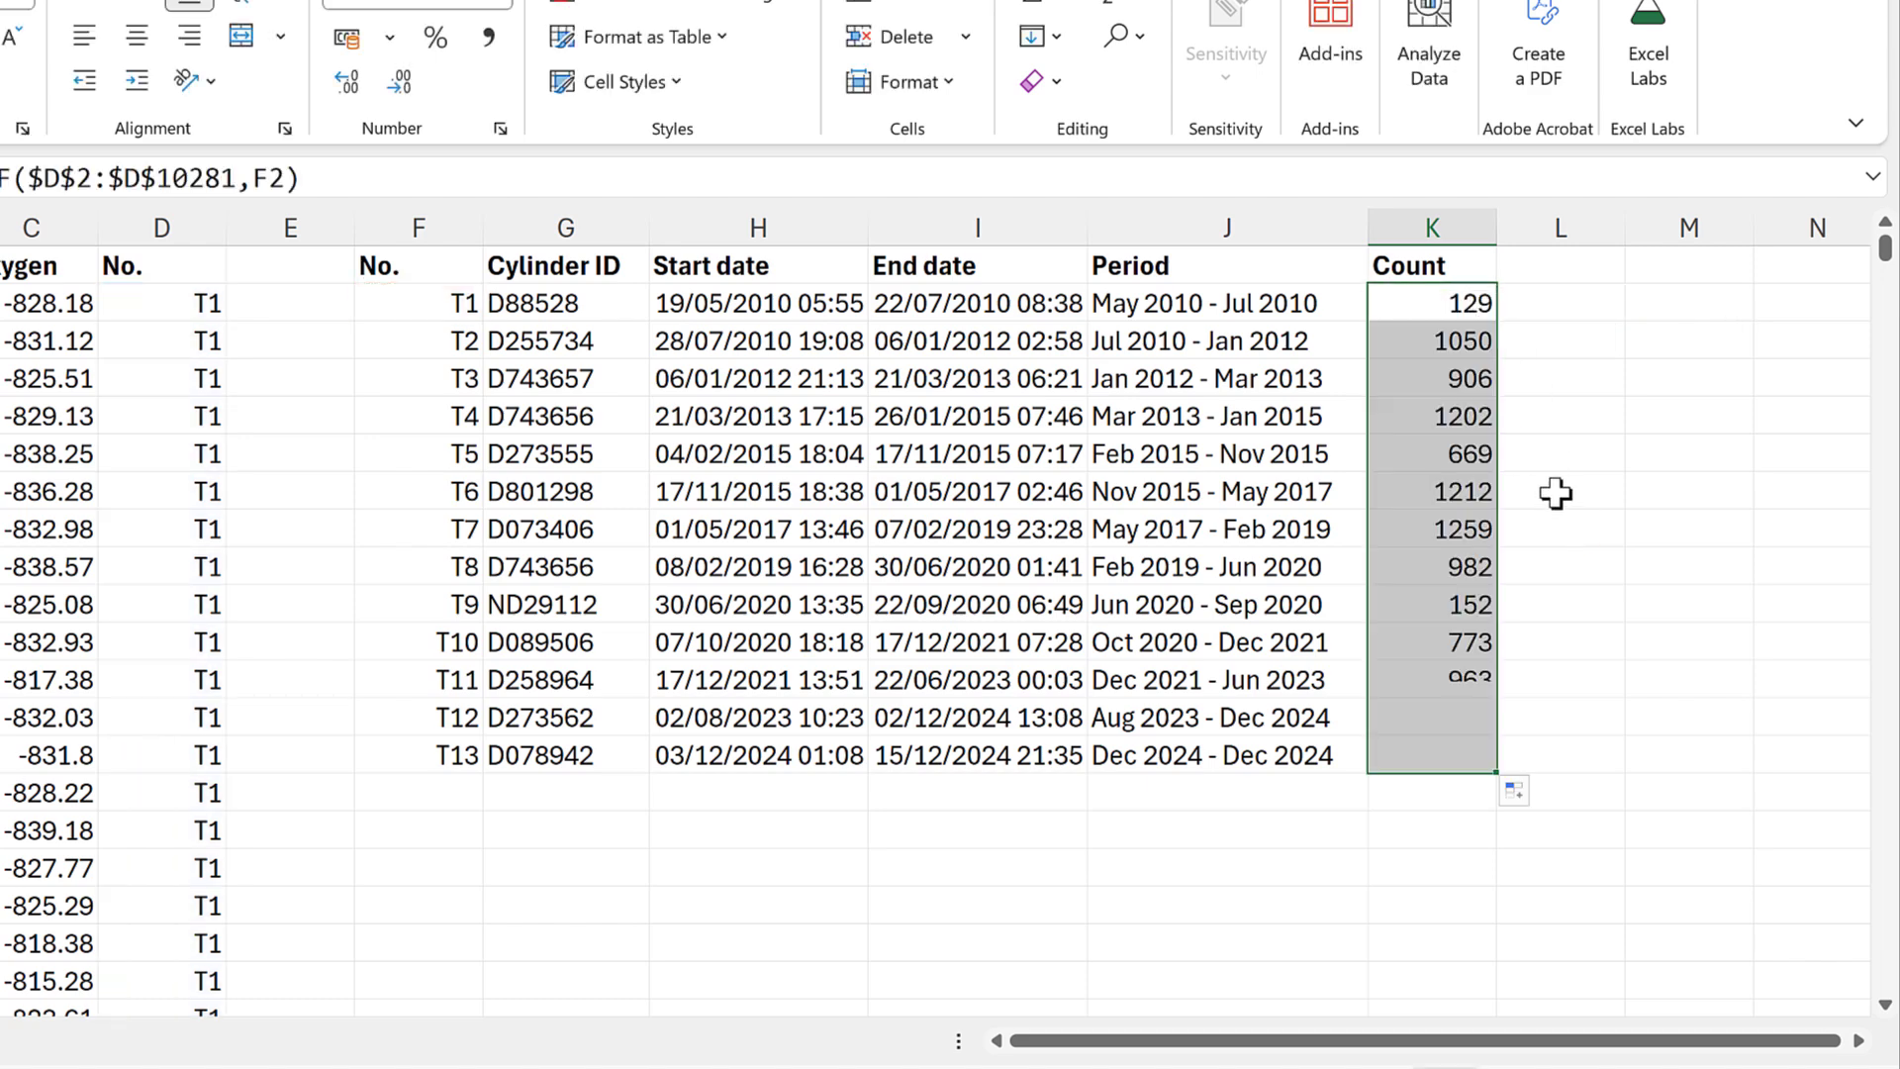
pyautogui.click(1549, 447)
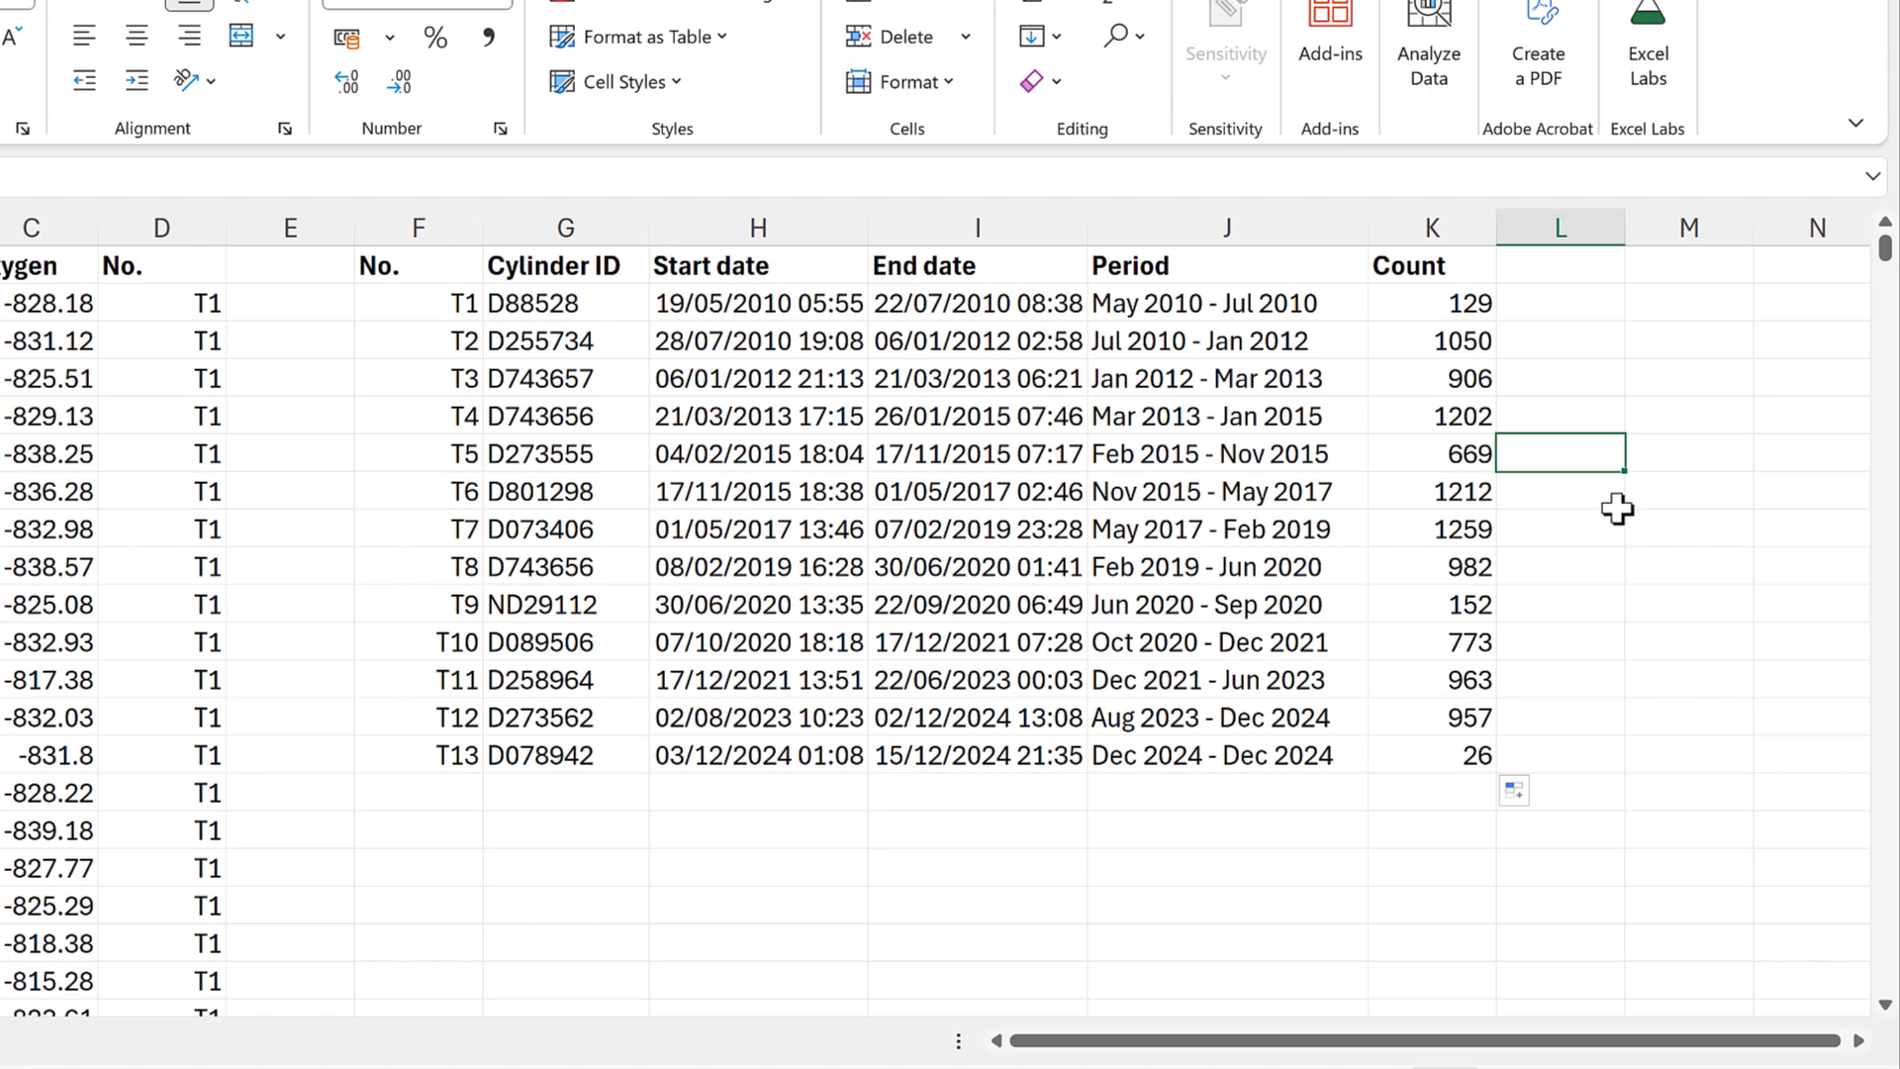
# Enter the heading Average in L1
pyautogui.click(1537, 280)
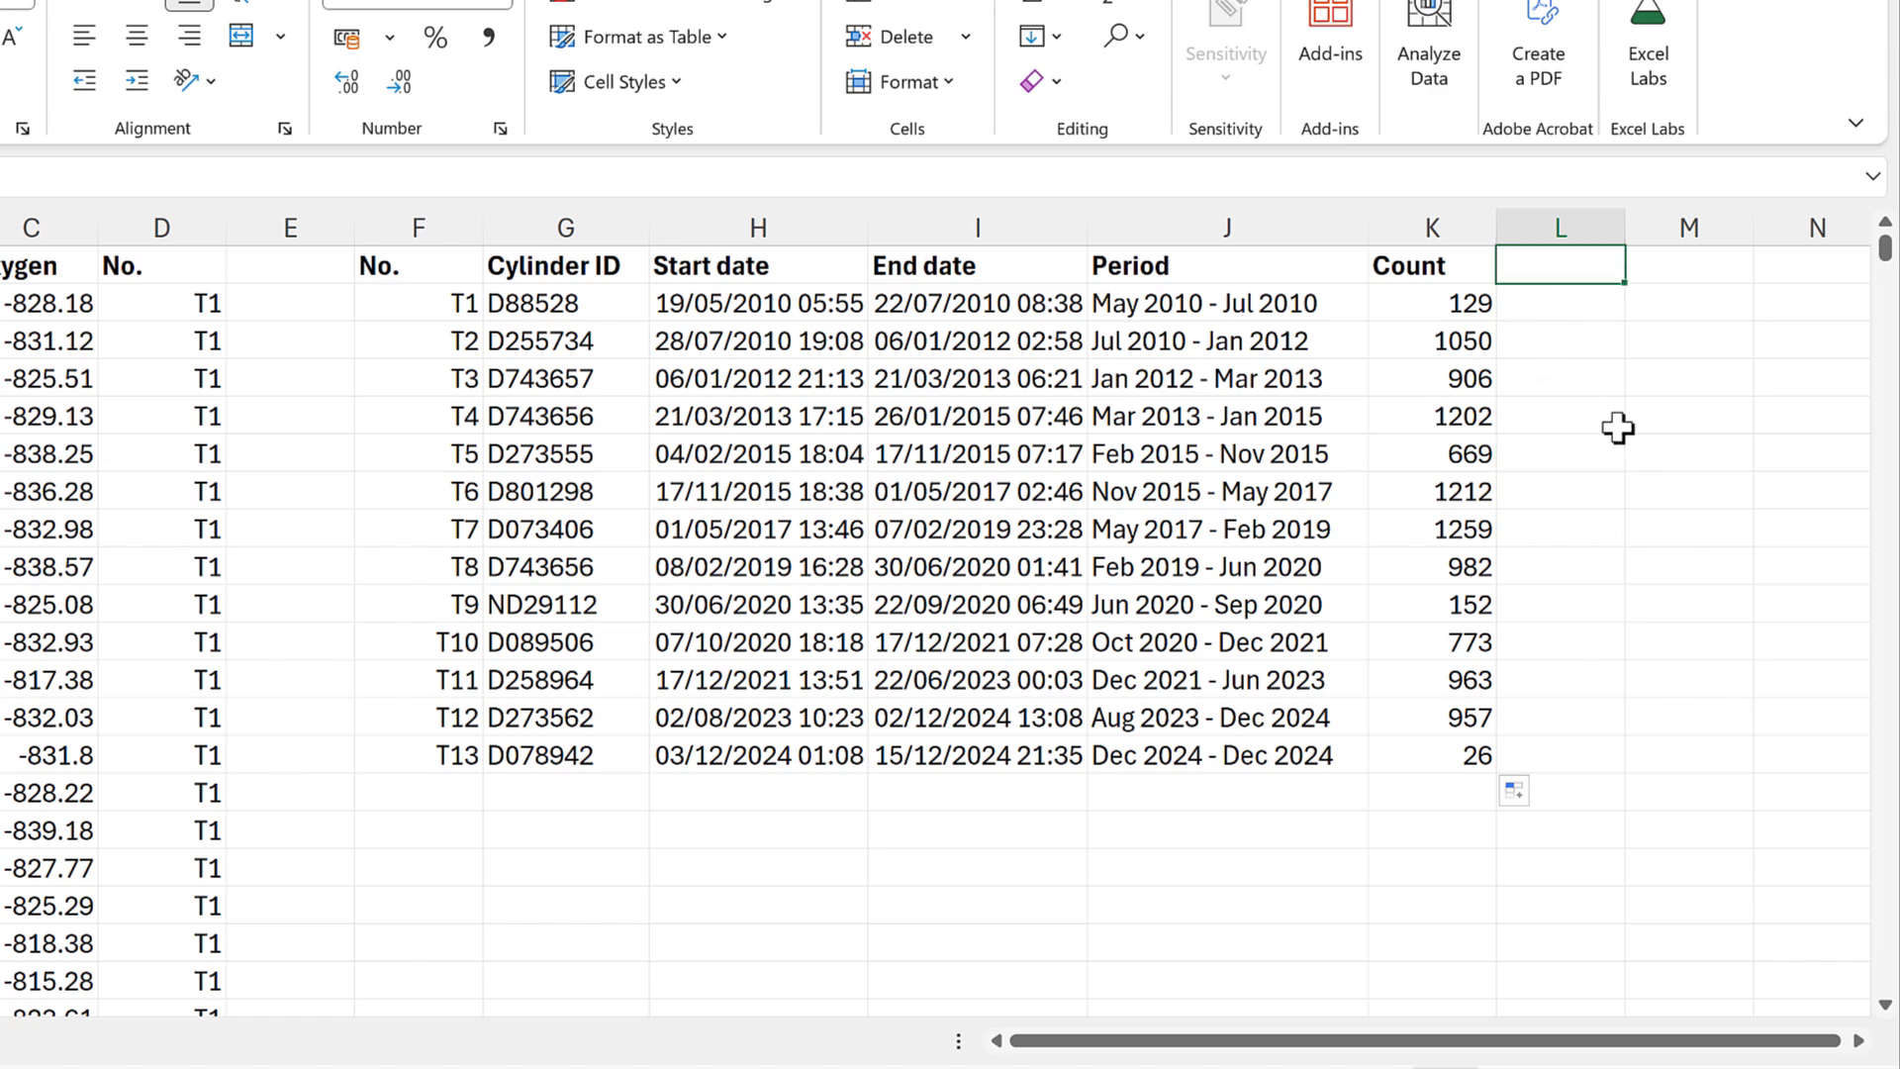
pyautogui.write('Average')
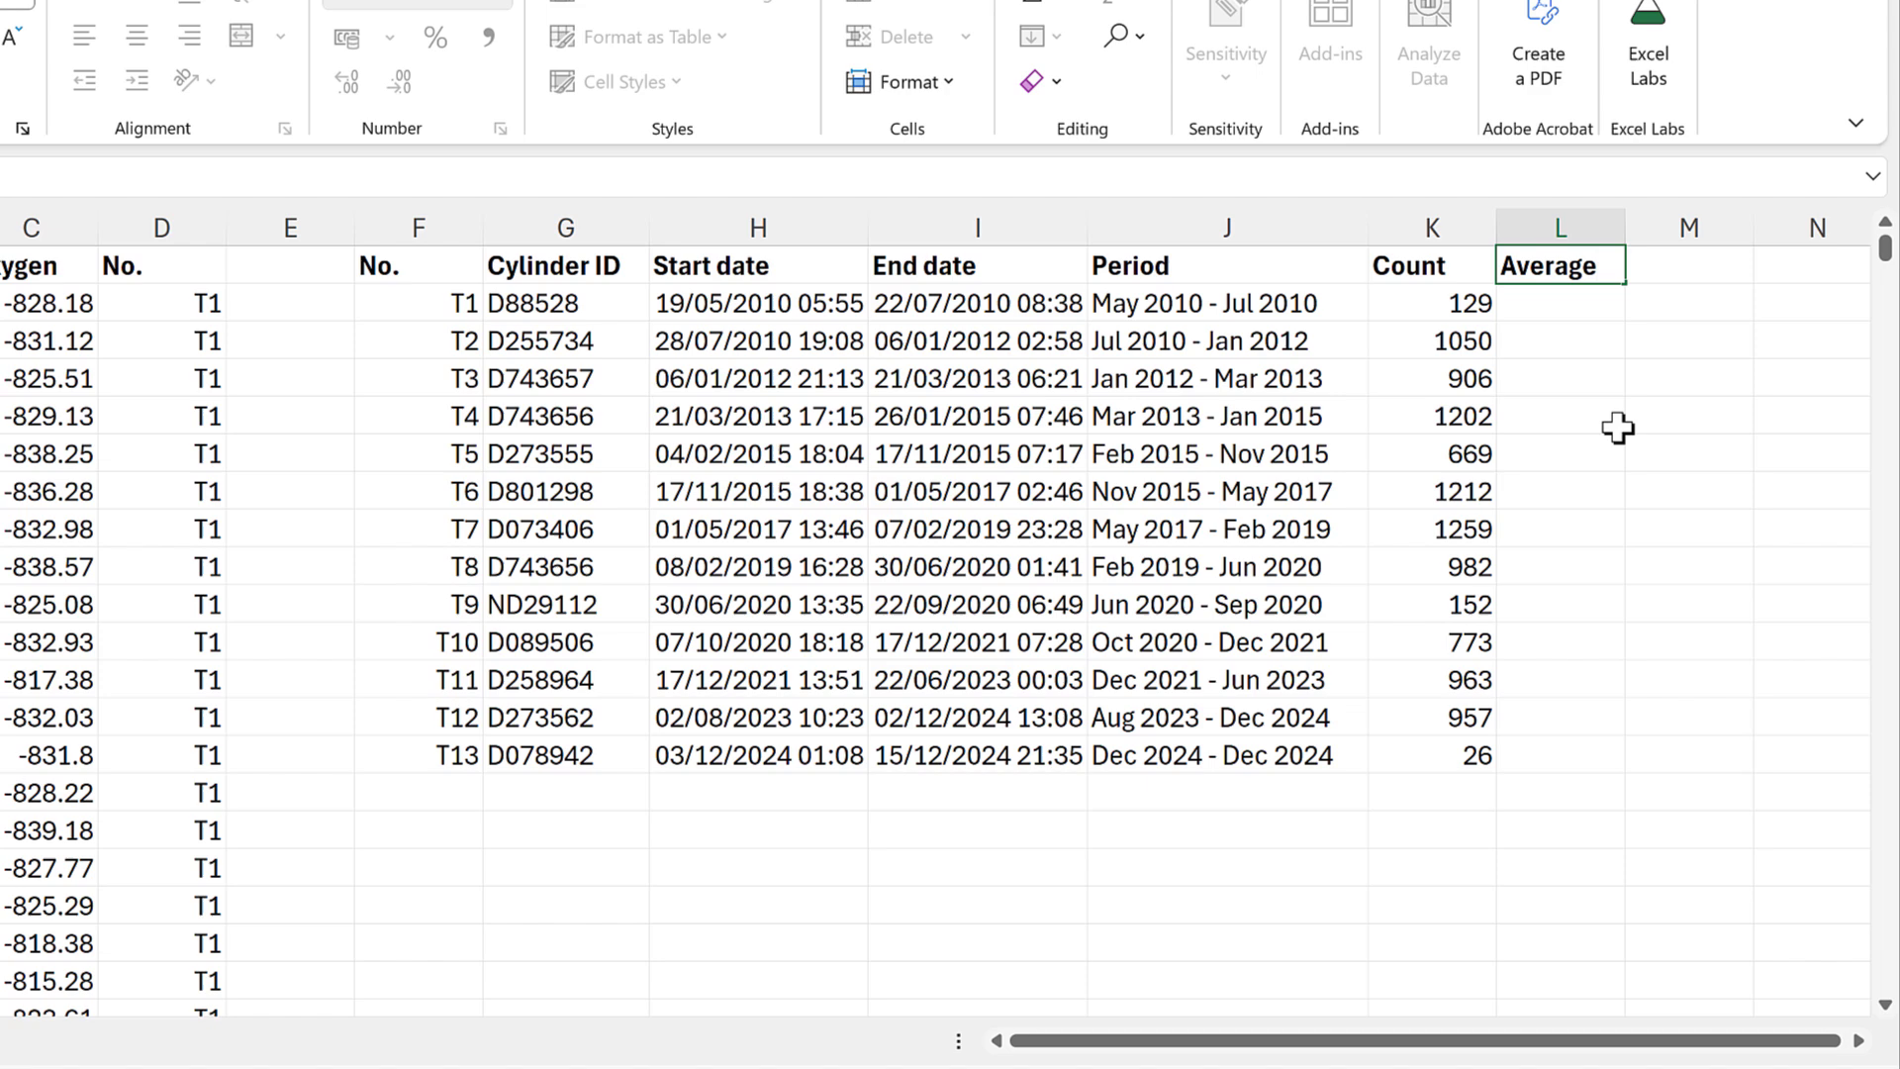
pyautogui.press('Return')
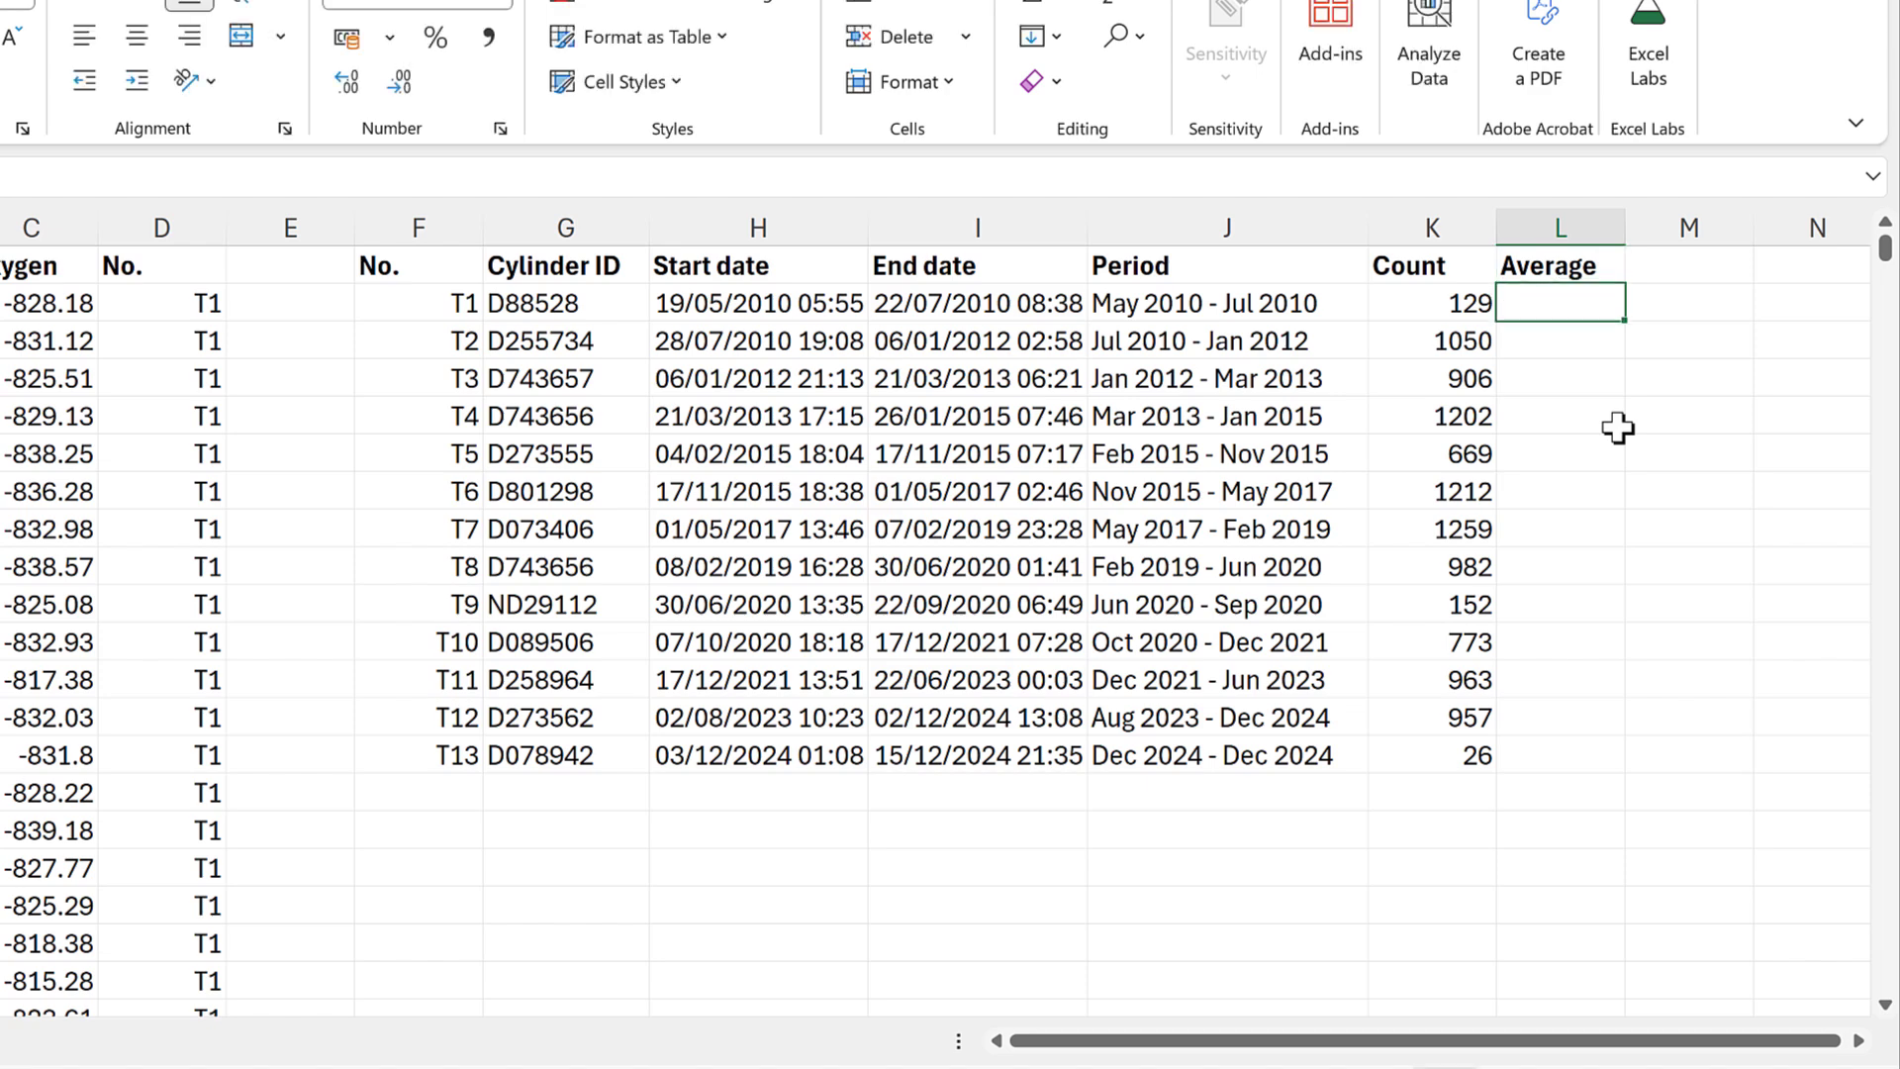
# Enter =AVERAGEIF($D$2:$D$10281,F2,$C$2:$C$10281) in L2 to average the oxygen values of the cylinder number
pyautogui.write('=a')
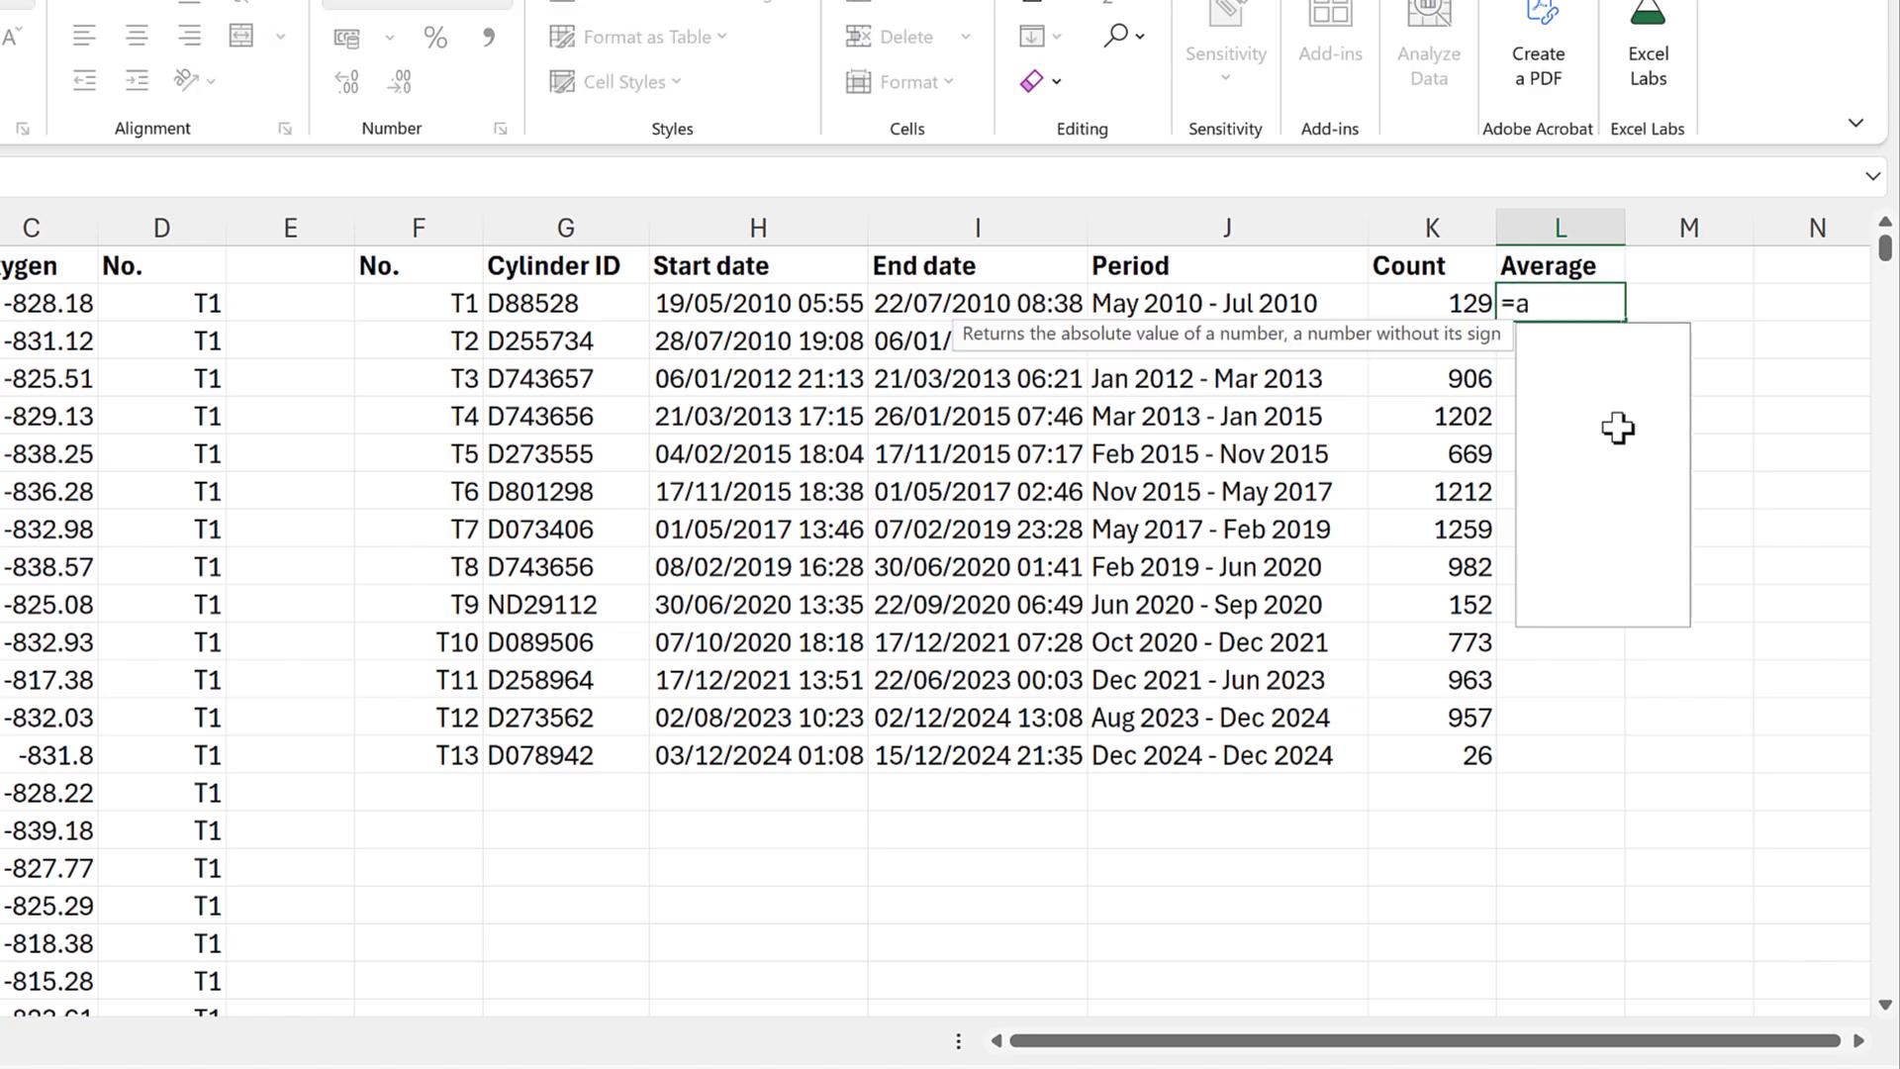
pyautogui.write('verageif')
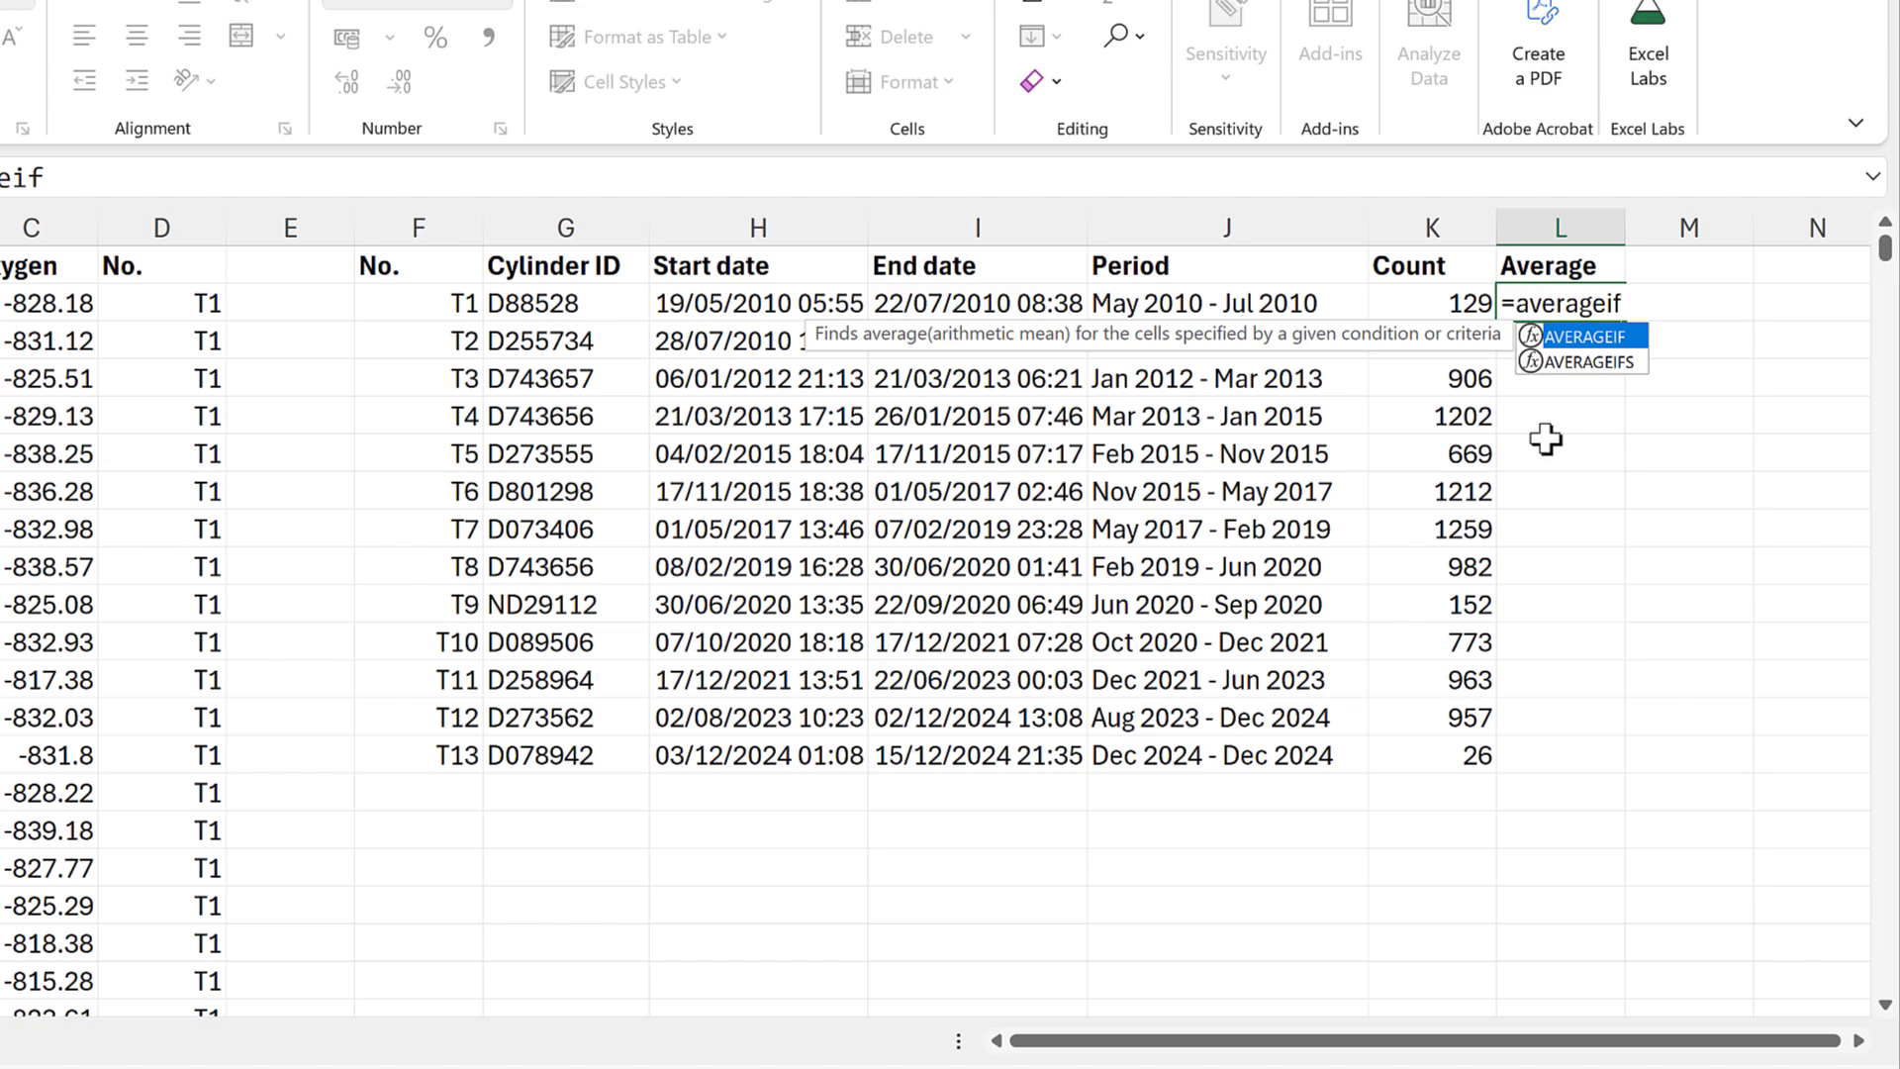
pyautogui.press('Tab')
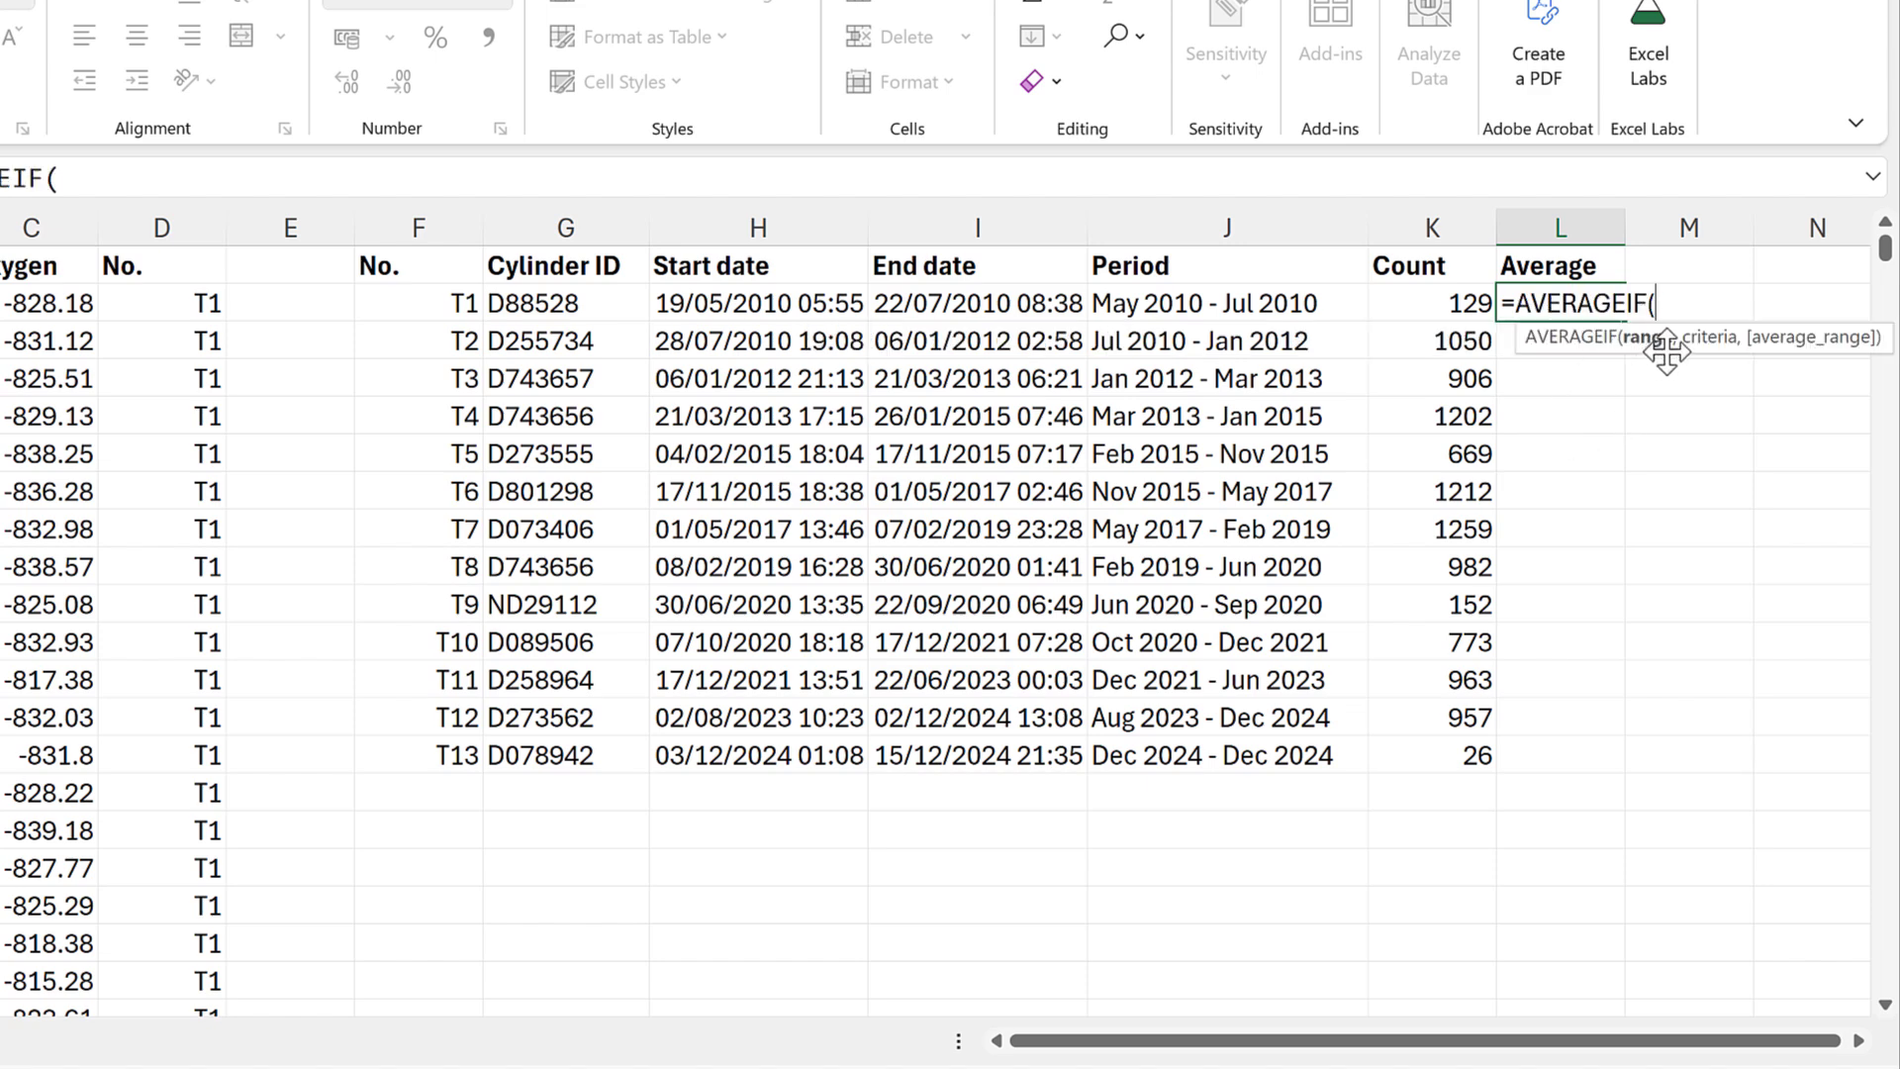
pyautogui.click(191, 307)
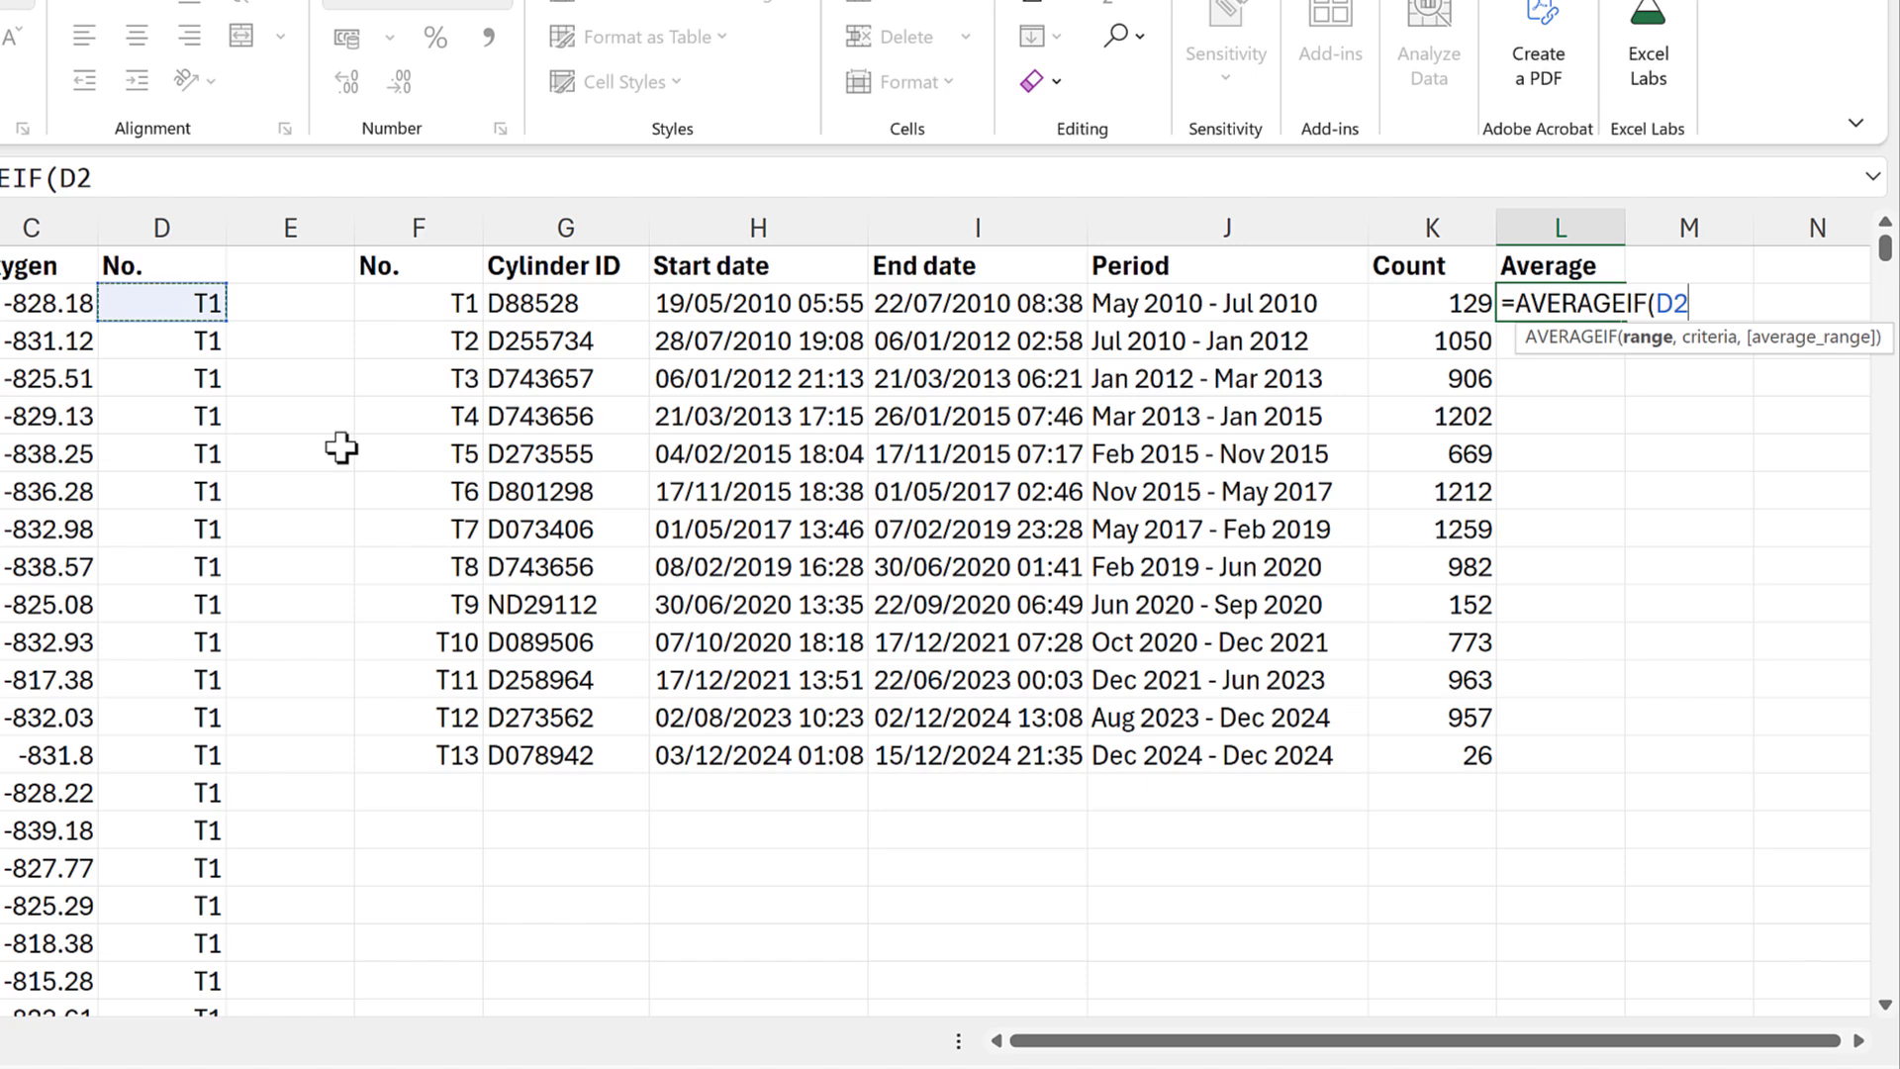
pyautogui.hotkey('ctrl', 'shift', 'Down')
pyautogui.press('F4')
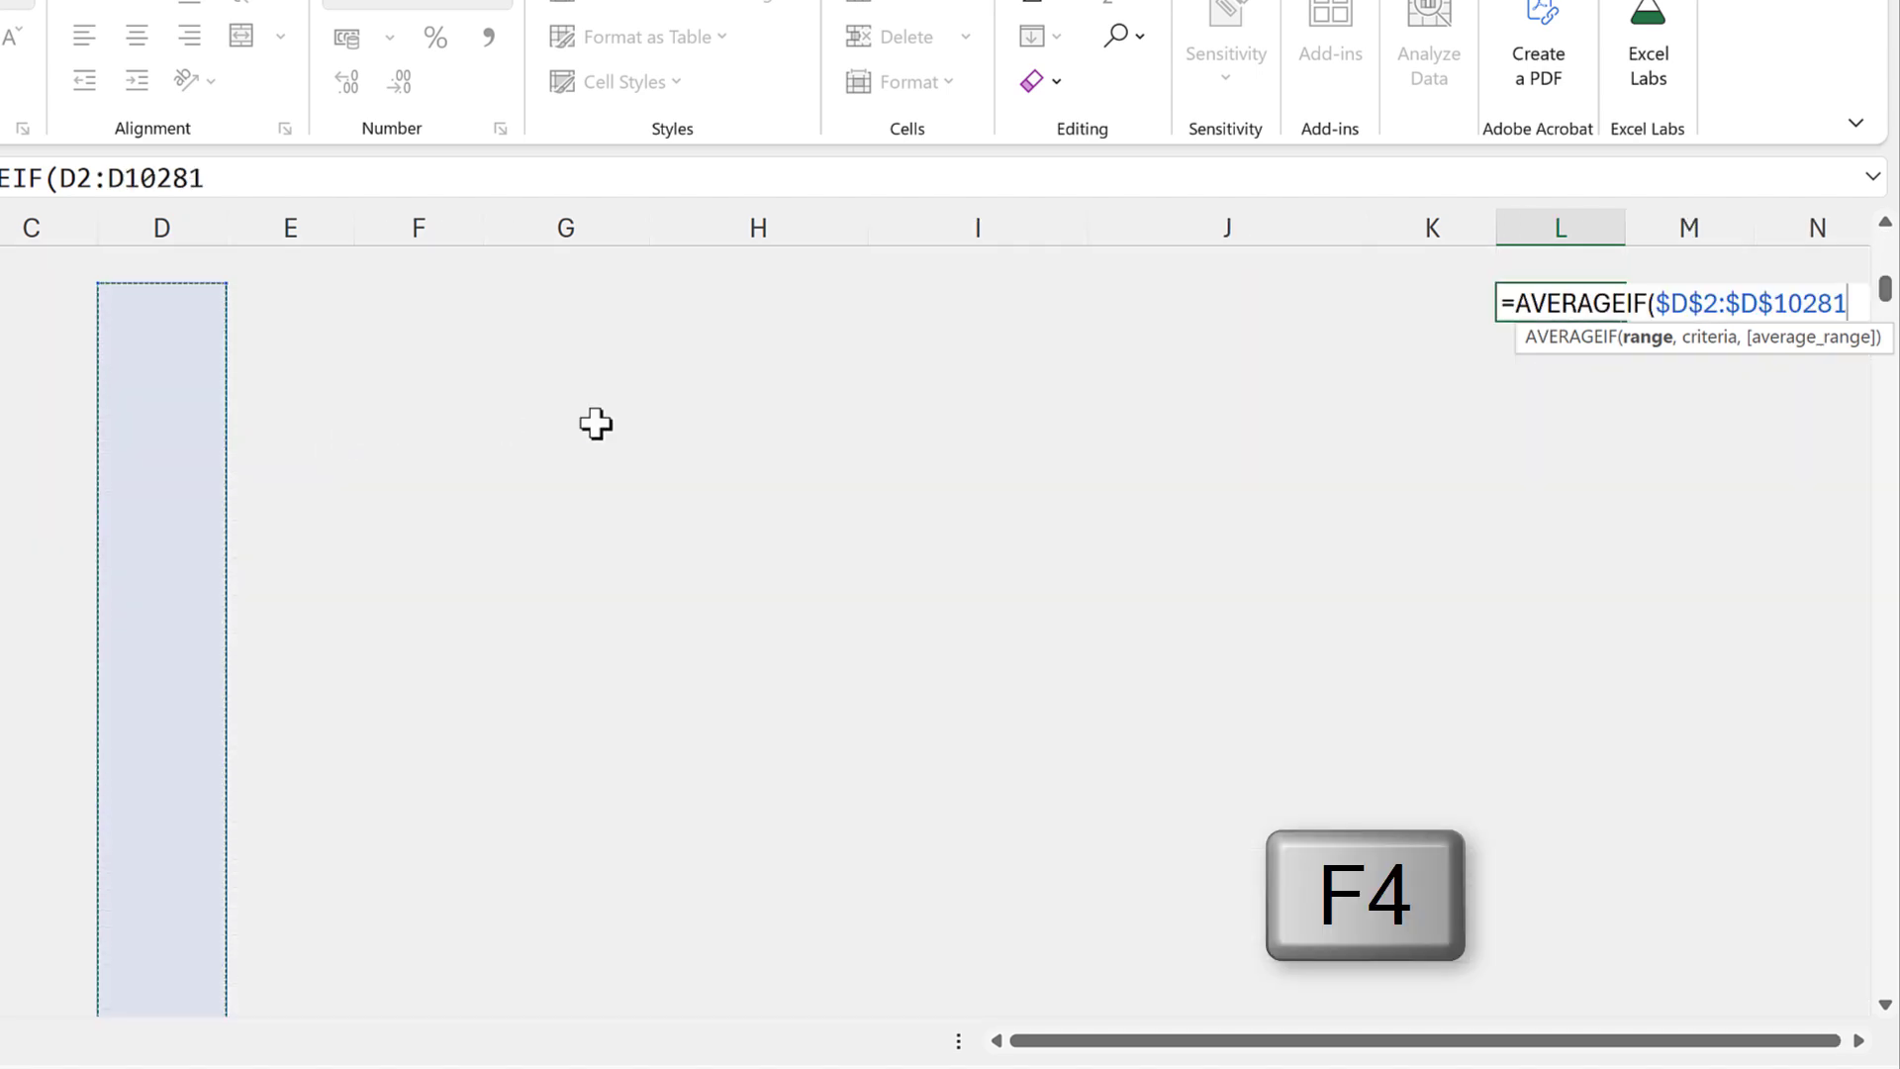
pyautogui.write(',')
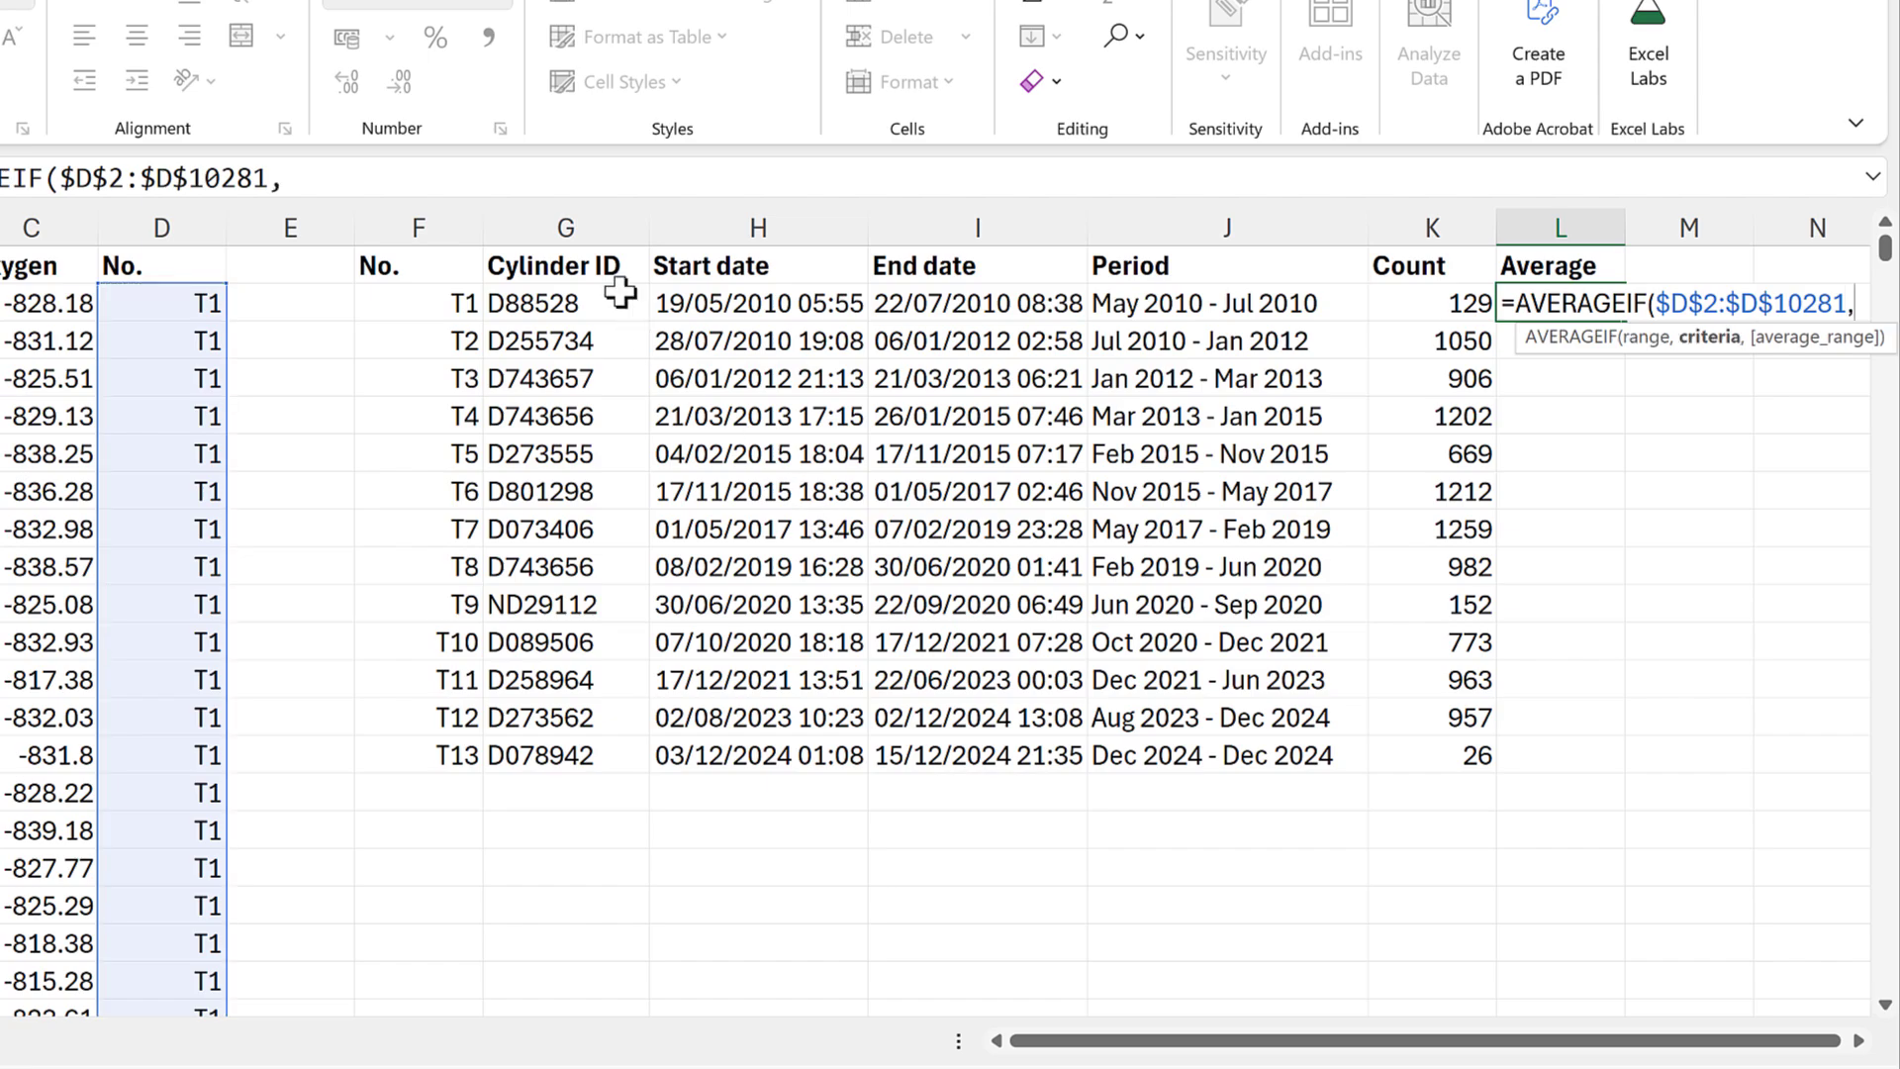
pyautogui.click(440, 308)
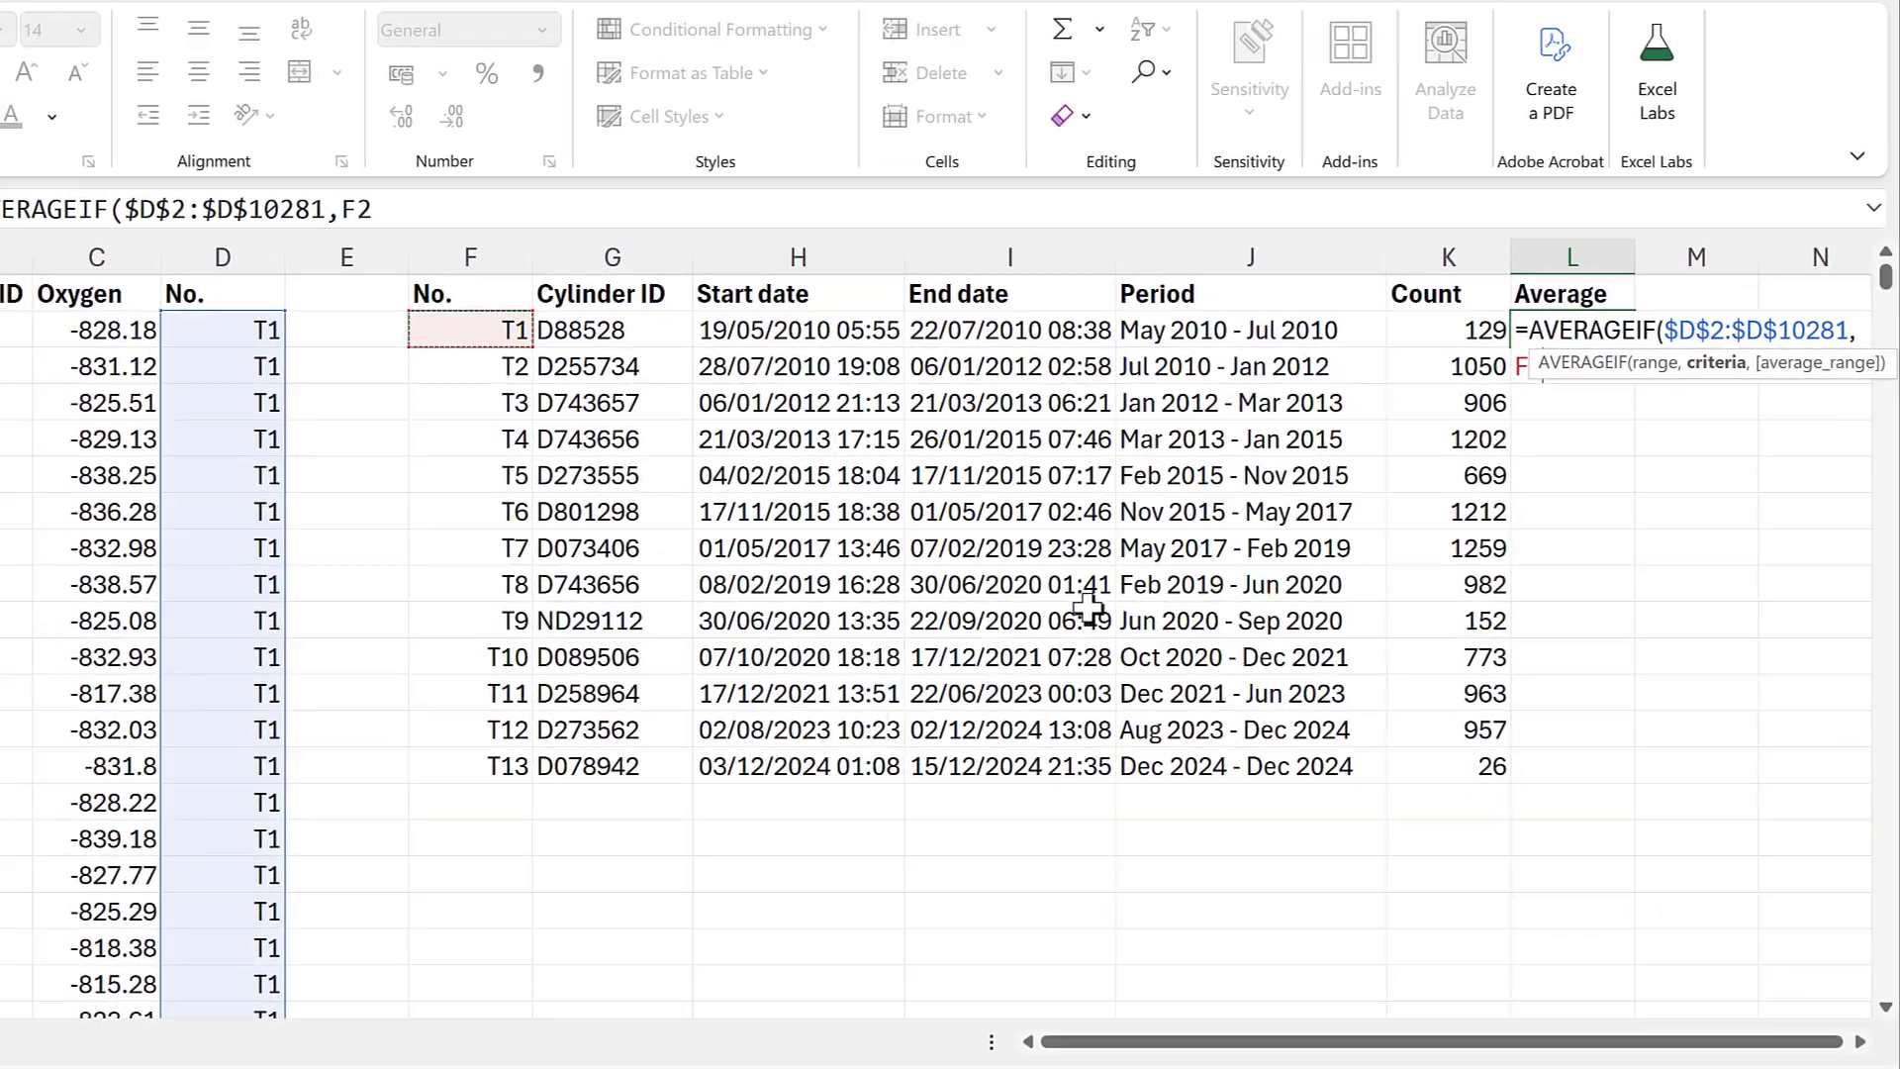
pyautogui.write(',')
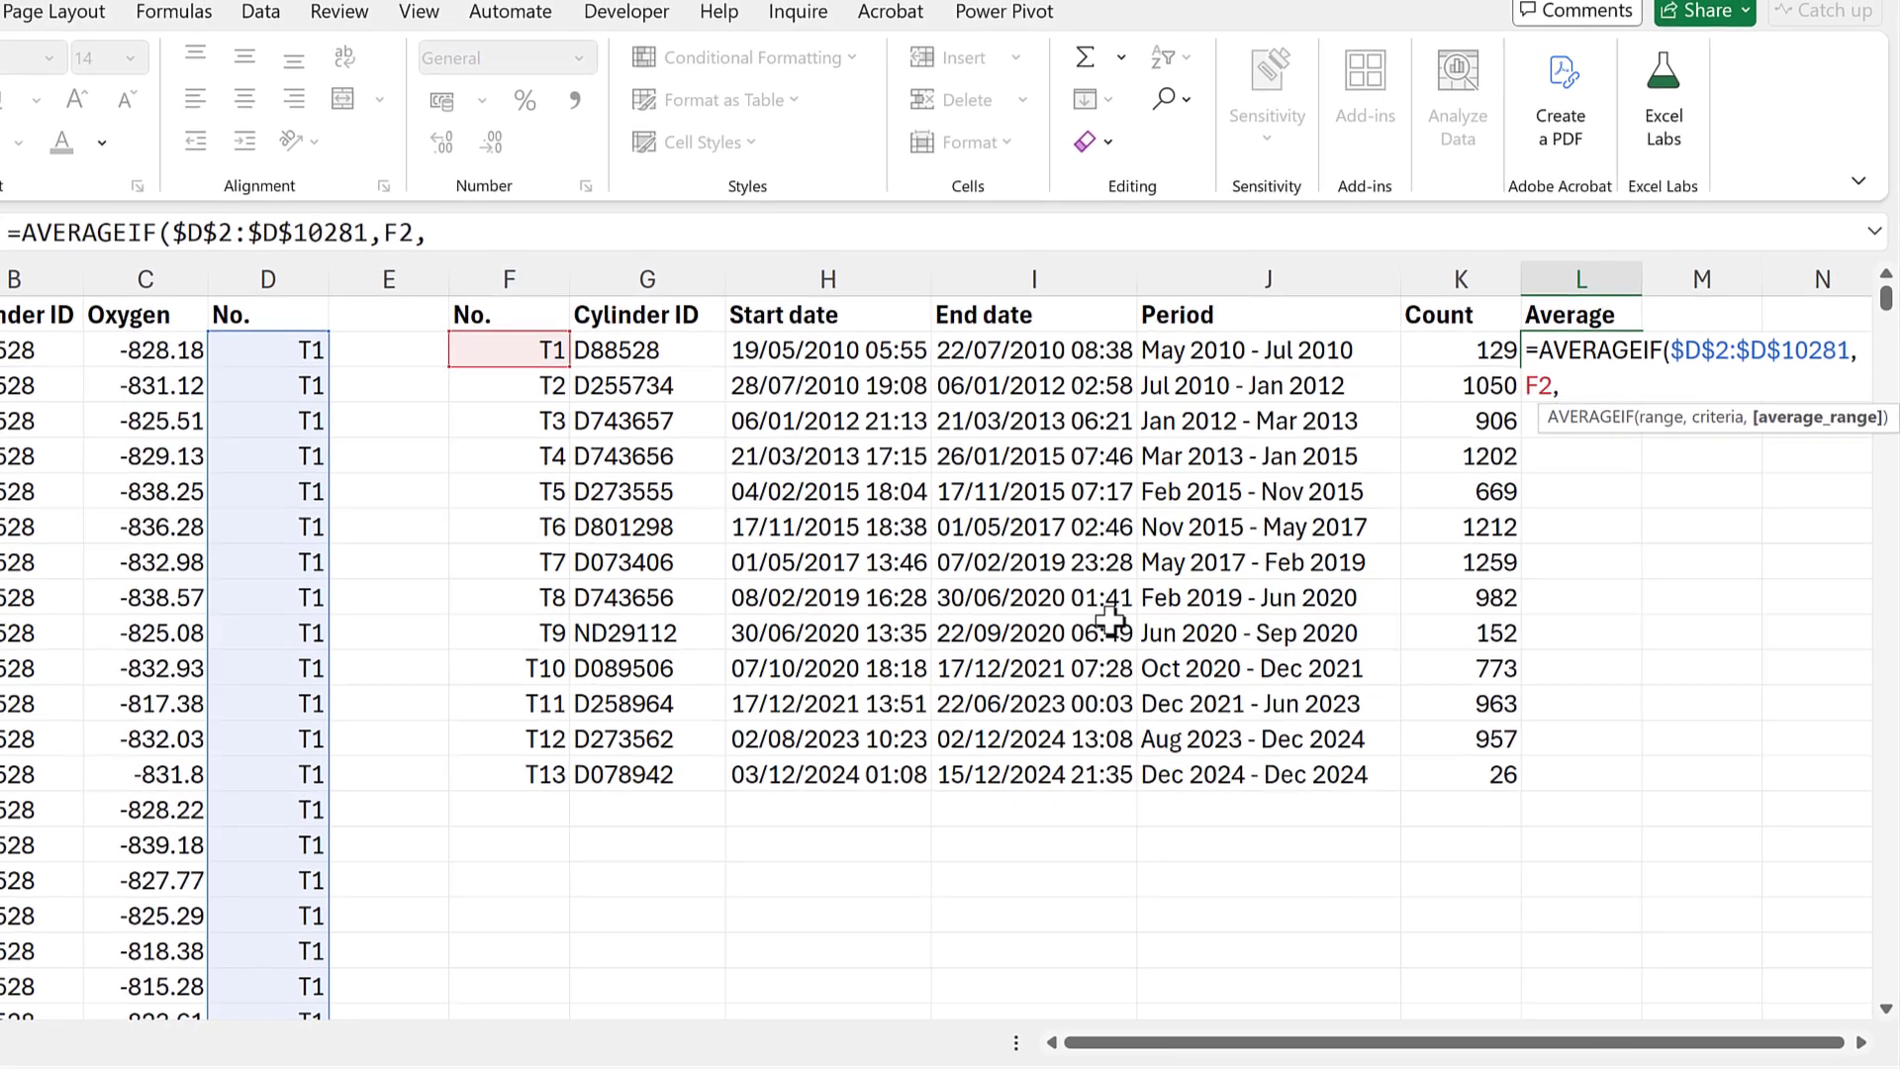
pyautogui.click(156, 352)
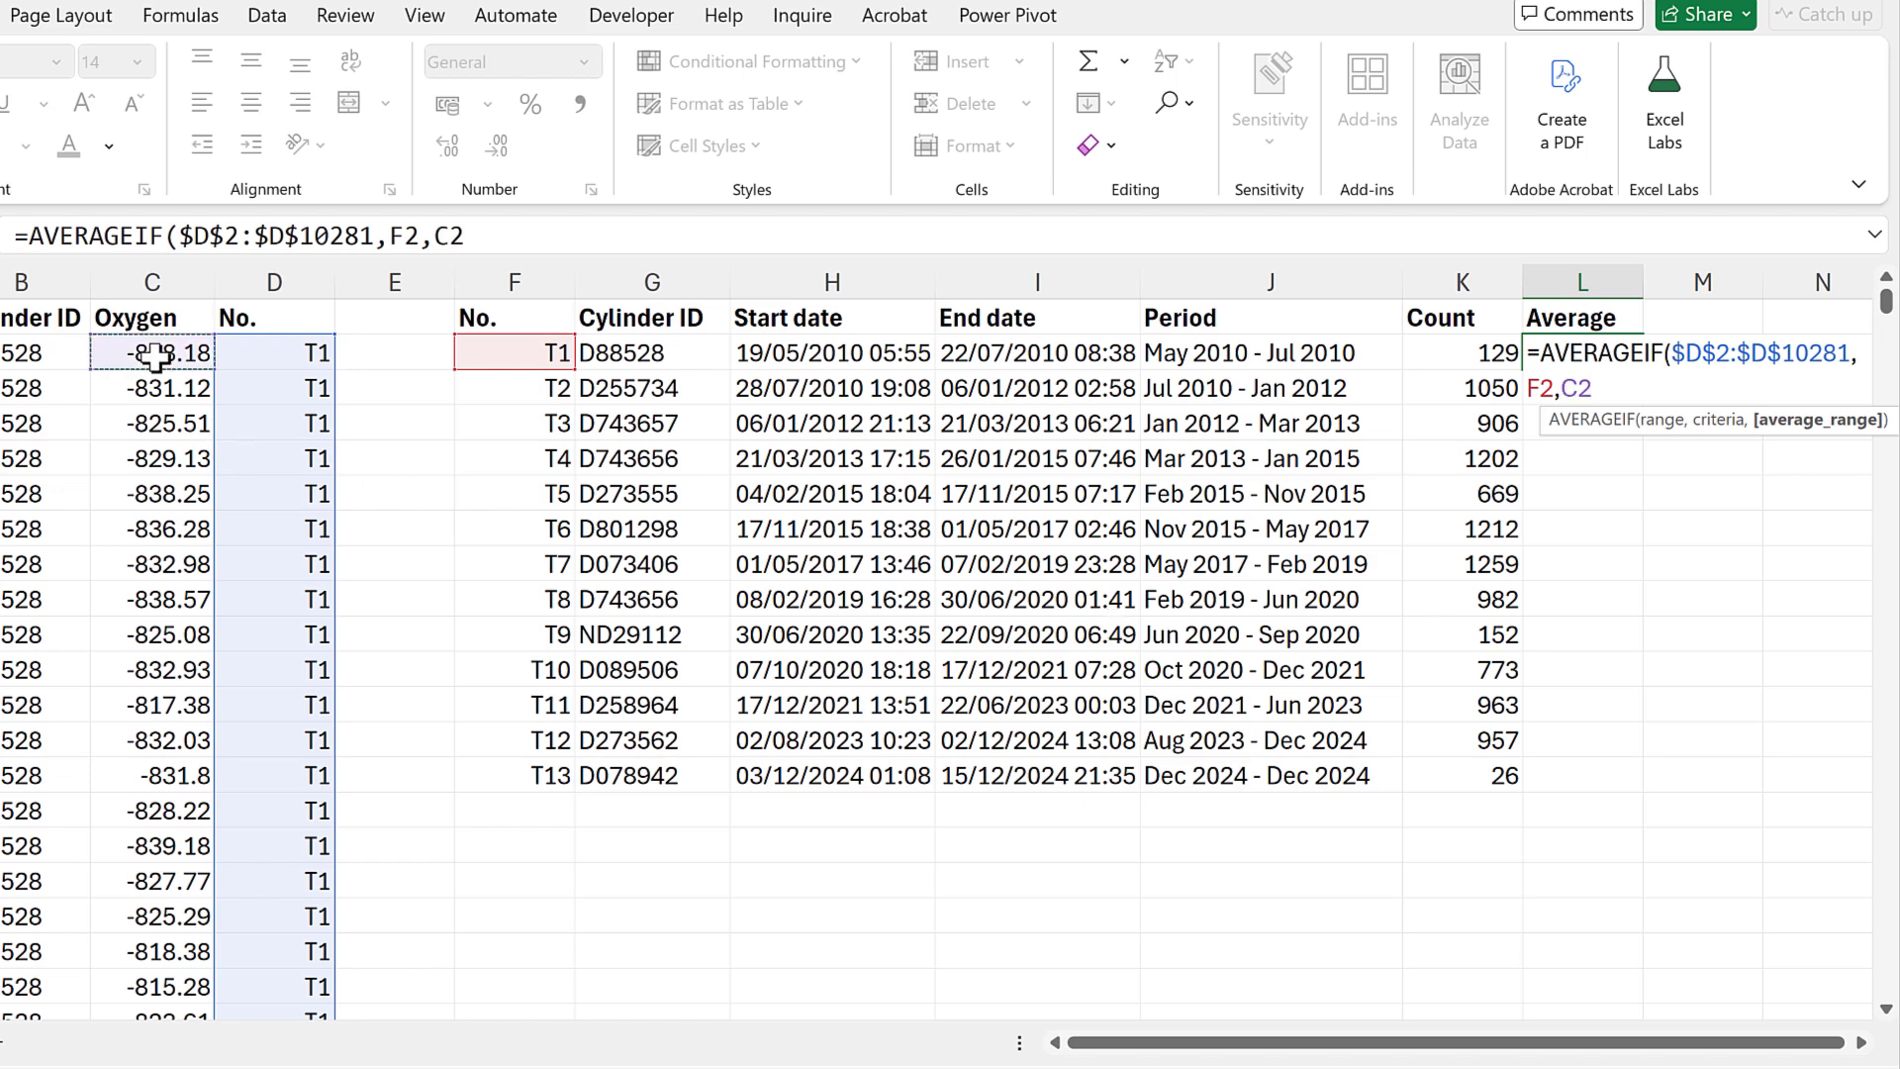
pyautogui.hotkey('ctrl', 'shift', 'Down')
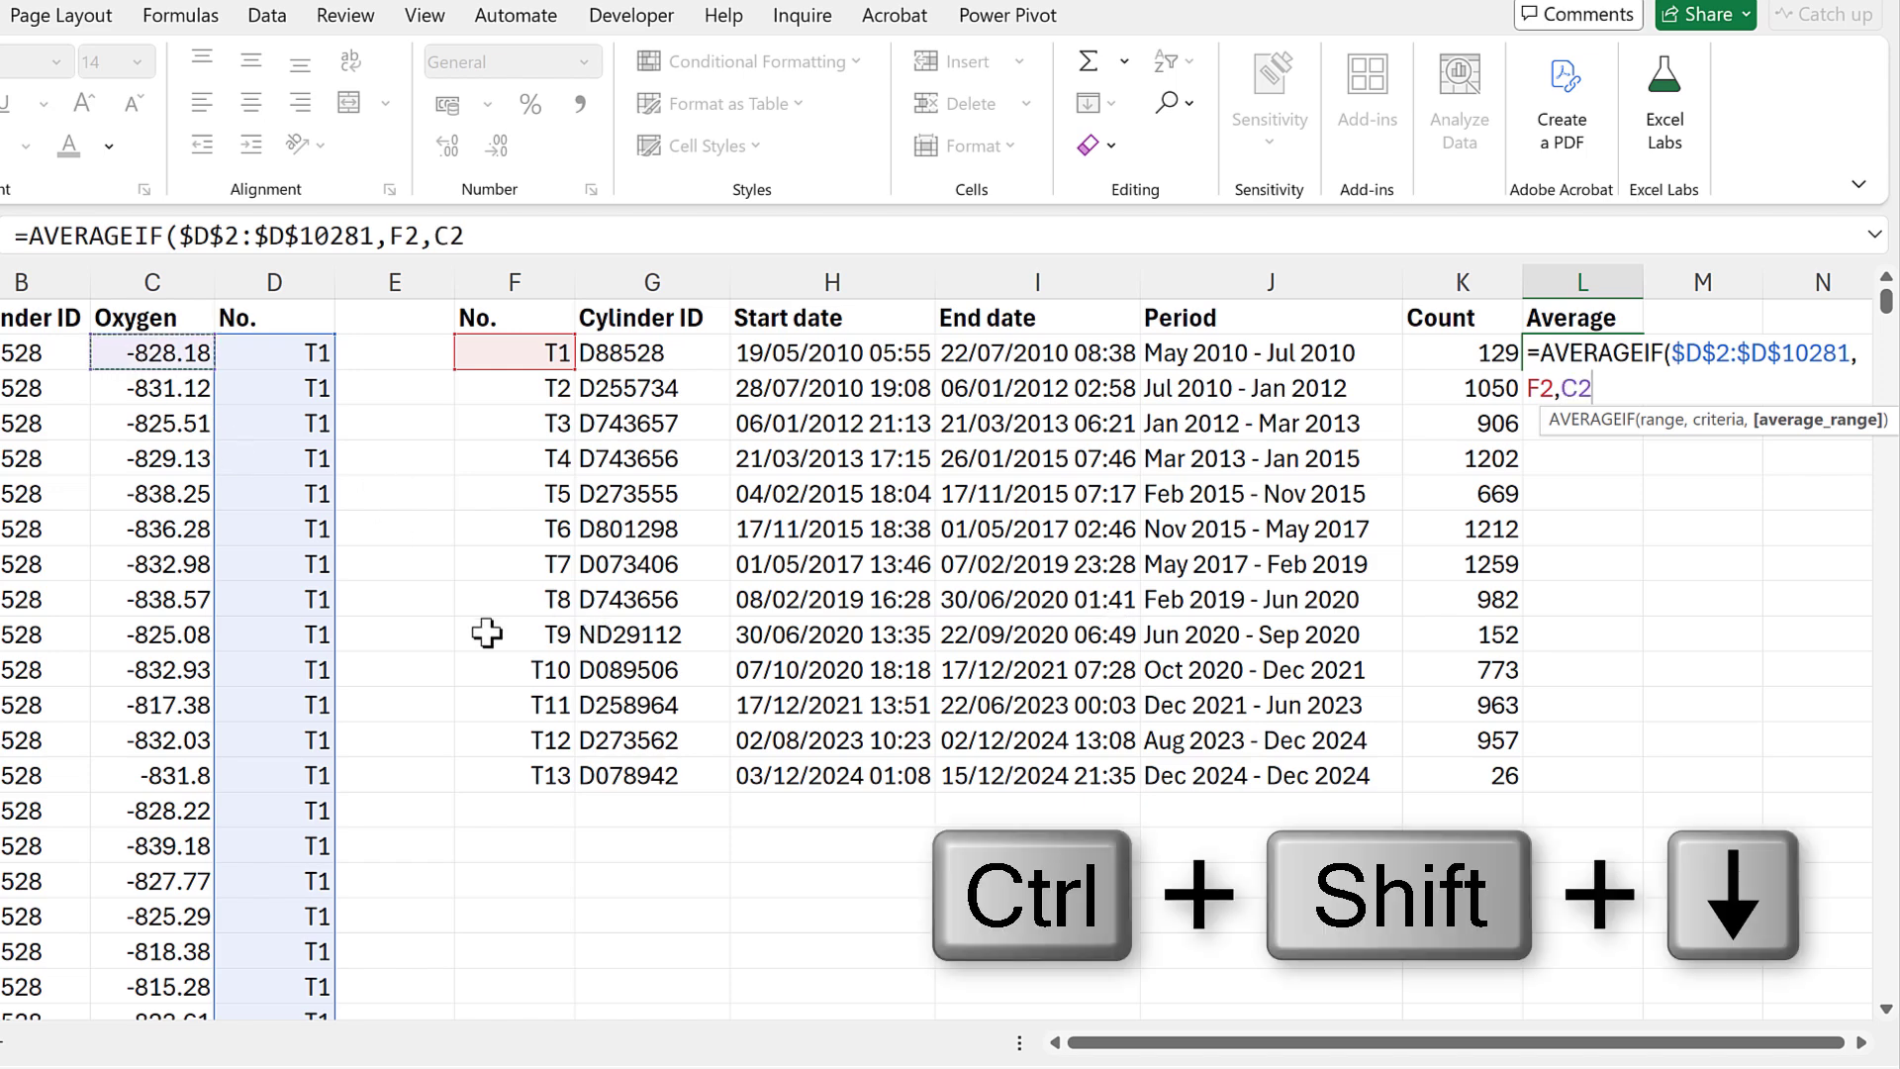
pyautogui.press('F4')
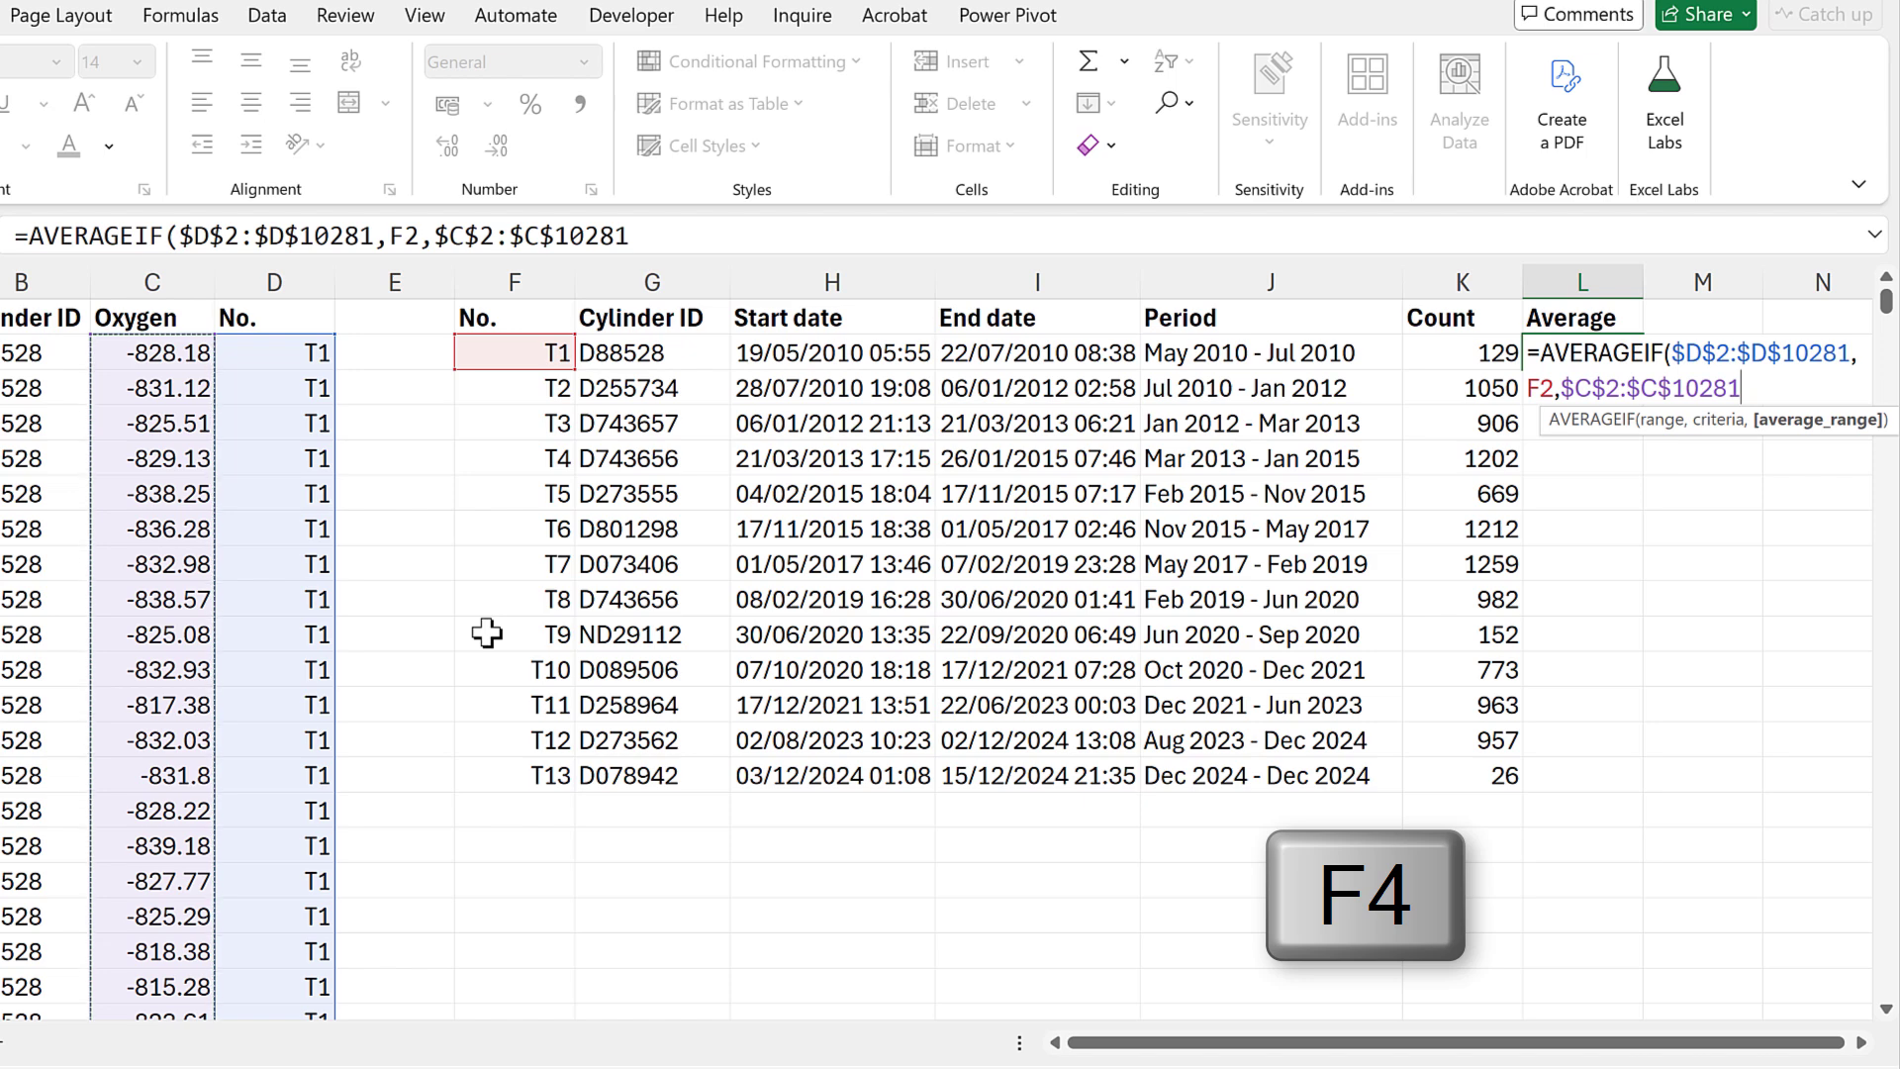
pyautogui.press('Return')
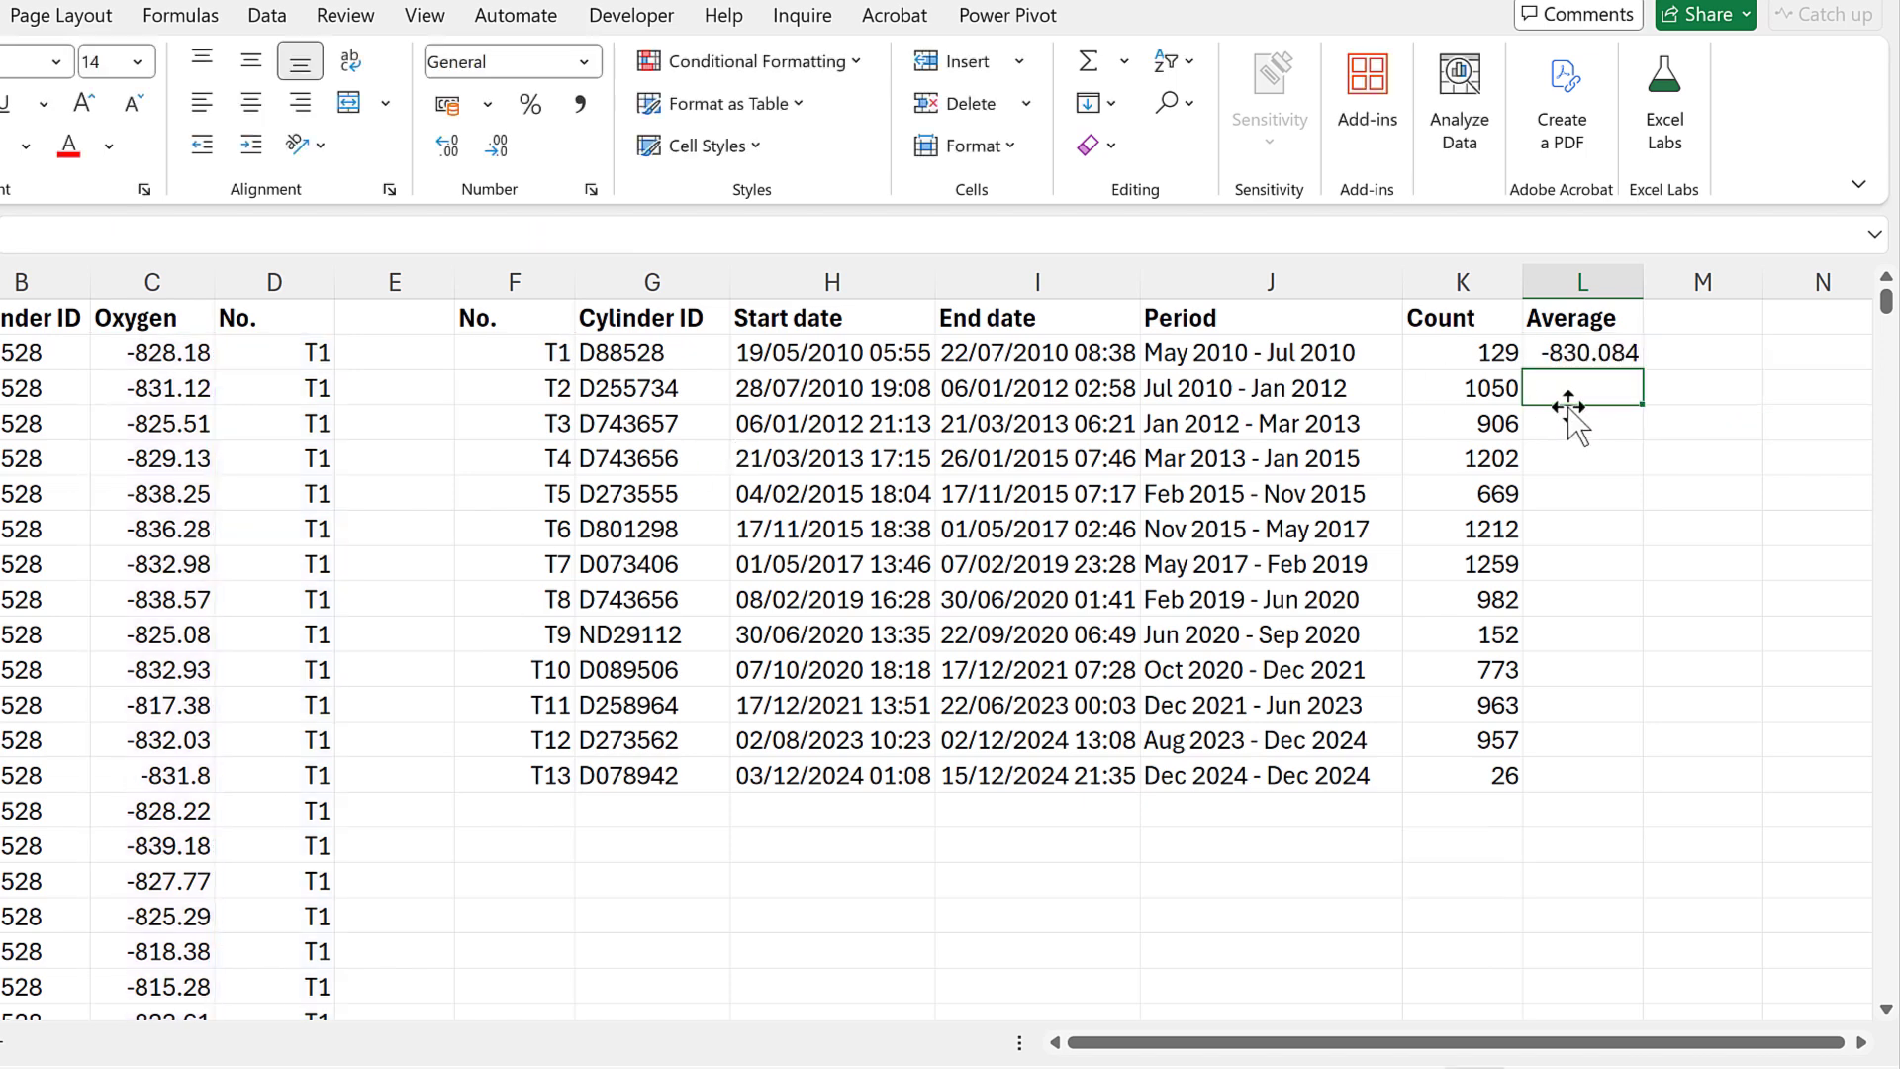
# Fill the L2 average formula down to L14
pyautogui.click(1581, 353)
pyautogui.doubleClick(1642, 370)
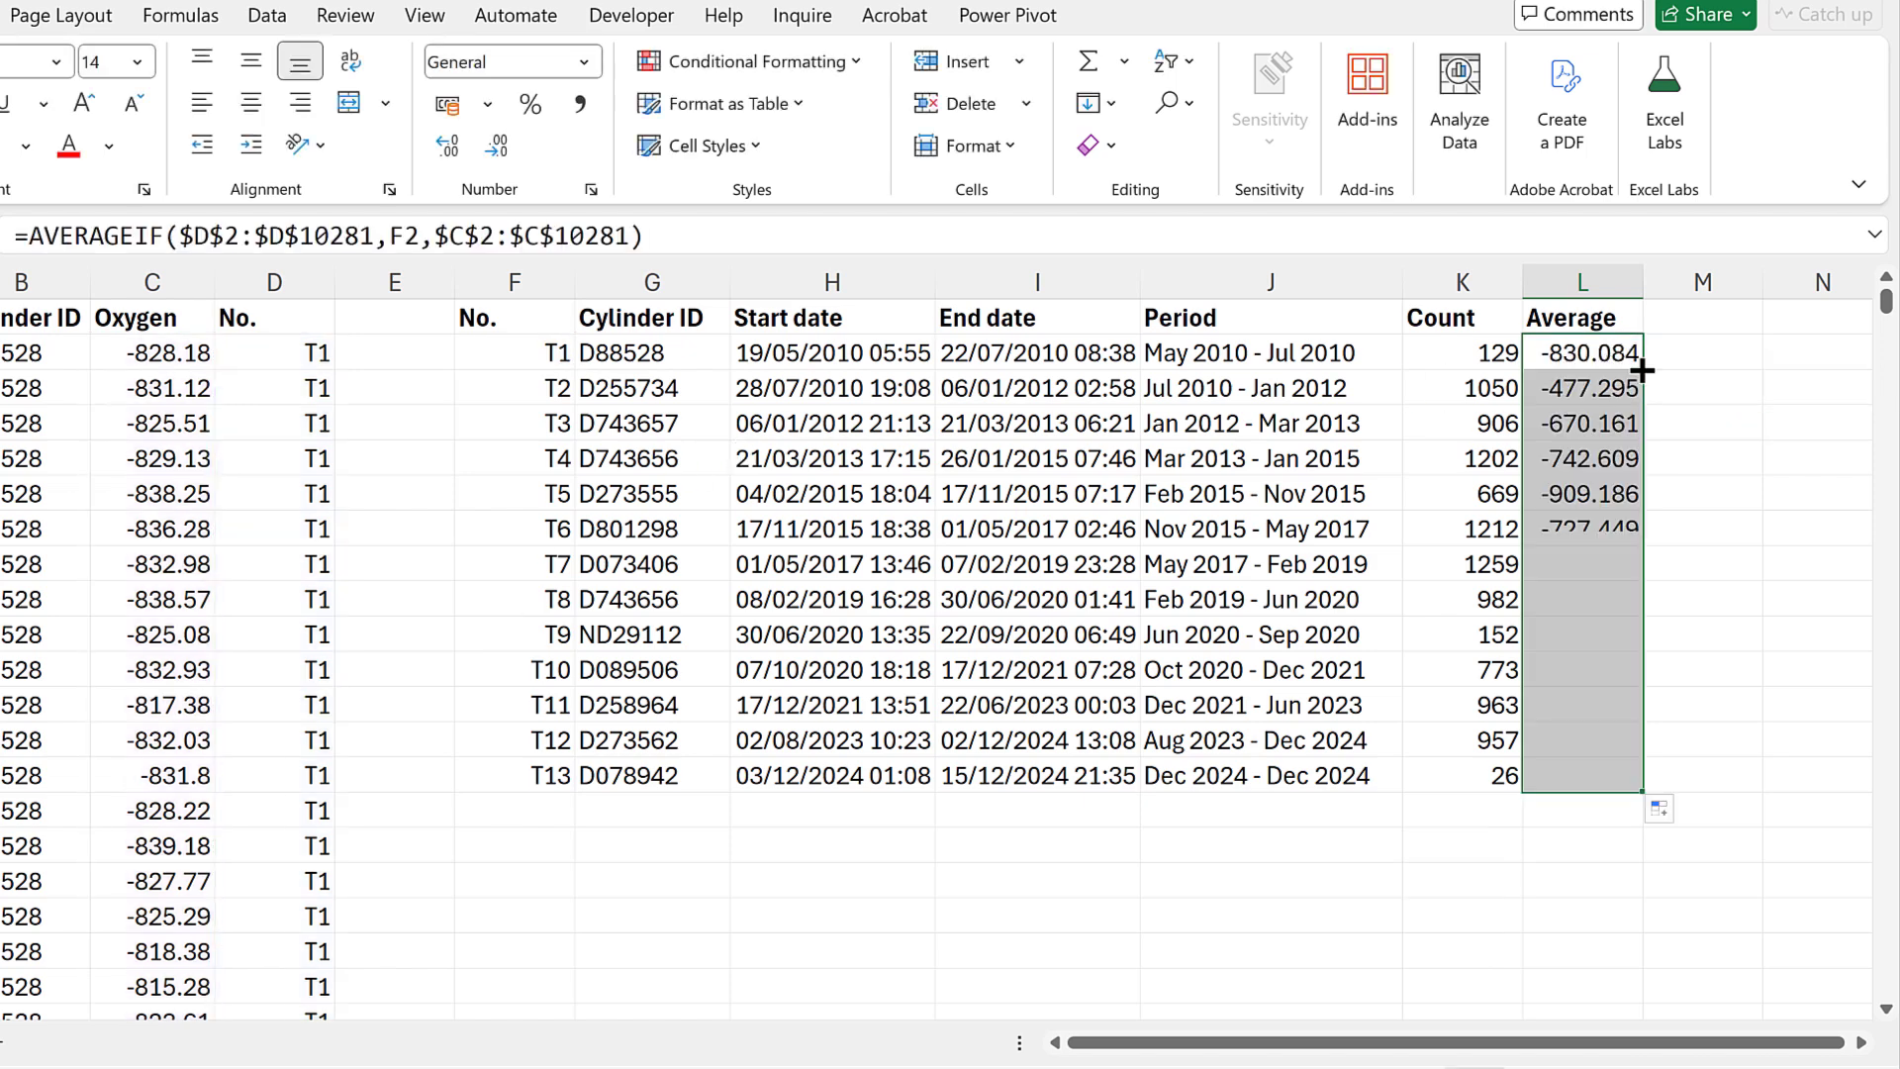
pyautogui.click(1607, 424)
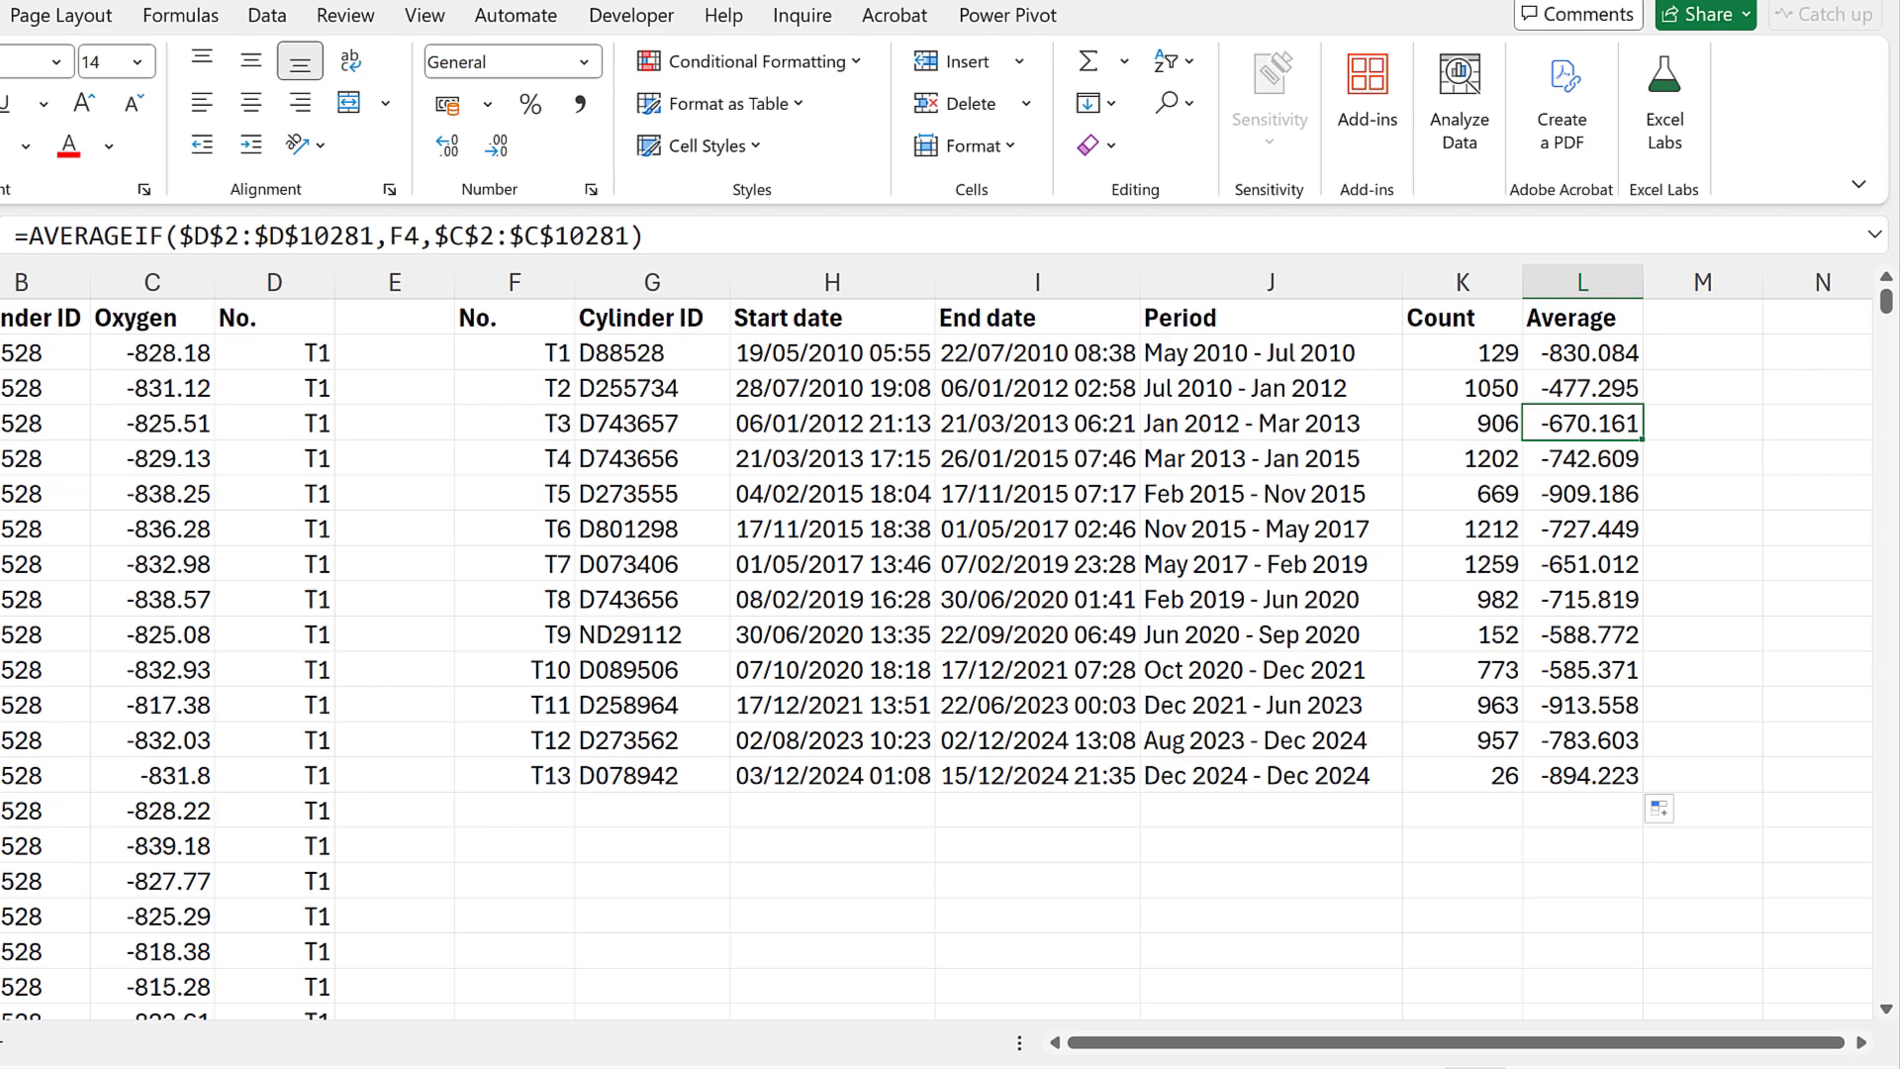
# Enter the heading Stdev in M1
pyautogui.hscroll(3, 1405, 415)
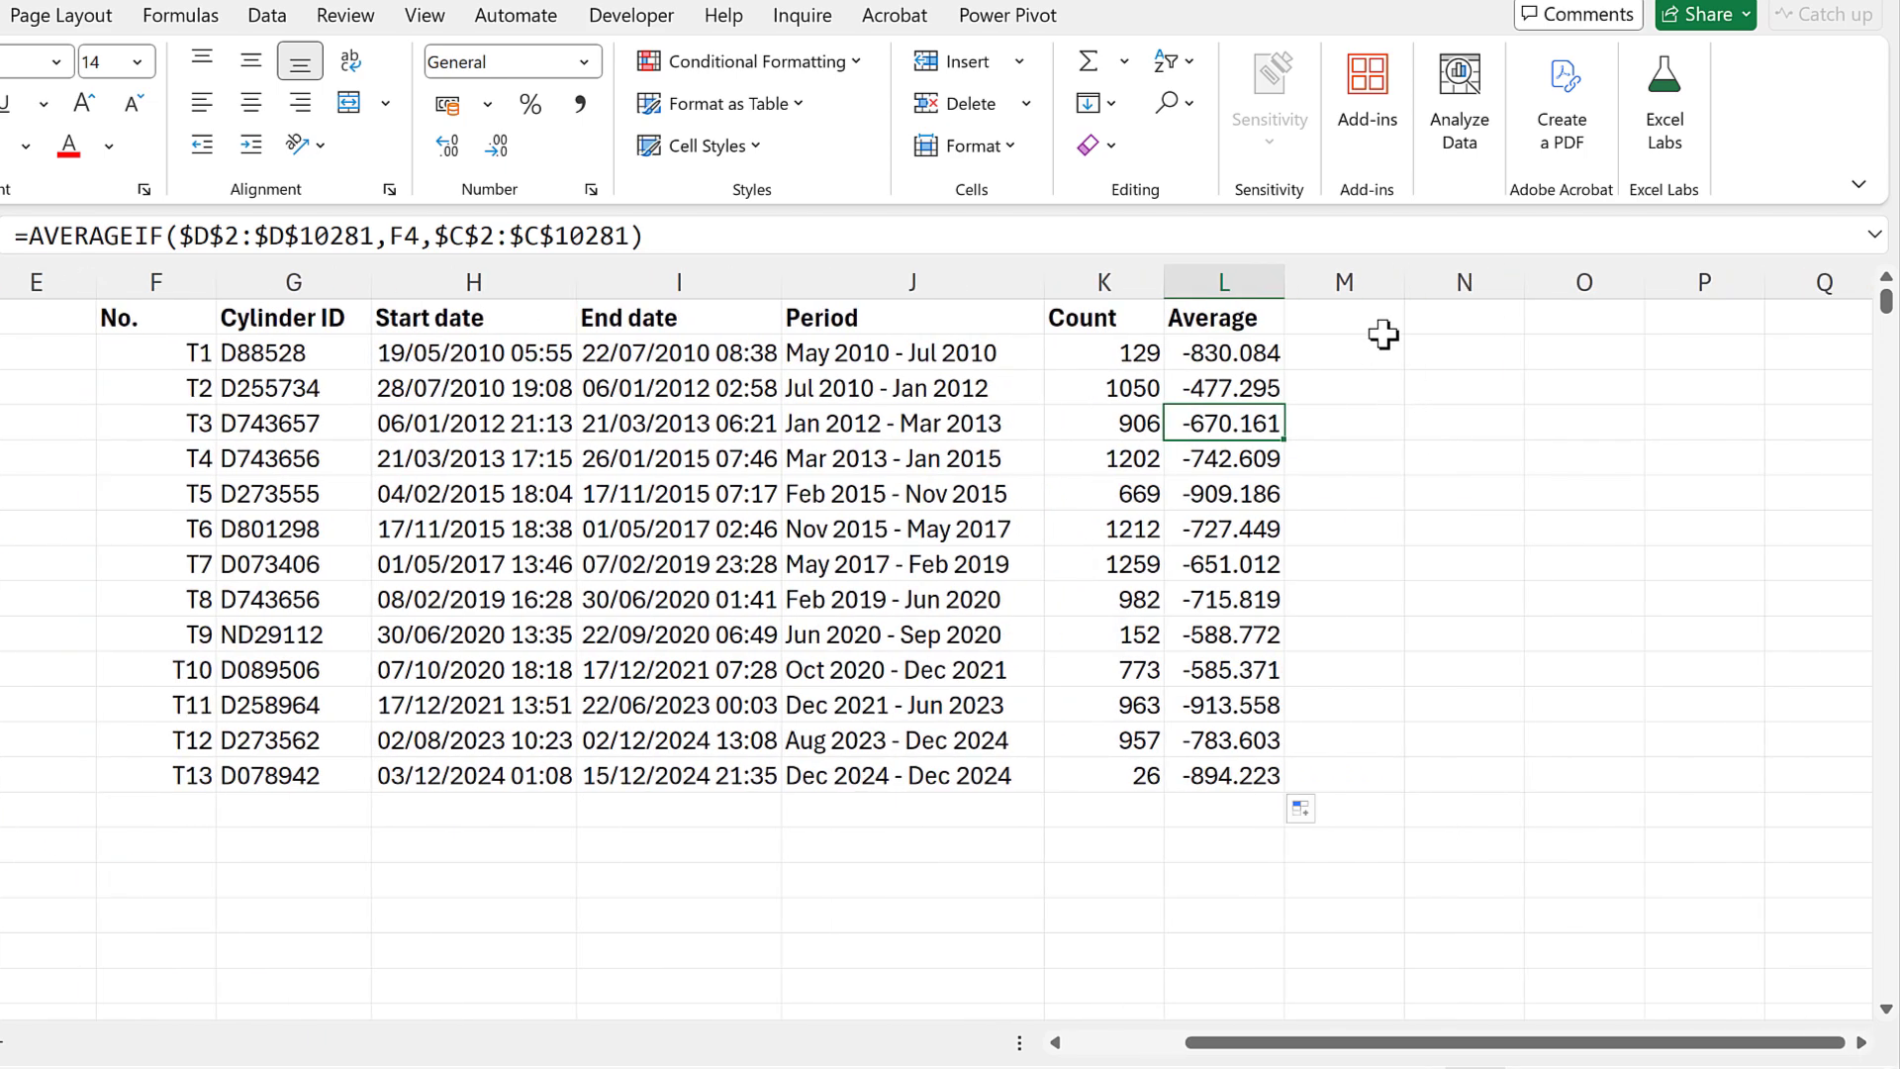
pyautogui.click(1357, 325)
pyautogui.moveTo(1306, 1045); pyautogui.dragTo(1274, 1053)
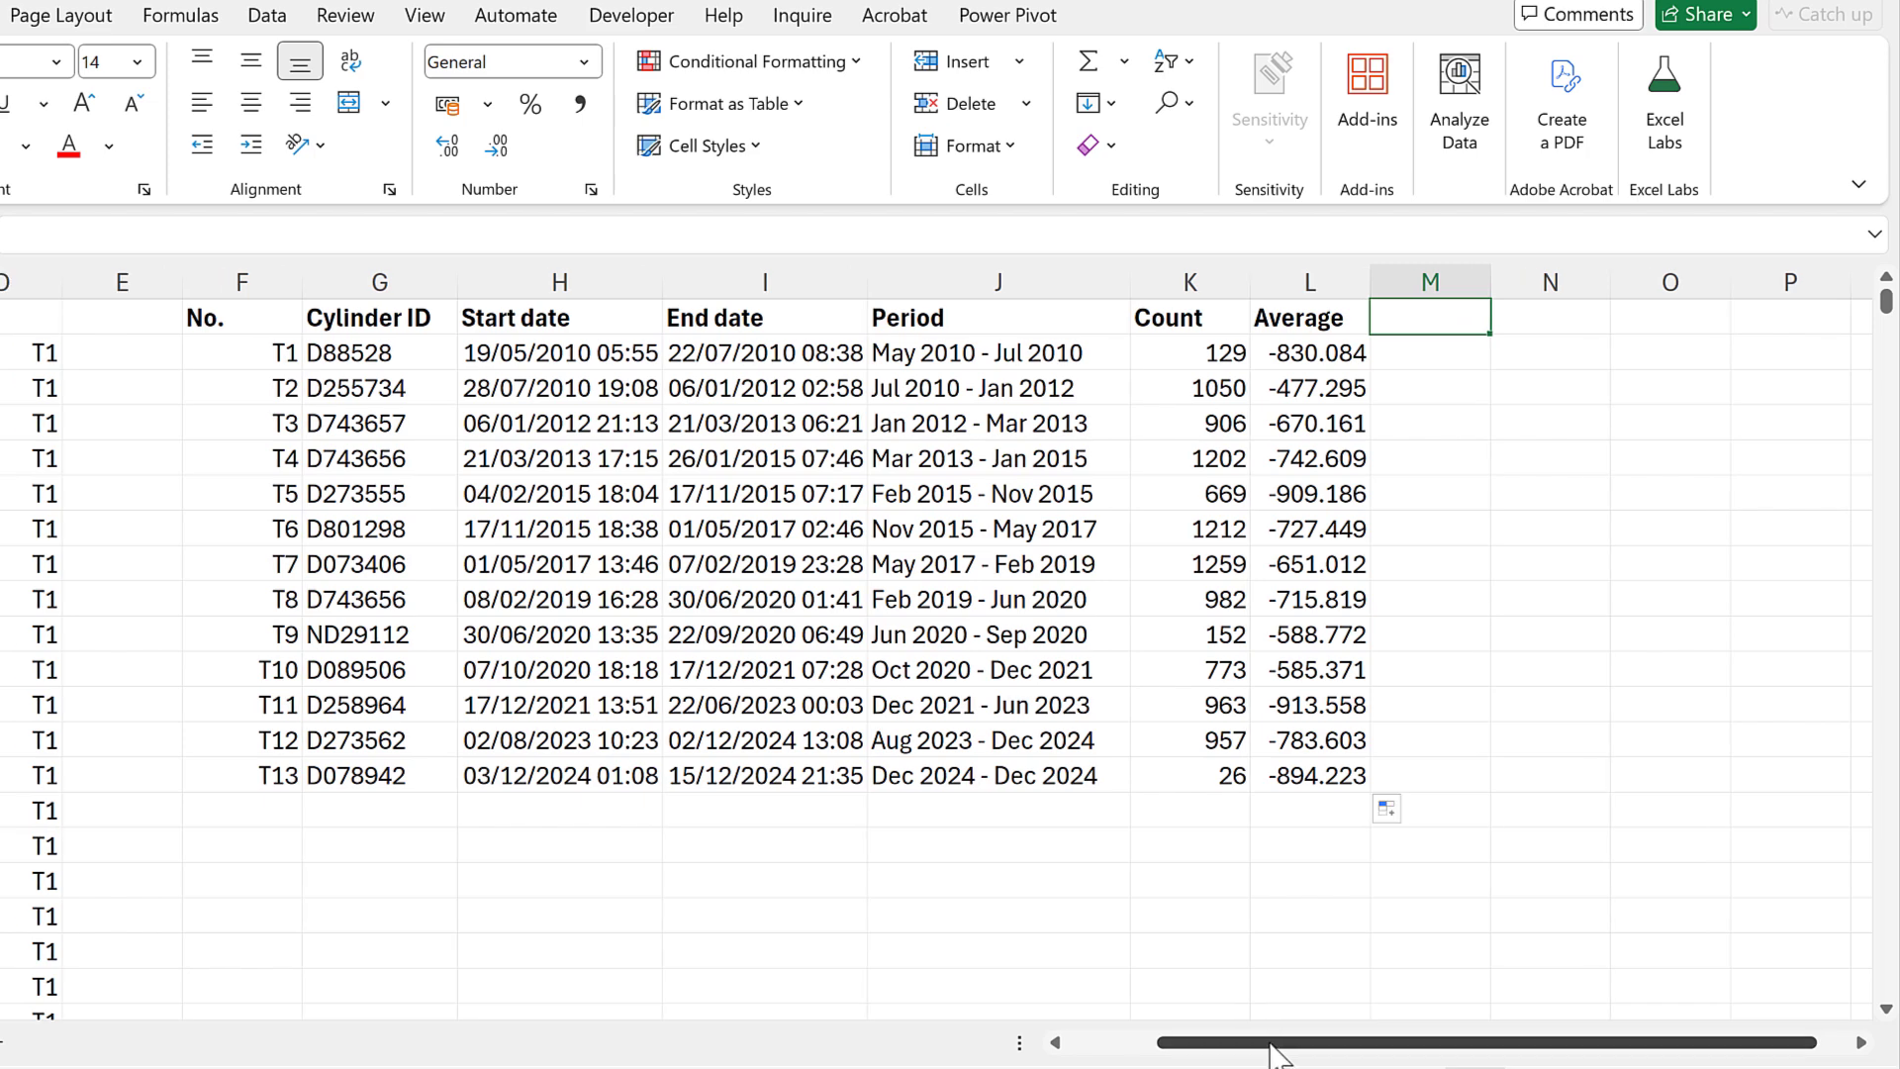
pyautogui.write('Stdev')
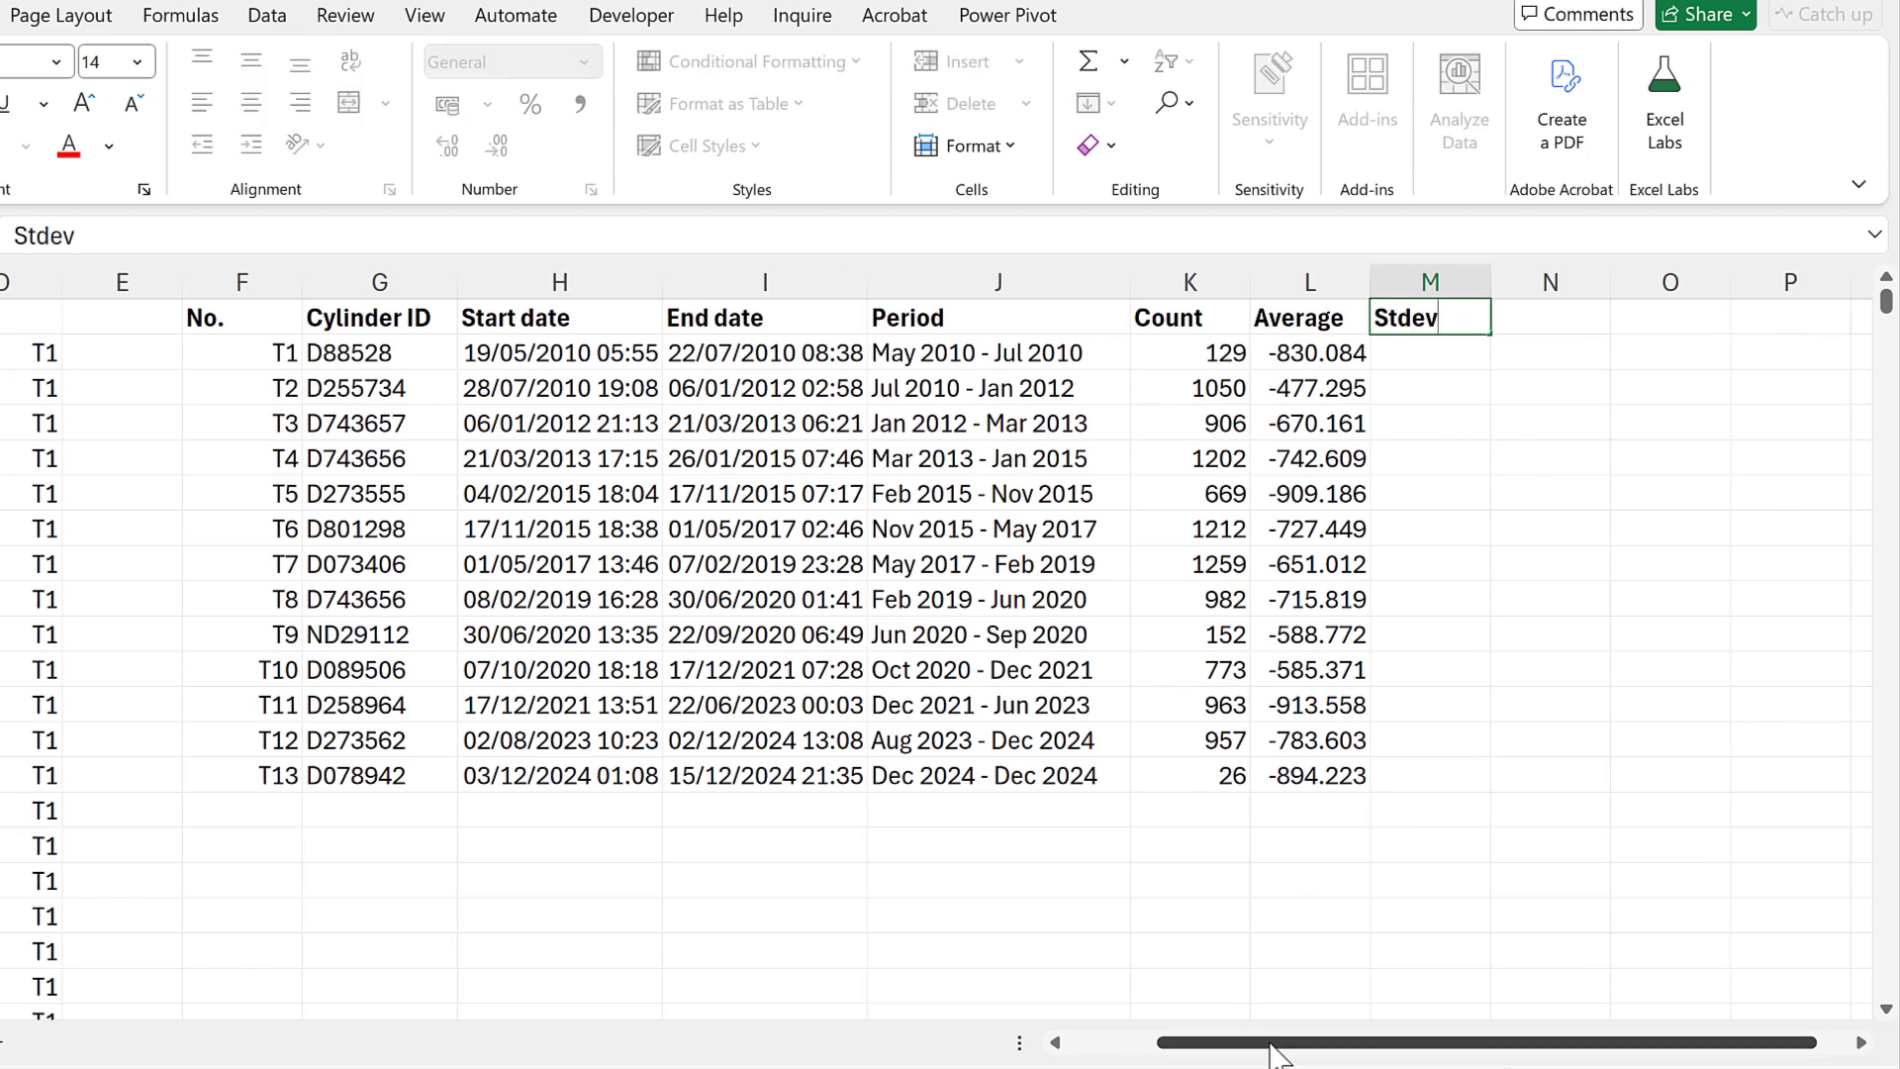
pyautogui.press('Return')
pyautogui.write('=stdev')
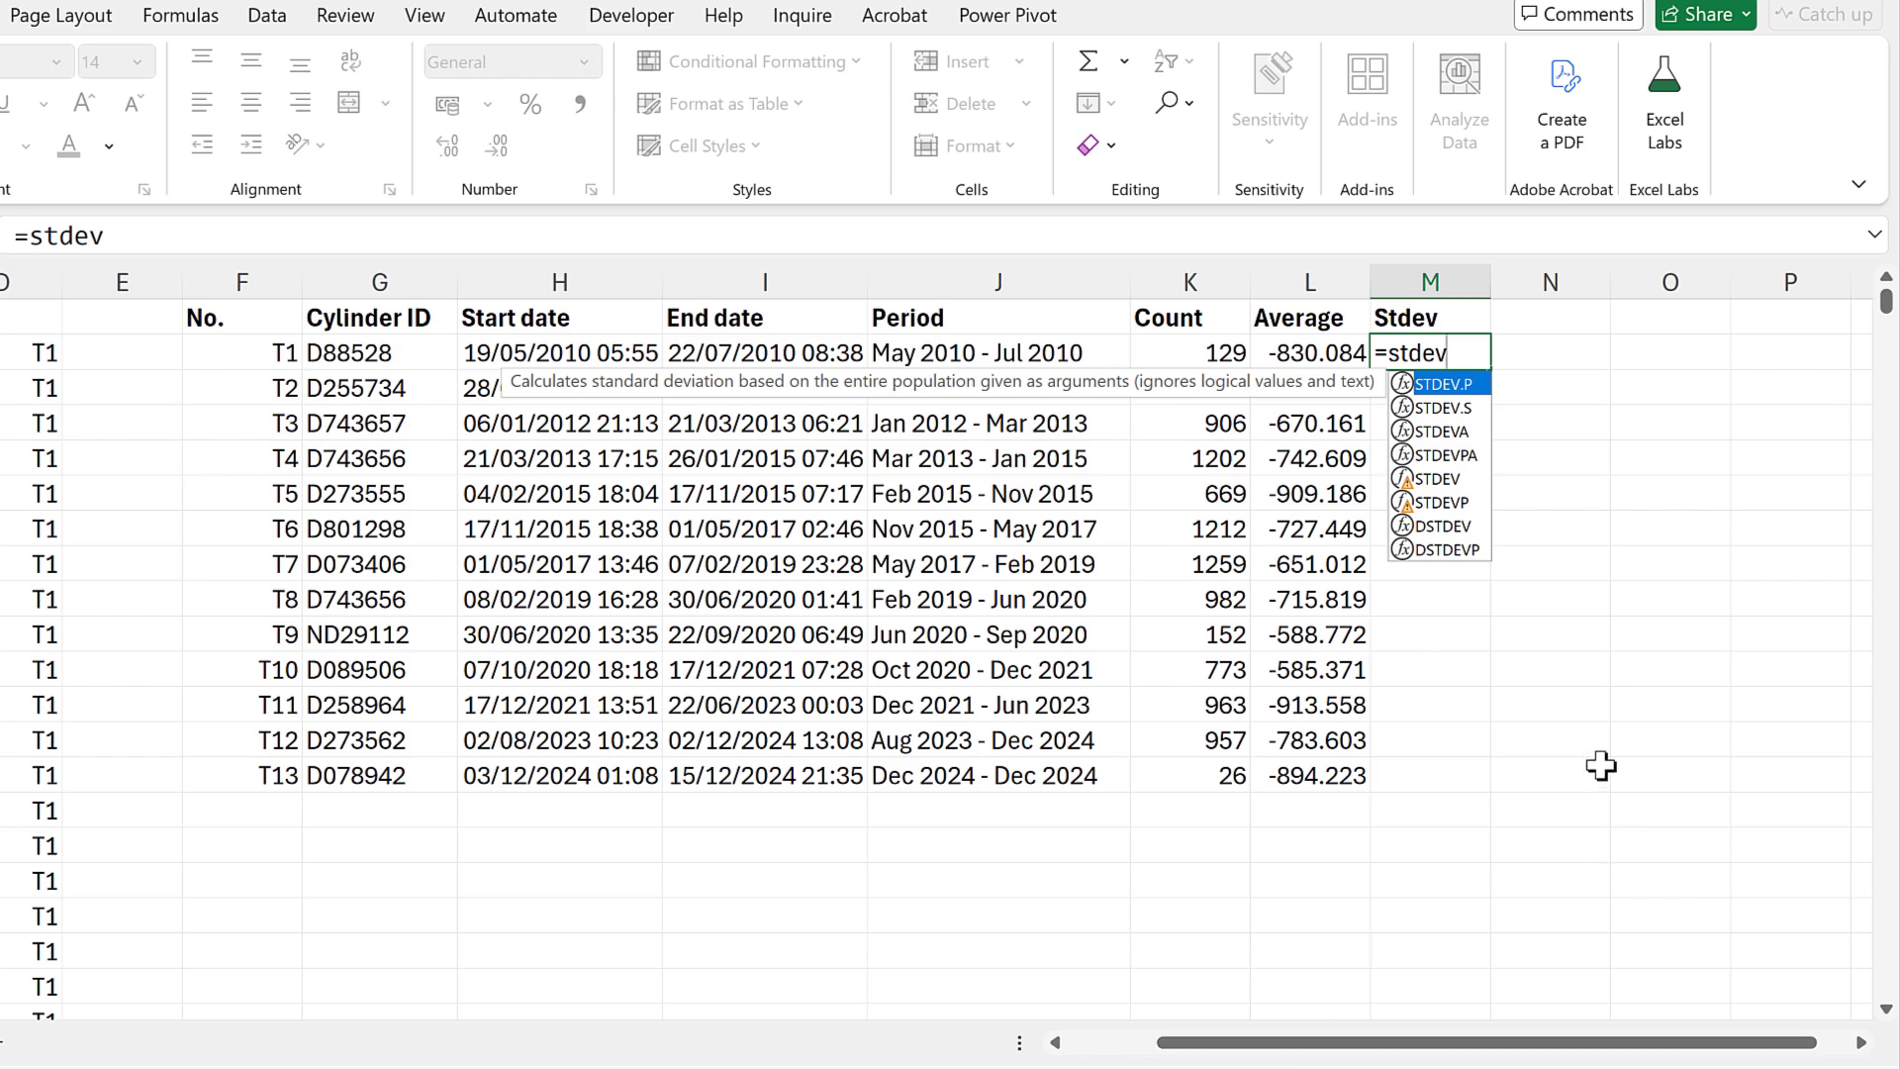
pyautogui.press('Escape')
pyautogui.press('Escape')
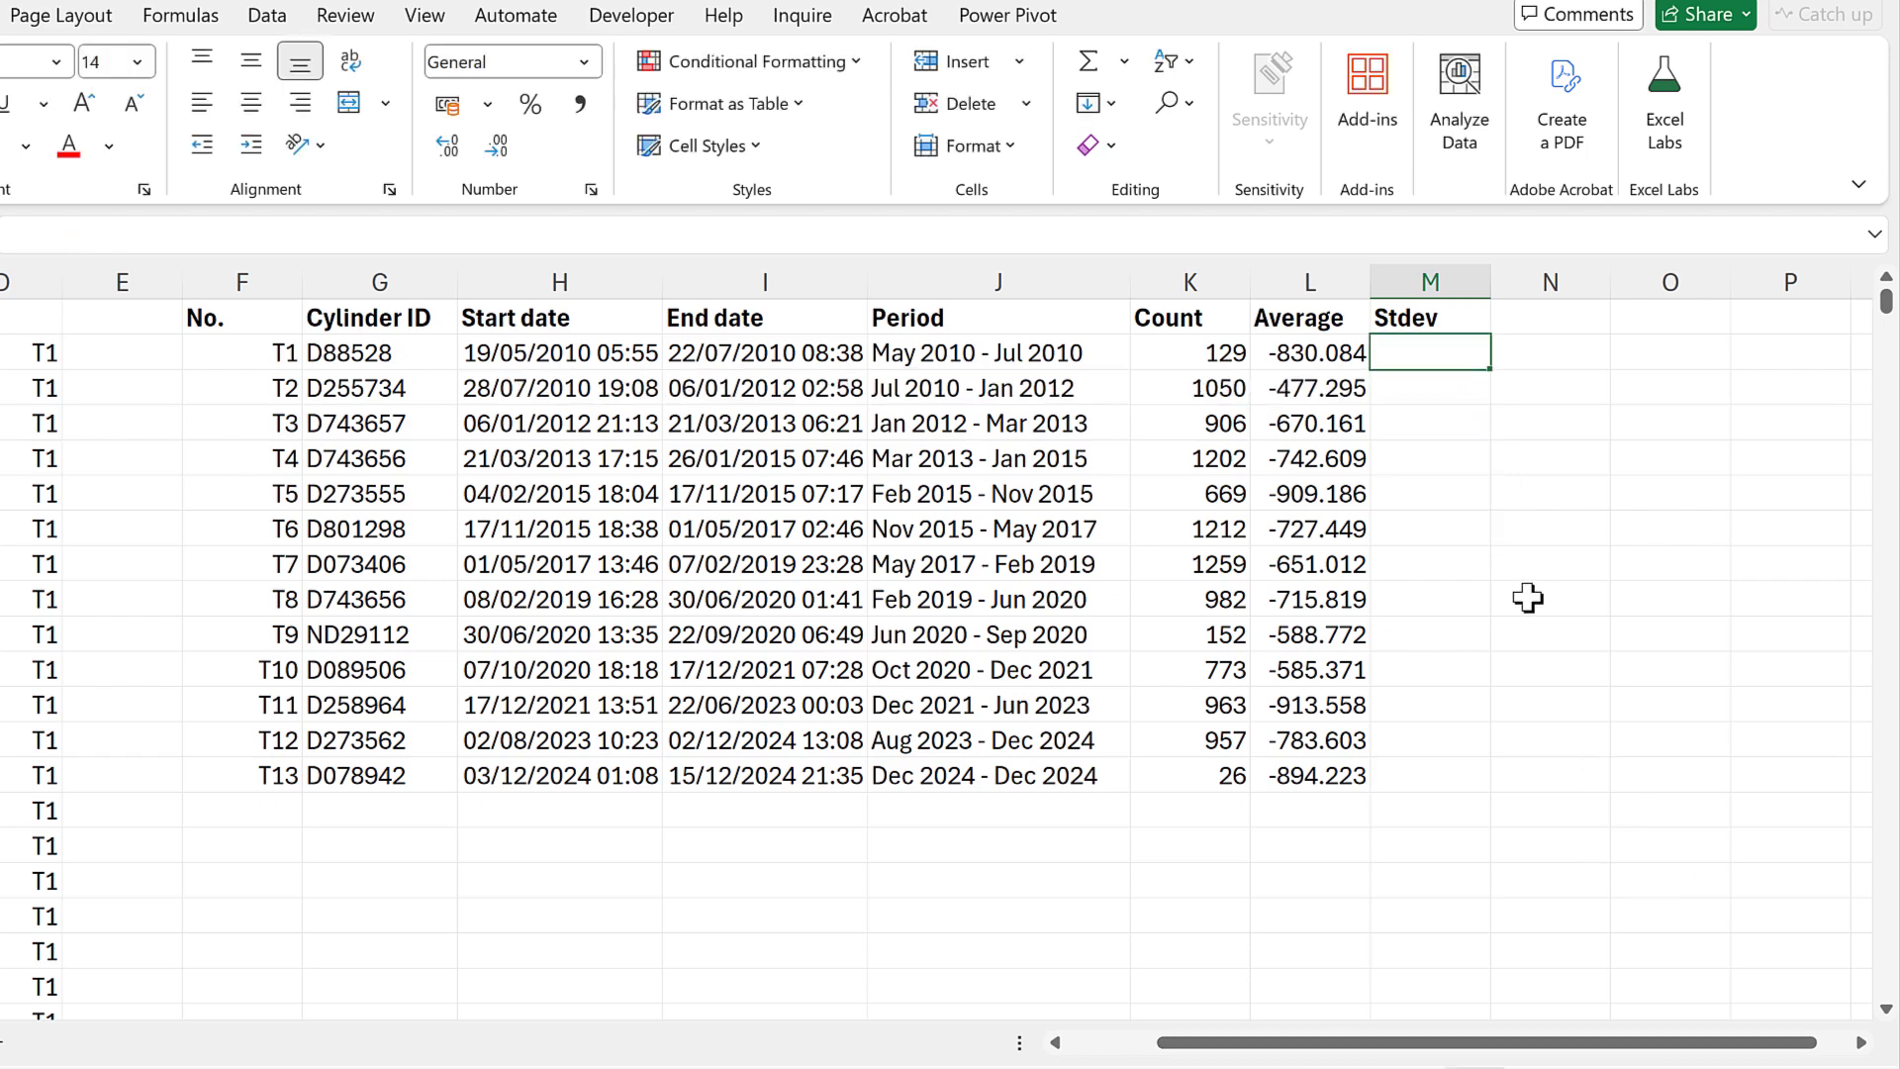
# Enter =FILTER($C$2:$C$10281,$D$2:$D$10281=F2) in M2 to extract the oxygen values of the cylinder number
pyautogui.write('=')
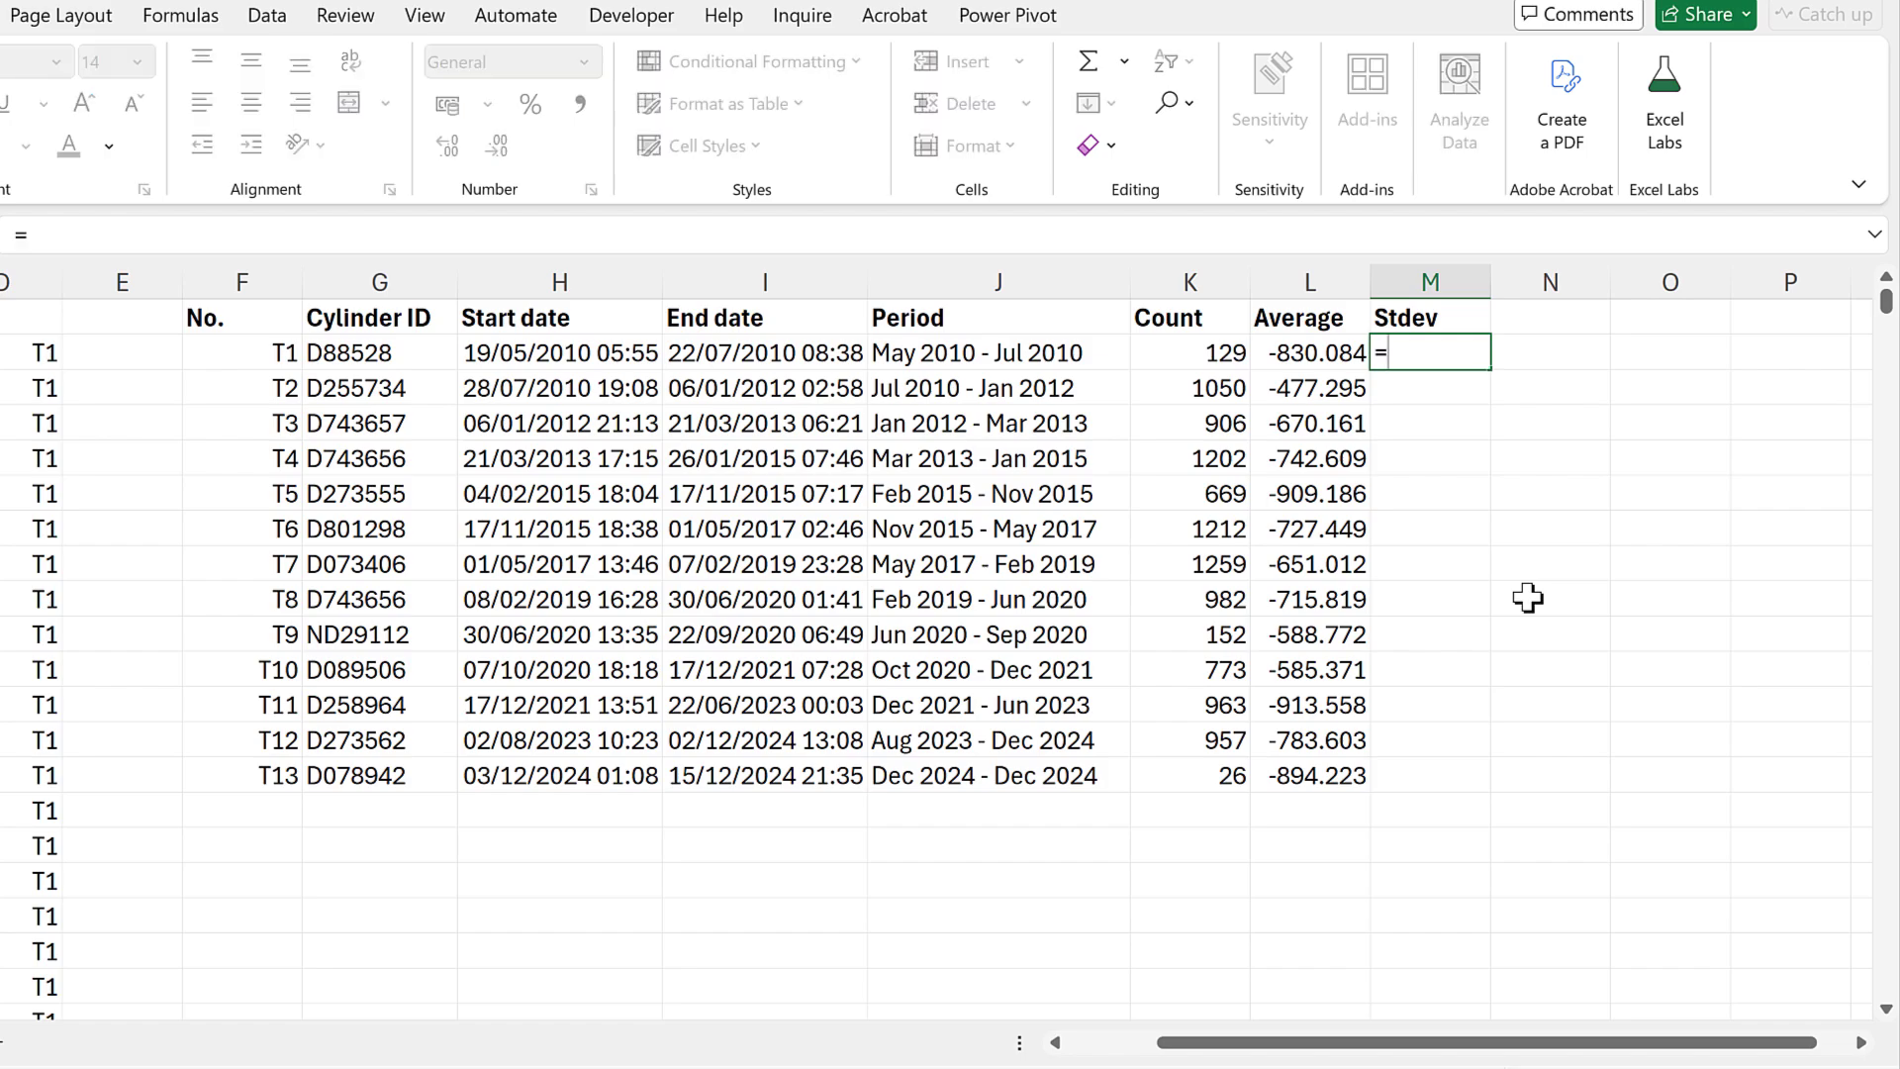
pyautogui.write('filter')
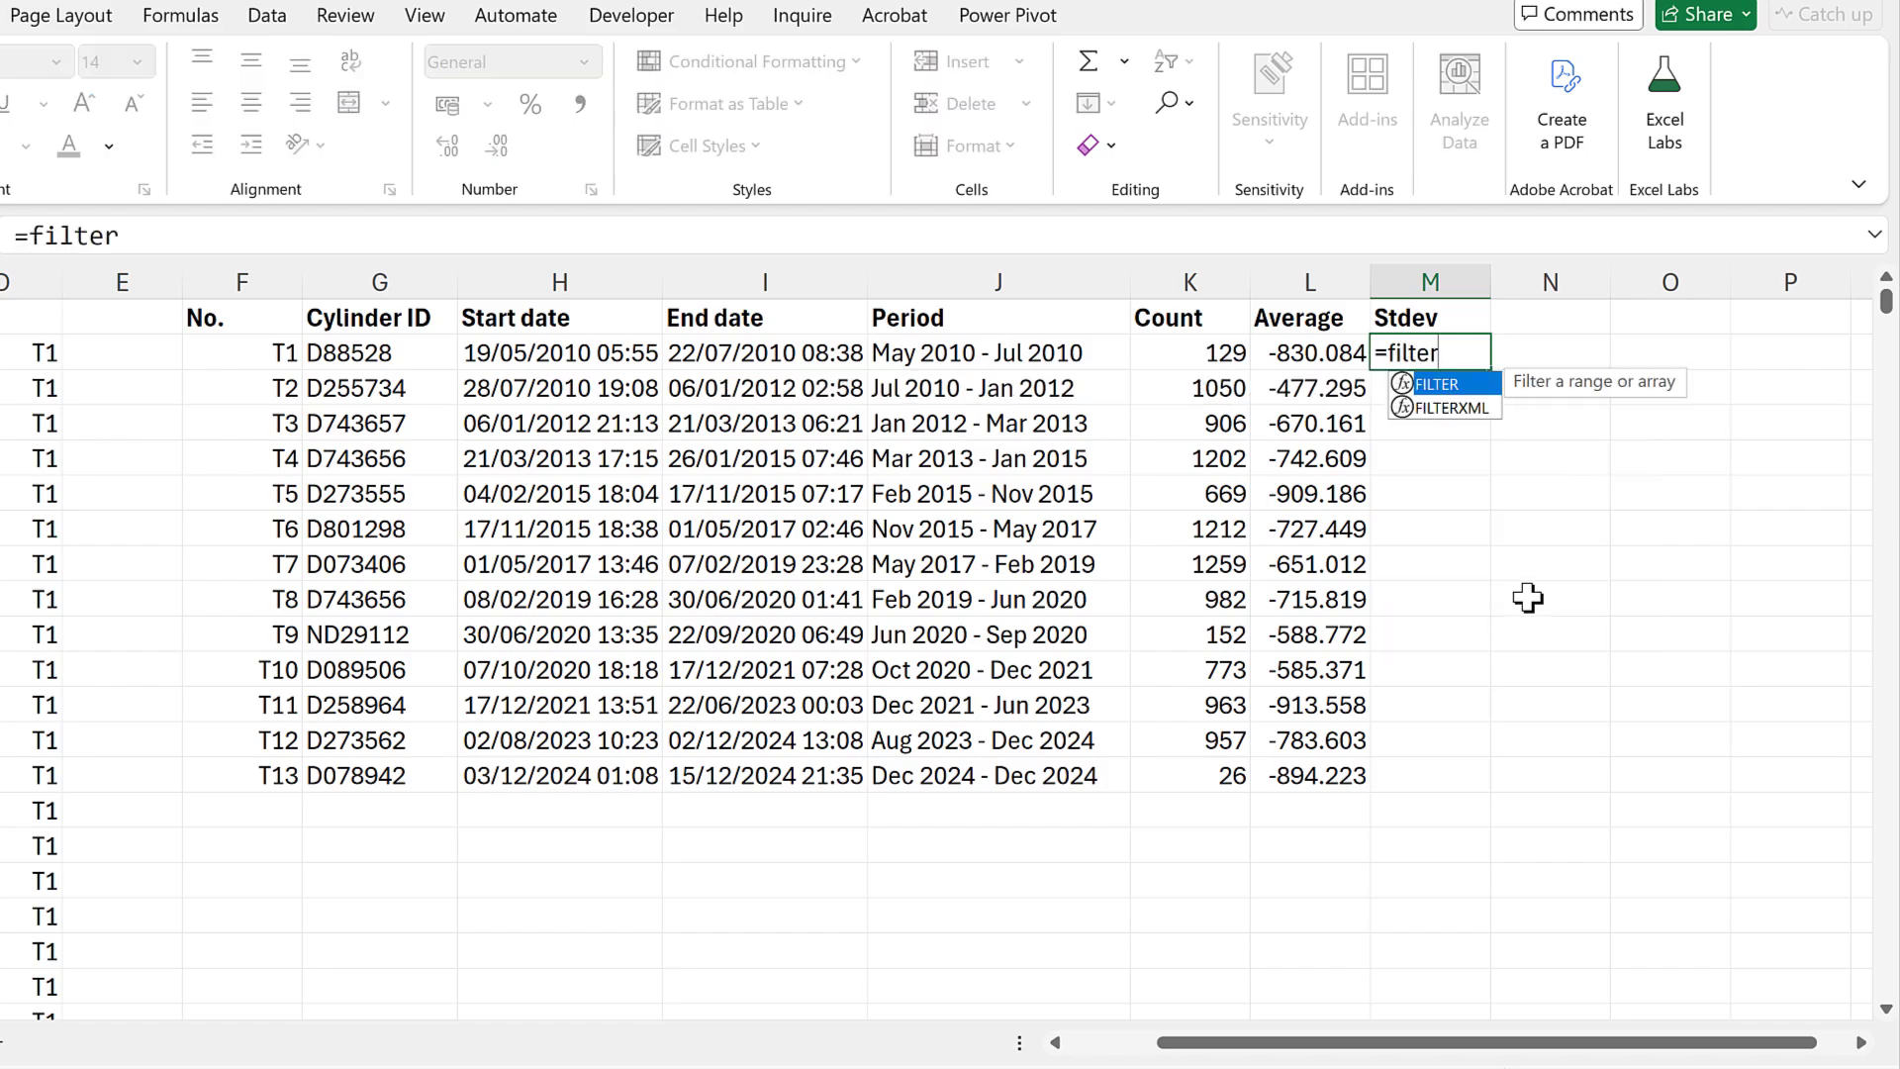
pyautogui.press('Tab')
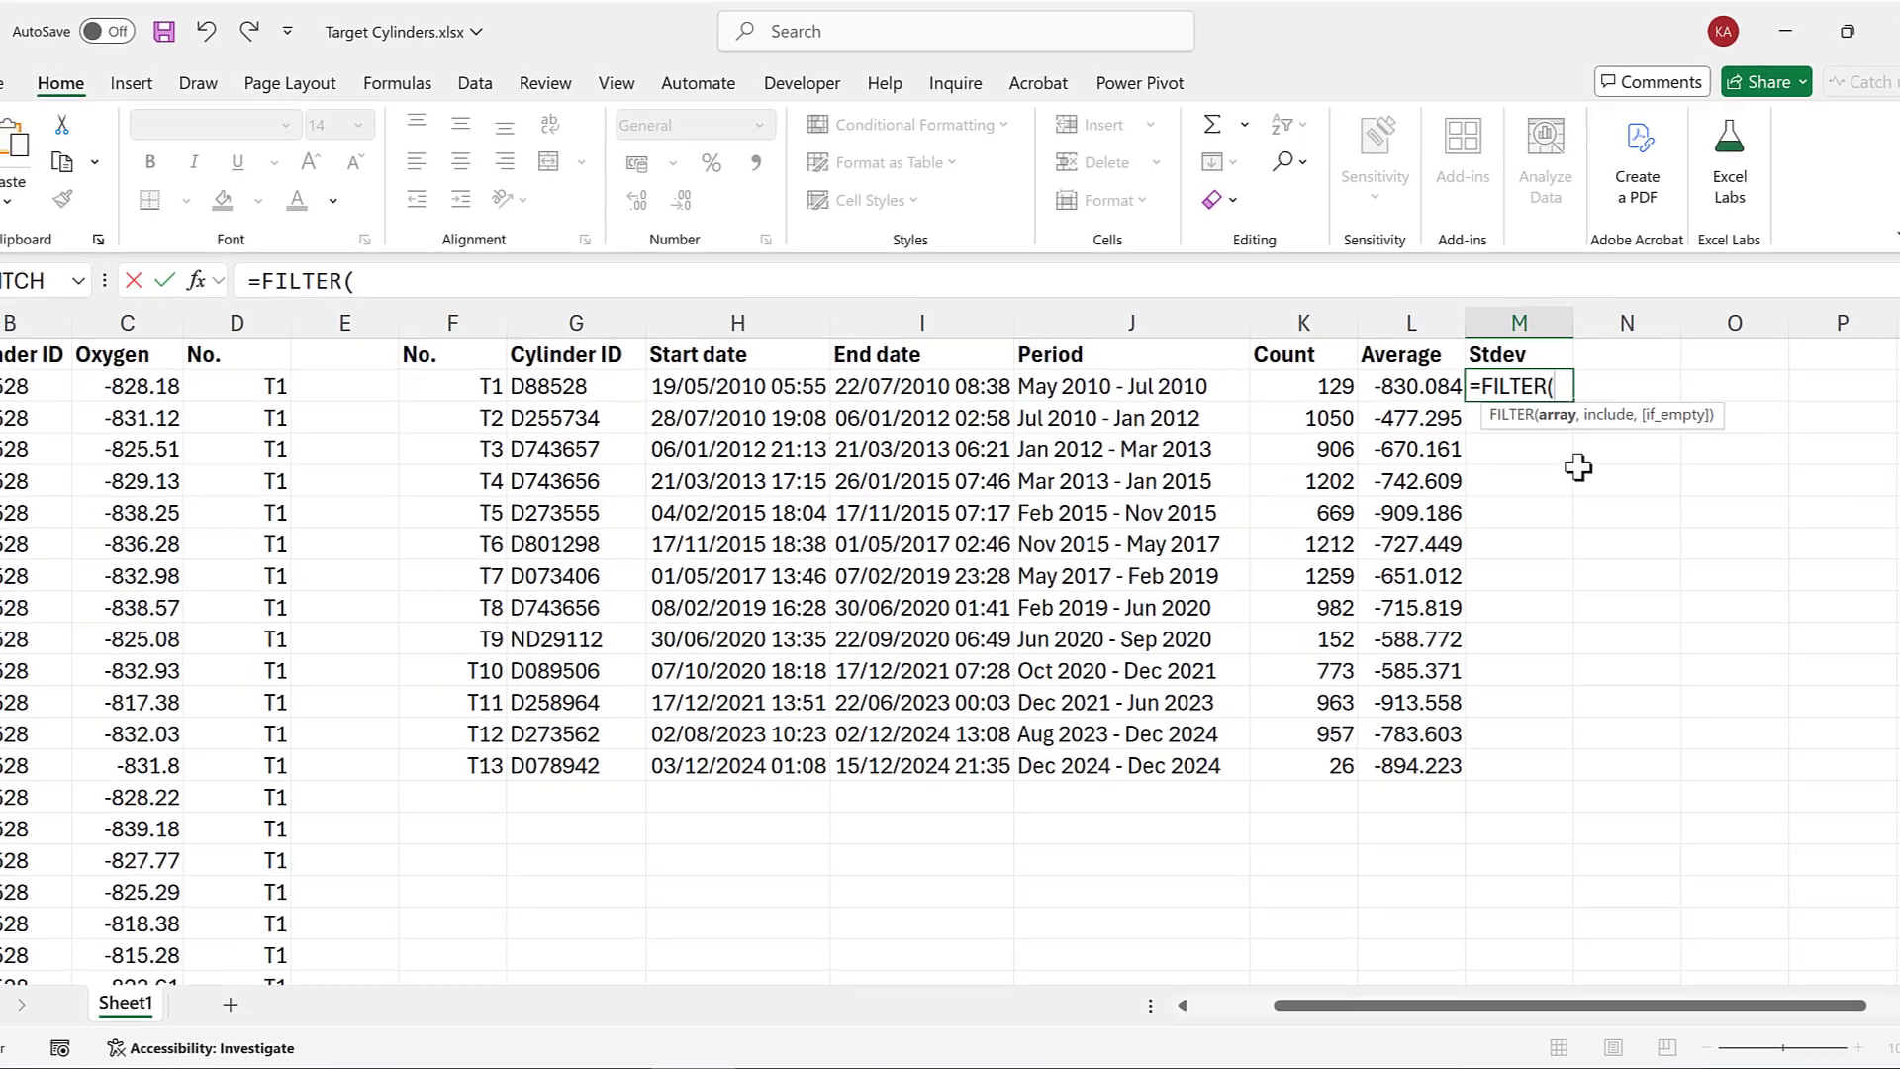
pyautogui.click(123, 387)
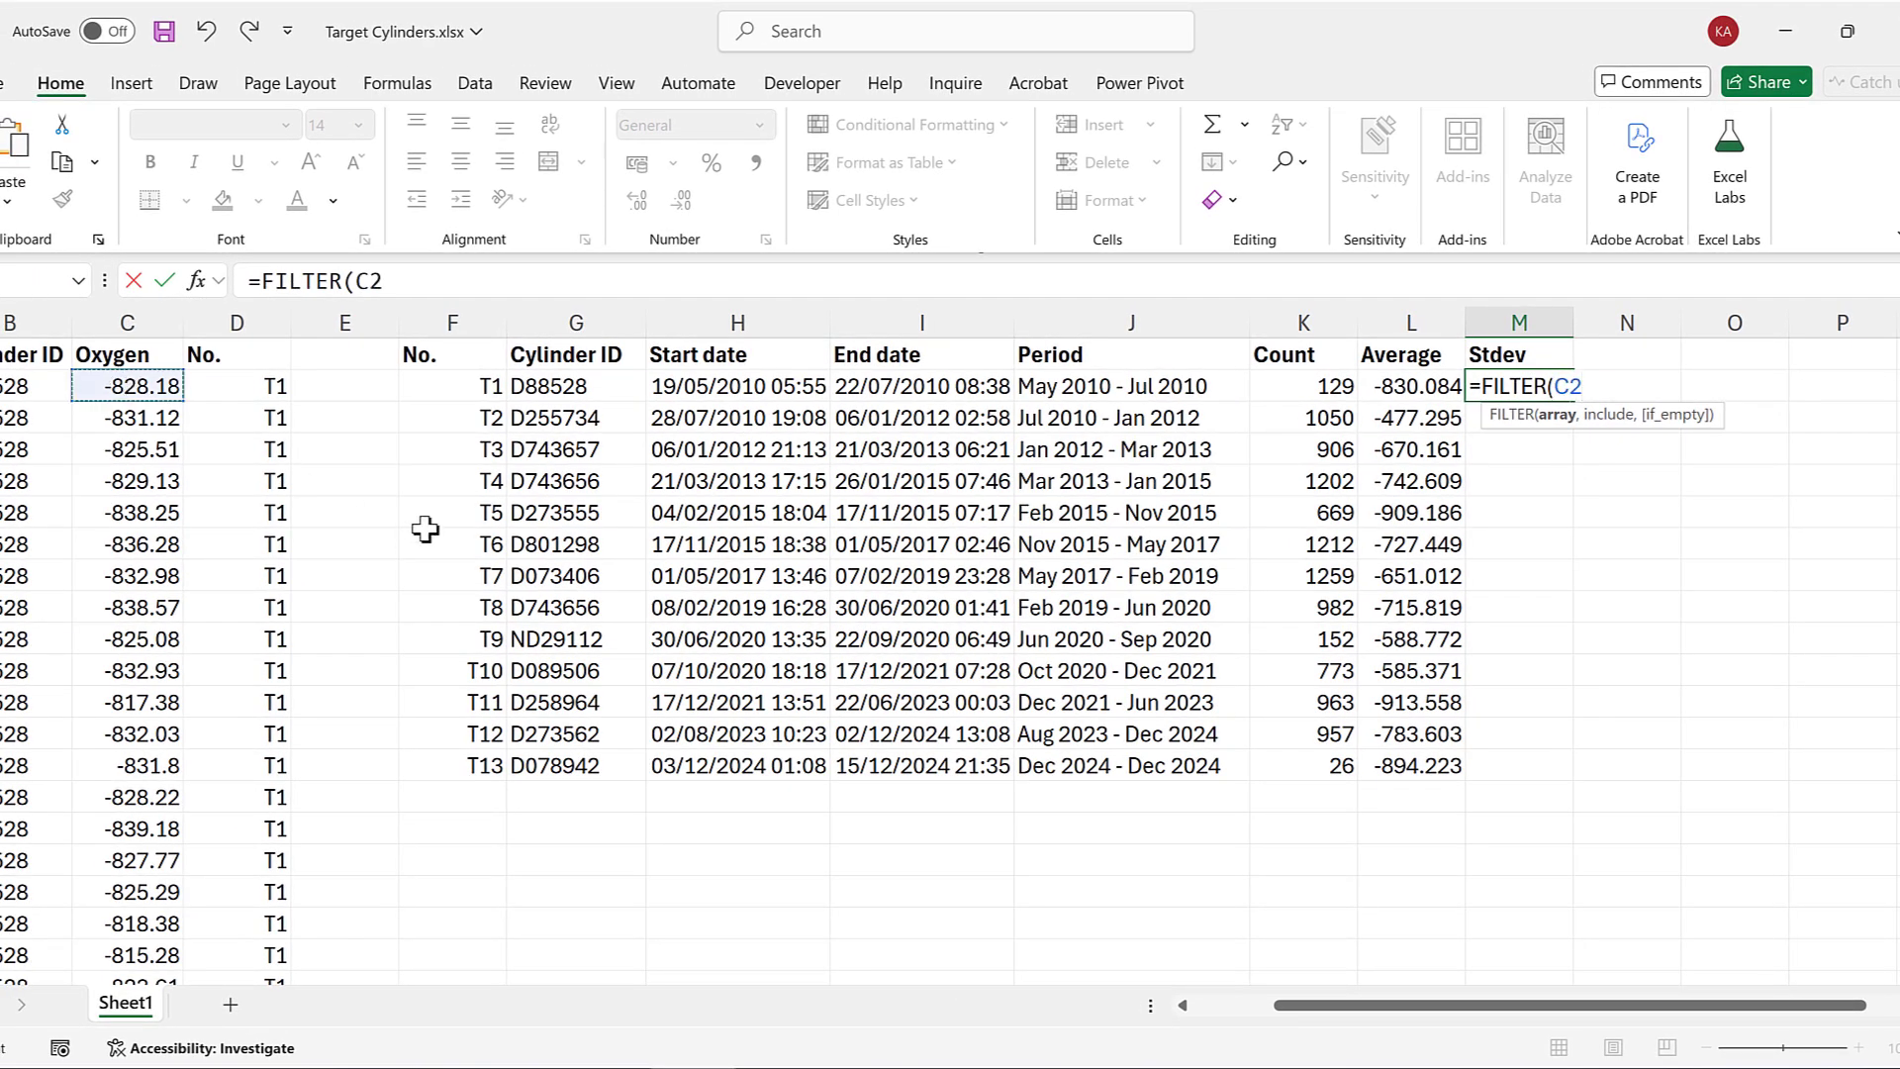
pyautogui.hotkey('ctrl', 'shift', 'Down')
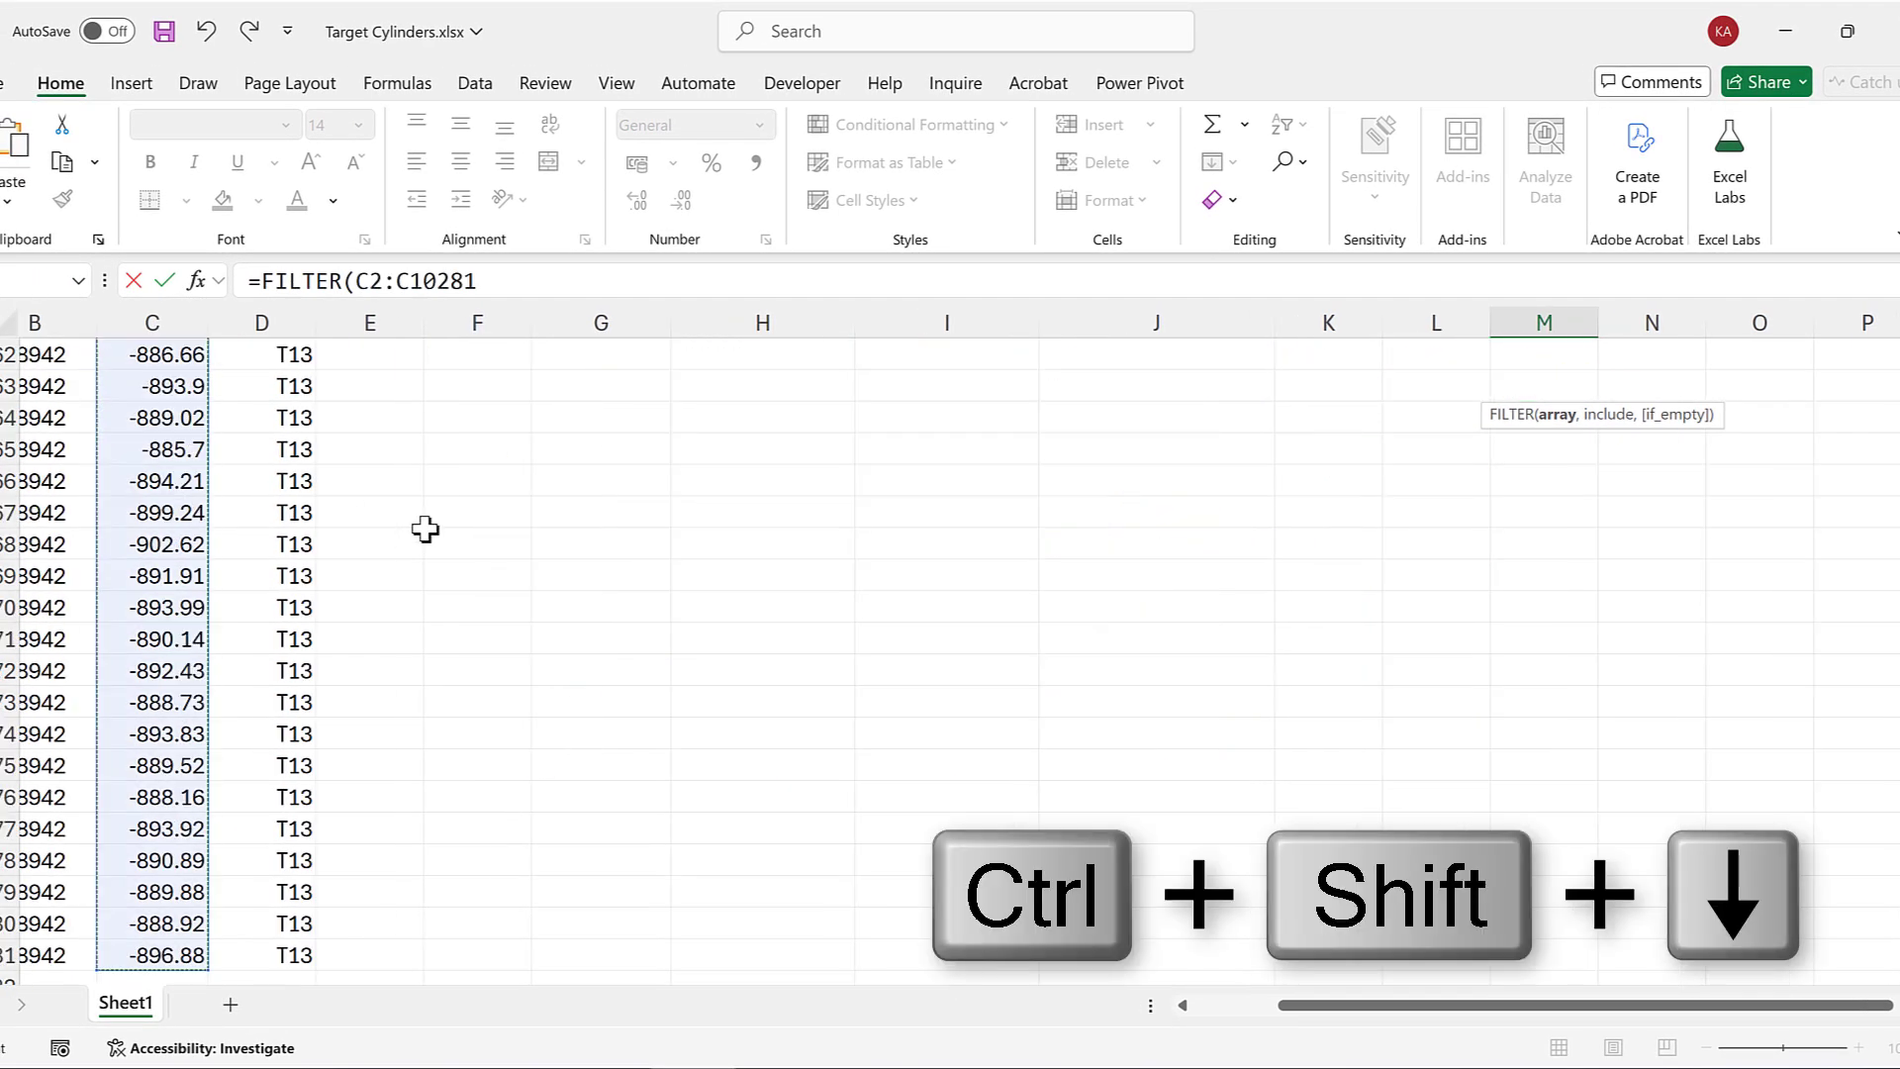
pyautogui.press('F4')
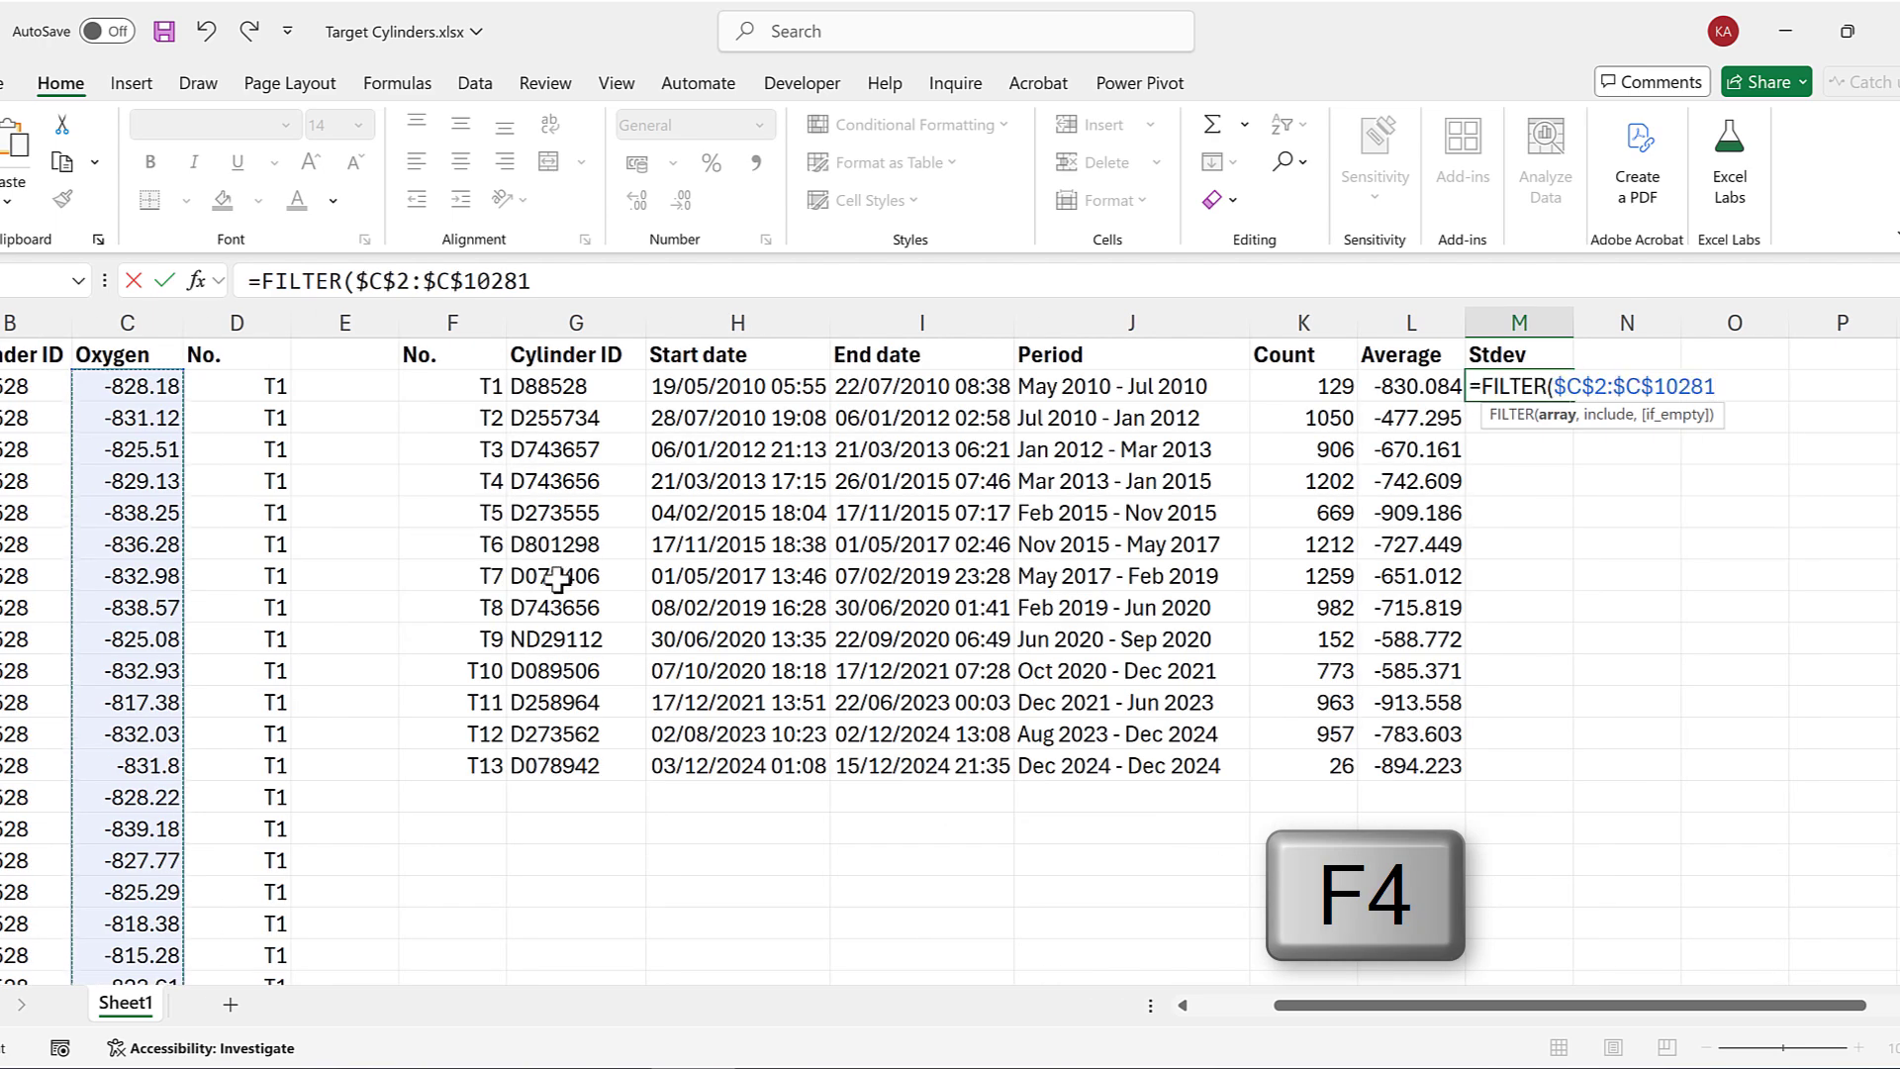
pyautogui.write(',')
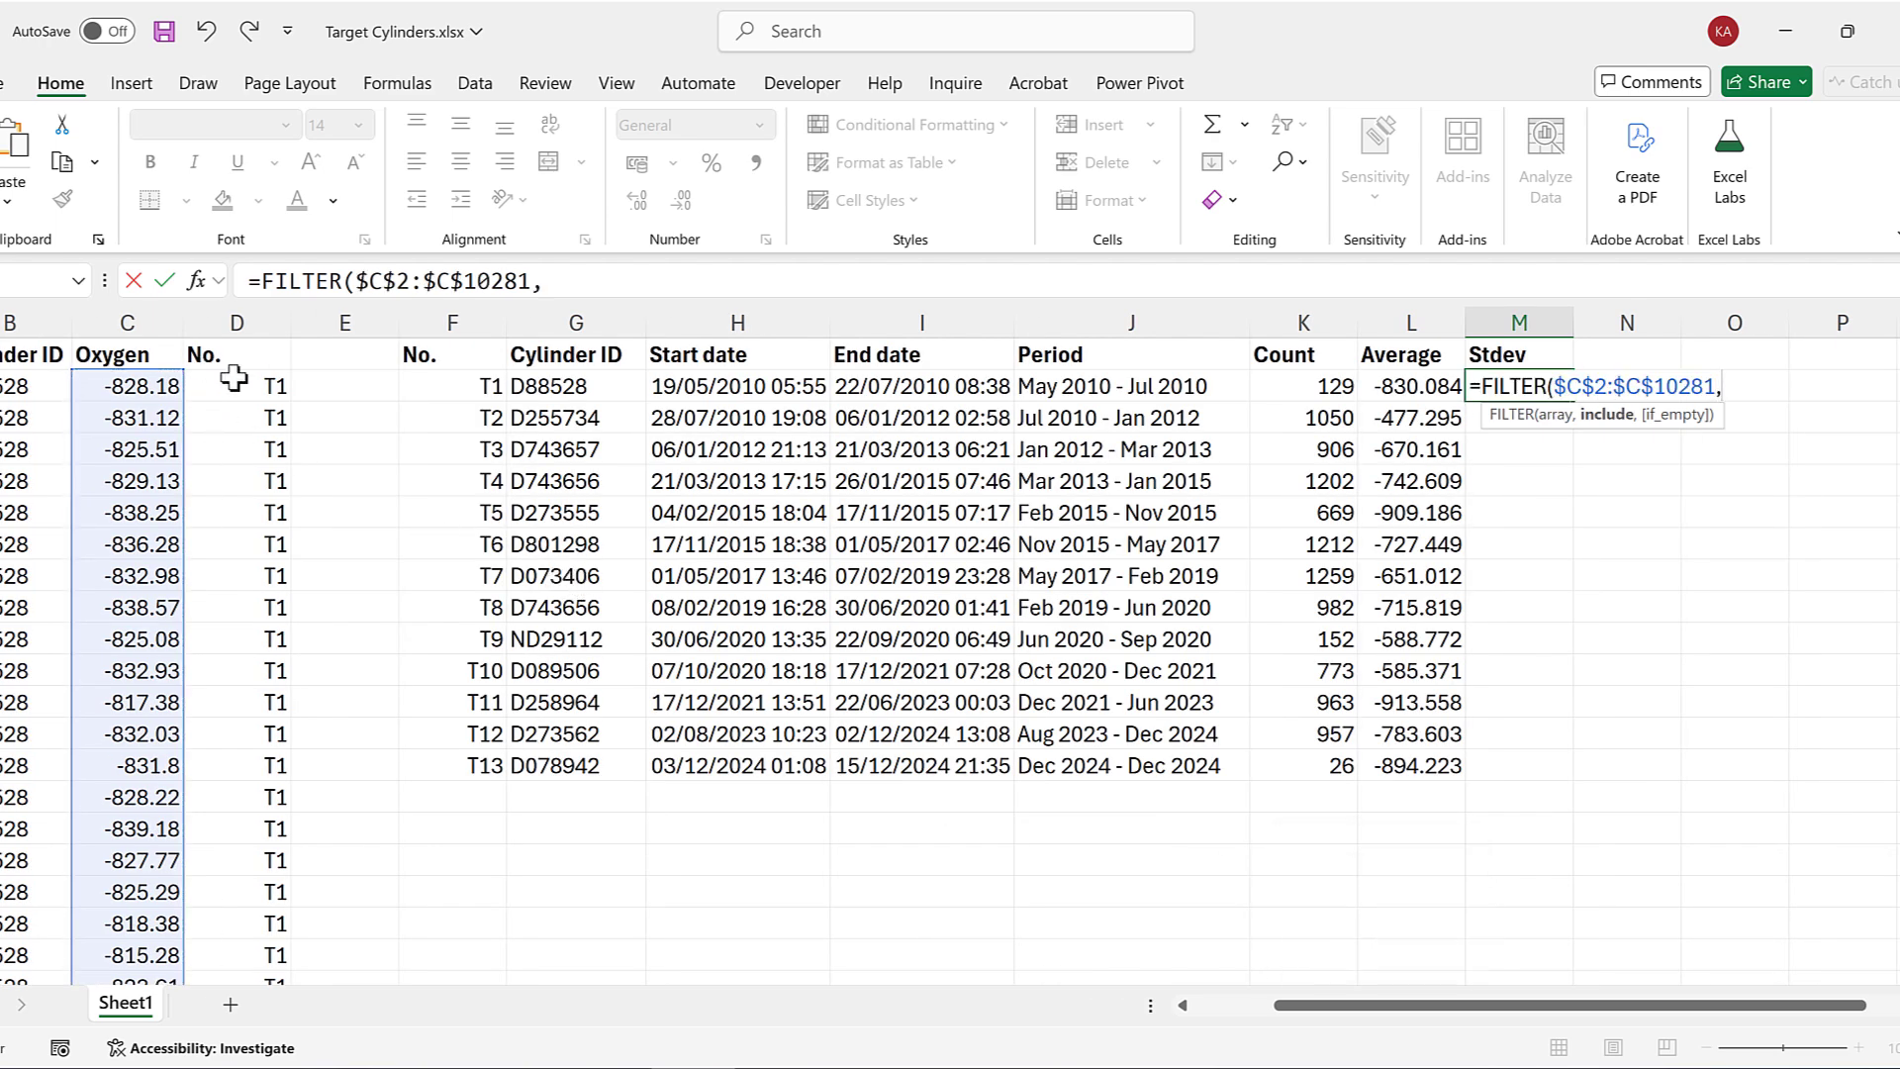
pyautogui.click(233, 380)
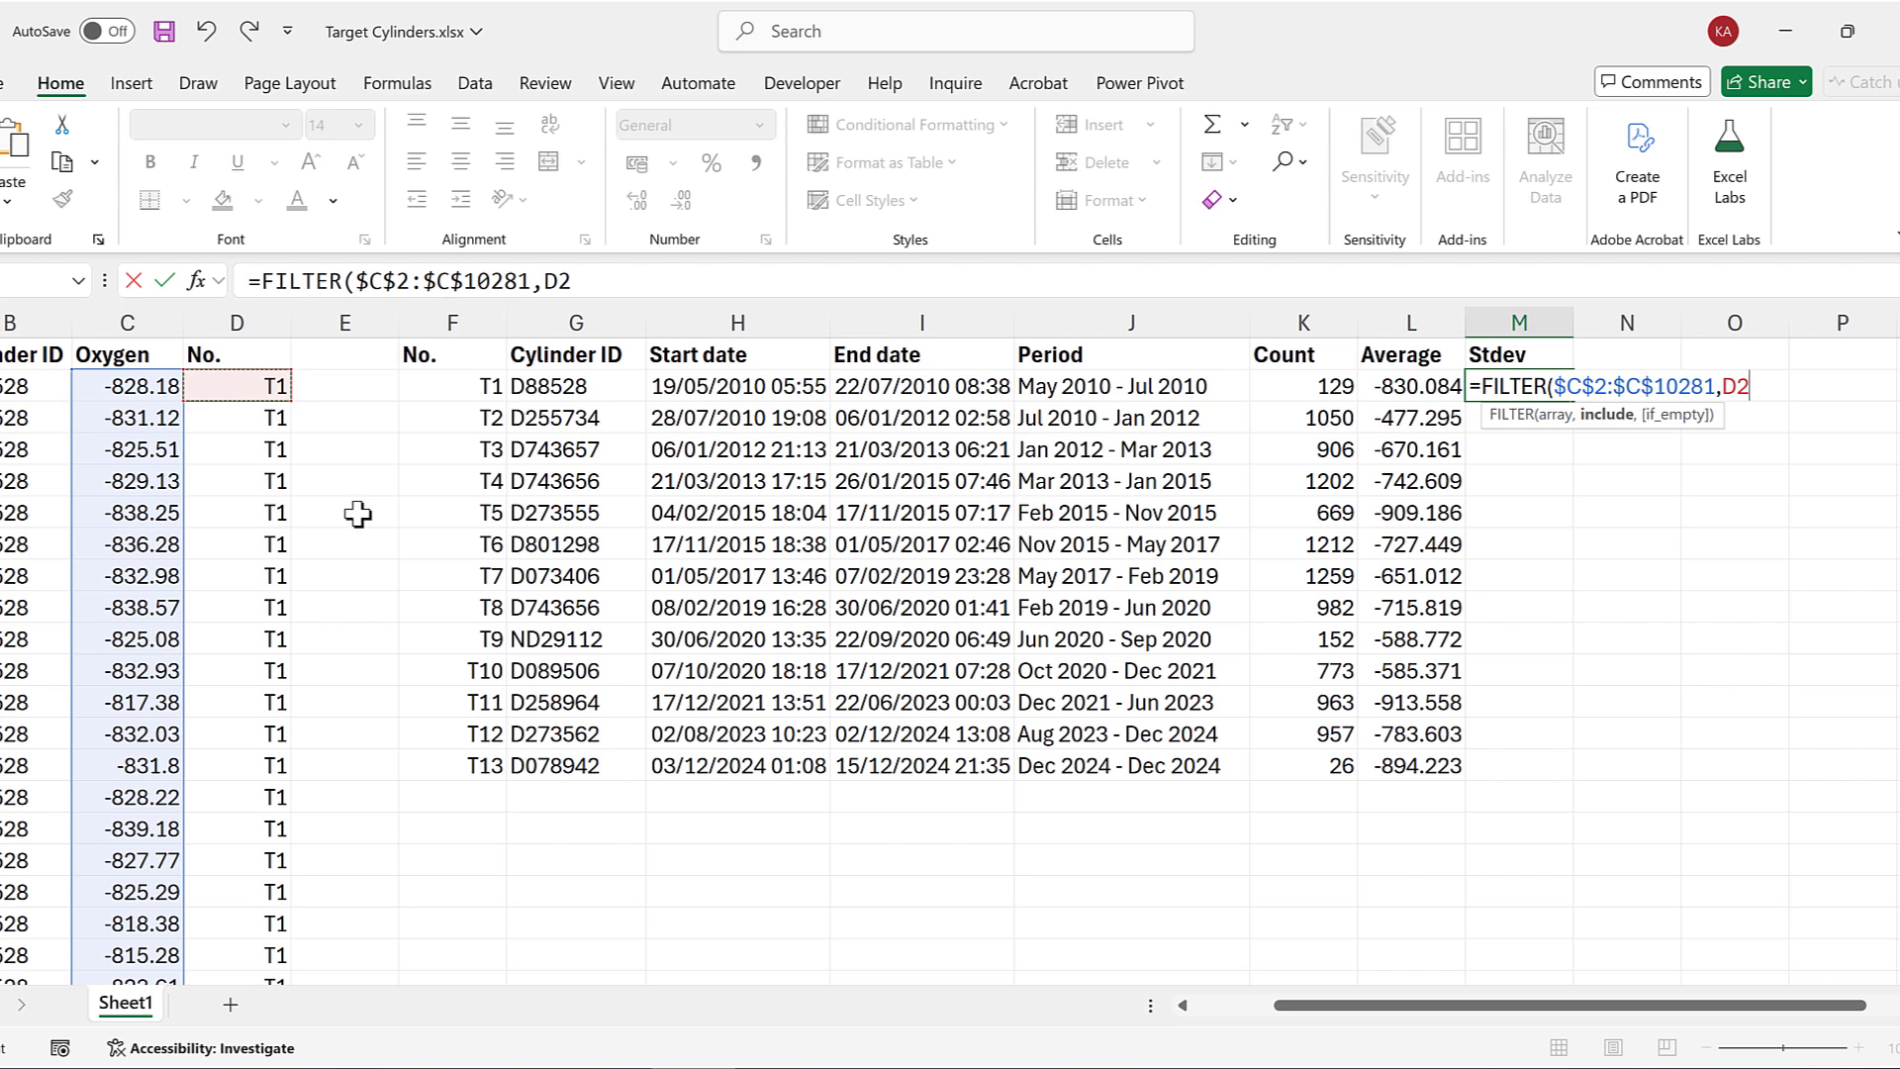
pyautogui.hotkey('ctrl', 'shift', 'Down')
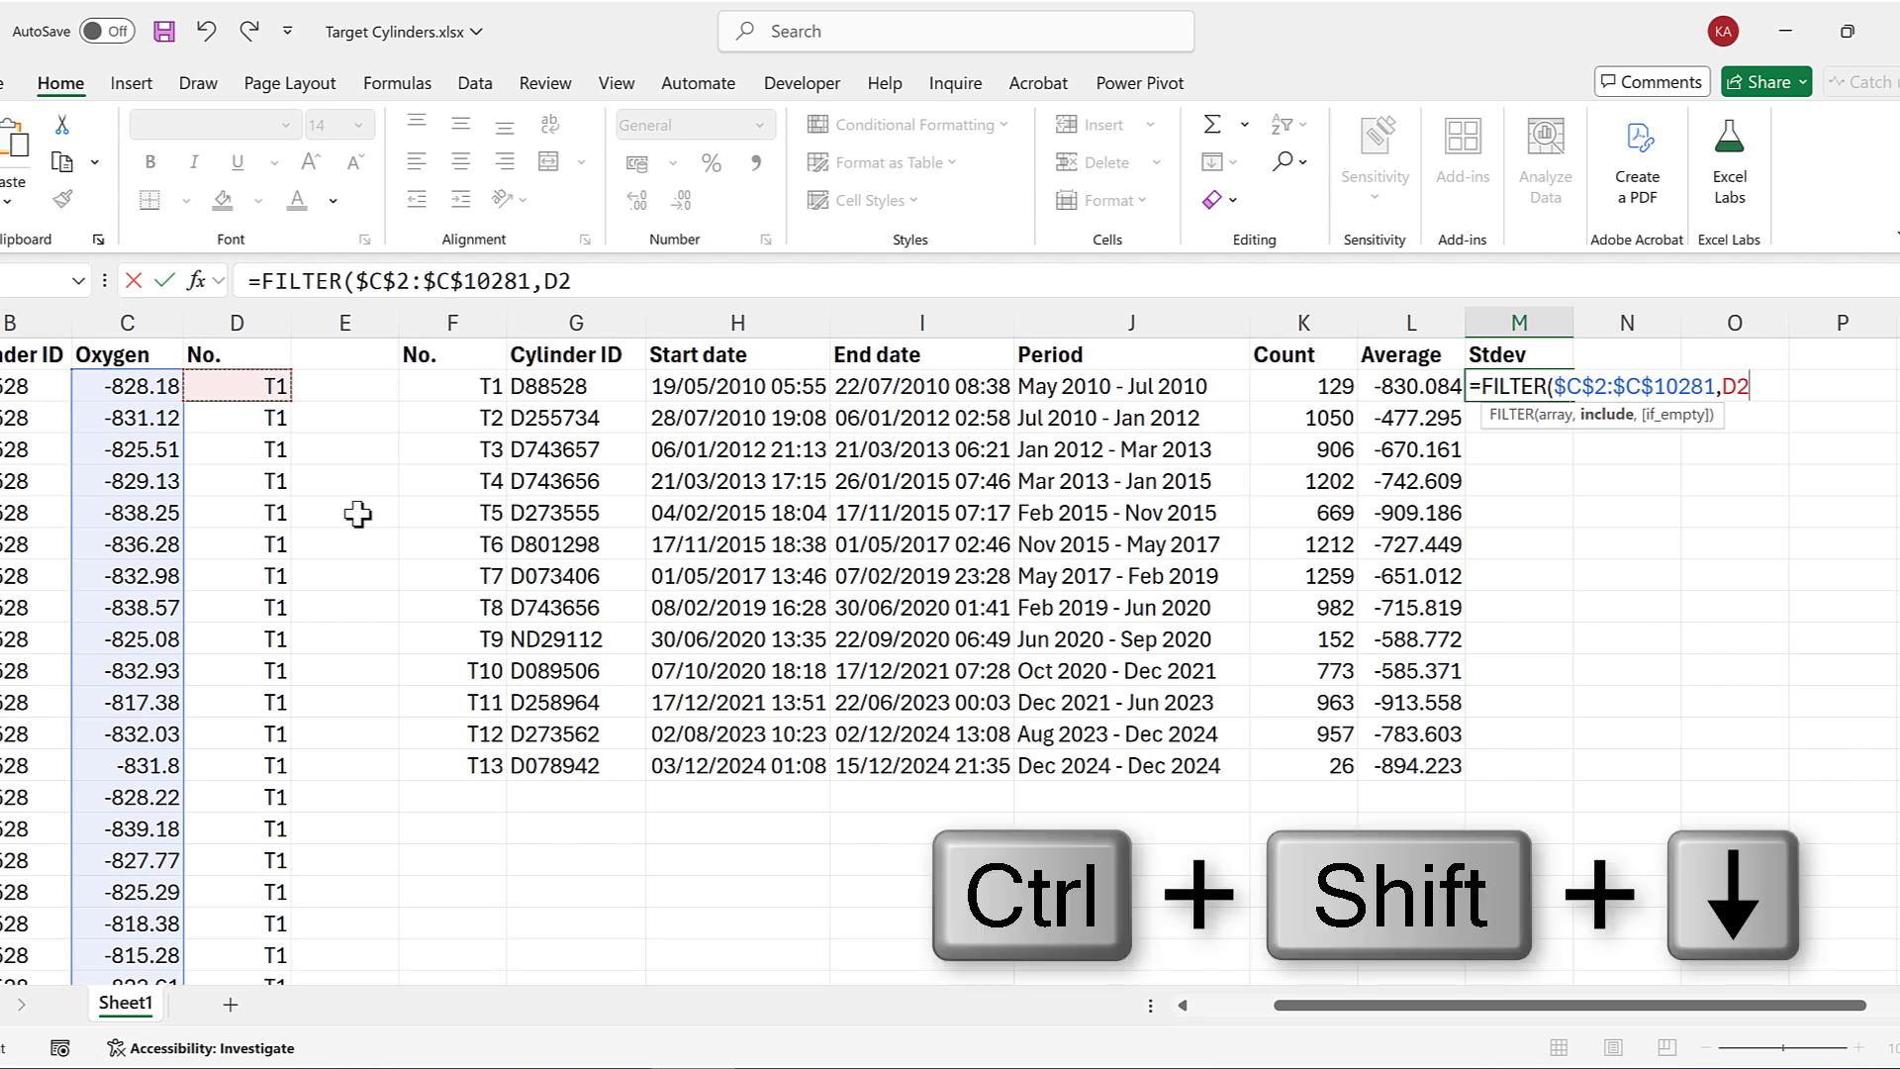
pyautogui.press('F4')
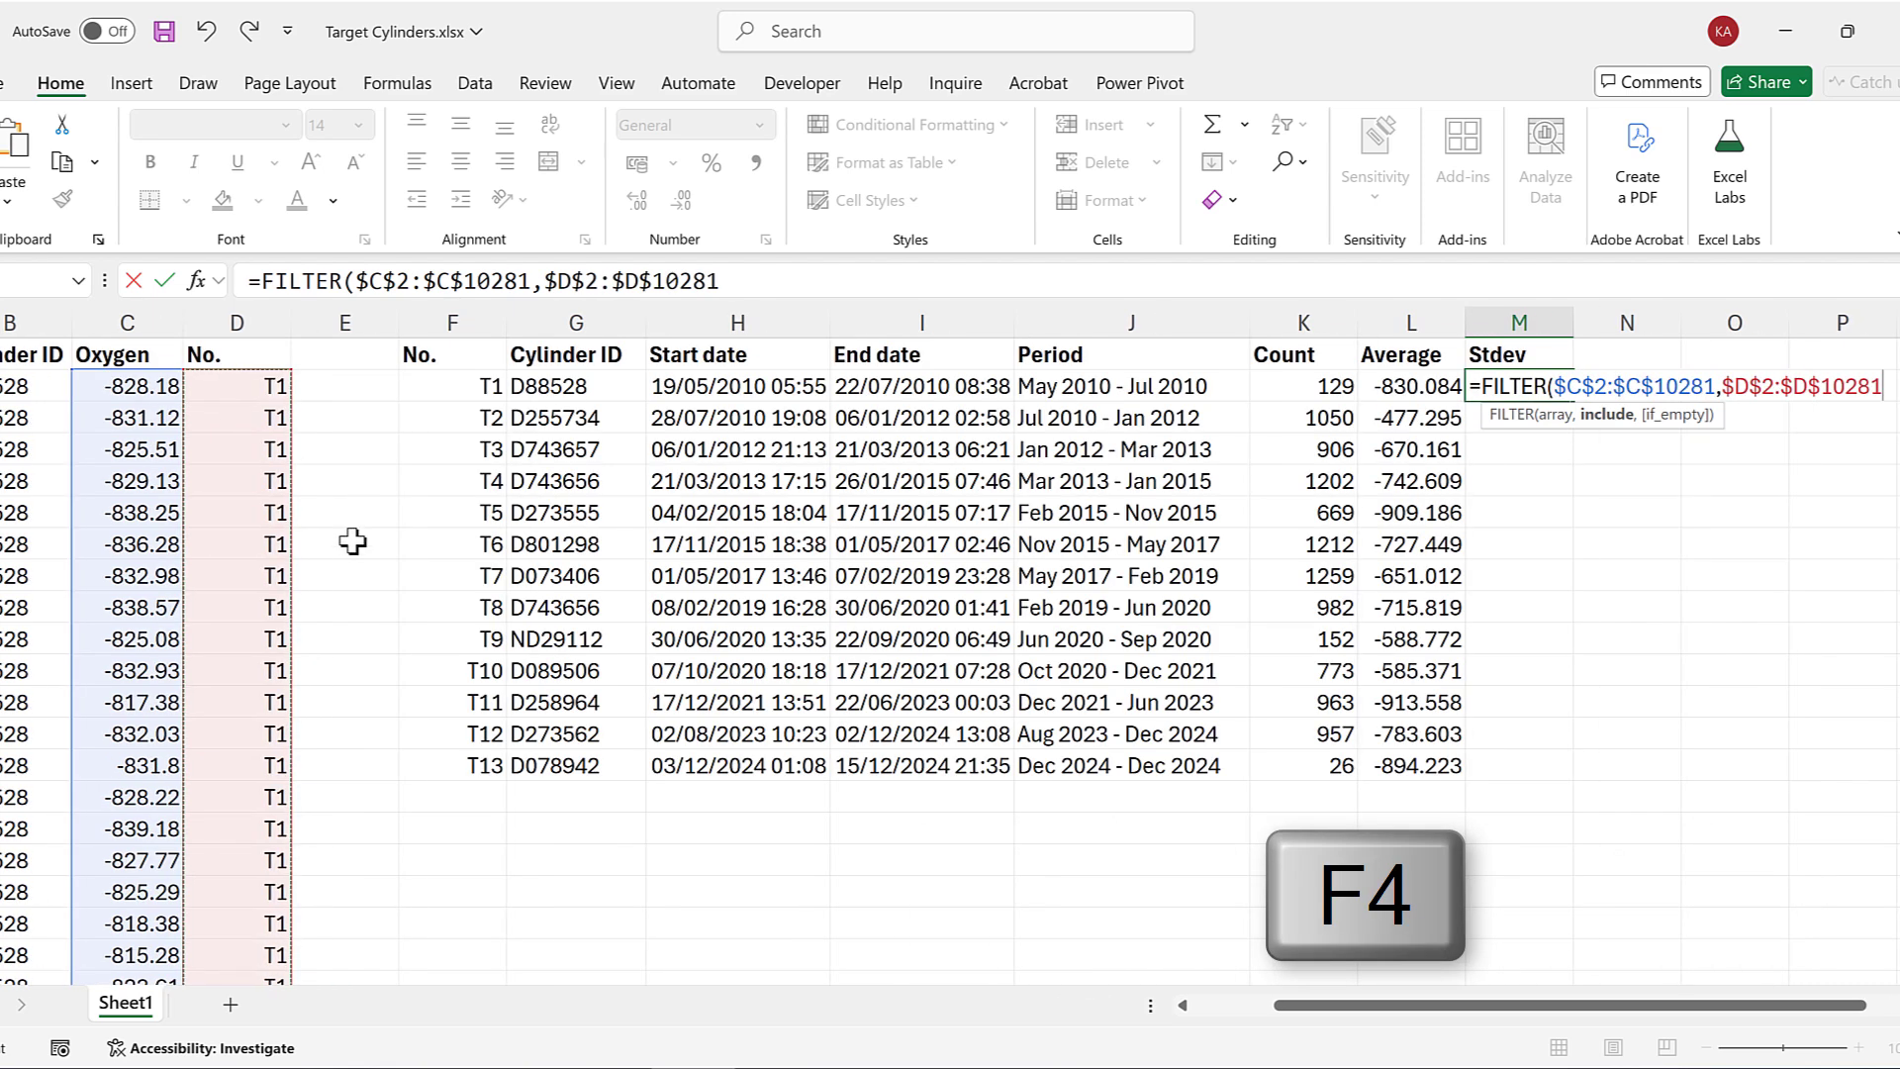
pyautogui.write('=')
pyautogui.click(434, 392)
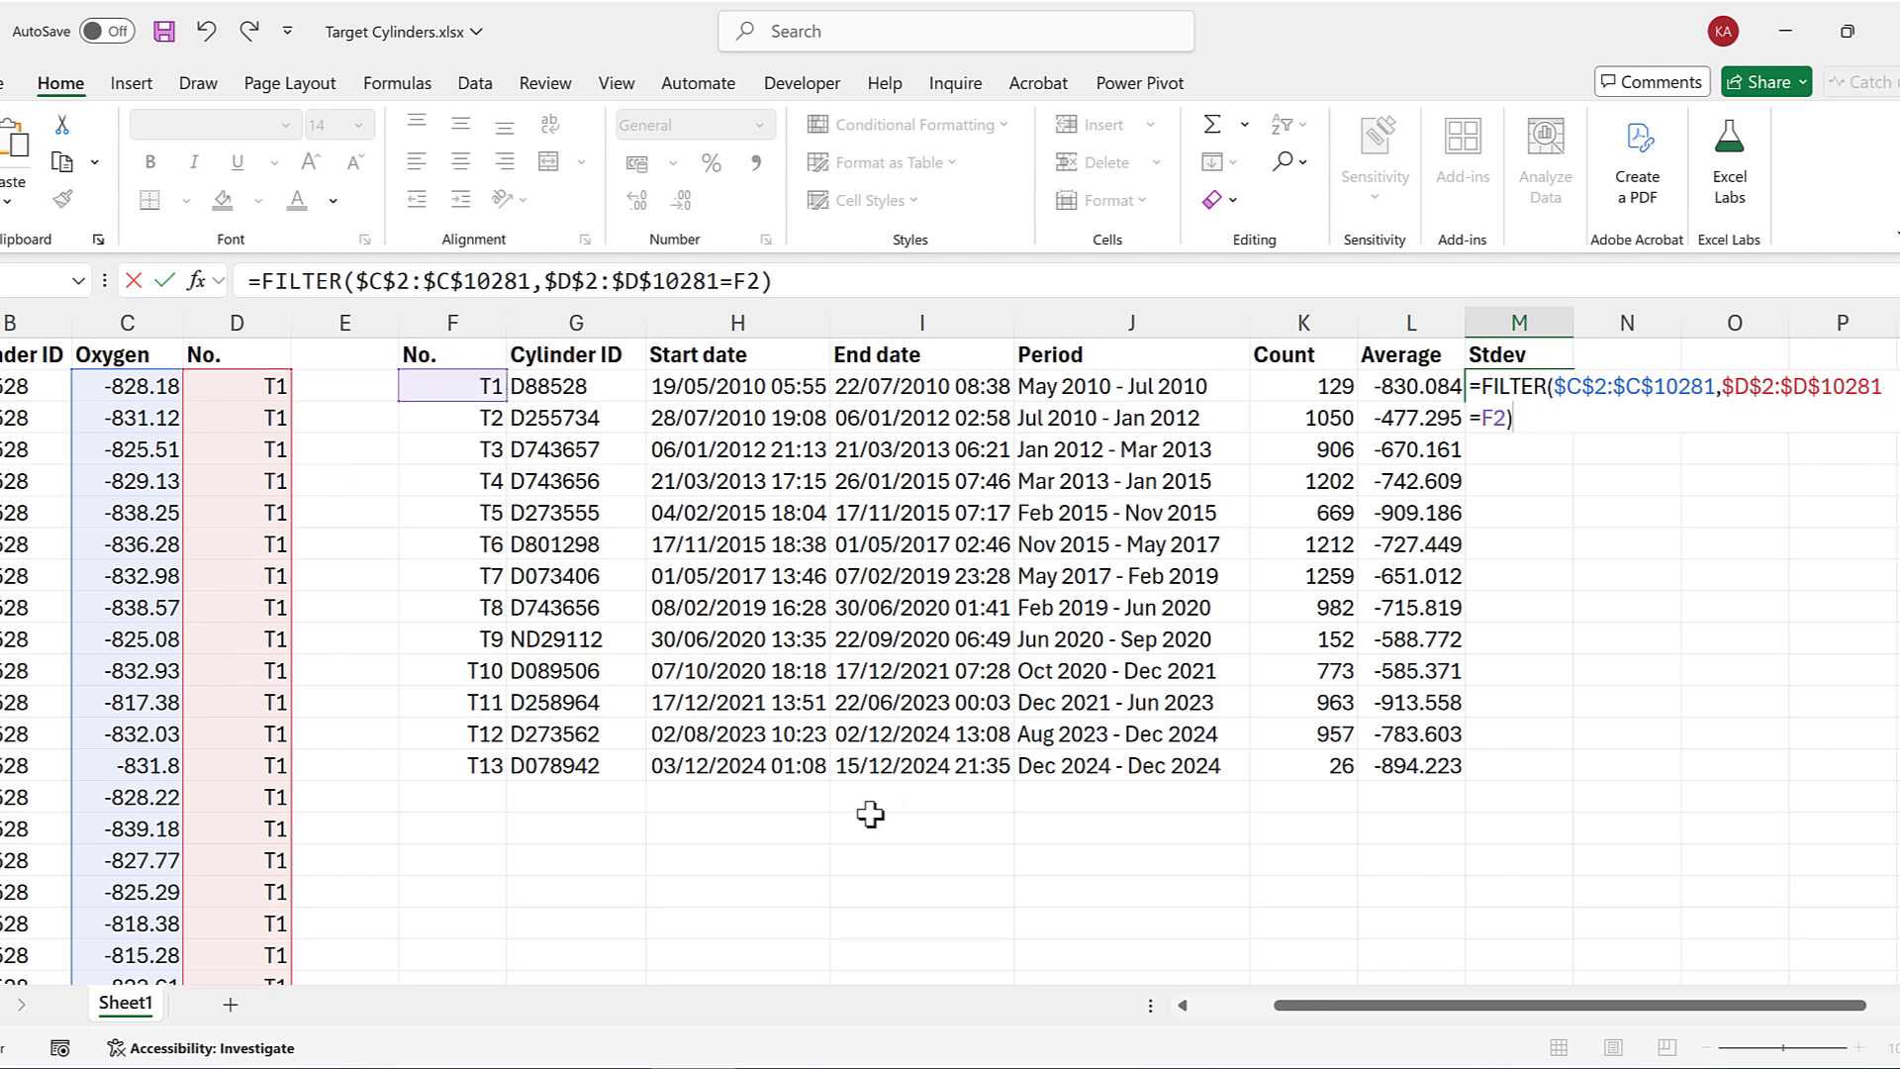
pyautogui.press('Return')
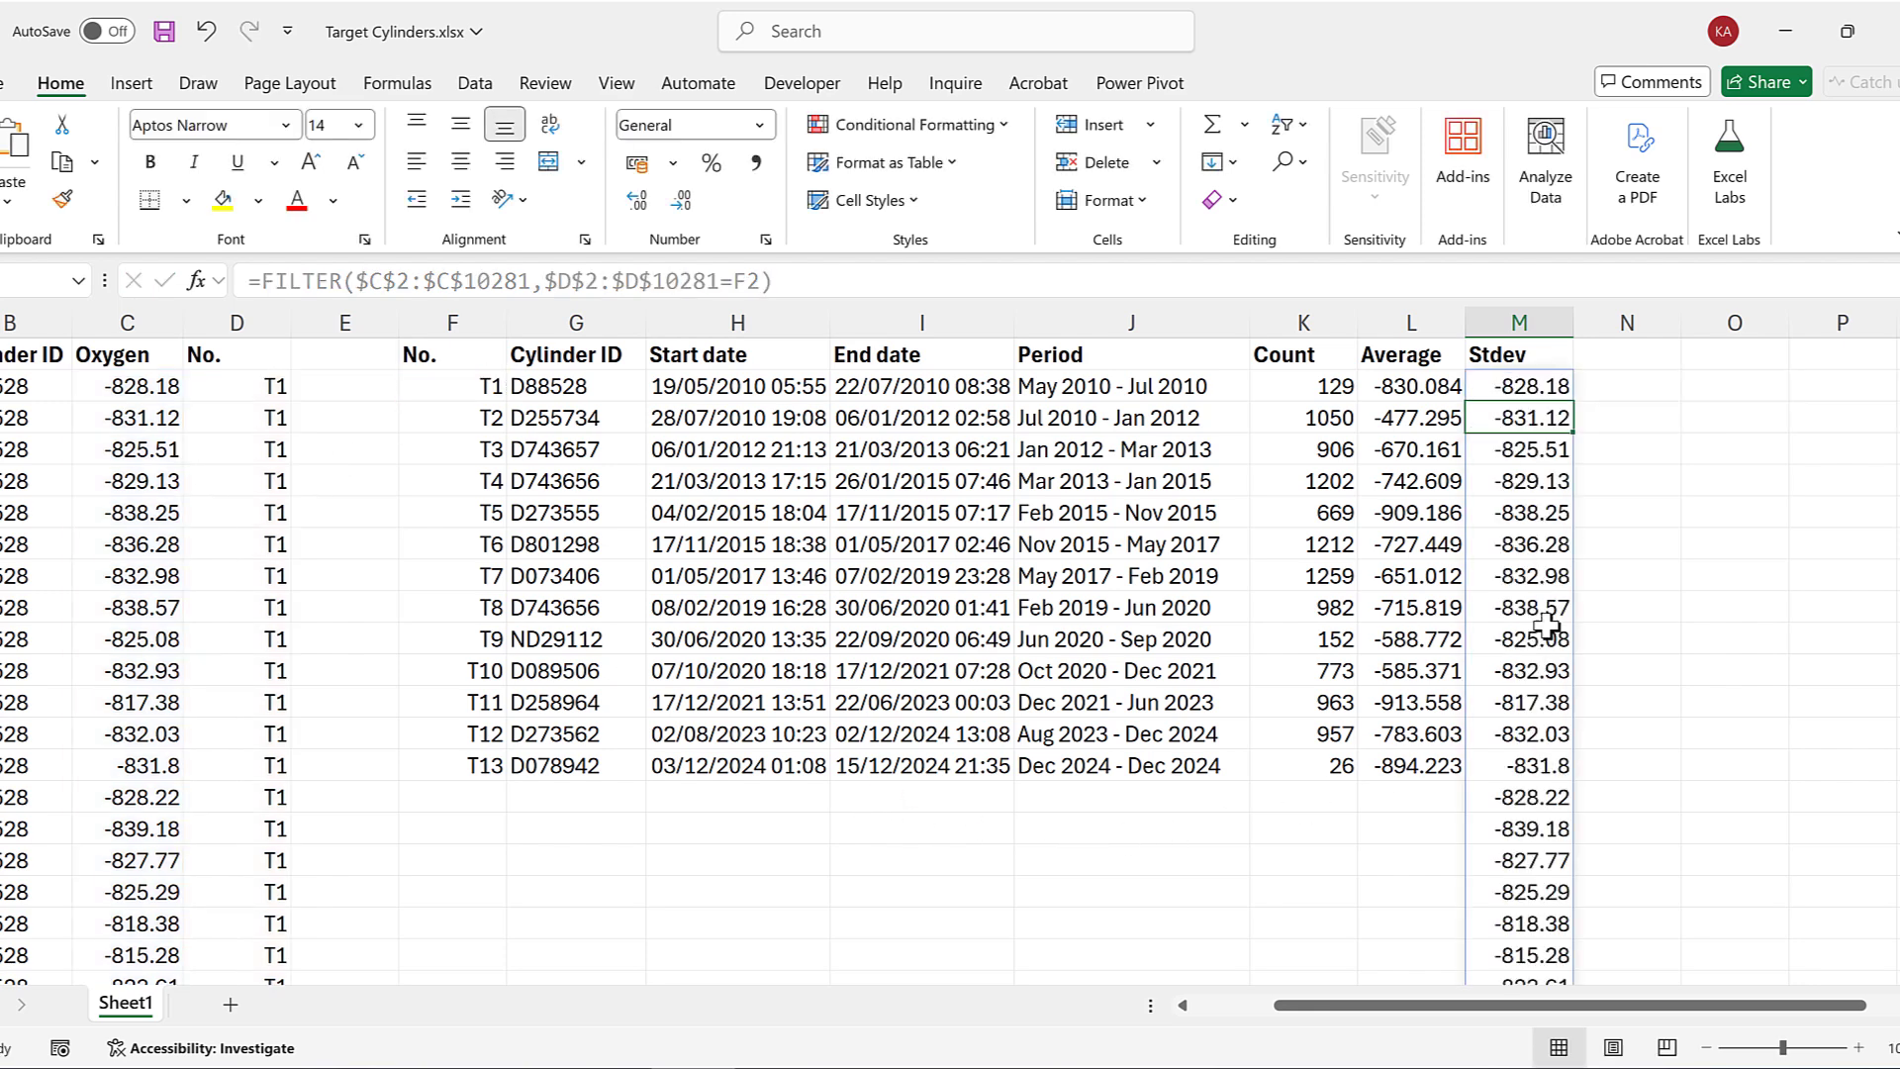
# Wrap the FILTER formula in M2 in STDEV.P to calculate the standard deviation of the extracted oxygen values
pyautogui.click(1515, 385)
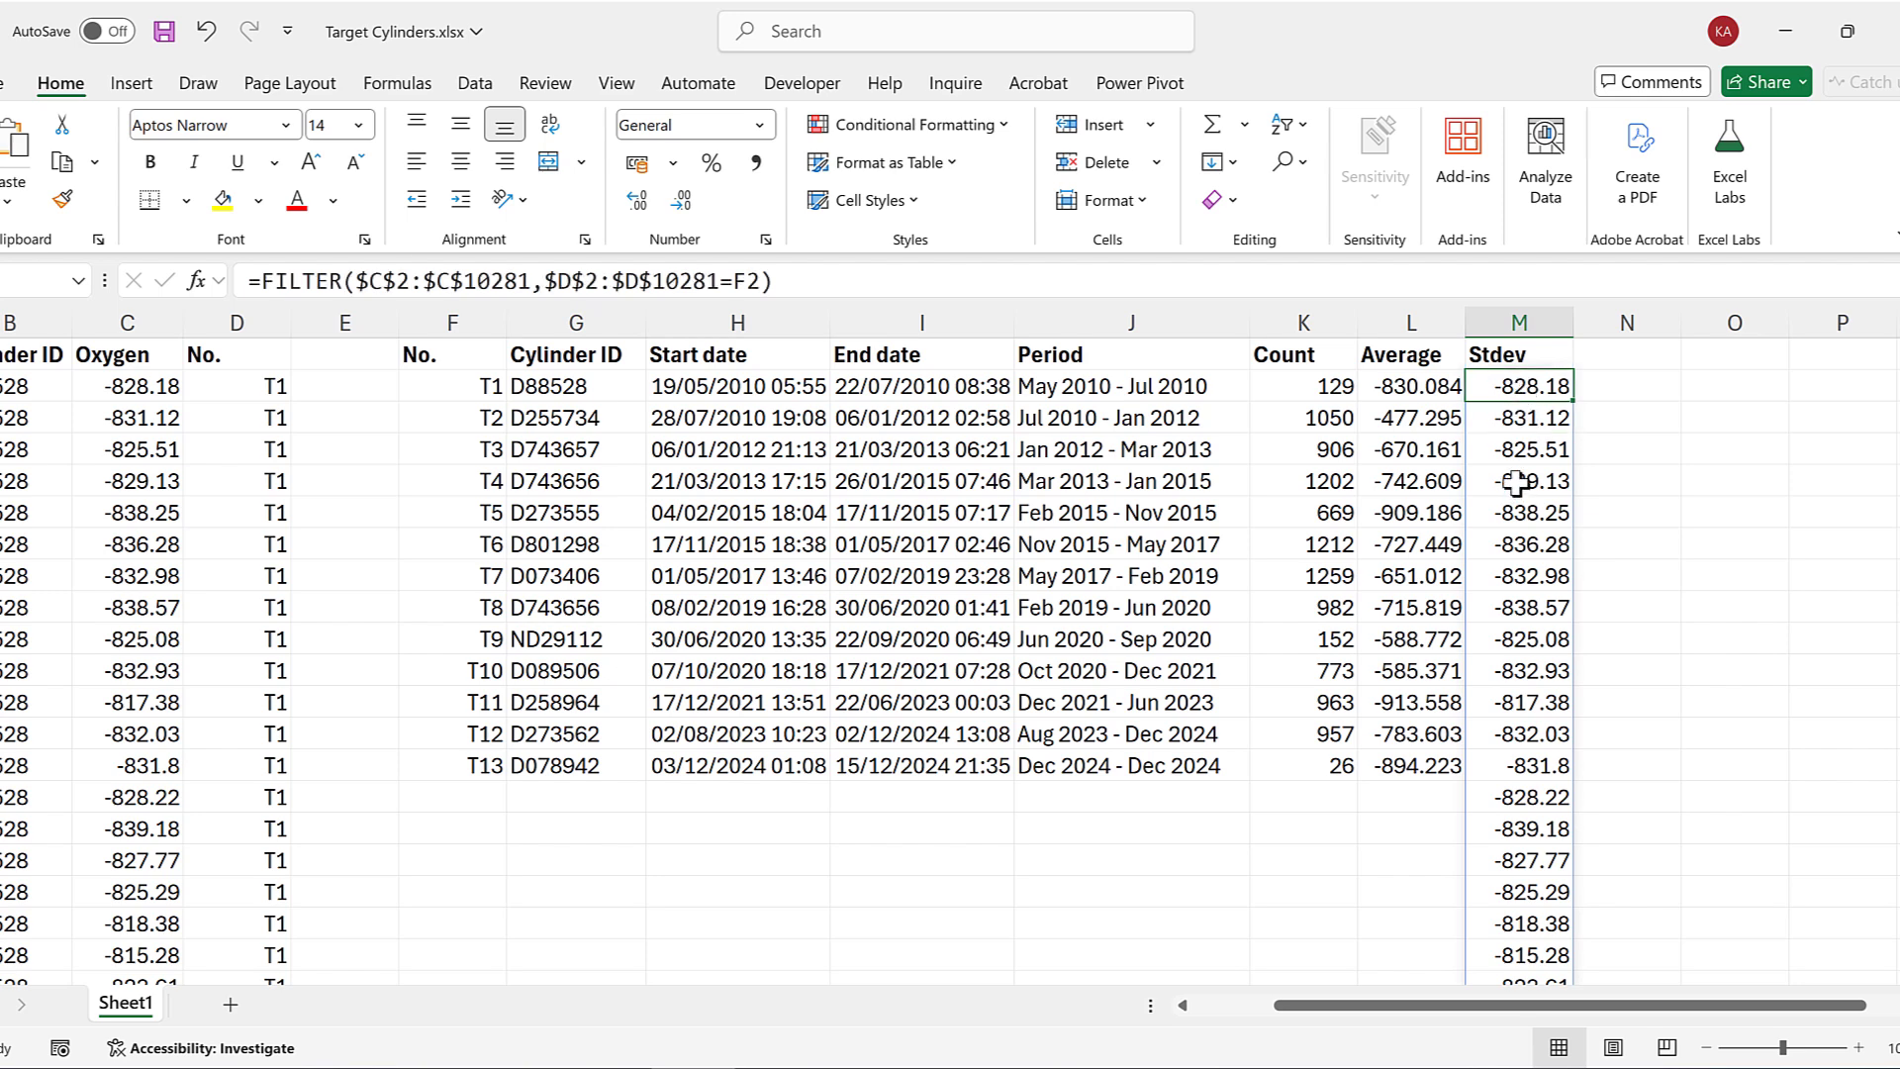
pyautogui.click(265, 281)
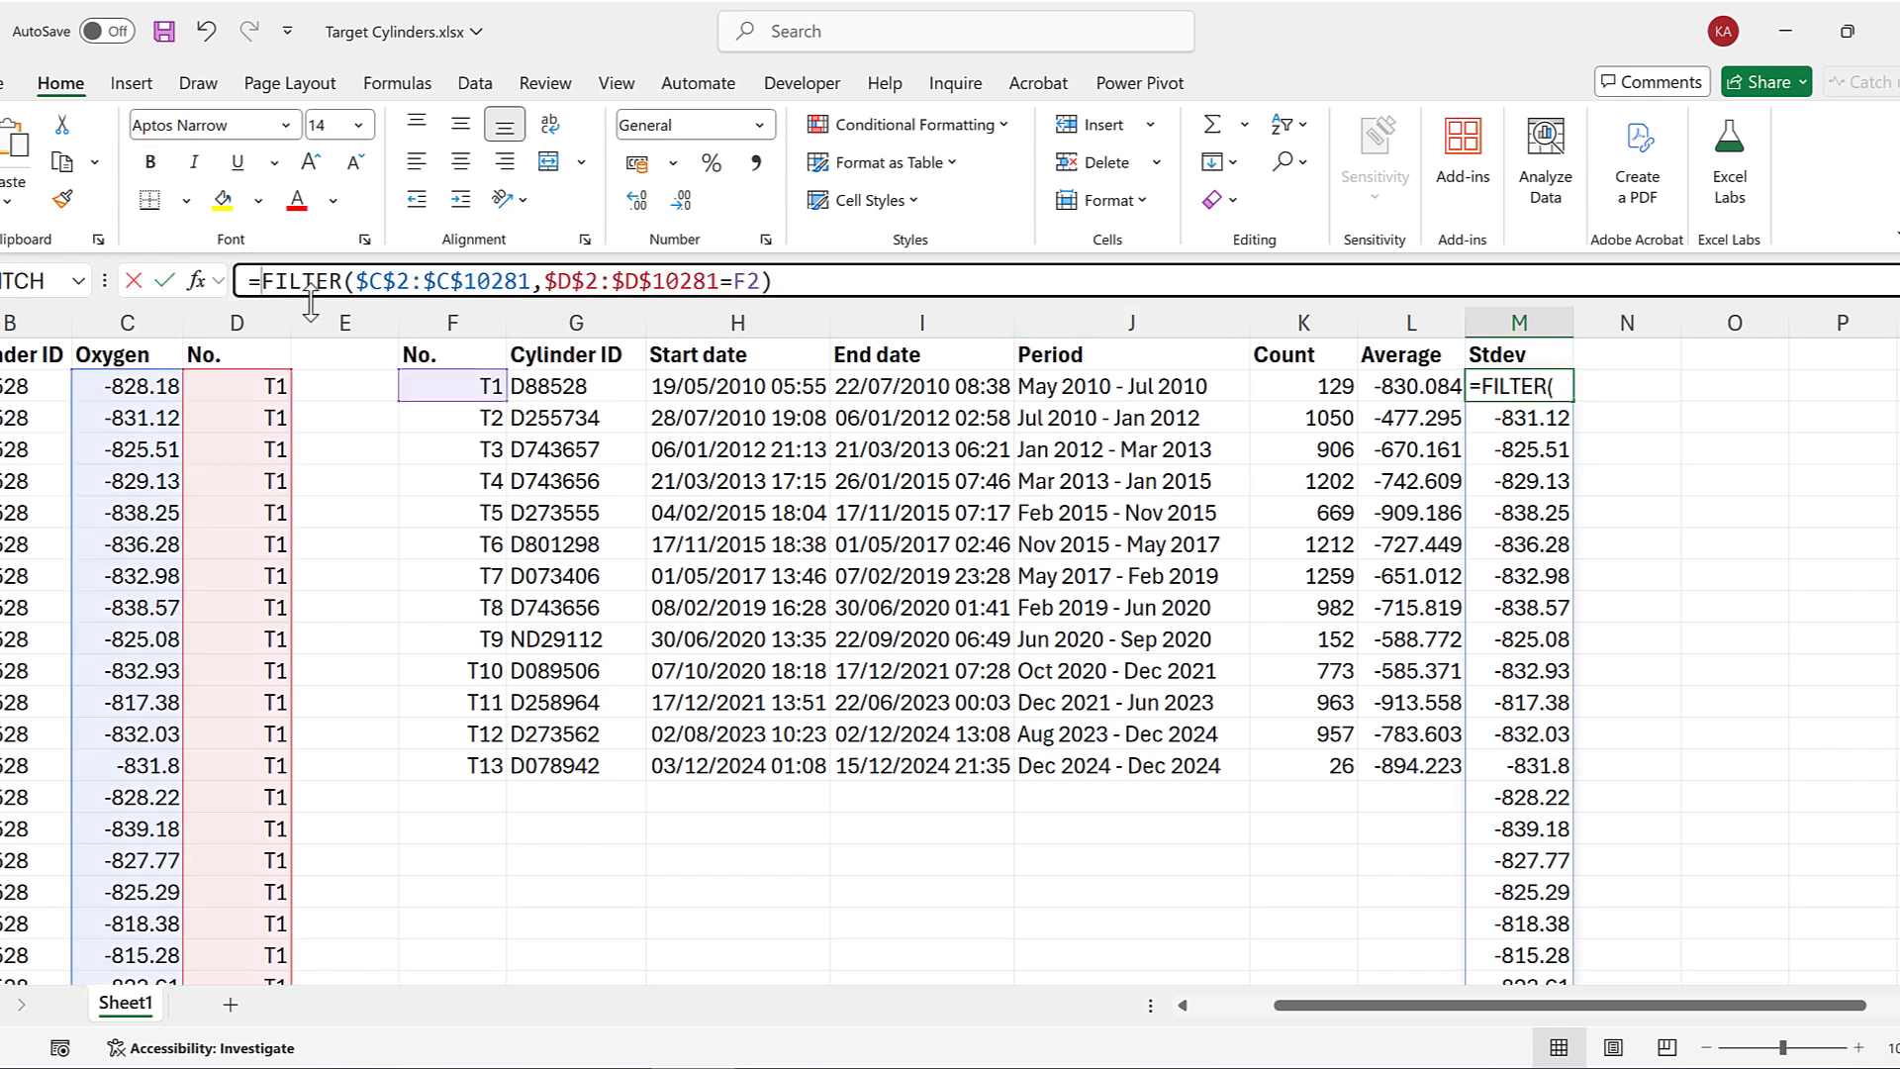
pyautogui.write('stdev')
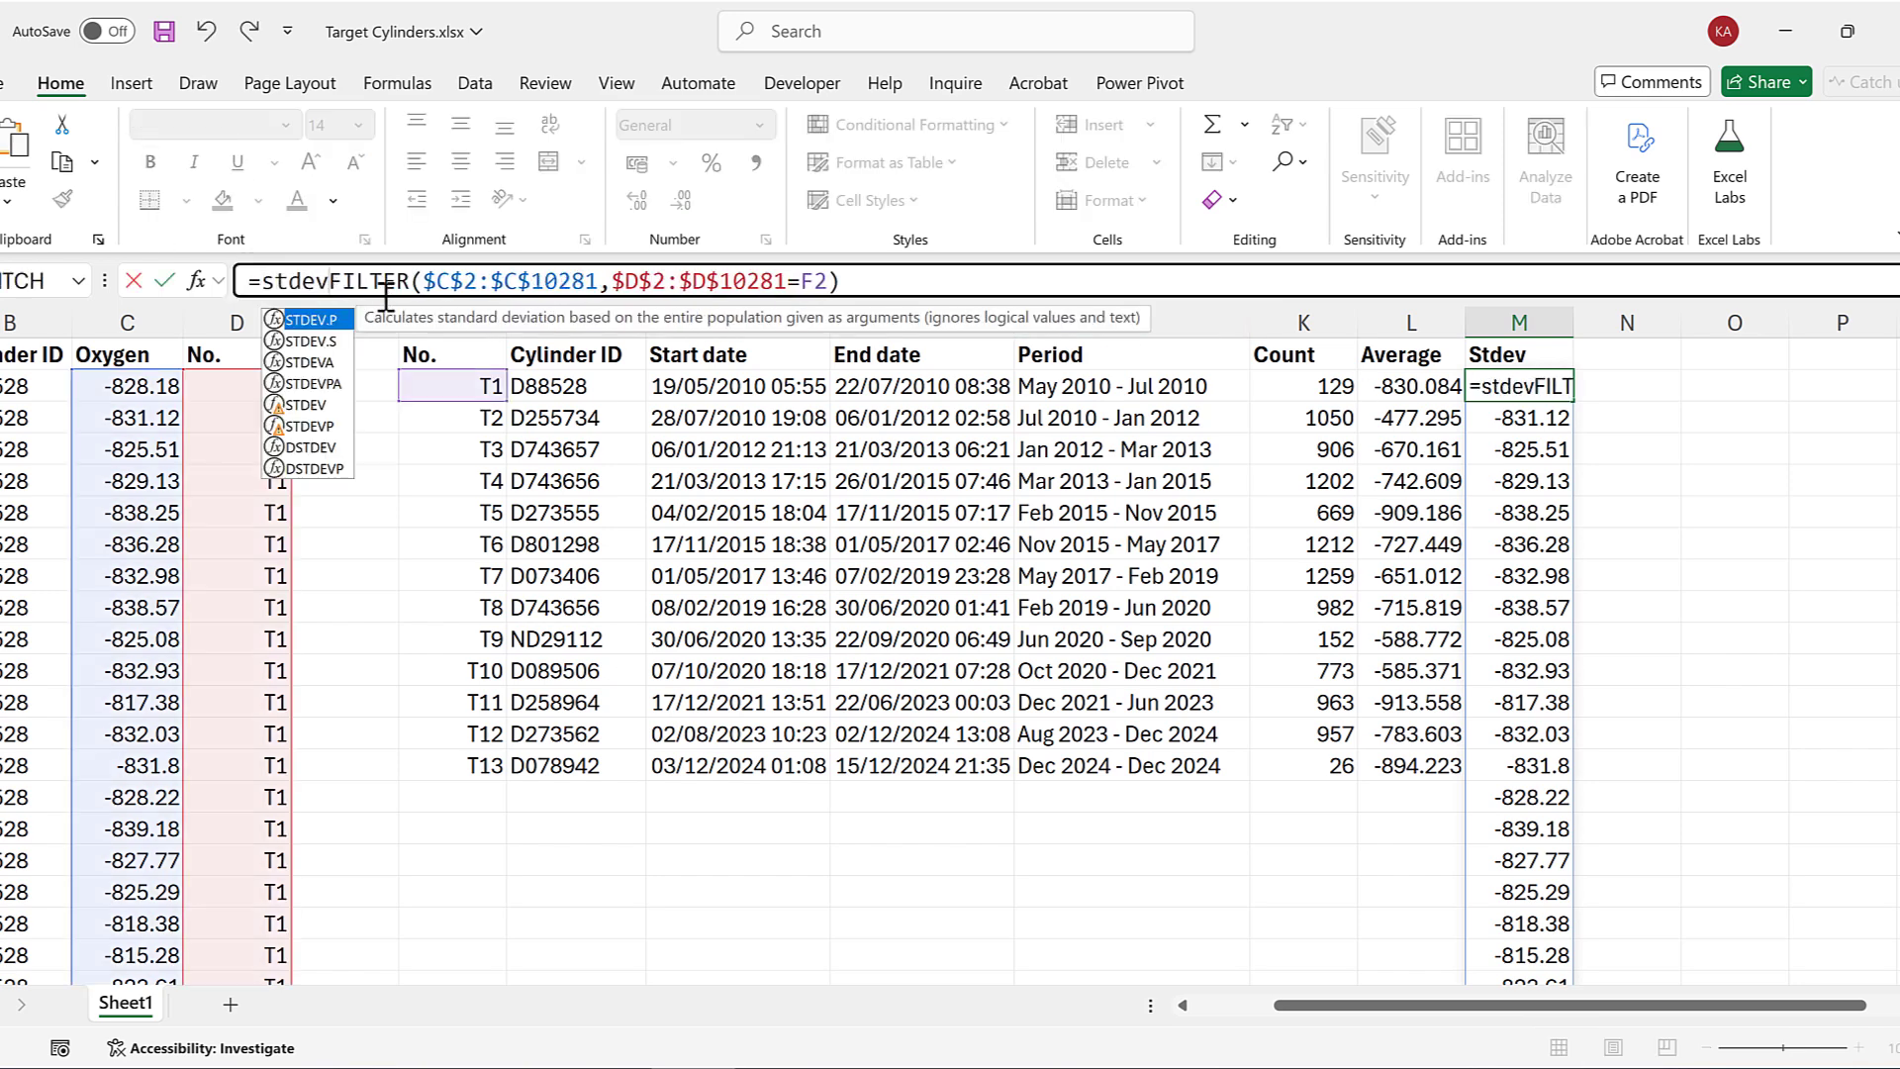
pyautogui.doubleClick(327, 322)
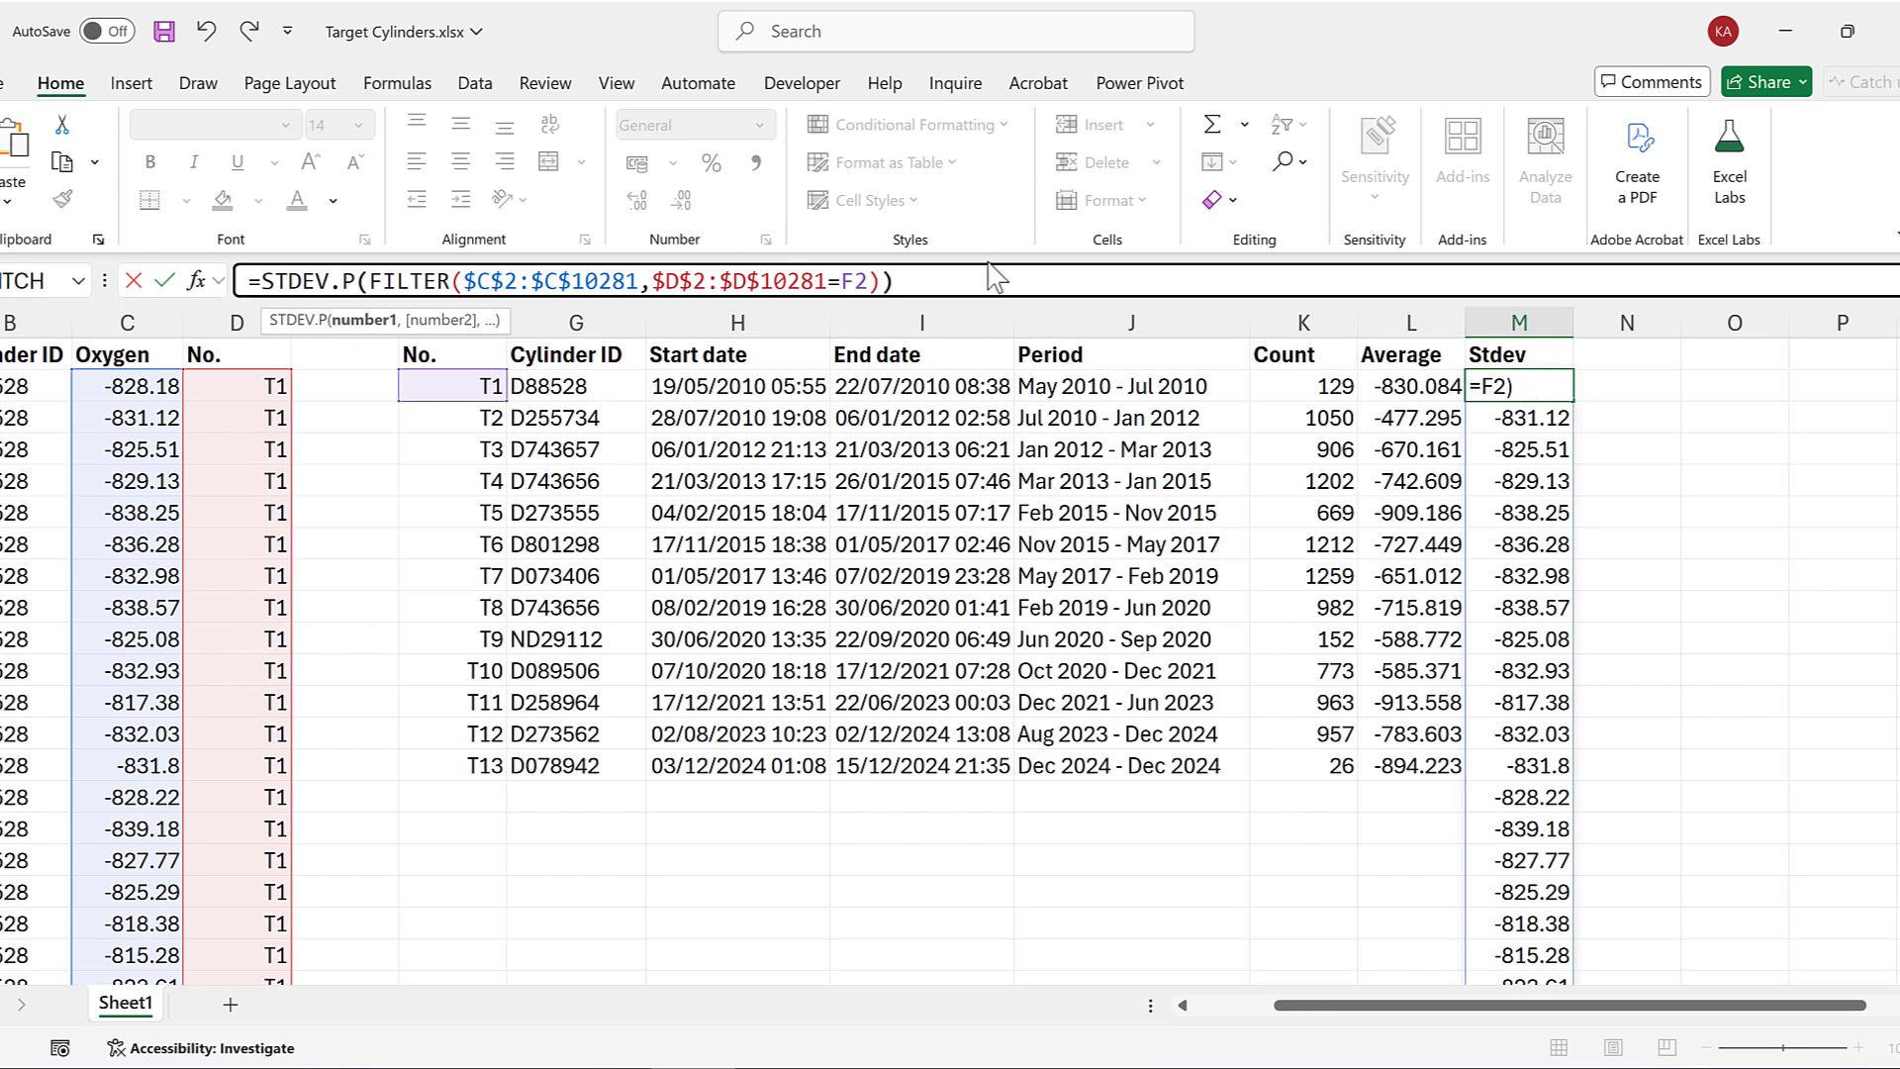
# Fill the M2 standard deviation formula down to M14
pyautogui.click(1516, 386)
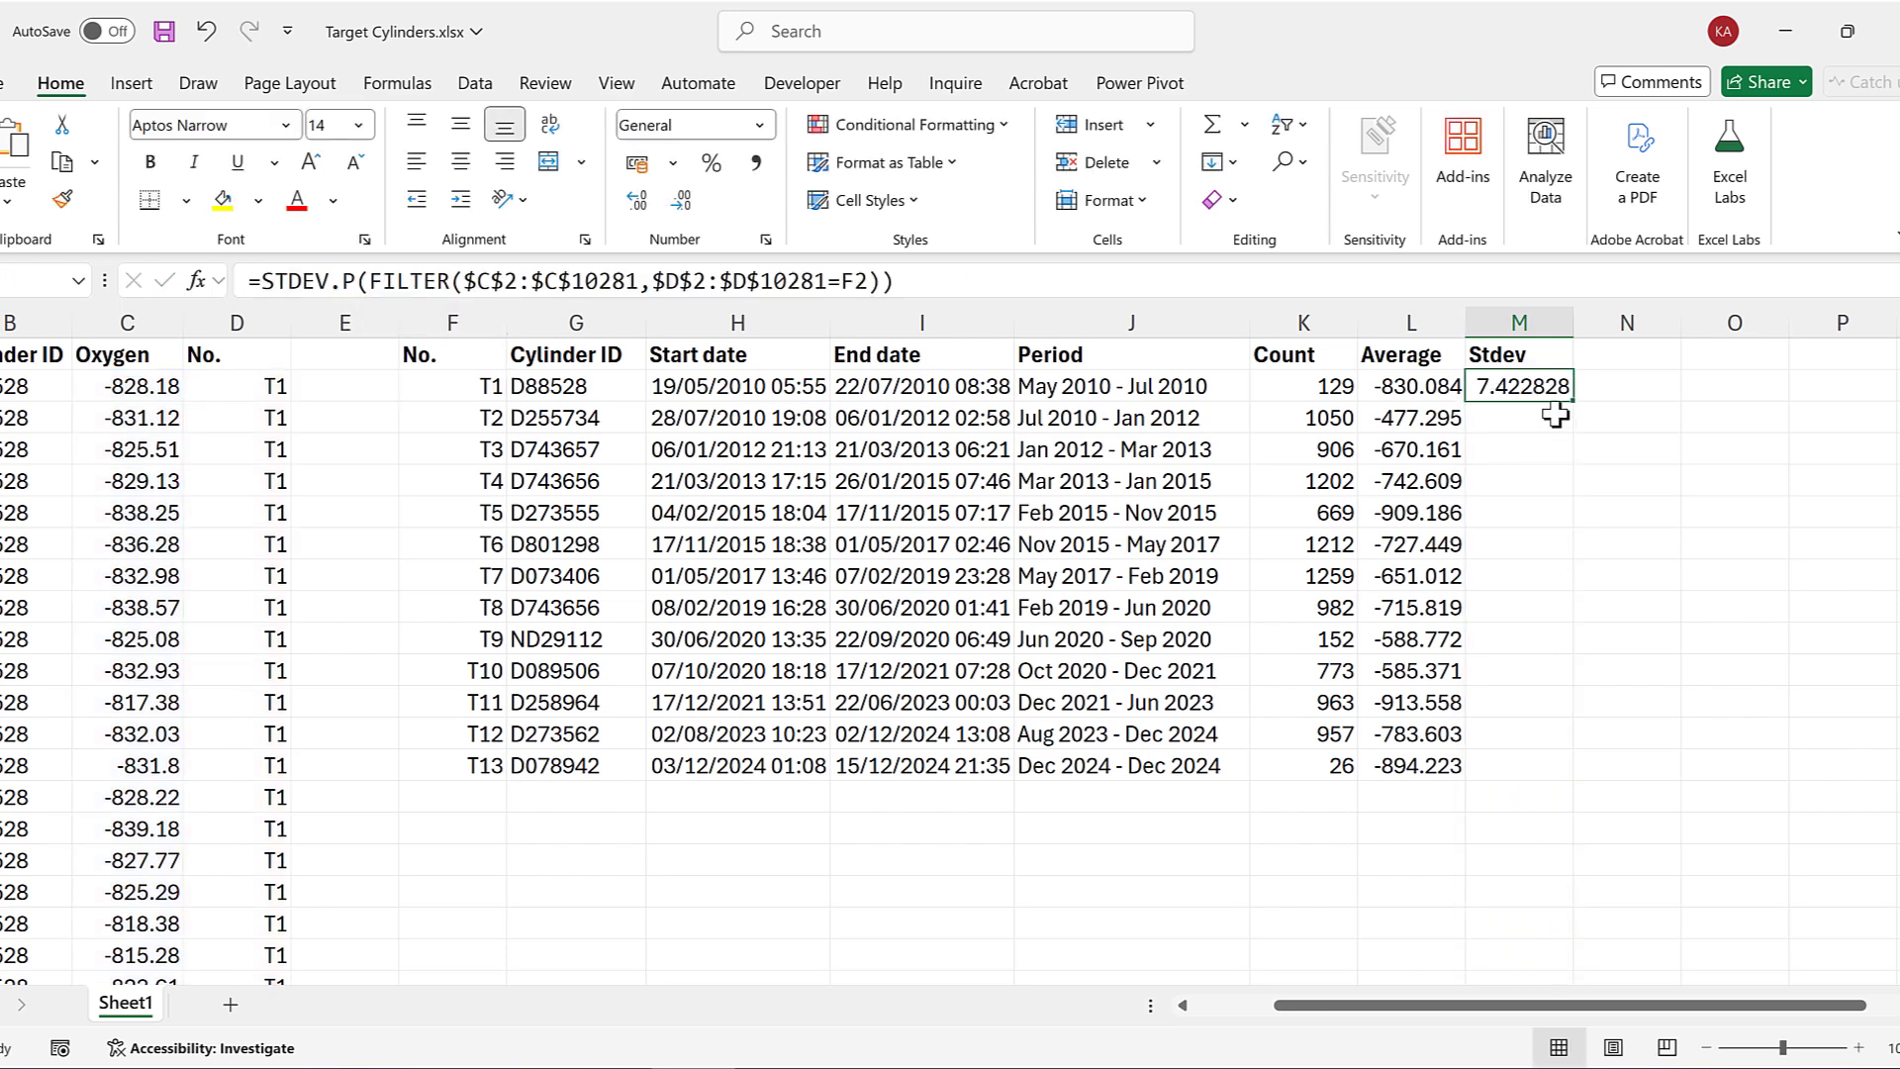
pyautogui.moveTo(1575, 395); pyautogui.dragTo(1561, 778)
pyautogui.click(1642, 522)
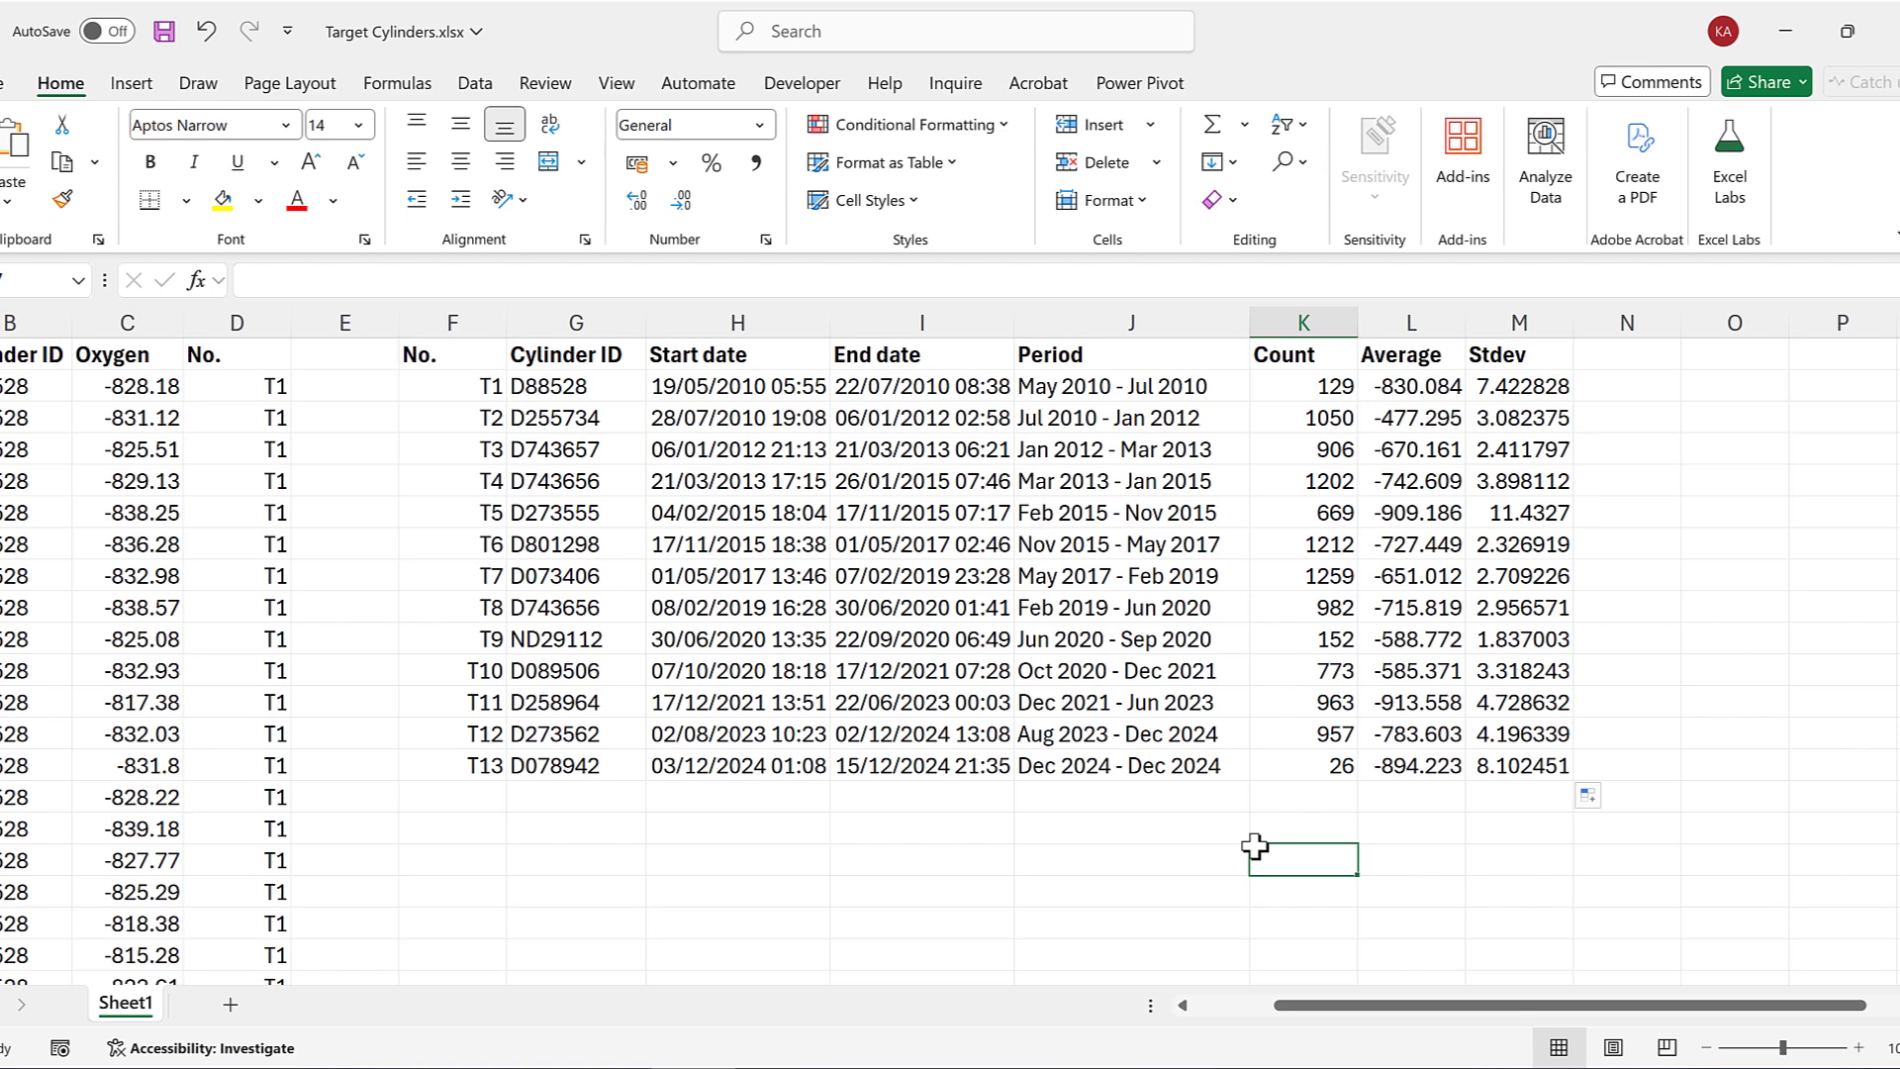
# Insert a new column at E and enter the heading Average in E1
pyautogui.rightClick(341, 315)
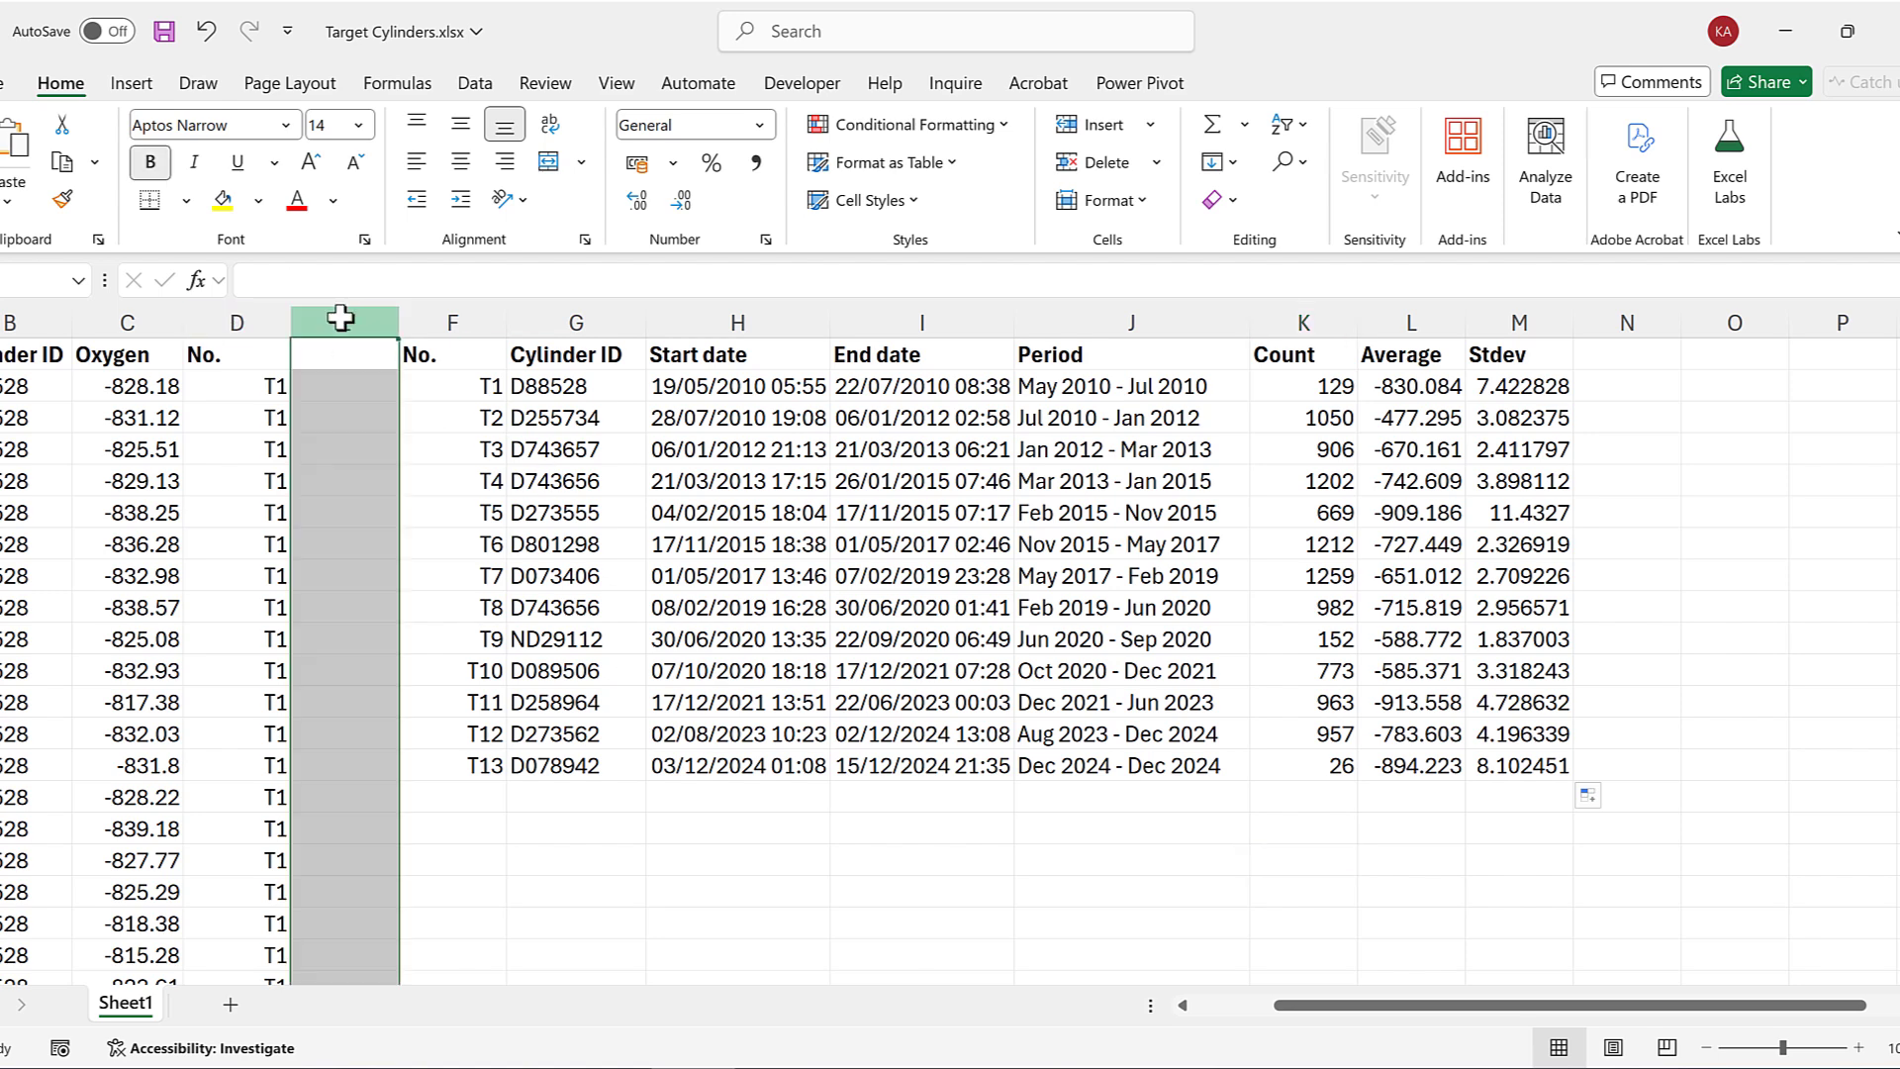
pyautogui.click(458, 589)
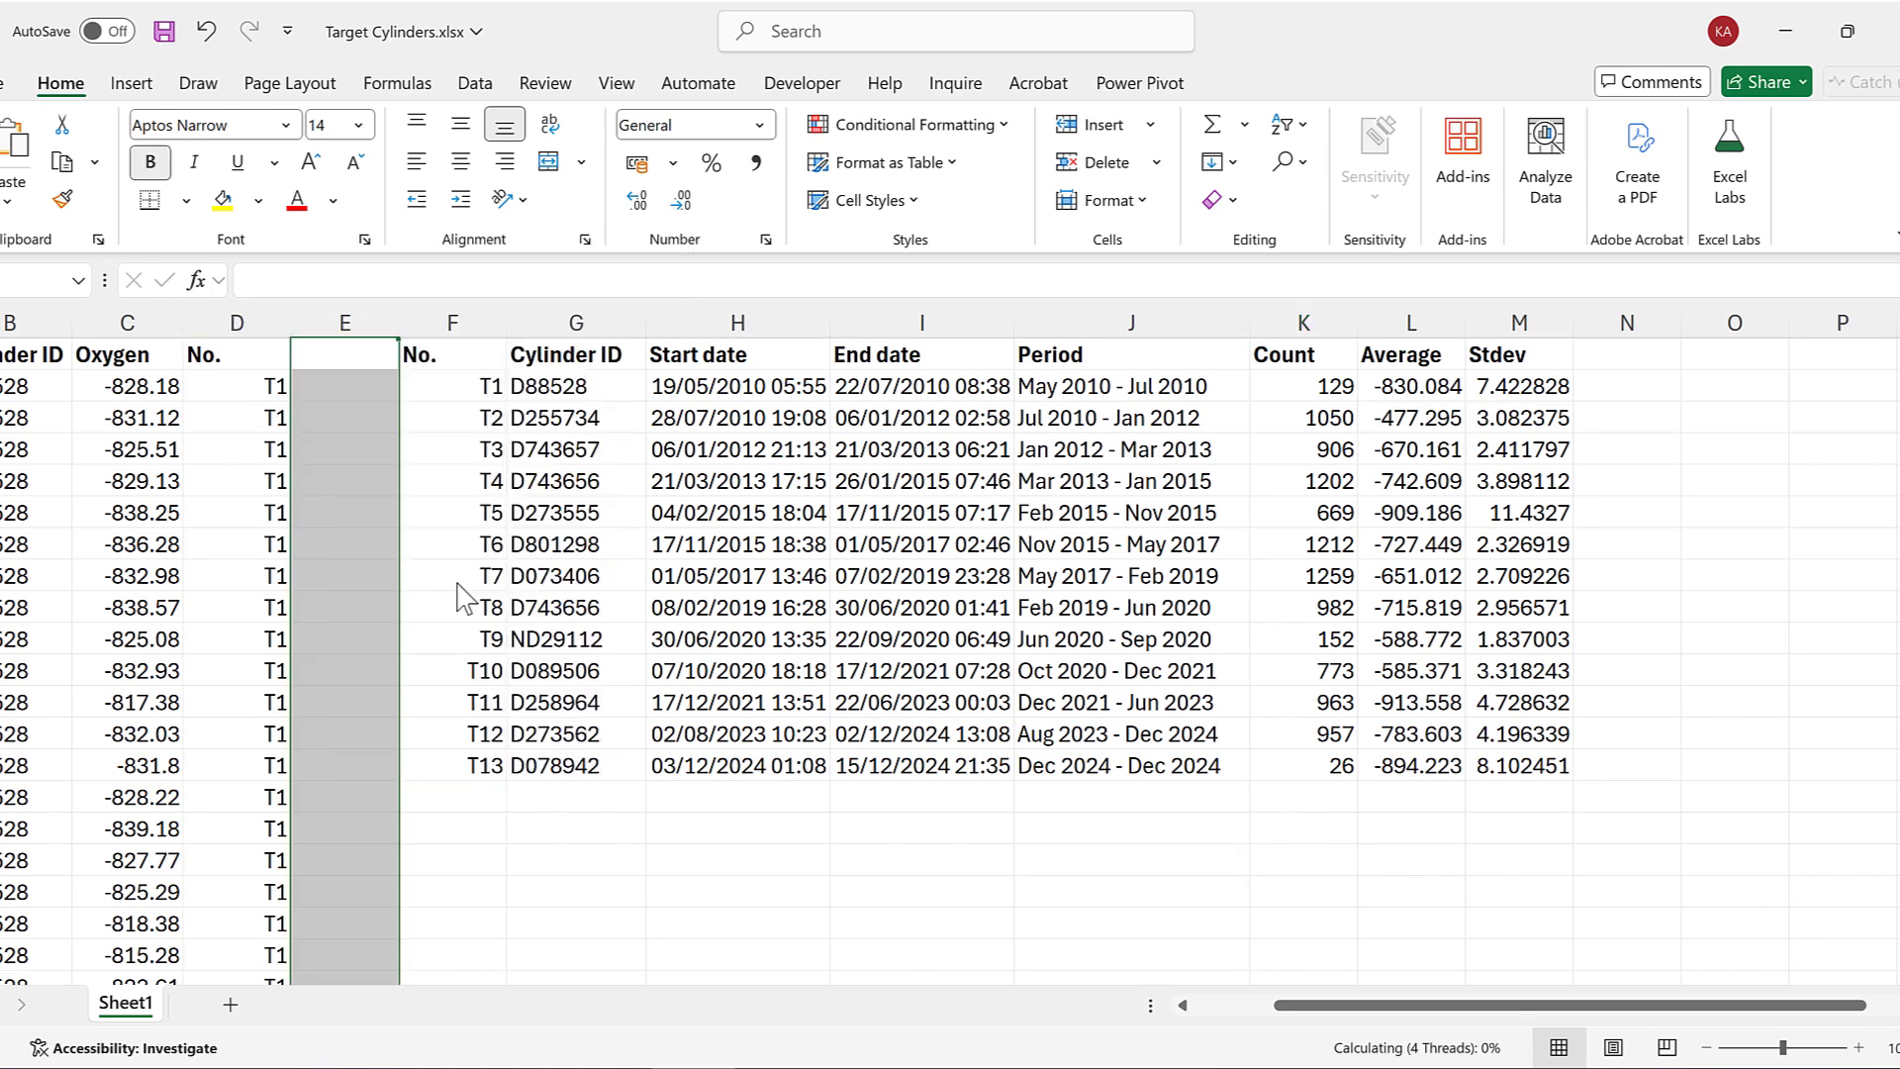
pyautogui.click(343, 363)
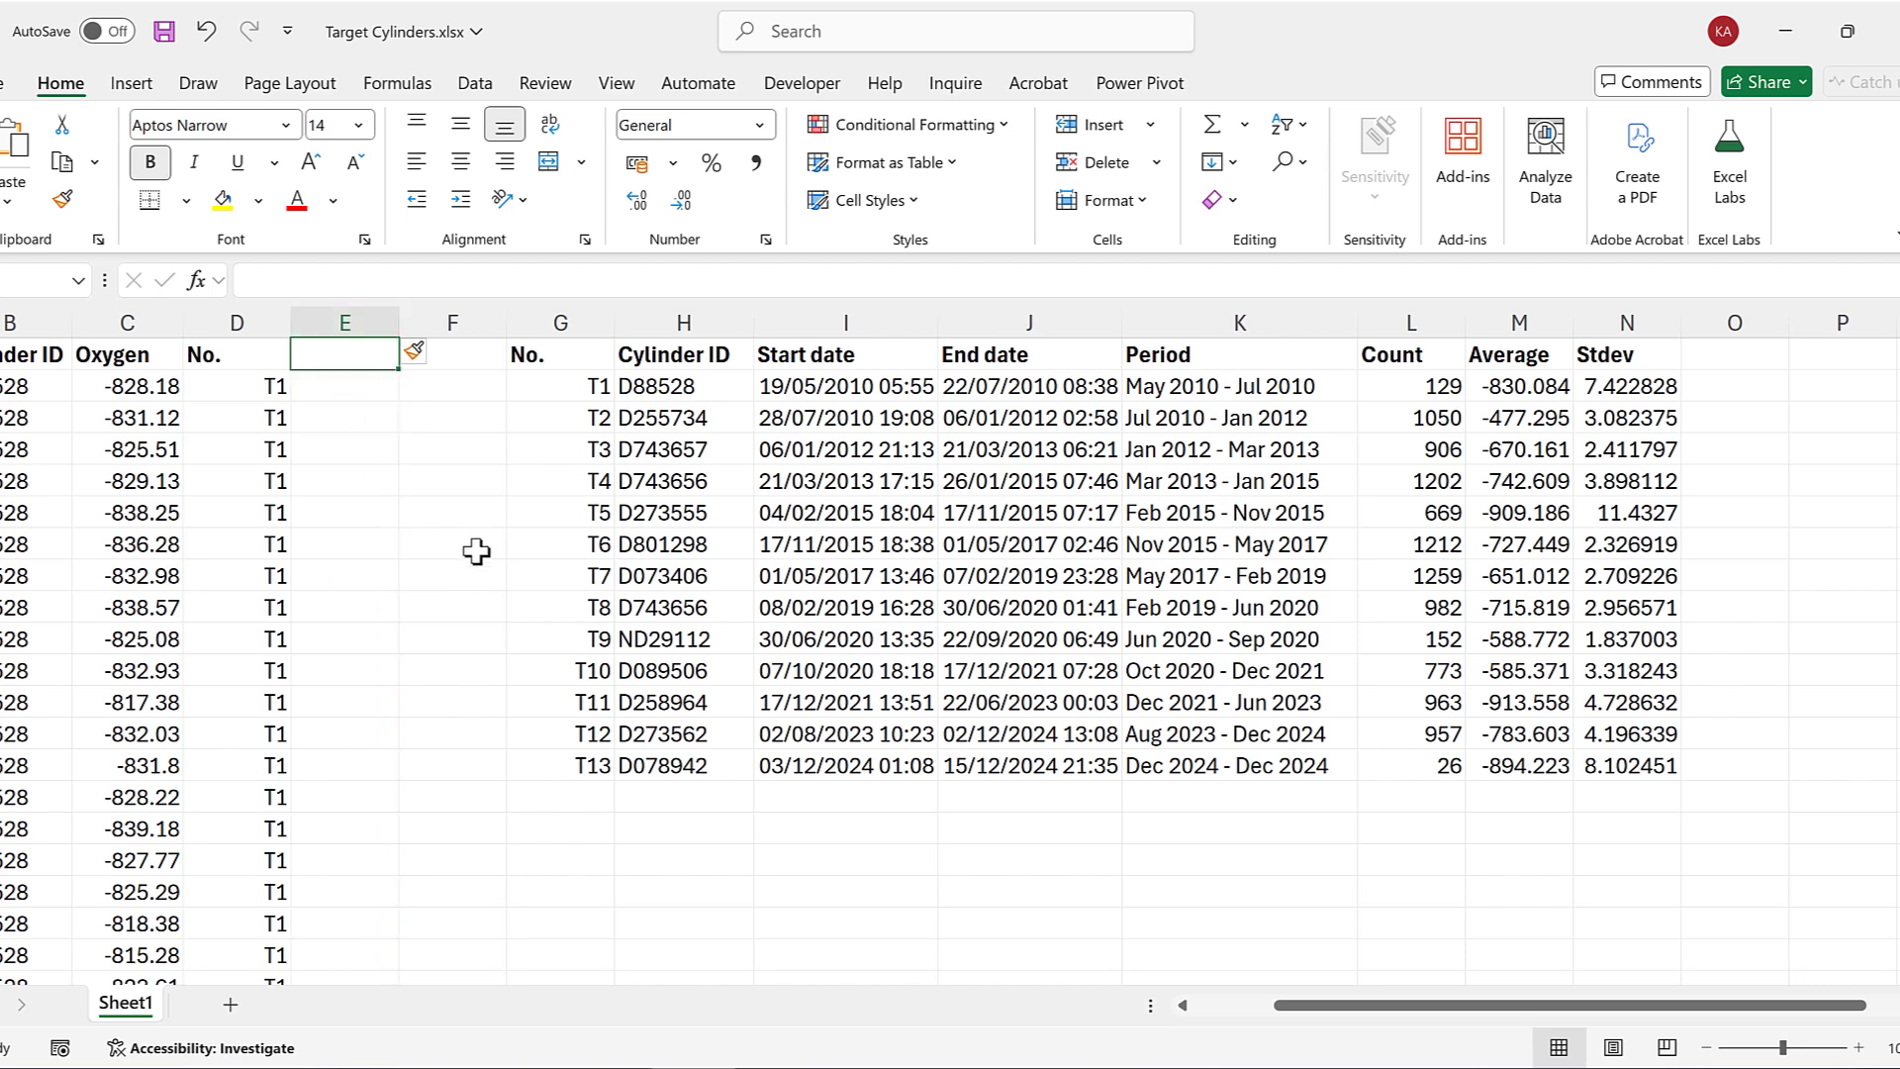
pyautogui.write('Average')
pyautogui.press('Return')
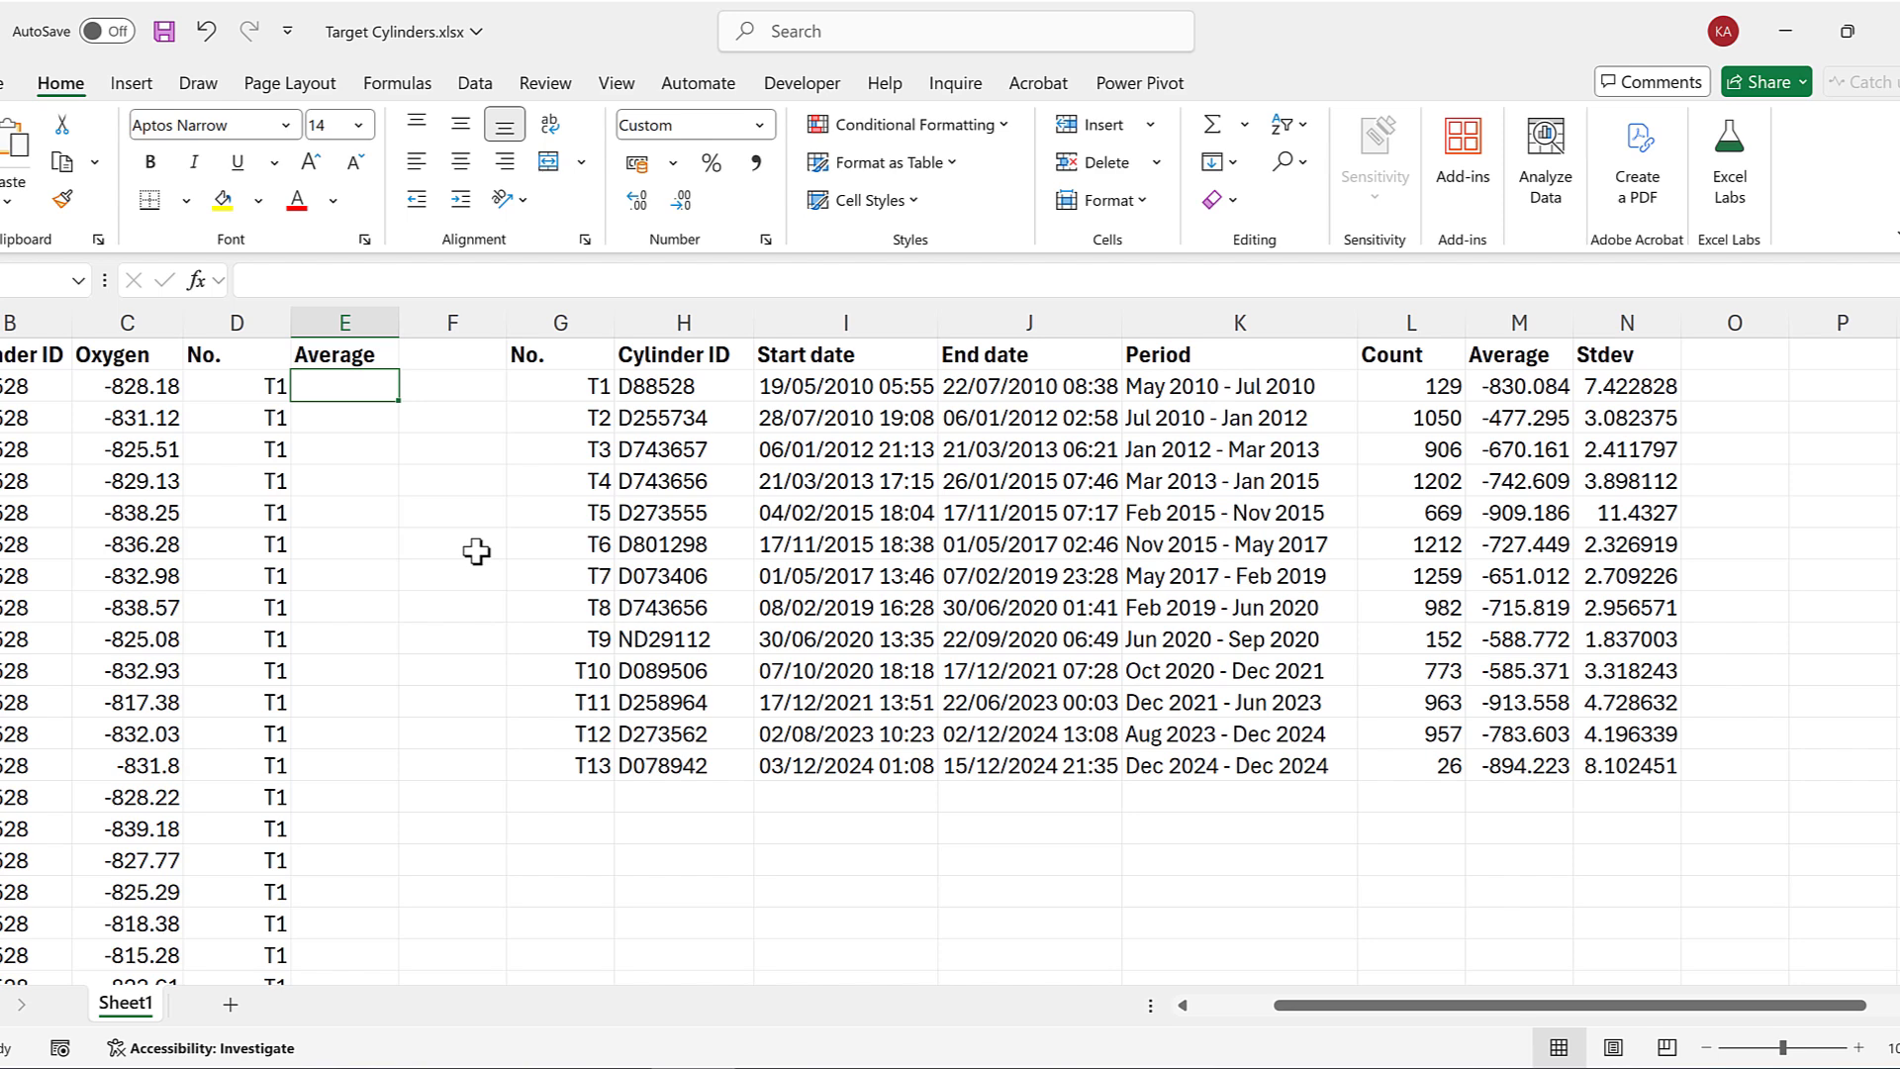
# Enter =XLOOKUP(D2,$G$2#,$M$2:$M$14) in E2 to look up the average for the row's cylinder number
pyautogui.write('=xl')
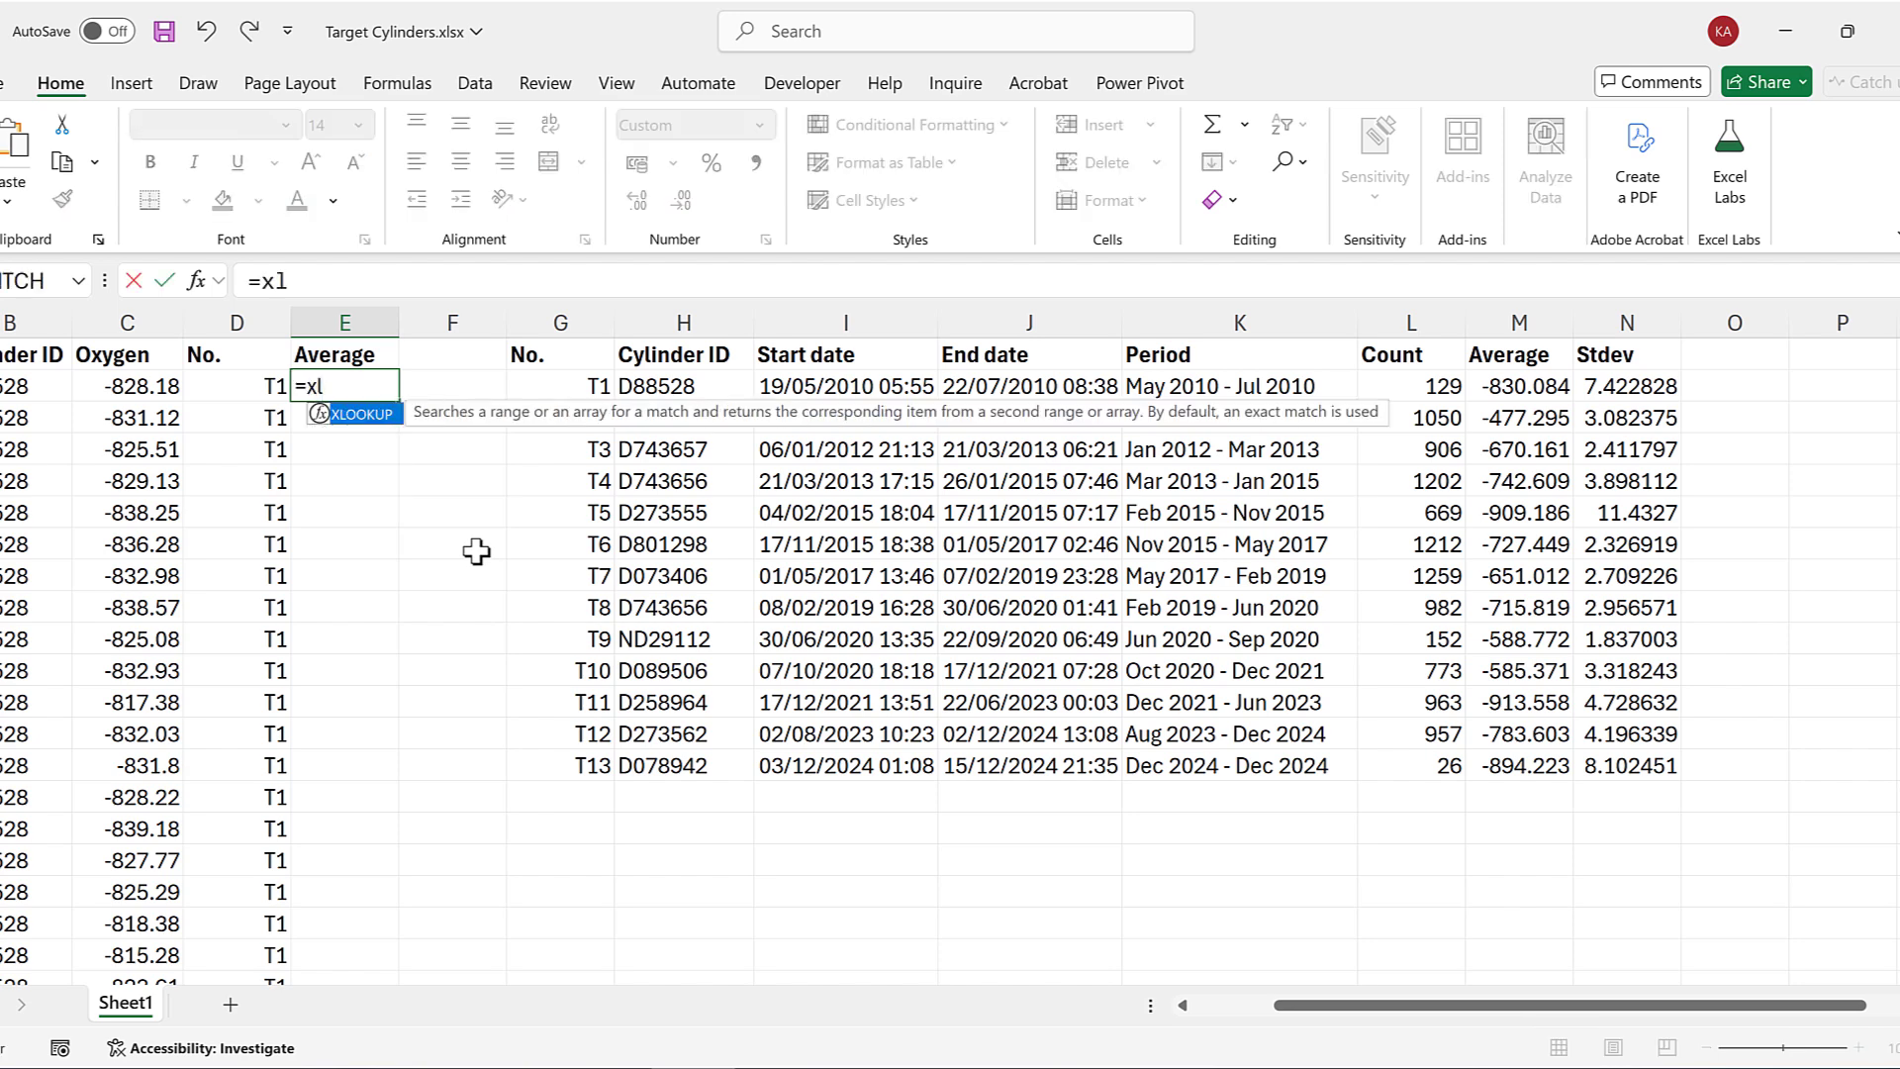
pyautogui.doubleClick(392, 416)
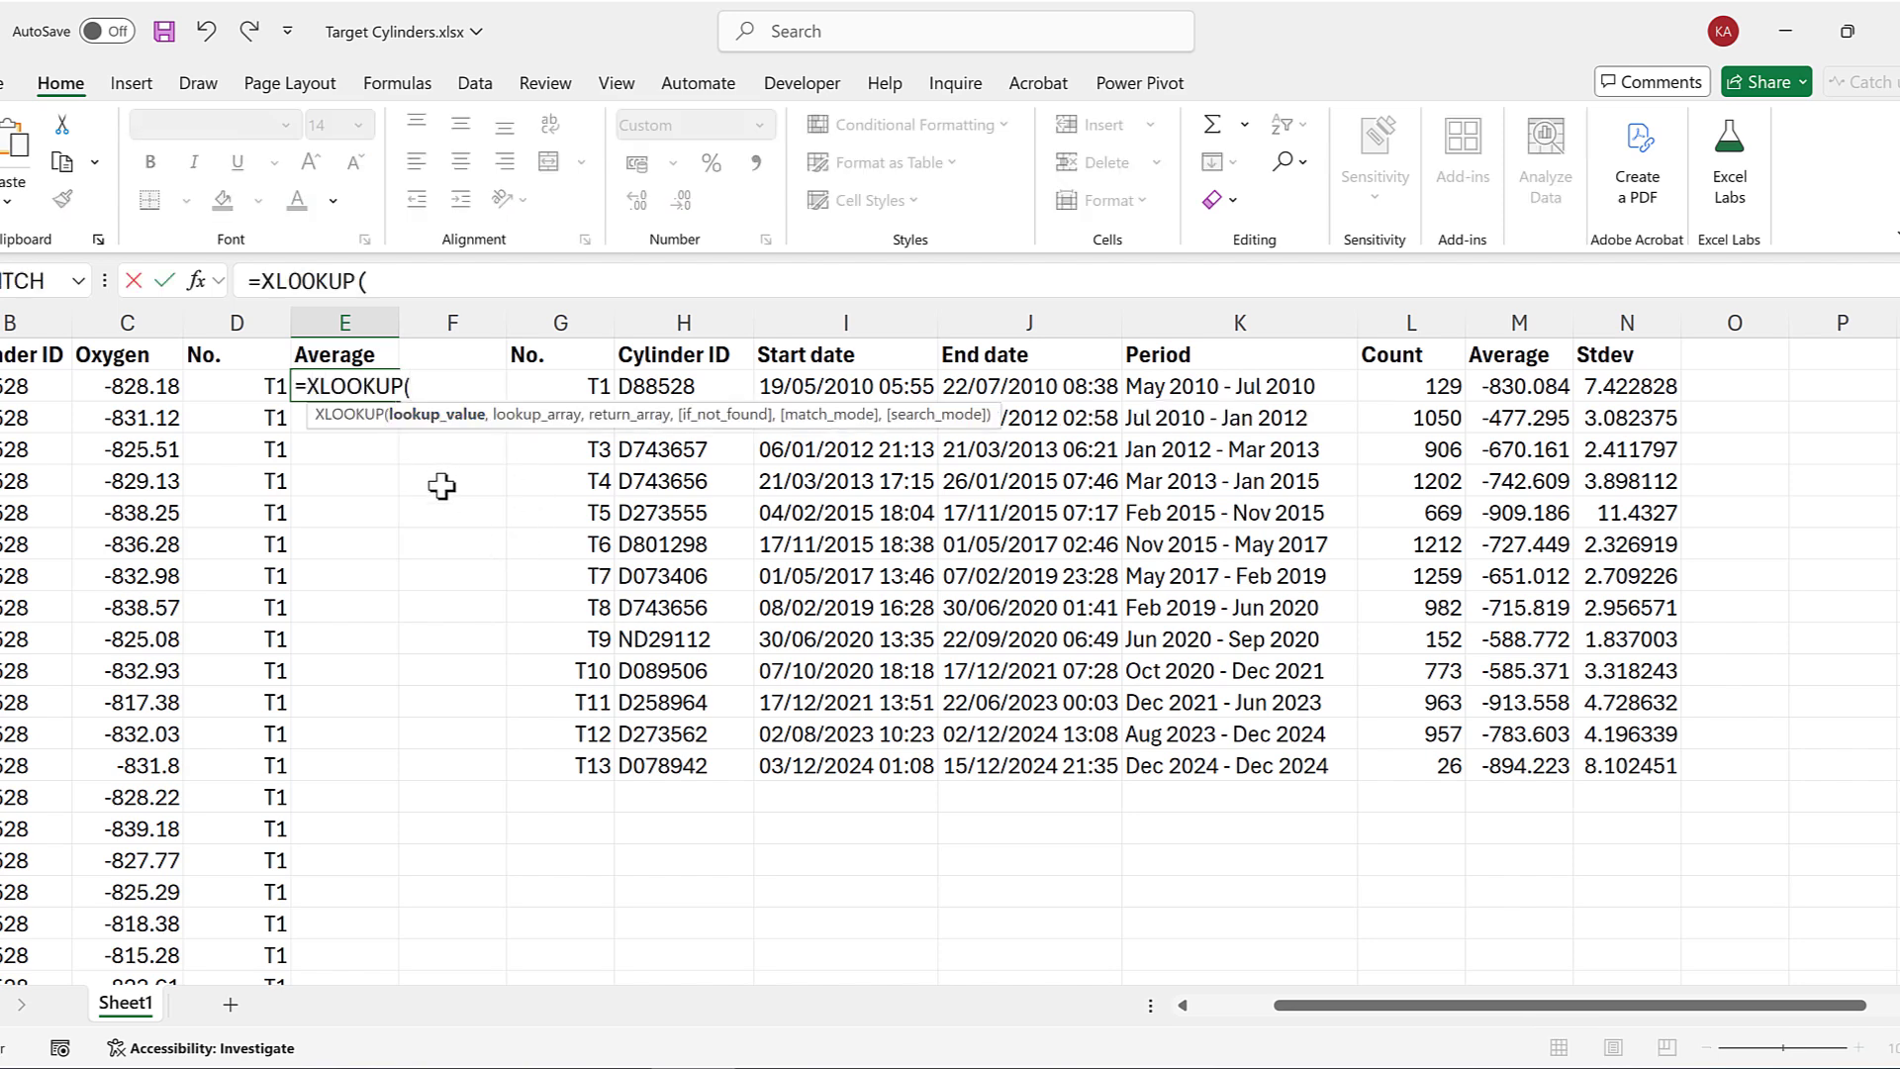
pyautogui.click(242, 386)
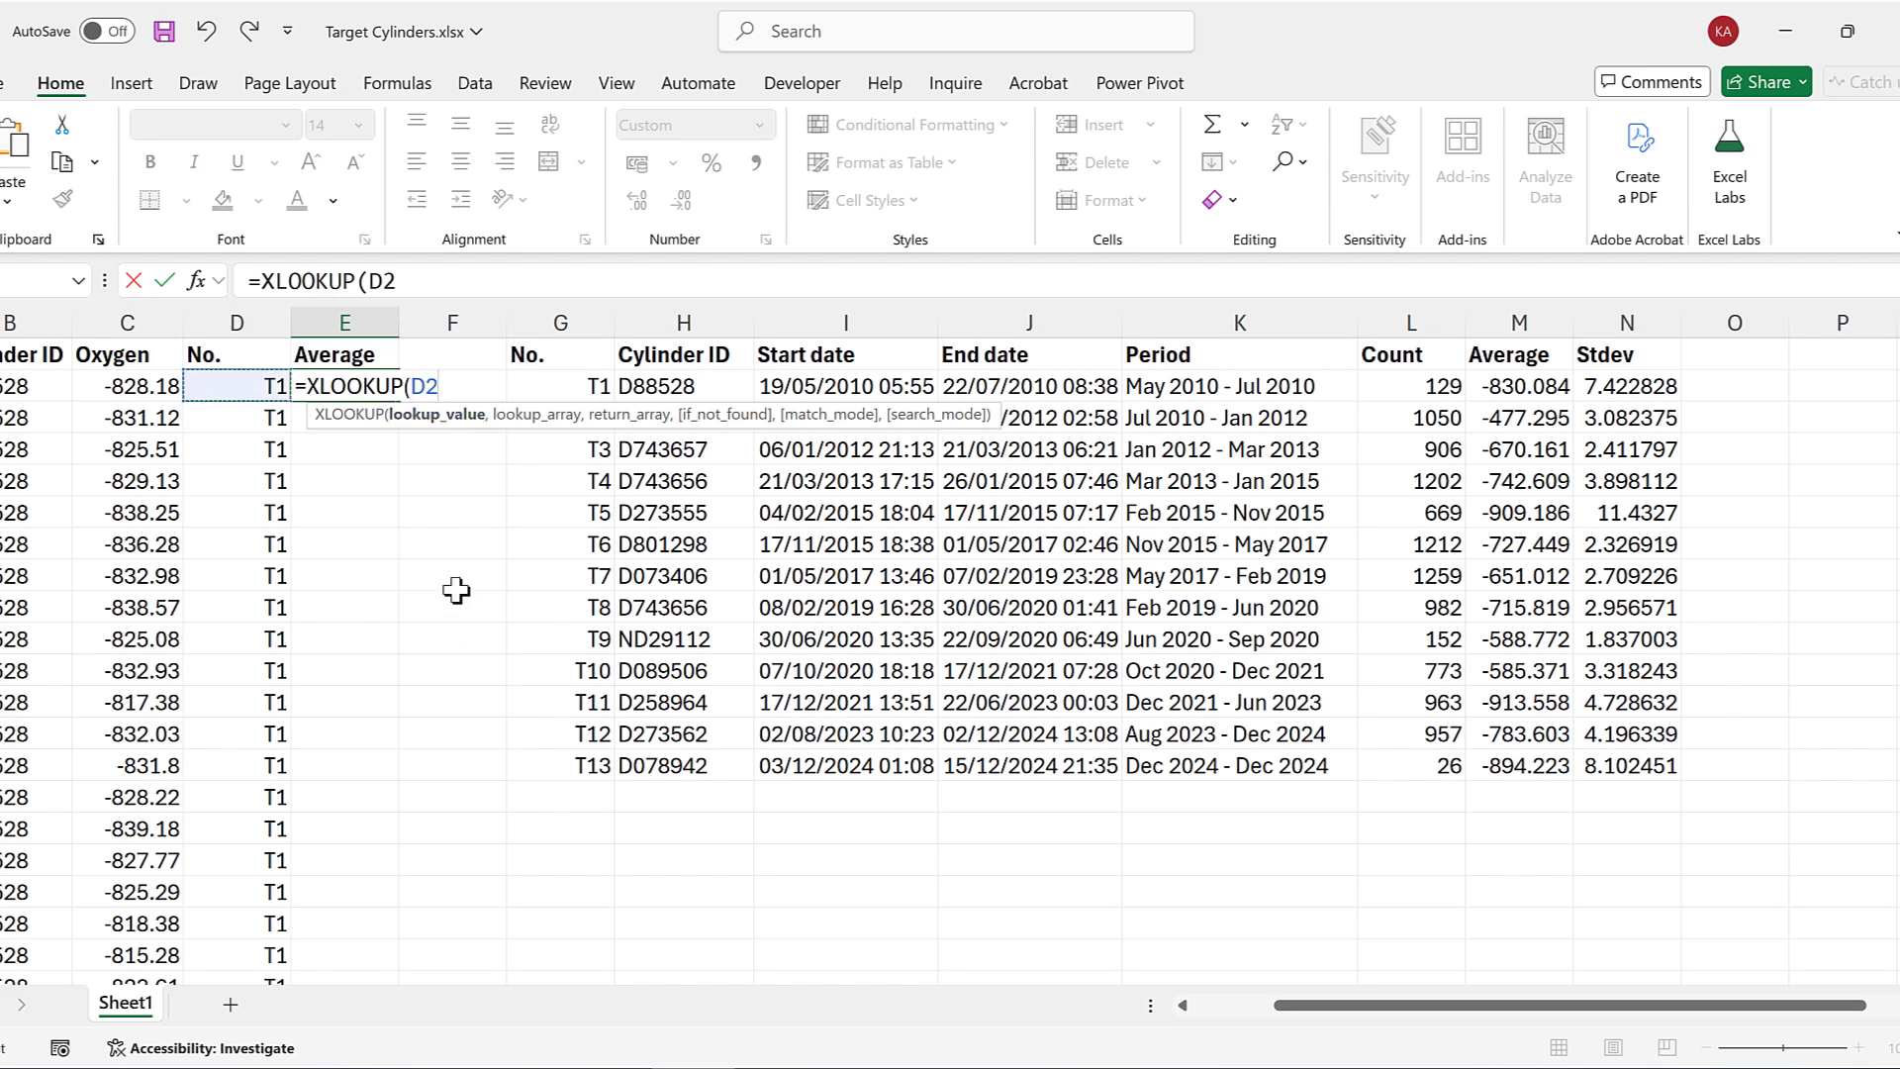
pyautogui.write(',')
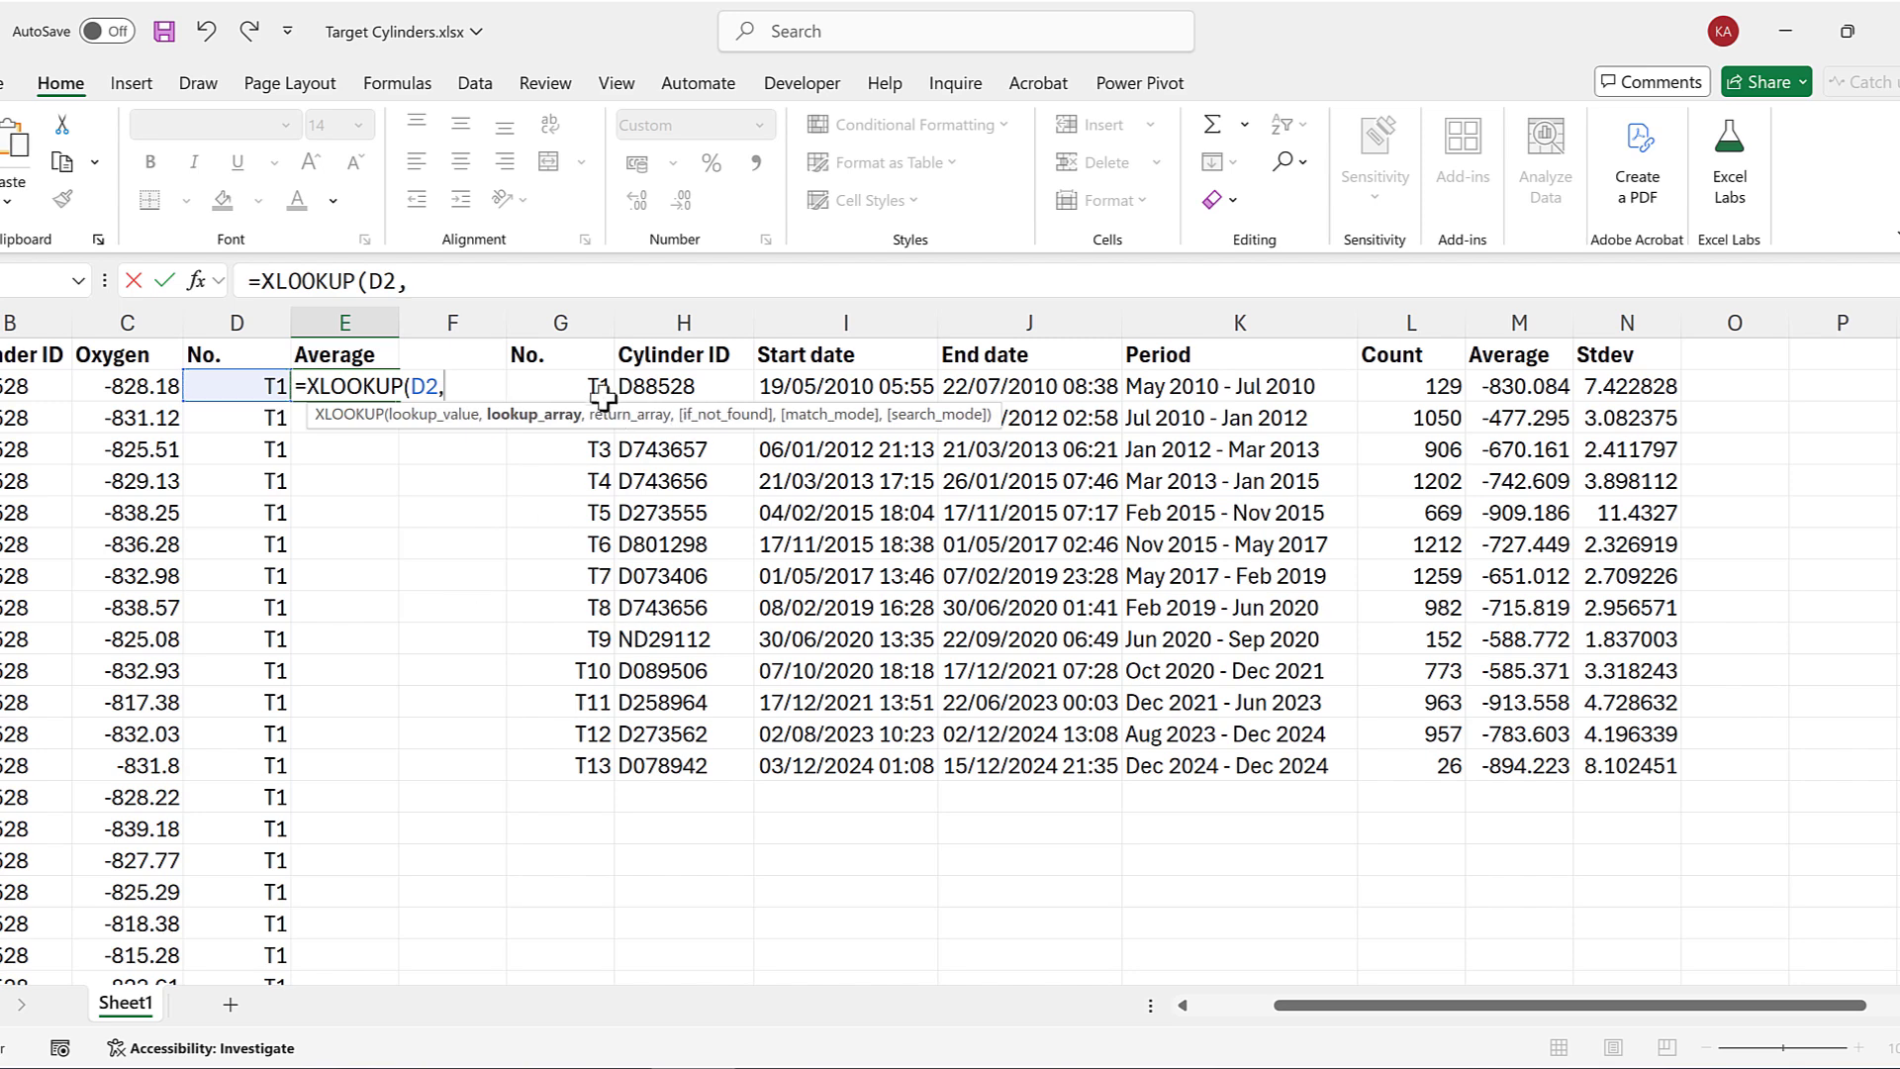
pyautogui.moveTo(591, 390); pyautogui.dragTo(584, 760)
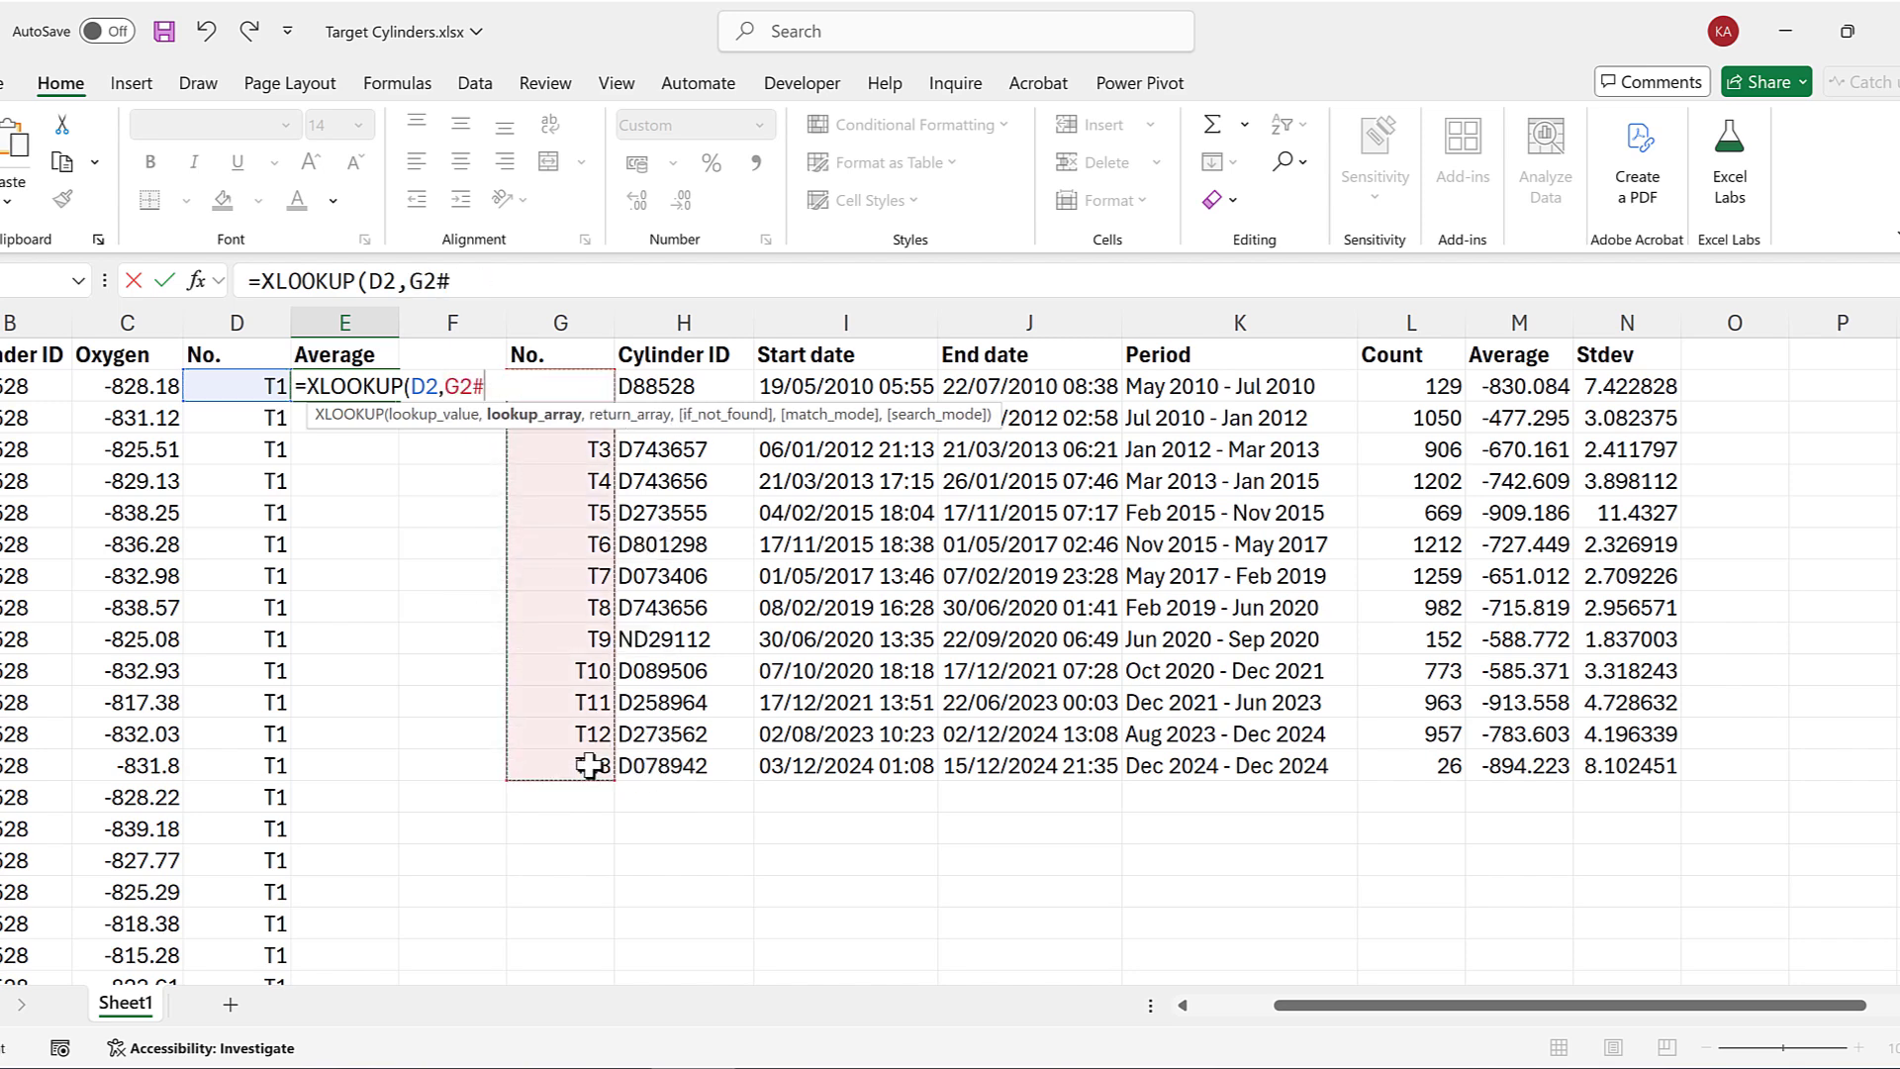
pyautogui.press('F4')
pyautogui.write(',')
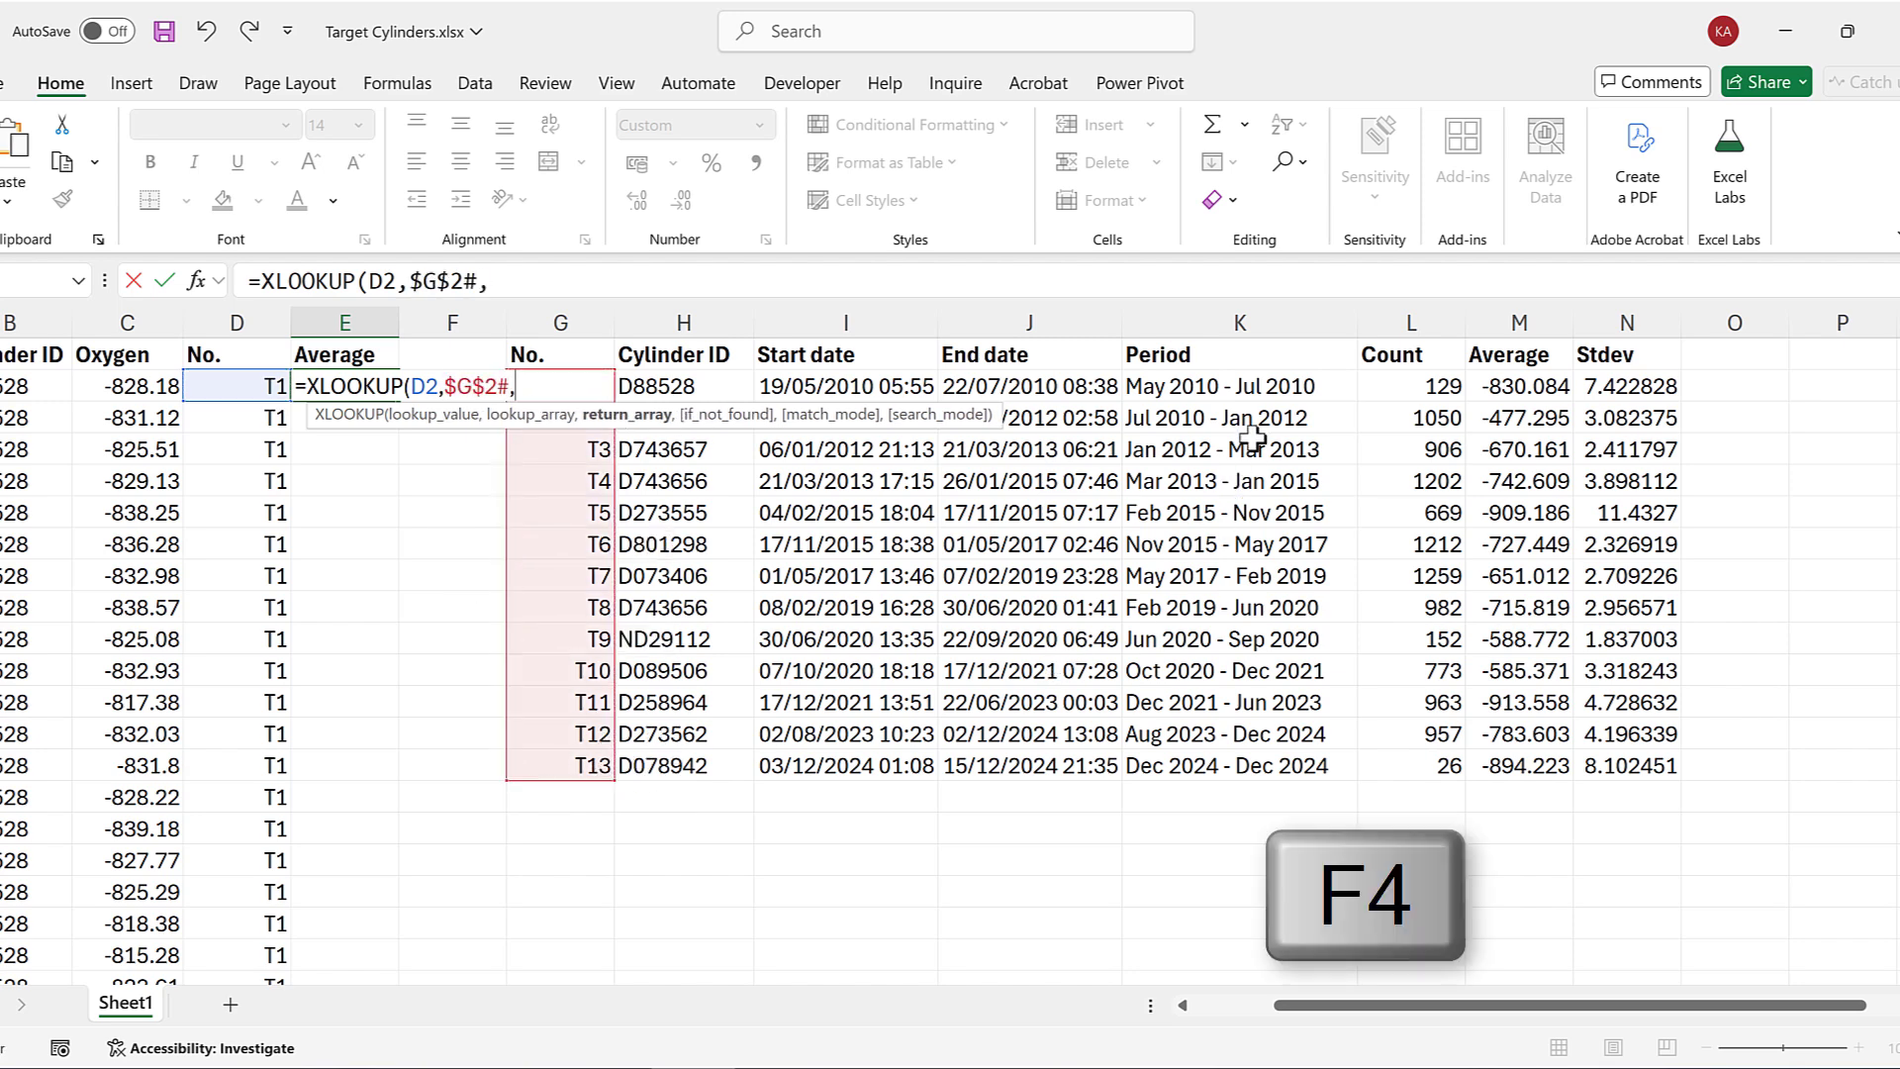
pyautogui.moveTo(1541, 384); pyautogui.dragTo(1537, 757)
pyautogui.press('F4')
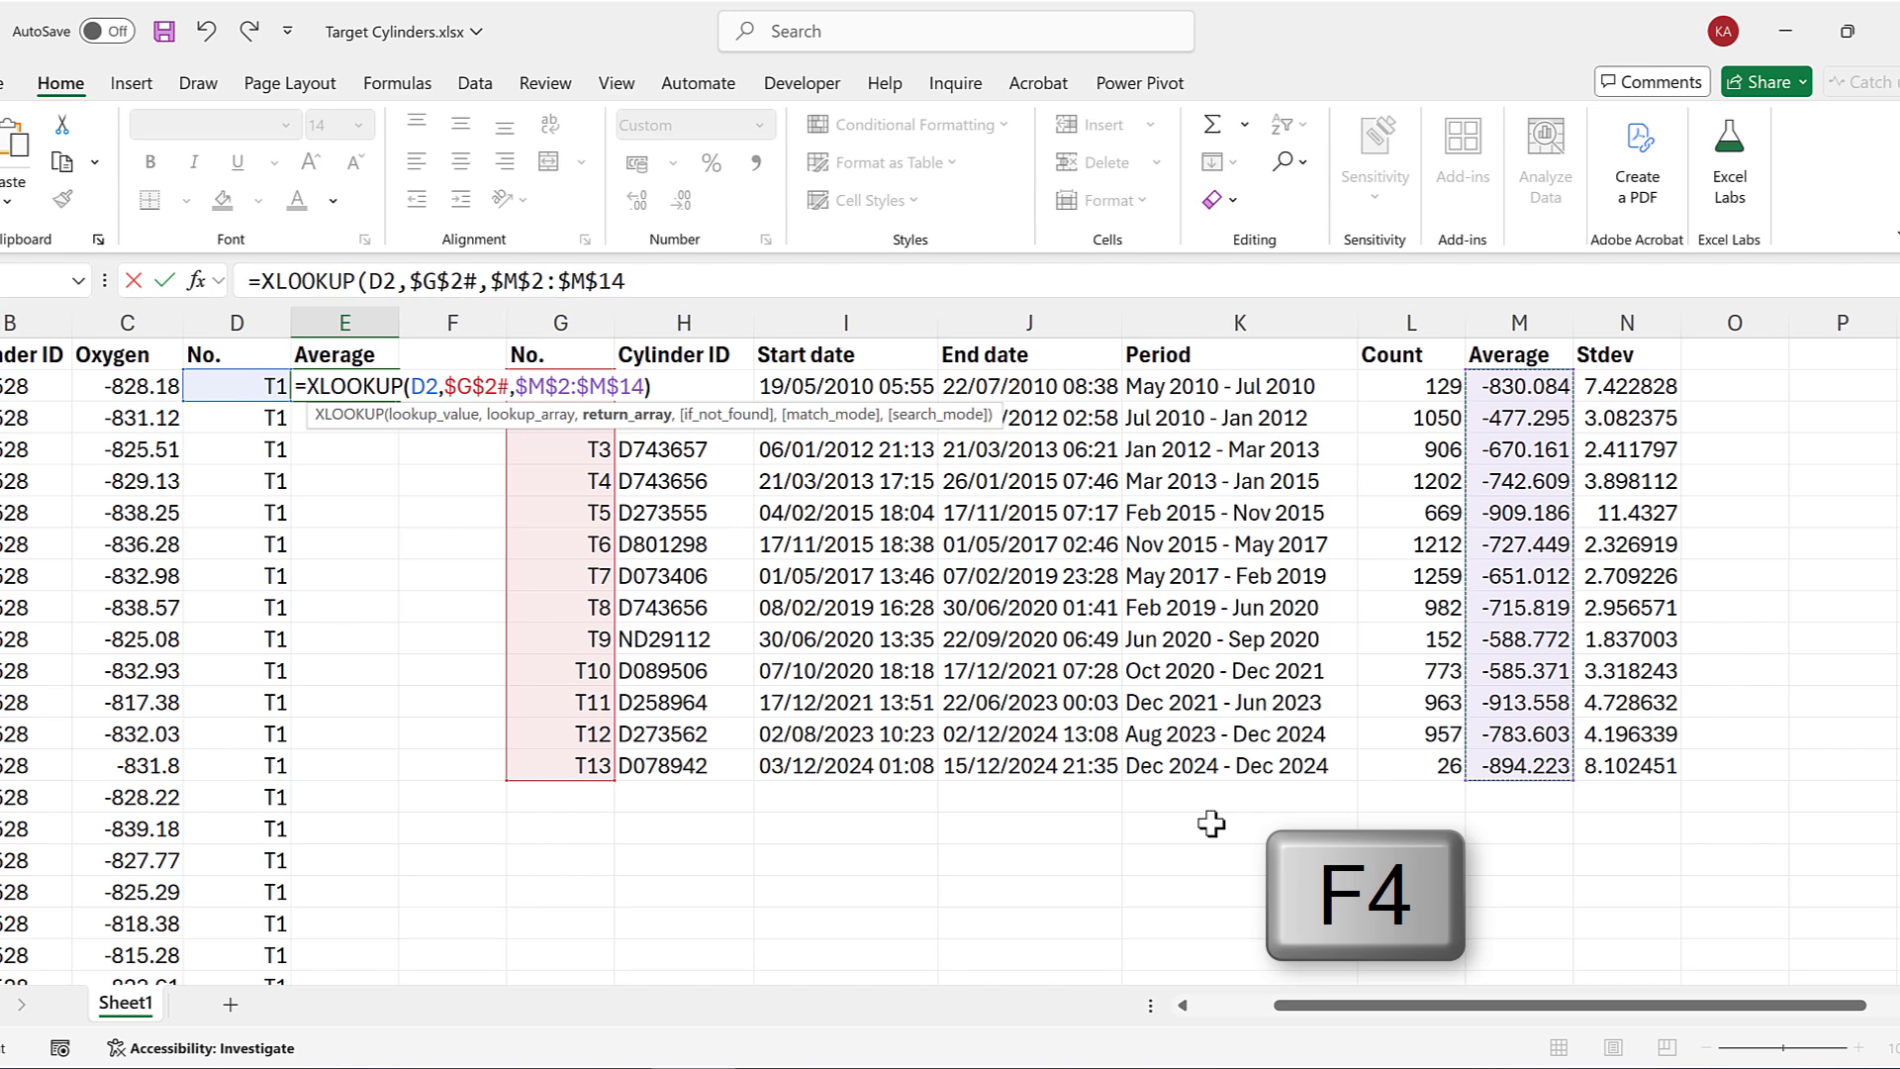
pyautogui.hotkey('ctrl', 'Return')
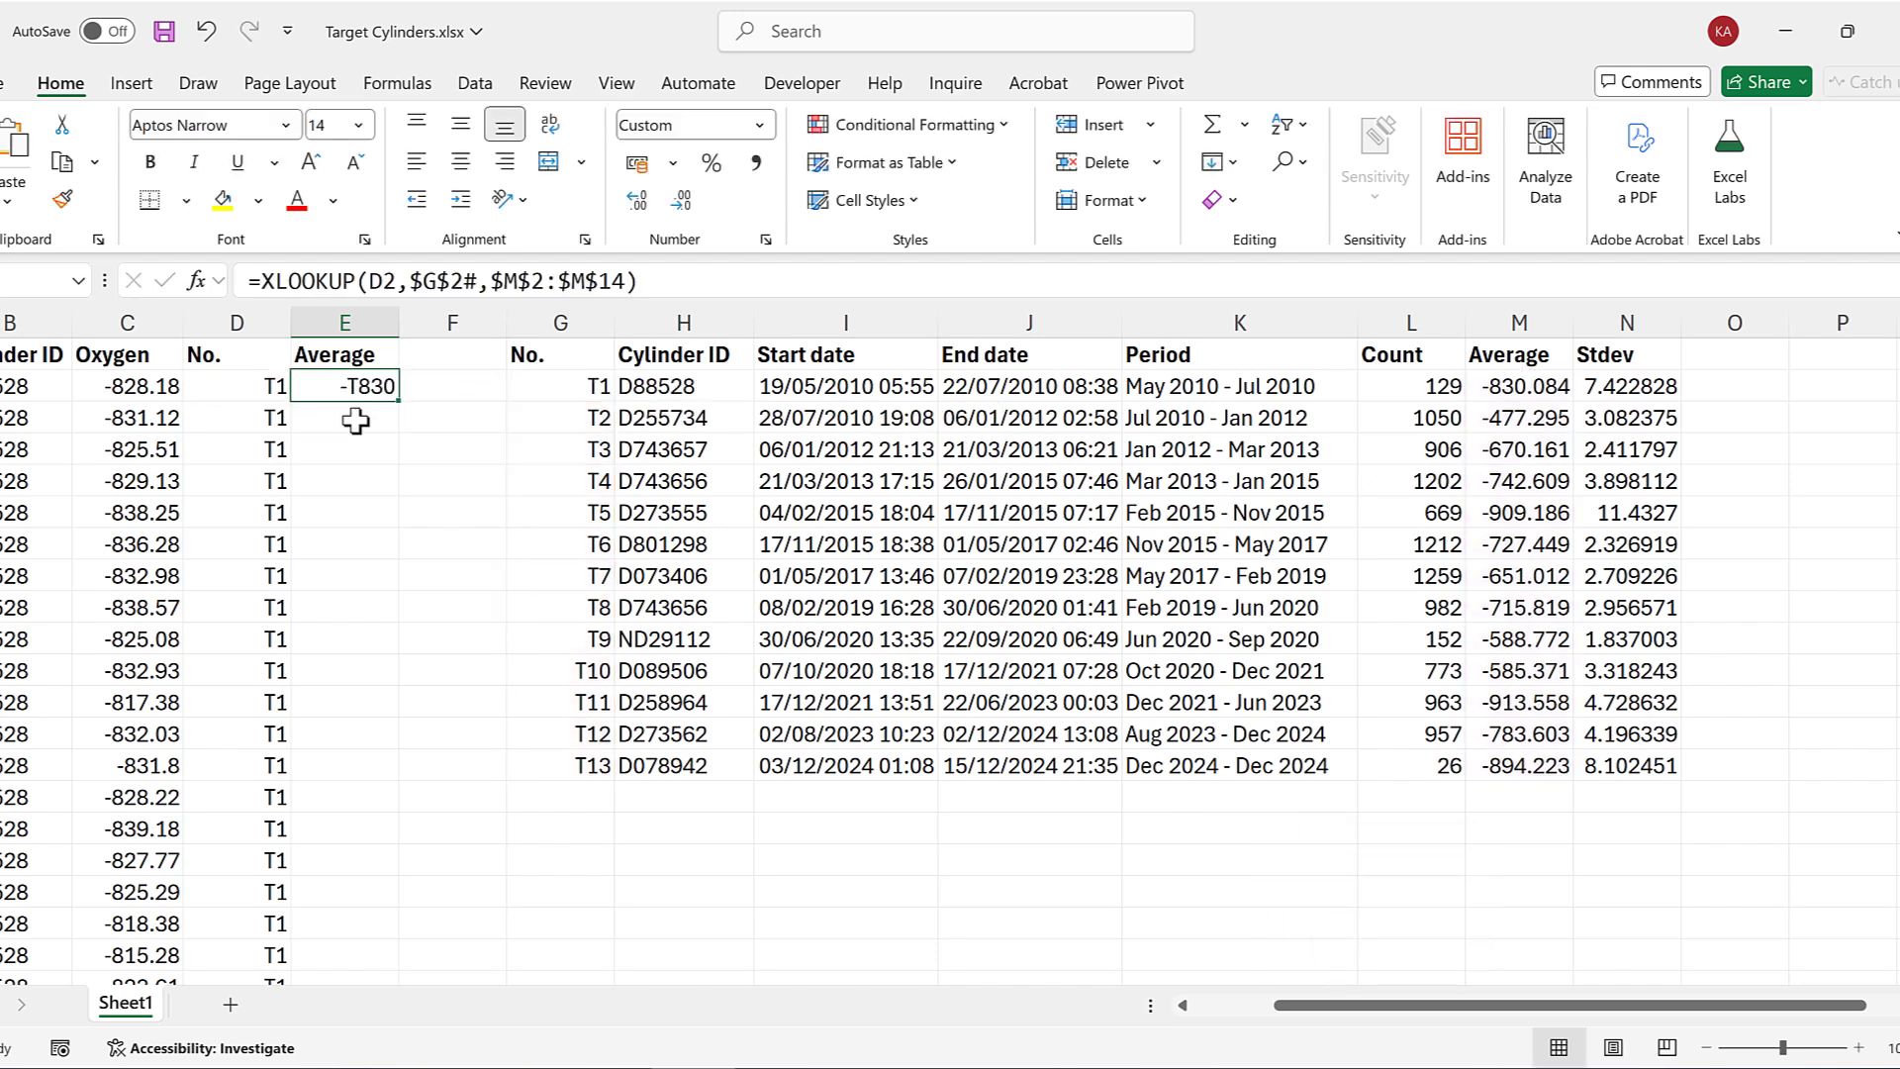
# Set E2 to the General number format and fill its lookup formula down to E10281, checking the last row
pyautogui.click(759, 125)
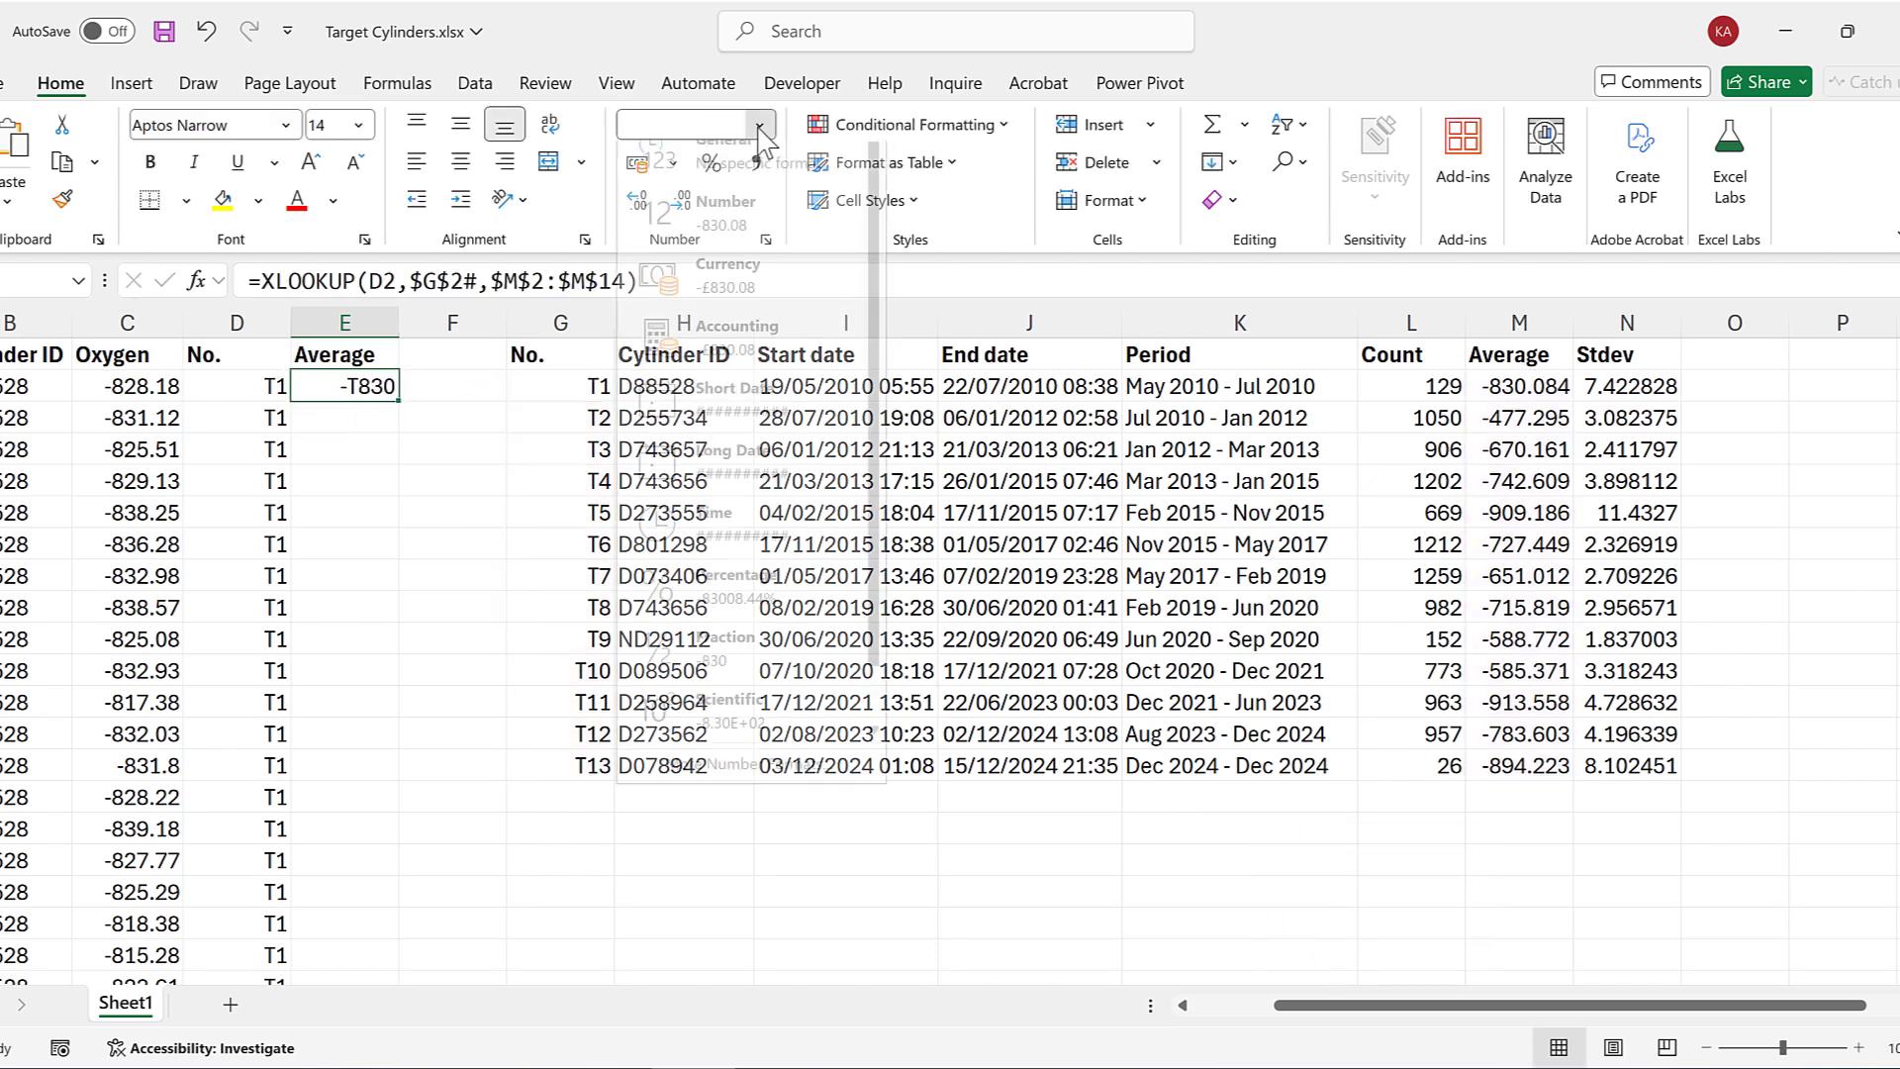
pyautogui.click(763, 189)
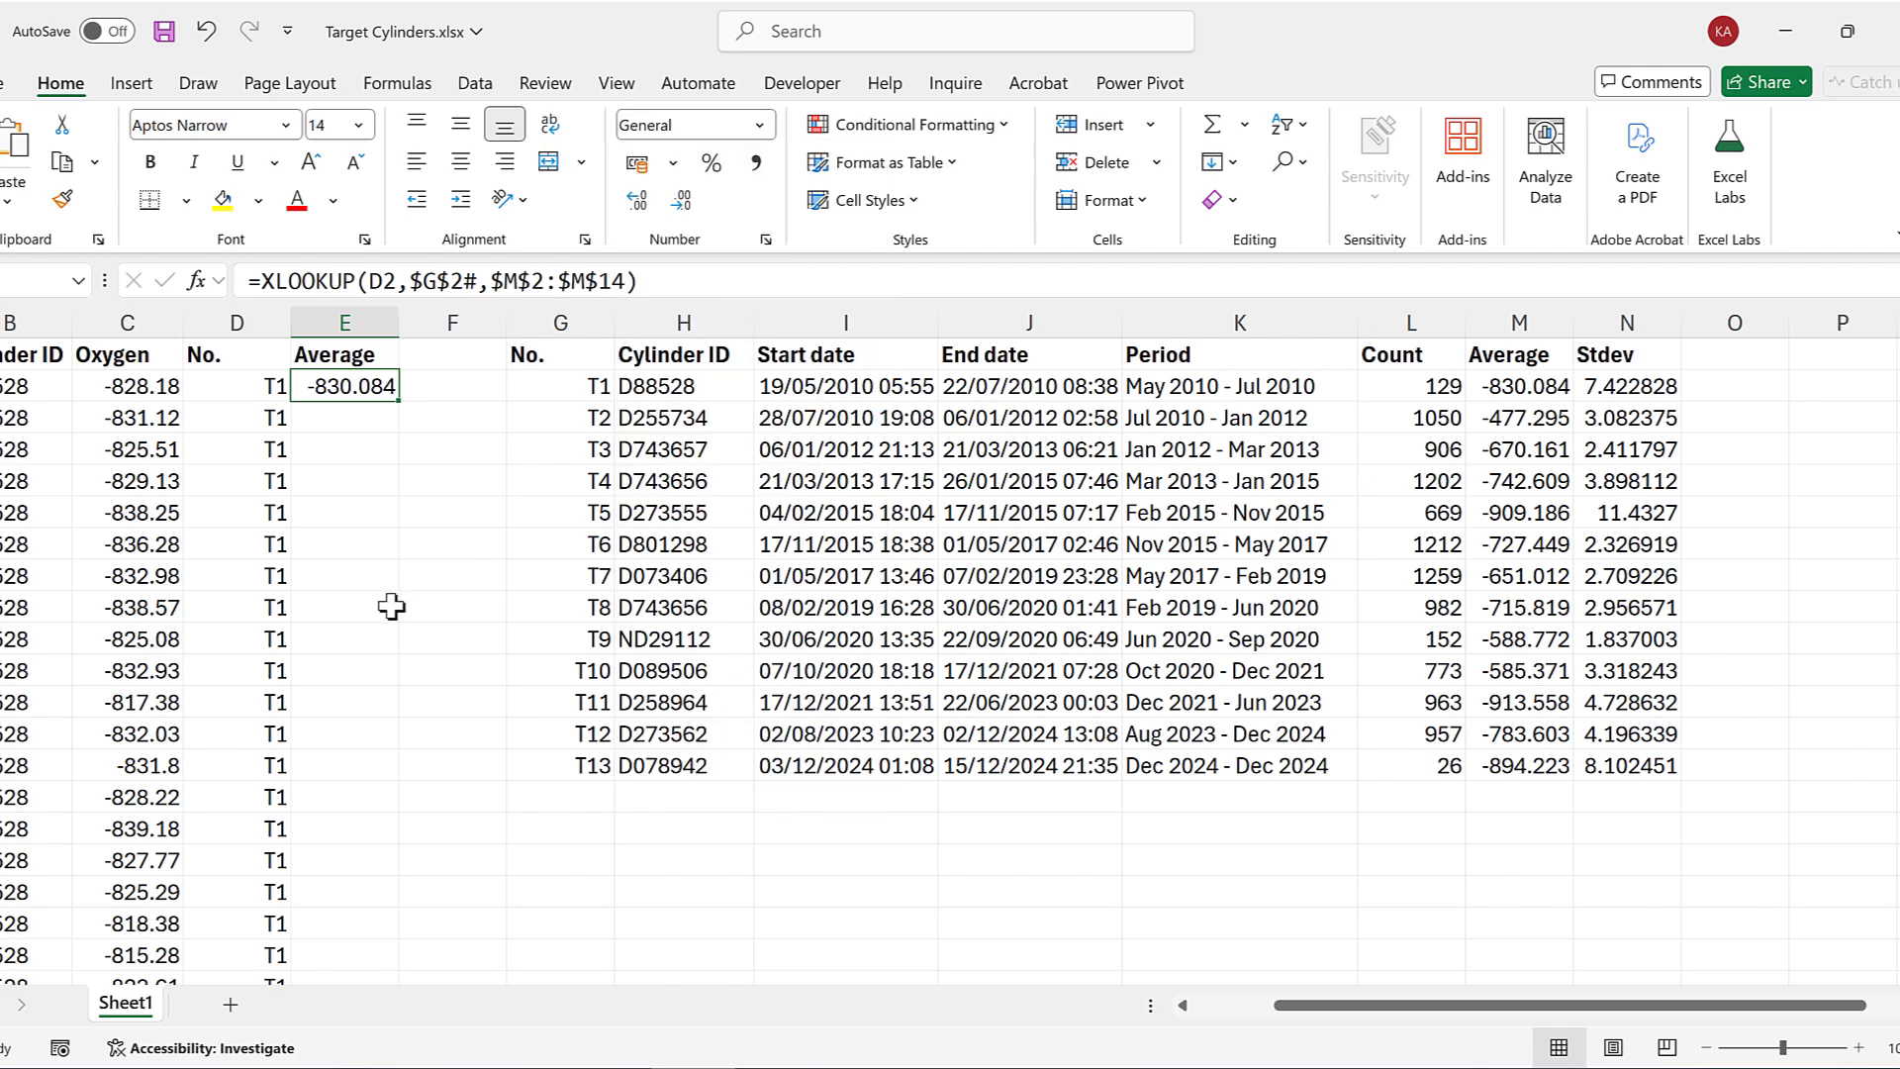
pyautogui.doubleClick(399, 403)
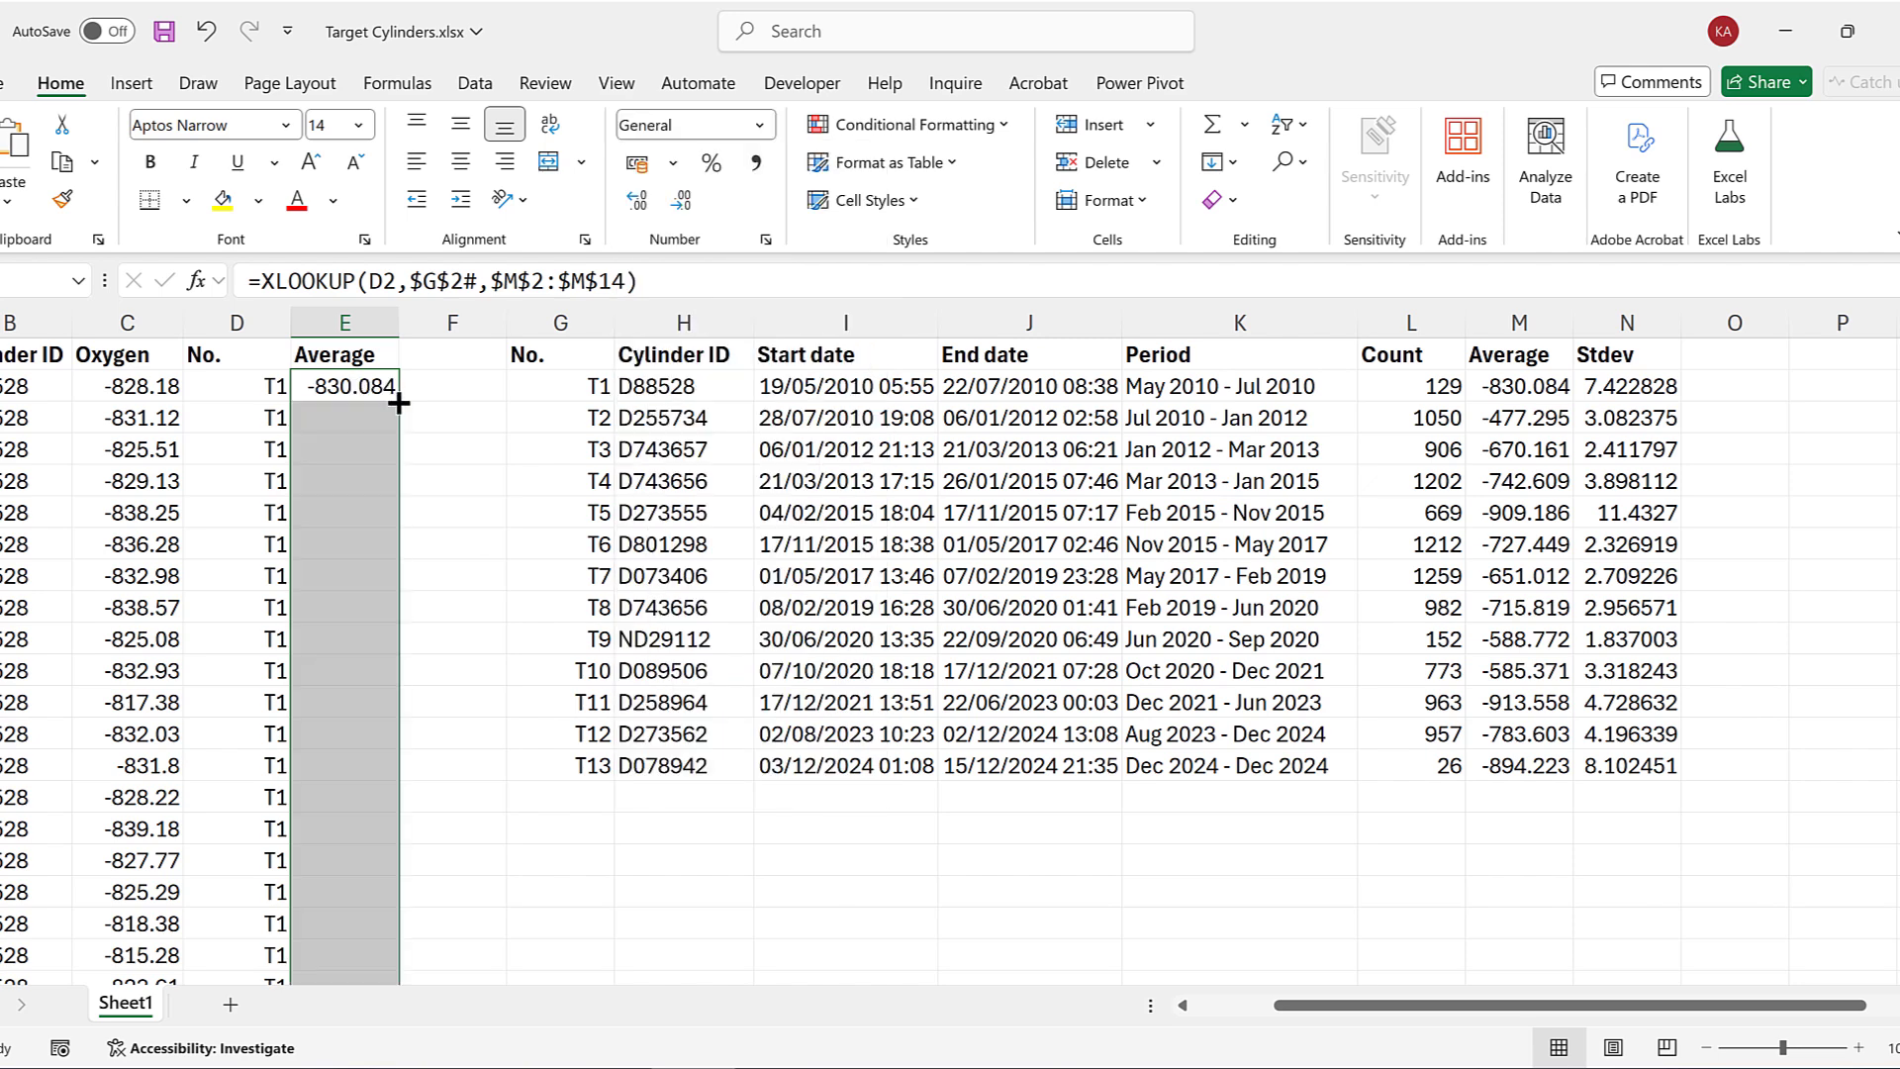
pyautogui.click(385, 449)
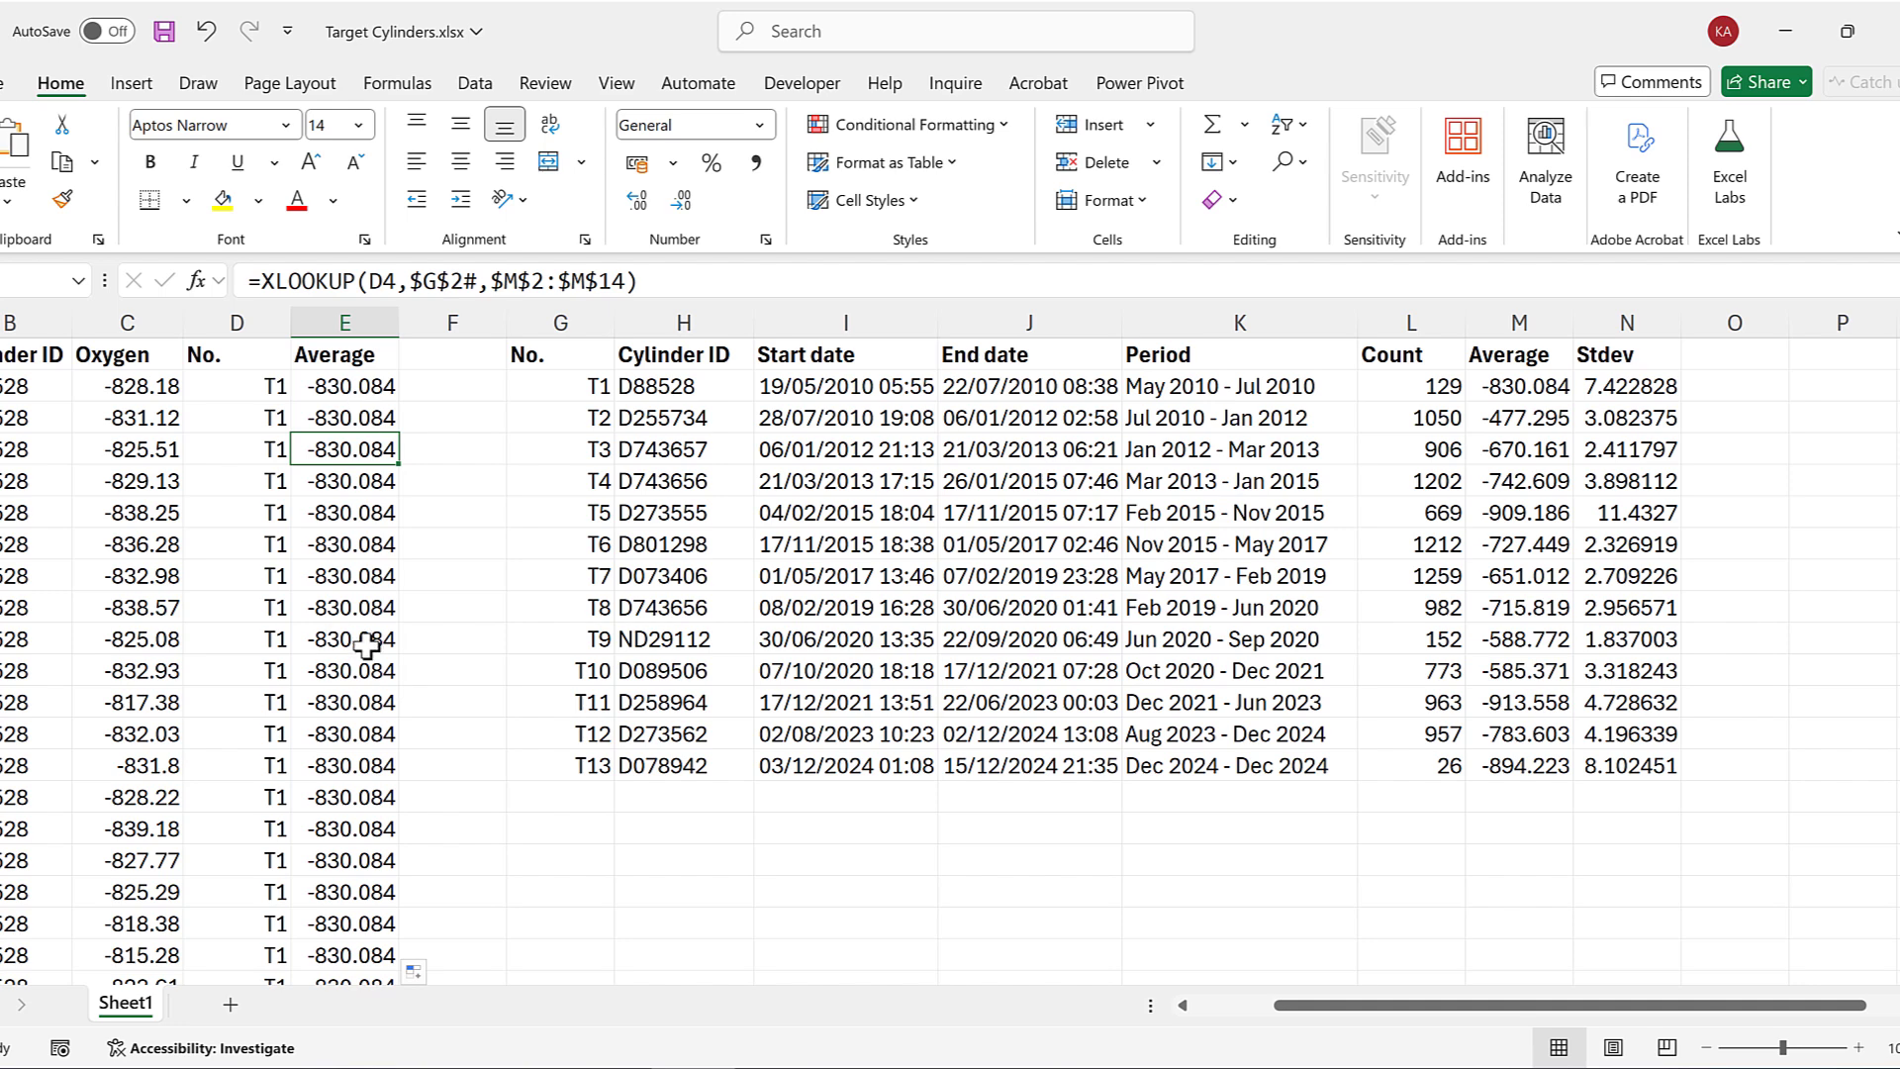
pyautogui.hotkey('ctrl', 'Down')
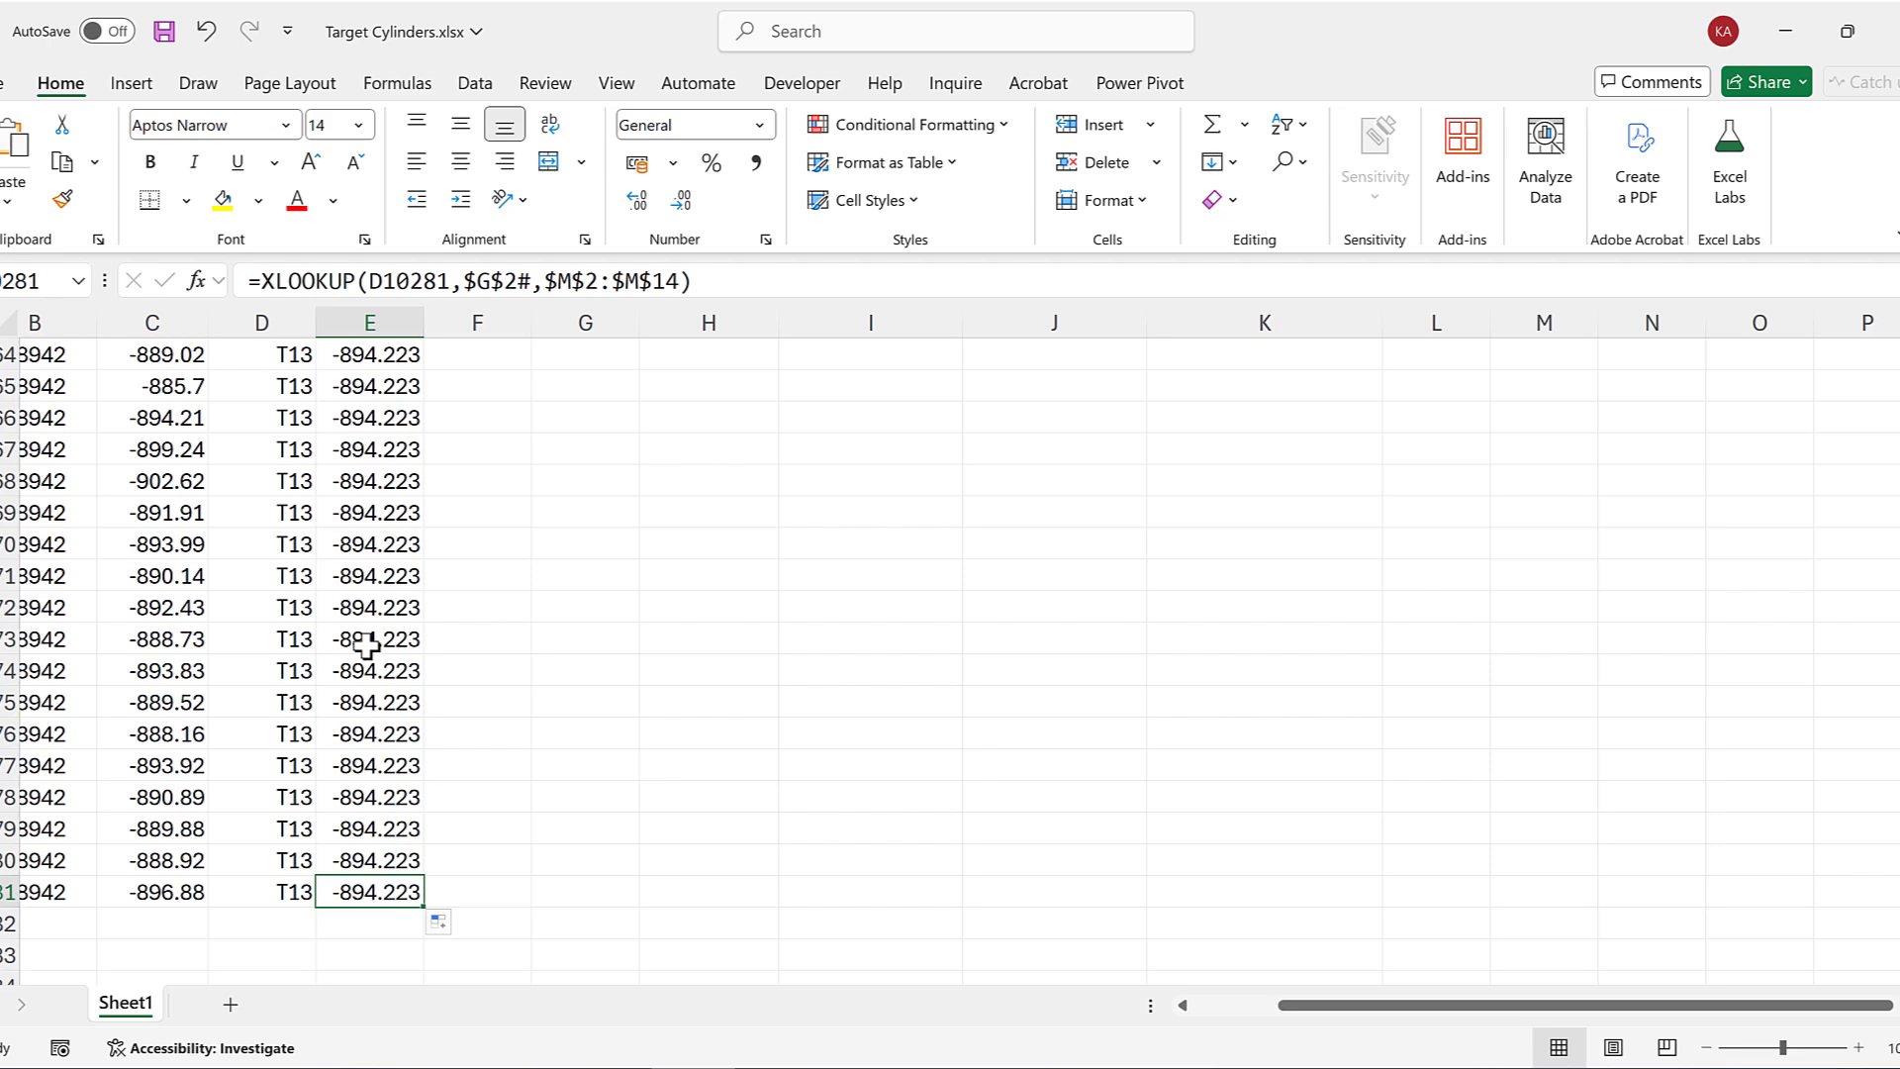
# Insert a new column at F and enter the heading Difference in F1
pyautogui.hotkey('ctrl', 'Up')
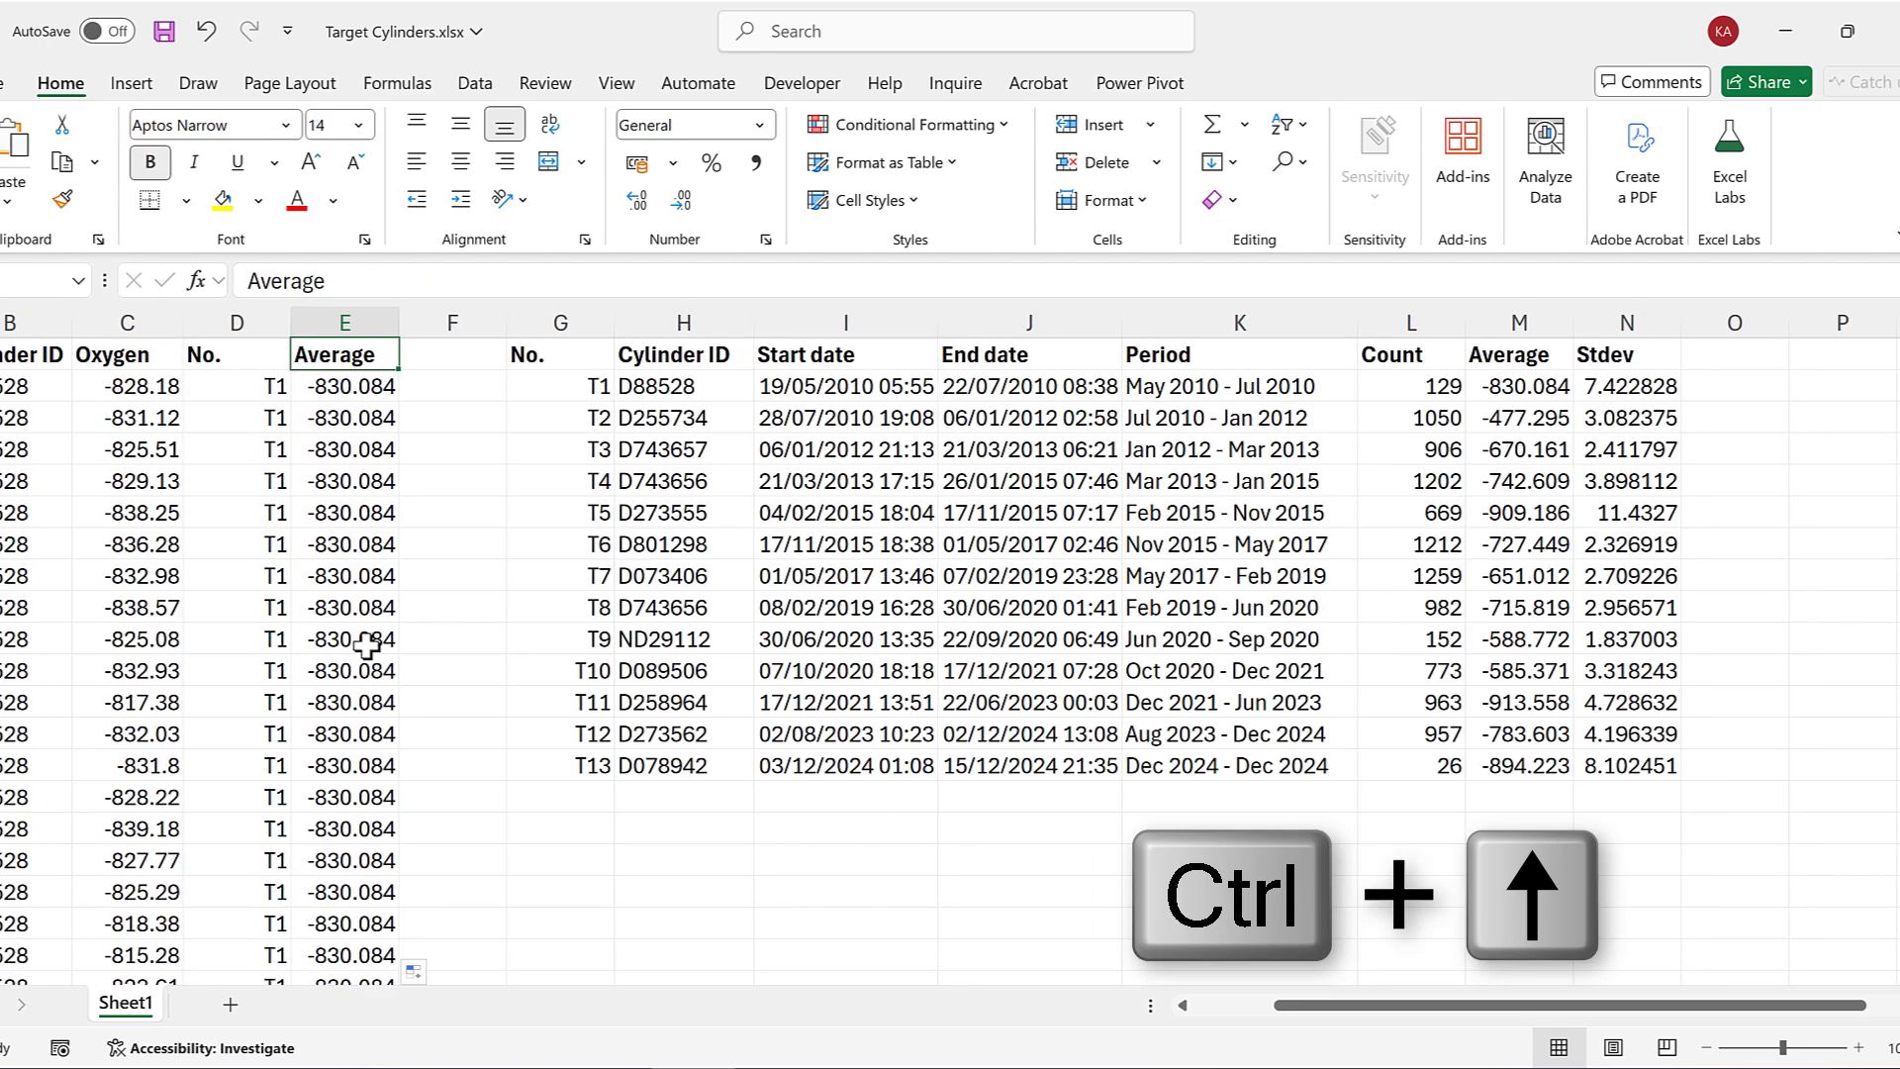
pyautogui.click(462, 306)
pyautogui.rightClick(460, 311)
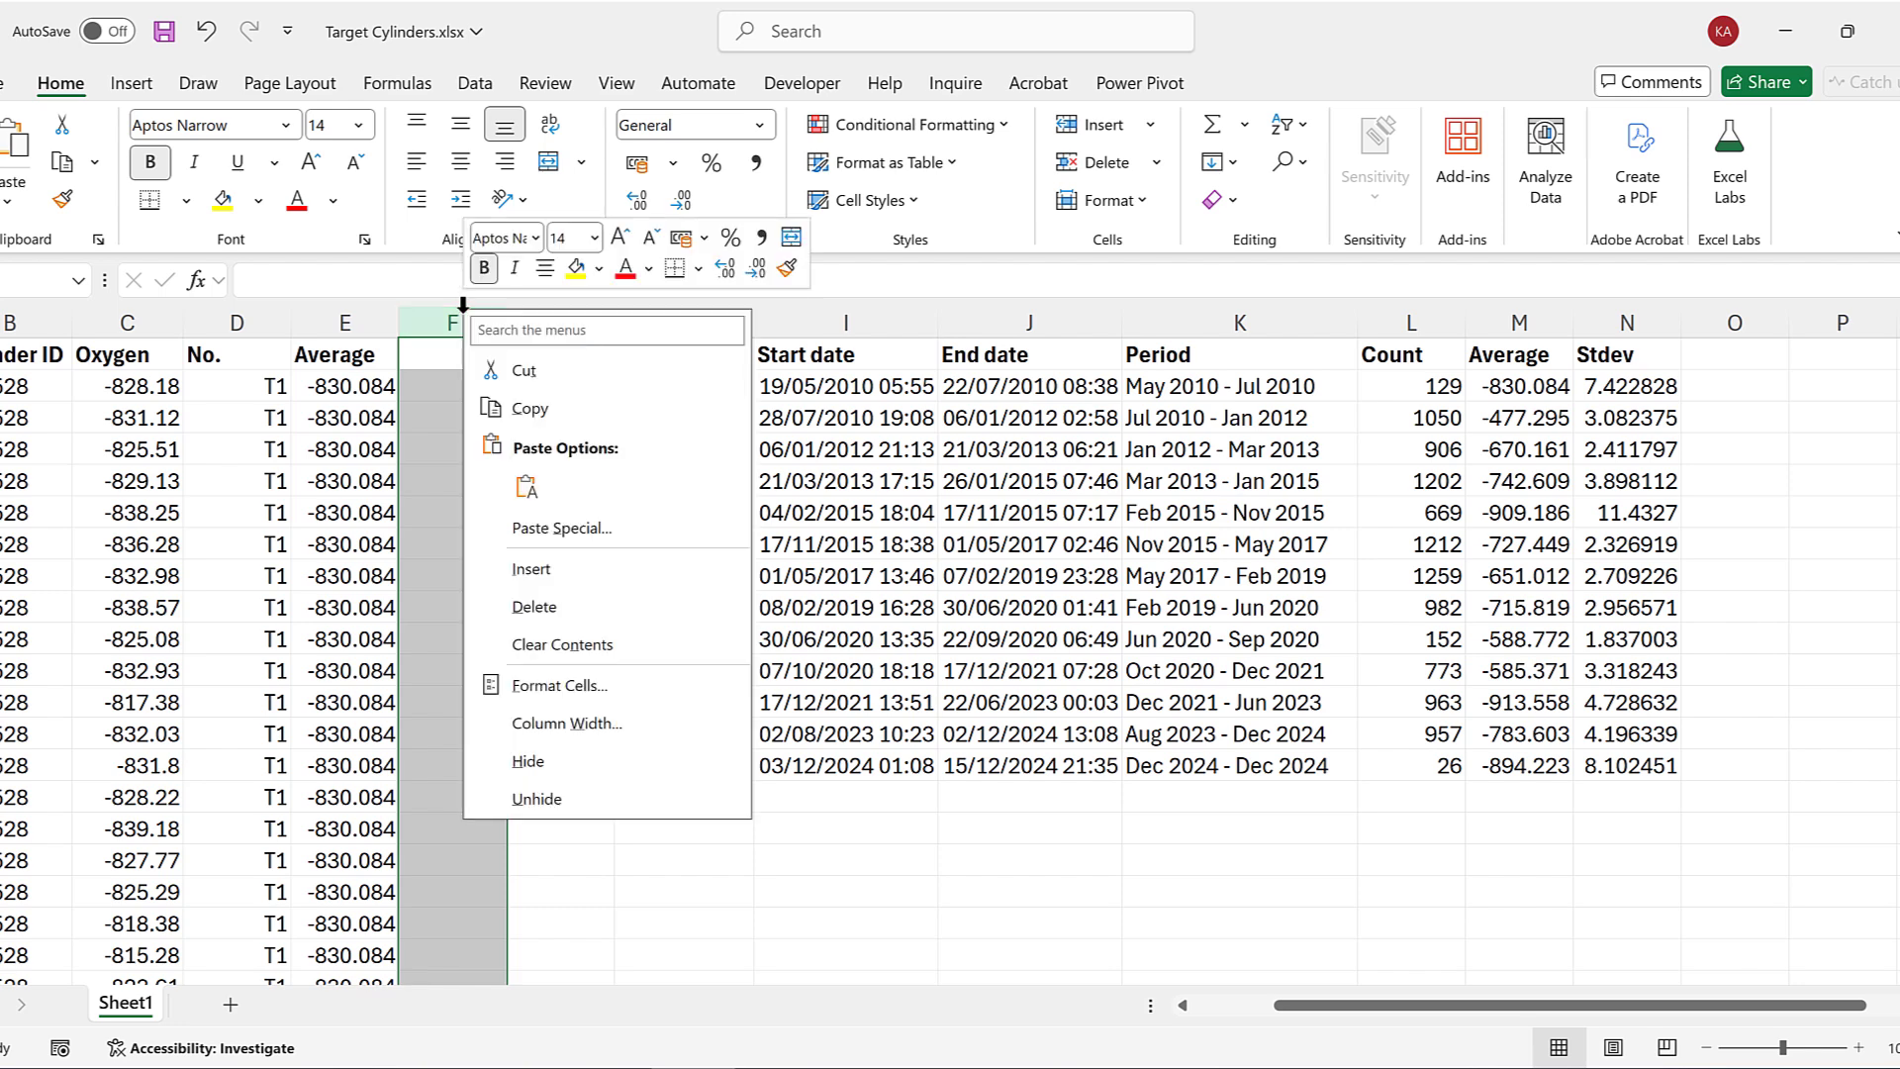
pyautogui.click(531, 569)
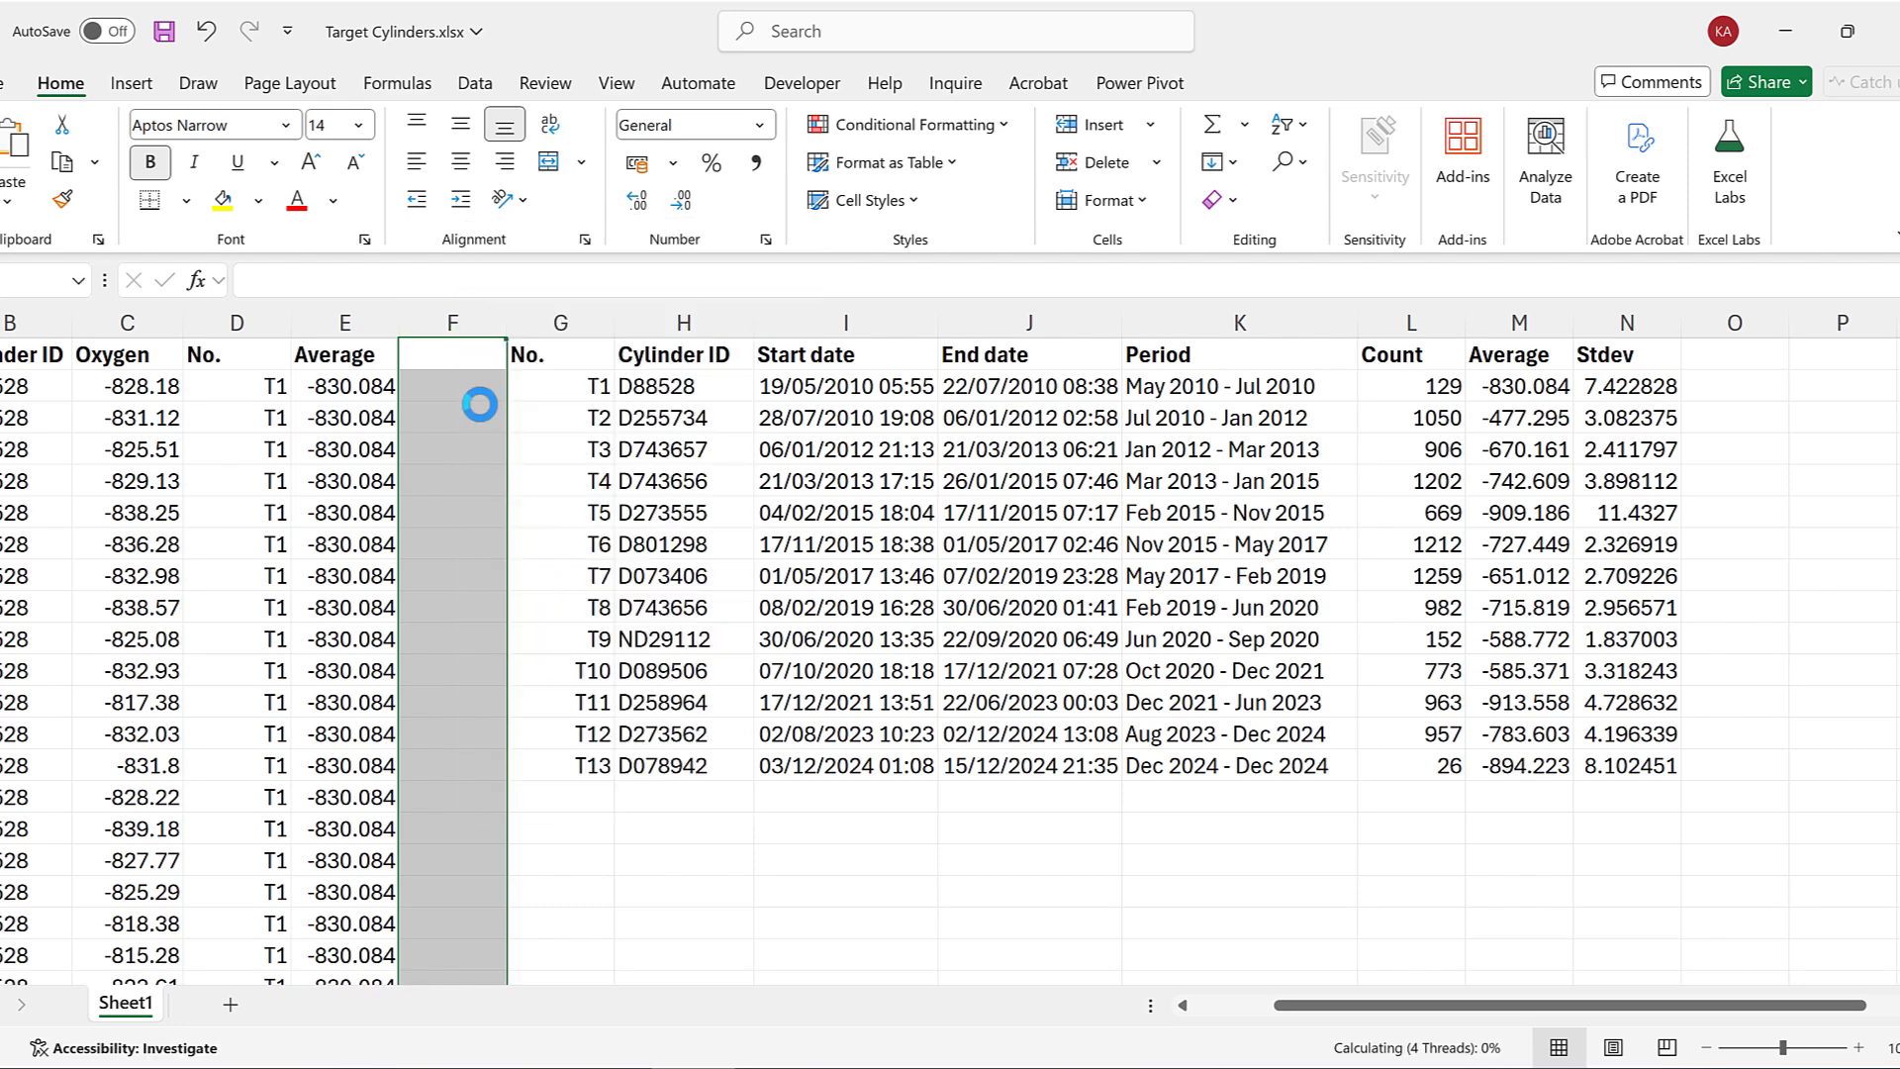
pyautogui.click(453, 352)
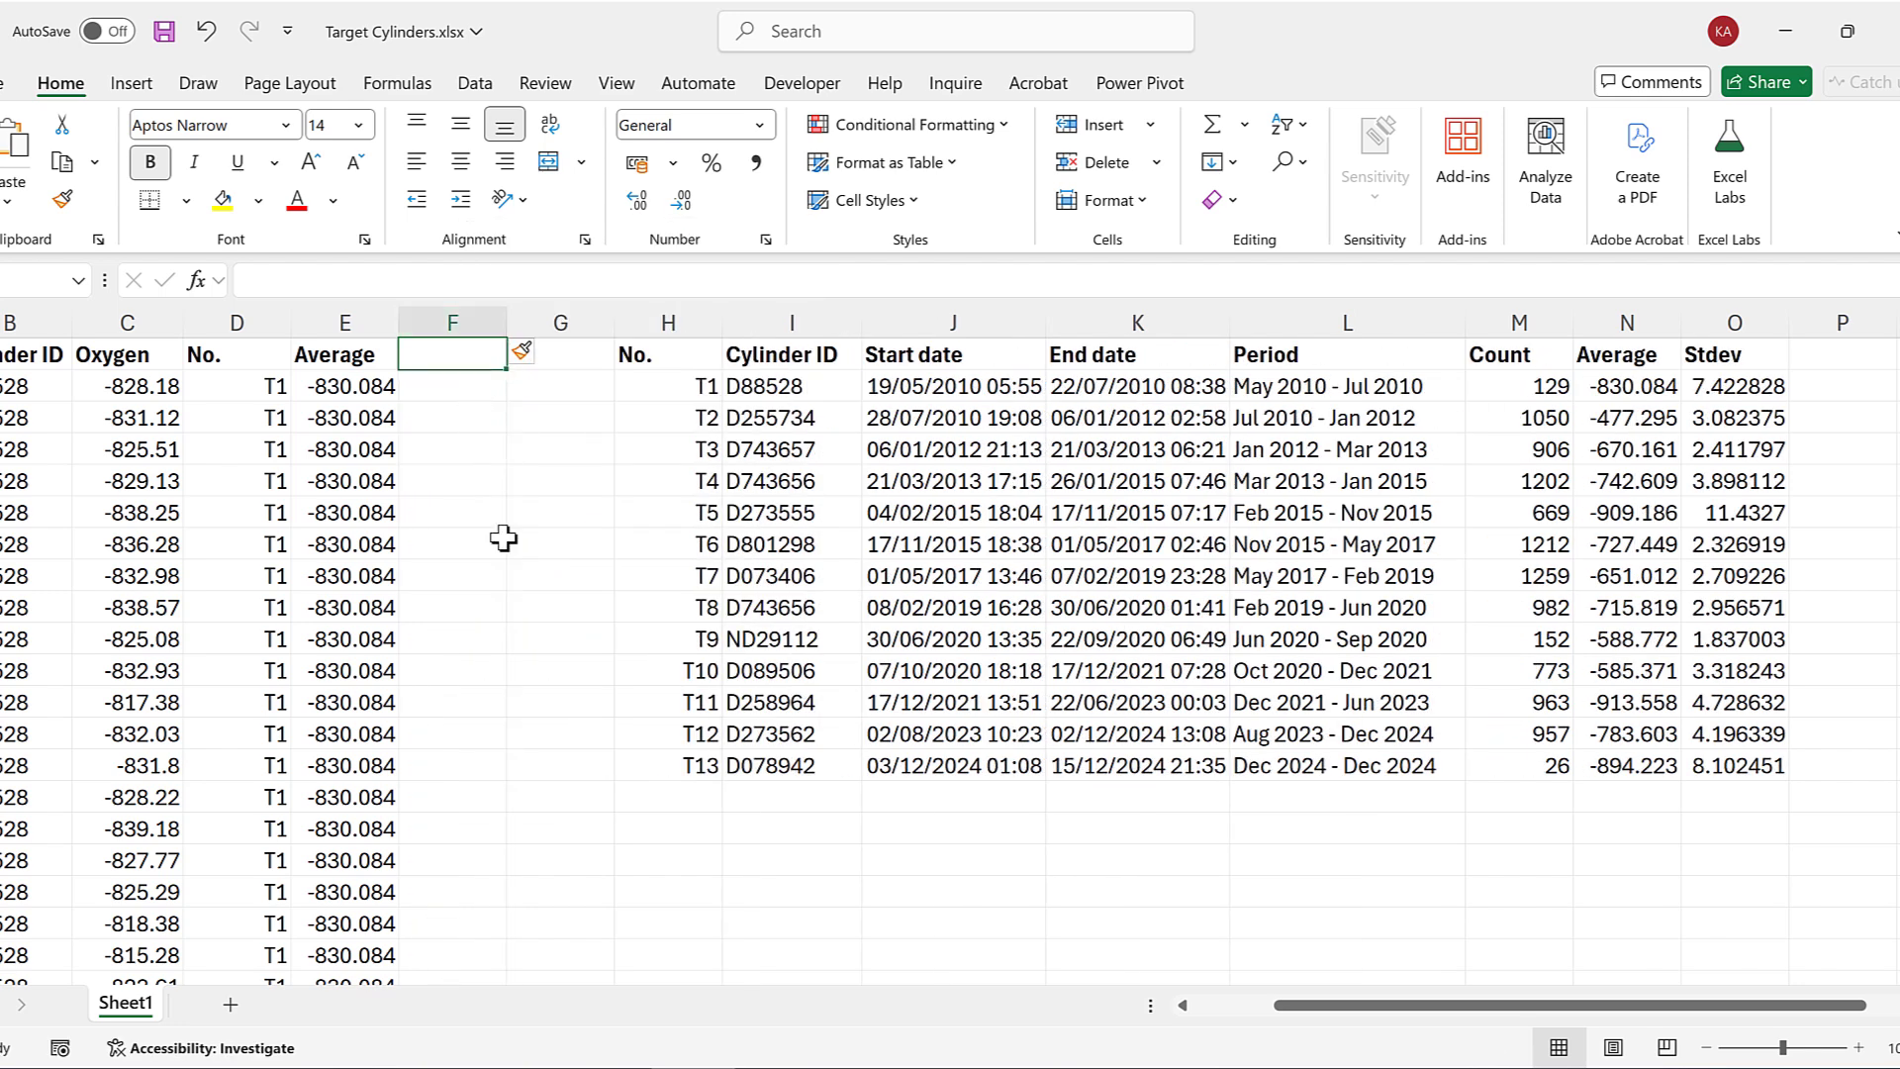
pyautogui.write('Di')
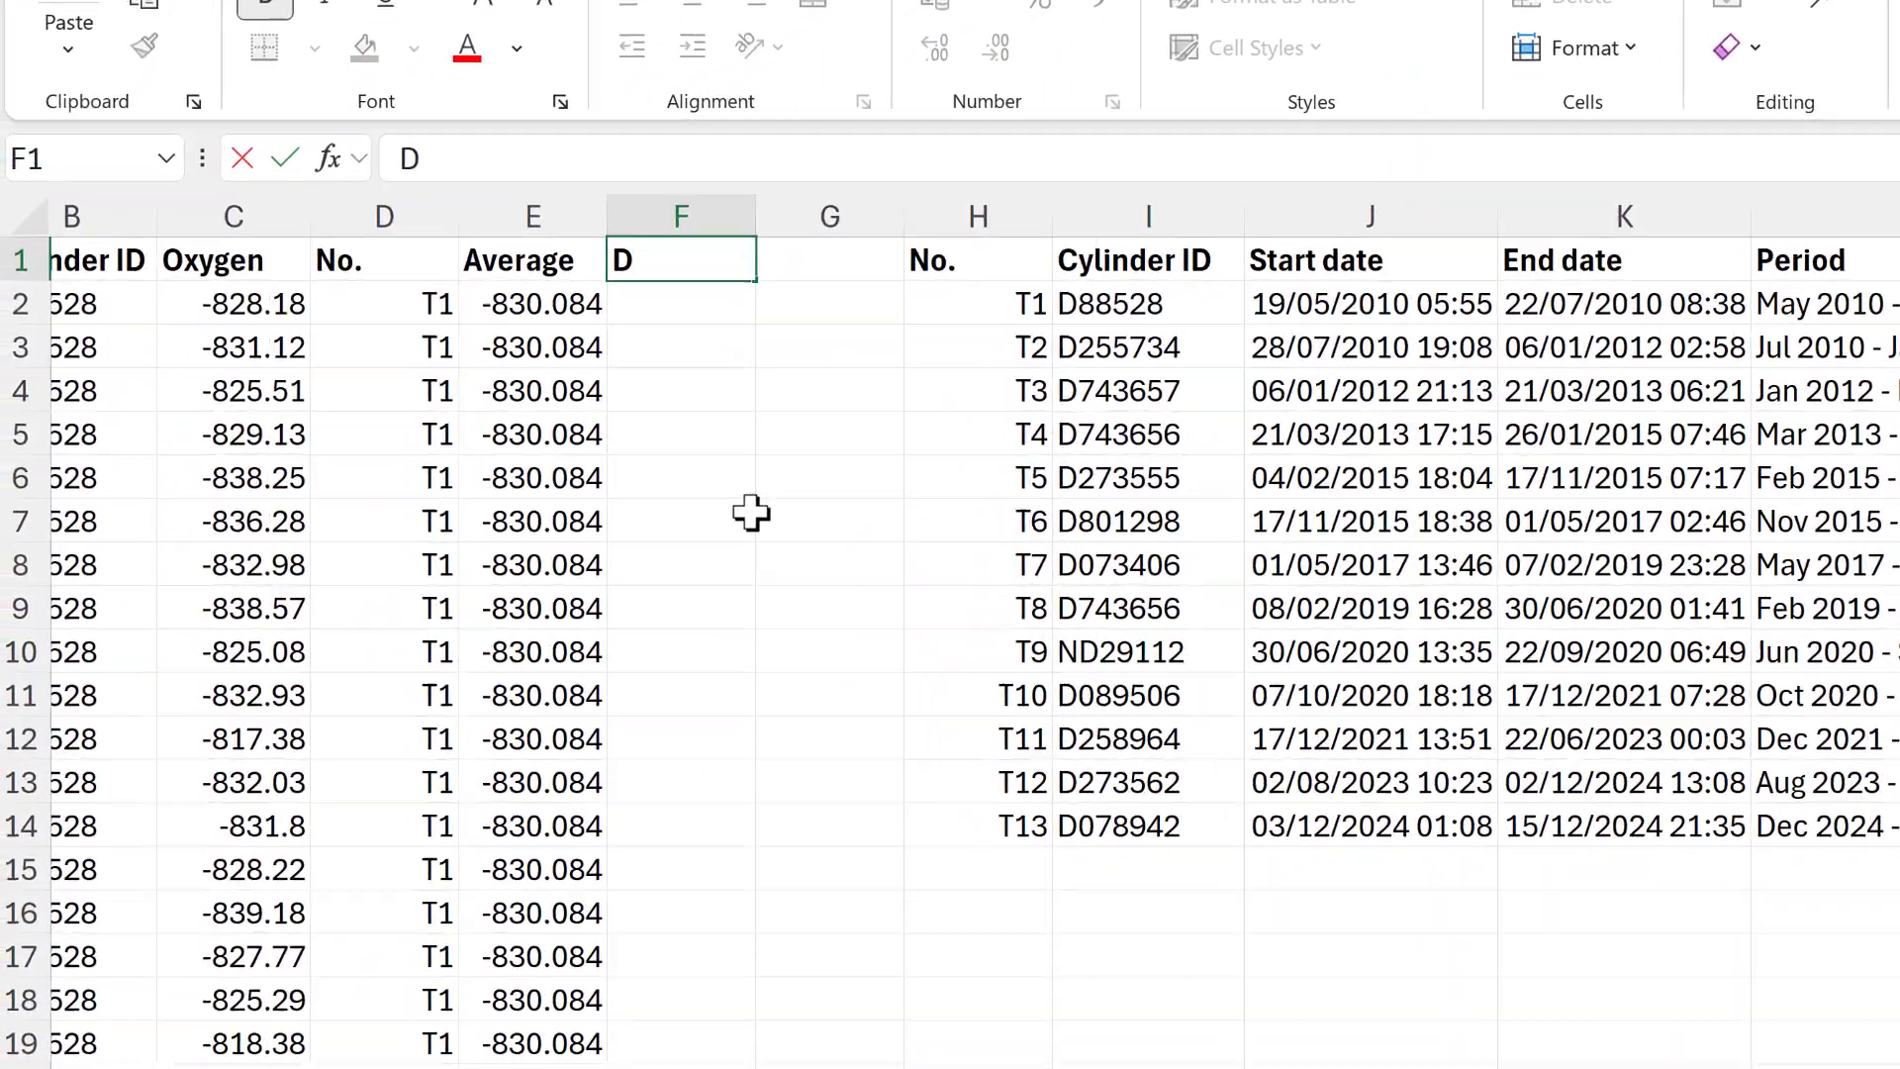
pyautogui.write('ffere')
pyautogui.write('n')
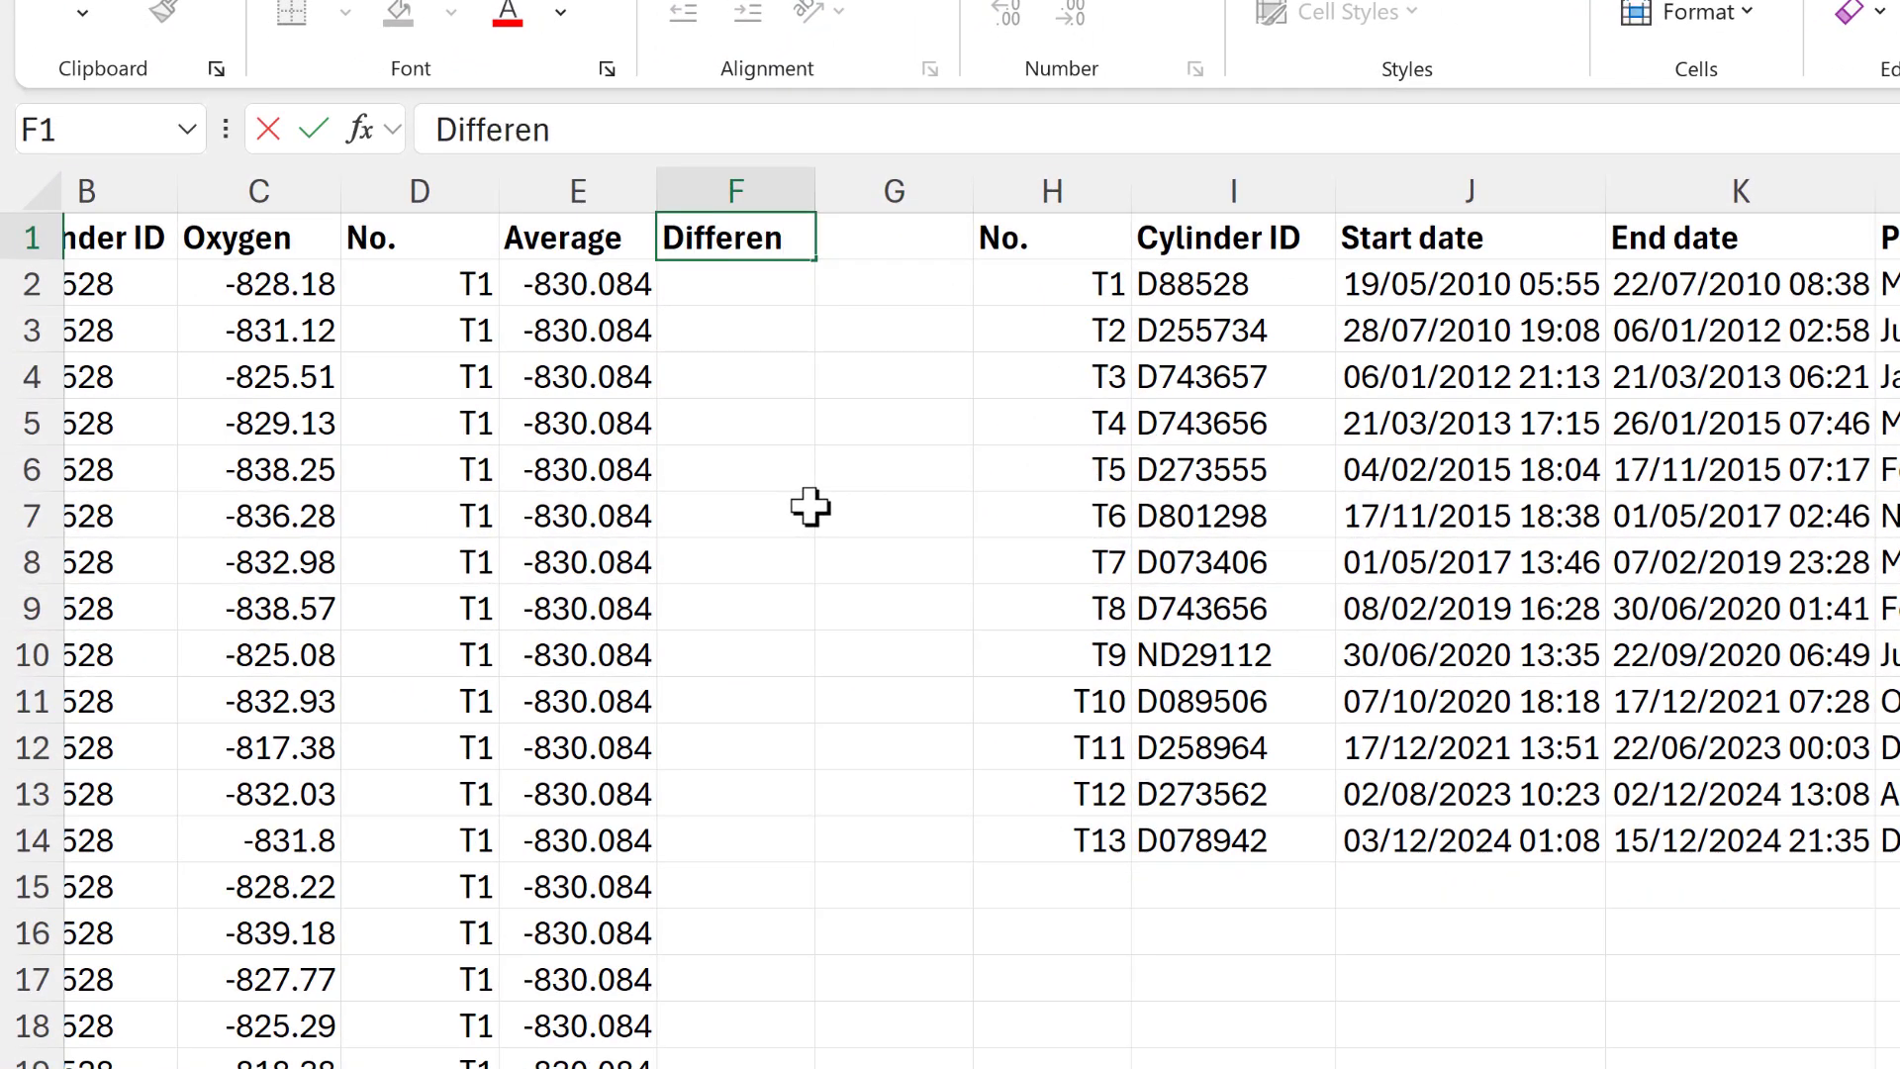
pyautogui.write('ce')
pyautogui.press('Return')
# Enter =C2-E2 in F2 to calculate the oxygen reading's difference from its cylinder average, and reselect F2
pyautogui.write('=')
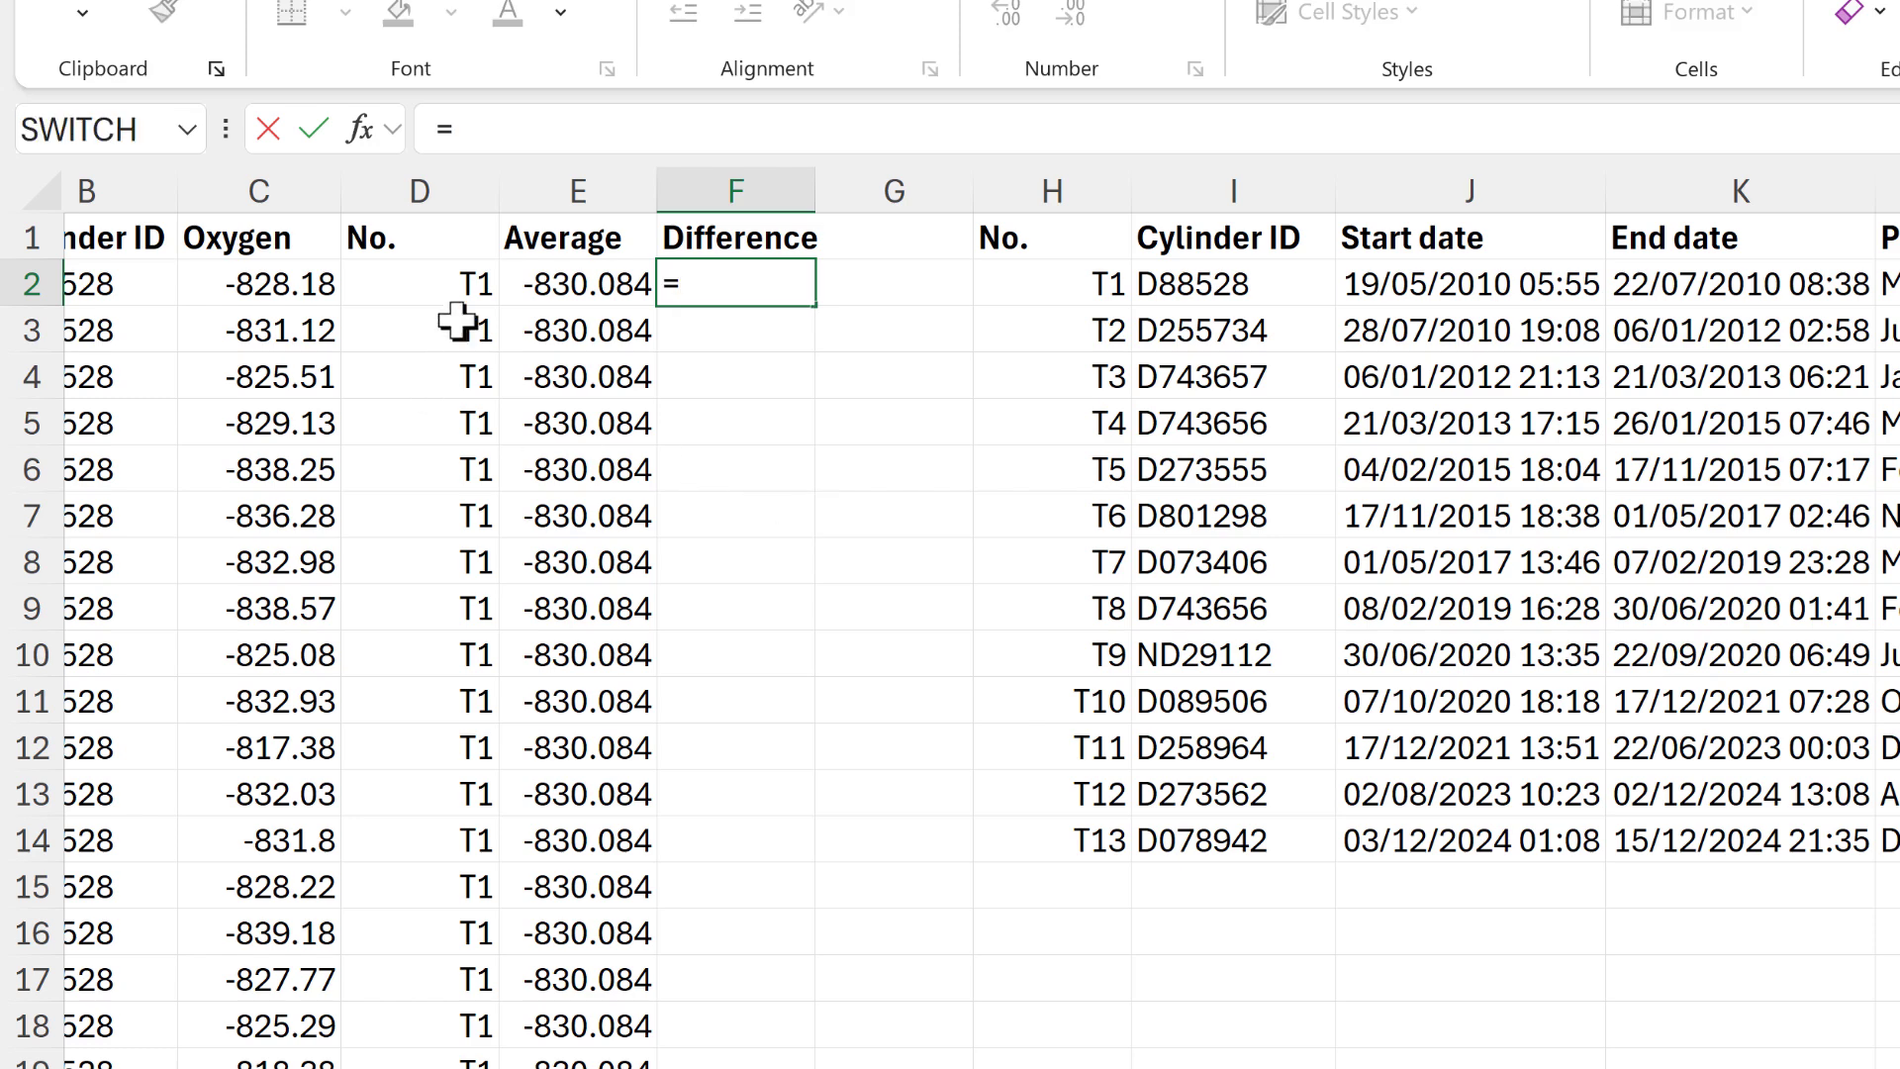
pyautogui.click(297, 281)
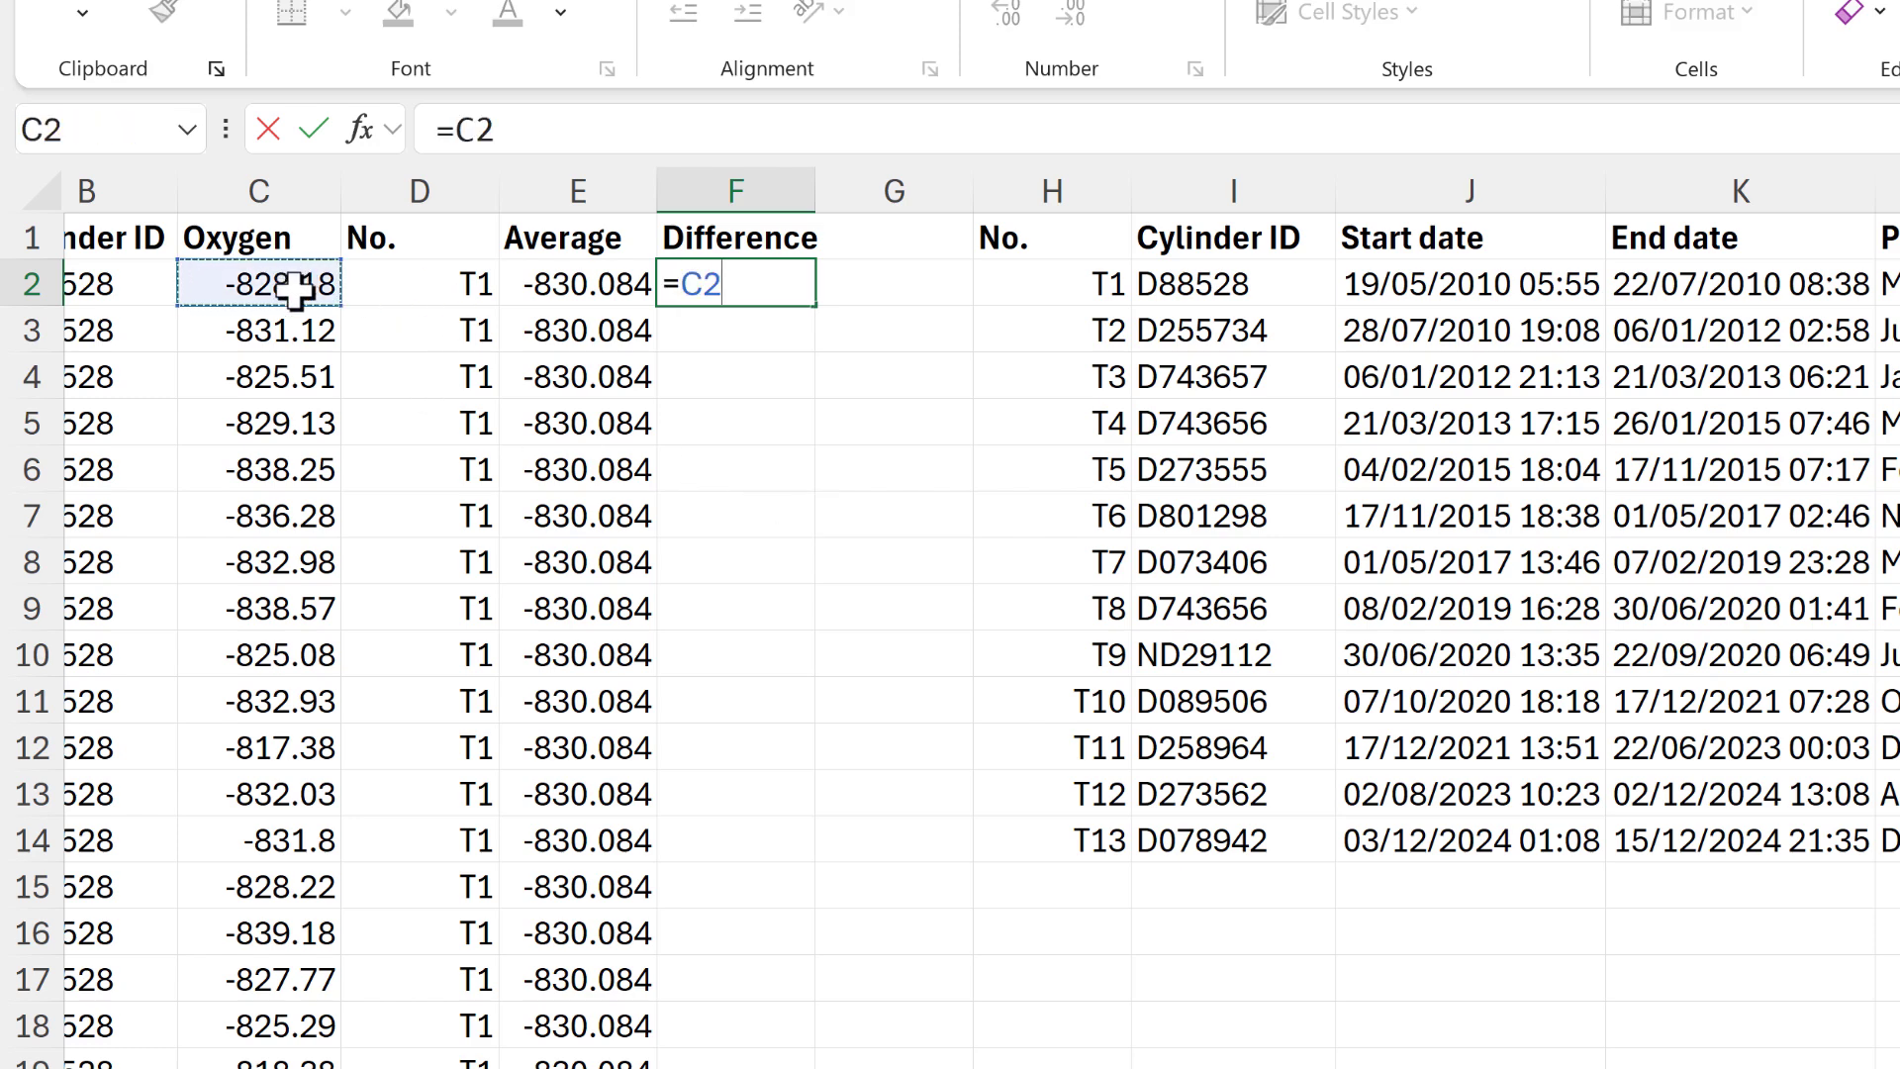
pyautogui.write('-')
pyautogui.click(597, 279)
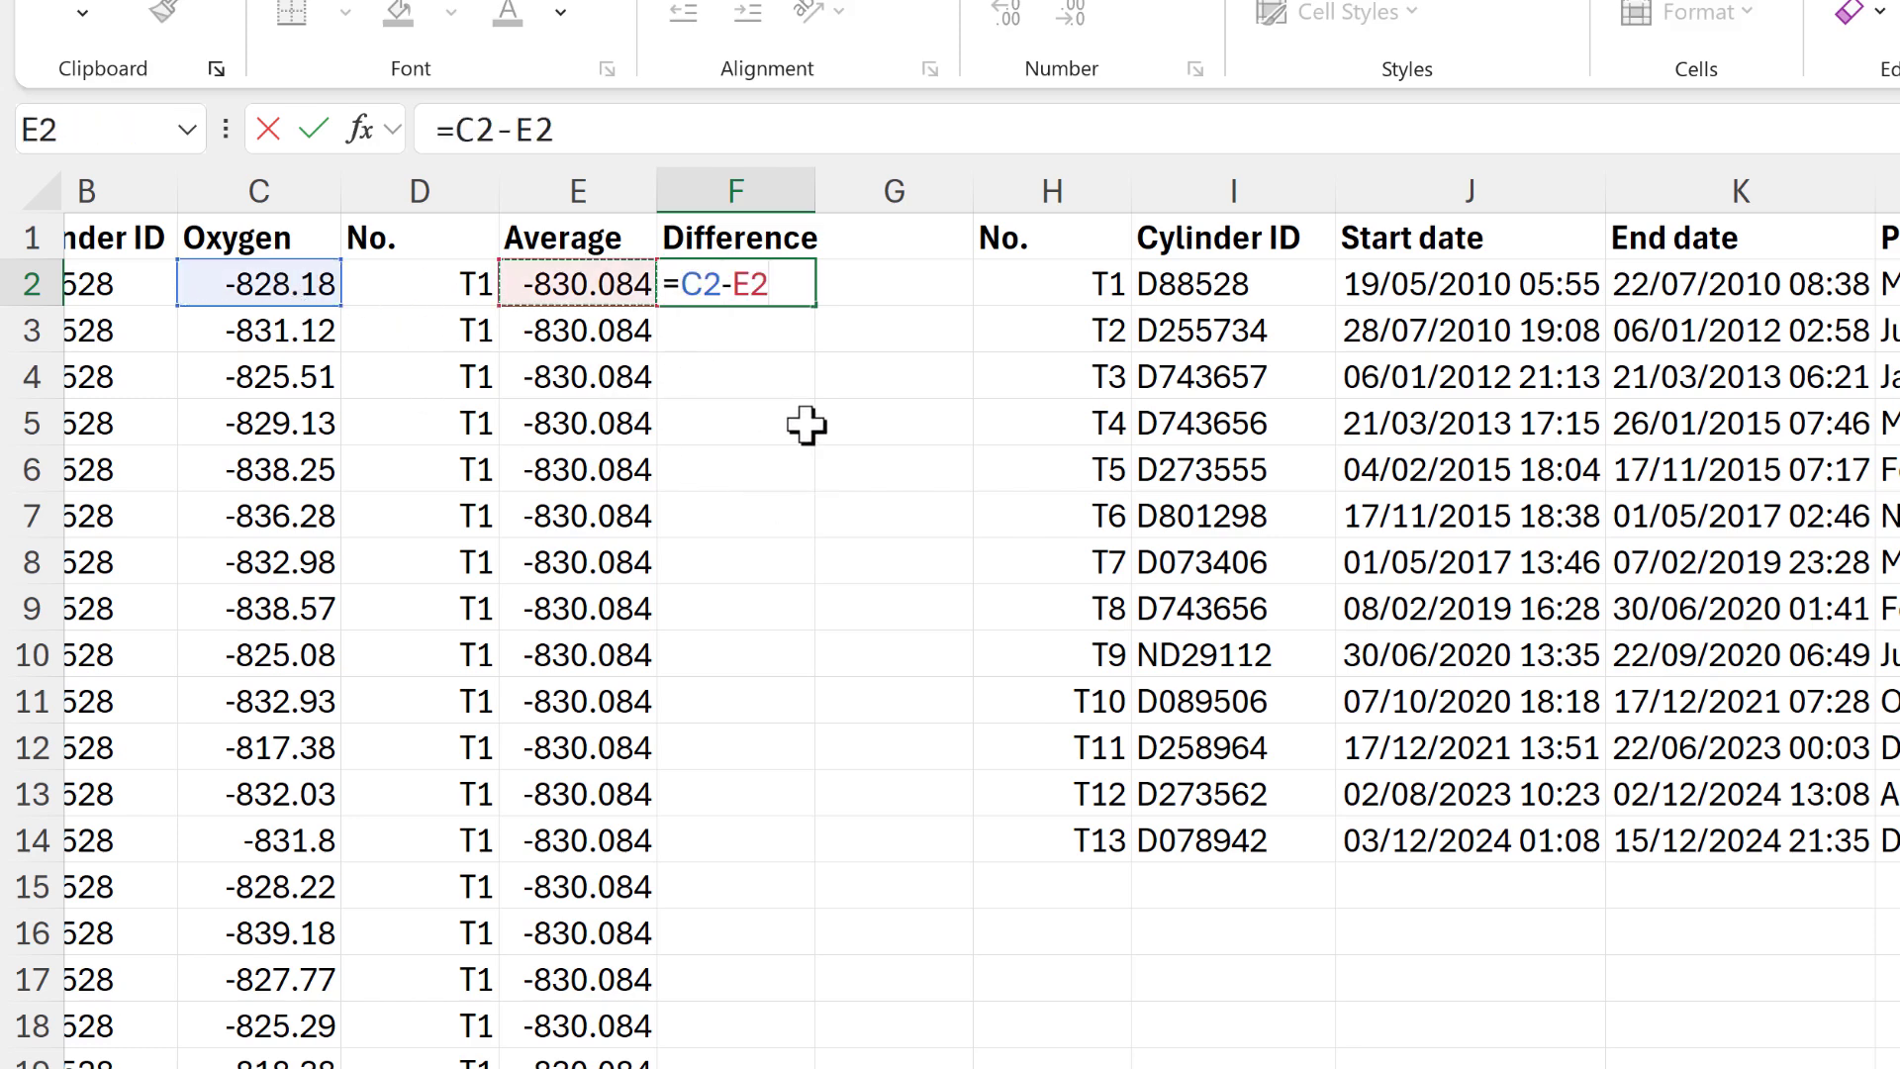
pyautogui.press('Return')
pyautogui.click(786, 288)
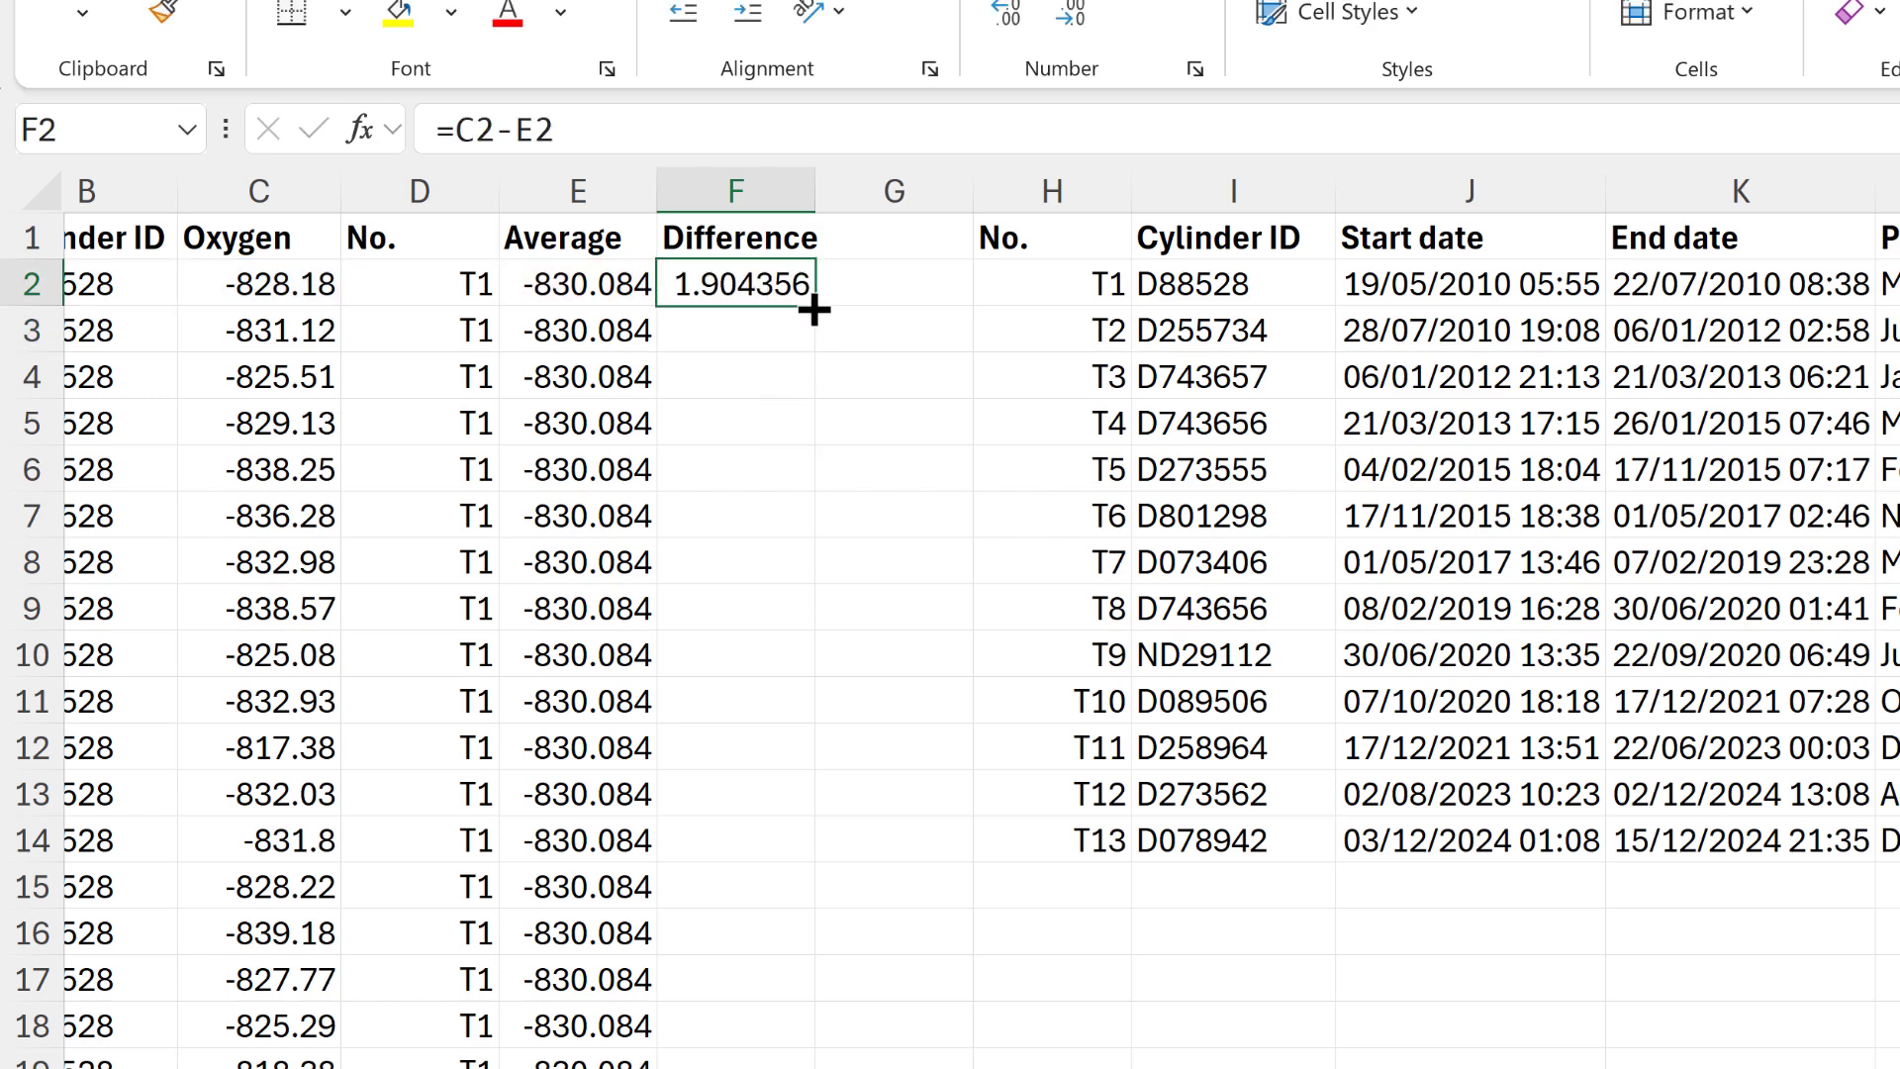
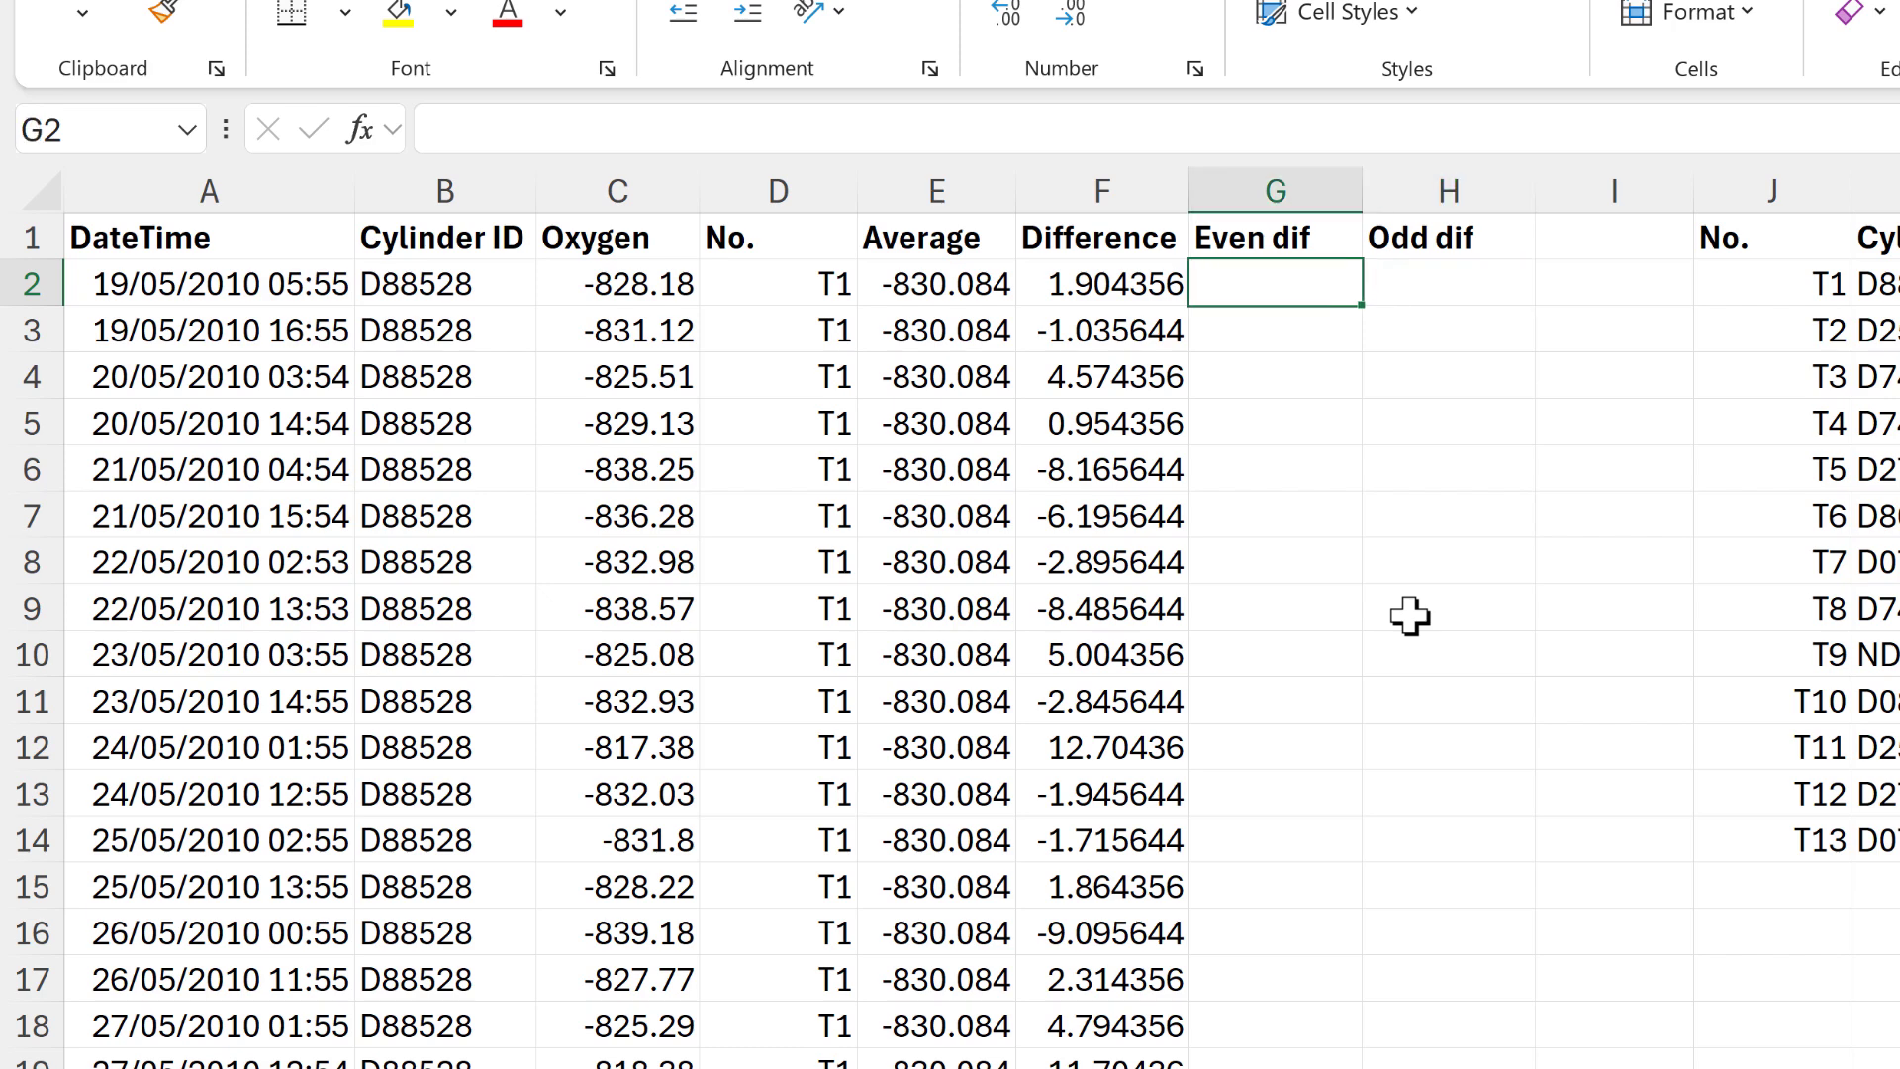
# Enter =IF(ISEVEN(D2),F2,NA()) in G2 to return the difference only for even cylinder numbers
pyautogui.write('=if')
pyautogui.press('Tab')
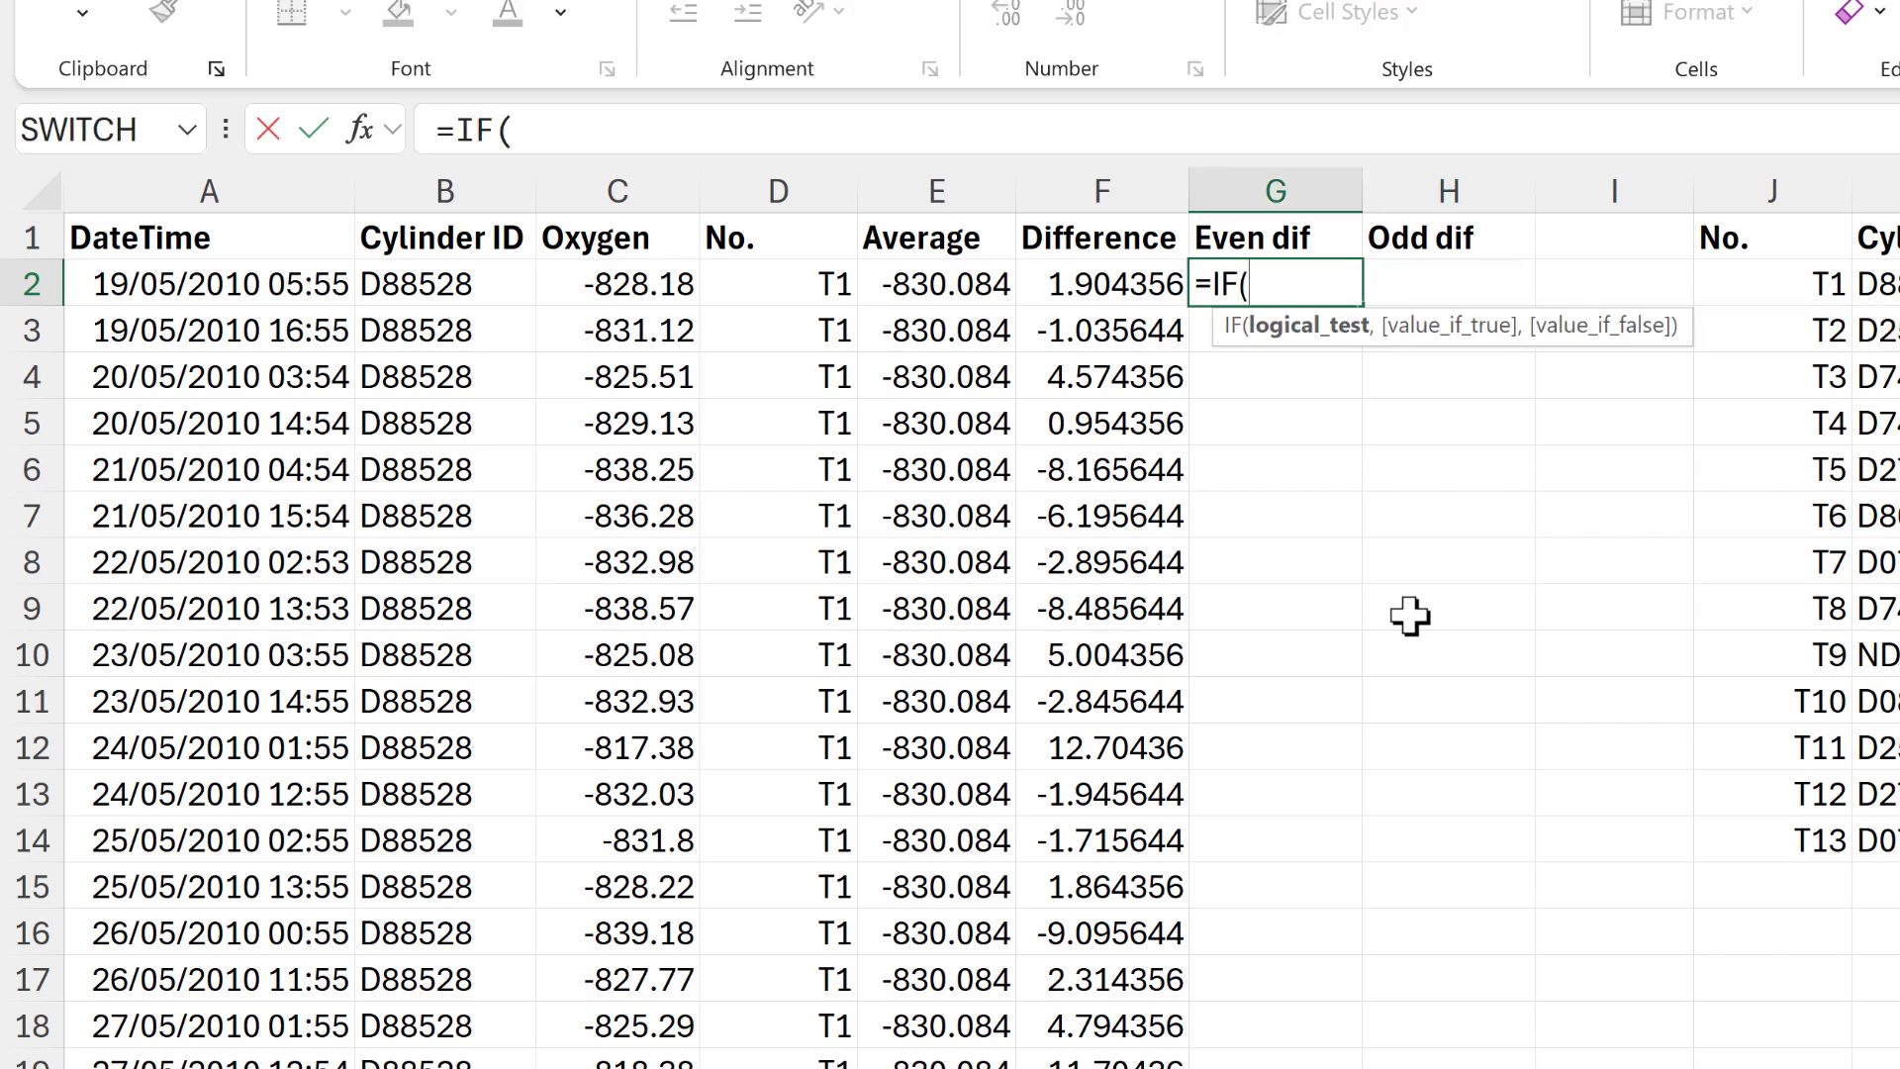
pyautogui.write('isev')
pyautogui.press('Tab')
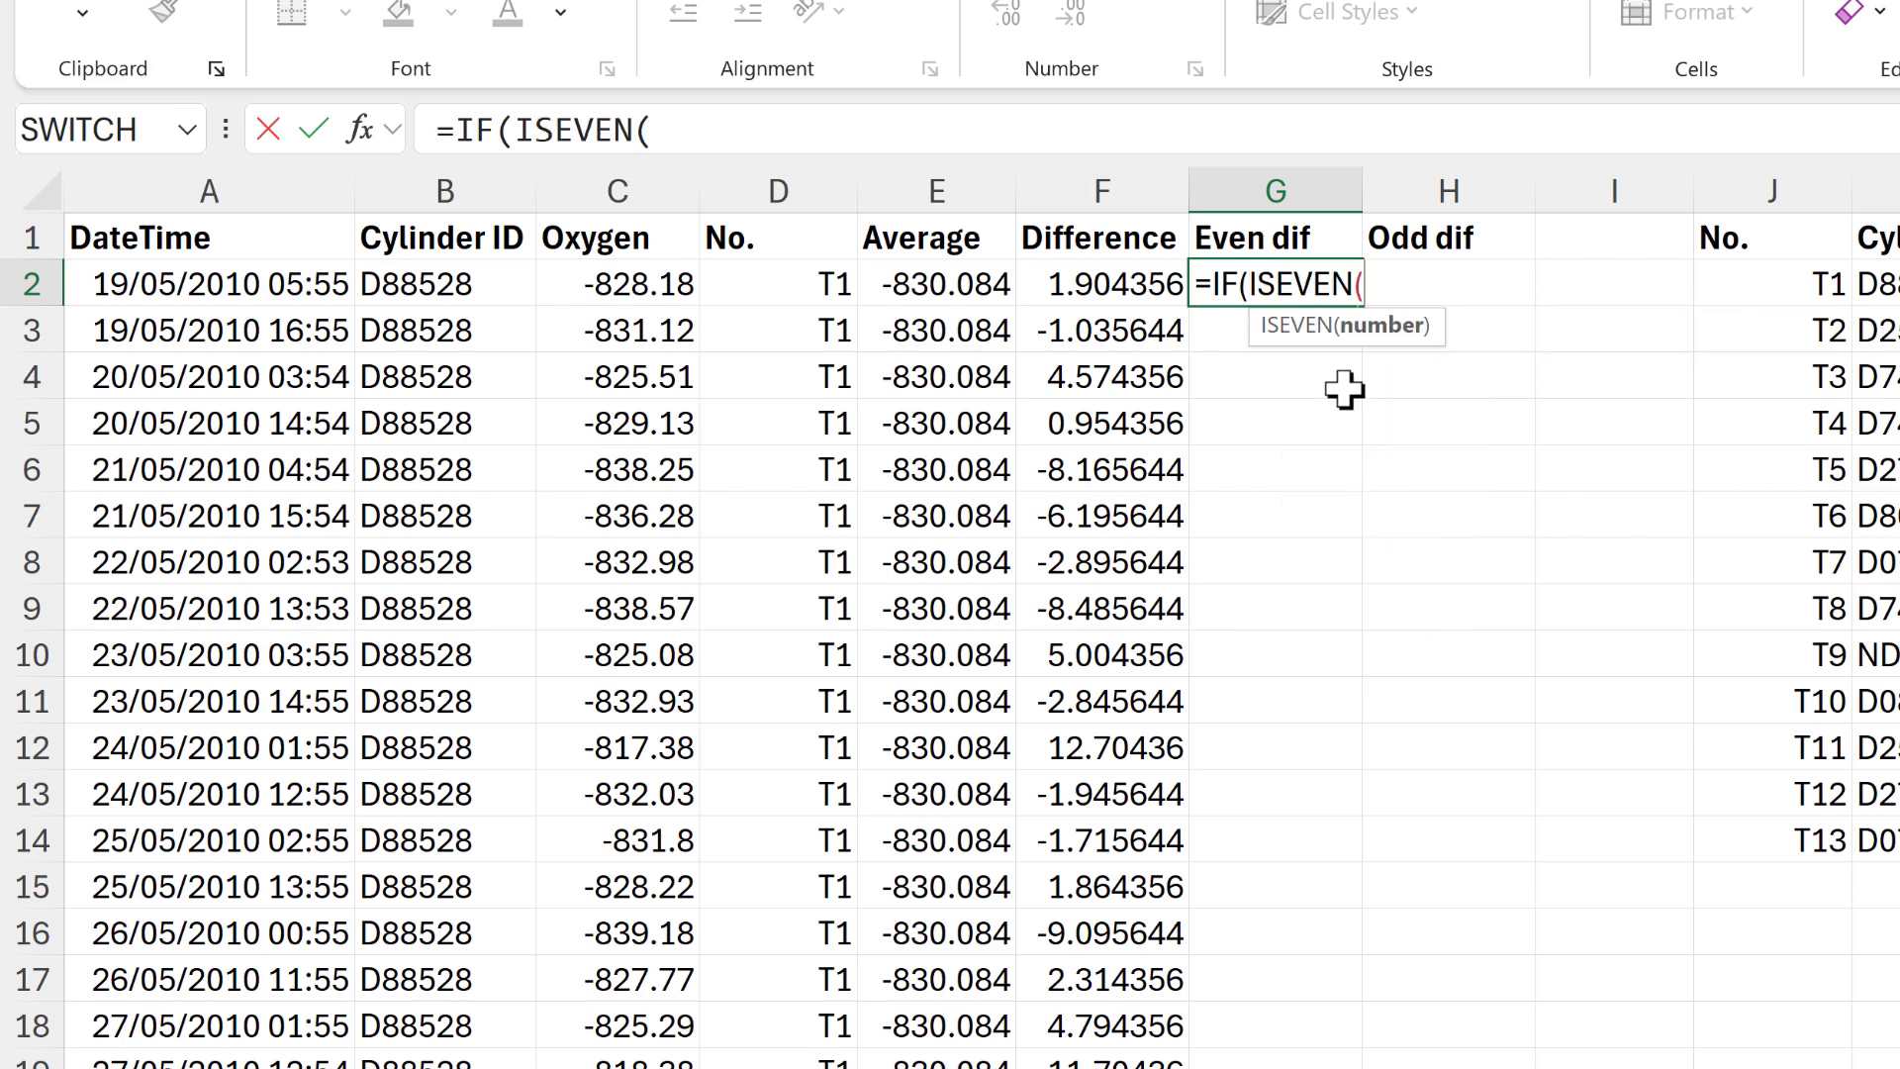
pyautogui.click(846, 287)
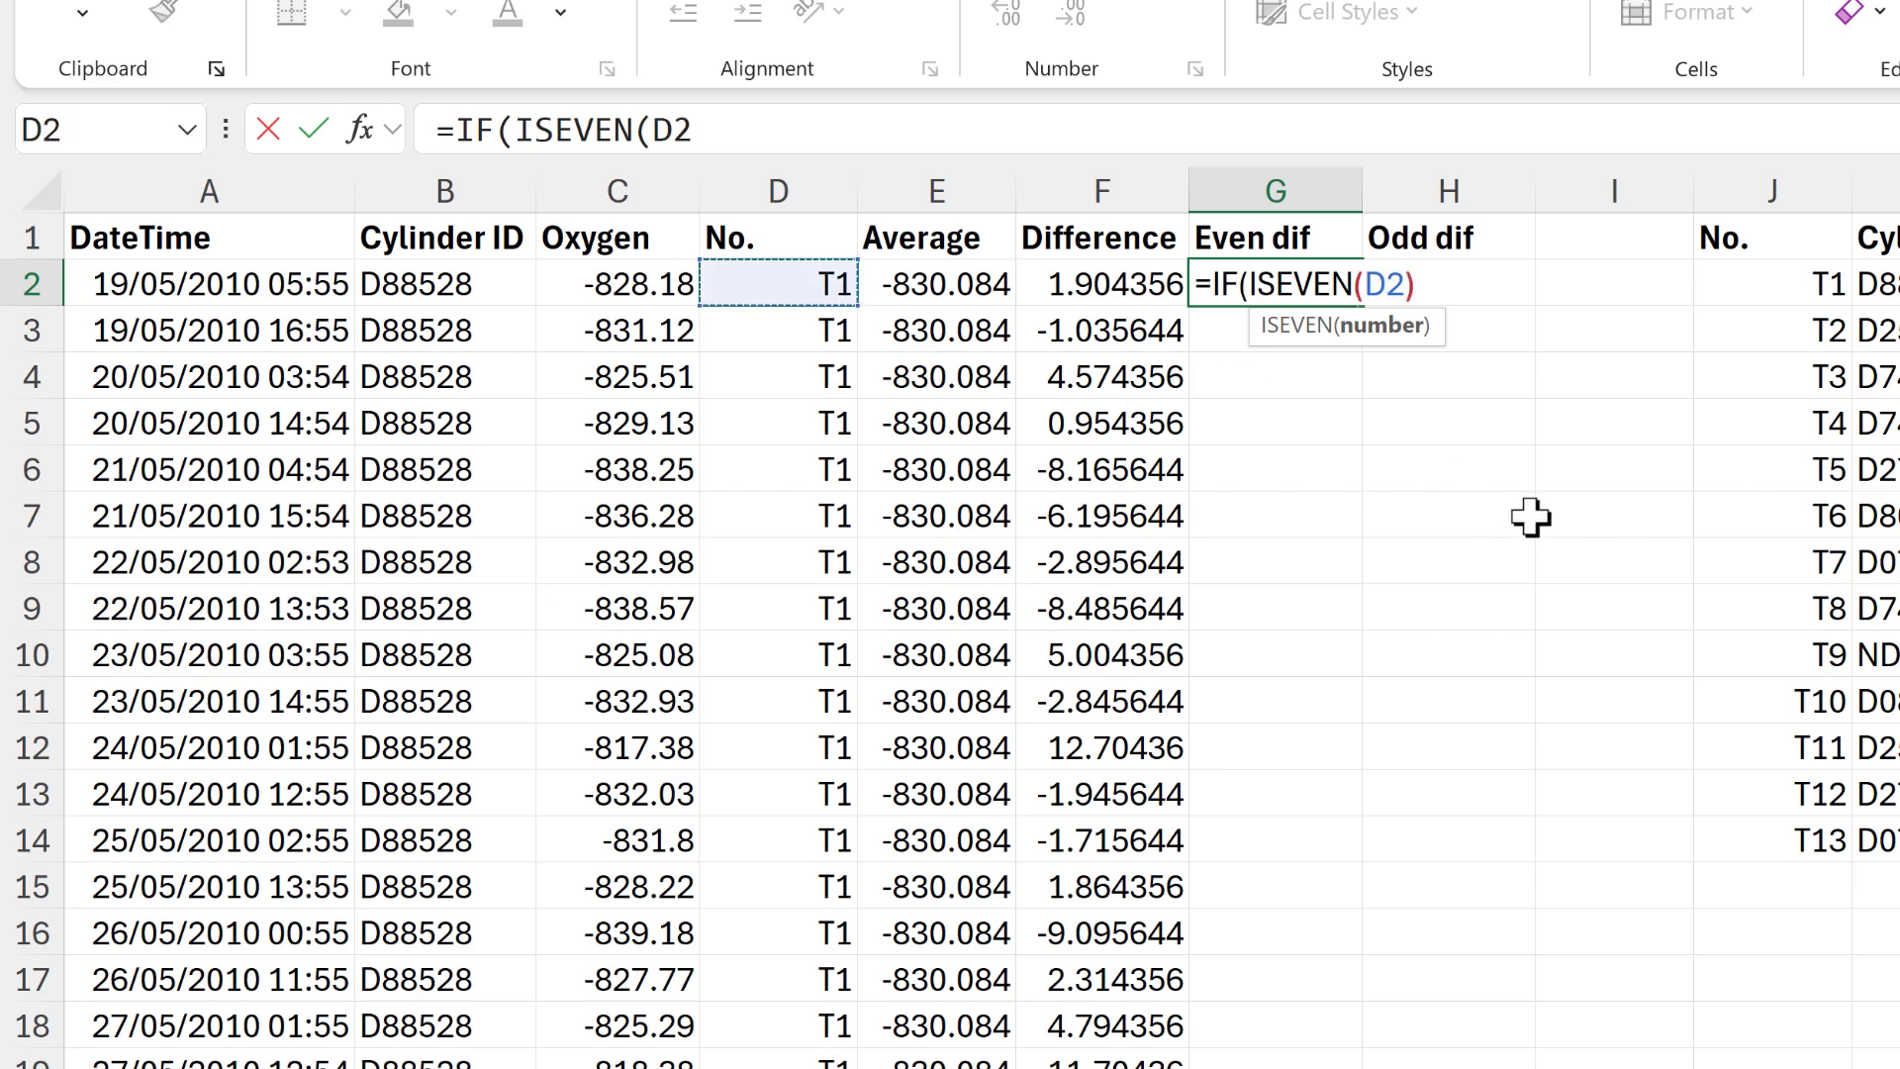
pyautogui.write('),')
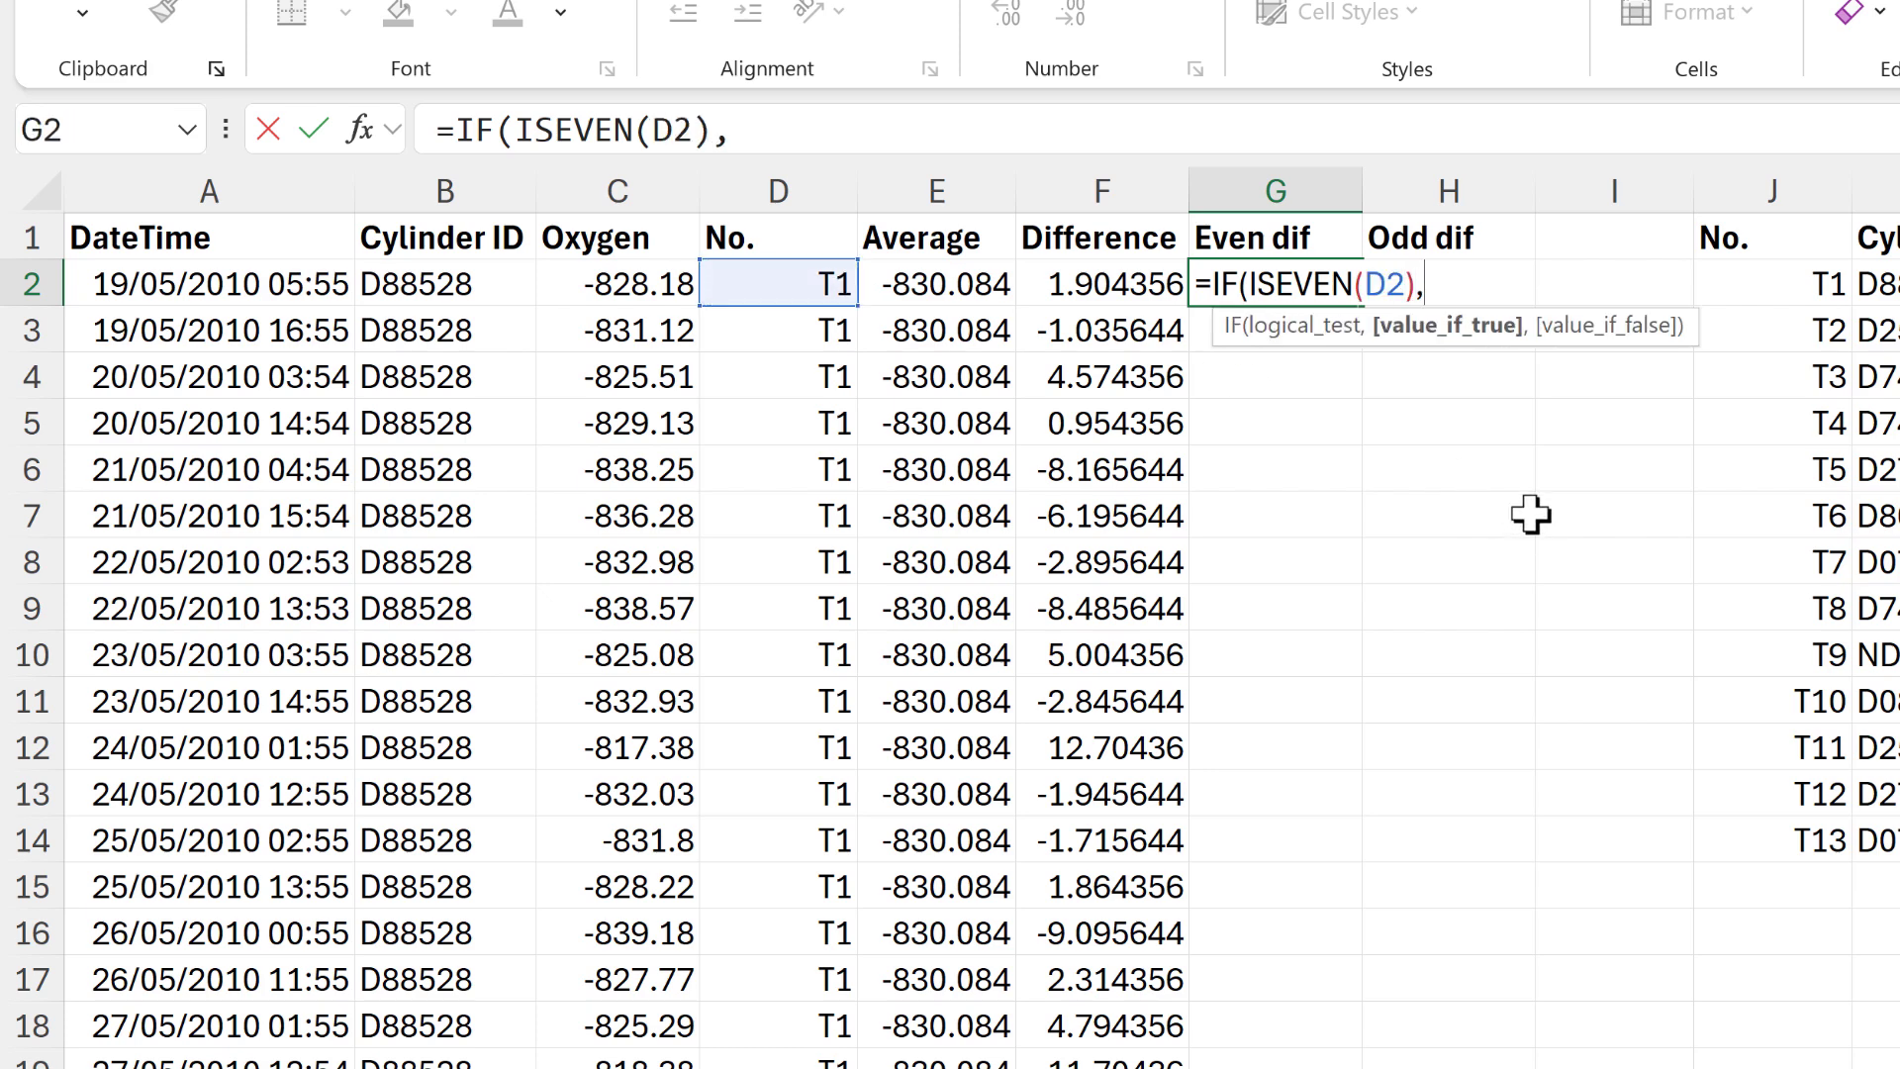
pyautogui.click(1049, 287)
pyautogui.write(',')
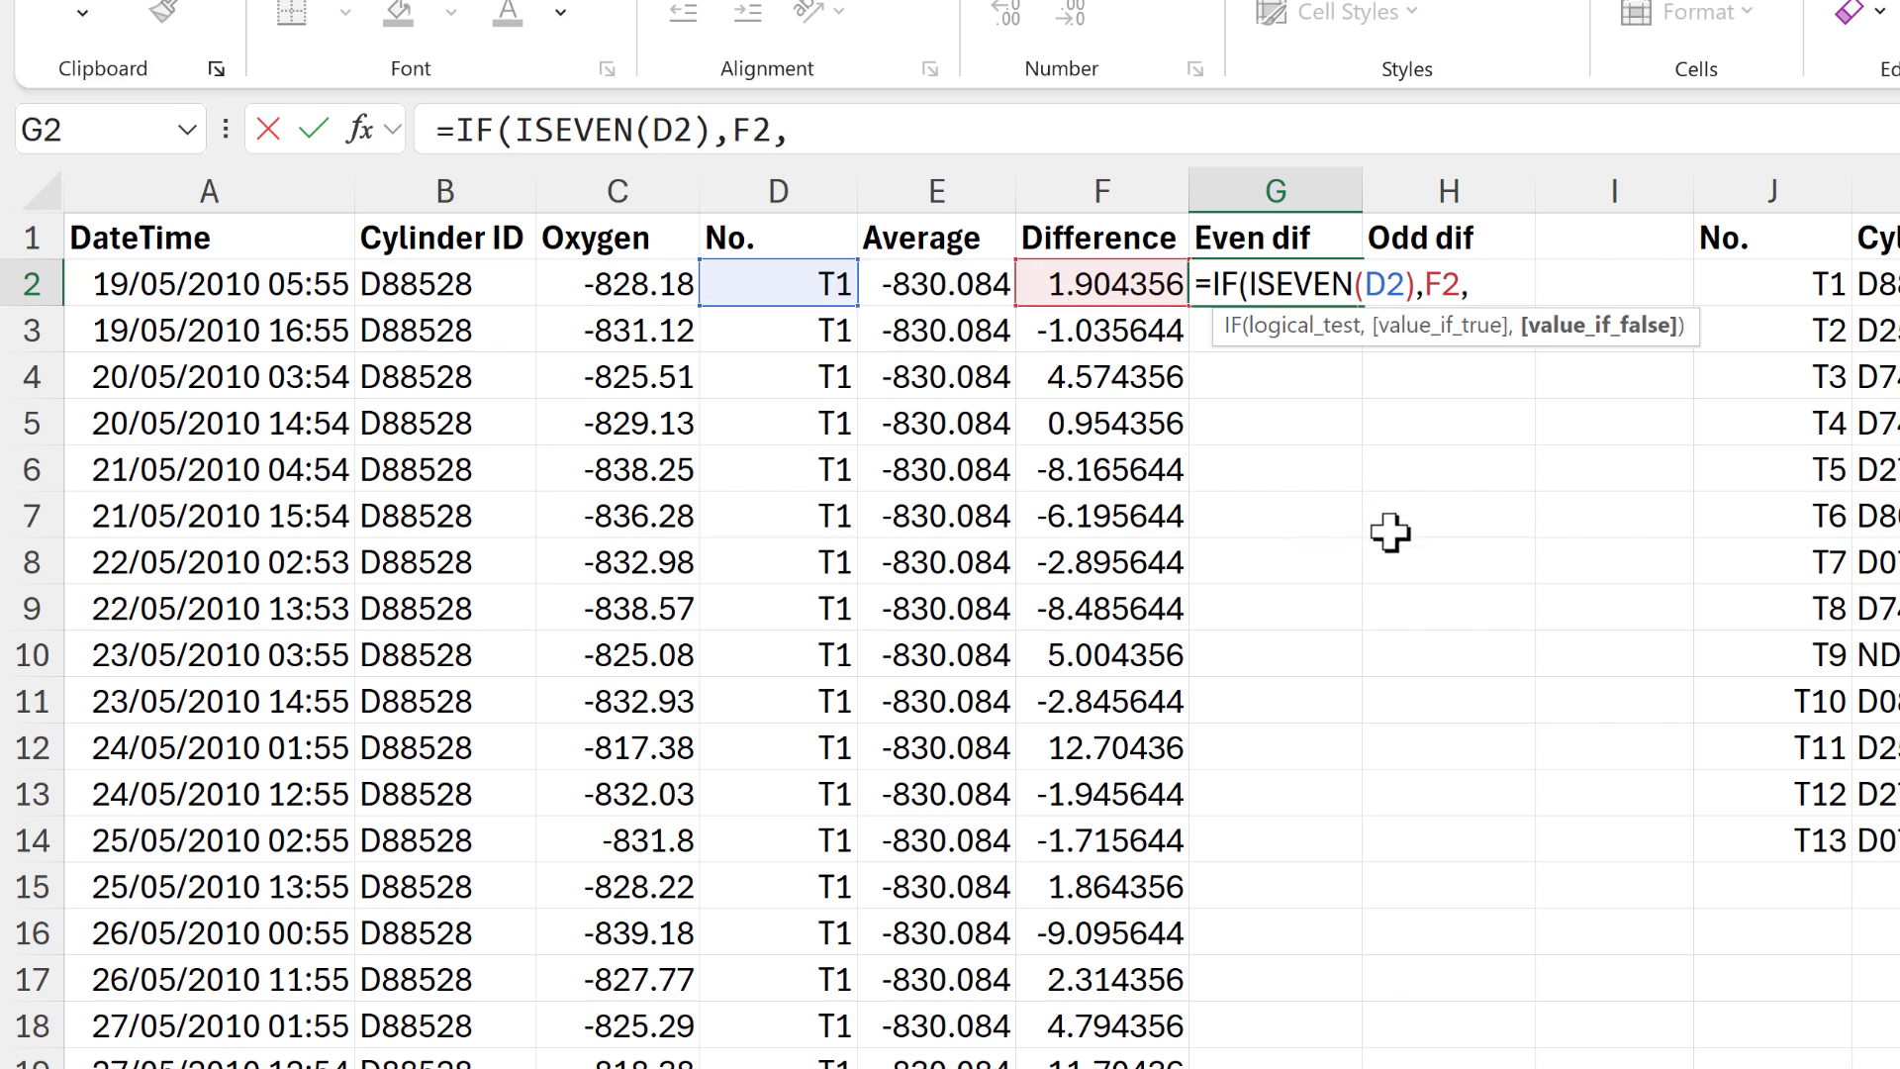
pyautogui.write('NA')
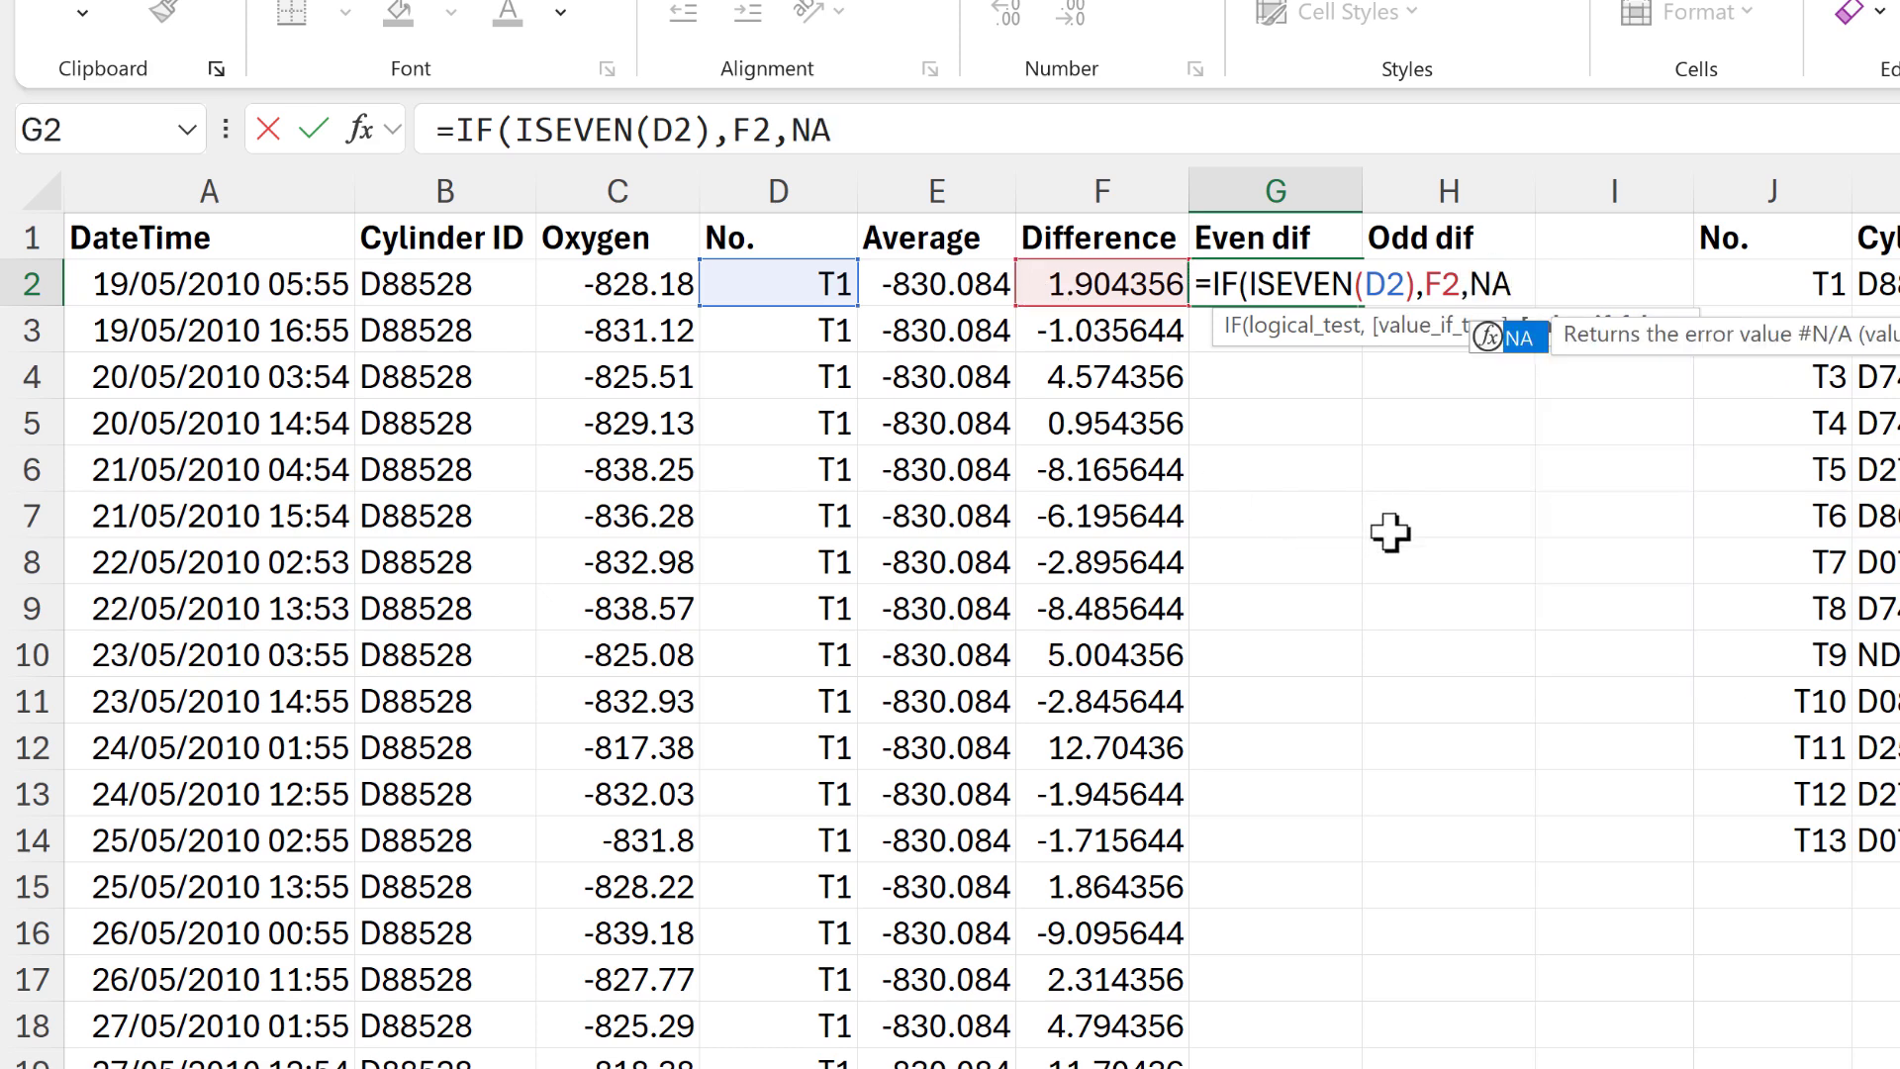
pyautogui.write('()')
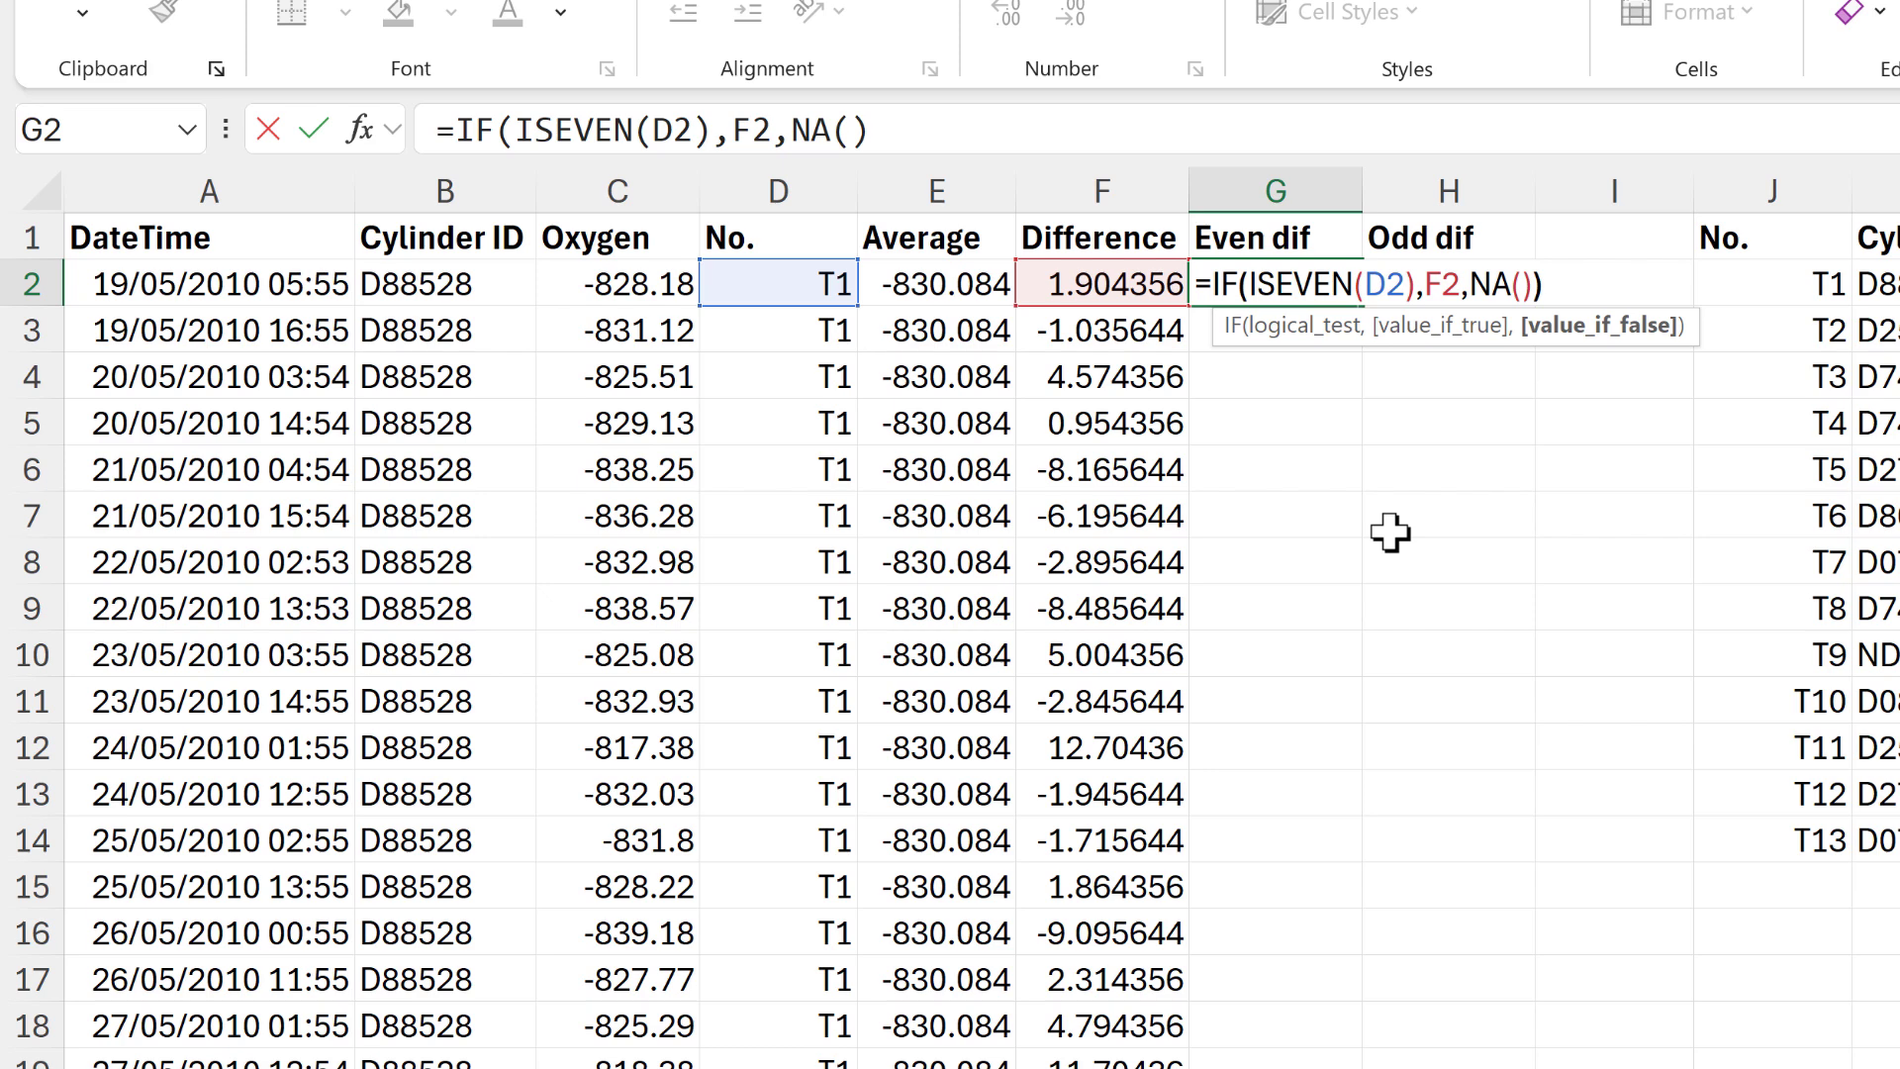
pyautogui.write(')')
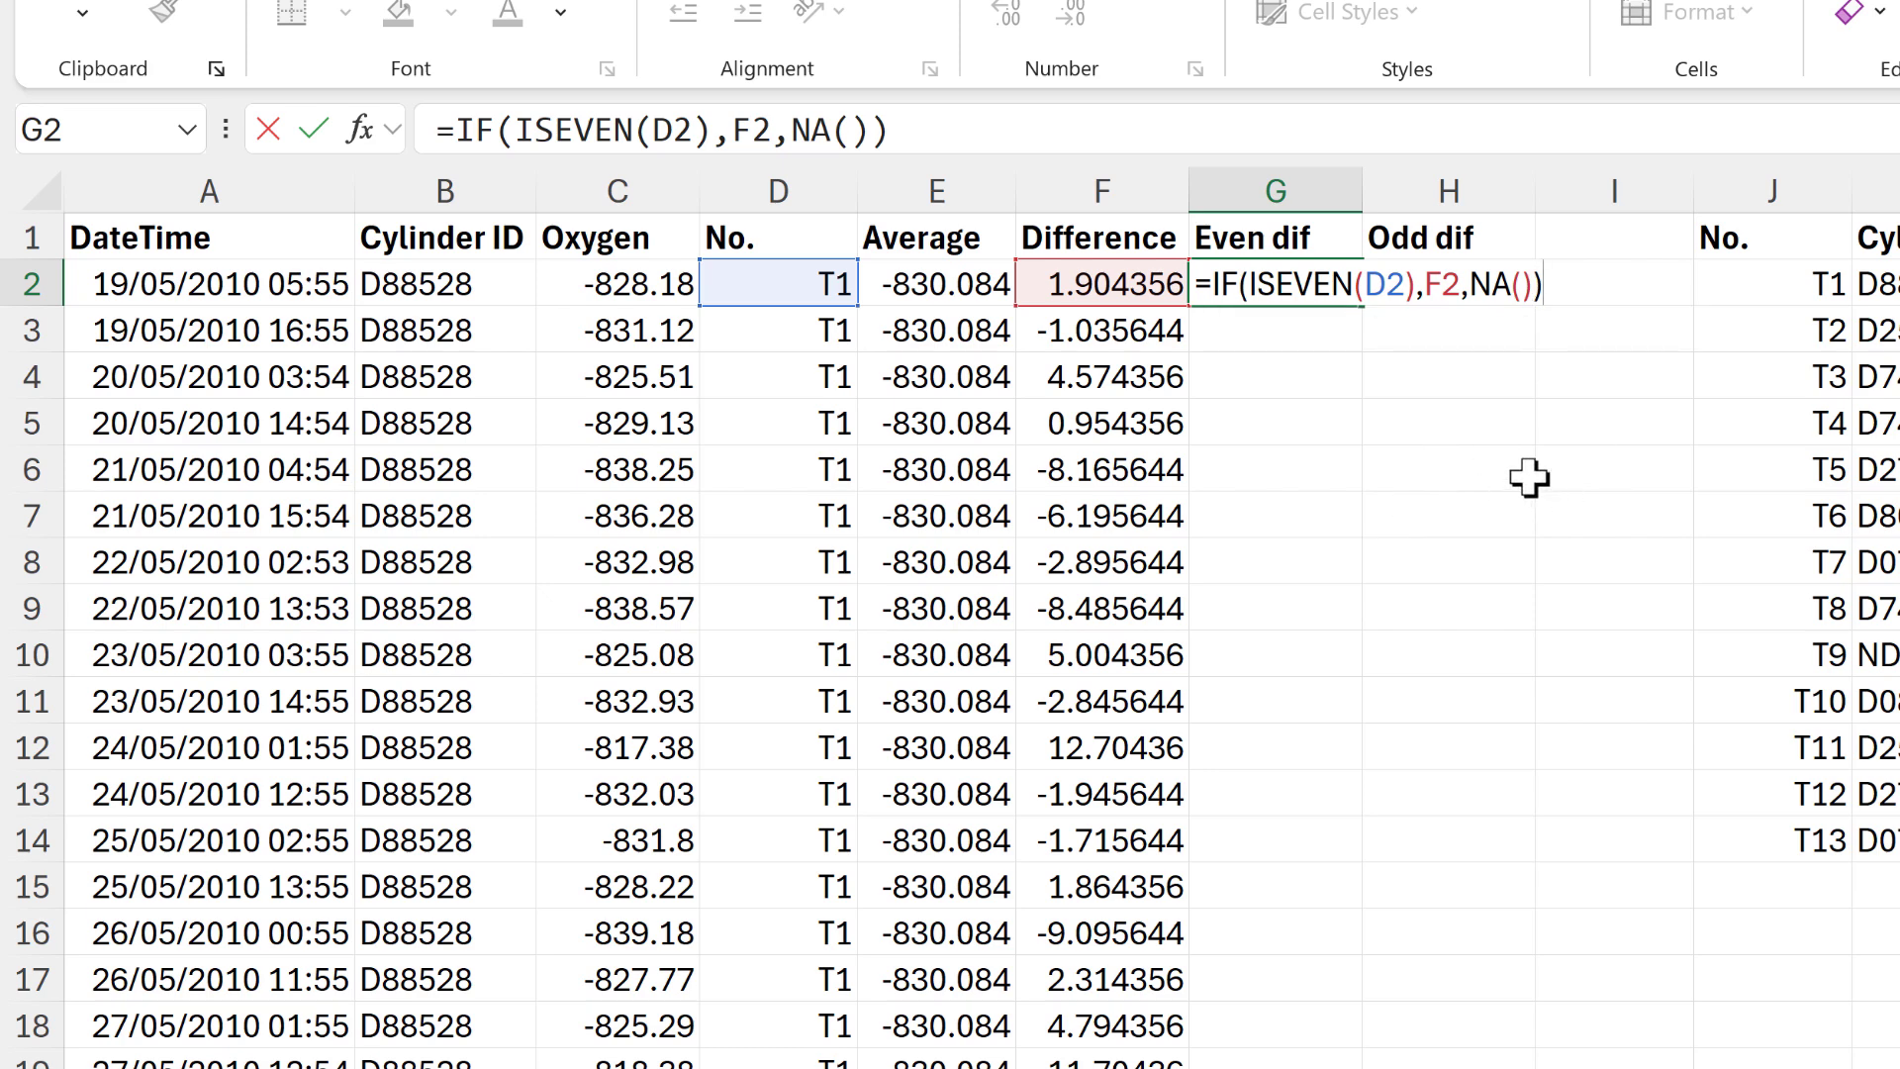
pyautogui.press('Return')
# Copy the Even dif formula from G2 across to H2
pyautogui.click(1337, 286)
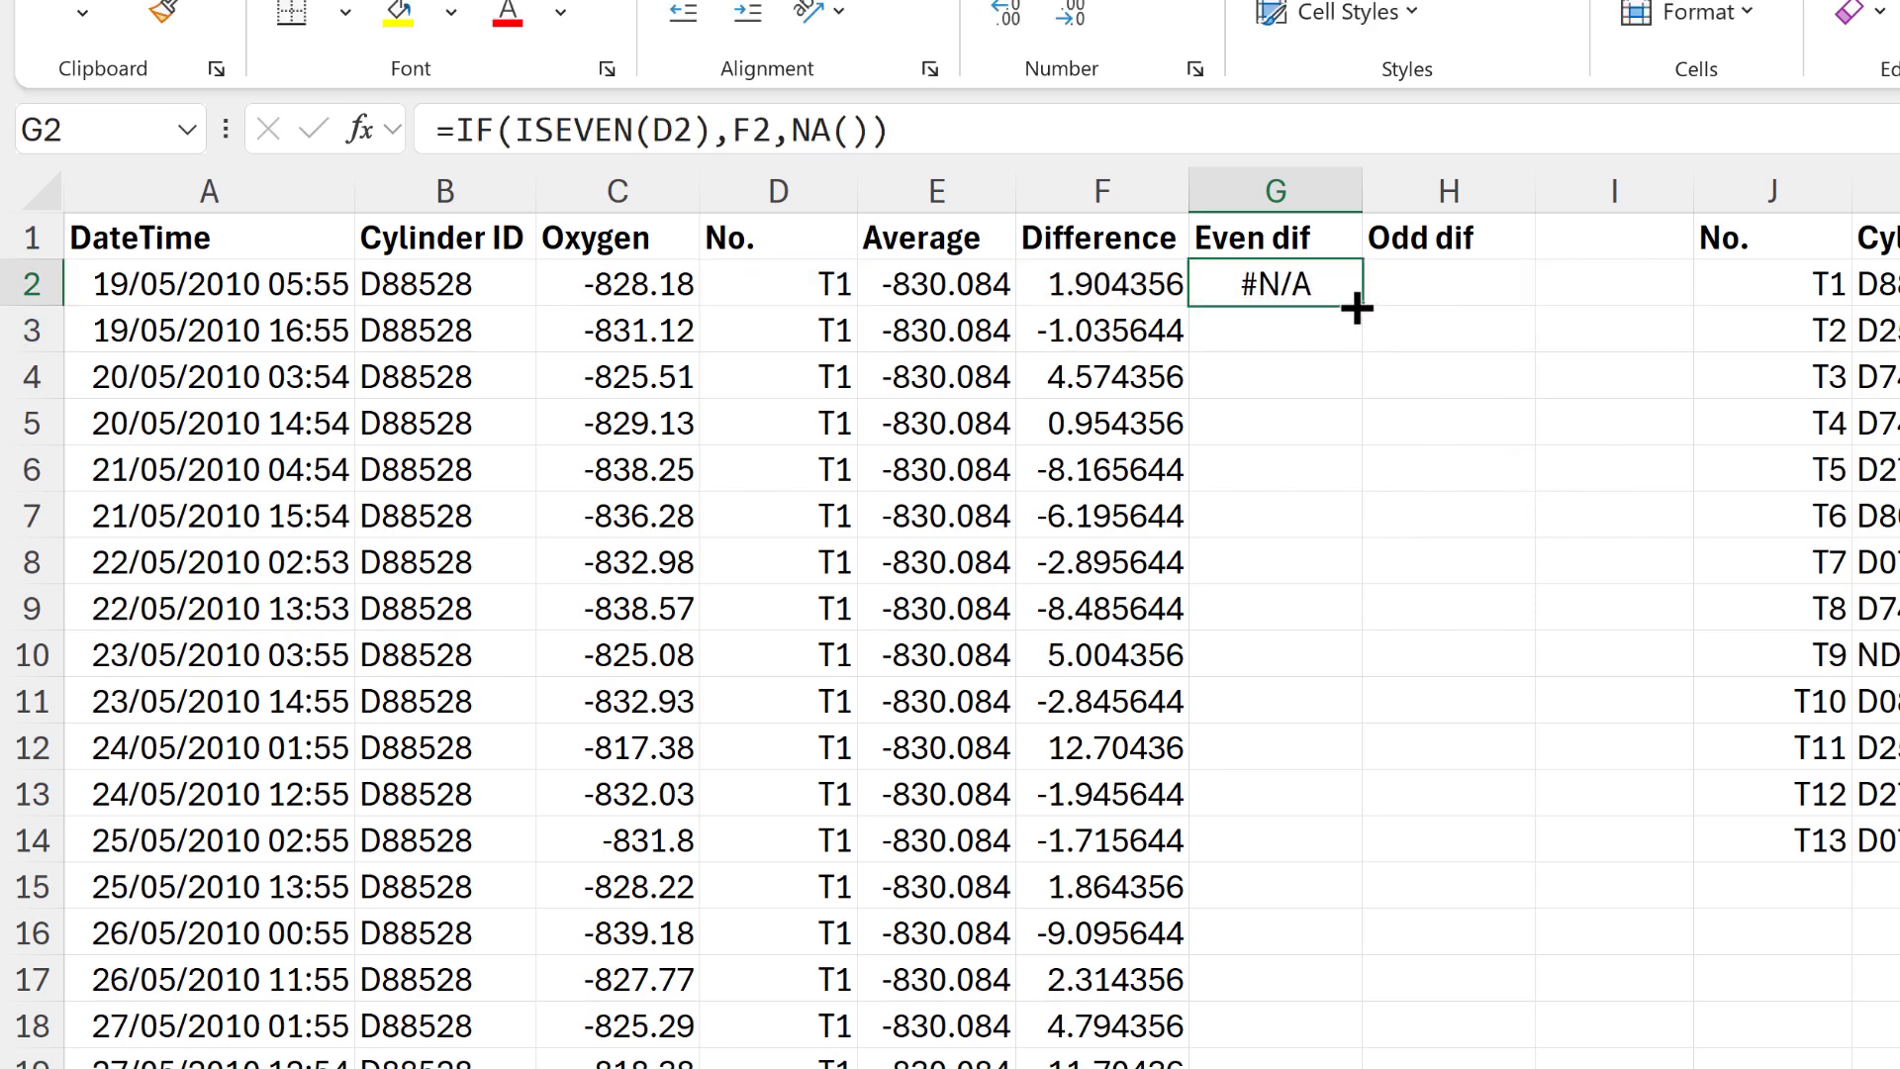
pyautogui.moveTo(1359, 306); pyautogui.dragTo(1460, 285)
pyautogui.click(1460, 285)
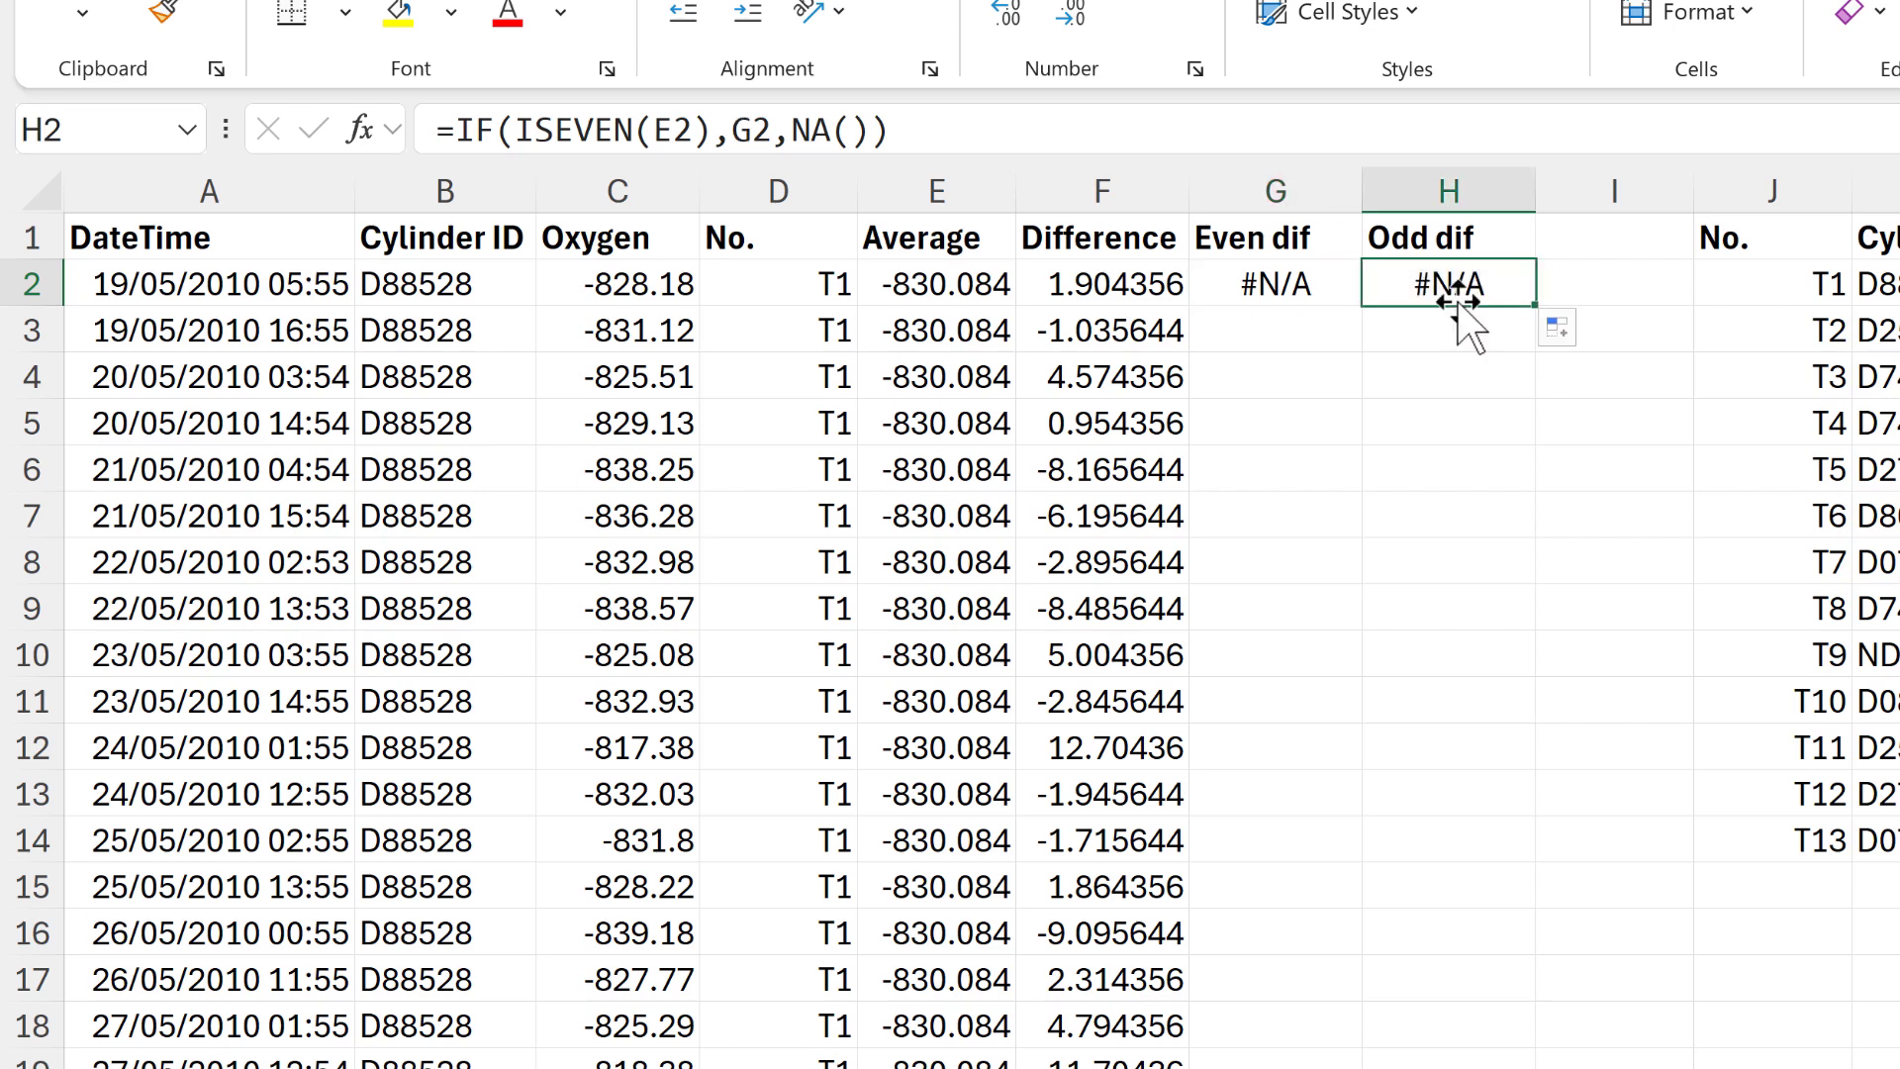
# Change the H2 formula to =IF(ISODD(D2),F2,NA()) so it returns the difference only for odd cylinder numbers
pyautogui.press('F2')
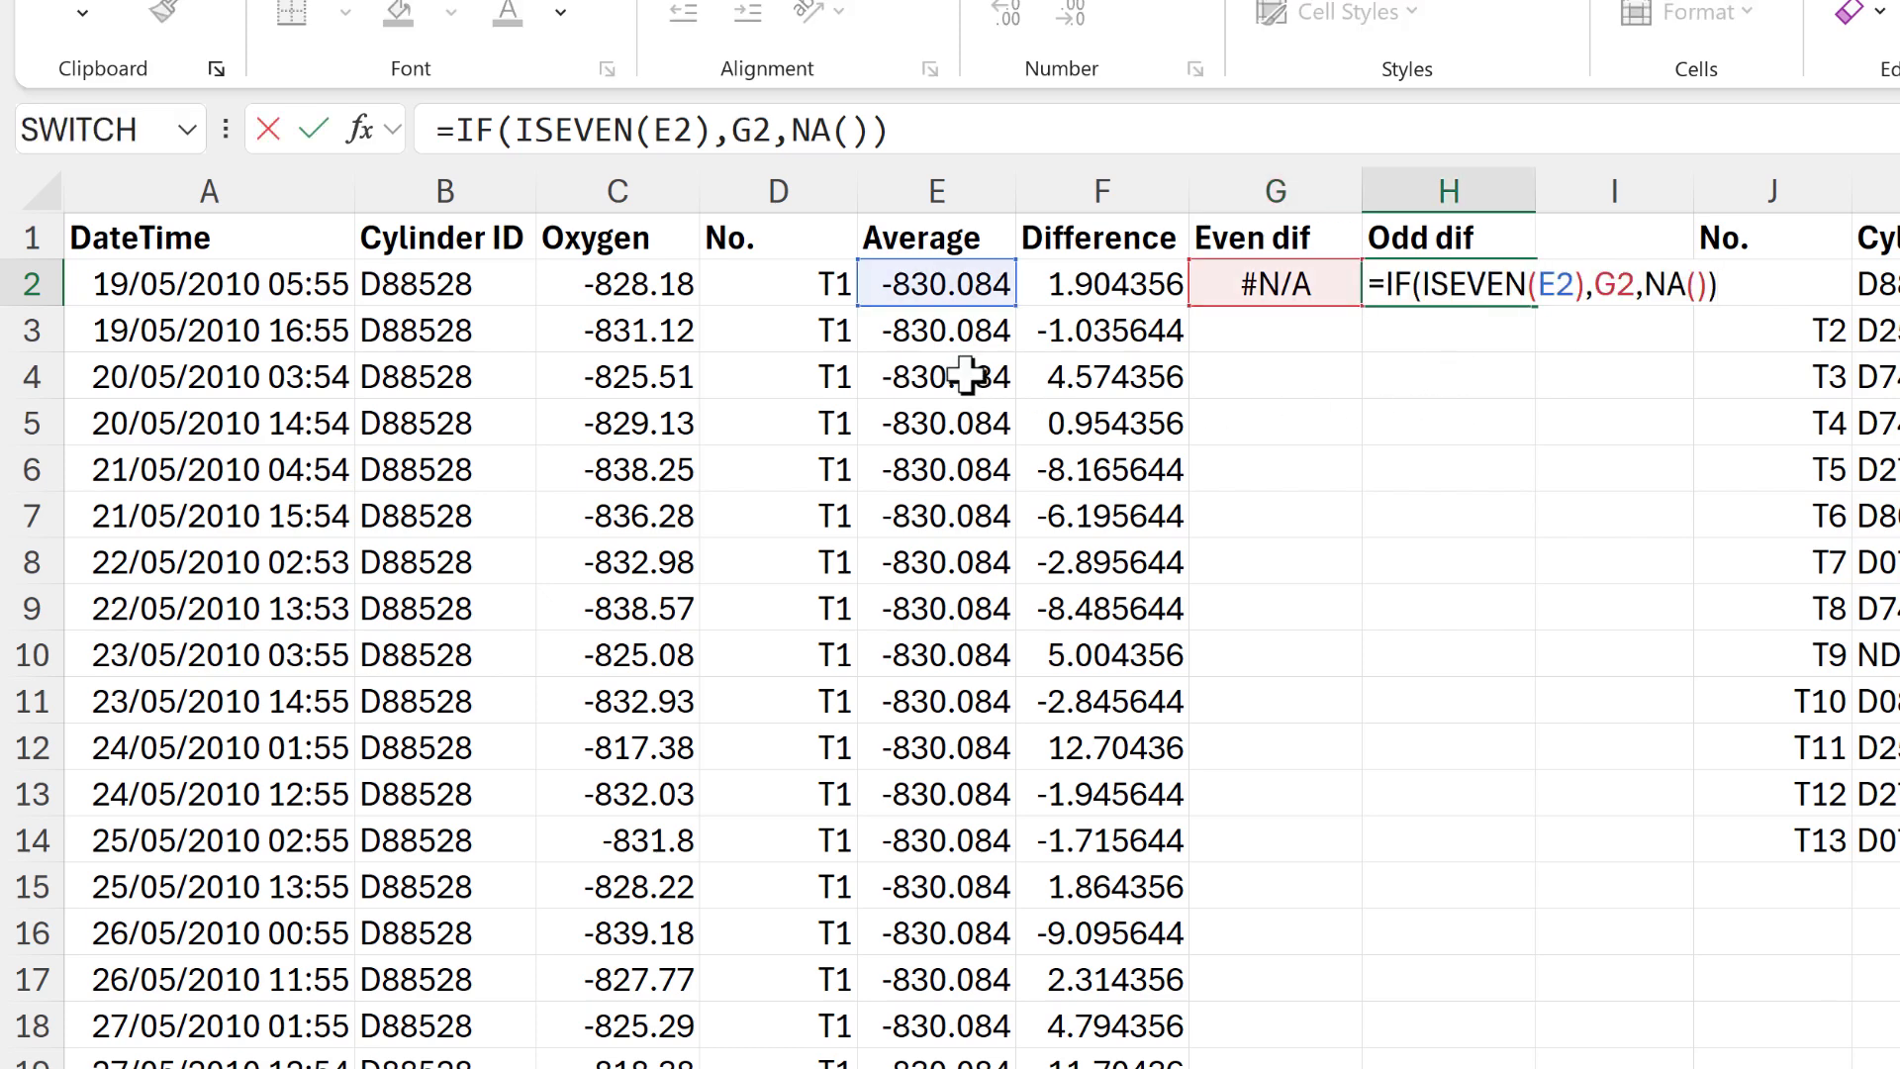
pyautogui.moveTo(867, 294); pyautogui.dragTo(837, 286)
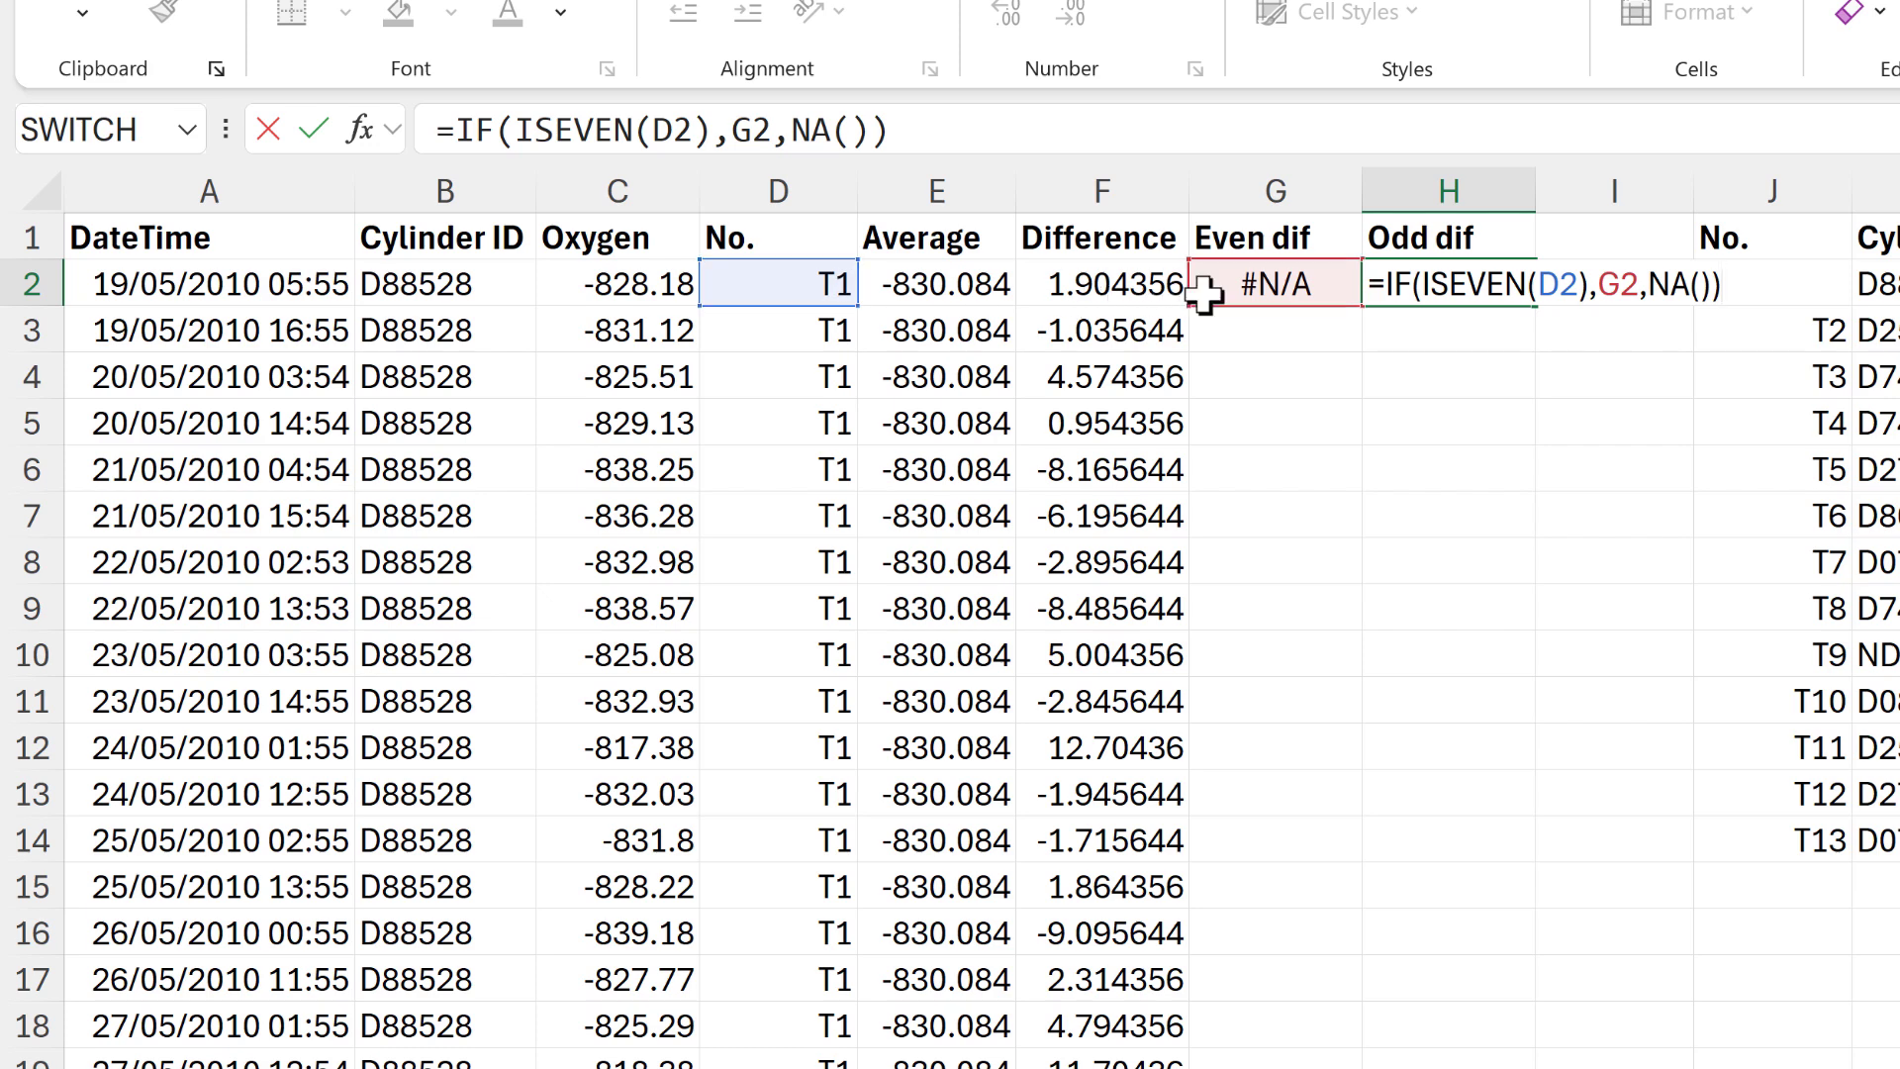
pyautogui.moveTo(1217, 305); pyautogui.dragTo(1143, 305)
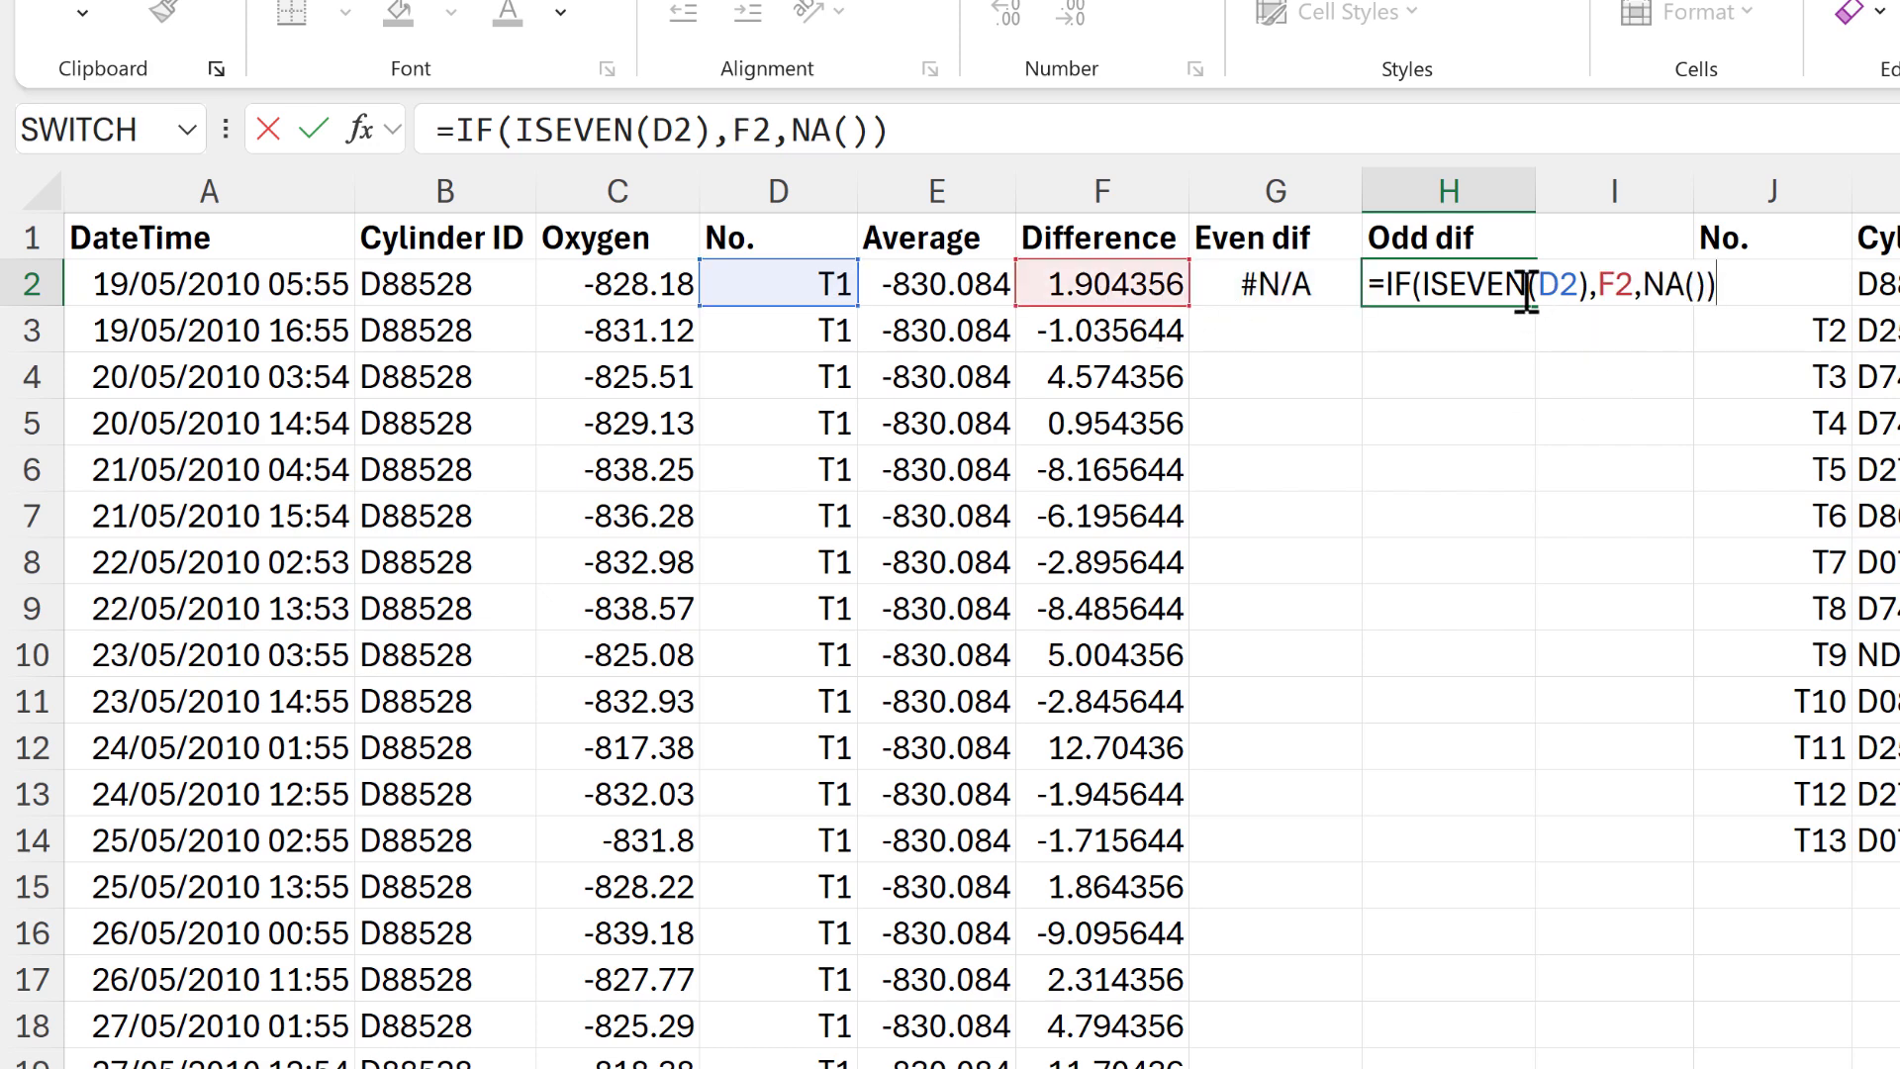
pyautogui.moveTo(1527, 284); pyautogui.dragTo(1450, 289)
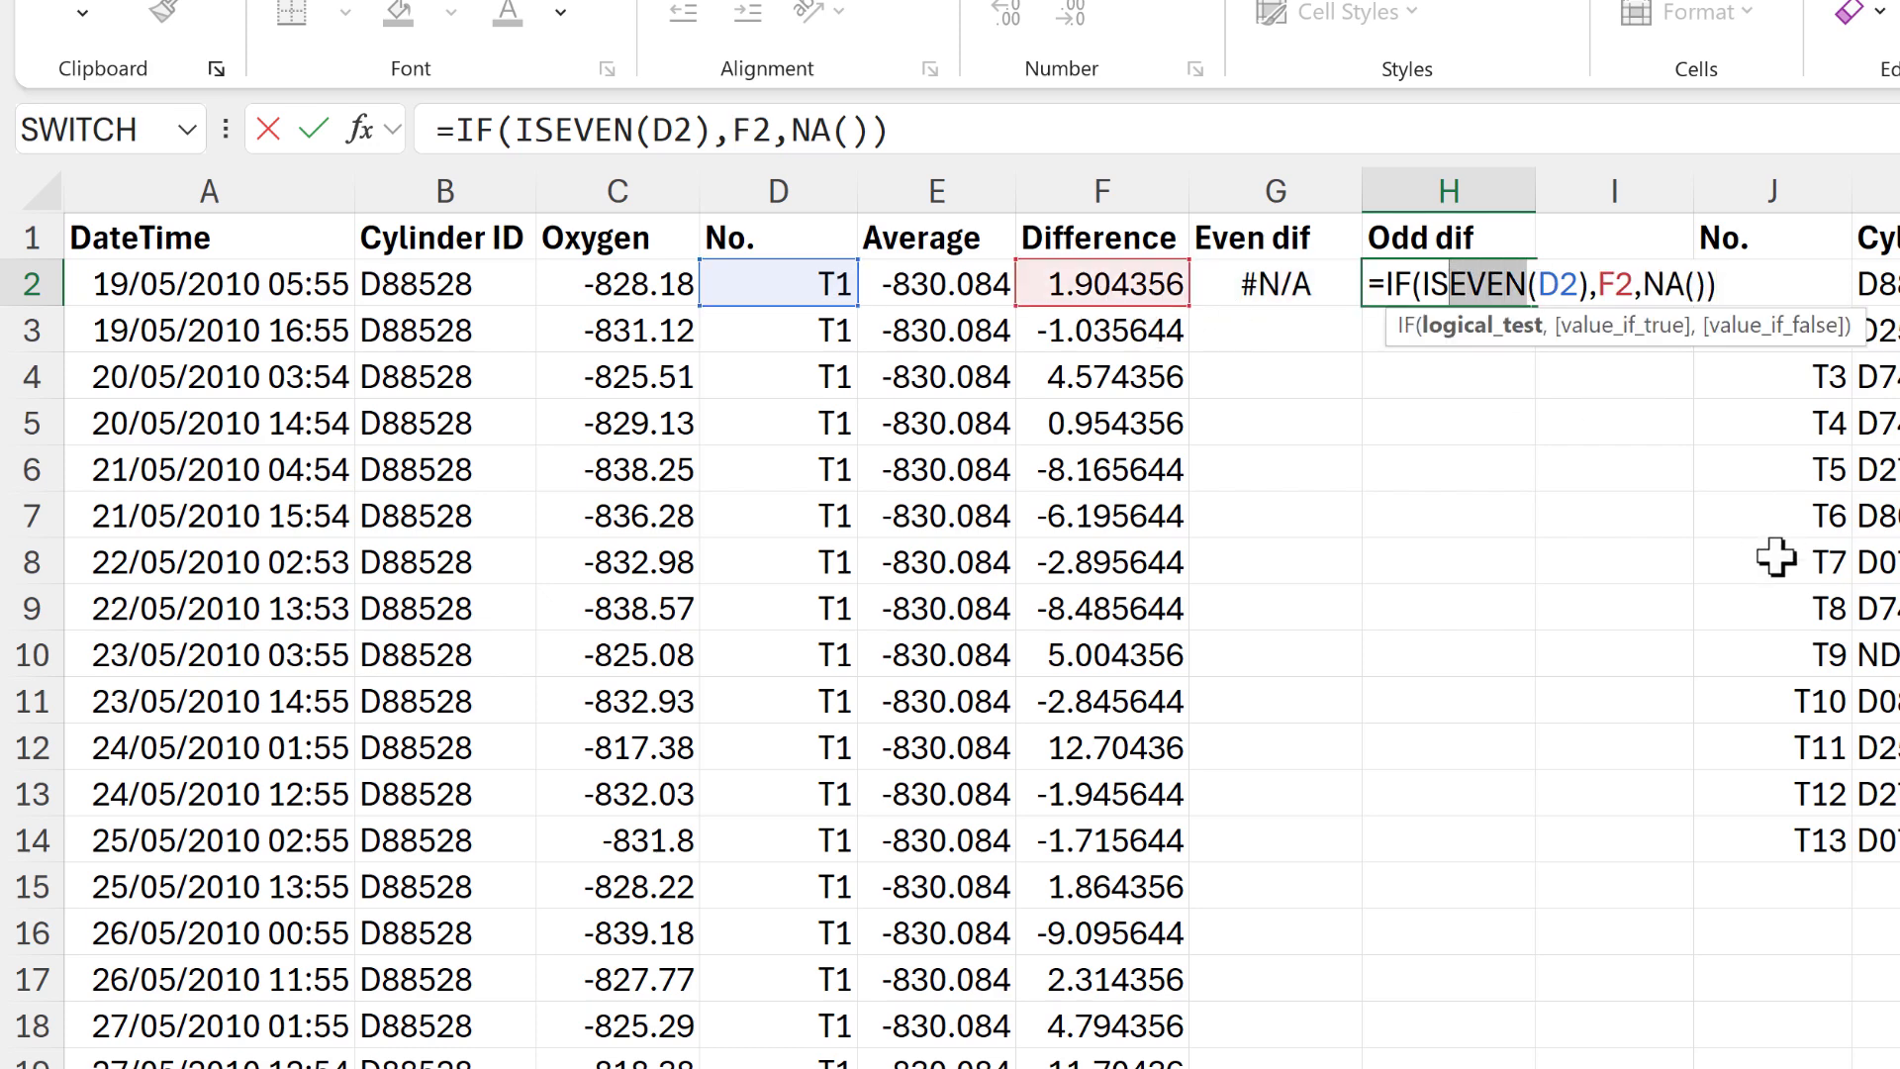
pyautogui.write('ODD')
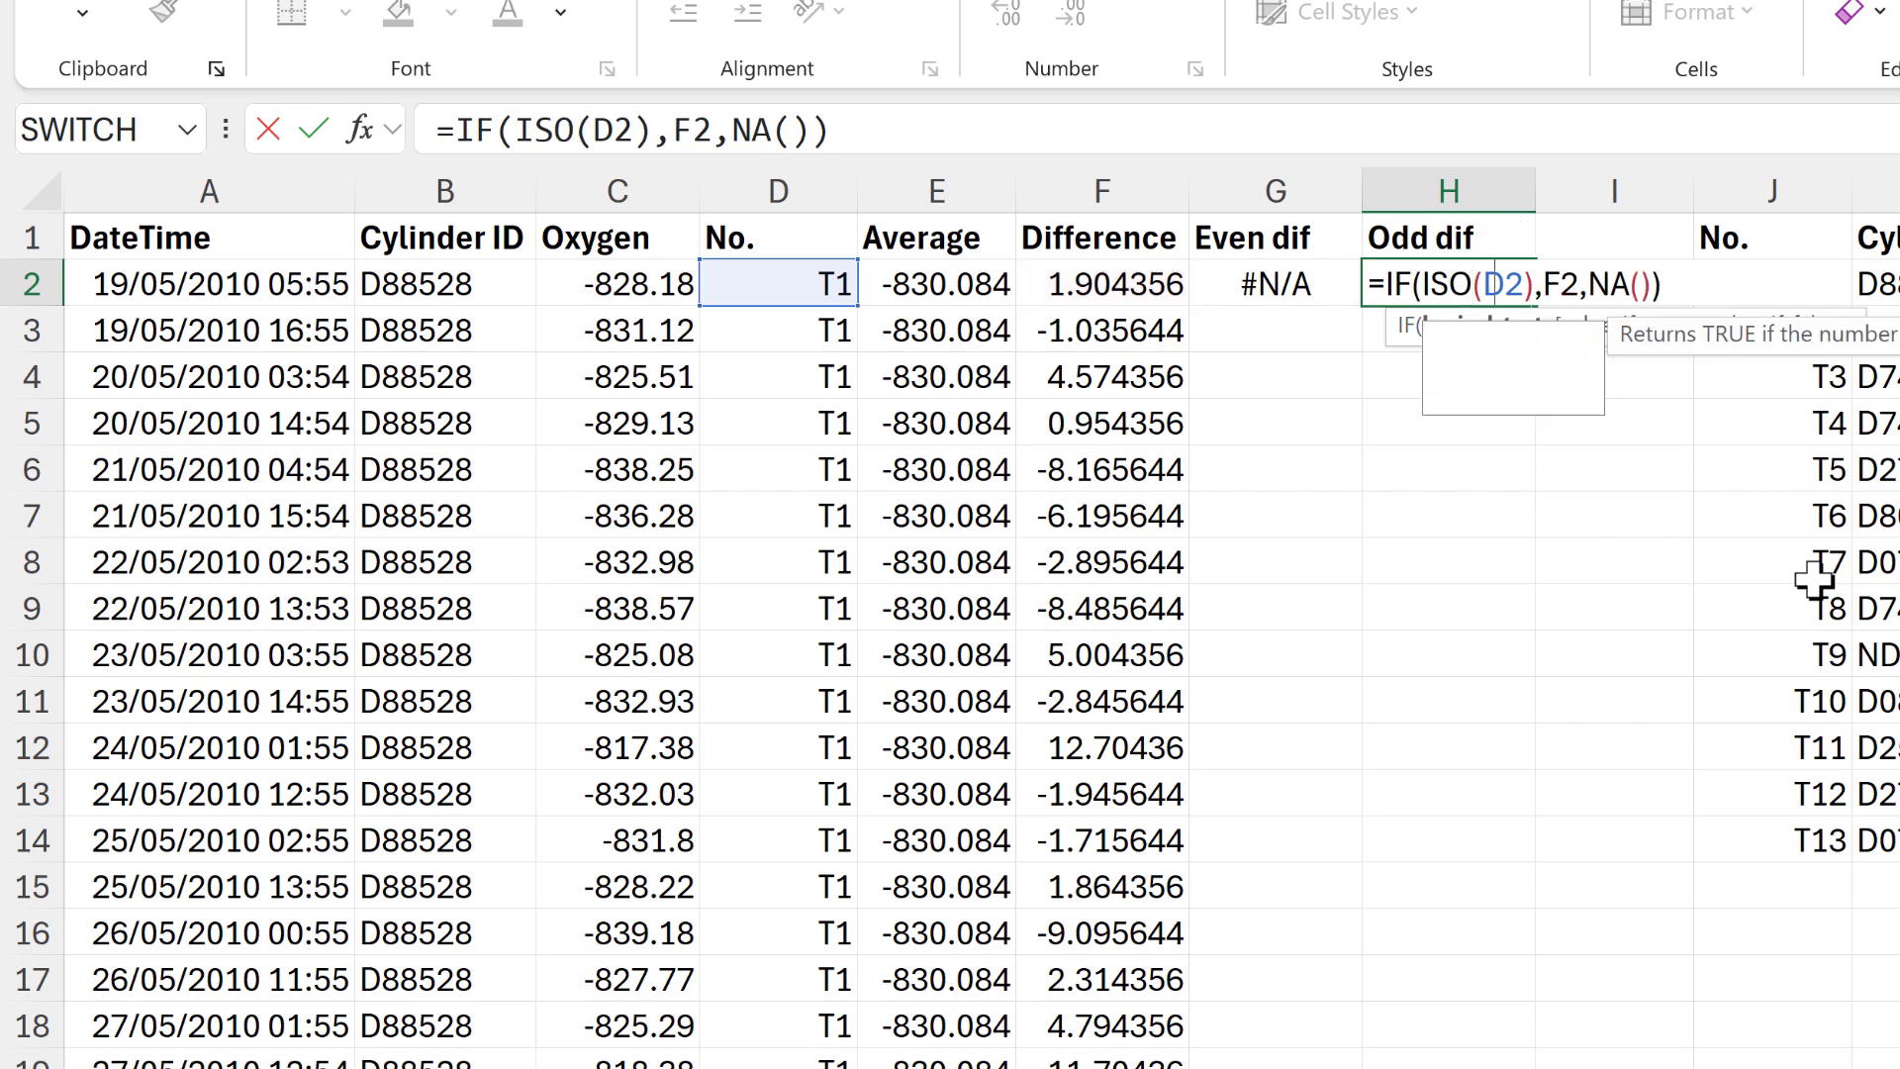
pyautogui.click(1451, 285)
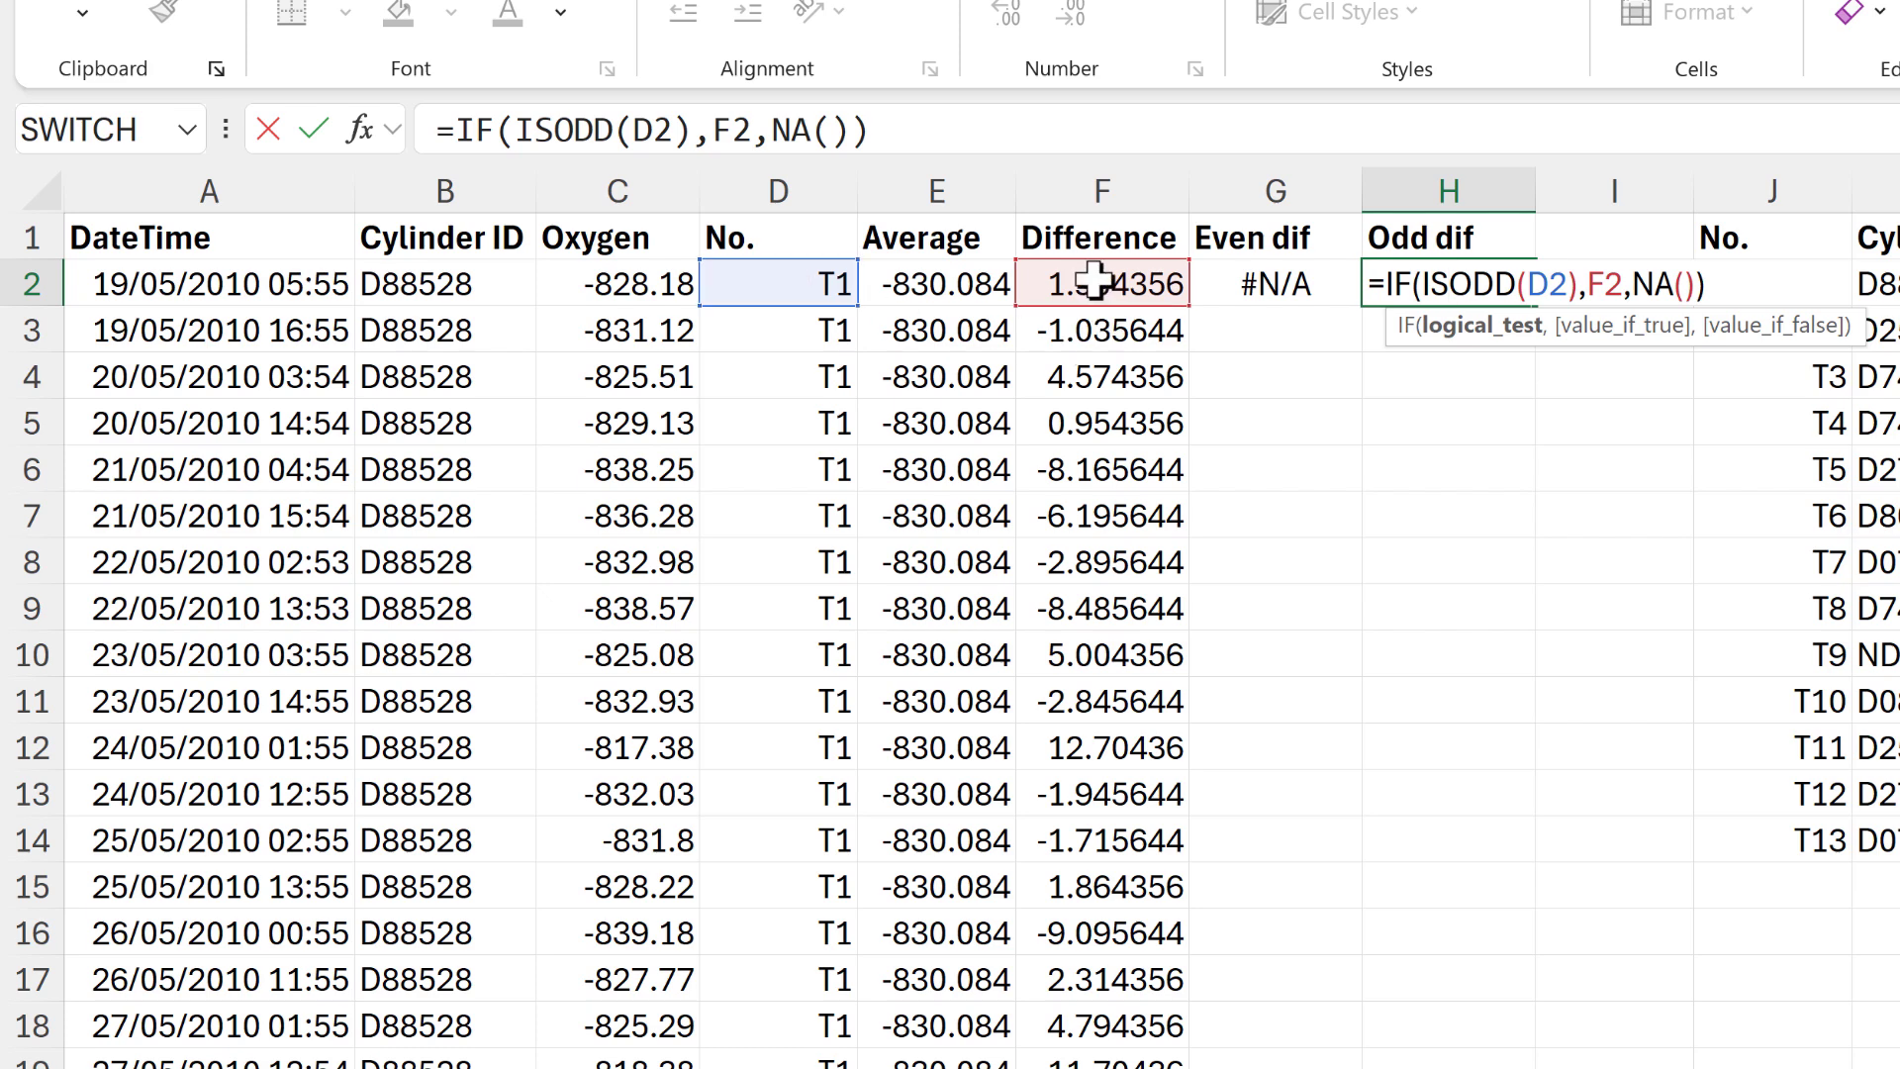
pyautogui.click(1650, 286)
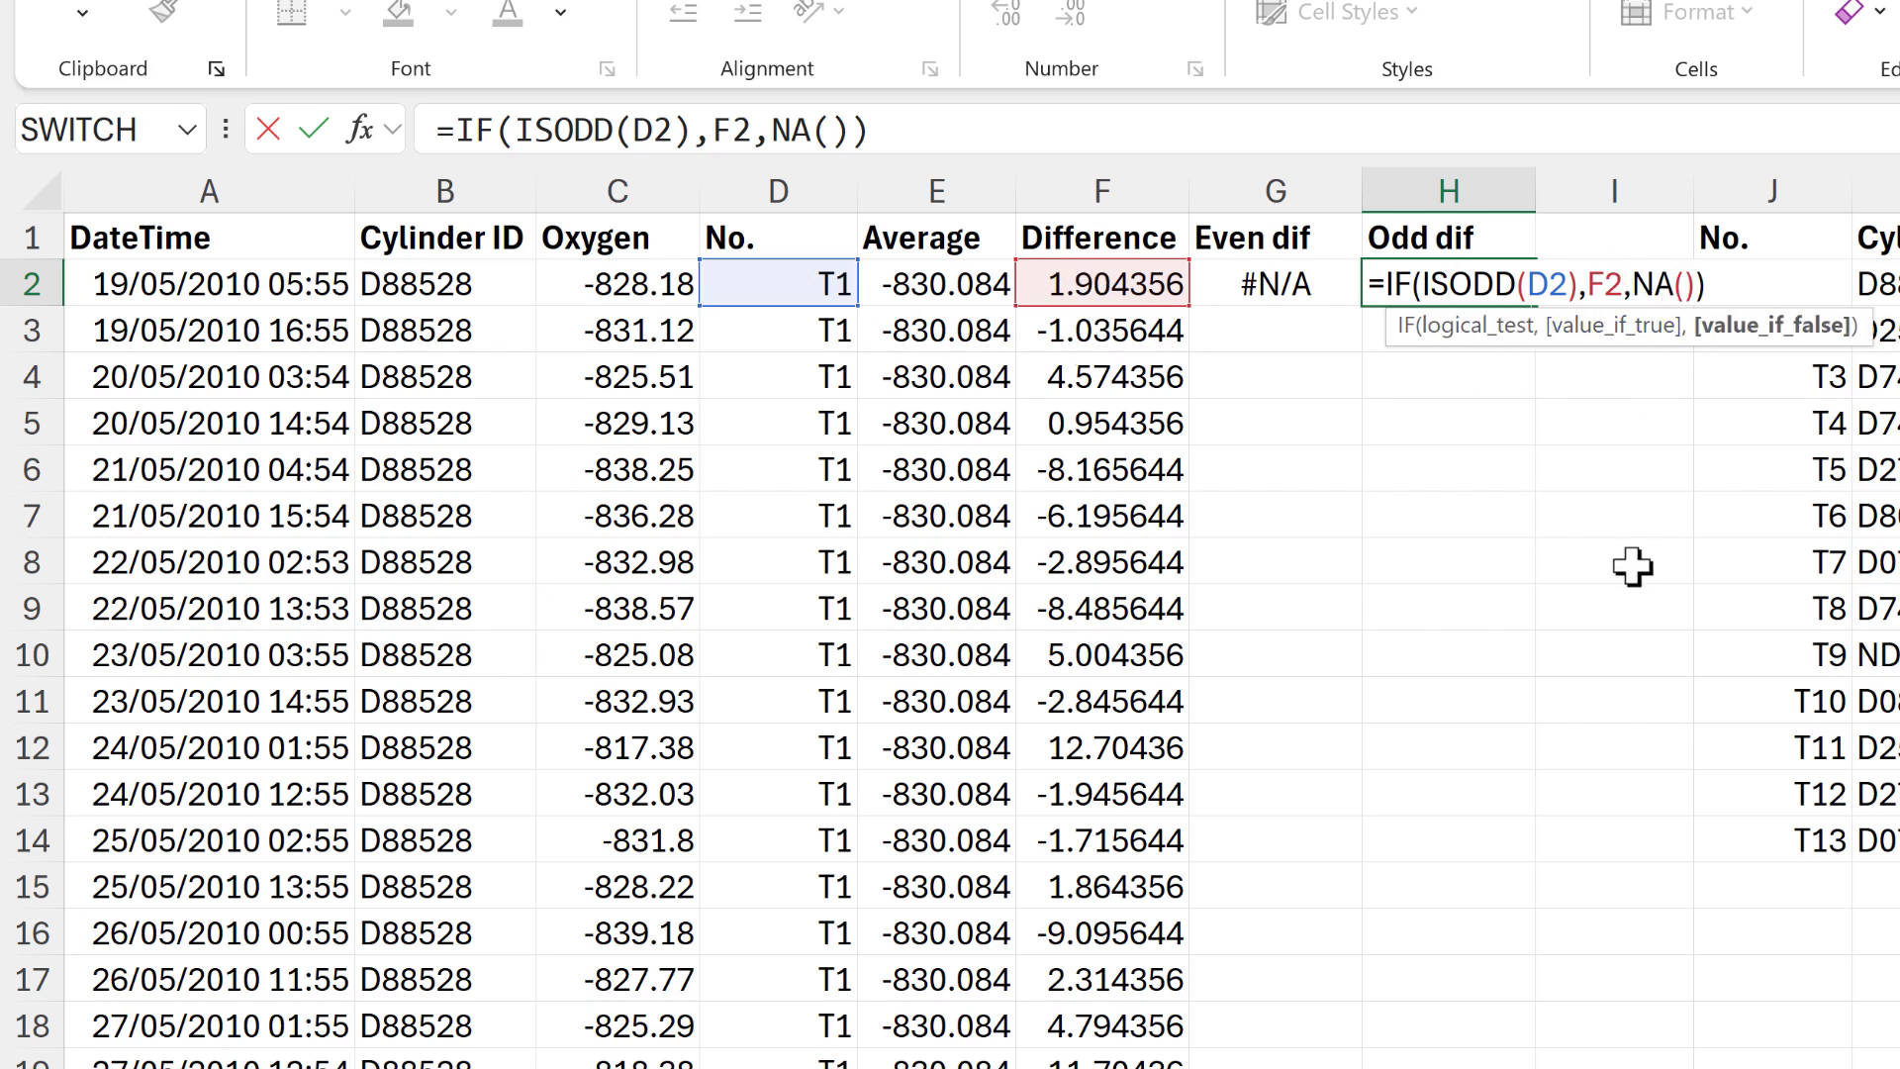
pyautogui.press('Return')
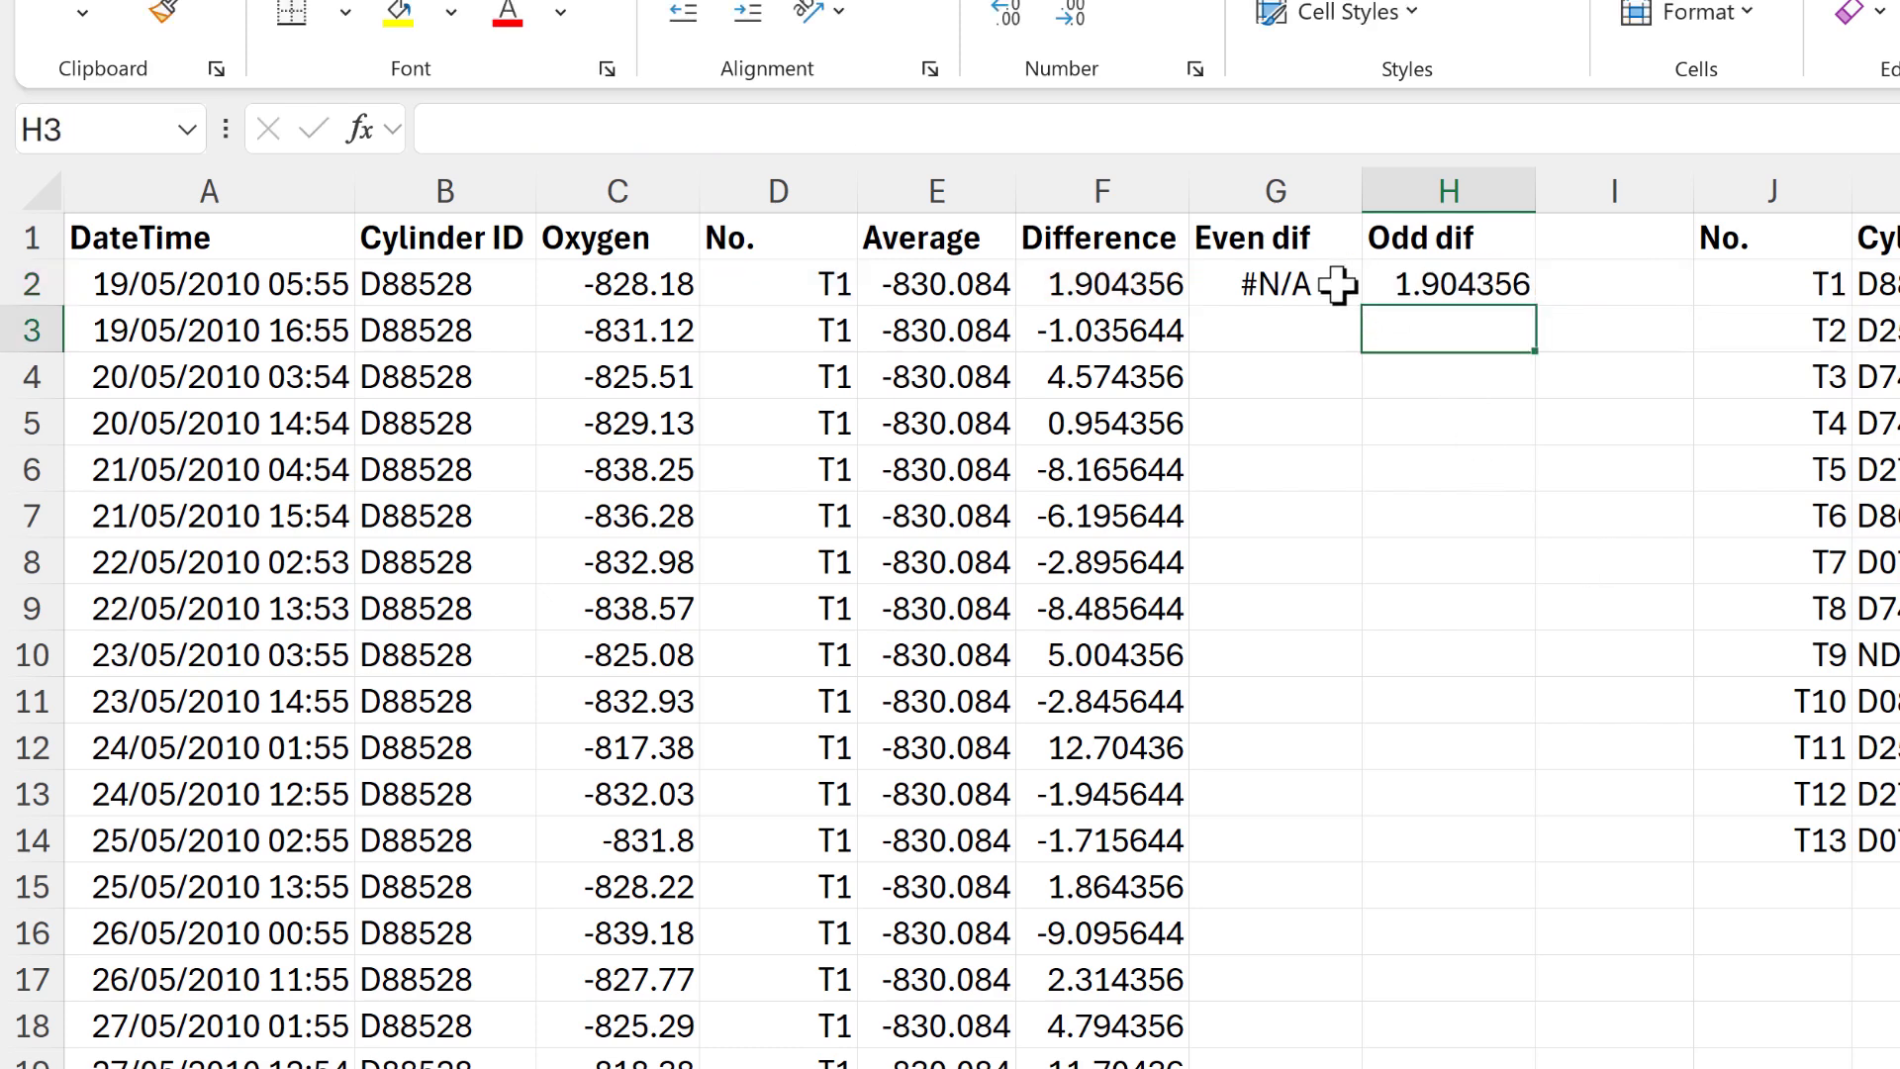
# Fill the G2:H2 formulas down to row 10281, checking the even and odd results in the first and last rows
pyautogui.moveTo(1338, 286); pyautogui.dragTo(1464, 286)
pyautogui.doubleClick(1536, 315)
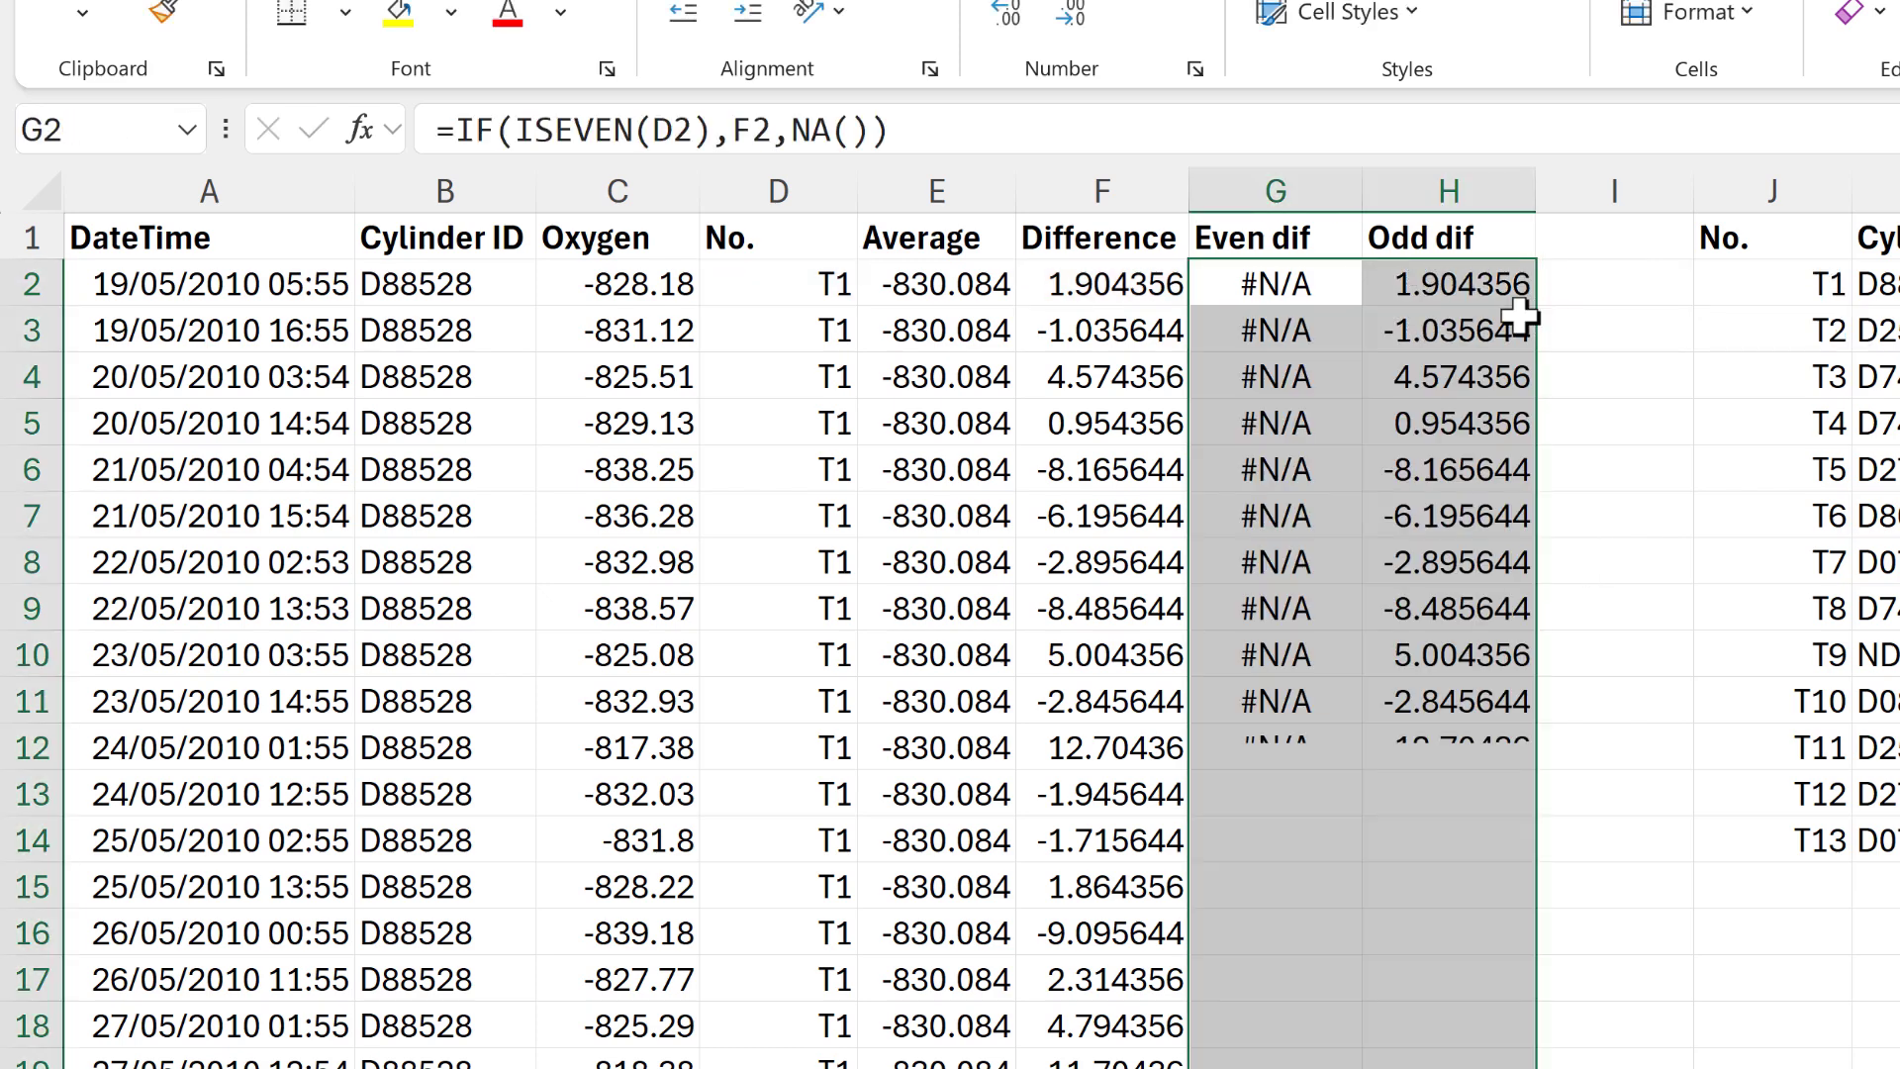
pyautogui.click(1477, 329)
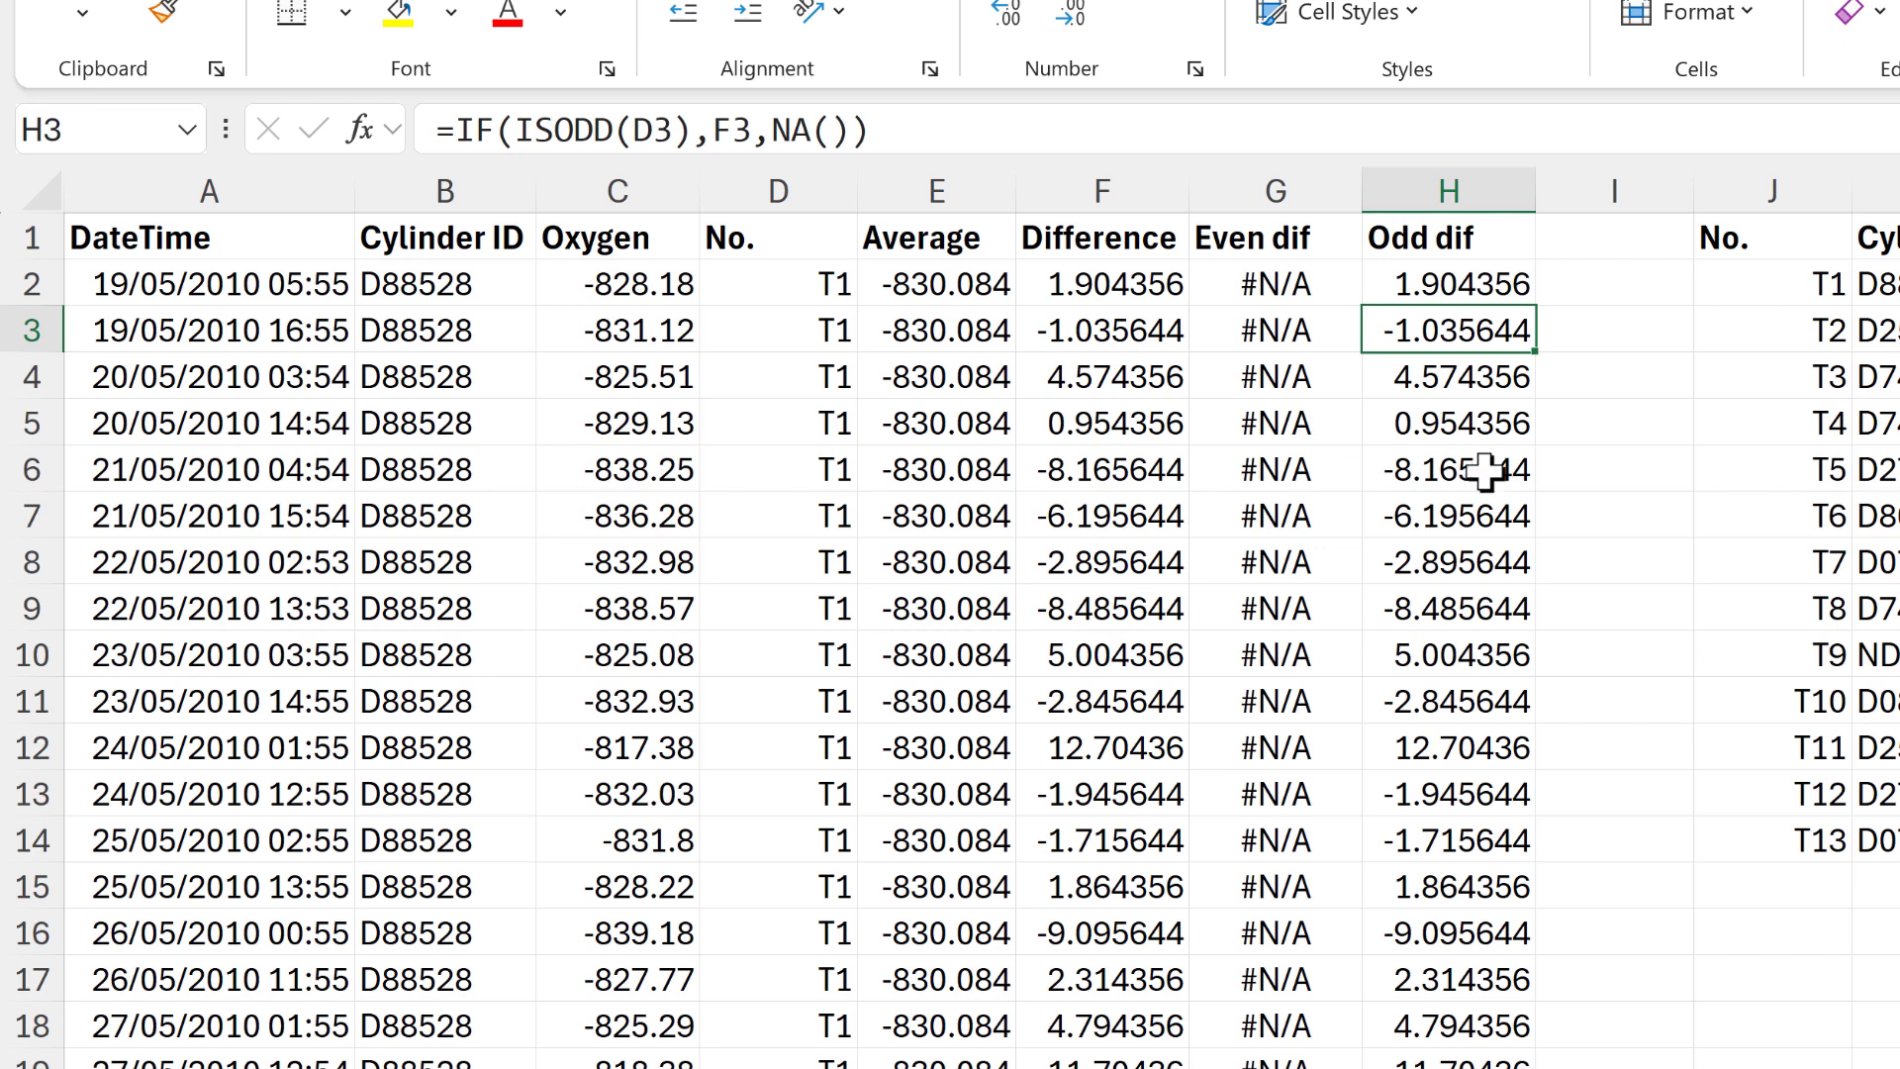
pyautogui.moveTo(1264, 288); pyautogui.dragTo(1261, 612)
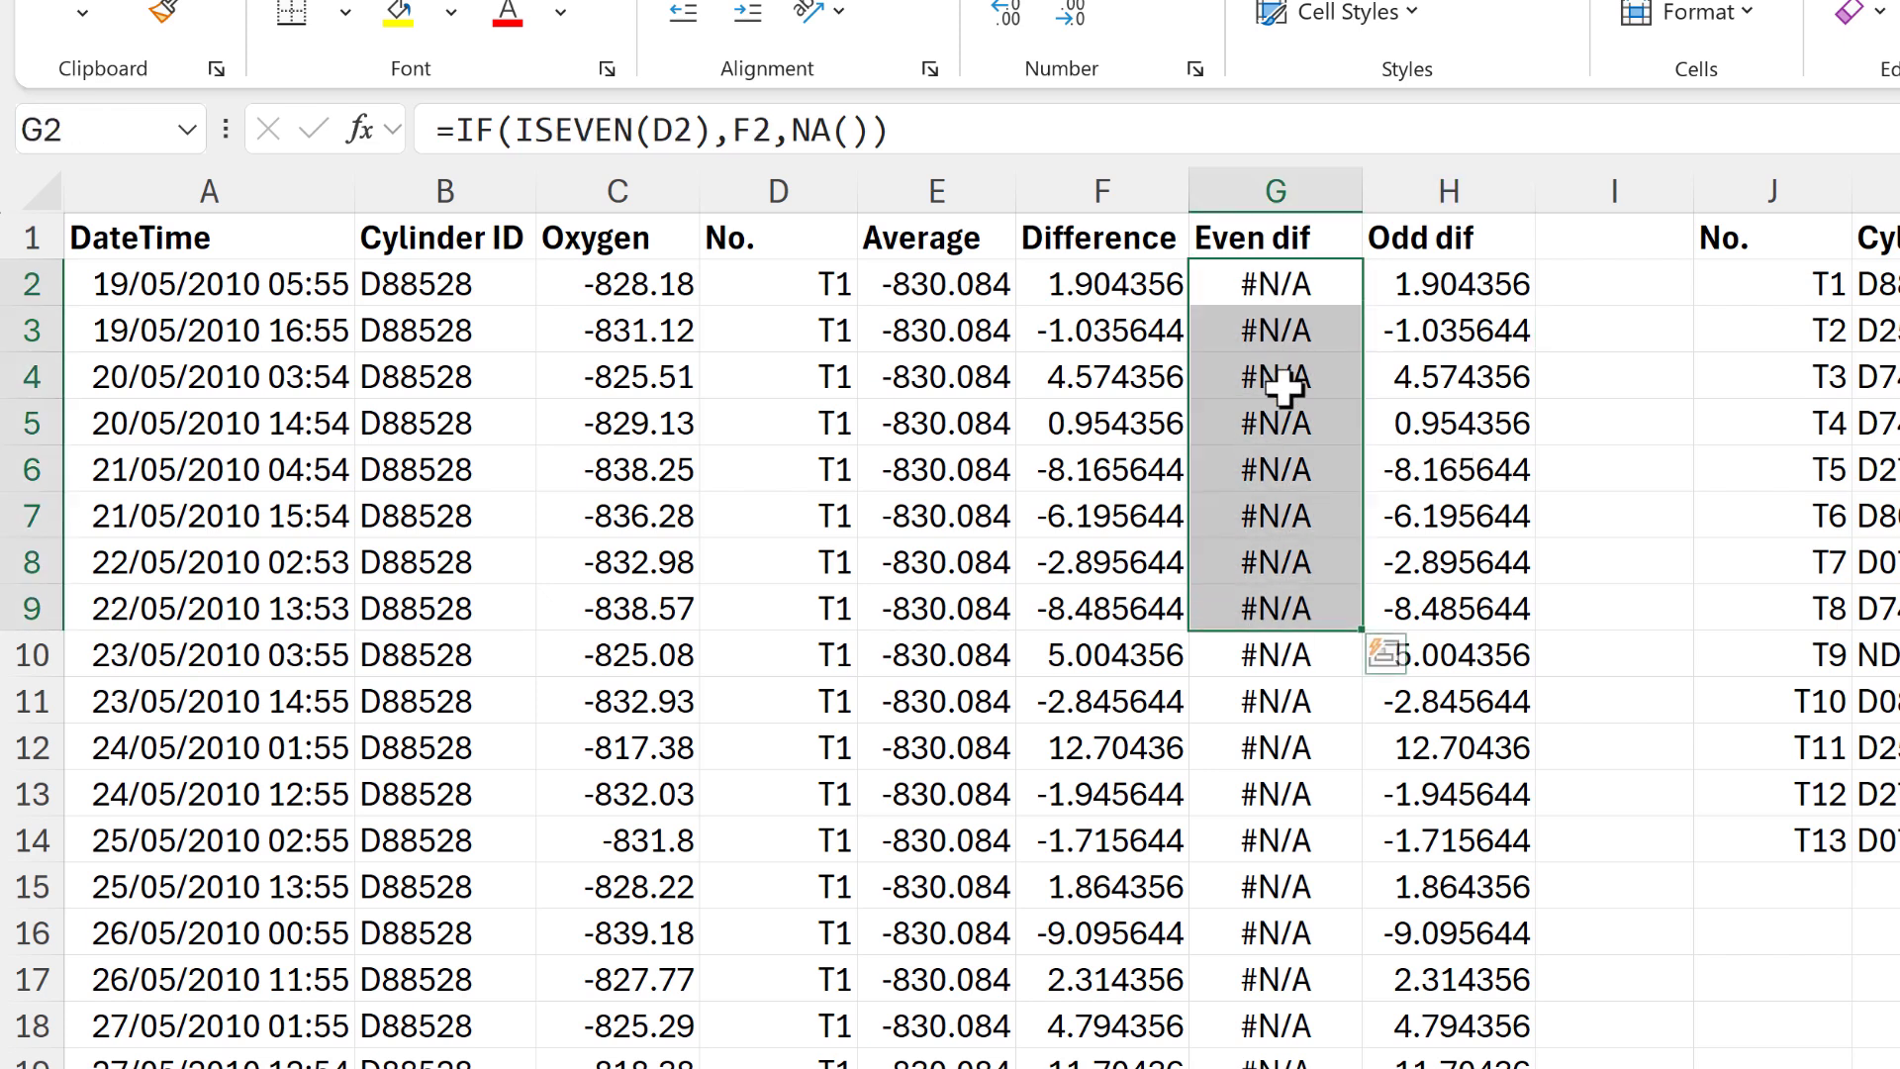
pyautogui.moveTo(1514, 284); pyautogui.dragTo(1458, 521)
pyautogui.click(1429, 426)
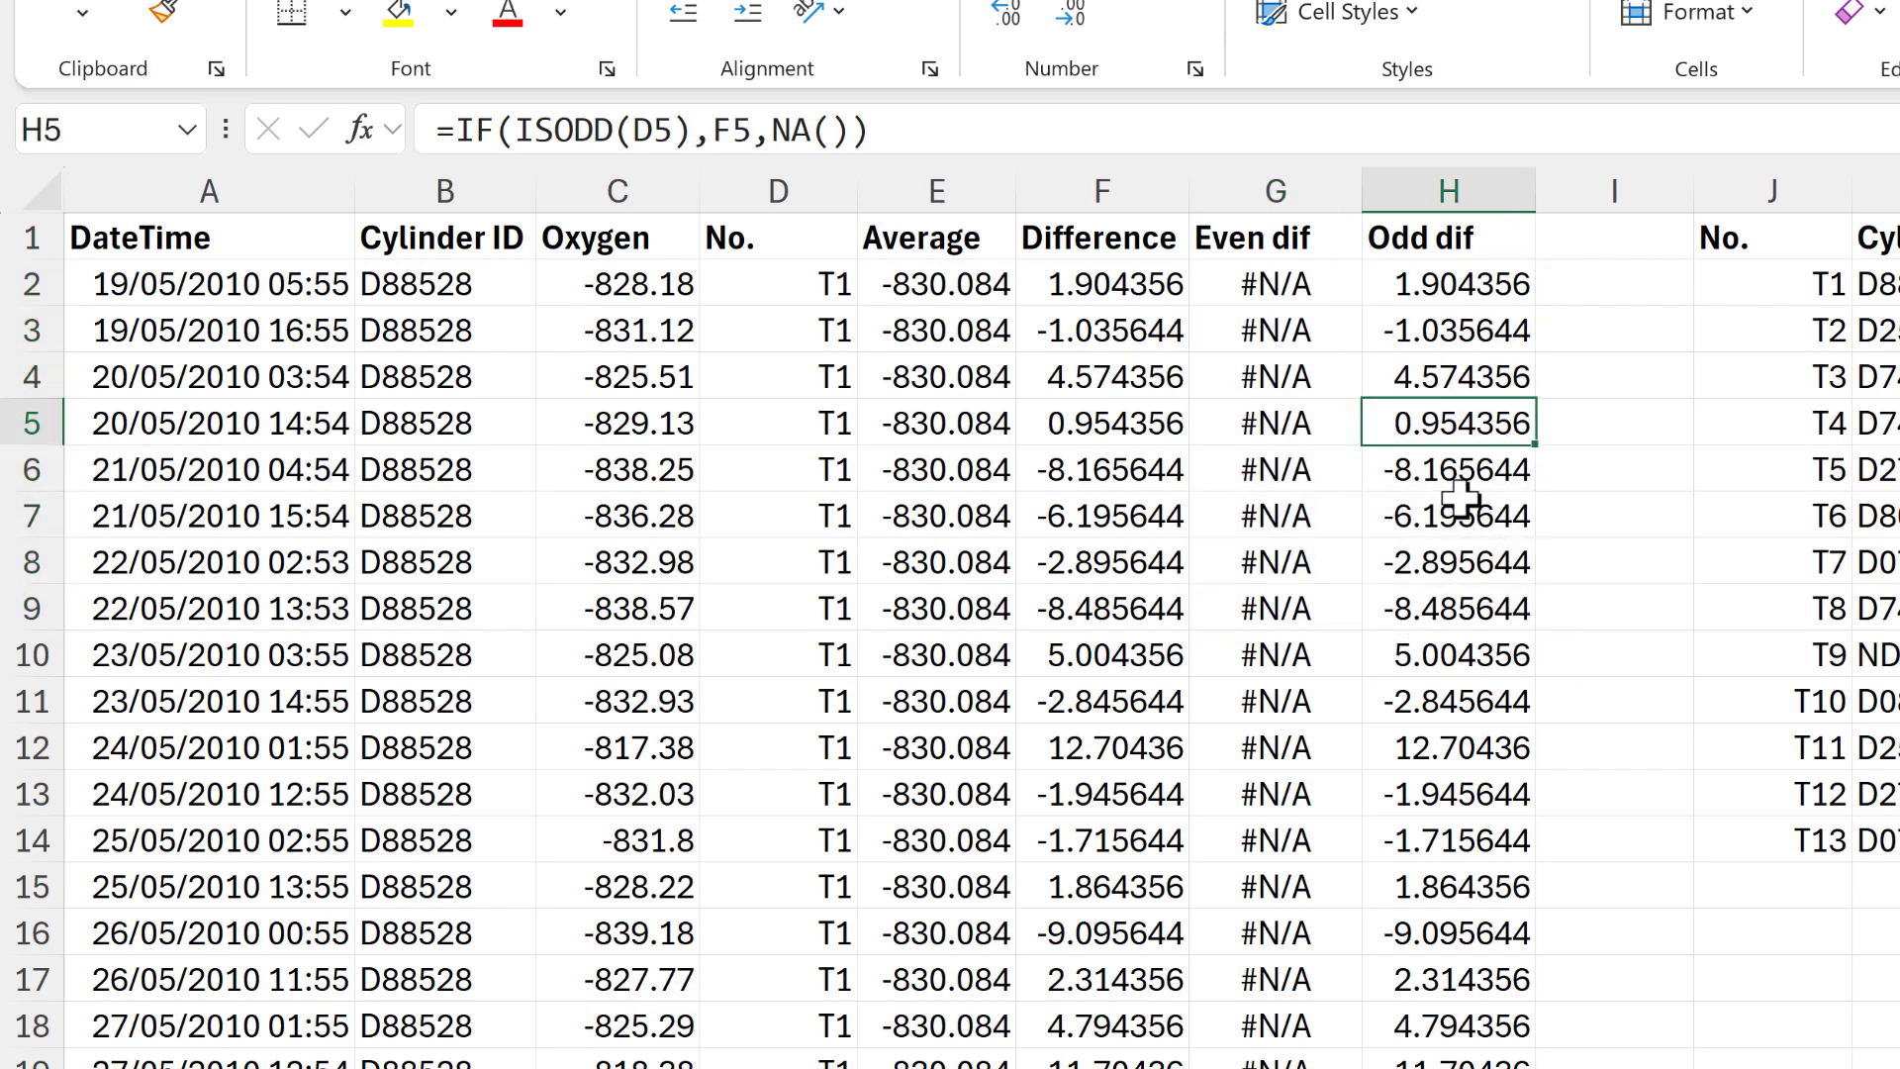
pyautogui.hotkey('ctrl', 'Down')
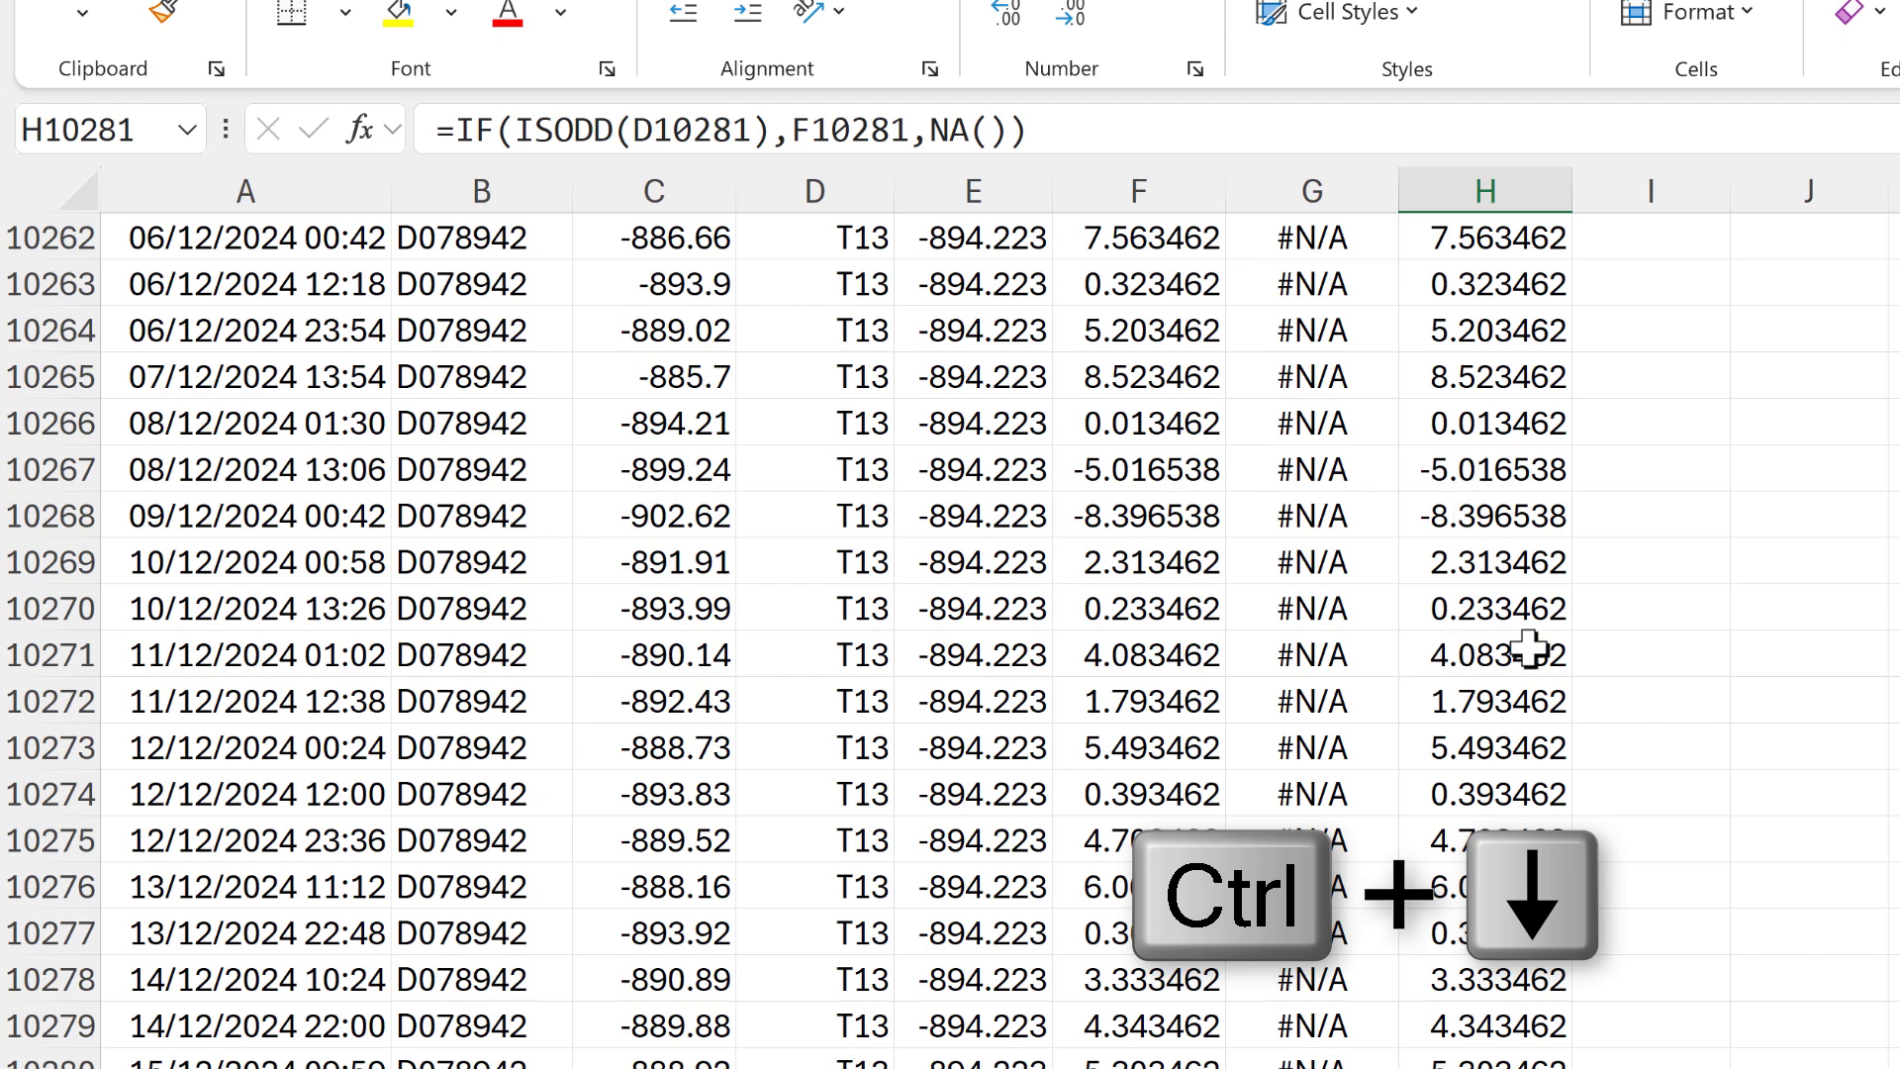
pyautogui.scroll(1, 1494, 507)
pyautogui.scroll(5, 1494, 506)
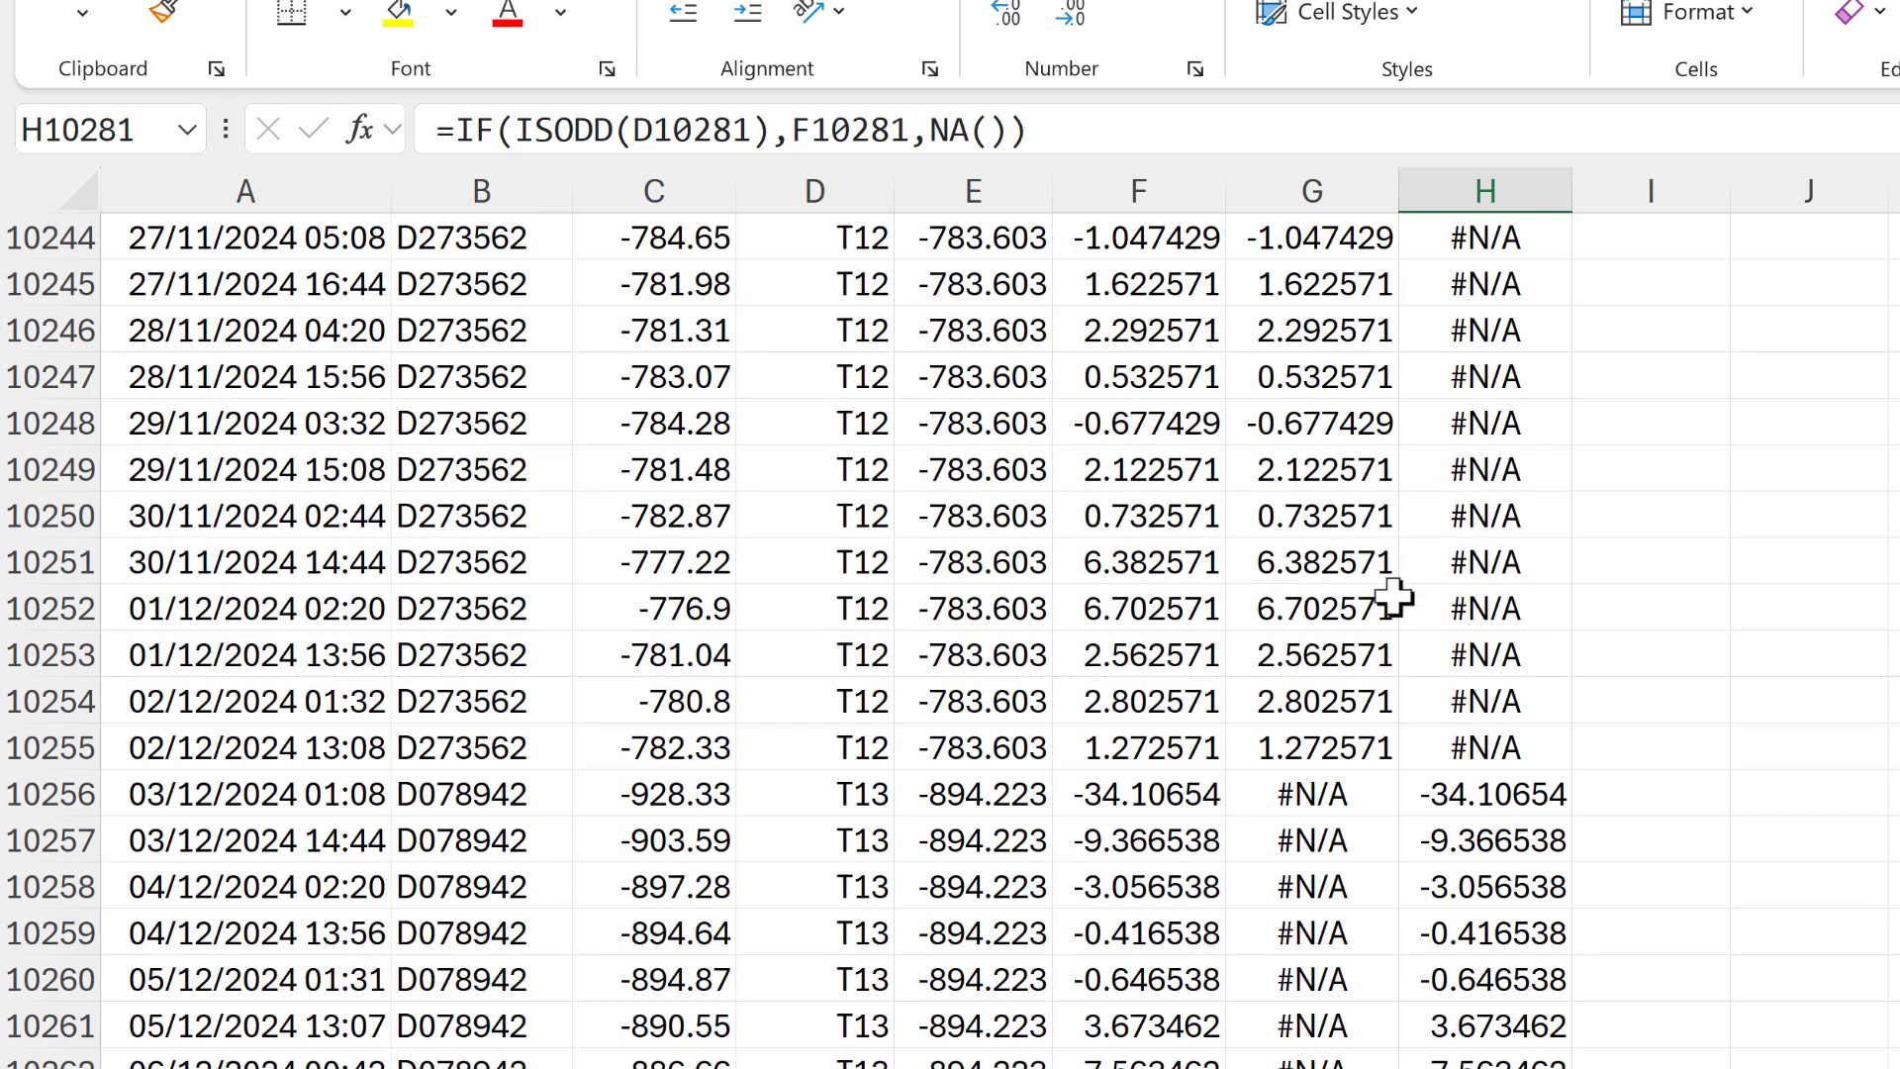
# Check the Even dif and Odd dif values against the T12 and T13 cylinder numbers around row 10256
pyautogui.moveTo(841, 287); pyautogui.dragTo(861, 525)
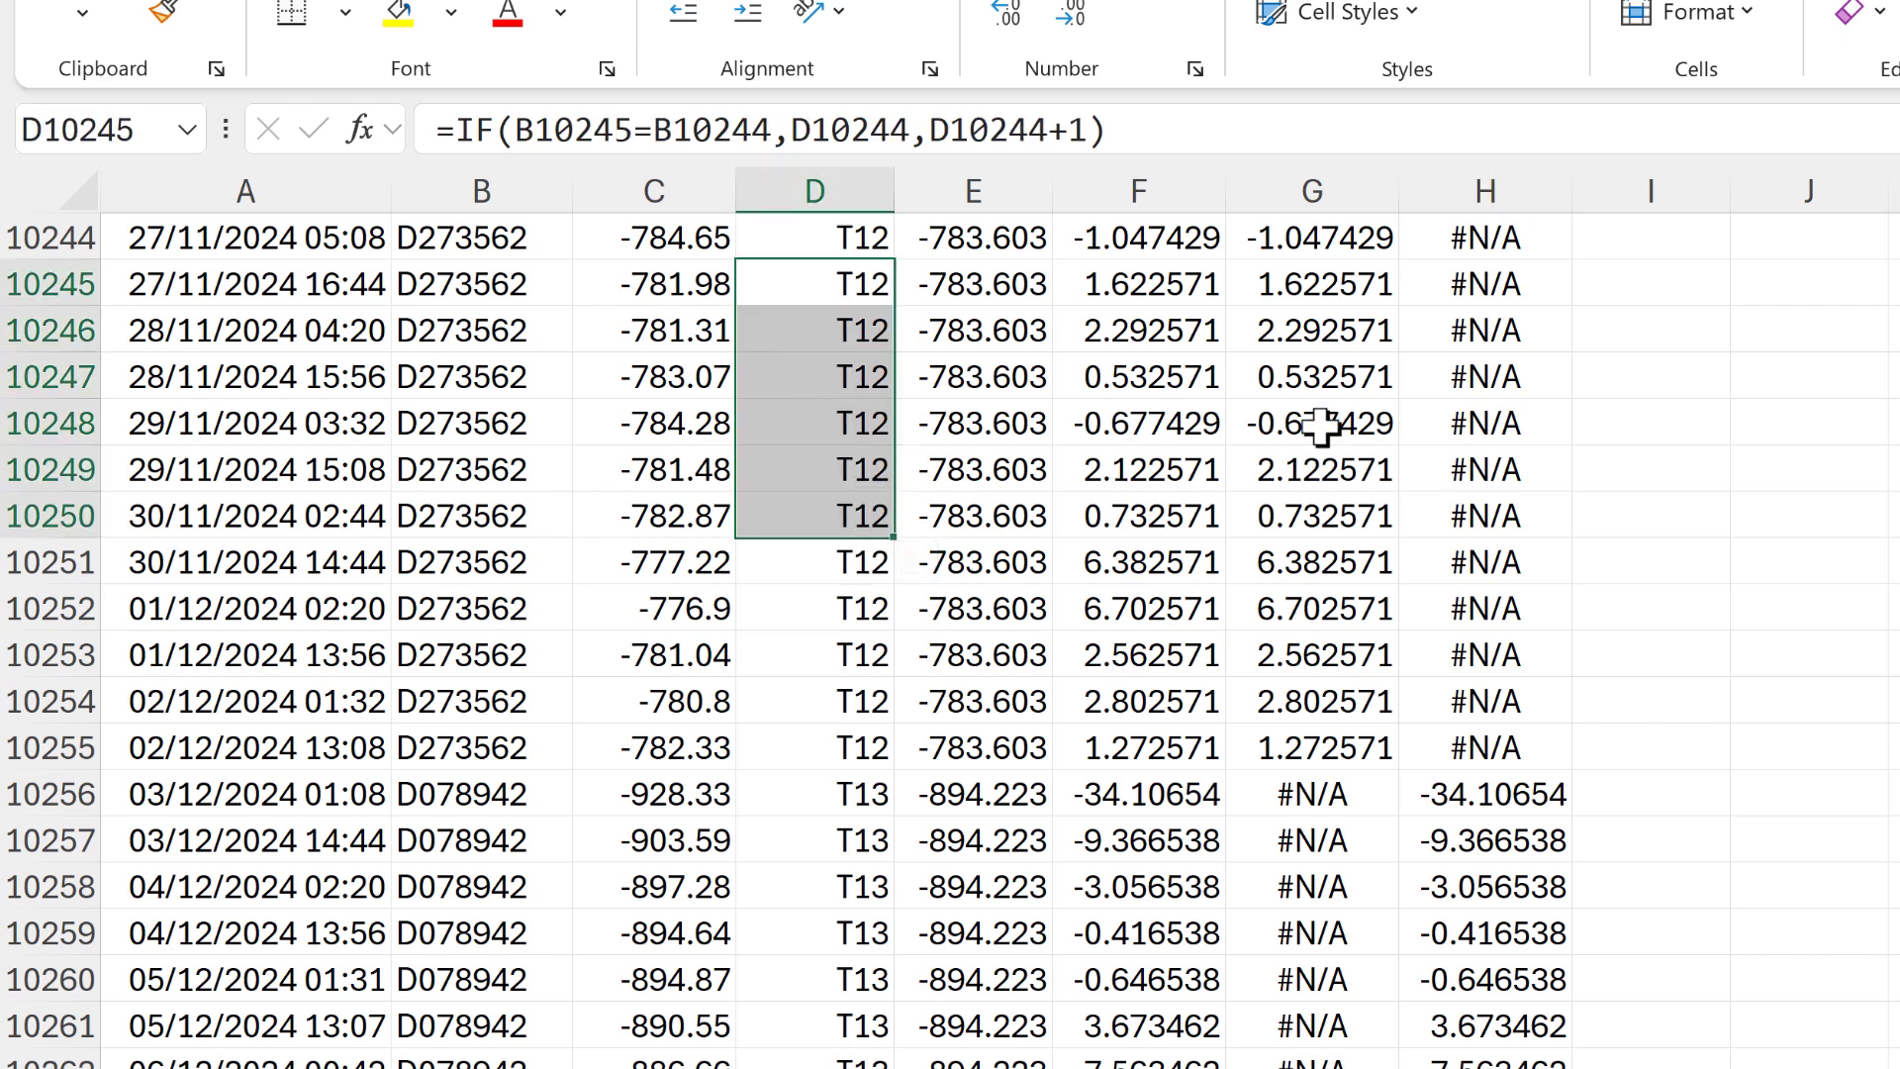
pyautogui.moveTo(1326, 284); pyautogui.dragTo(1322, 584)
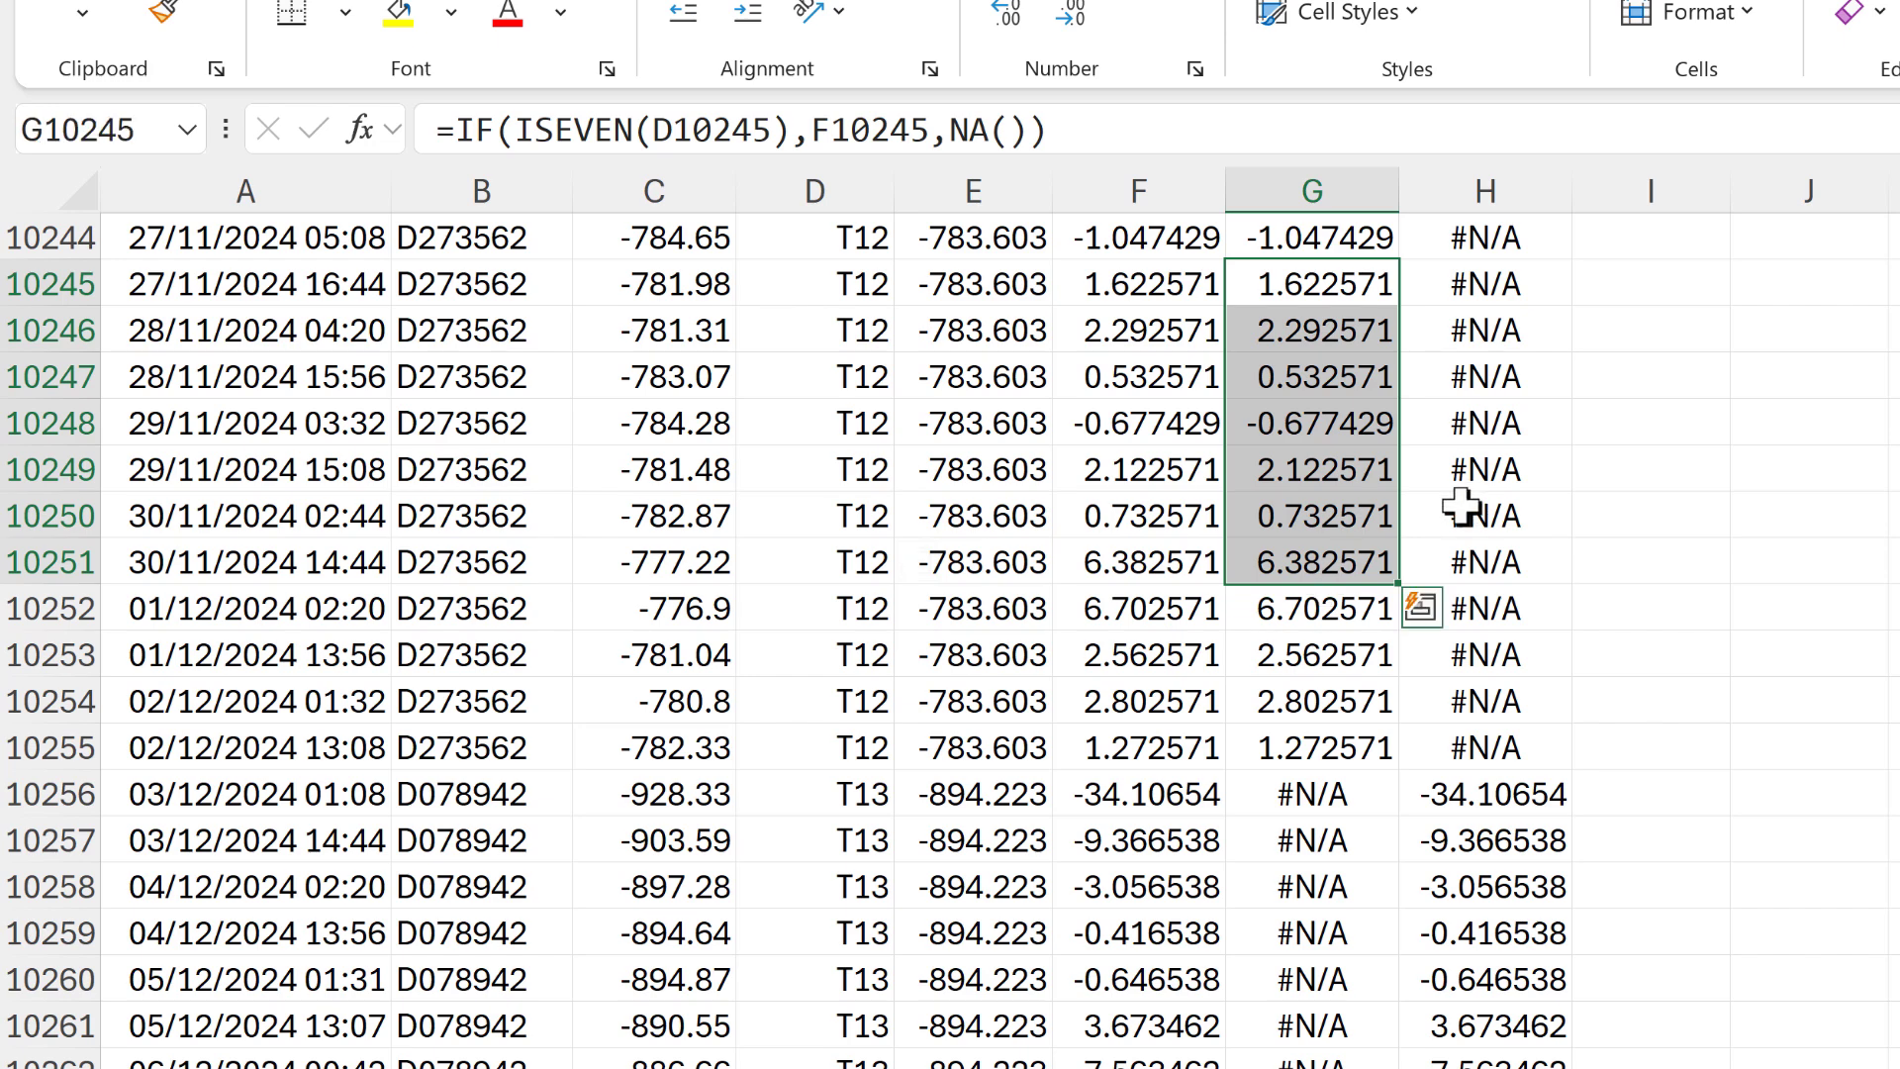
pyautogui.scroll(-2, 1463, 508)
pyautogui.moveTo(831, 573); pyautogui.dragTo(831, 791)
pyautogui.moveTo(1455, 569); pyautogui.dragTo(1464, 797)
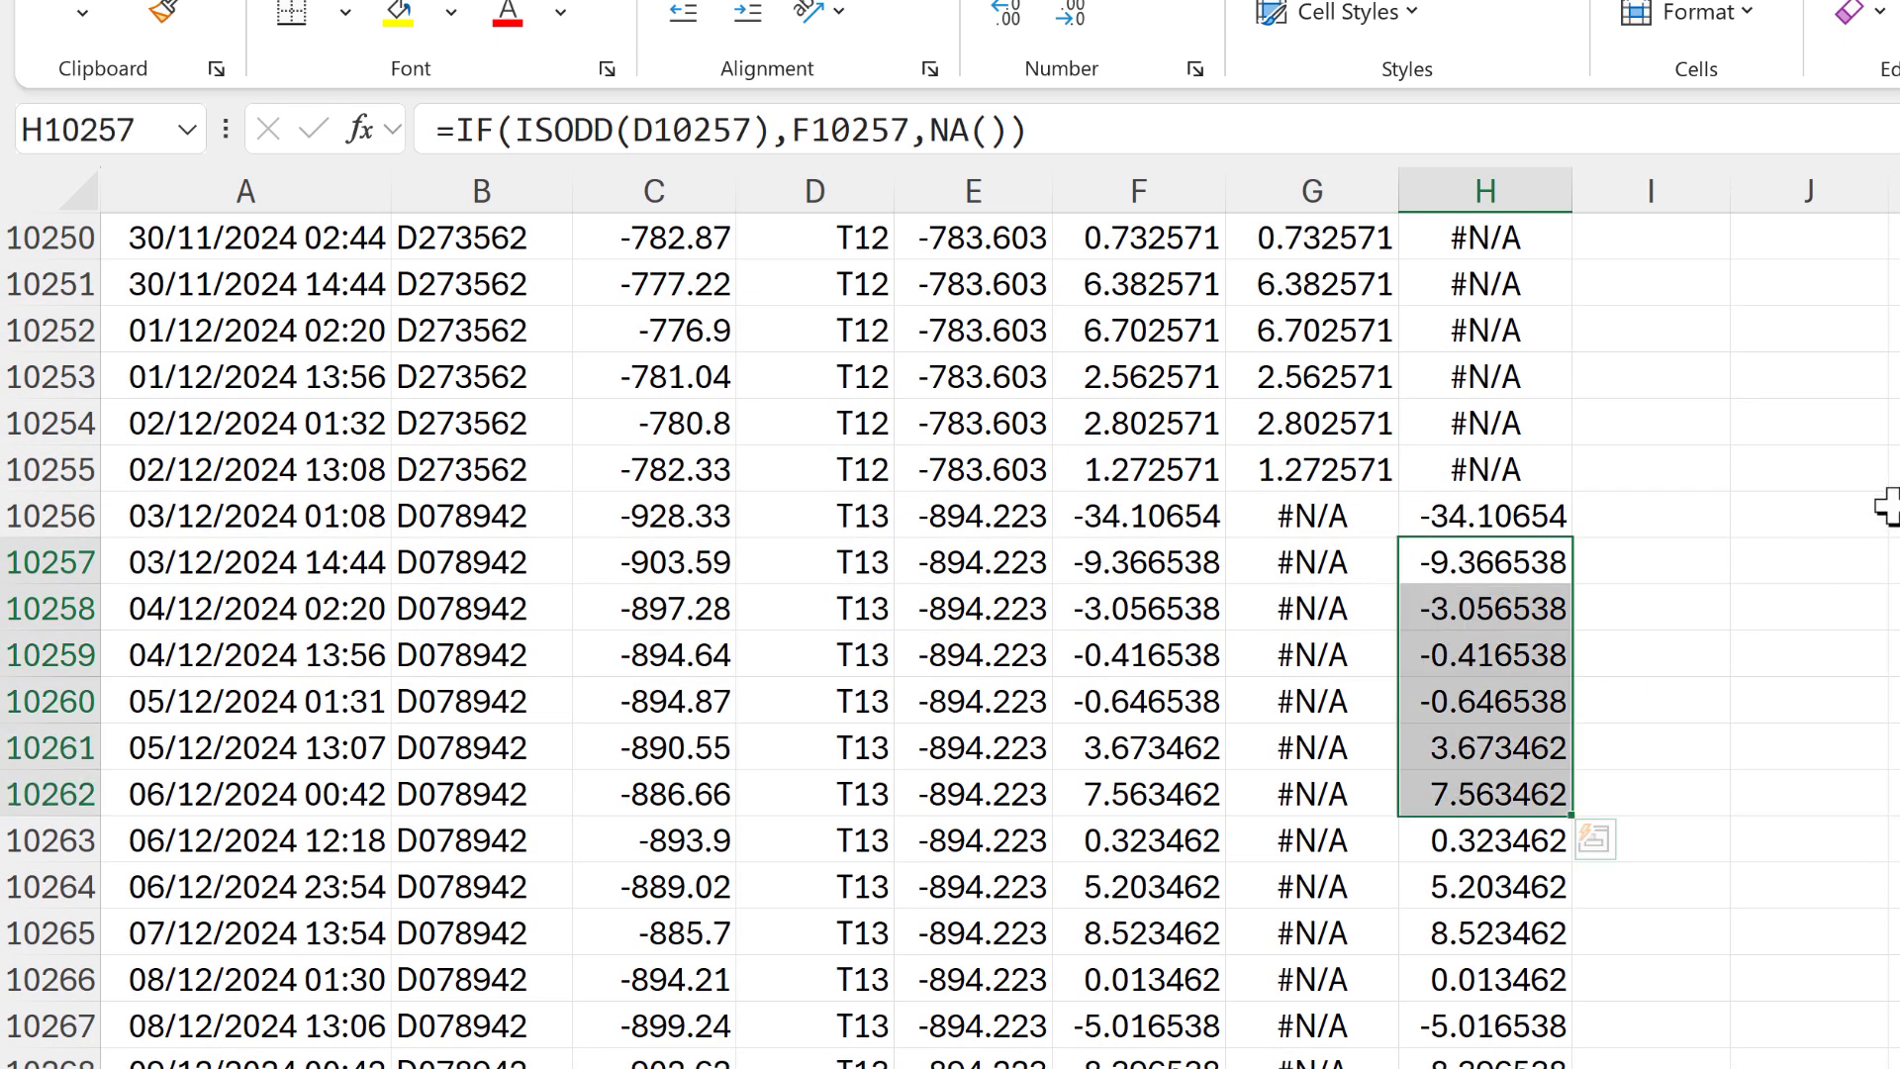
pyautogui.click(1885, 514)
# Insert an empty markers-only scatter chart from blank cell M19 and place it over the cylinder summary table beside the data
pyautogui.hotkey('ctrl', 'Home')
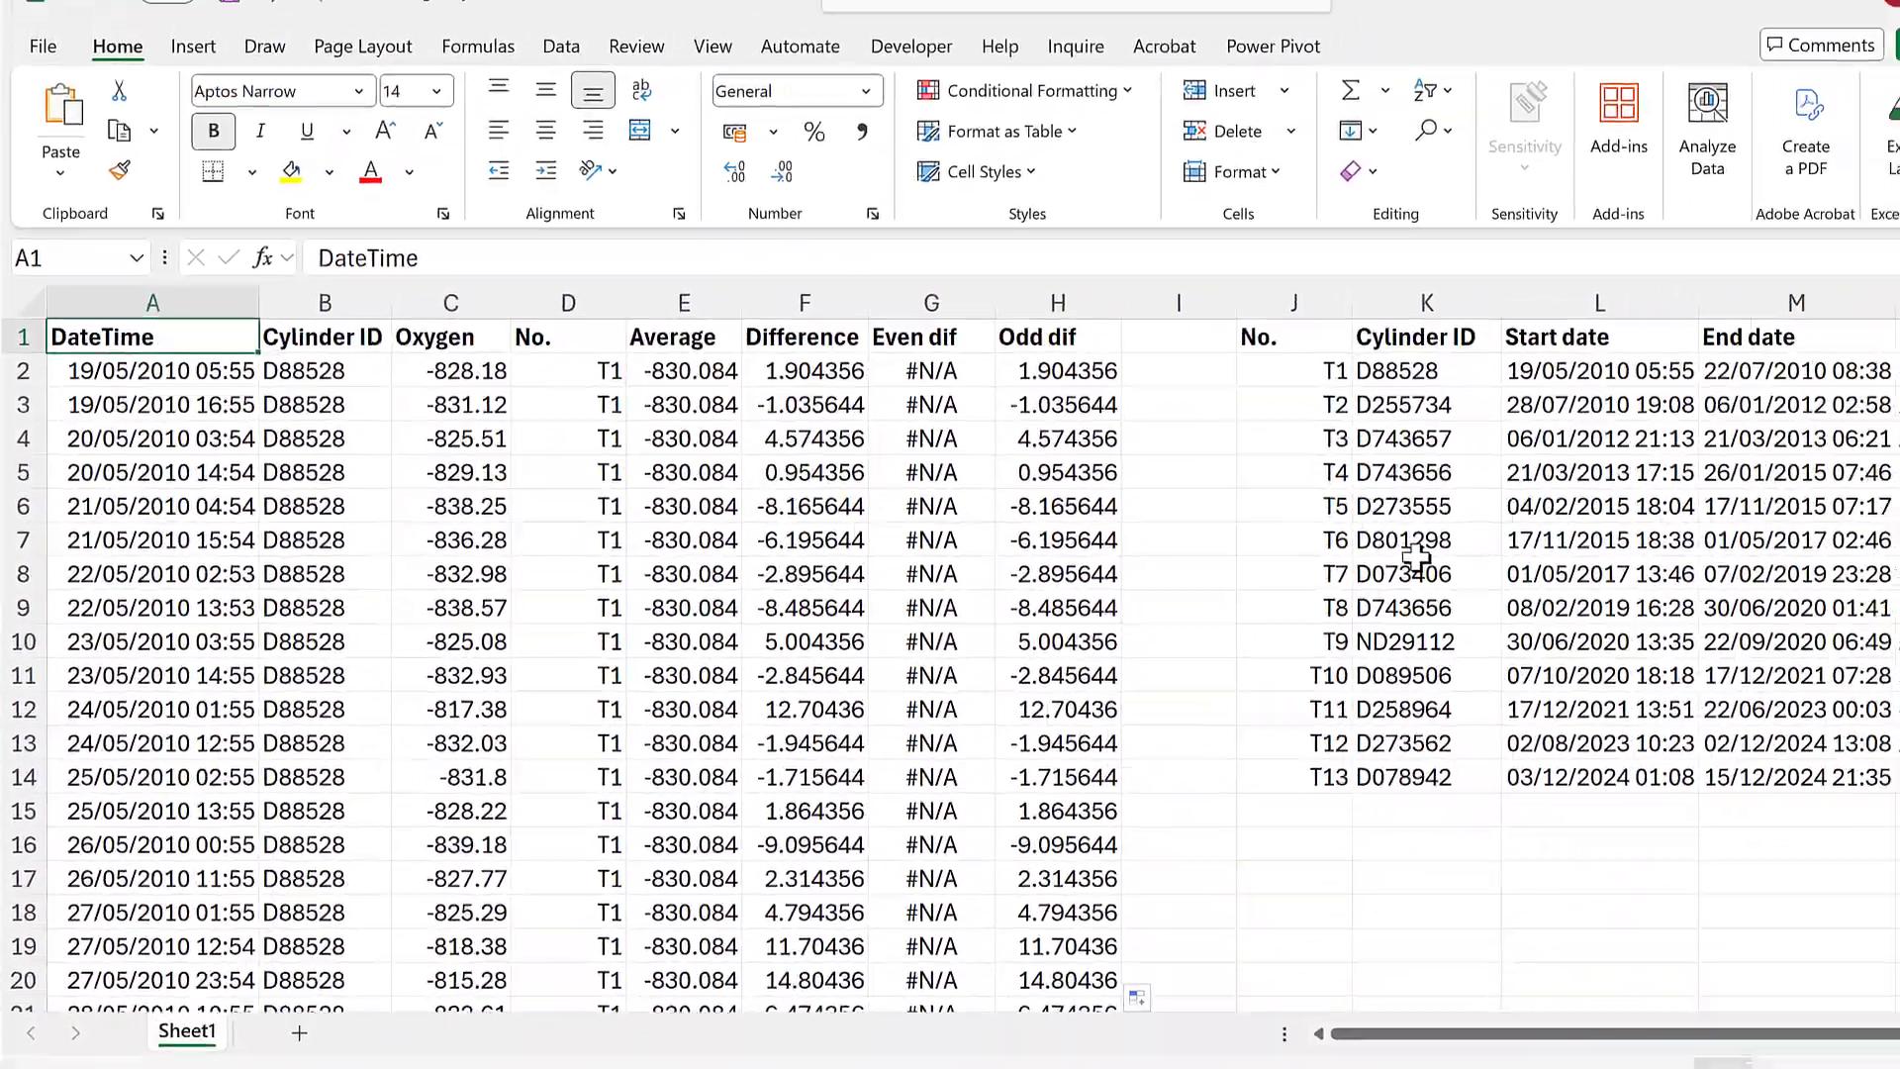
pyautogui.scroll(-1, 1791, 833)
pyautogui.click(1798, 842)
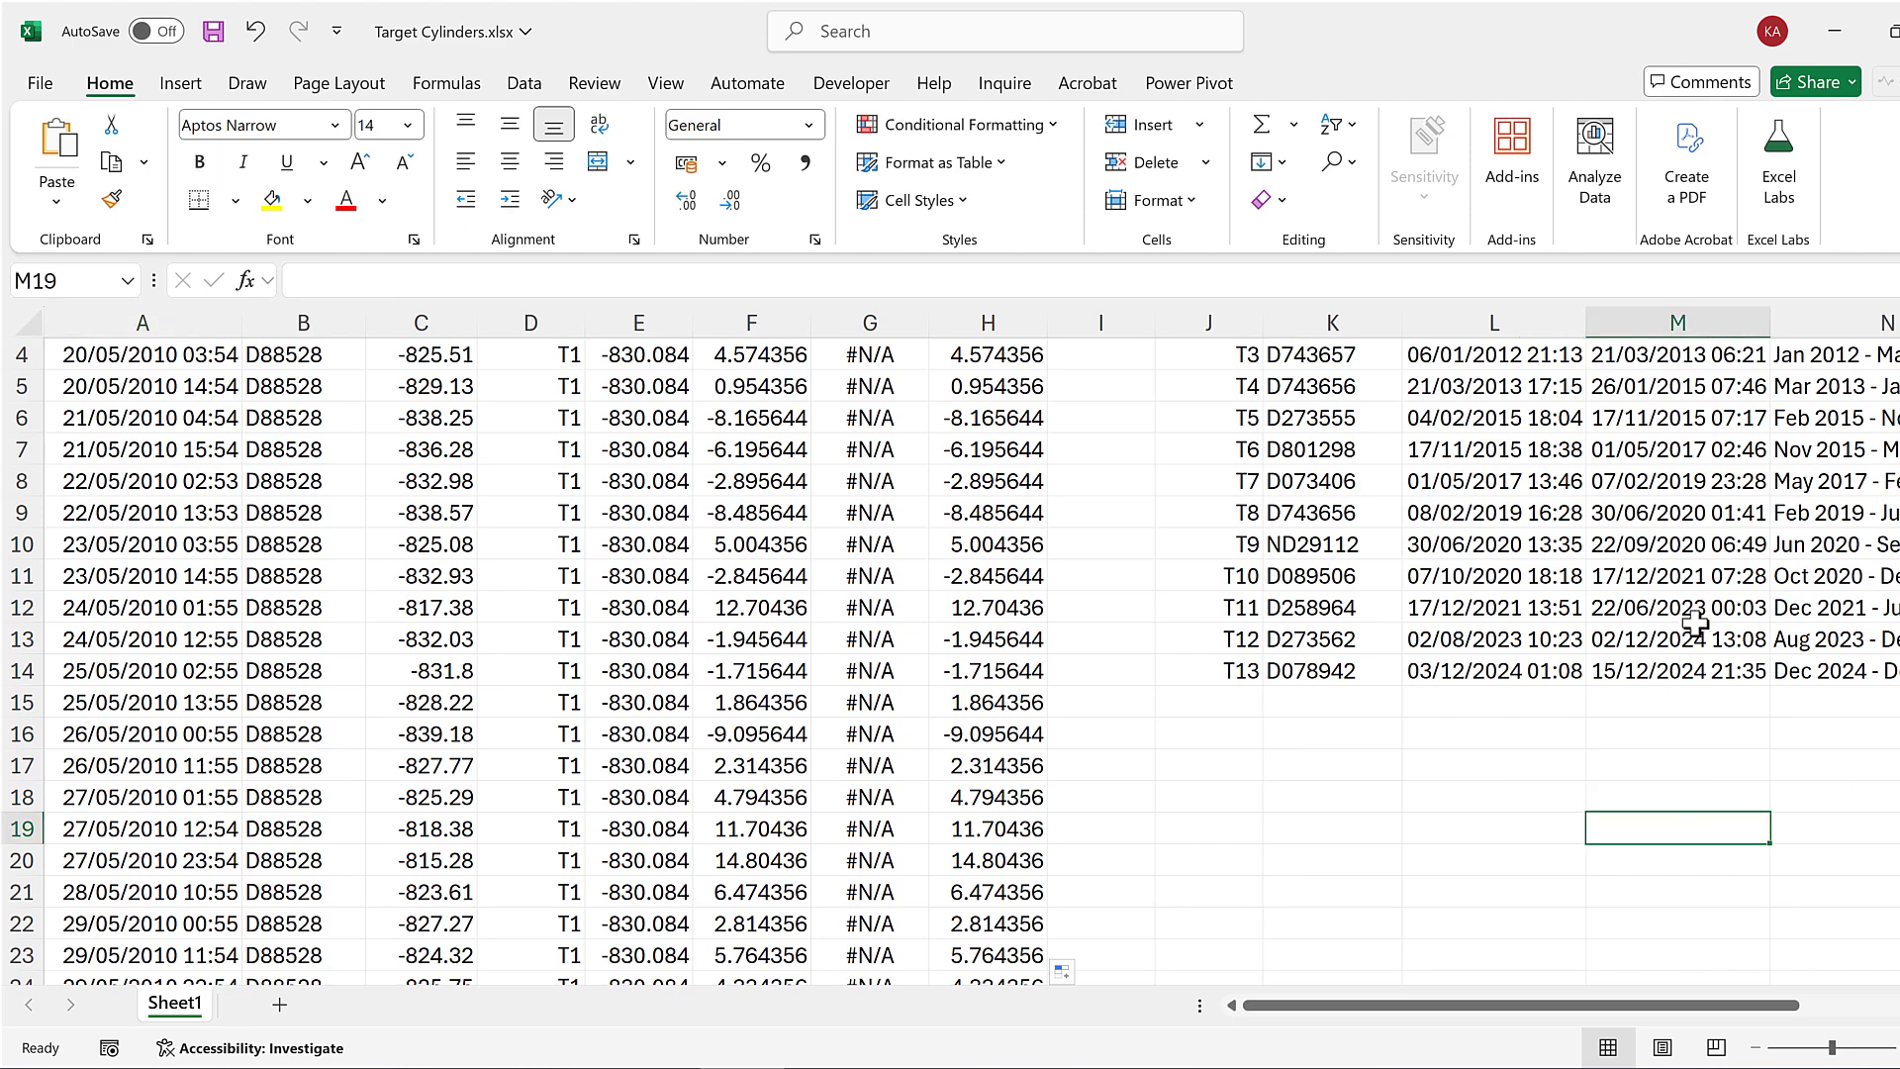
pyautogui.scroll(1, 1530, 769)
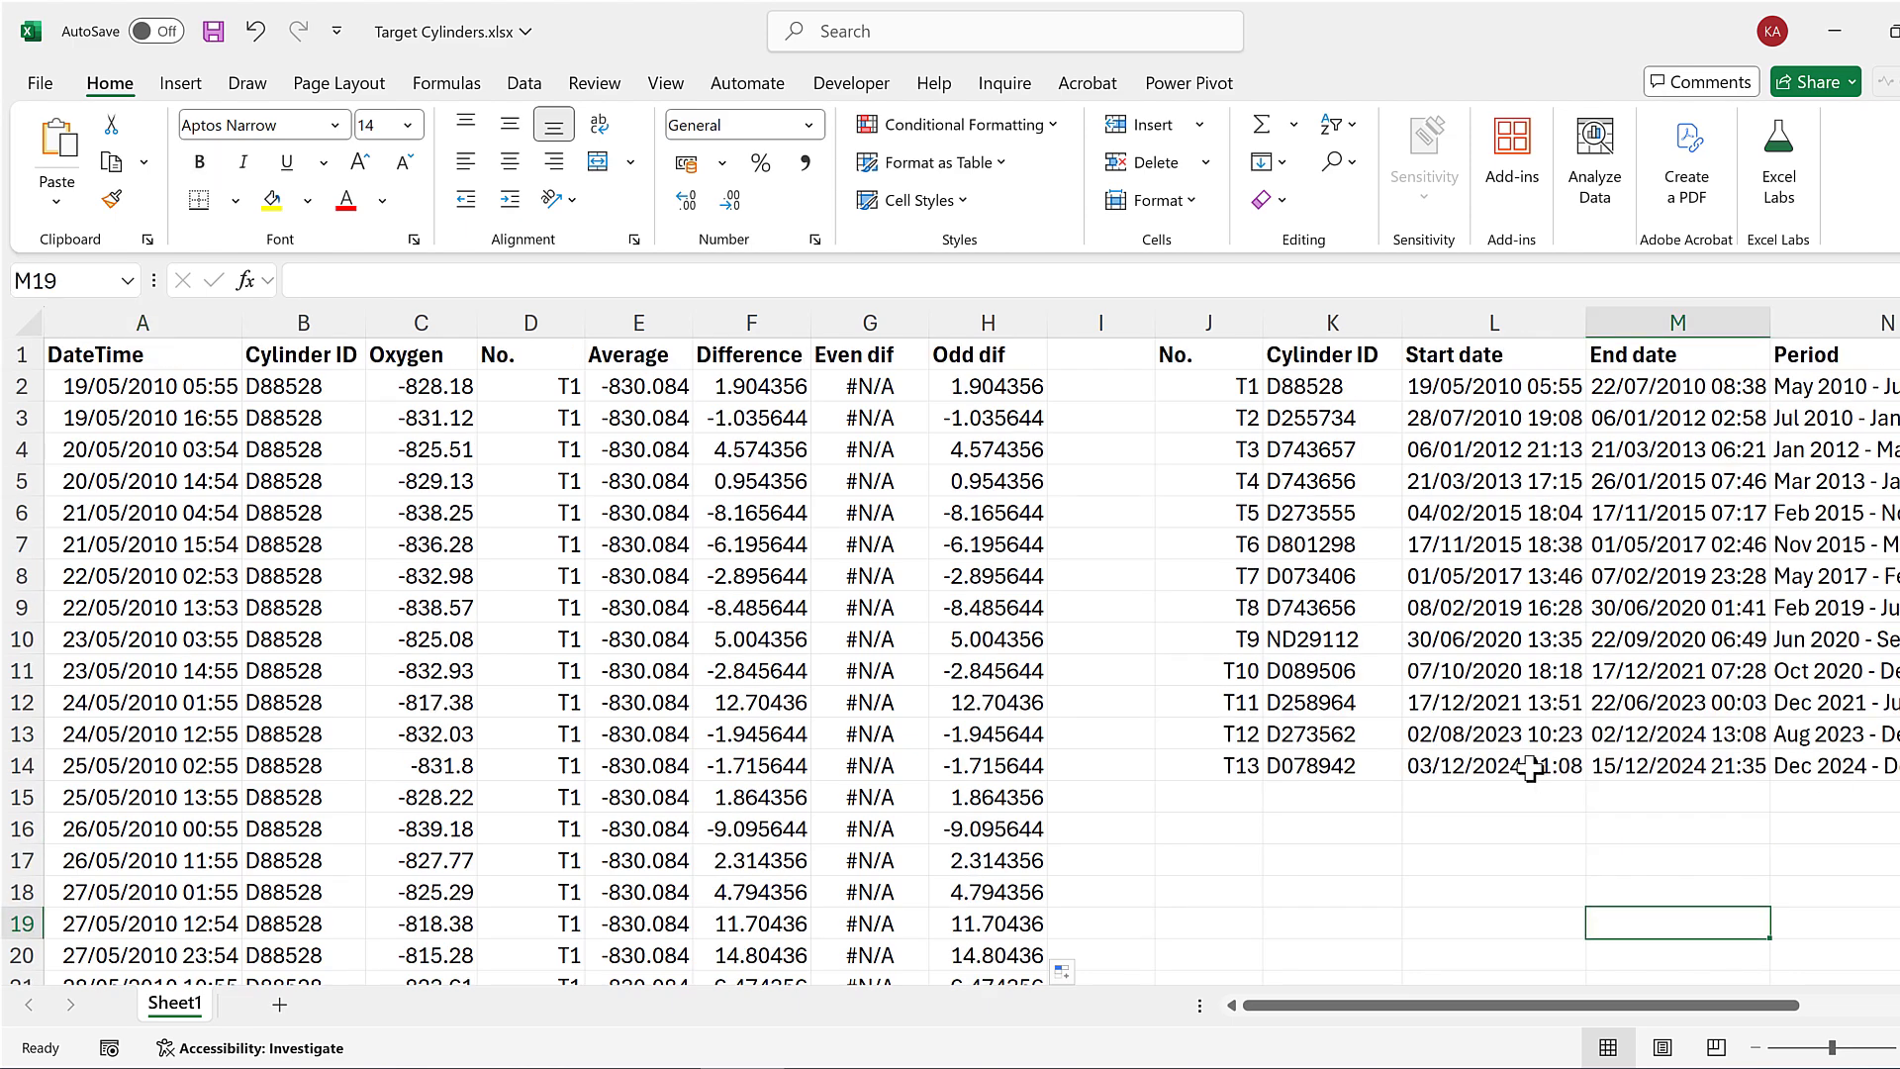
pyautogui.click(202, 87)
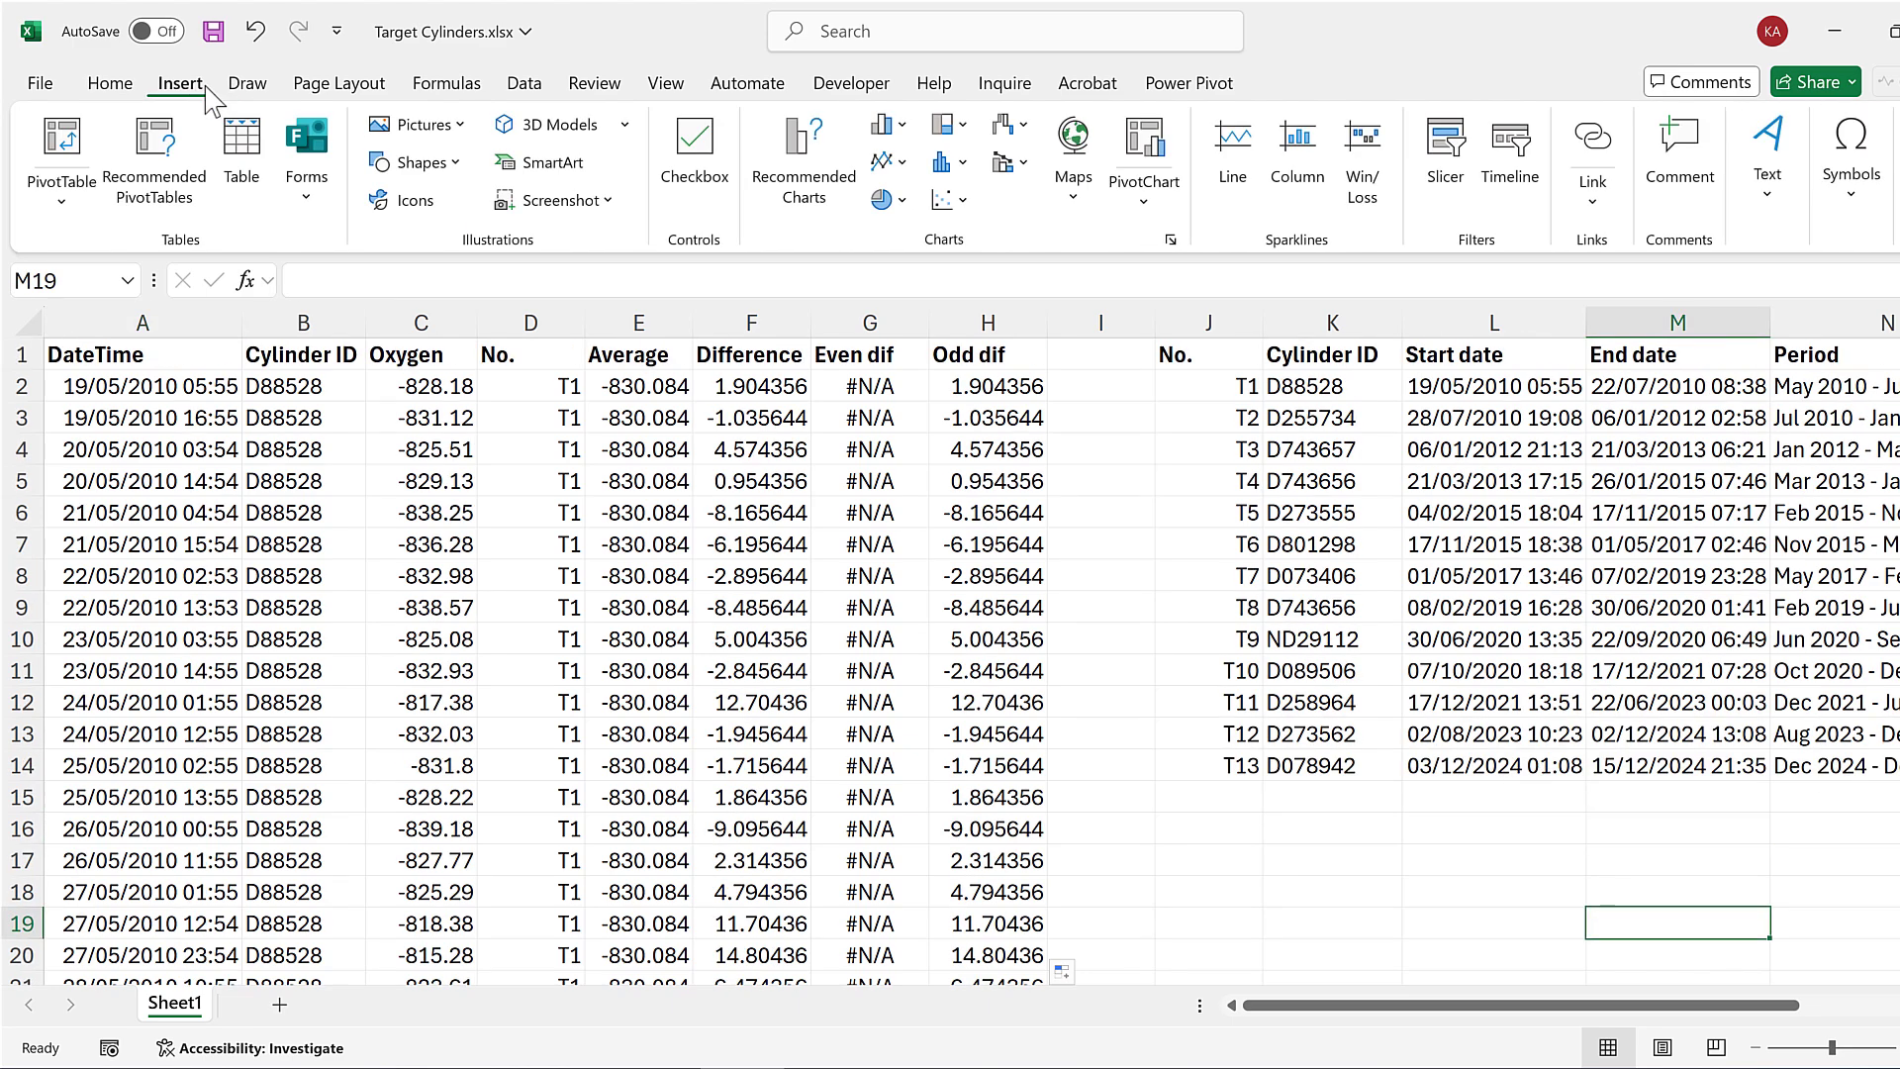
pyautogui.click(942, 202)
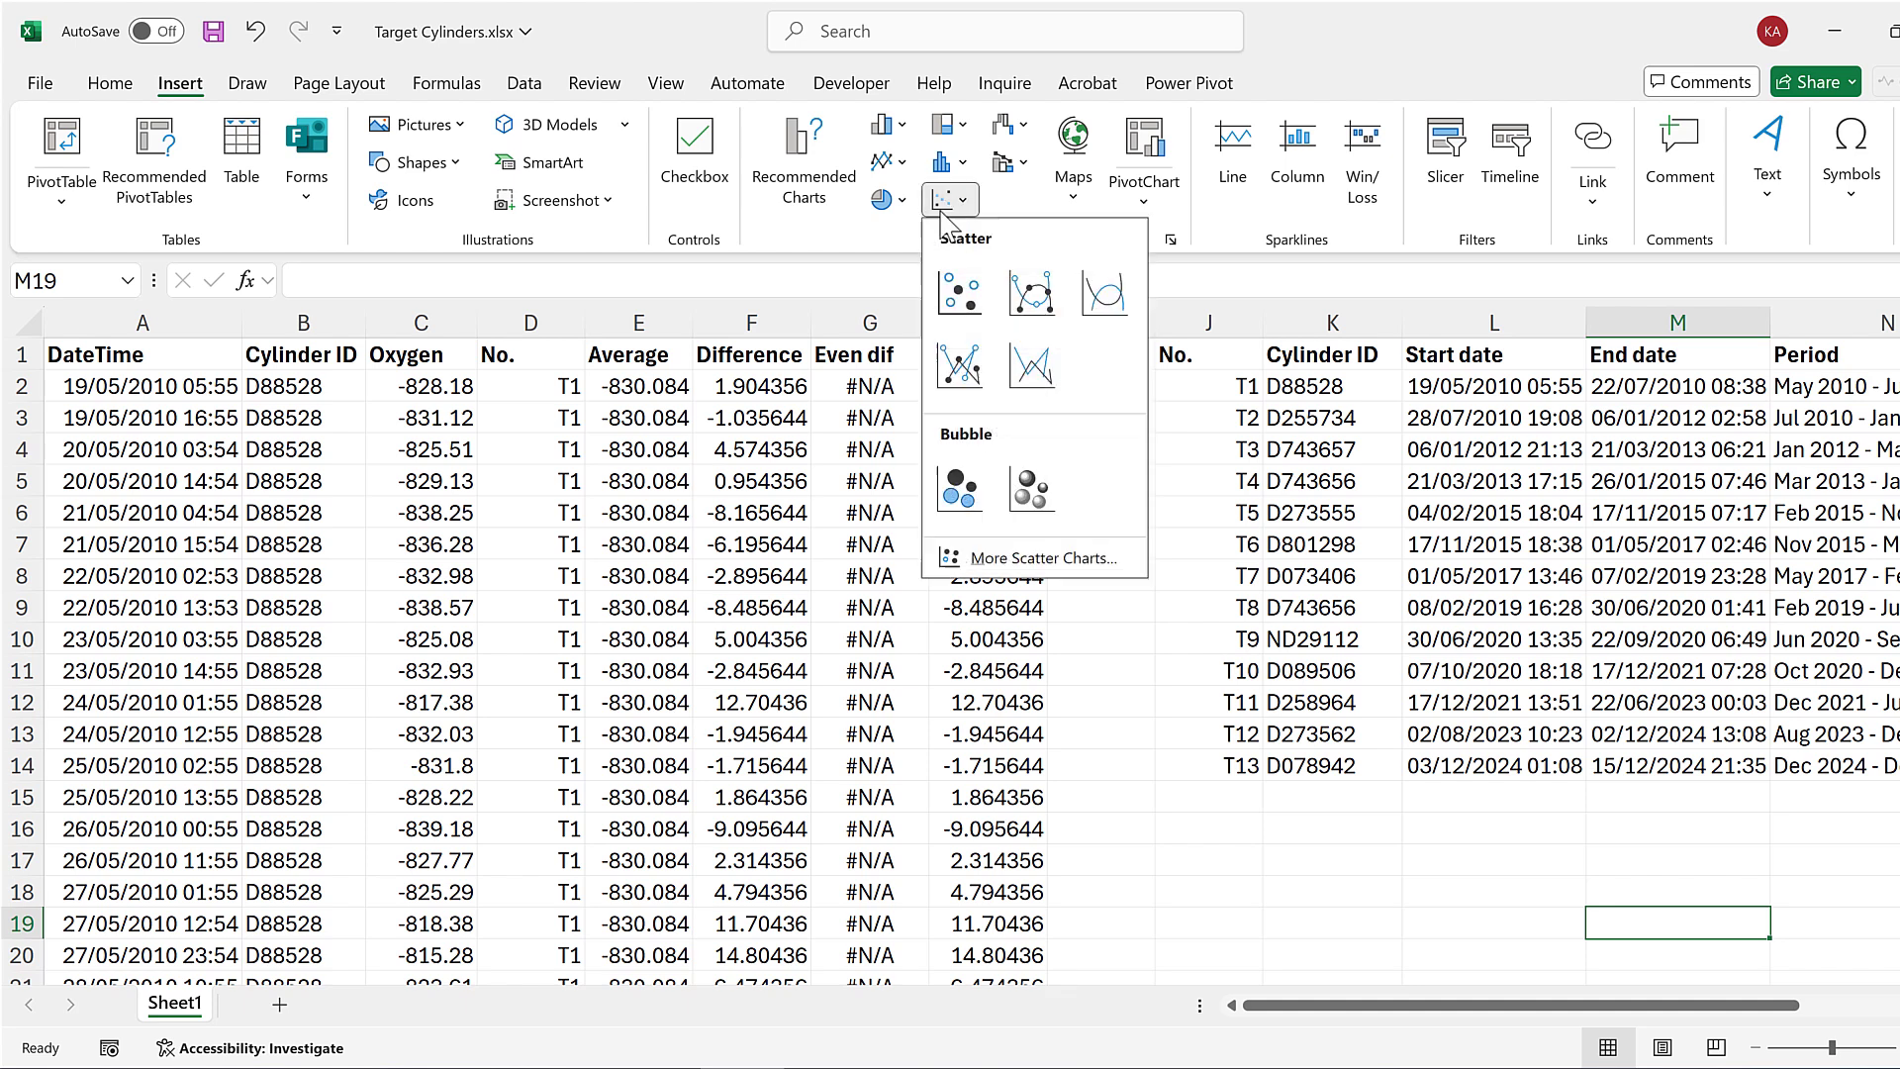
pyautogui.click(959, 293)
pyautogui.moveTo(848, 480); pyautogui.dragTo(1263, 396)
# Add a first data series to the empty scatter chart with the dates in A2:A10281 as its X values
pyautogui.rightClick(1235, 416)
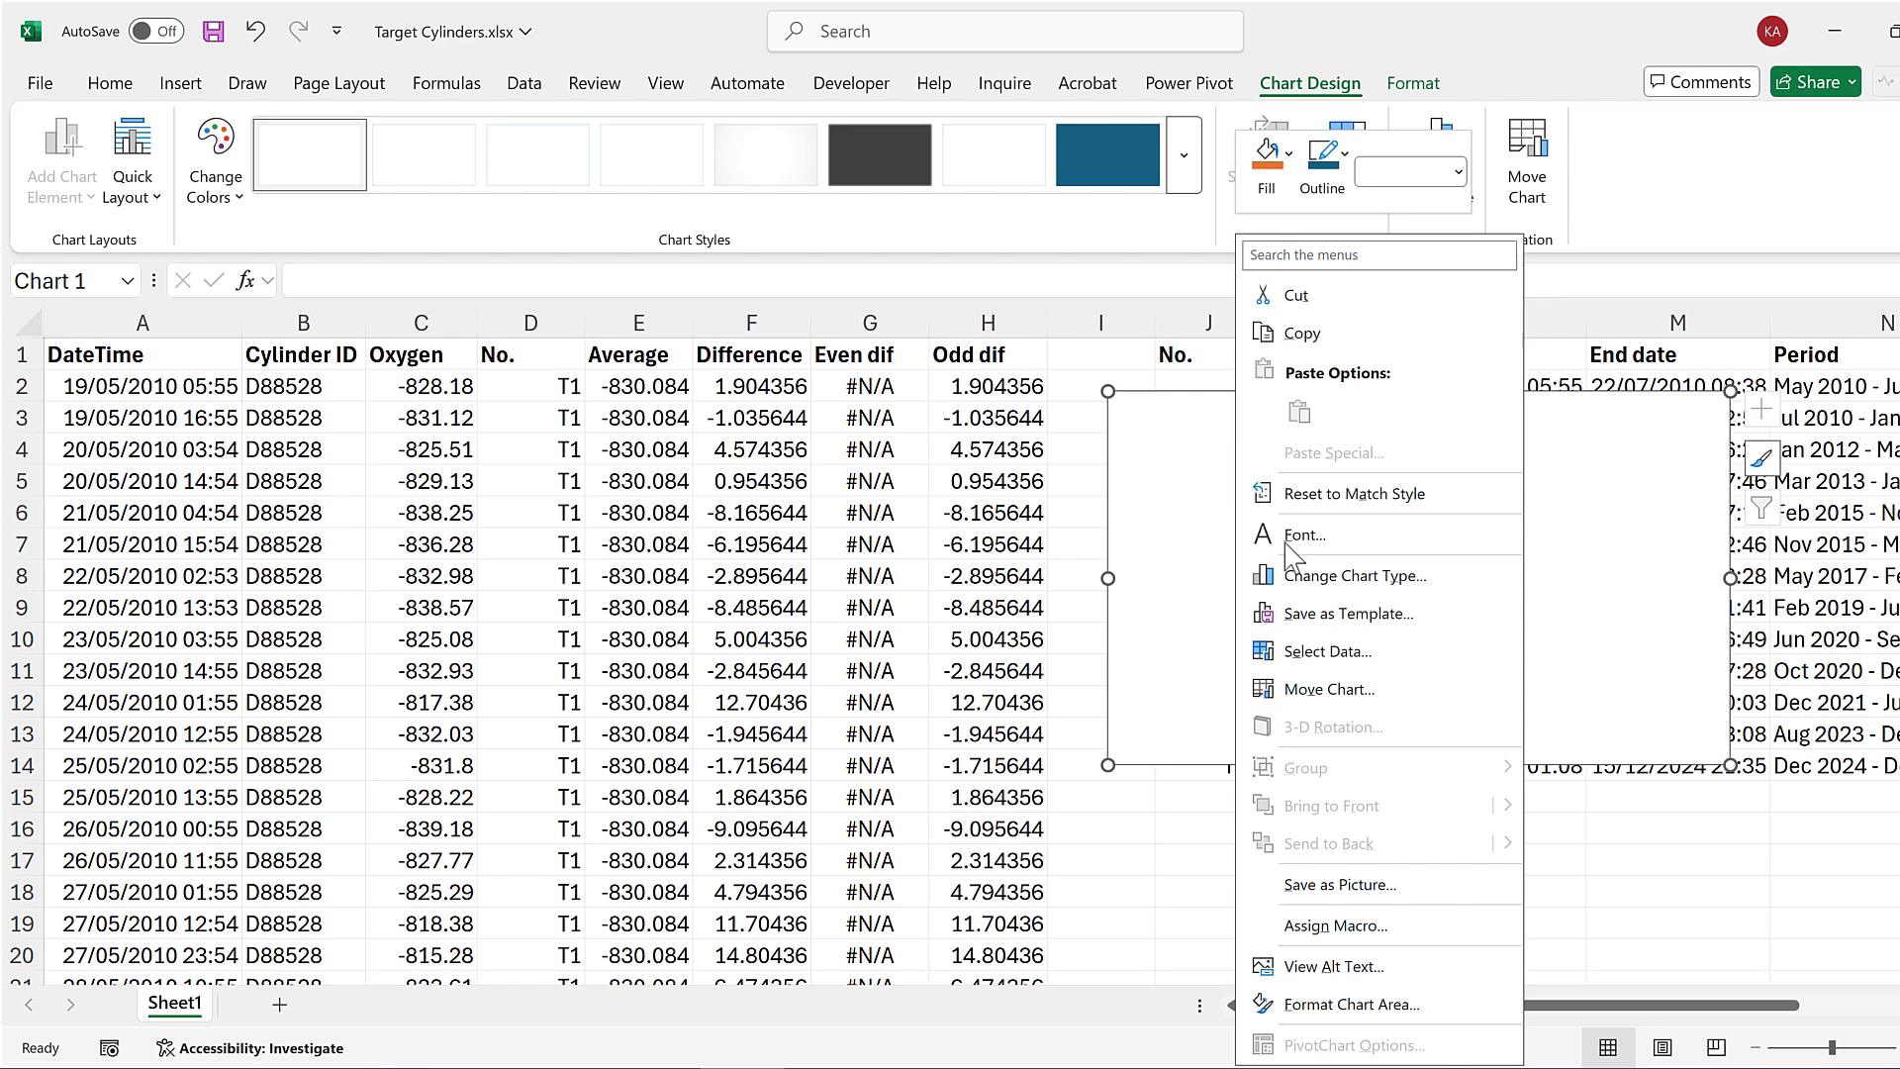
pyautogui.click(1327, 651)
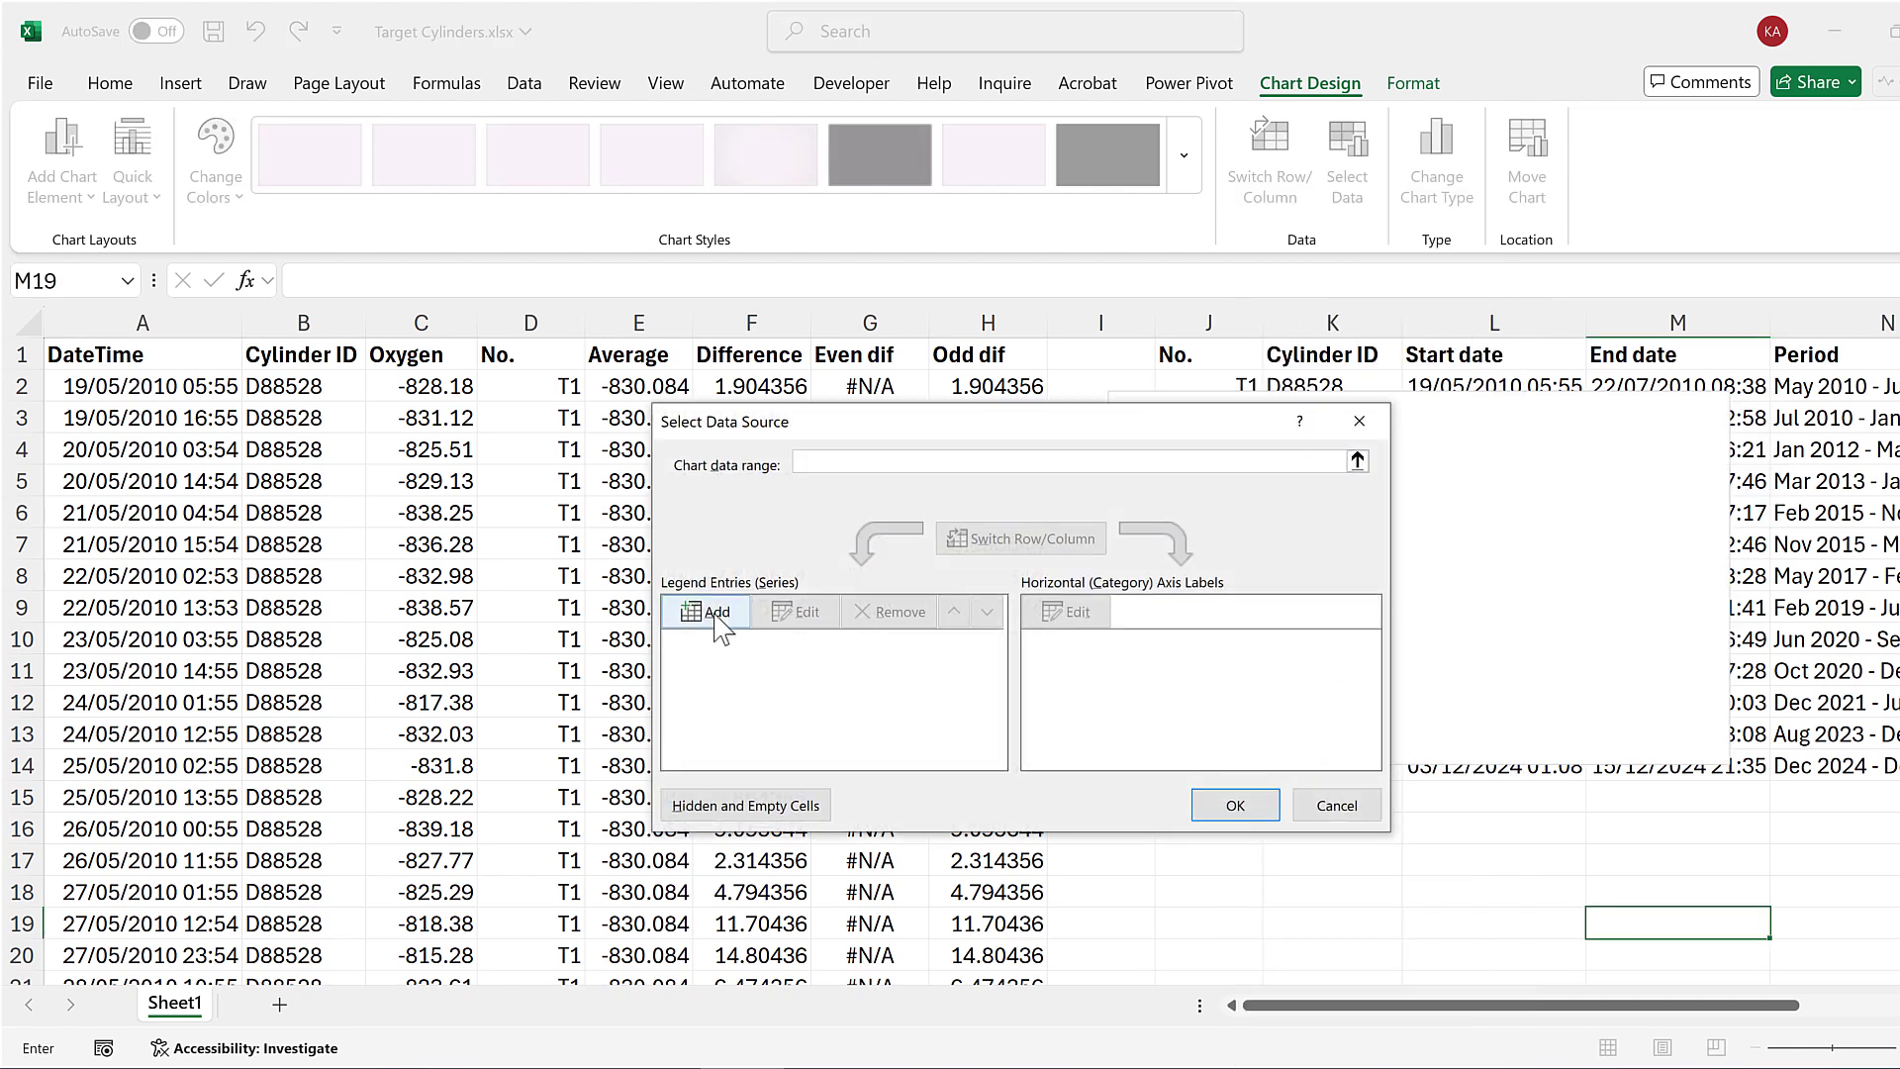
pyautogui.click(716, 614)
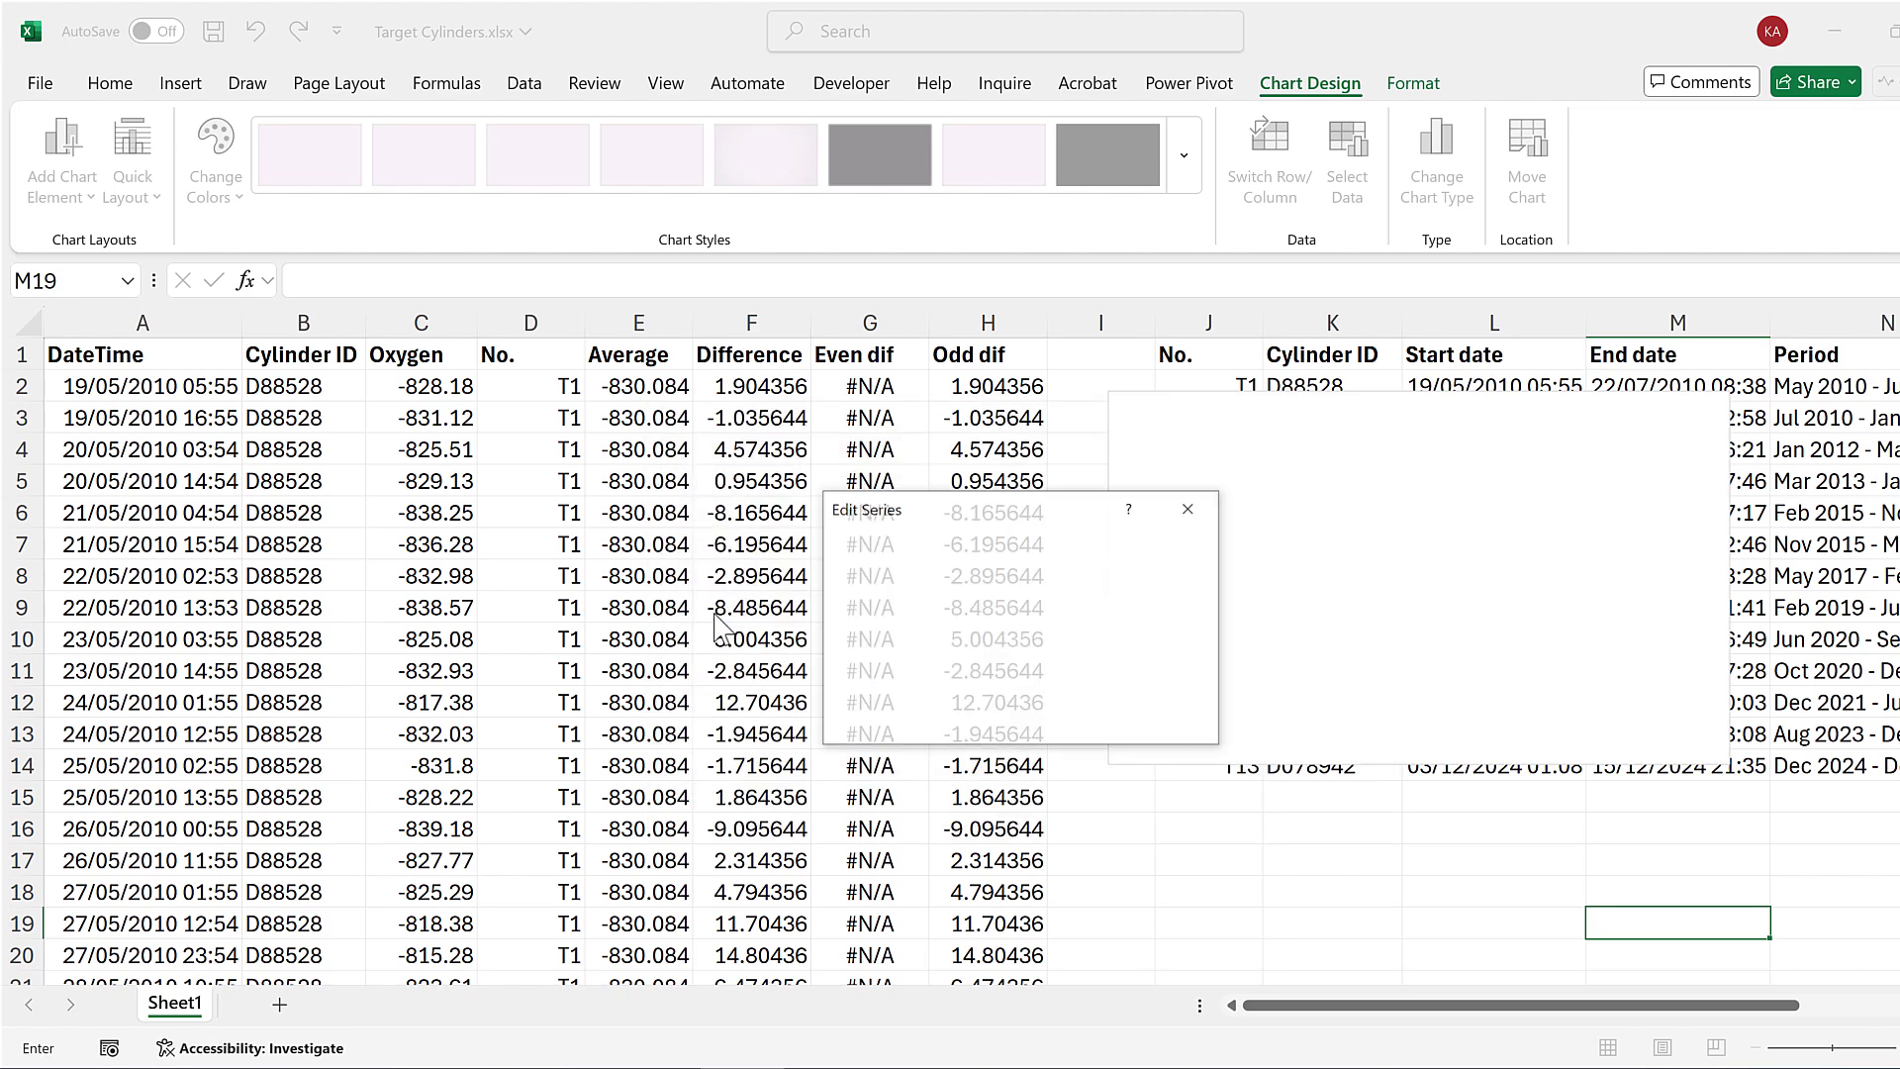
pyautogui.click(887, 622)
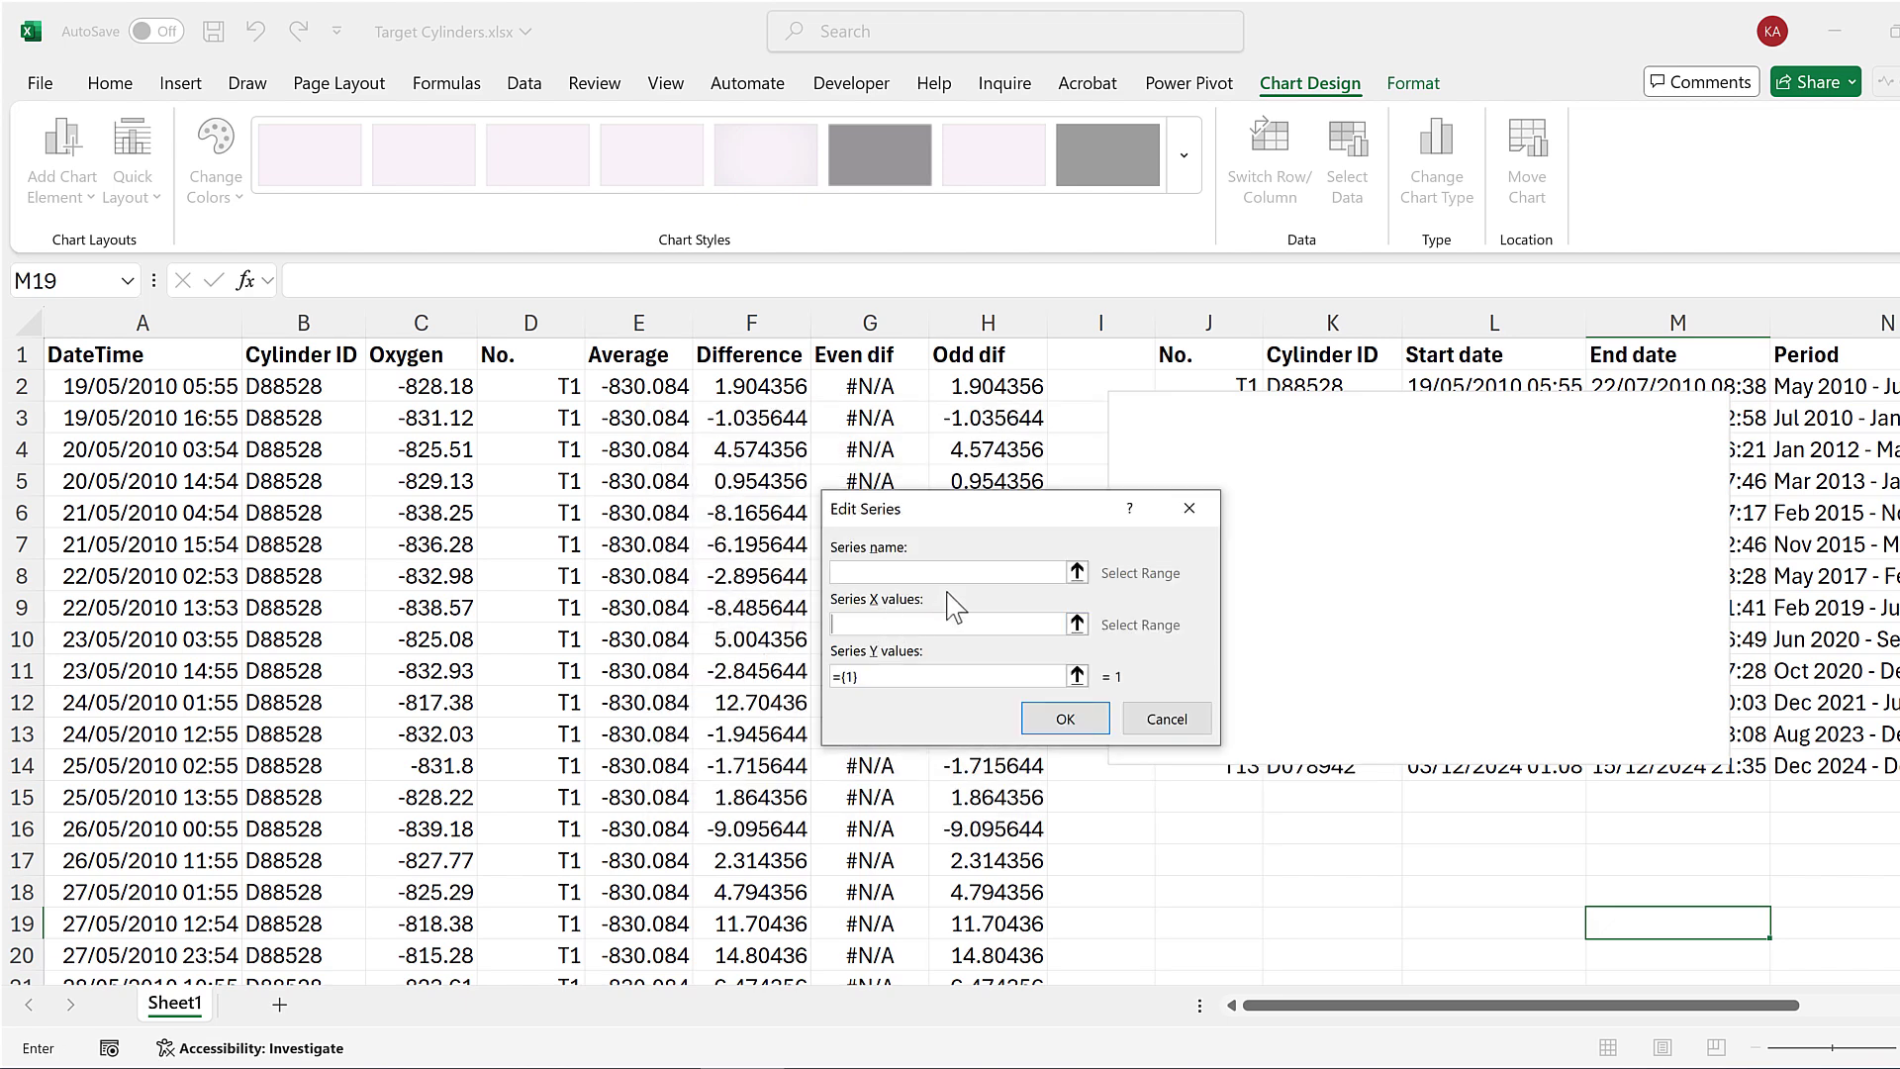
pyautogui.click(213, 394)
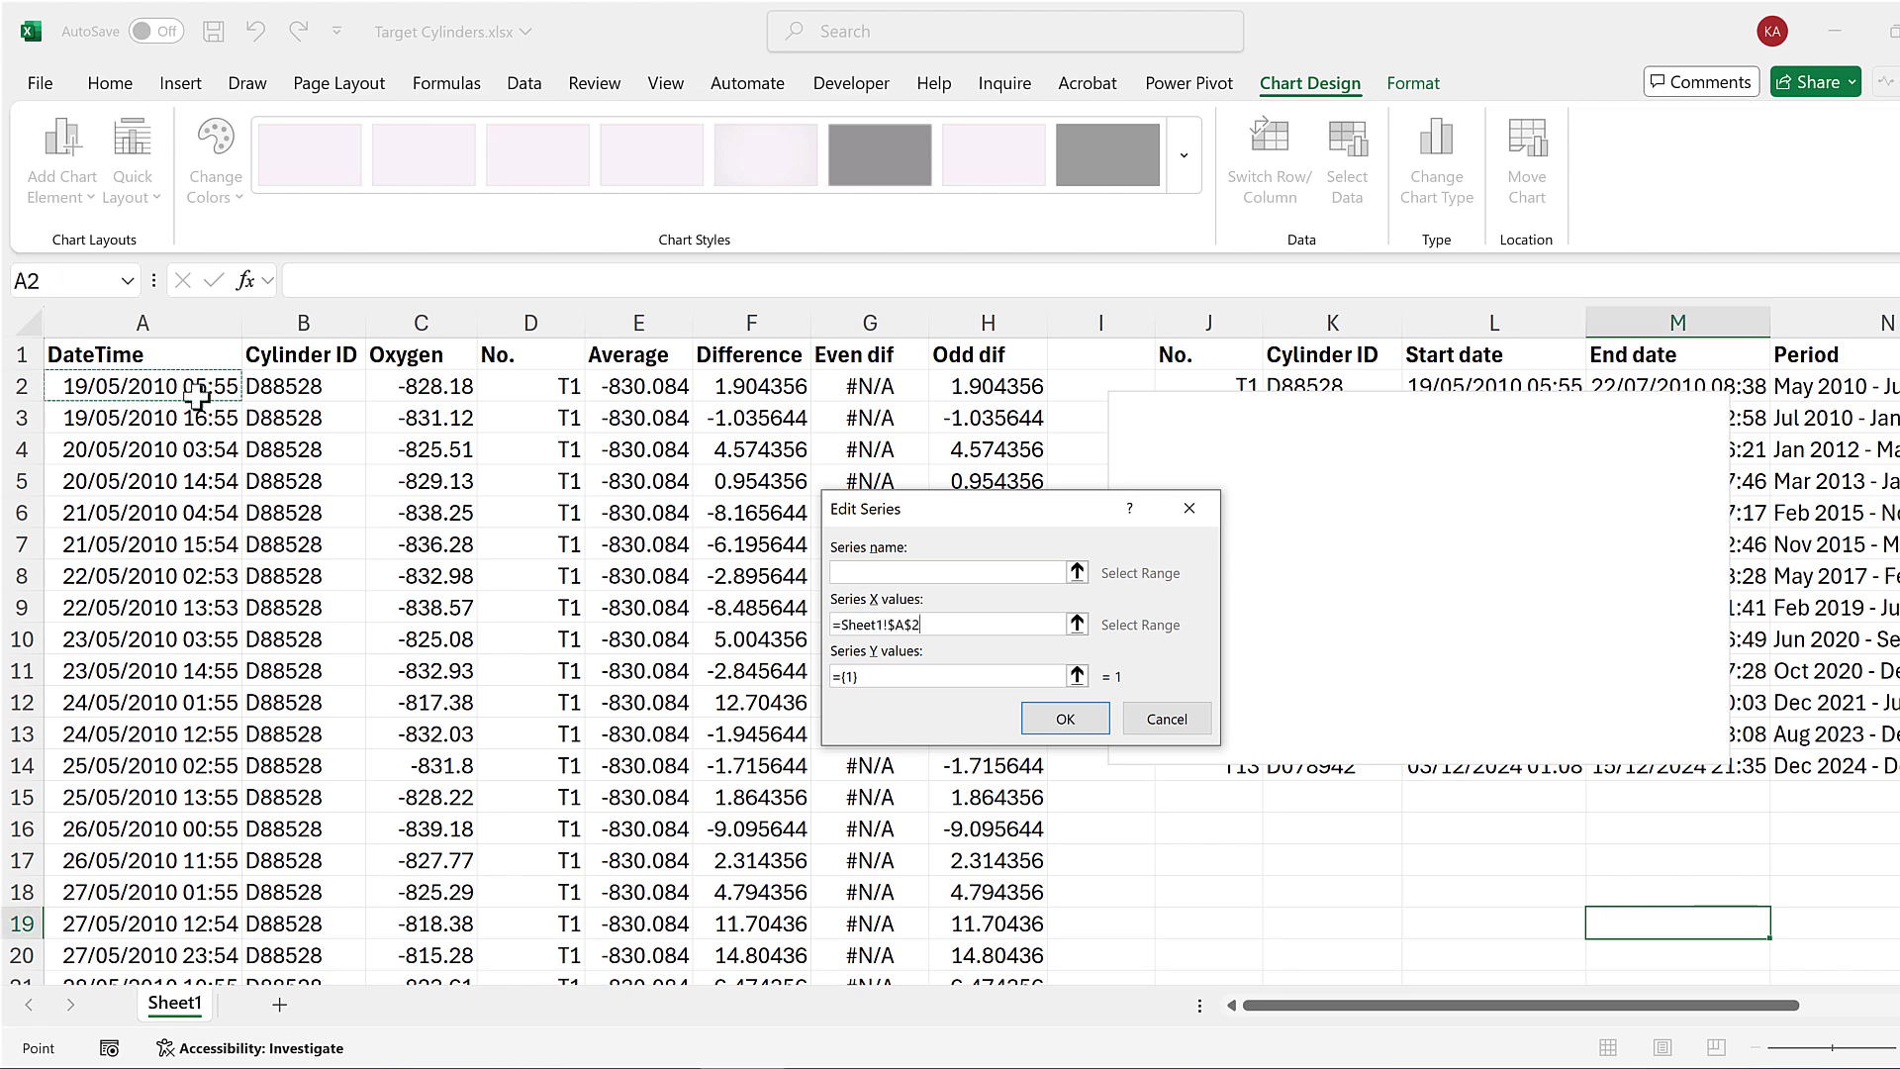
pyautogui.hotkey('ctrl', 'shift', 'Down')
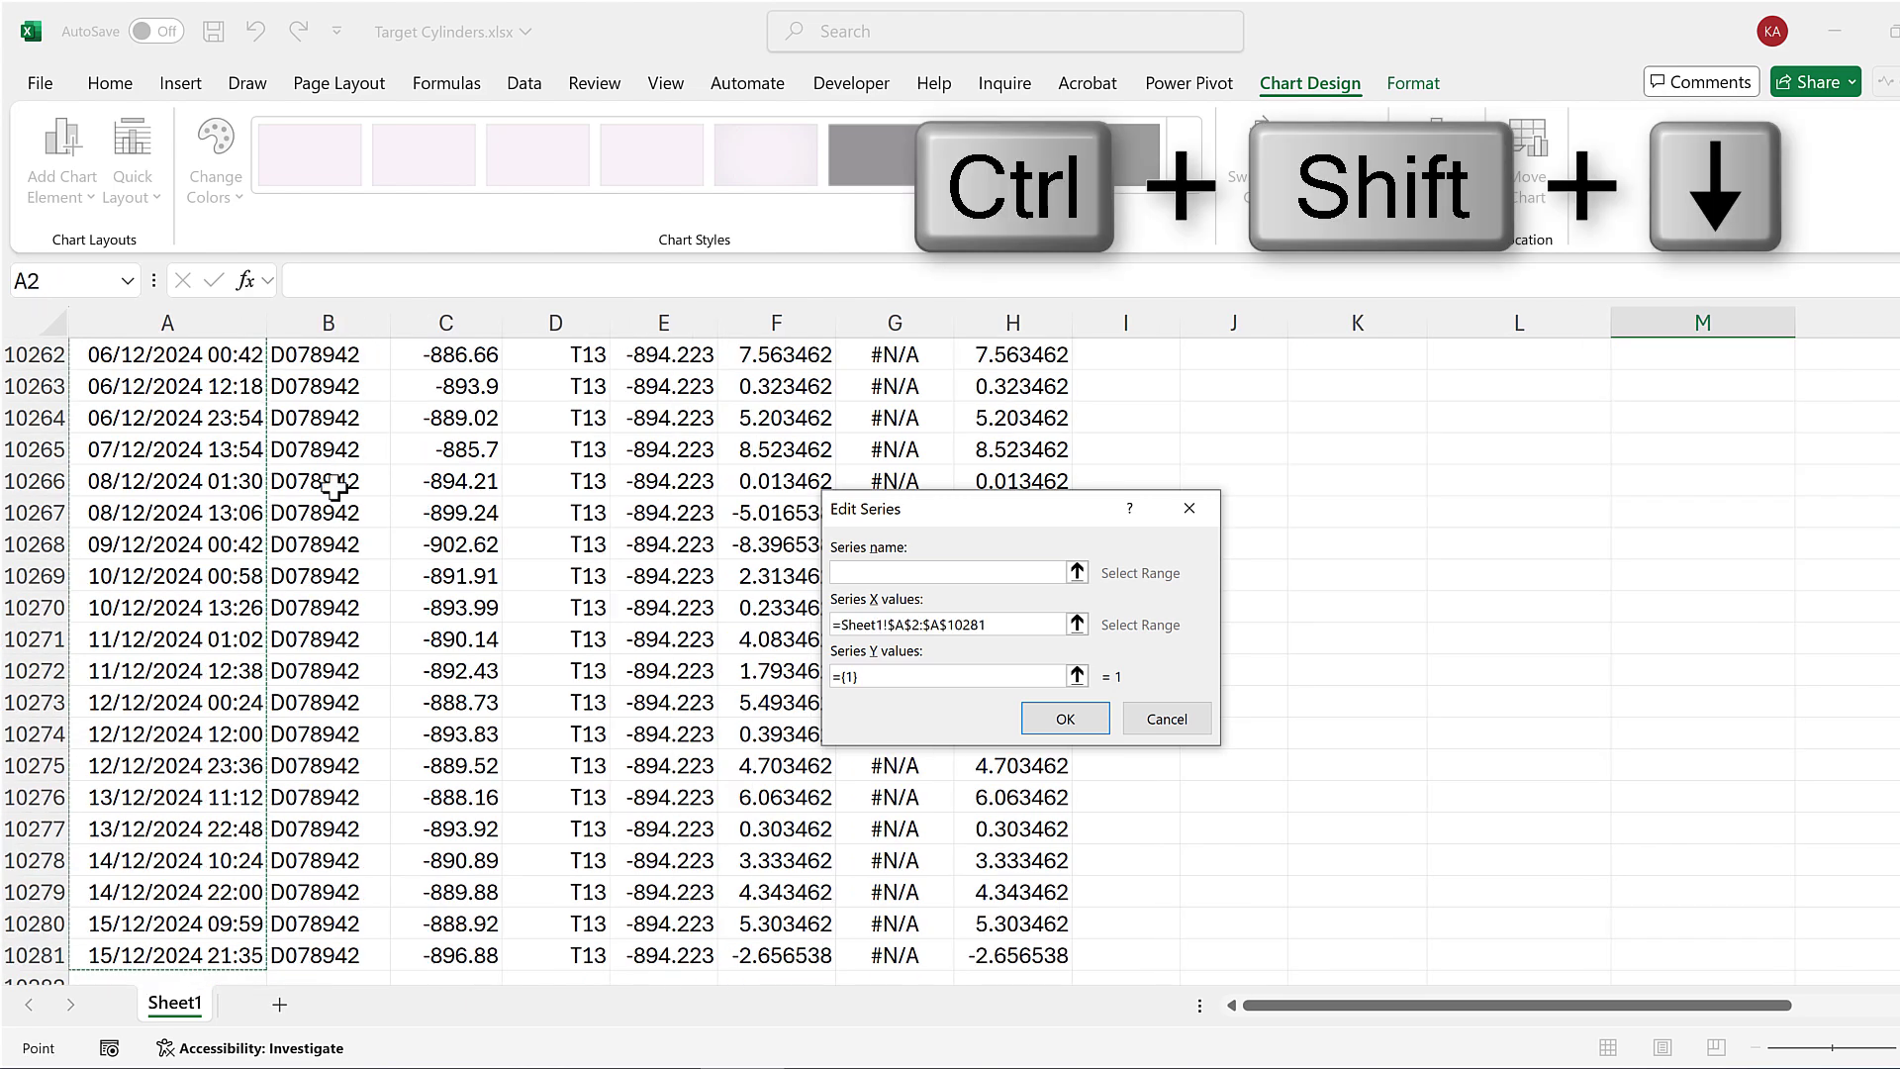
# Set the first series' Y values to the Even dif range G2:G10281 and accept the series
pyautogui.click(889, 675)
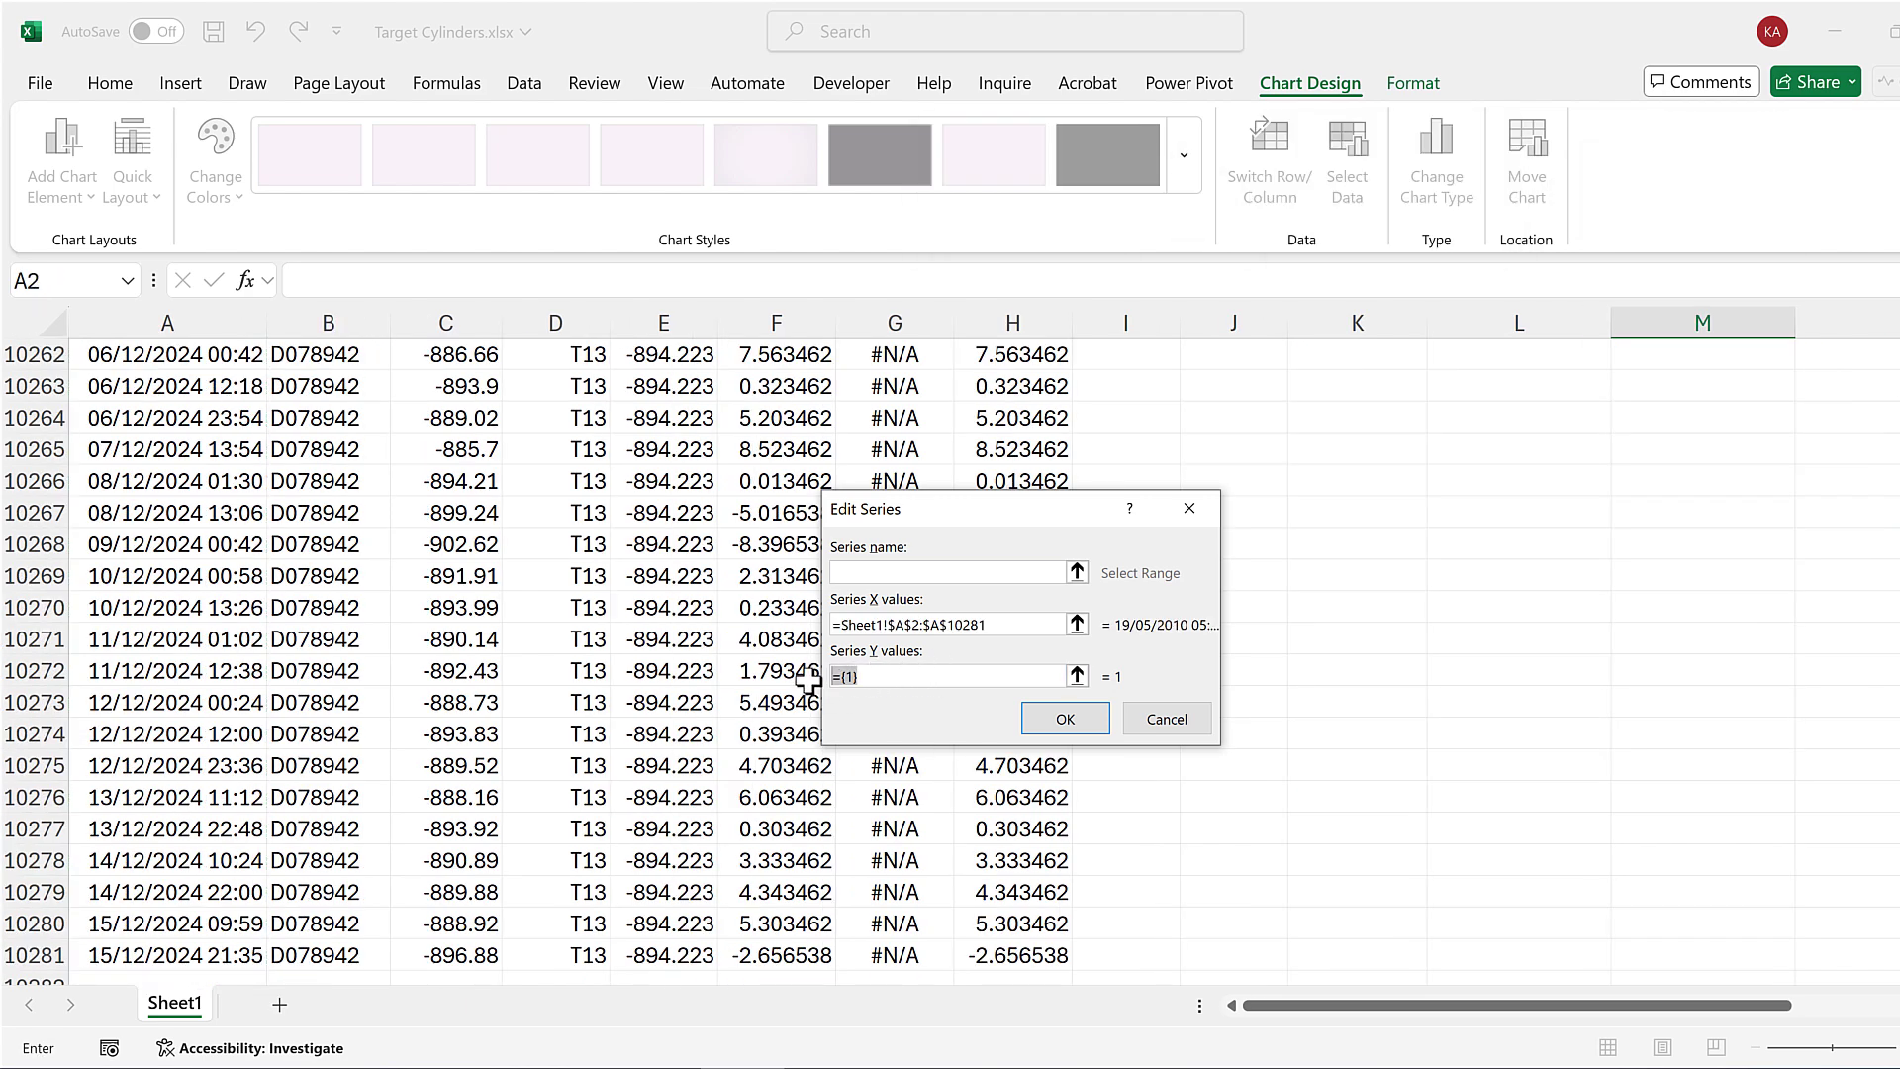
pyautogui.press('BackSpace')
pyautogui.moveTo(975, 511); pyautogui.dragTo(1290, 498)
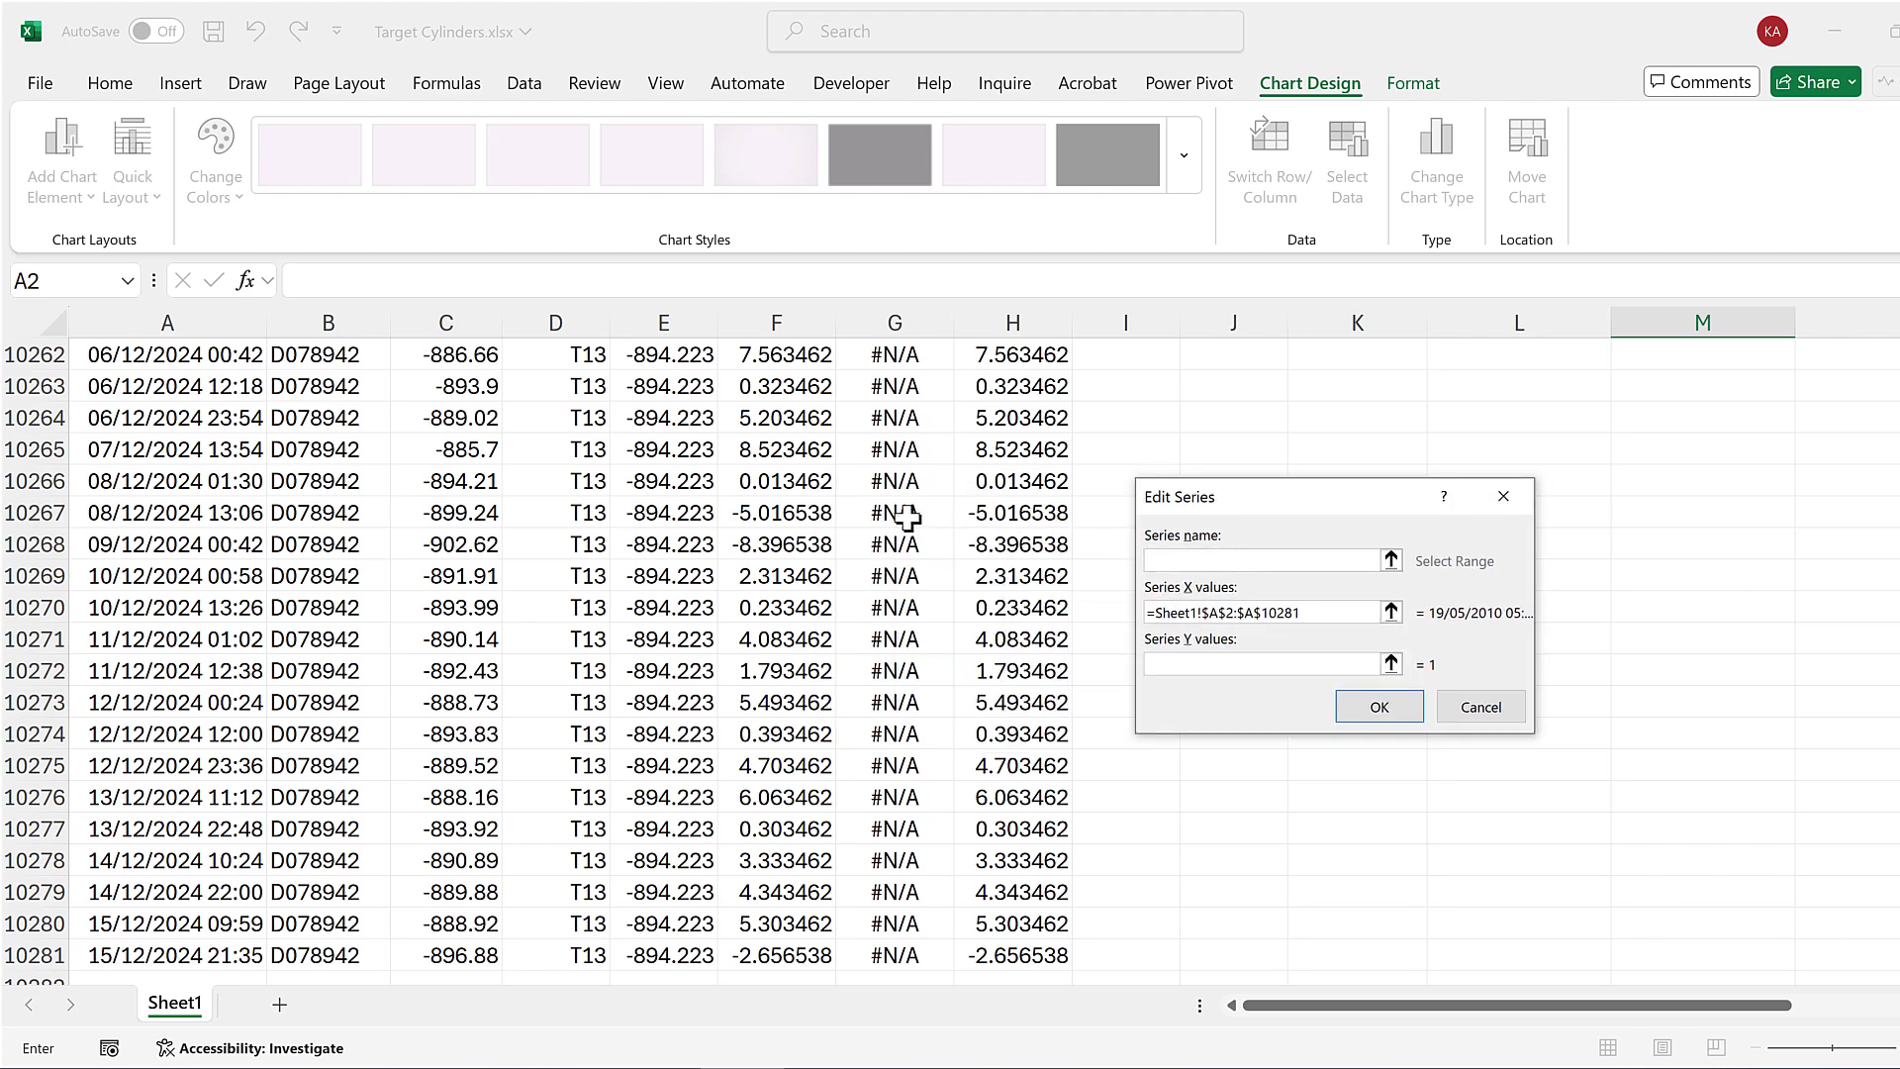
pyautogui.click(907, 514)
pyautogui.hotkey('ctrl', 'Up')
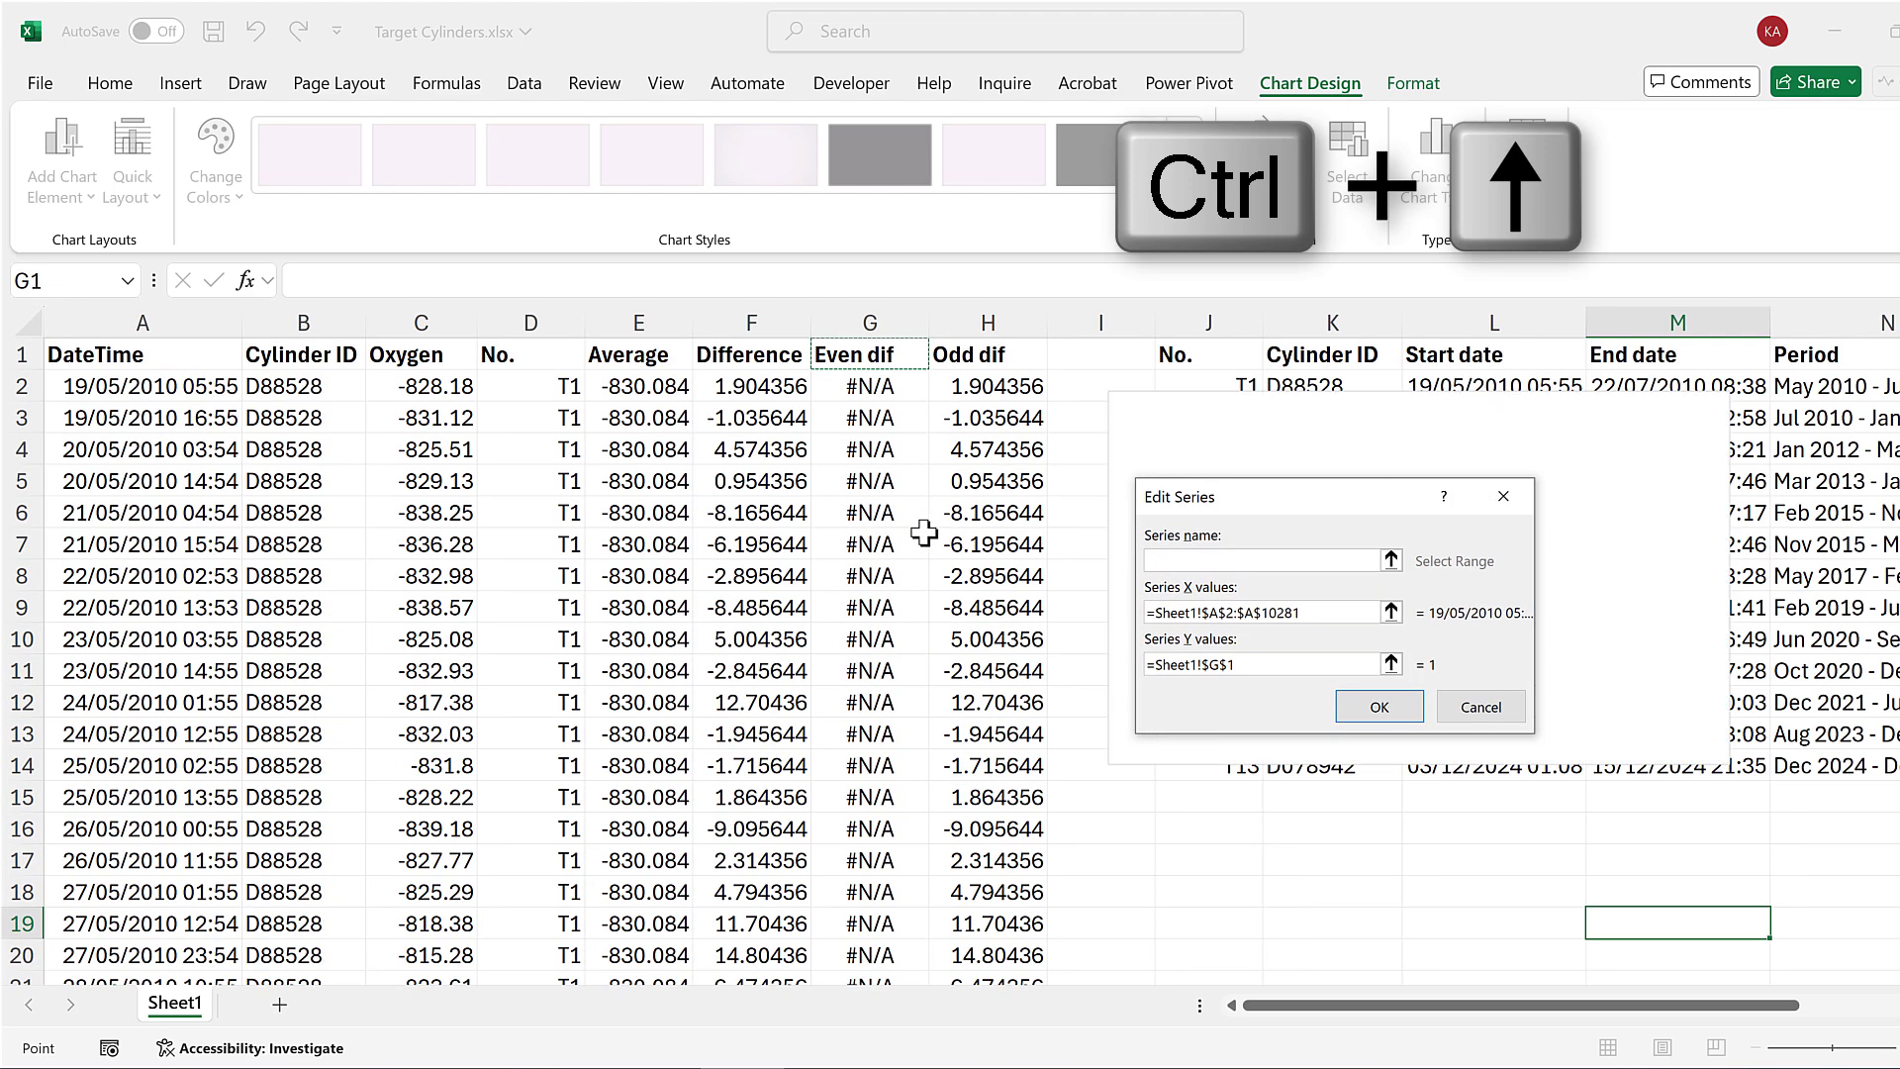
pyautogui.hotkey('ctrl', 'shift', 'Down')
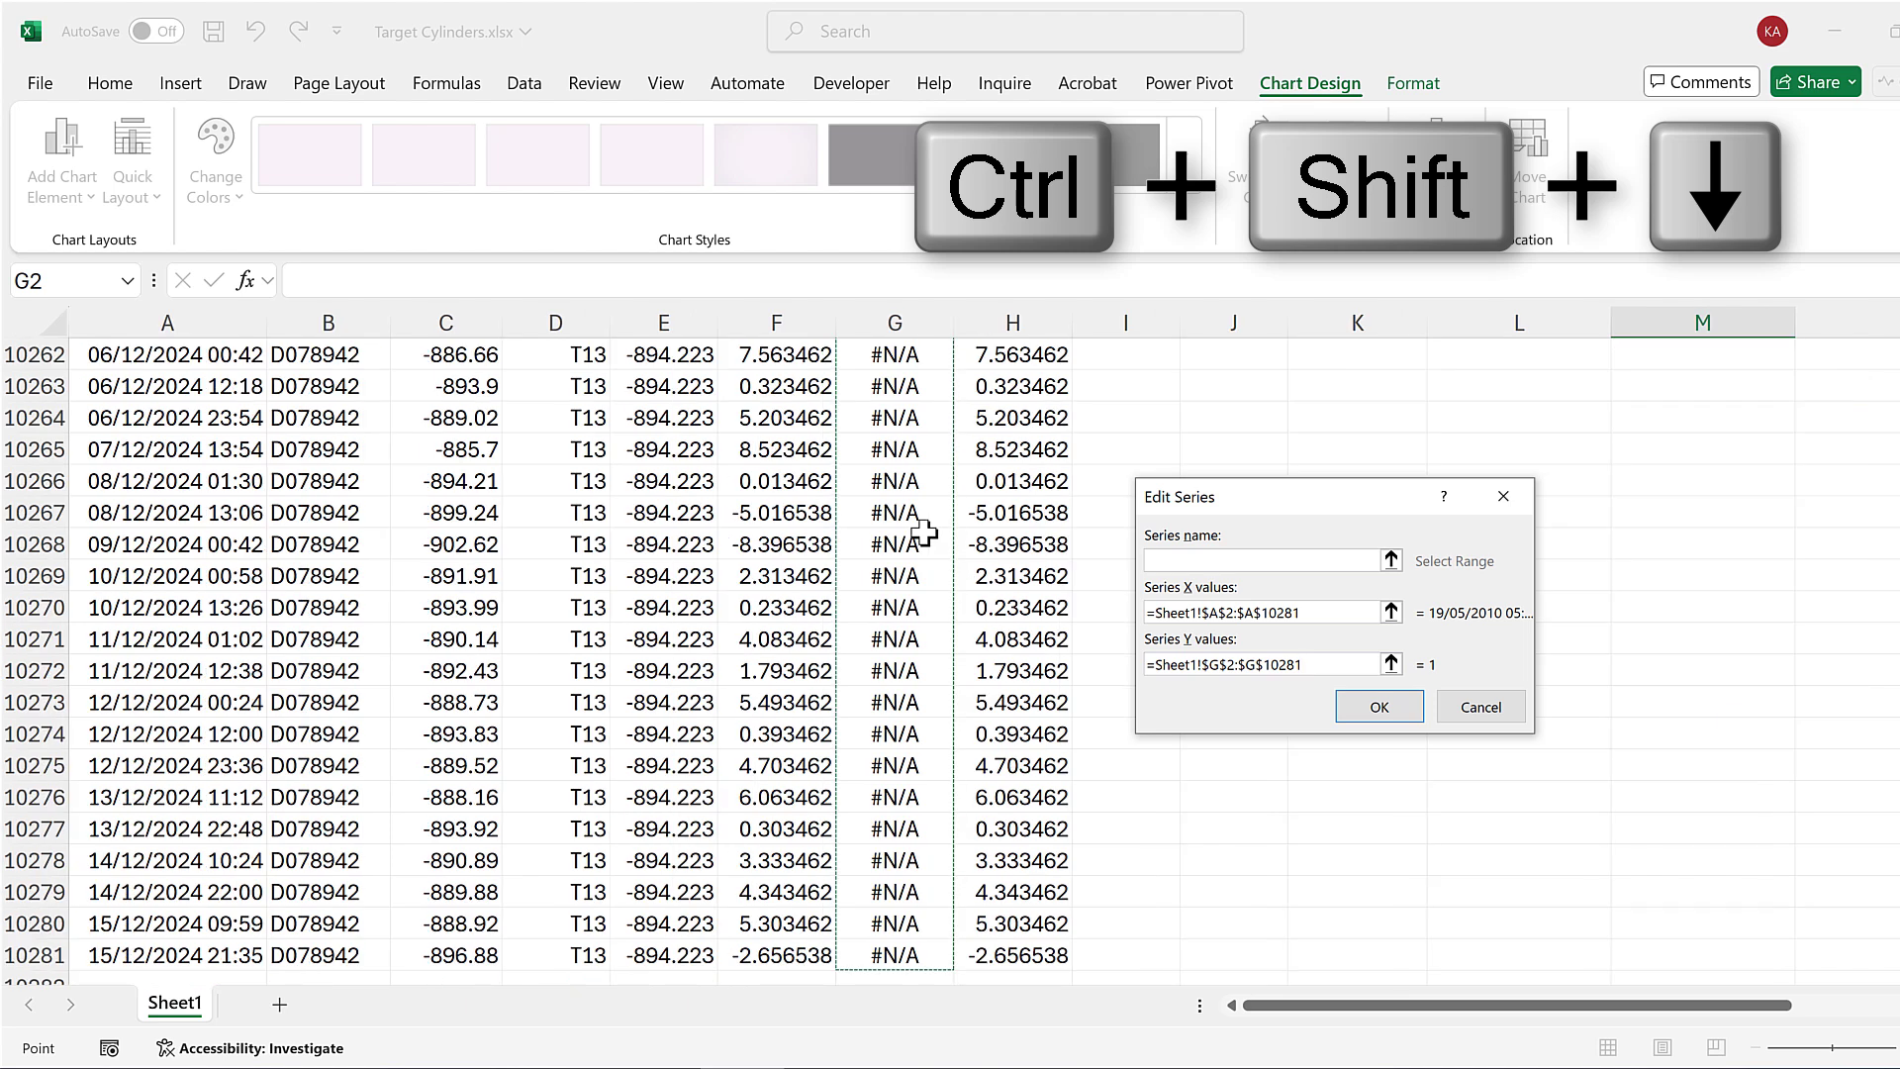
pyautogui.click(1403, 706)
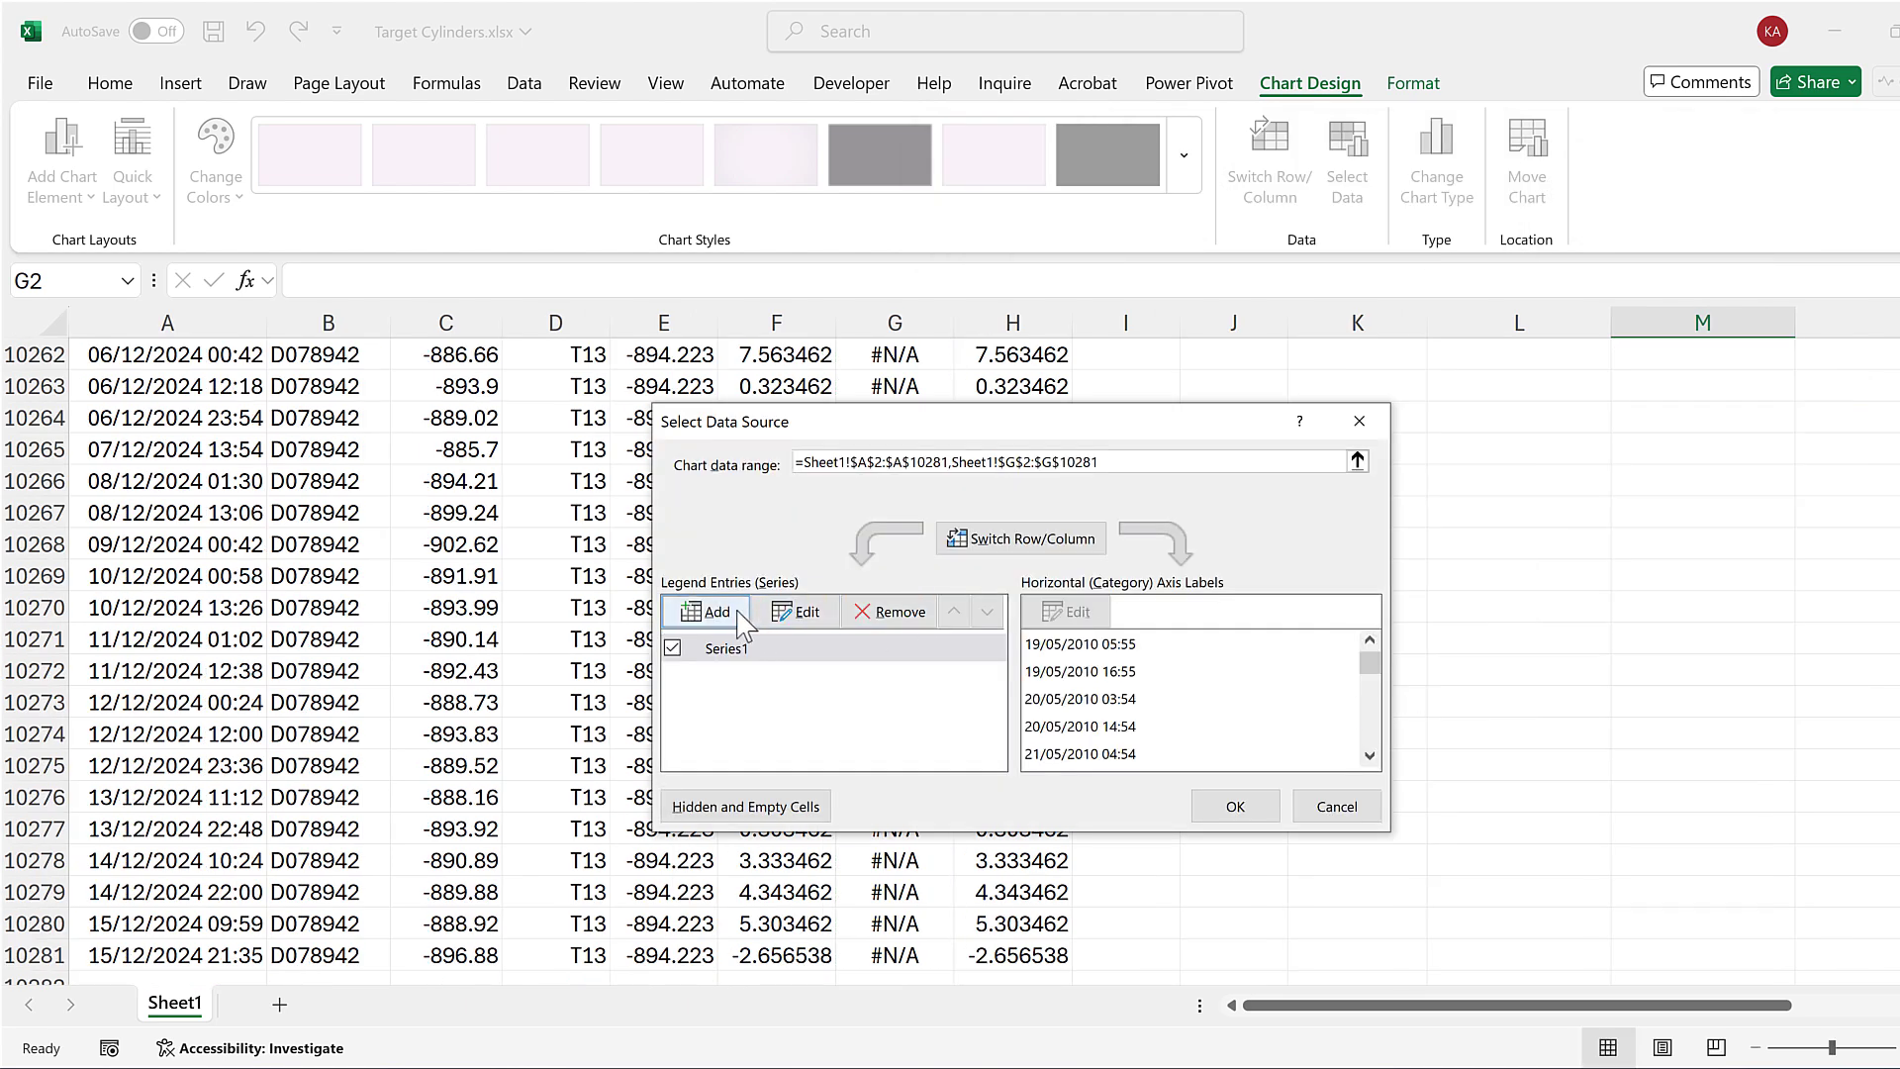
# Add a second data series to the chart with the dates in A2:A10281 as its X values
pyautogui.click(740, 623)
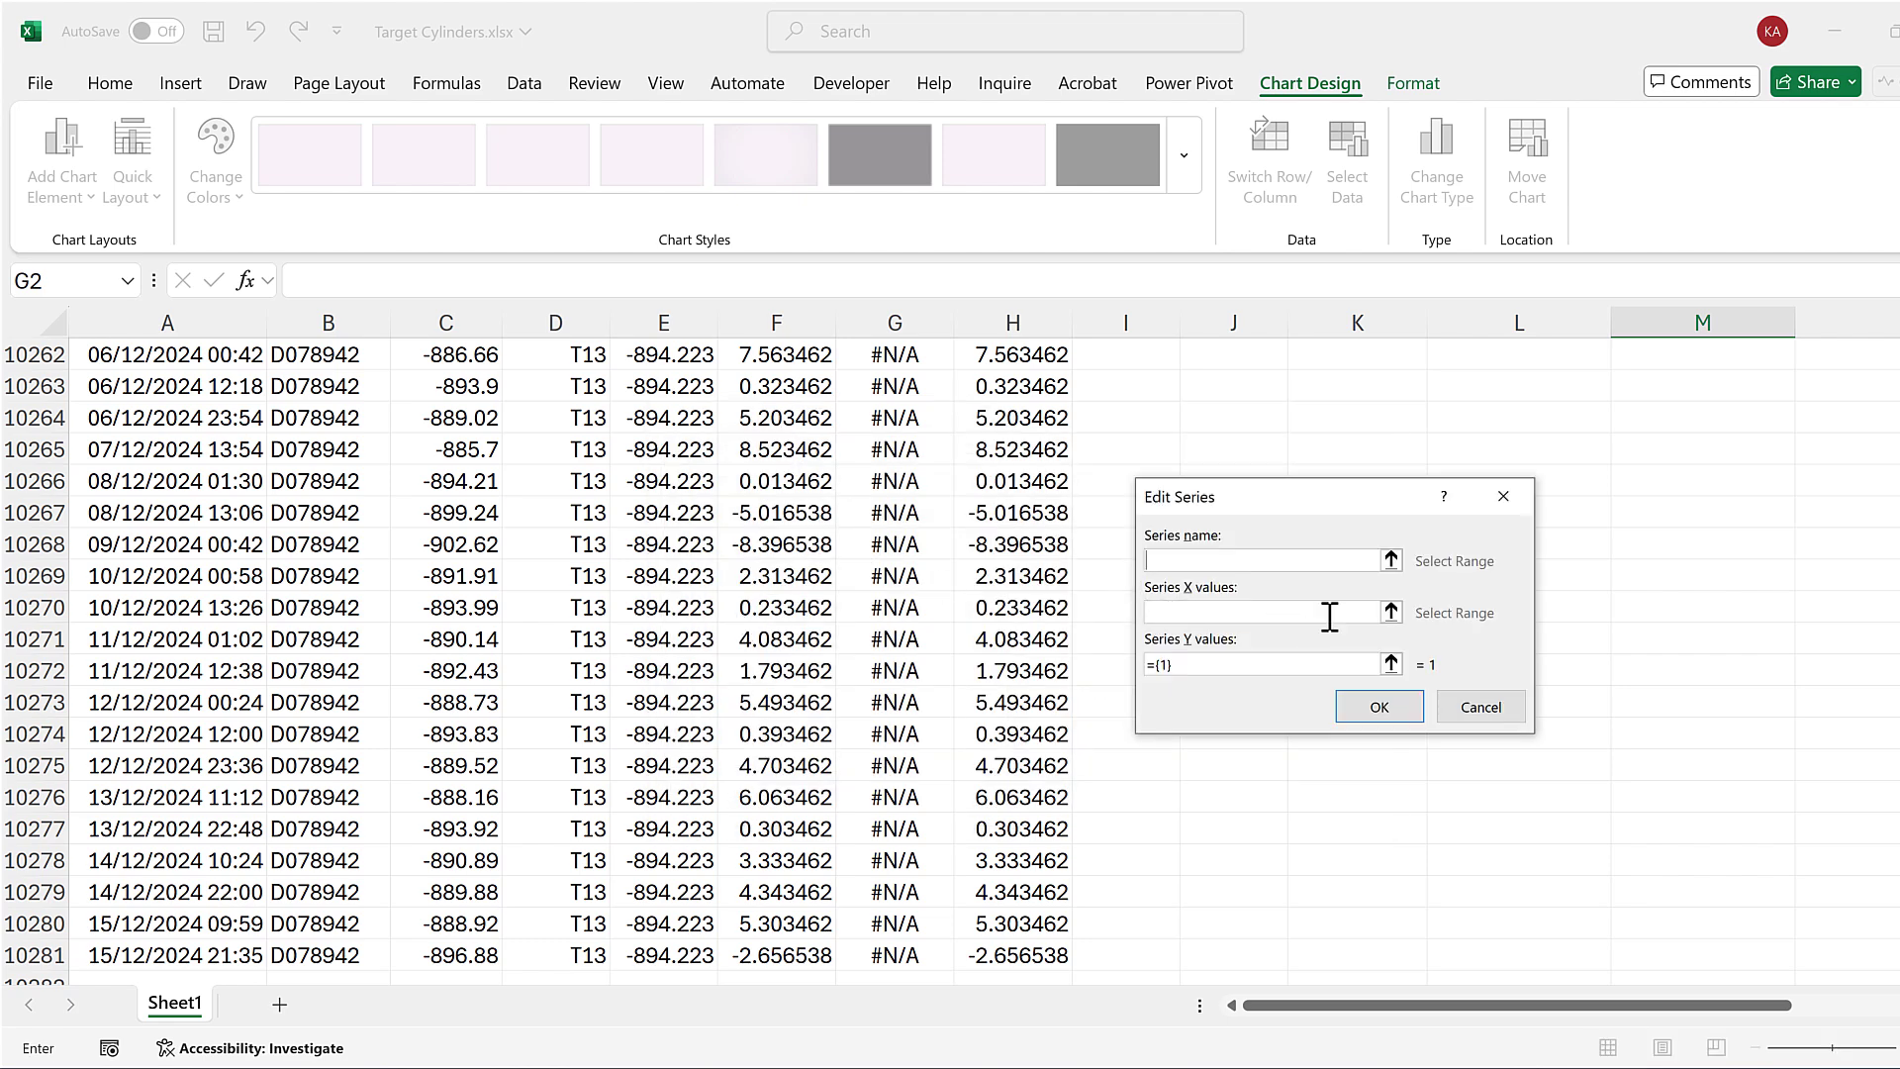
pyautogui.click(186, 507)
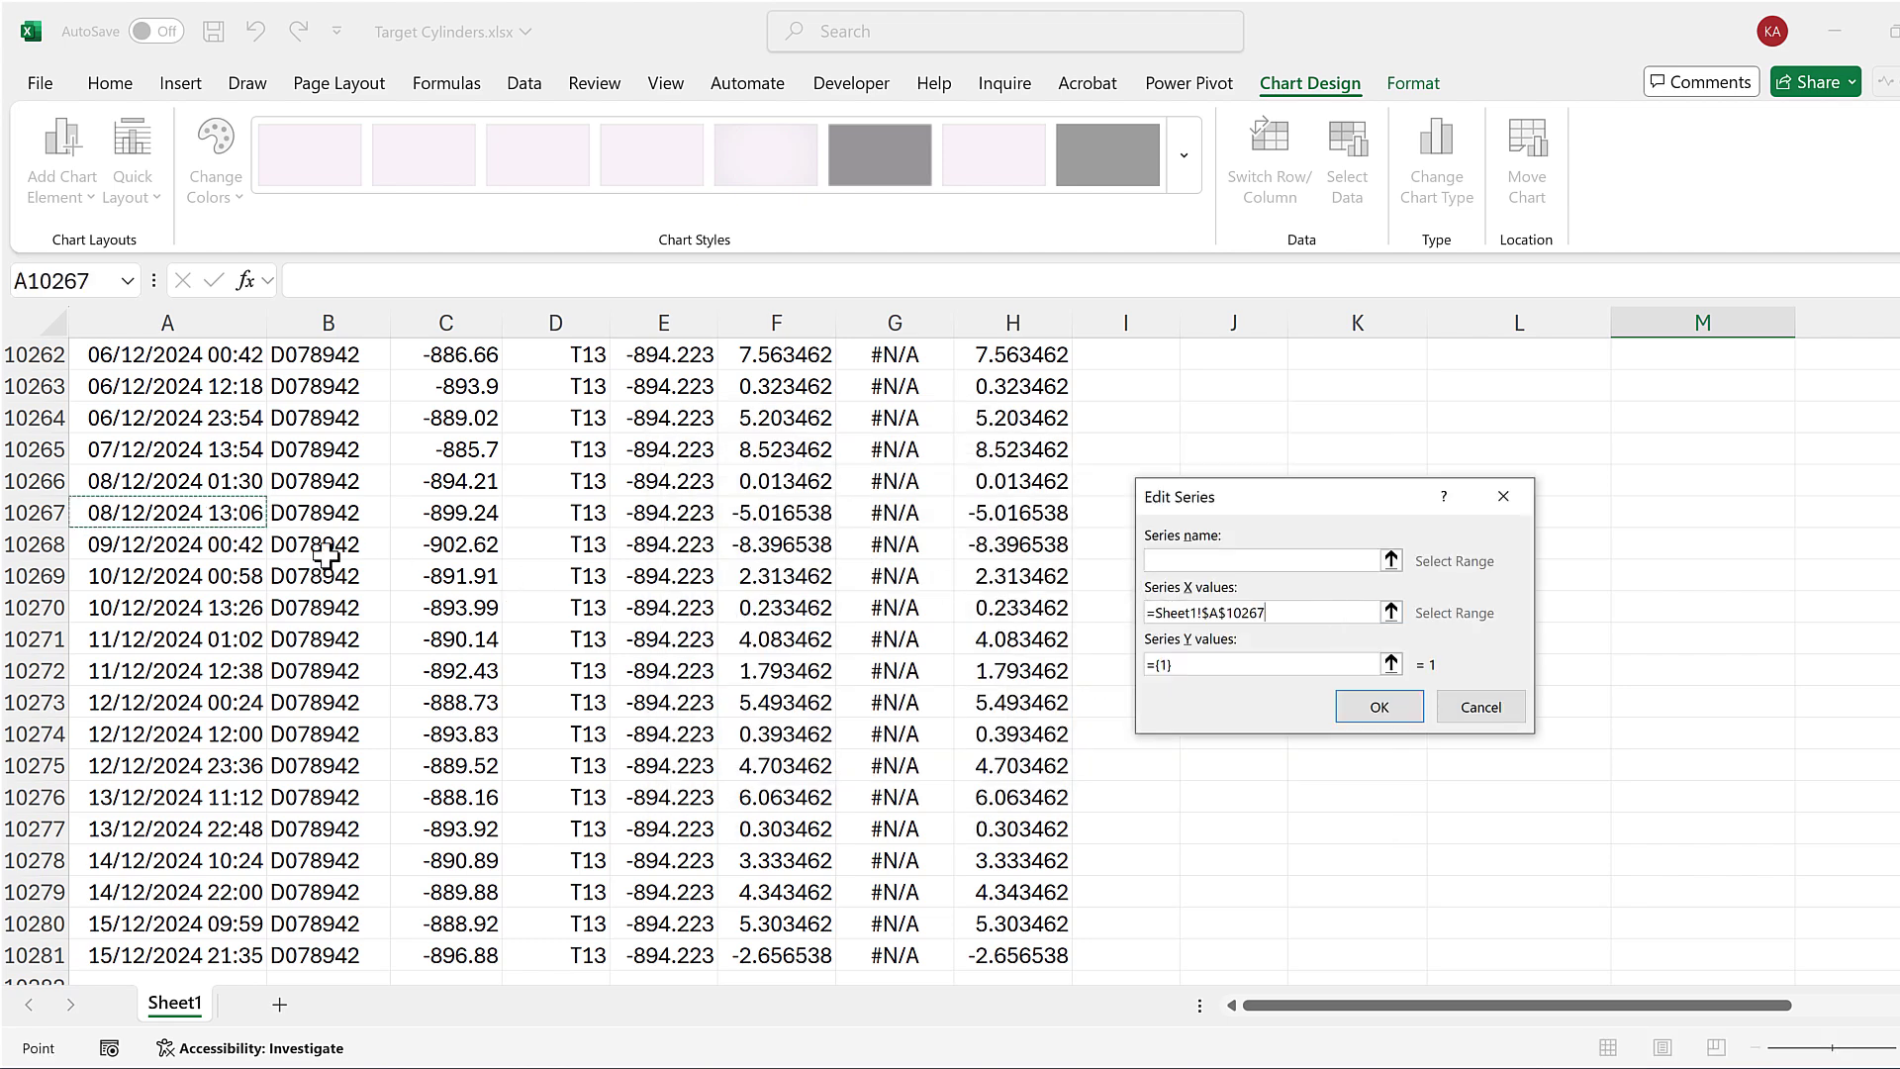
pyautogui.hotkey('ctrl', 'Up')
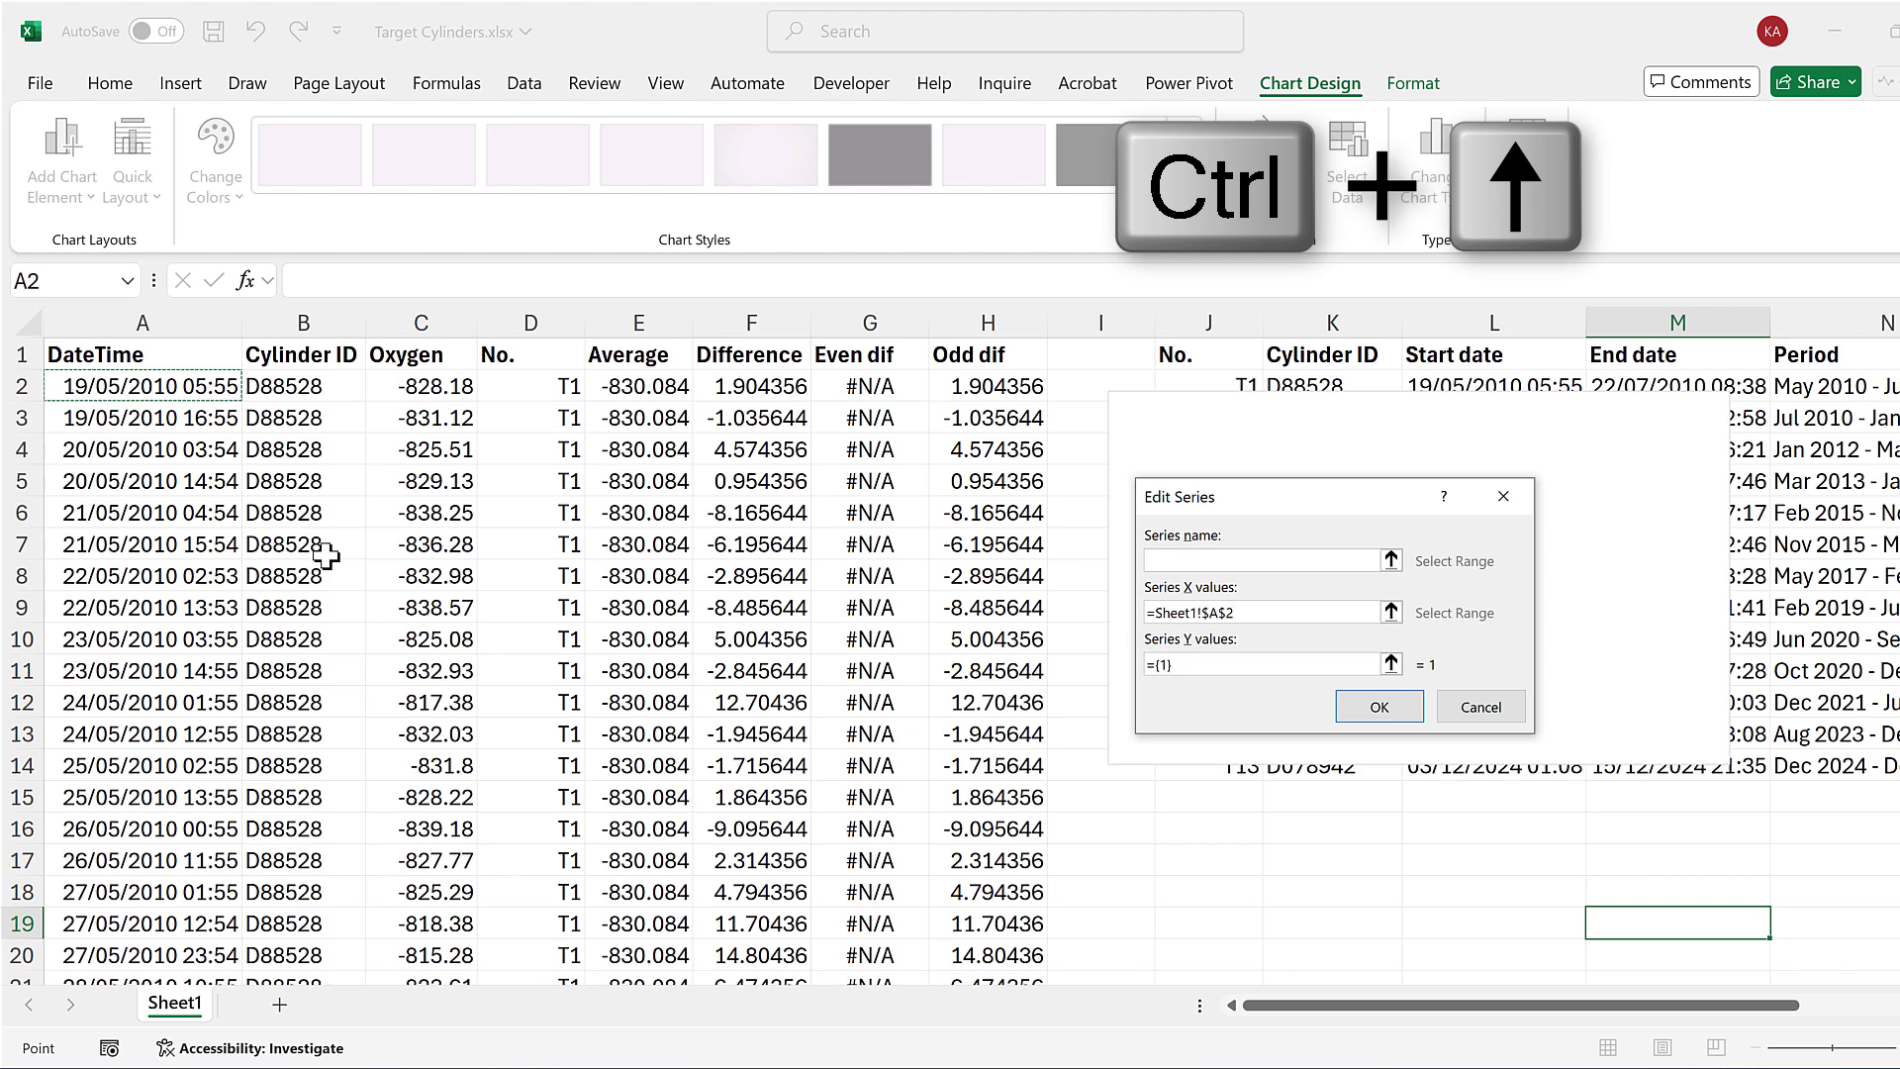
pyautogui.hotkey('ctrl', 'shift', 'Down')
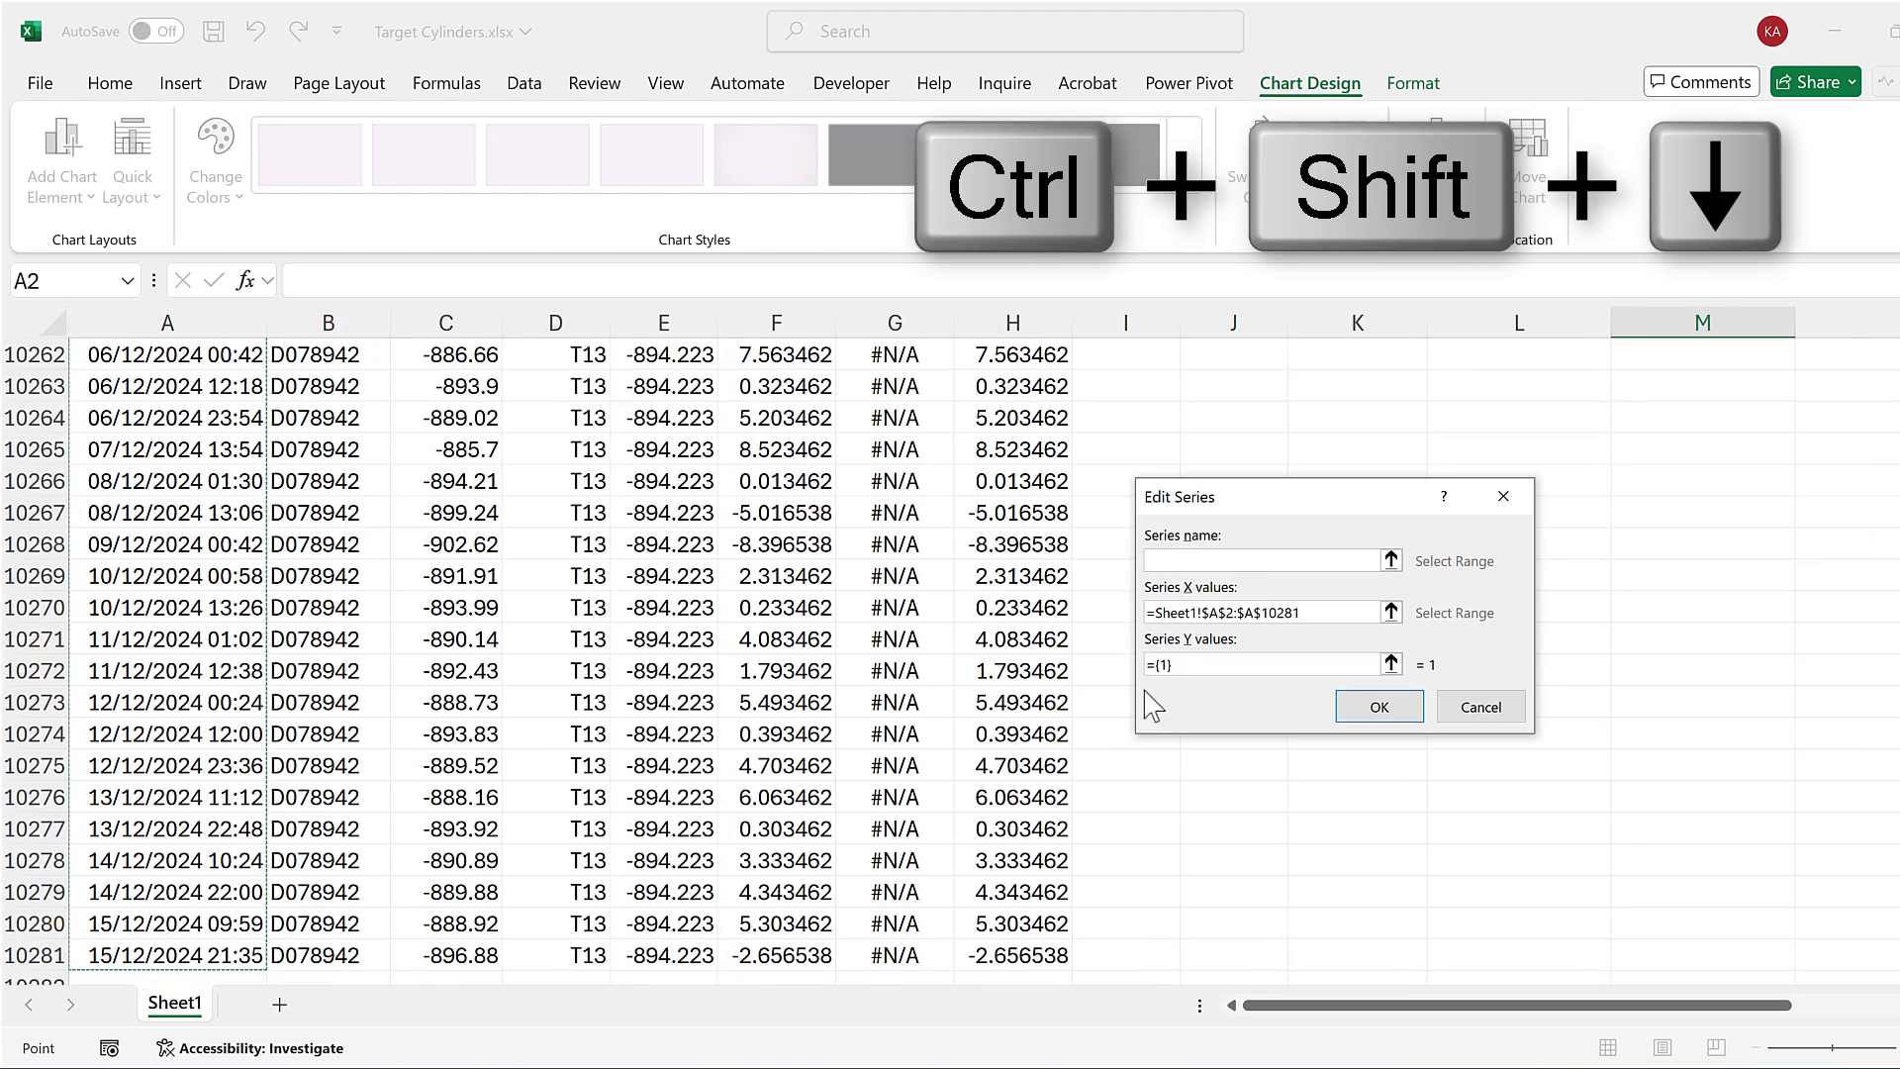
# Set the second series' Y values to the Odd dif range H2:H10281 and accept the chart's data source
pyautogui.moveTo(1183, 664); pyautogui.dragTo(1138, 665)
pyautogui.press('Delete')
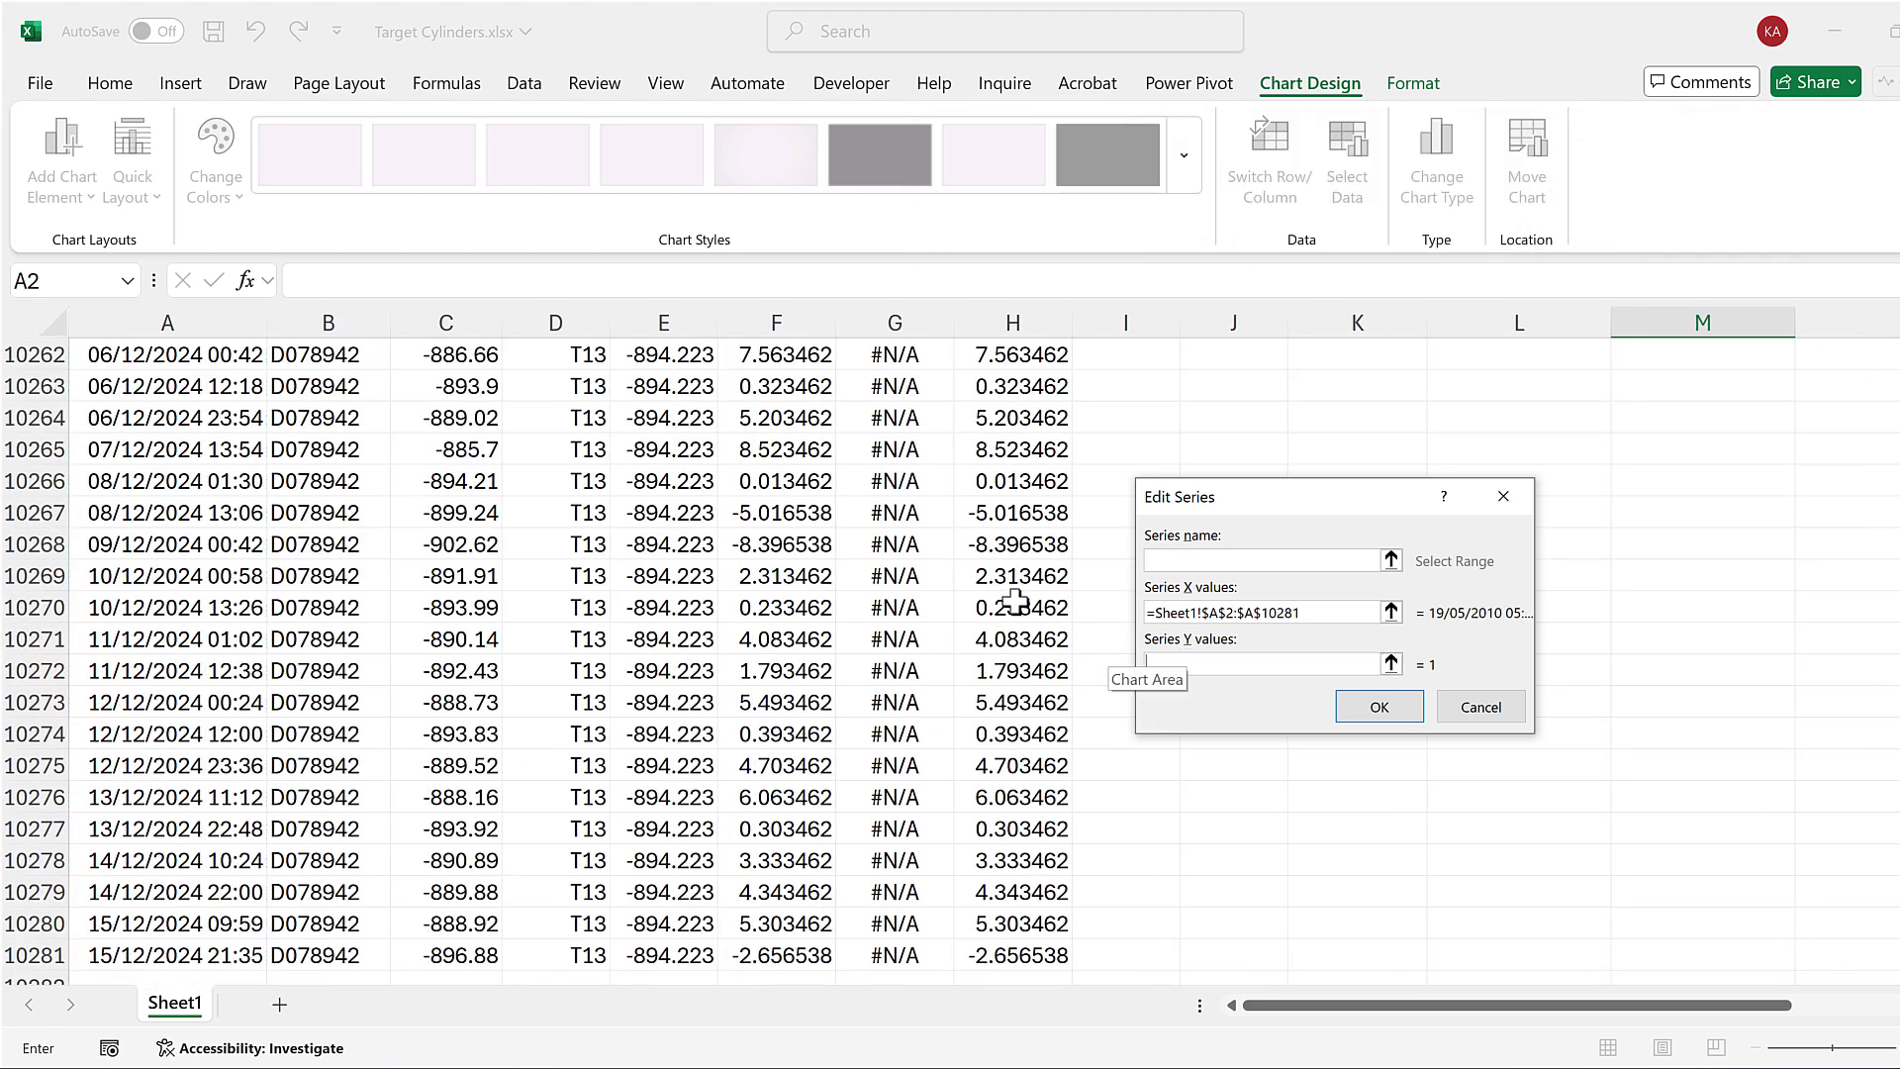
pyautogui.click(1016, 600)
pyautogui.hotkey('ctrl', 'Up')
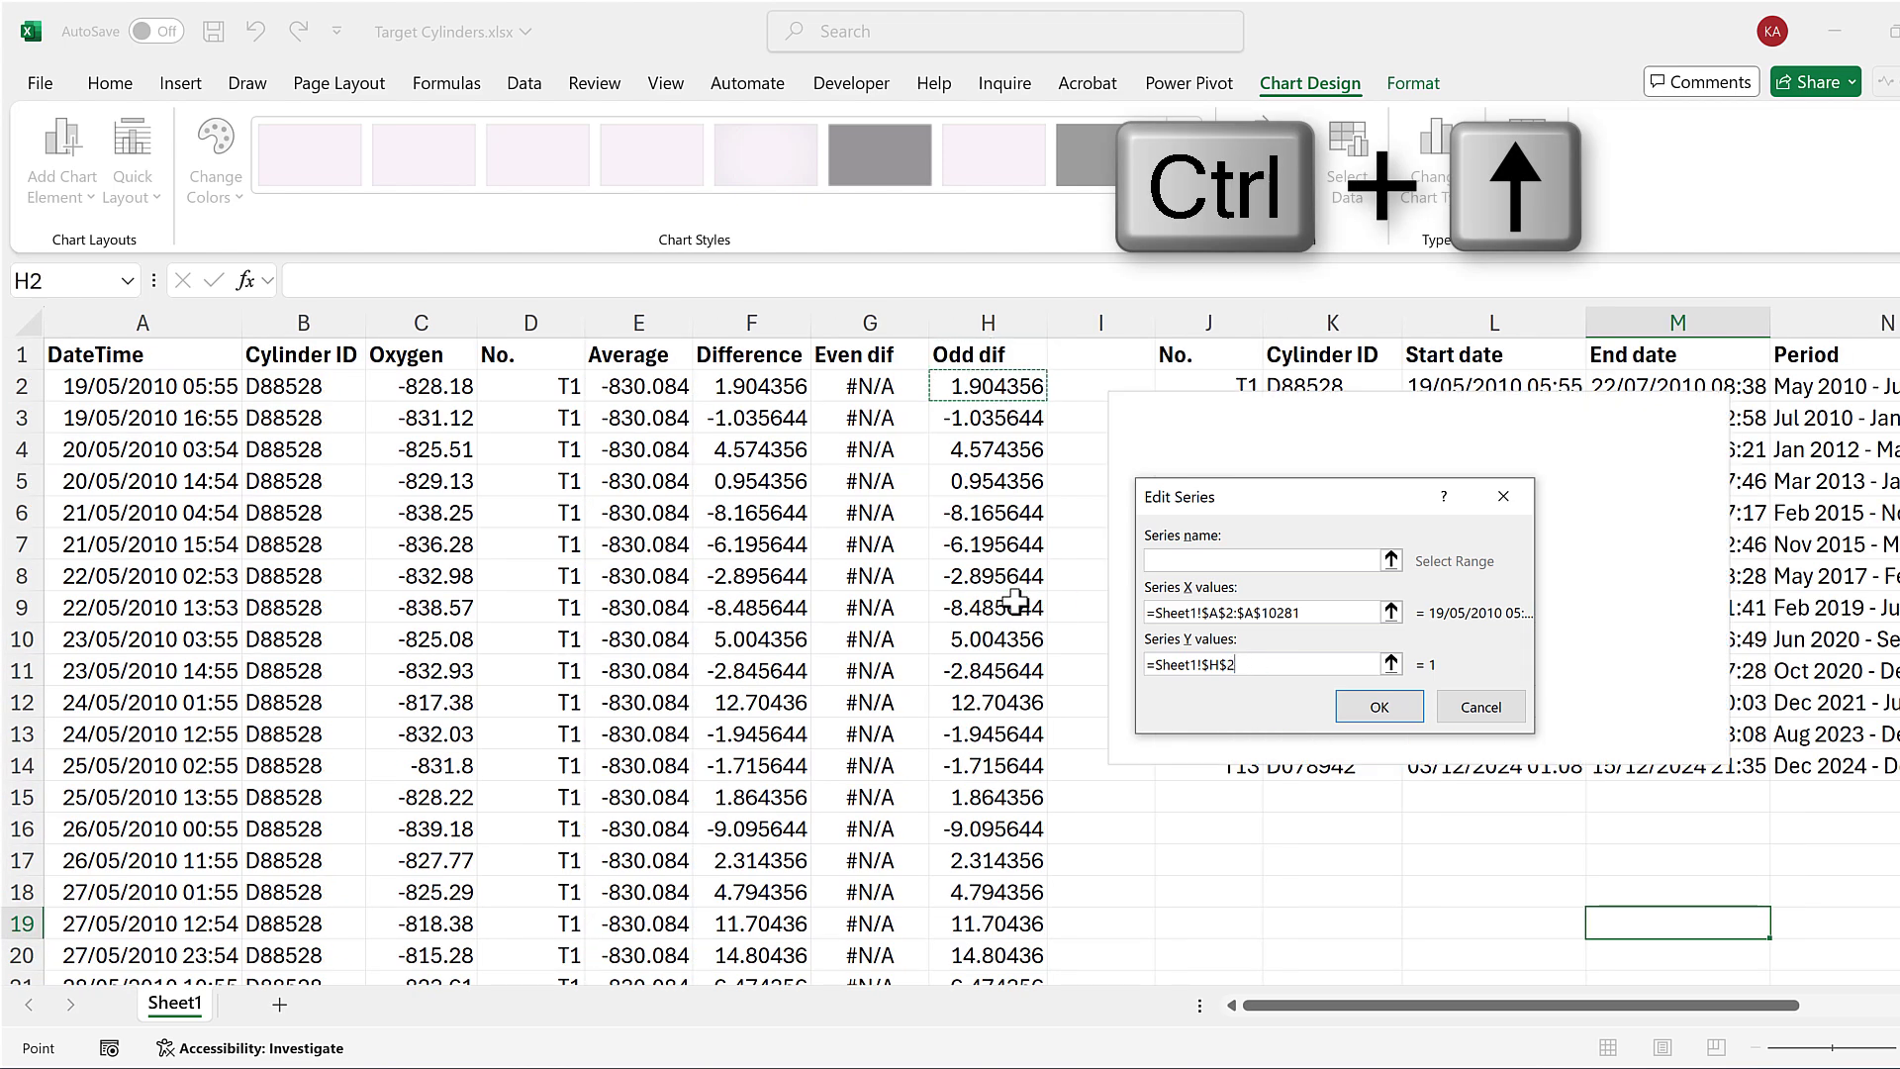
pyautogui.hotkey('ctrl', 'shift', 'Down')
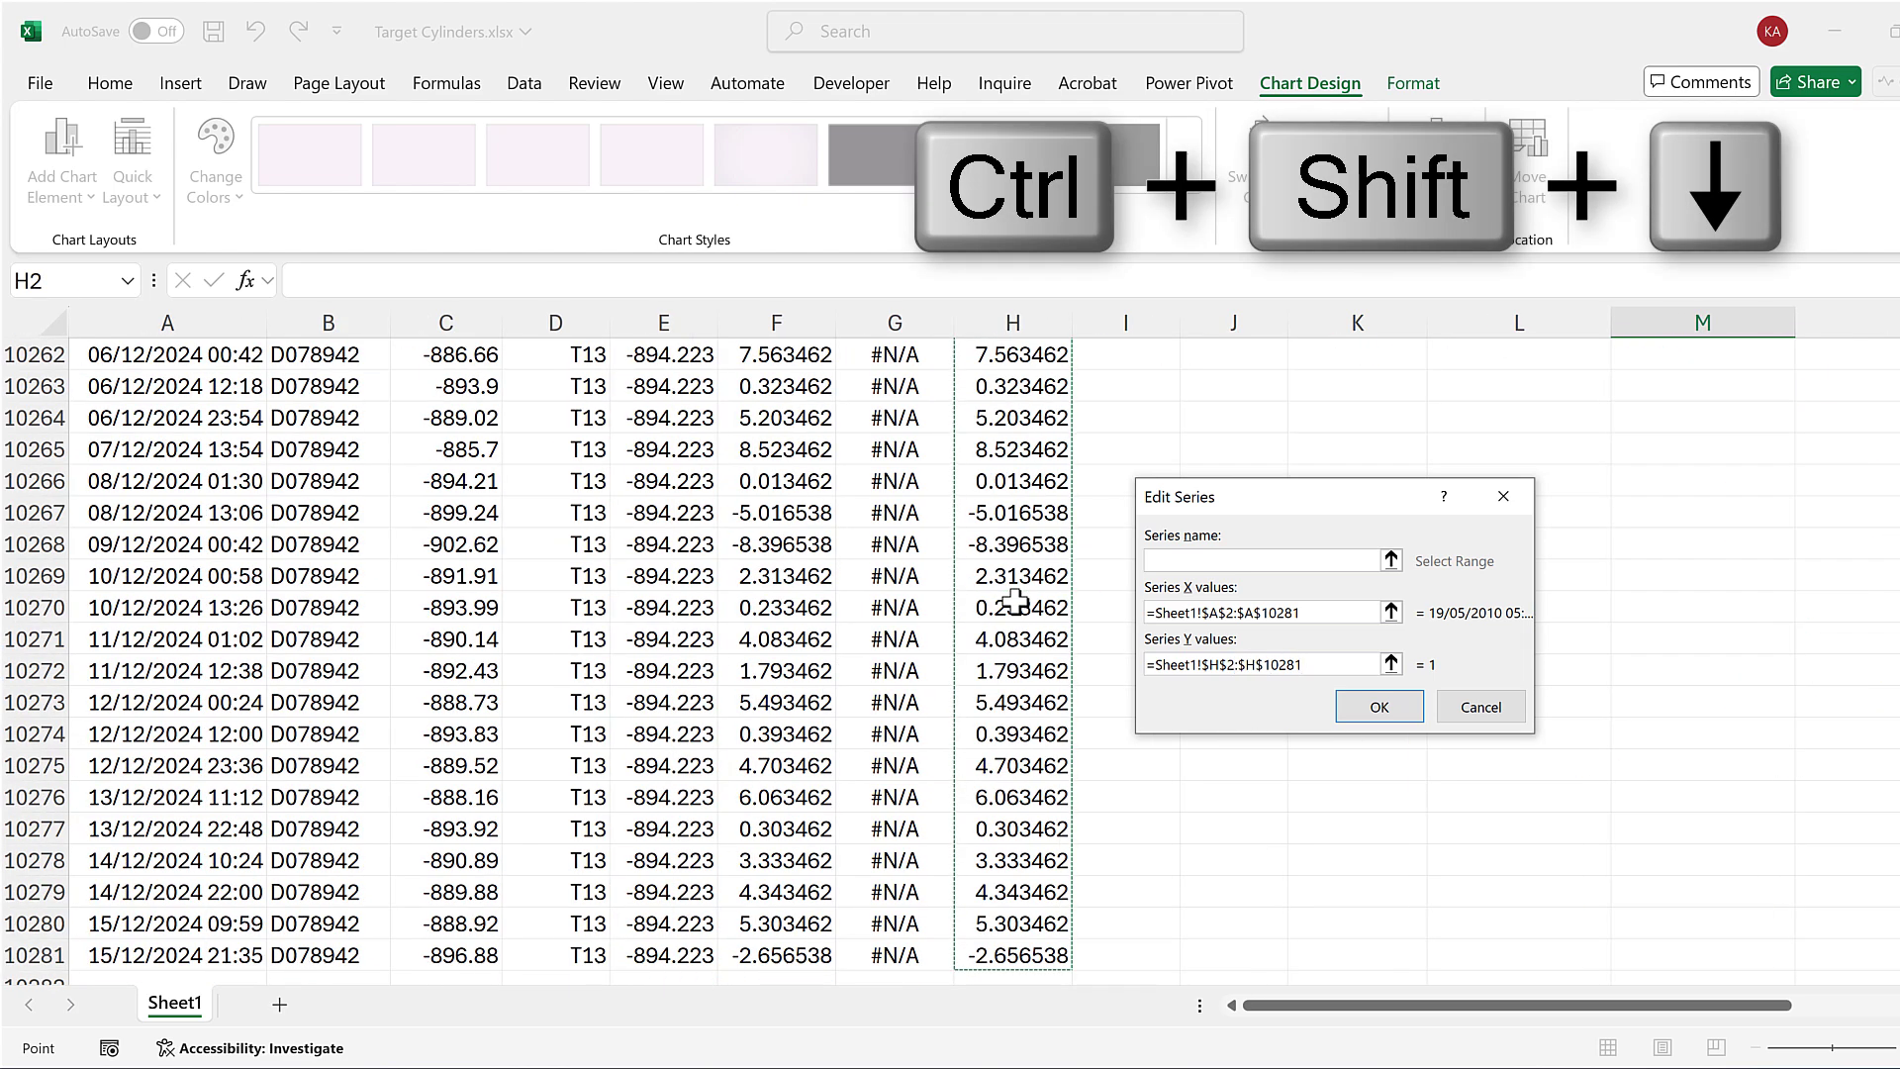
pyautogui.click(1375, 708)
pyautogui.click(1235, 806)
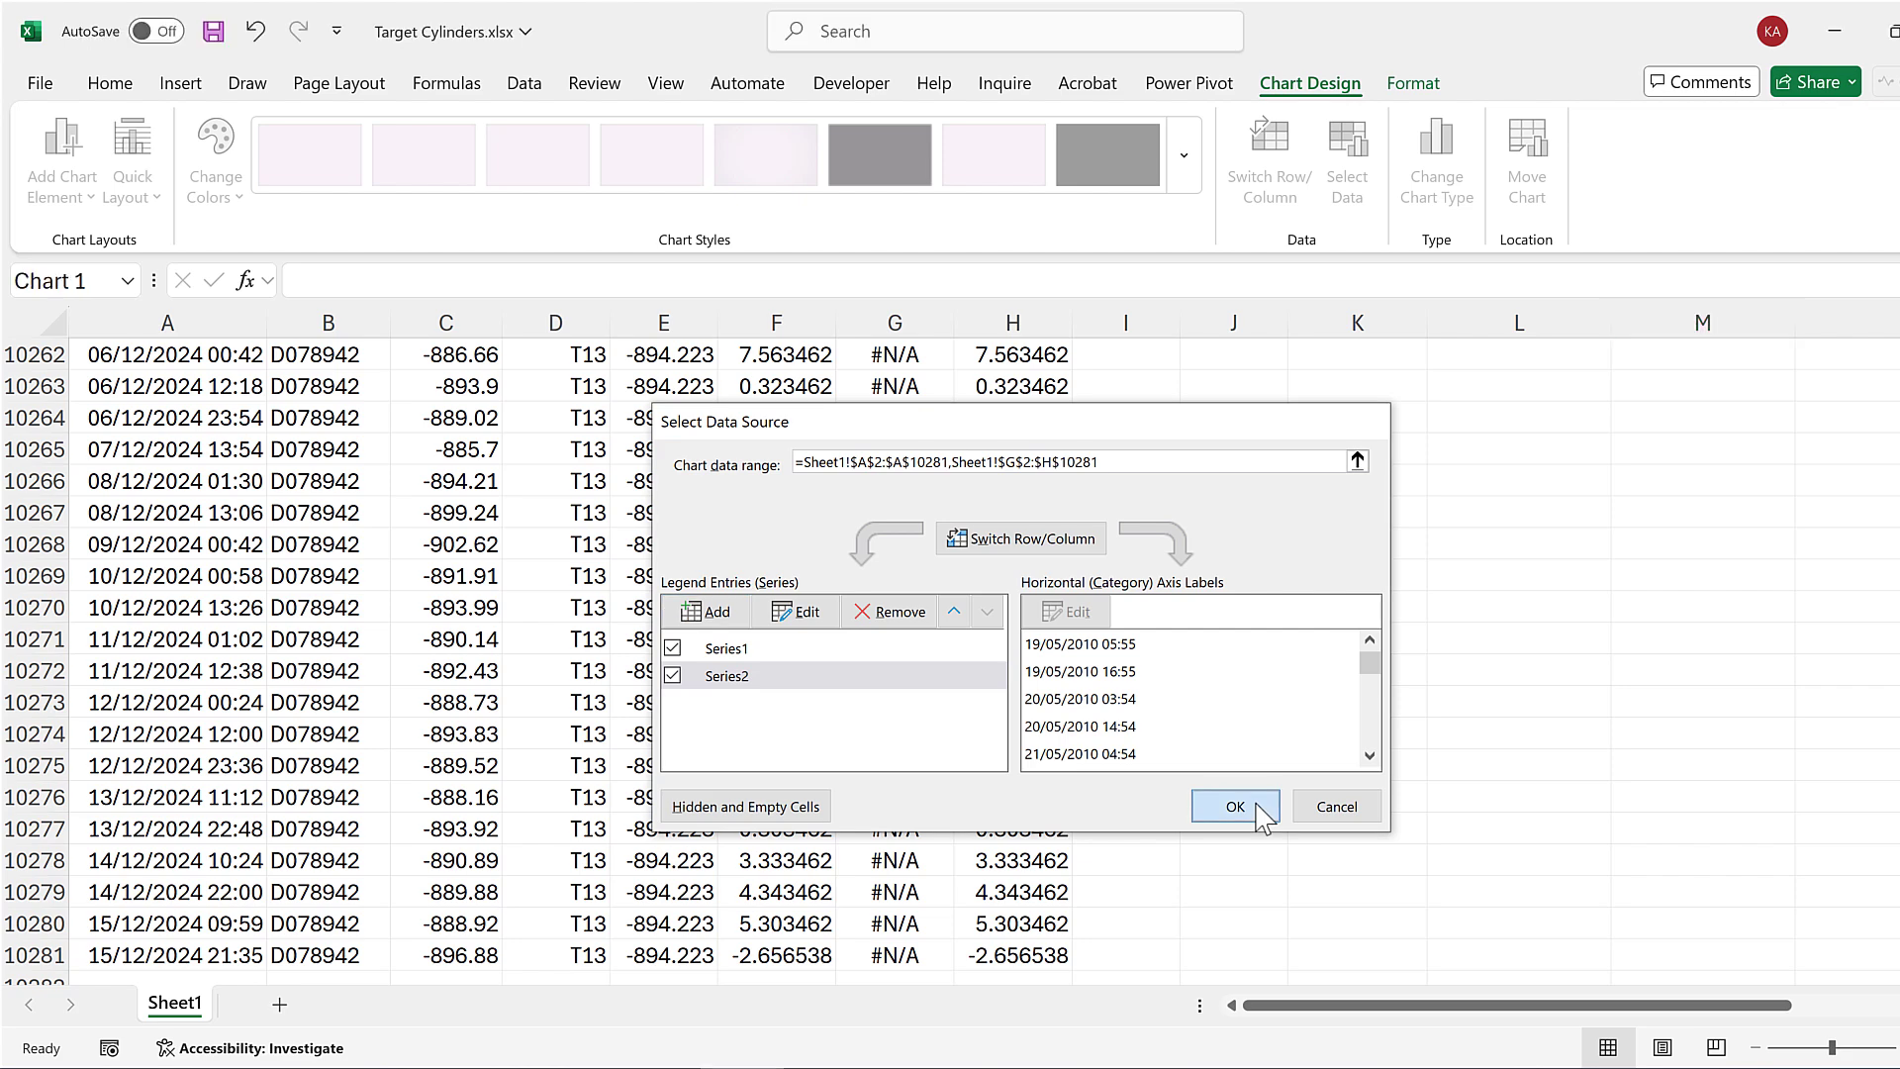
# Return to the start of Sheet1 and move the scatter chart to a new sheet named Chart1
pyautogui.click(1441, 702)
pyautogui.hotkey('ctrl', 'Home')
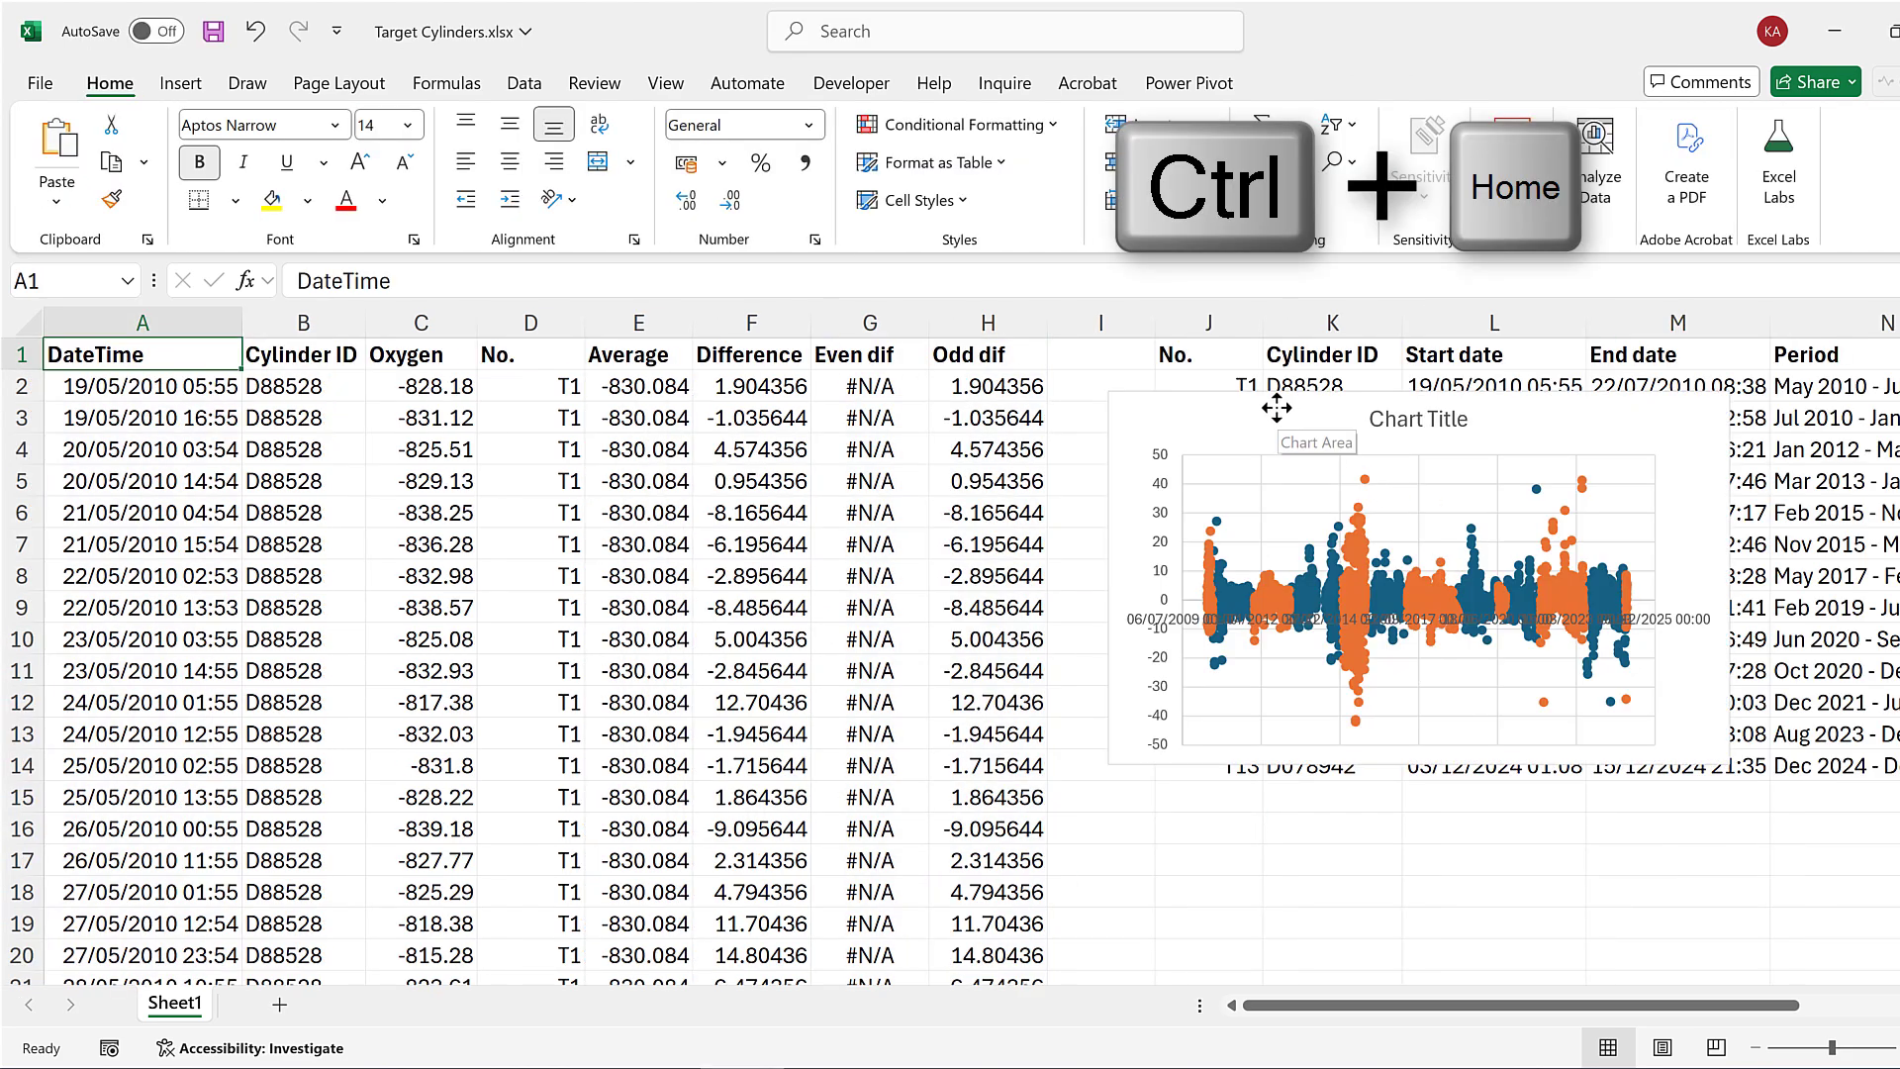
pyautogui.click(1276, 407)
pyautogui.rightClick(1276, 407)
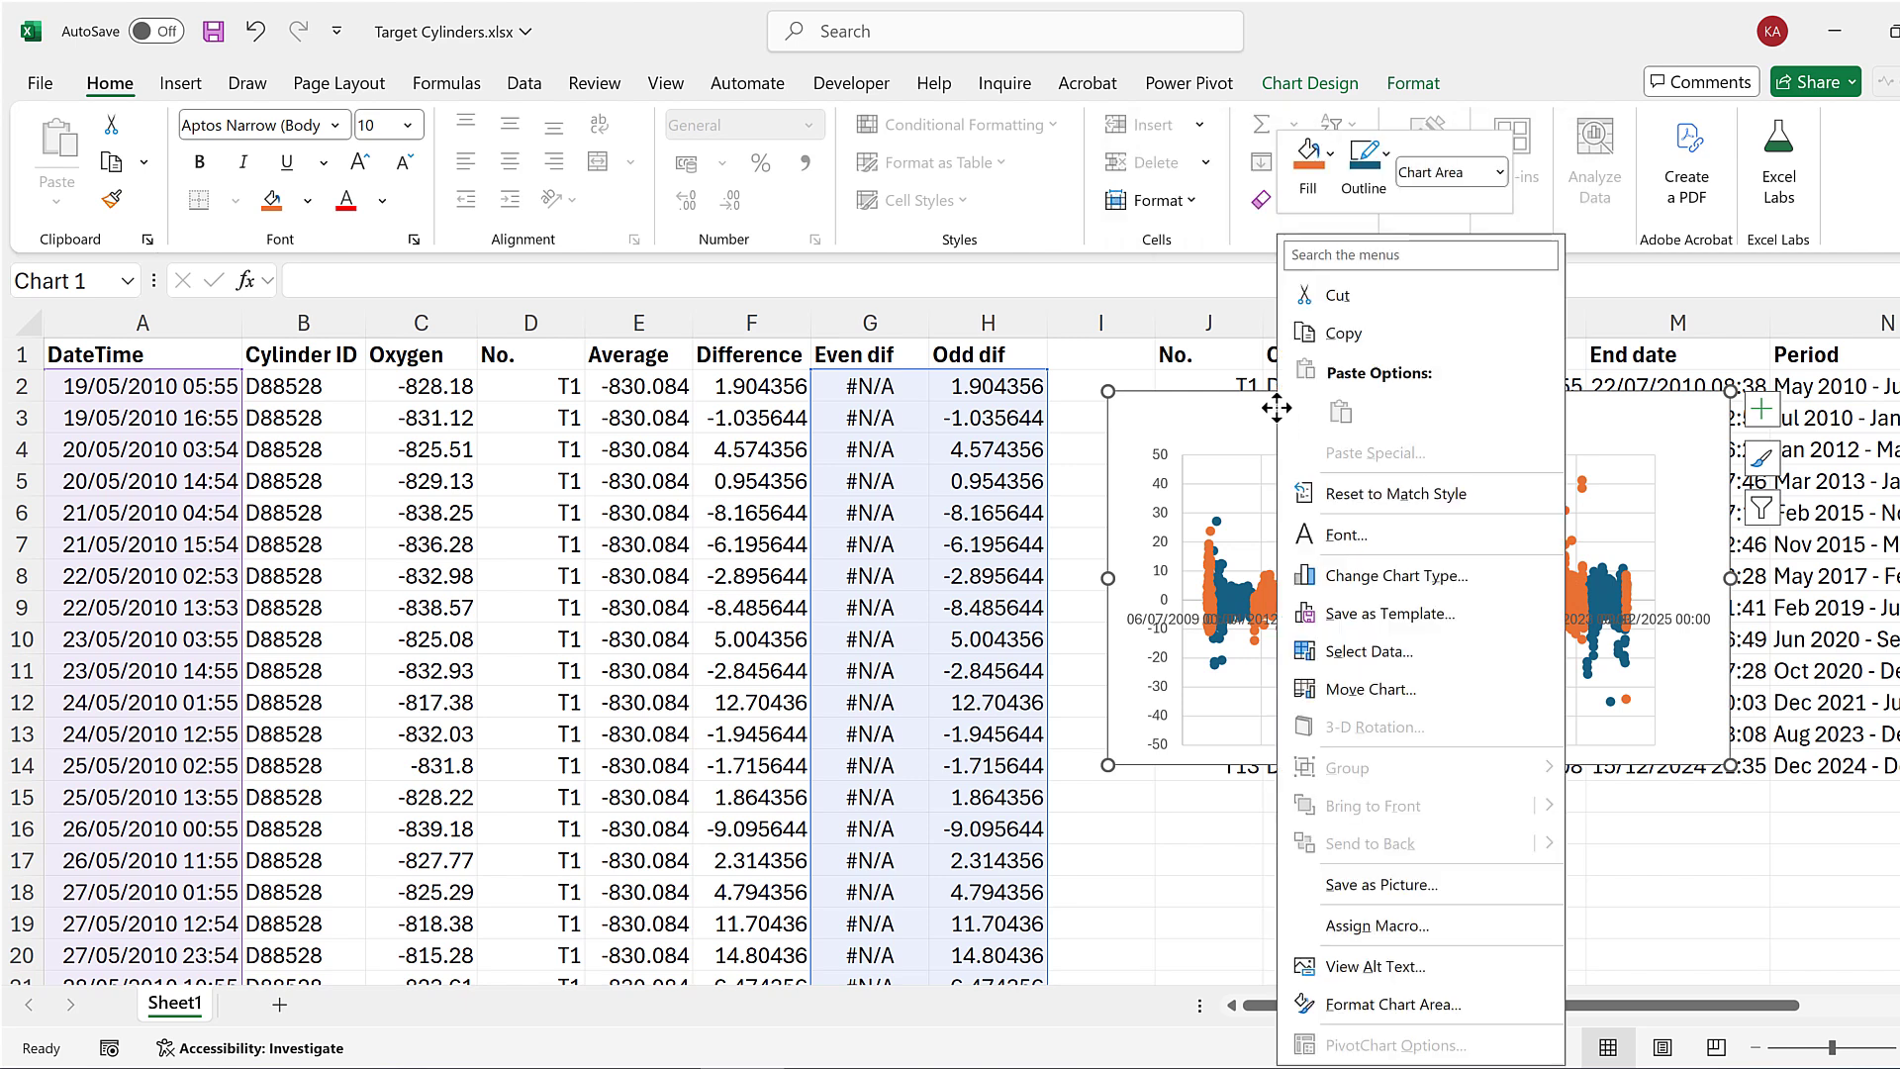
pyautogui.click(1407, 697)
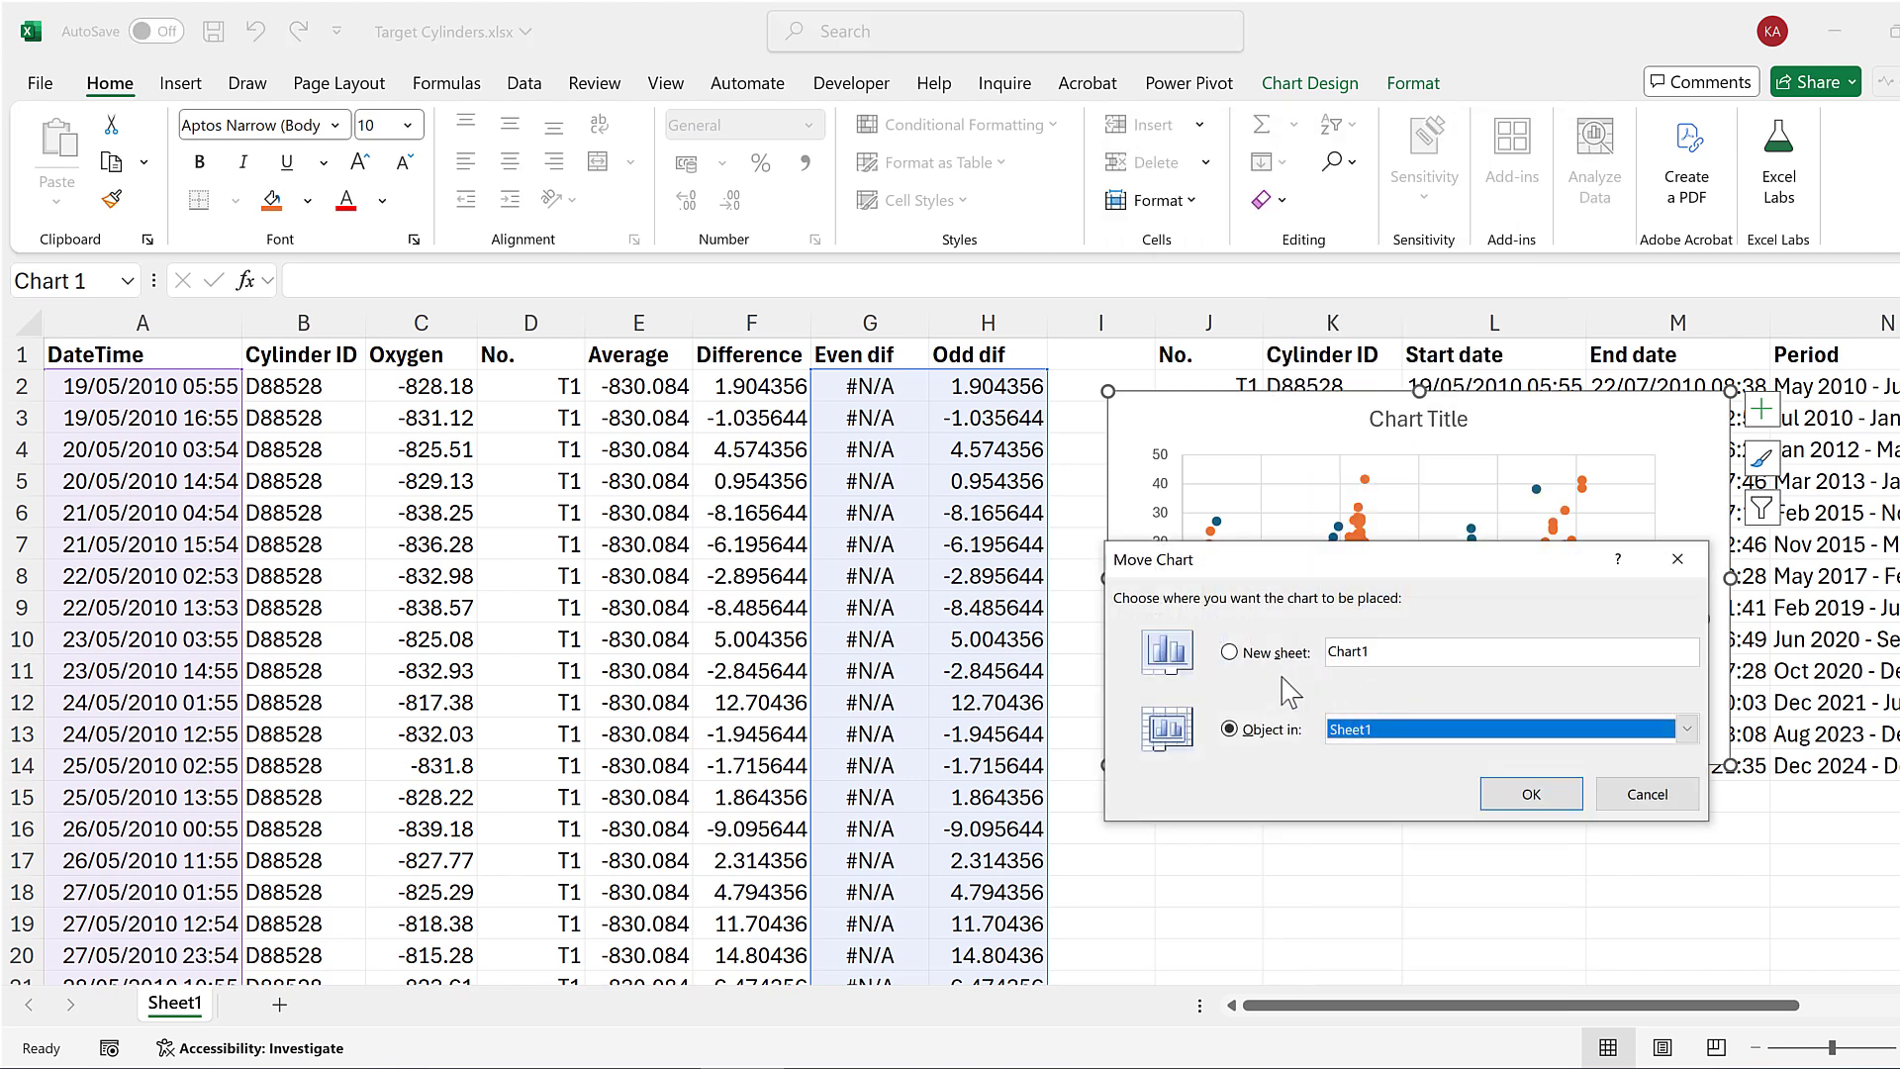
pyautogui.click(1229, 652)
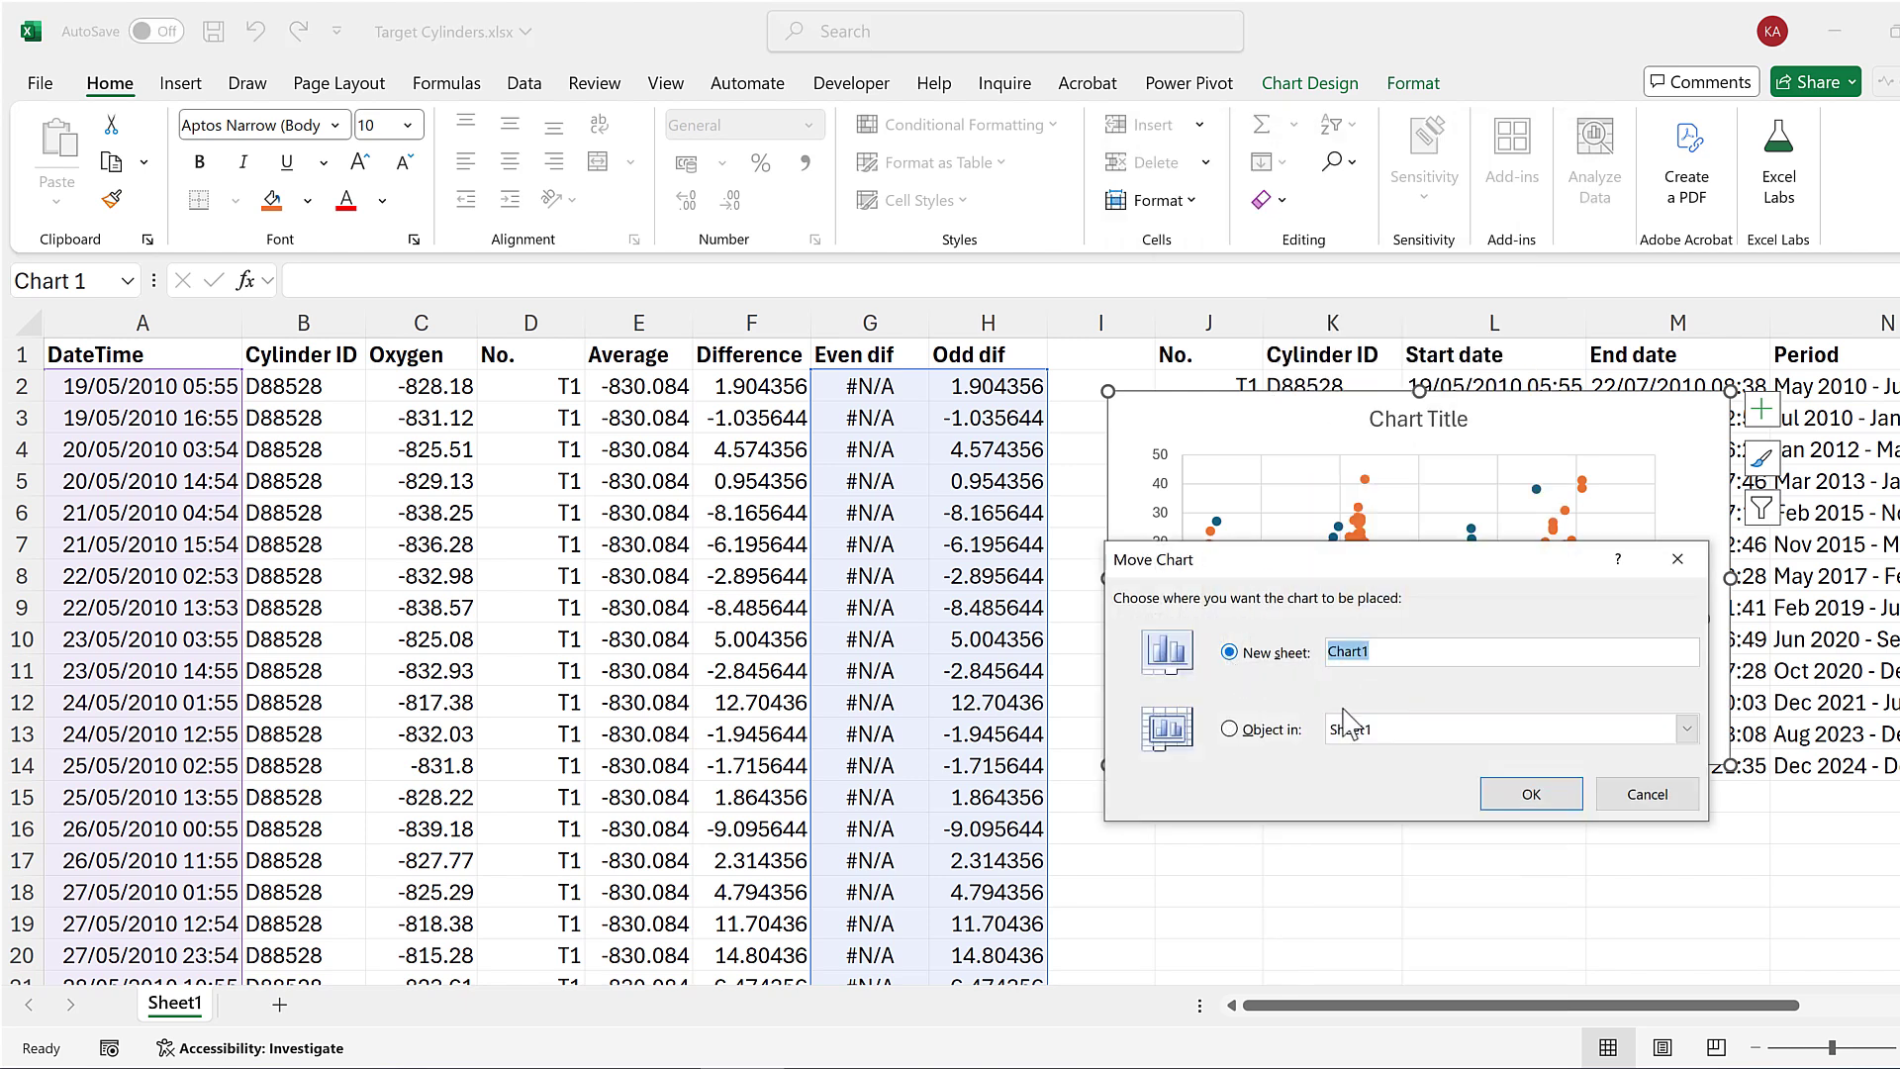
pyautogui.click(1558, 792)
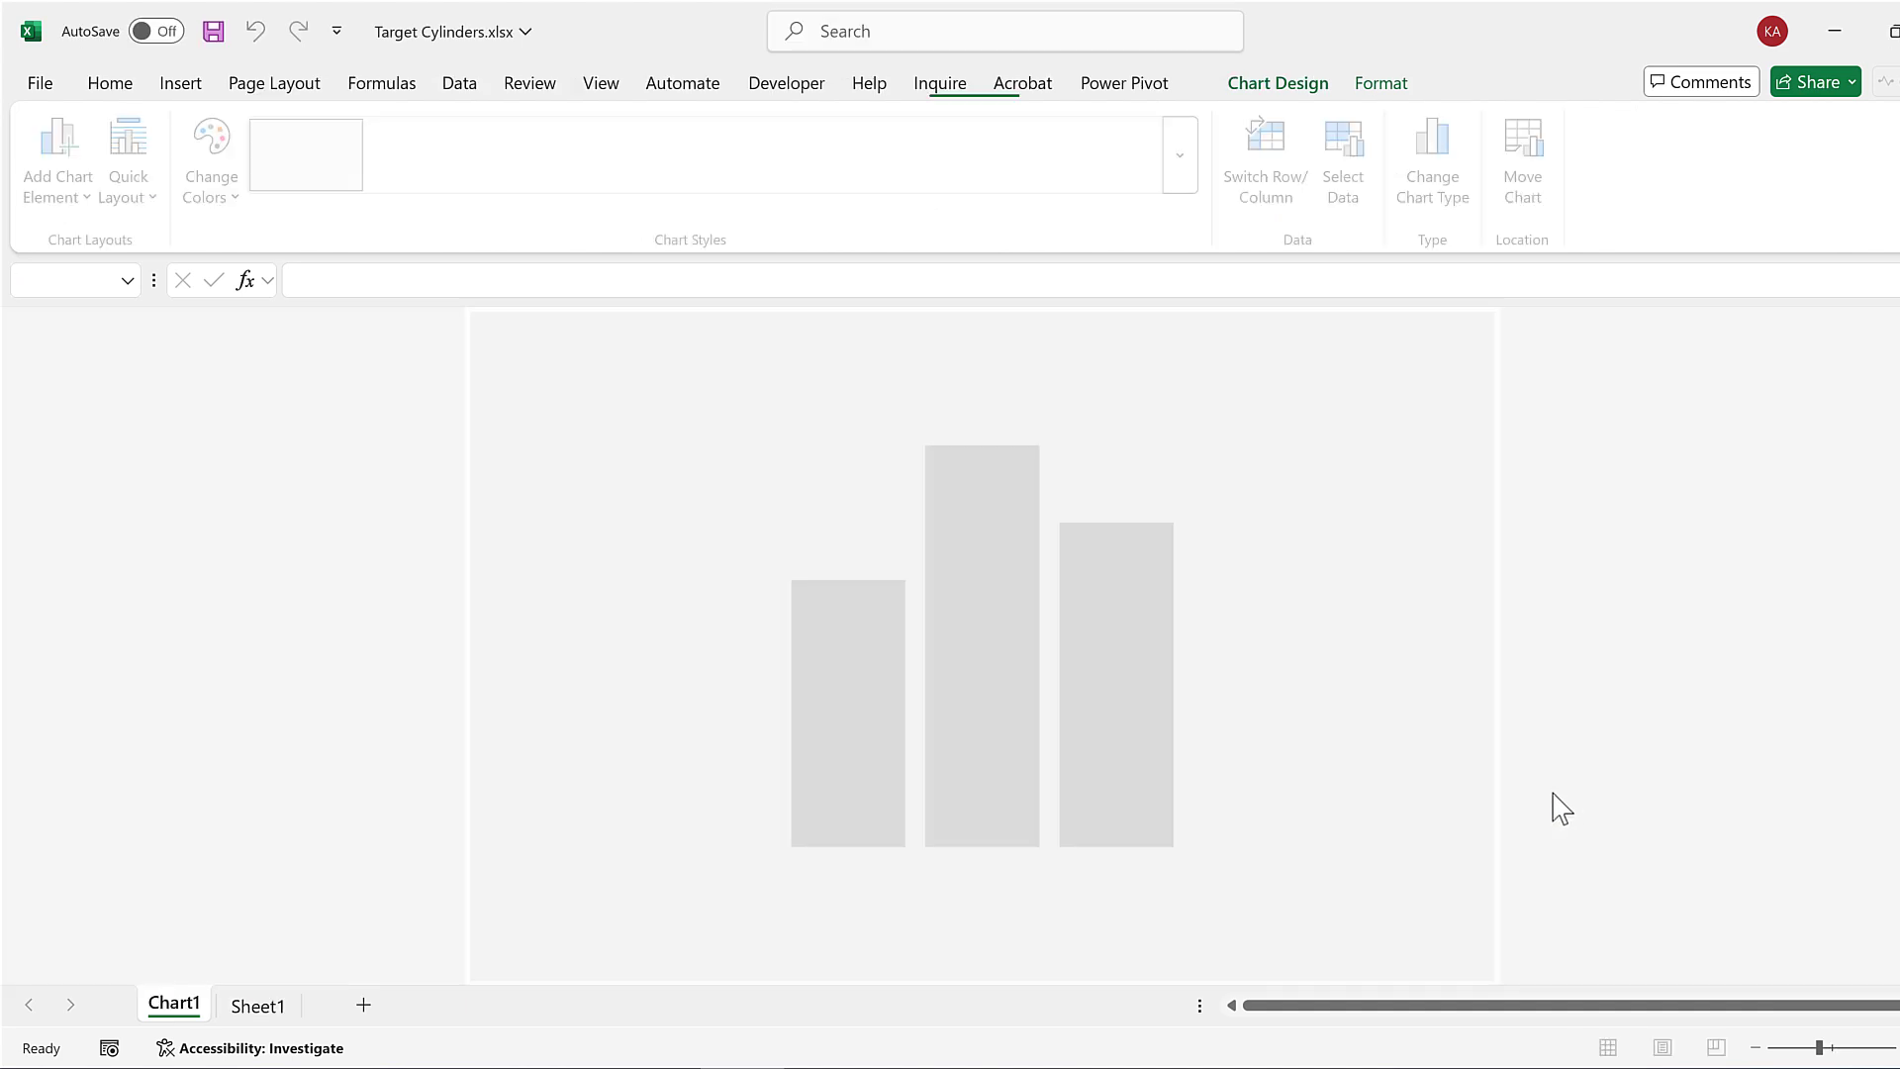